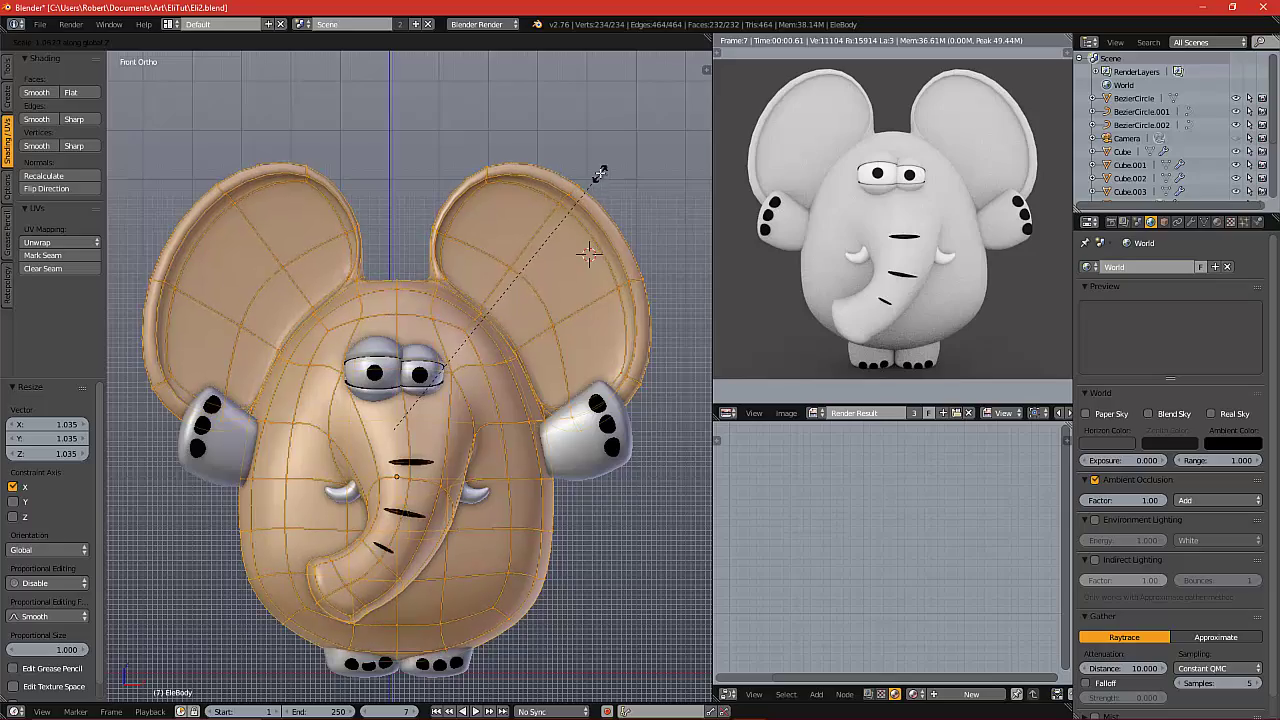
{"action": "left_click", "coordinate": [610, 210]}
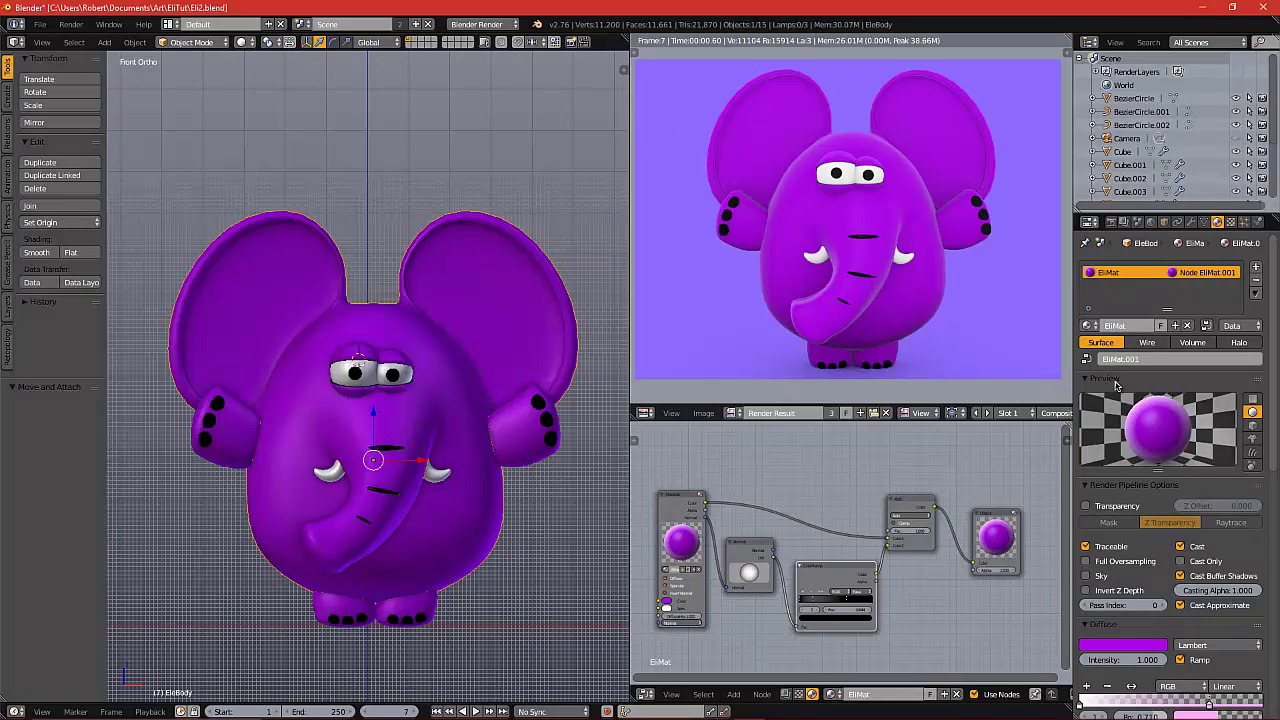
{"action": "left_click", "coordinate": [1122, 648]}
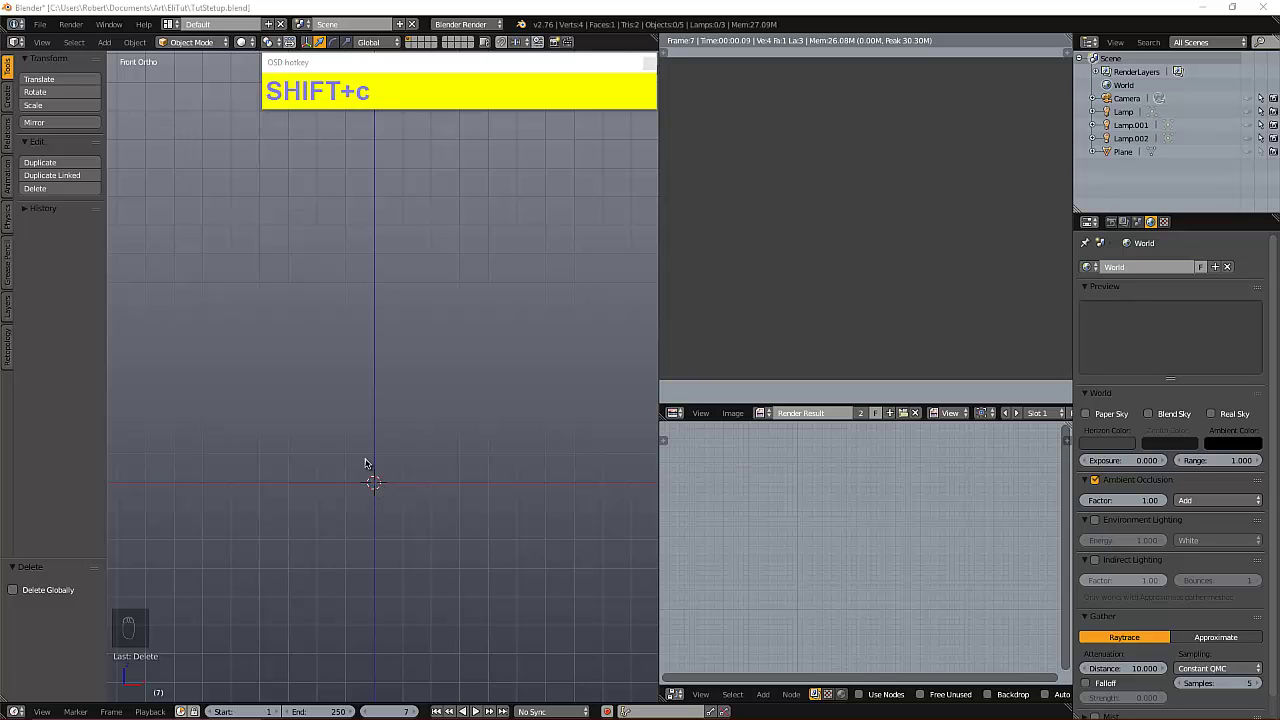
Add a cube mesh at the scene origin and switch it to Edit Mode
{"action": "left_click", "coordinate": [7, 97]}
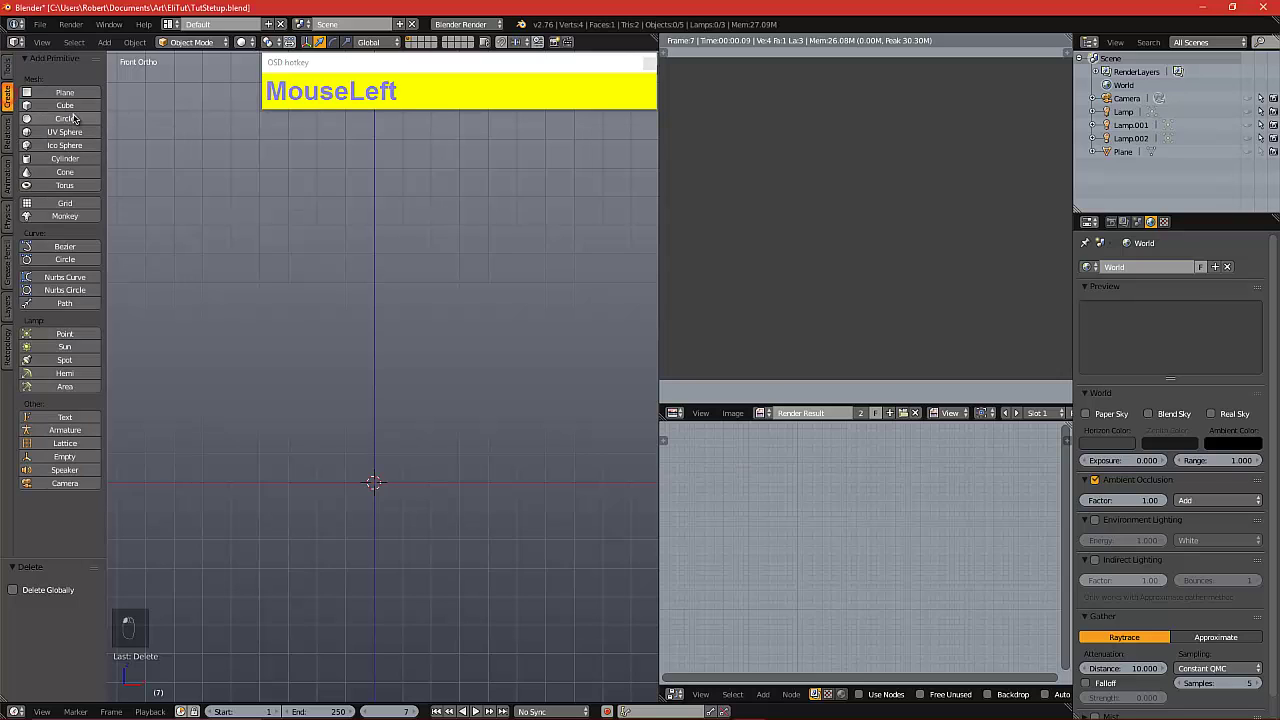
{"action": "left_click", "coordinate": [64, 105]}
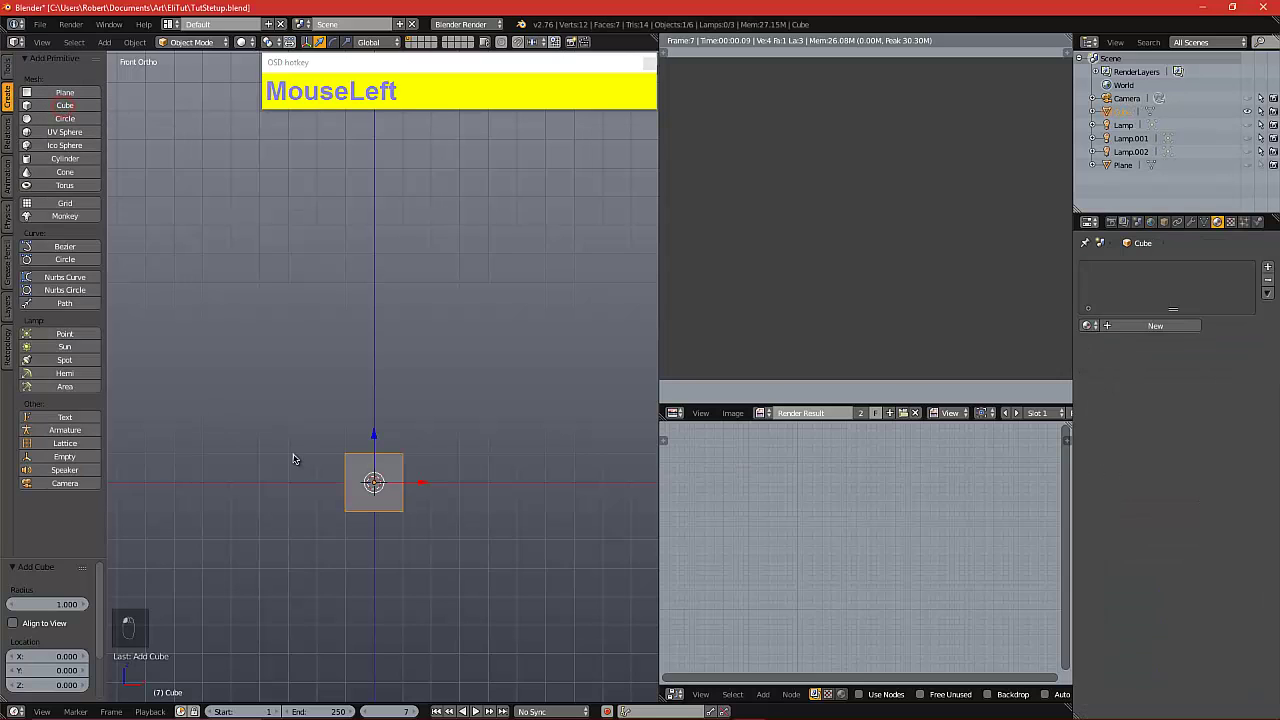
{"action": "key", "text": "Tab"}
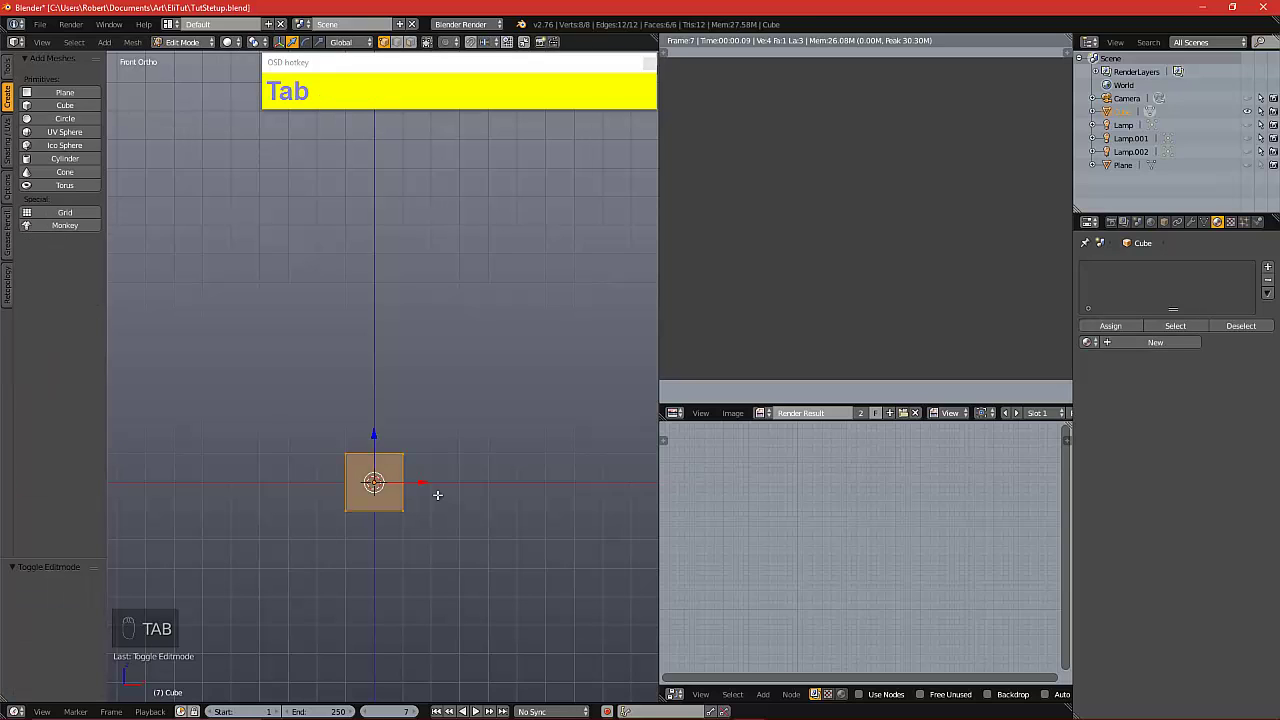
Subdivide the cube with 3 cuts and a smoothness of 1.000 to round it into a sphere
{"action": "key", "text": "w"}
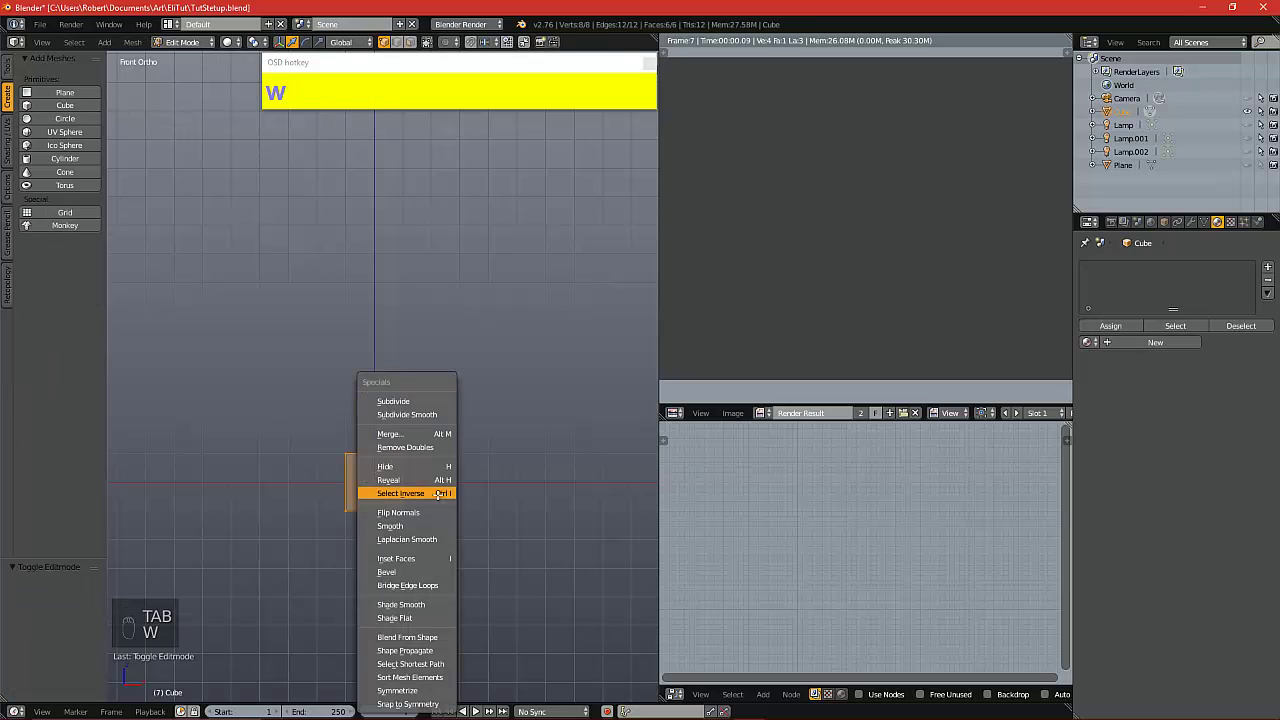
{"action": "left_click", "coordinate": [404, 401]}
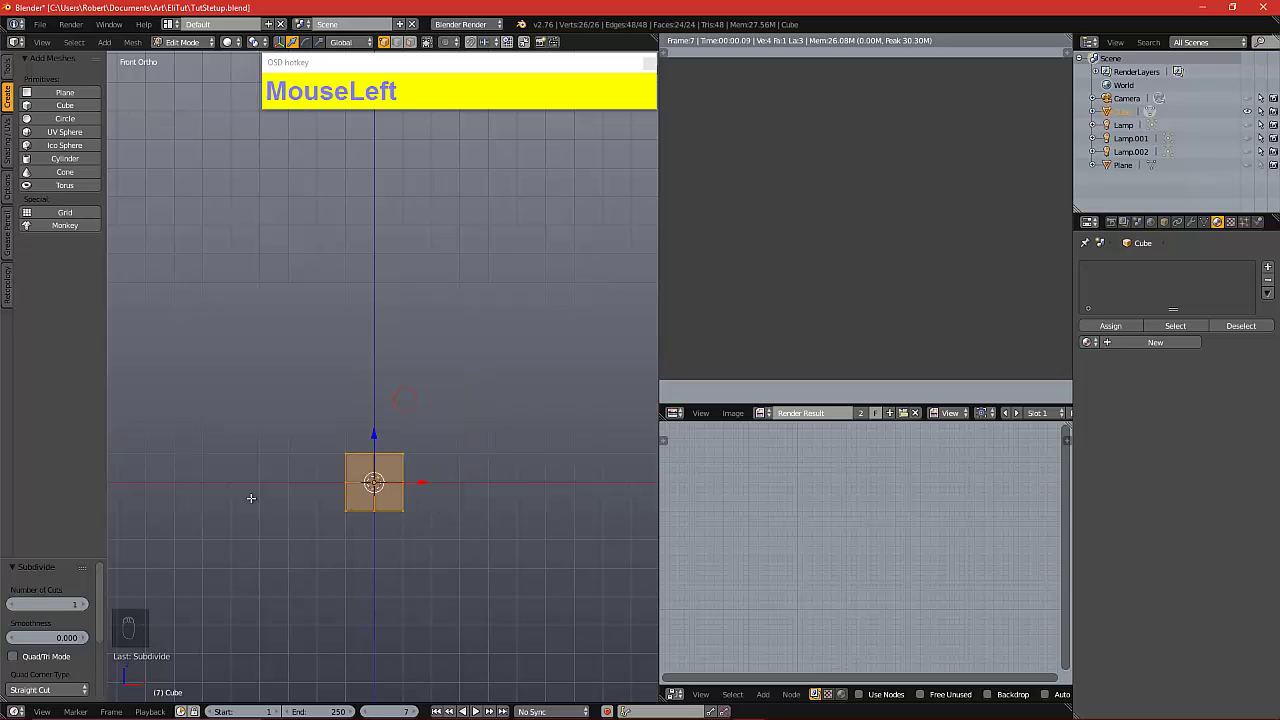
{"action": "left_click_drag", "start_coordinate": [73, 562], "coordinate": [80, 378]}
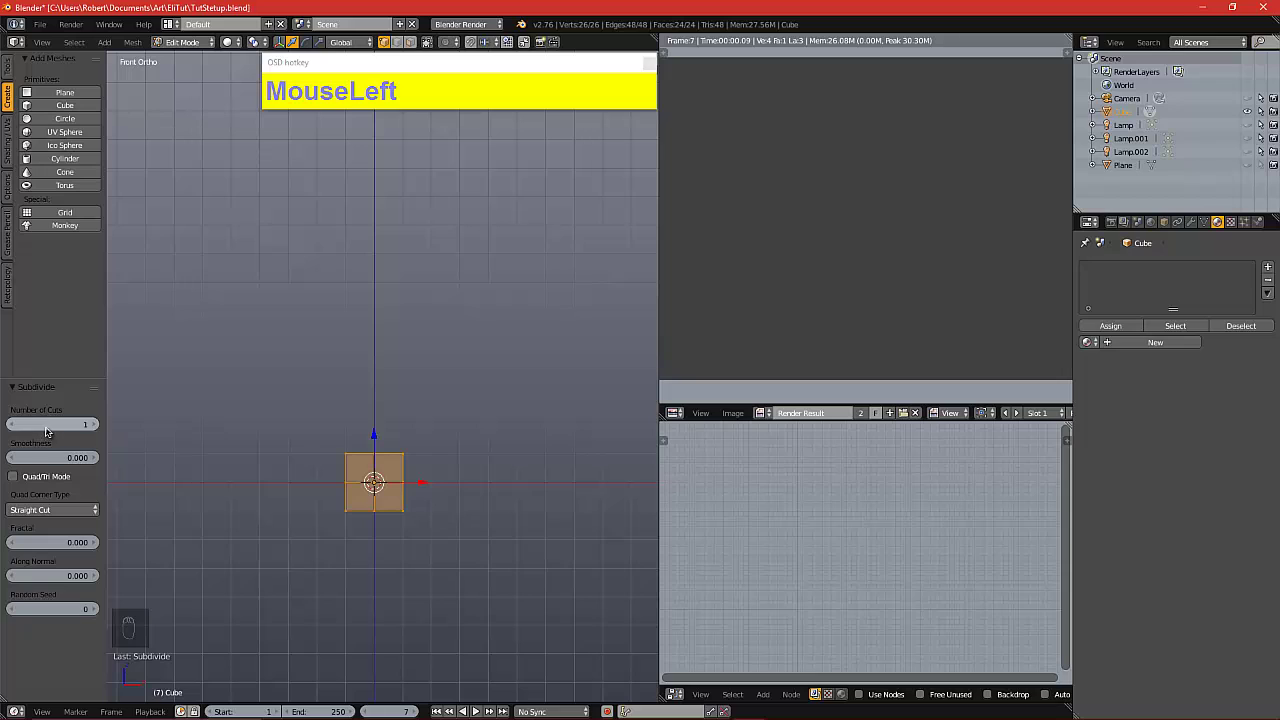
{"action": "left_click", "coordinate": [92, 424]}
{"action": "left_click", "coordinate": [92, 424]}
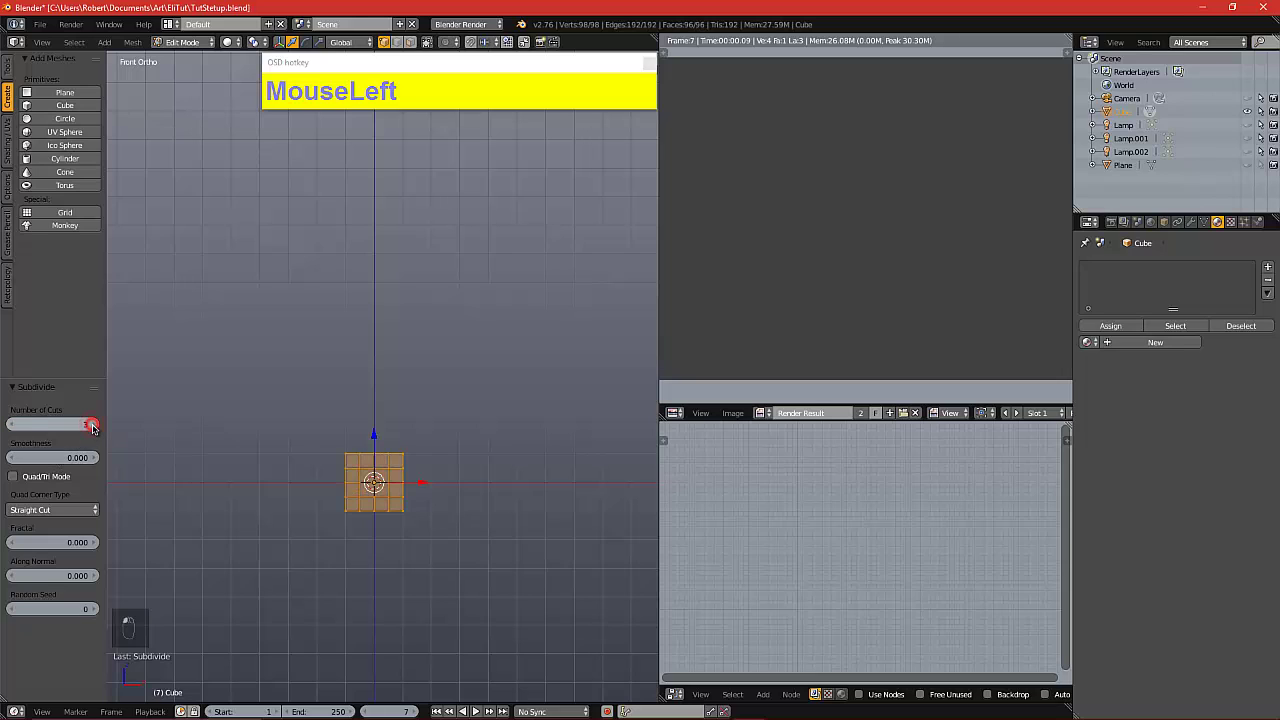
{"action": "left_click_drag", "start_coordinate": [88, 457], "coordinate": [273, 469]}
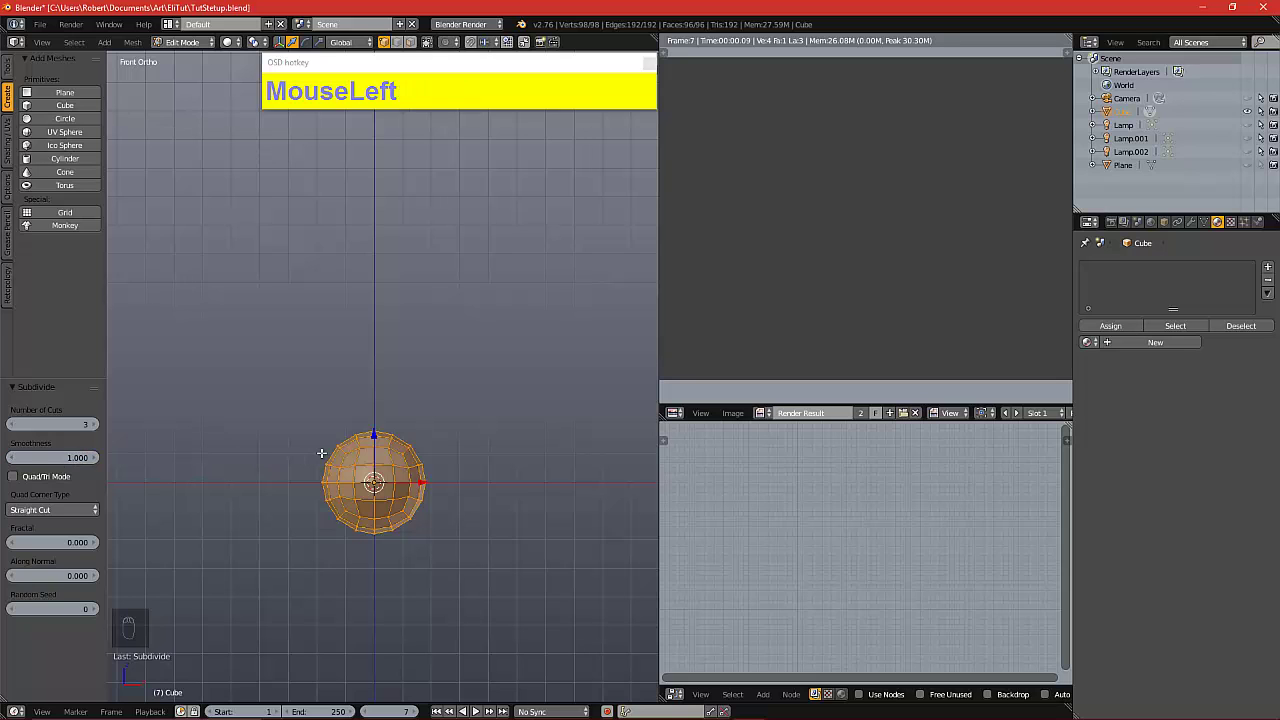
Deselect the mesh and turn off the limit to visible geometry so the sphere's back vertices are selectable too
{"action": "key", "text": "a"}
{"action": "scroll", "coordinate": [375, 464], "scroll_direction": "up", "scroll_amount": 3}
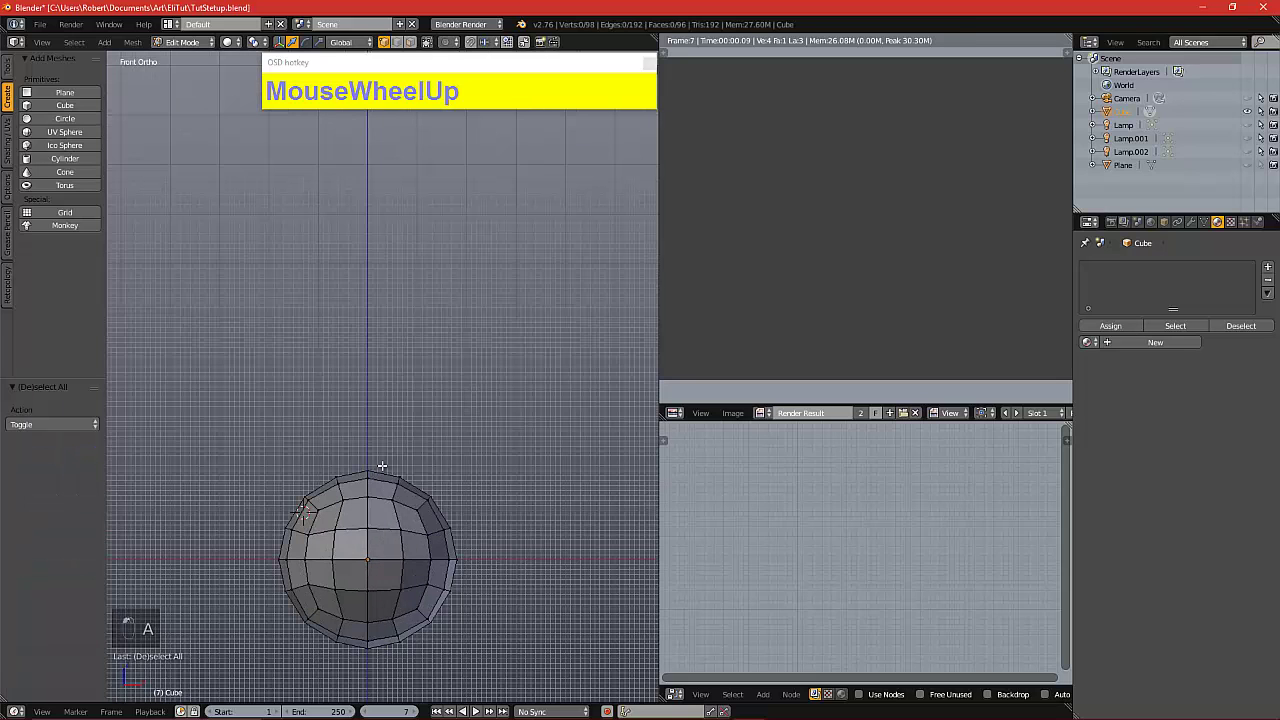
{"action": "left_click_drag", "start_coordinate": [410, 505], "coordinate": [405, 419], "text": "alt+shift"}
{"action": "scroll", "coordinate": [405, 419], "scroll_direction": "up", "scroll_amount": 2}
{"action": "scroll", "coordinate": [405, 420], "scroll_direction": "up", "scroll_amount": 1}
{"action": "left_click_drag", "start_coordinate": [436, 463], "coordinate": [425, 406], "text": "alt+shift"}
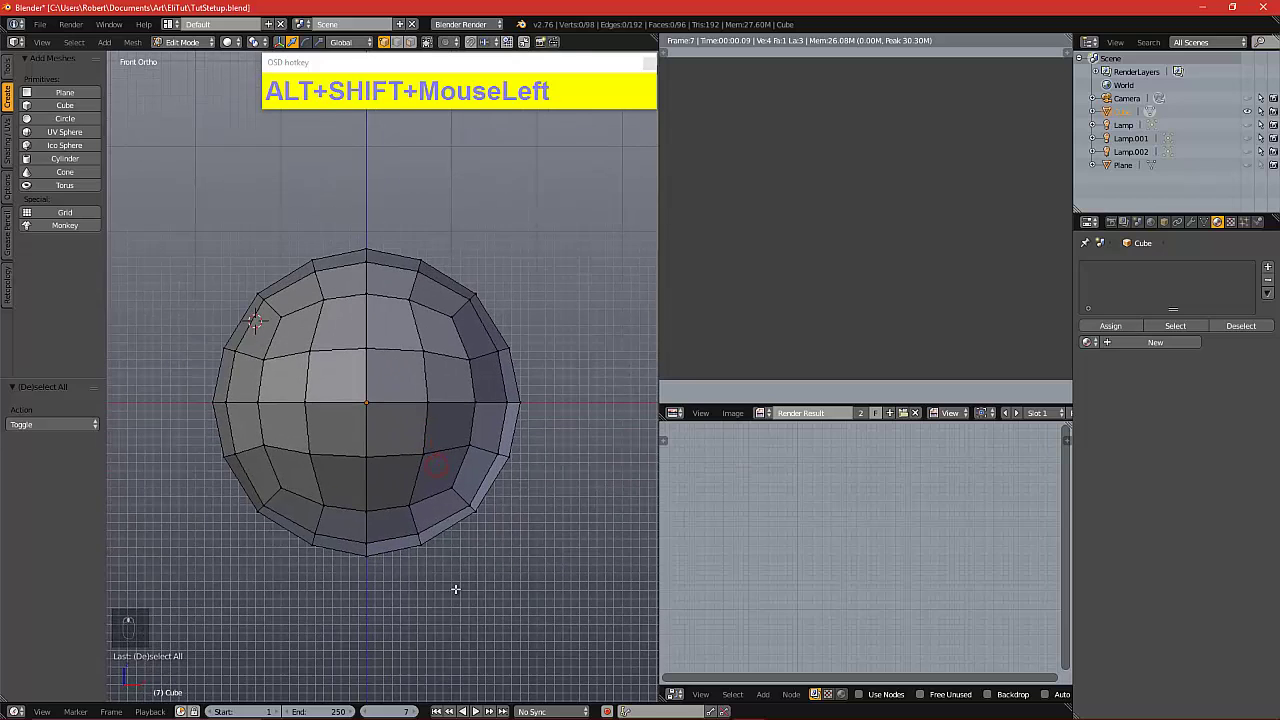
{"action": "left_click", "coordinate": [427, 44]}
{"action": "left_click_drag", "start_coordinate": [434, 270], "coordinate": [394, 191], "text": "alt"}
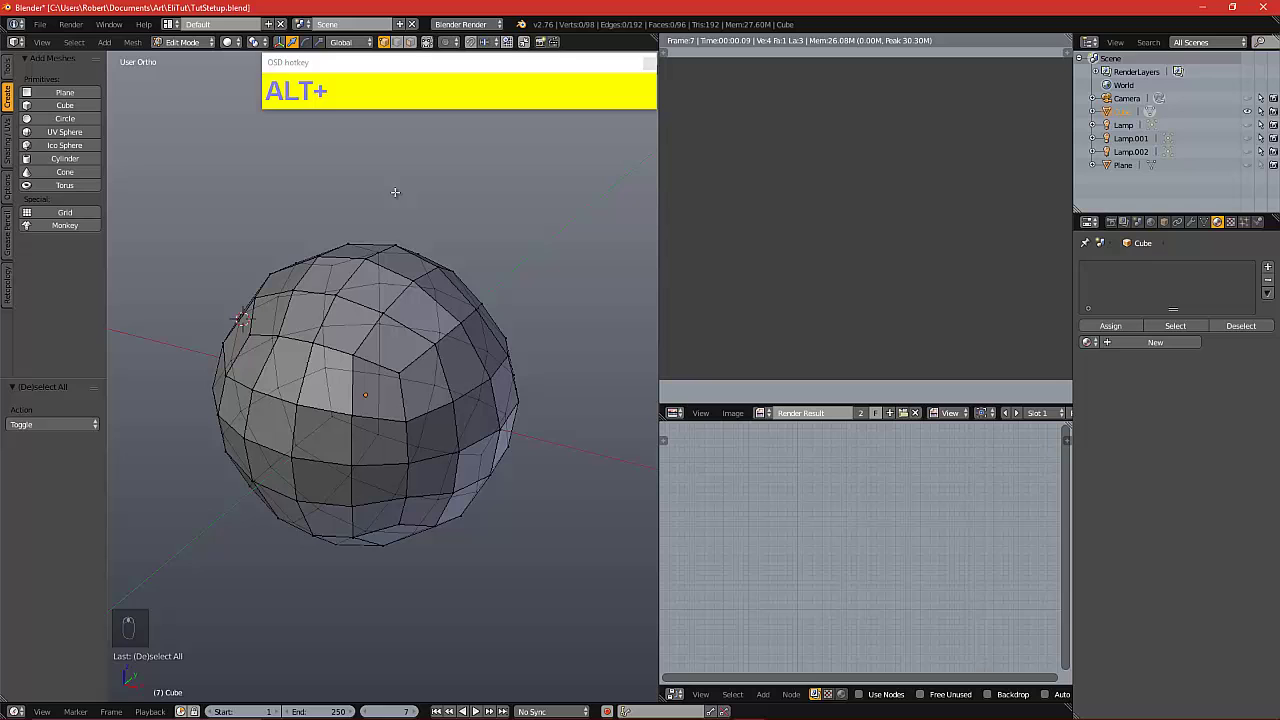
{"action": "left_click", "coordinate": [427, 44]}
{"action": "left_click_drag", "start_coordinate": [433, 282], "coordinate": [303, 349], "text": "alt"}
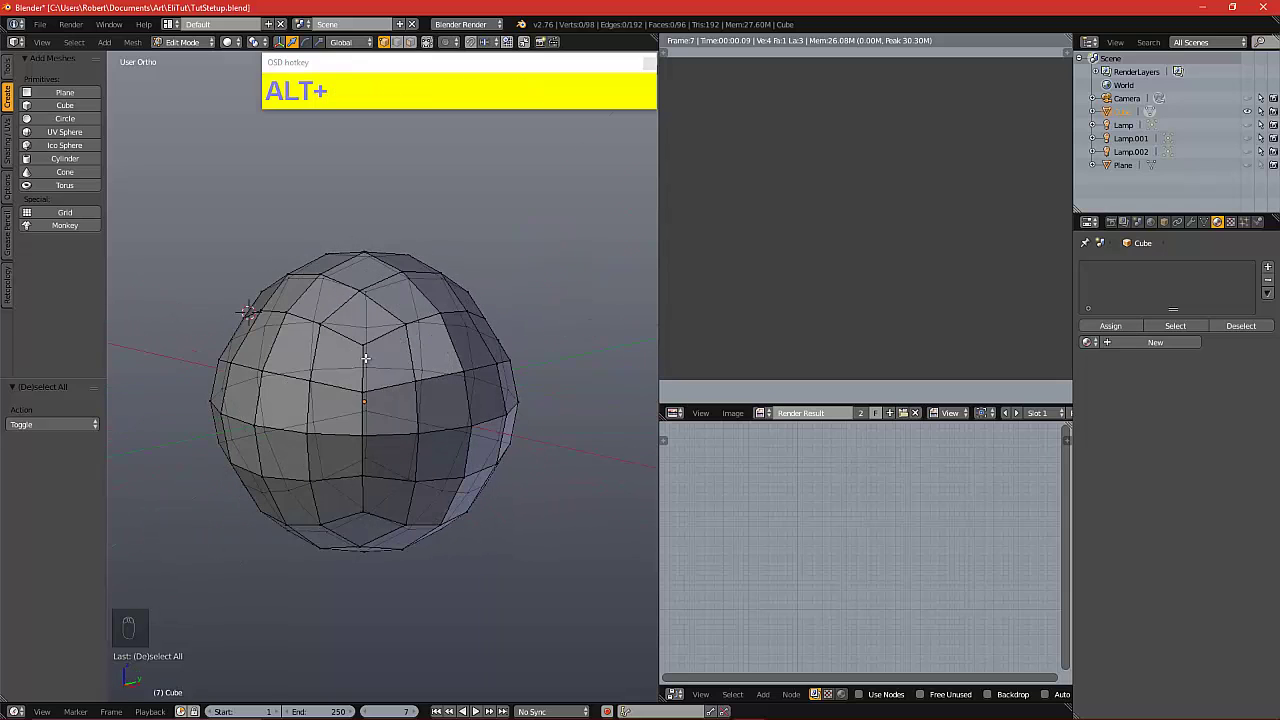
In front view, box-select the vertices left of the sphere's centre line and delete them
{"action": "key", "text": "KP_1"}
{"action": "key", "text": "b"}
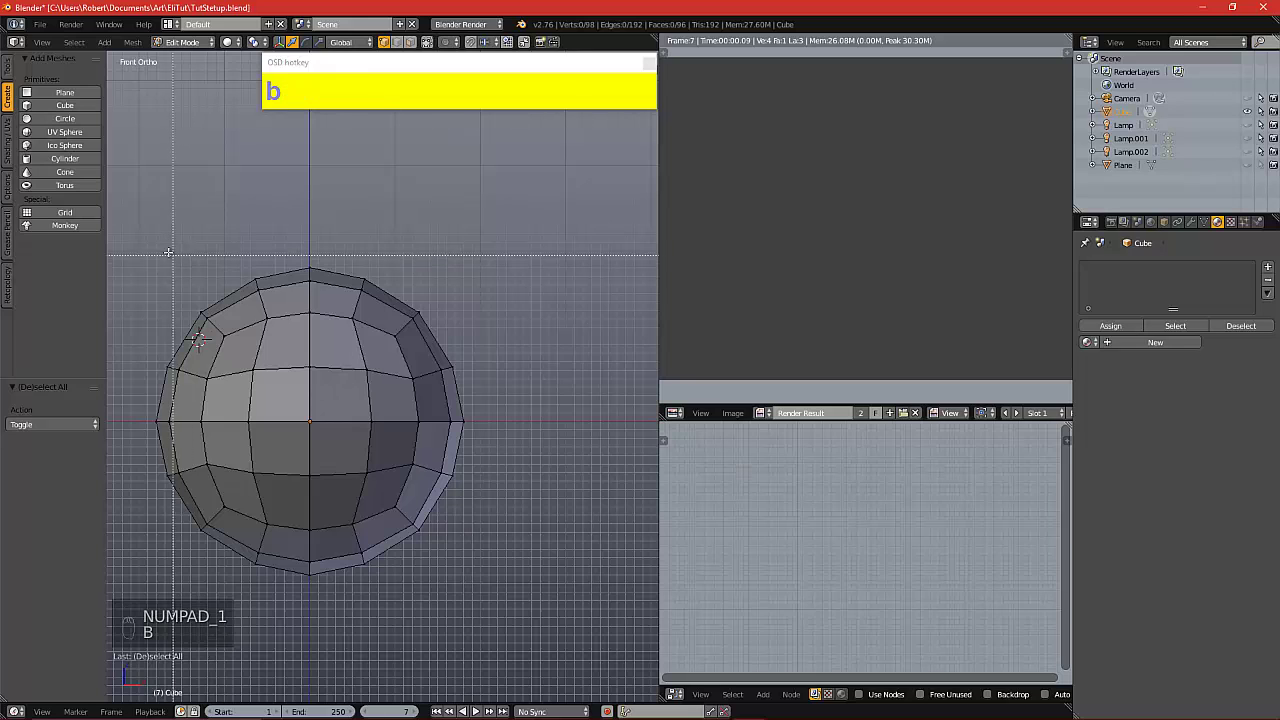
{"action": "left_click_drag", "start_coordinate": [147, 237], "coordinate": [278, 601]}
{"action": "key", "text": "x"}
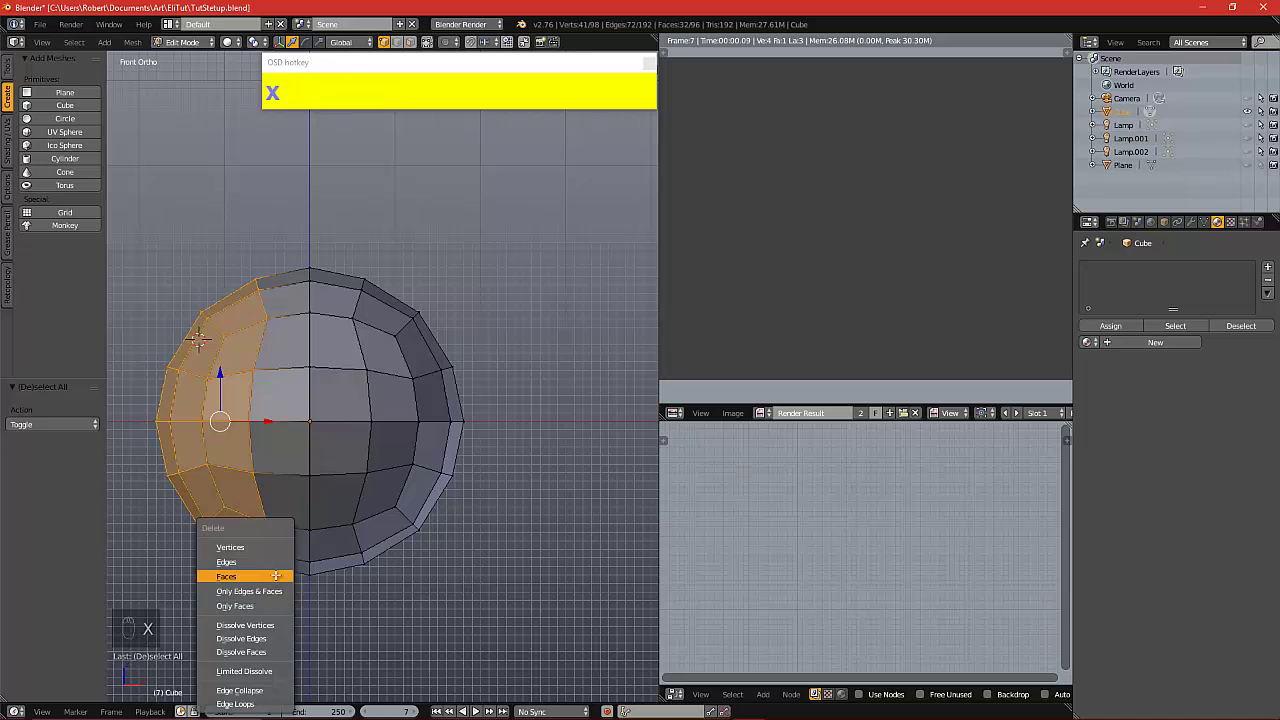
{"action": "left_click", "coordinate": [248, 546]}
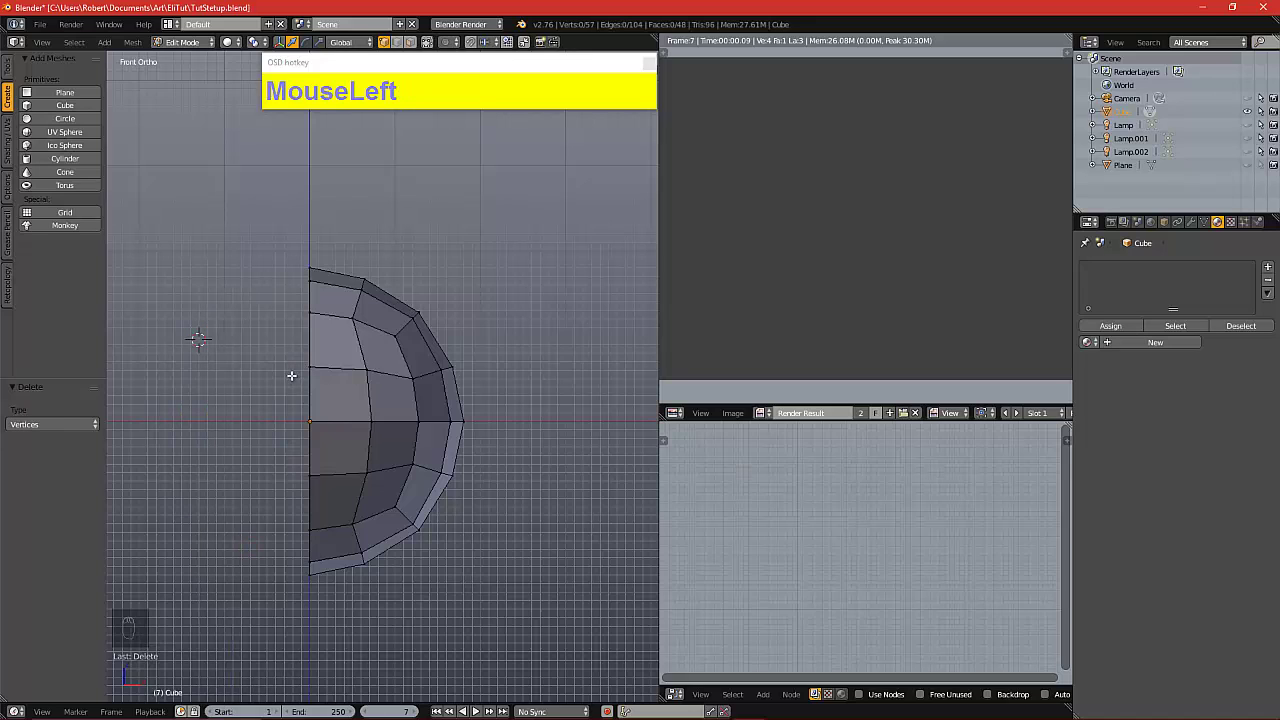
Add a Mirror modifier on the X axis with Clipping enabled and apply its result to the edit cage
{"action": "left_click", "coordinate": [1191, 222]}
{"action": "left_click", "coordinate": [1170, 267]}
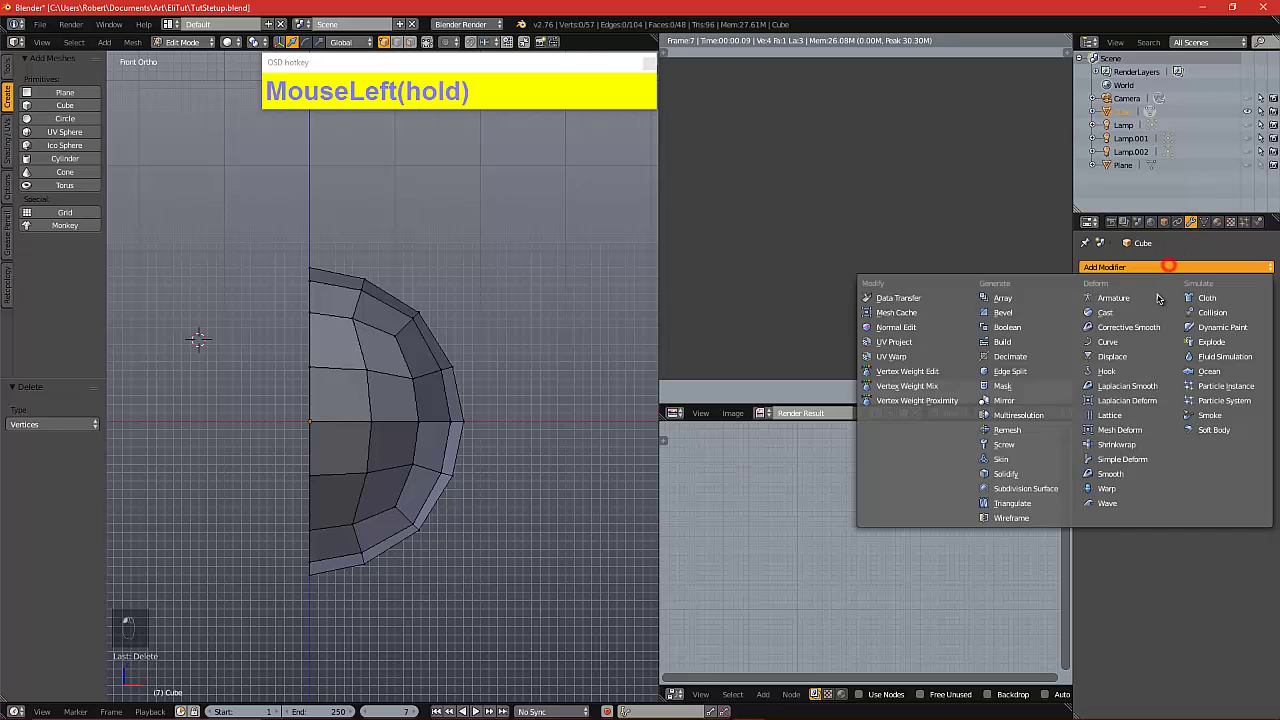
{"action": "left_click", "coordinate": [1003, 399]}
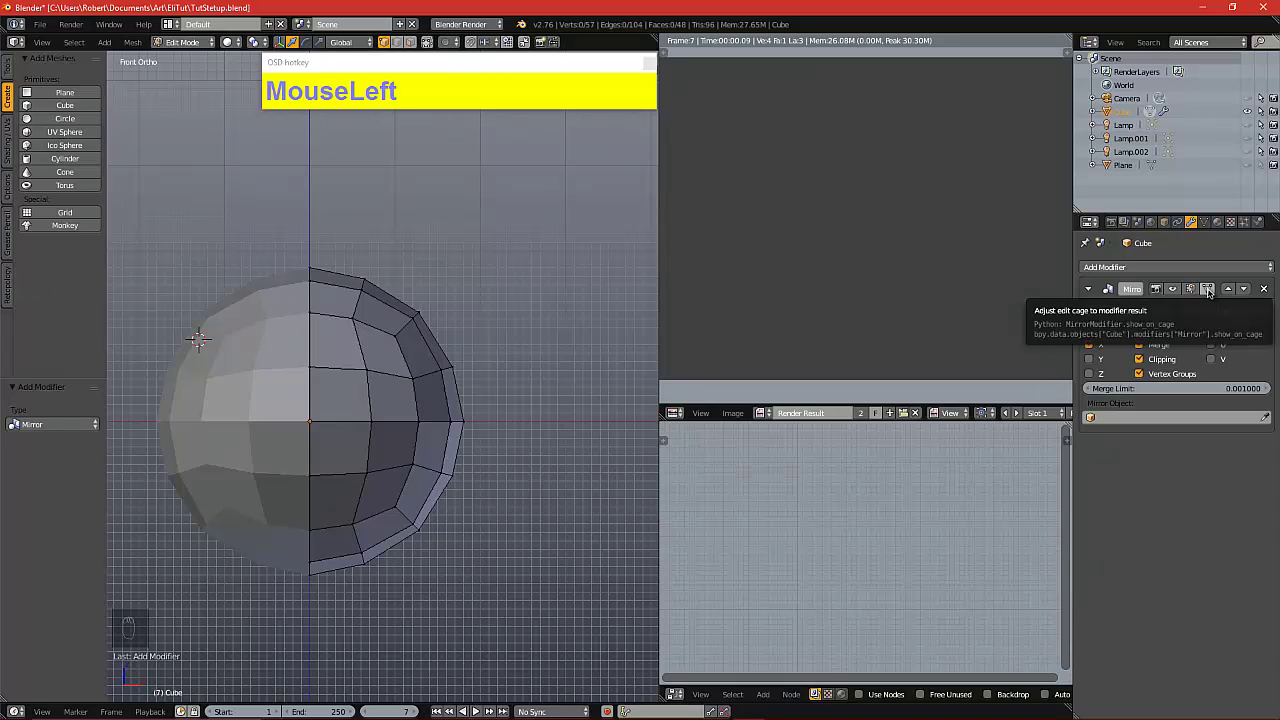
{"action": "left_click", "coordinate": [1207, 290]}
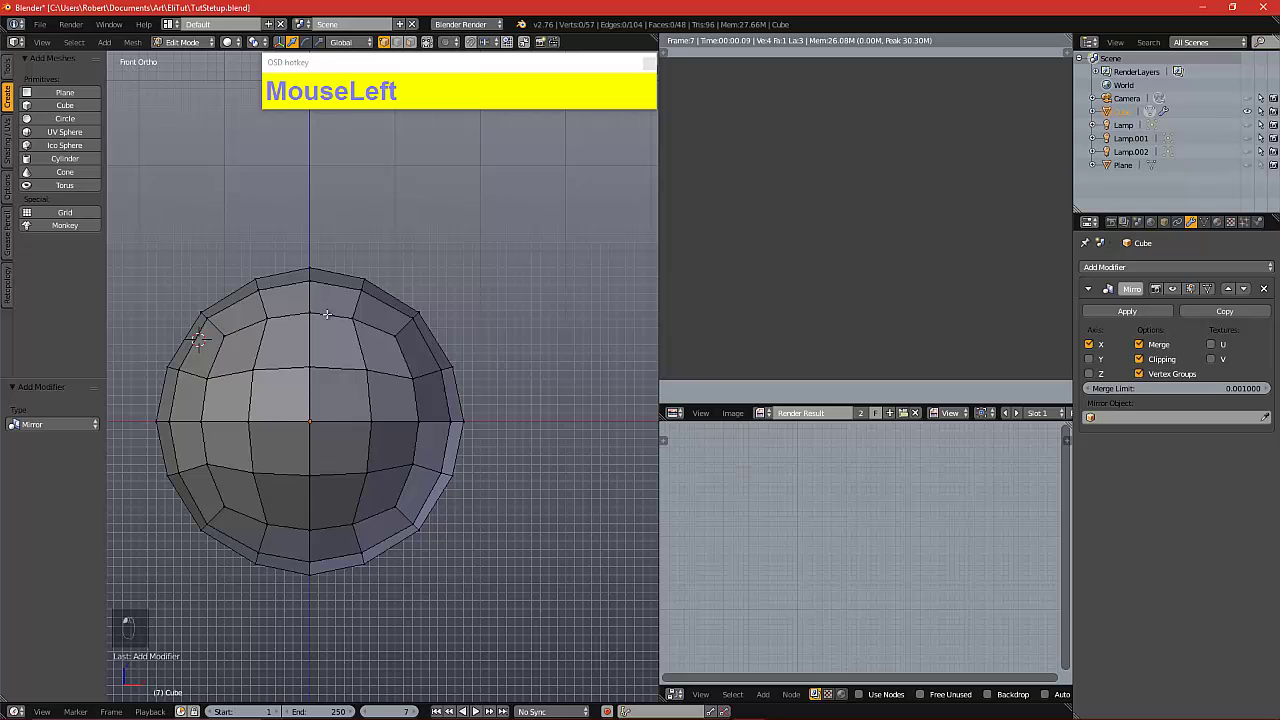
Box-select the sphere's upper rows of vertices in front view and raise them 1.125 along Z
{"action": "left_click_drag", "start_coordinate": [327, 314], "coordinate": [410, 306], "text": "alt+shift"}
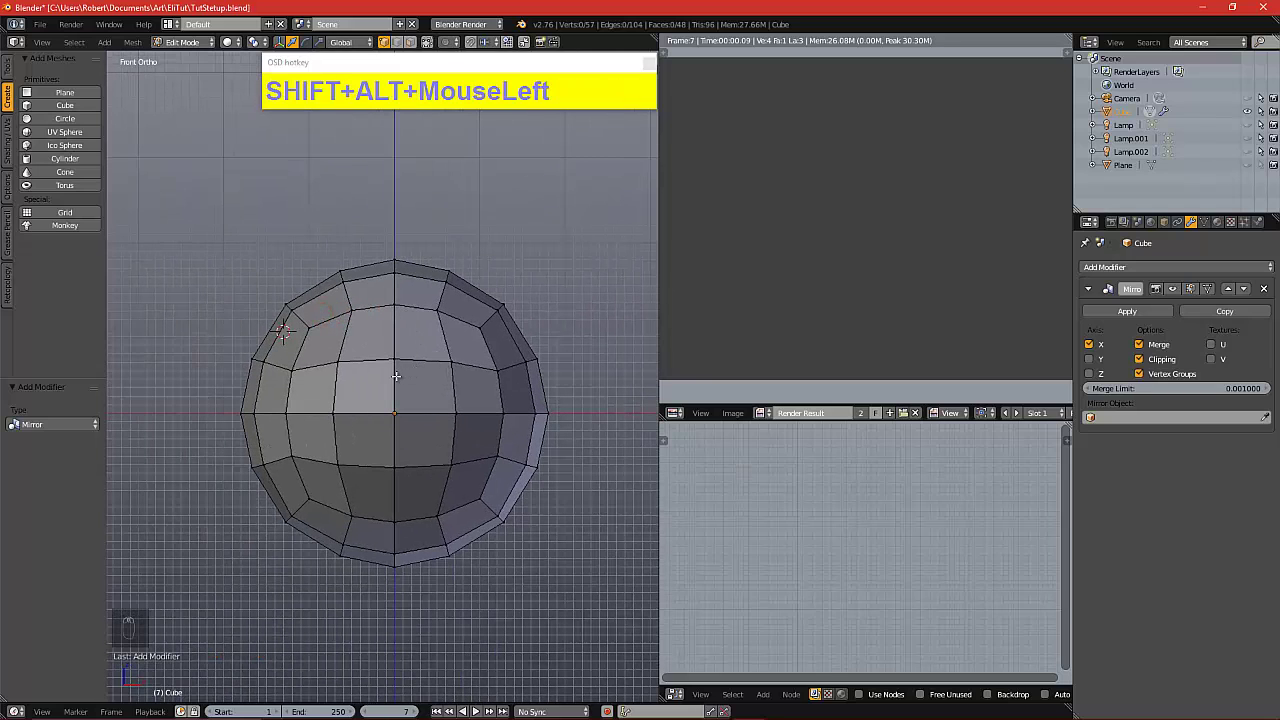
{"action": "left_click_drag", "start_coordinate": [396, 376], "coordinate": [371, 376], "text": "alt+shift"}
{"action": "key", "text": "b"}
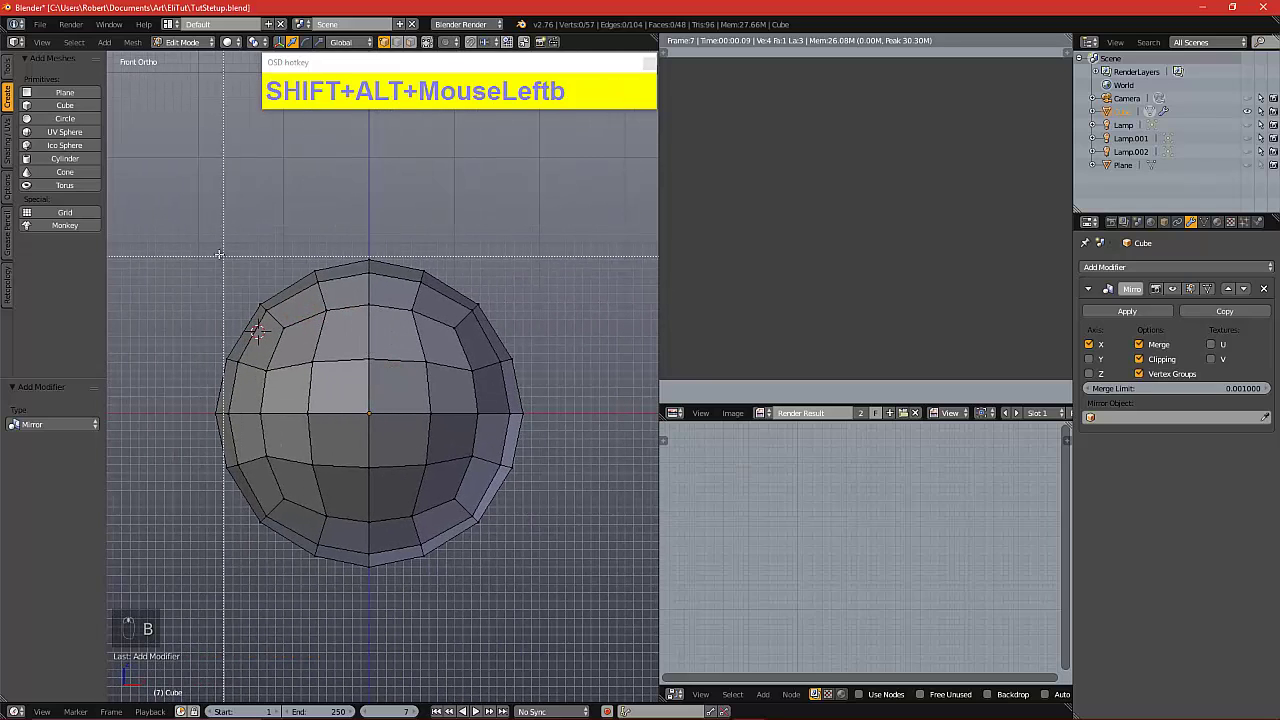
{"action": "left_click_drag", "start_coordinate": [219, 254], "coordinate": [528, 374]}
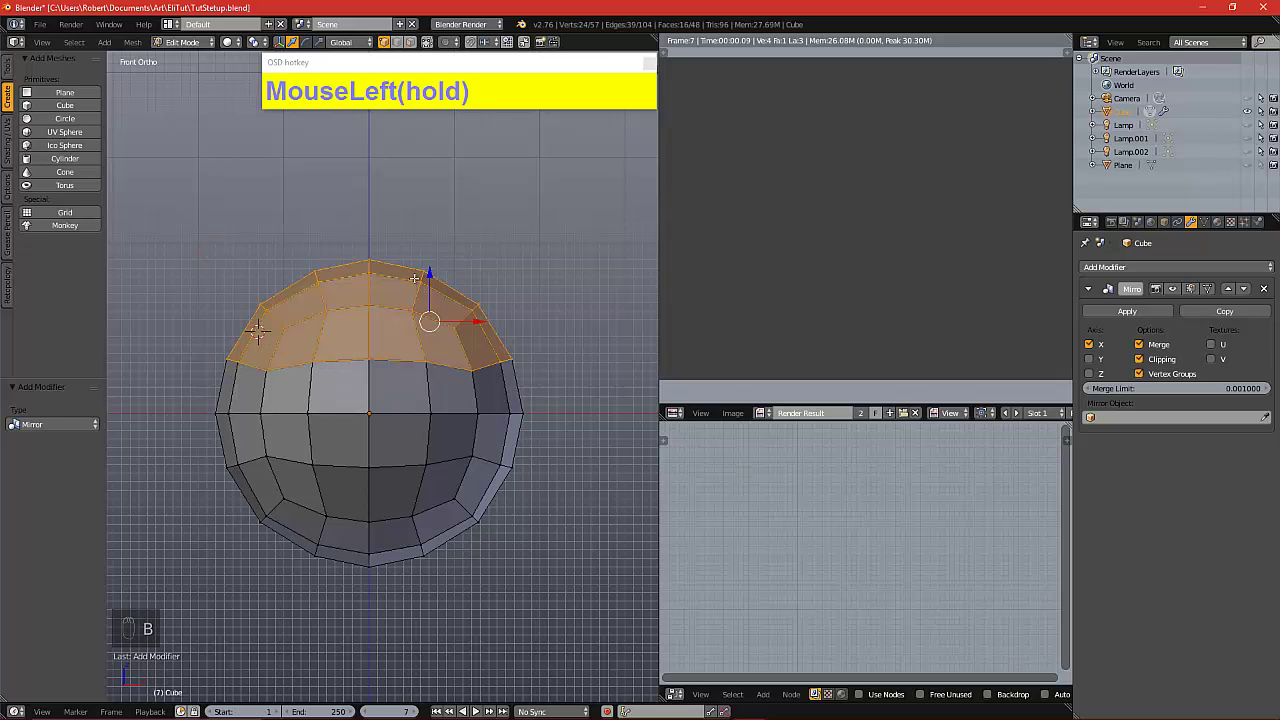
{"action": "left_click_drag", "start_coordinate": [428, 272], "coordinate": [428, 175]}
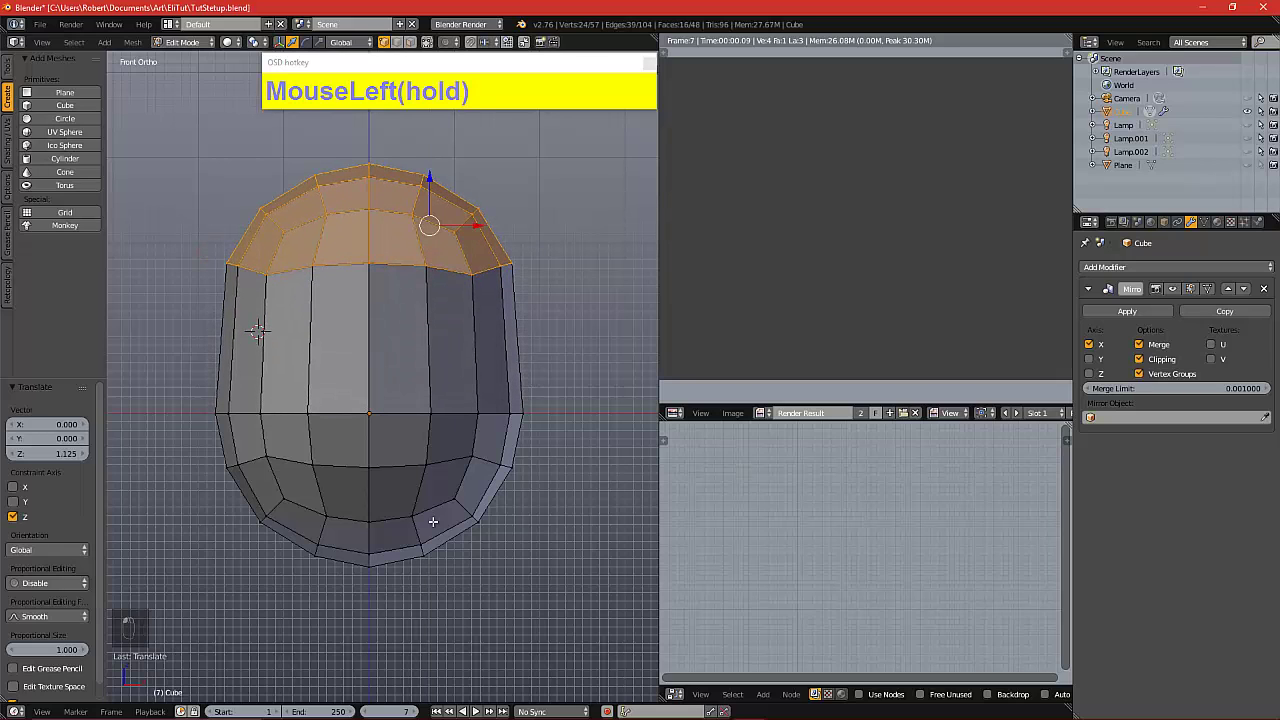
Box-select the sphere's lower rows of vertices and move them down along Z to lengthen the body
{"action": "key", "text": "a"}
{"action": "key", "text": "b"}
{"action": "left_click_drag", "start_coordinate": [200, 435], "coordinate": [519, 583]}
{"action": "left_click_drag", "start_coordinate": [433, 465], "coordinate": [433, 540]}
{"action": "key", "text": "a"}
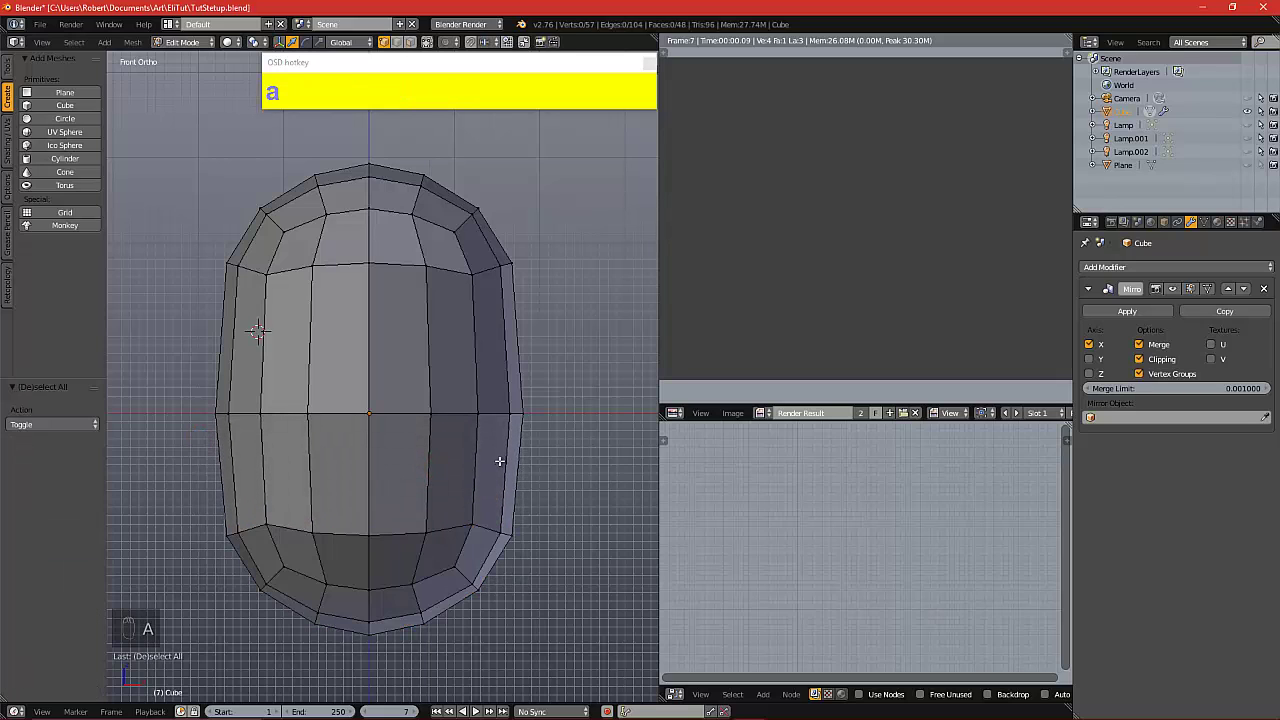
Insert one horizontal loop cut below and one above the body's middle edge loop, roughly centred in the long faces
{"action": "key", "text": "ctrl+r"}
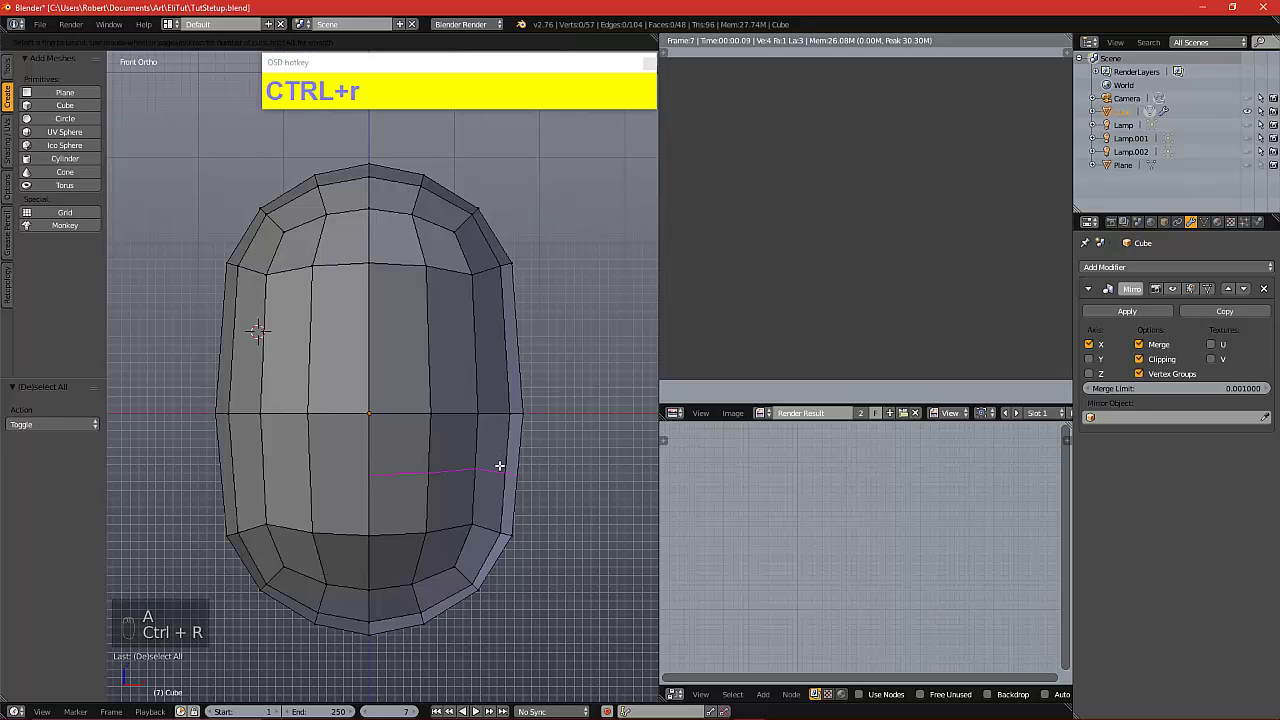
{"action": "left_click", "coordinate": [499, 466]}
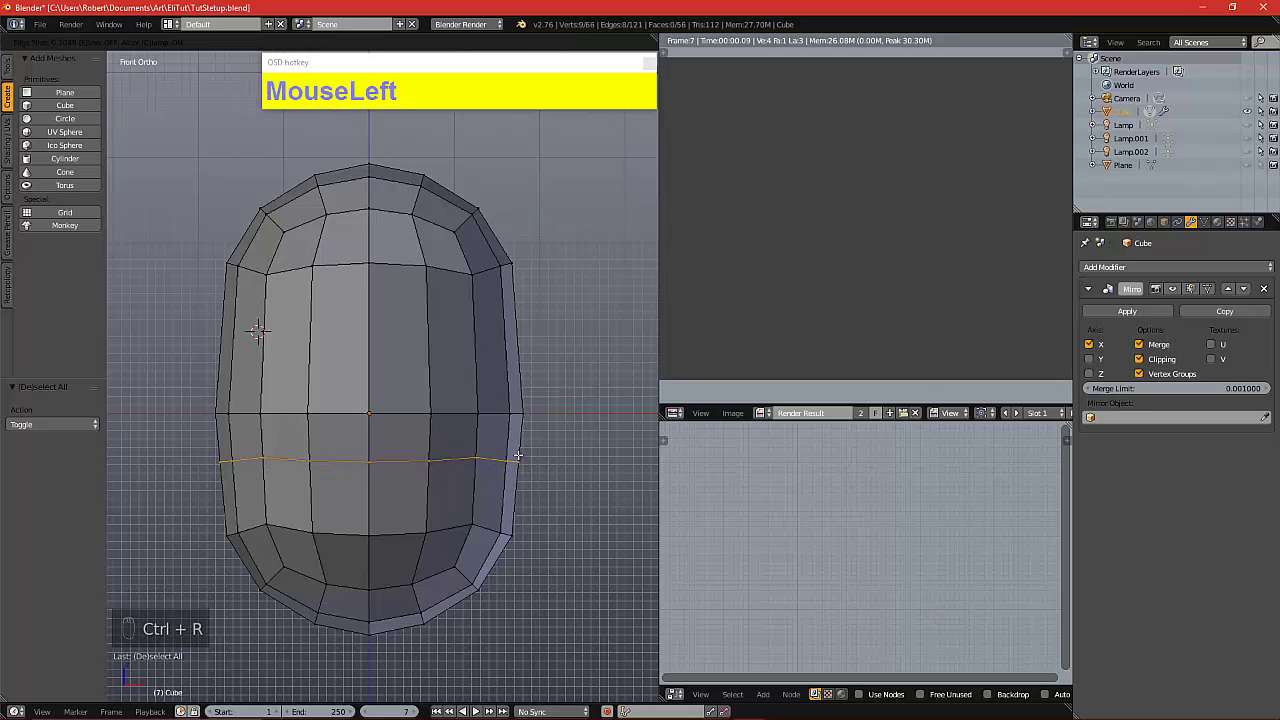
{"action": "left_click", "coordinate": [515, 470]}
{"action": "key", "text": "ctrl+r"}
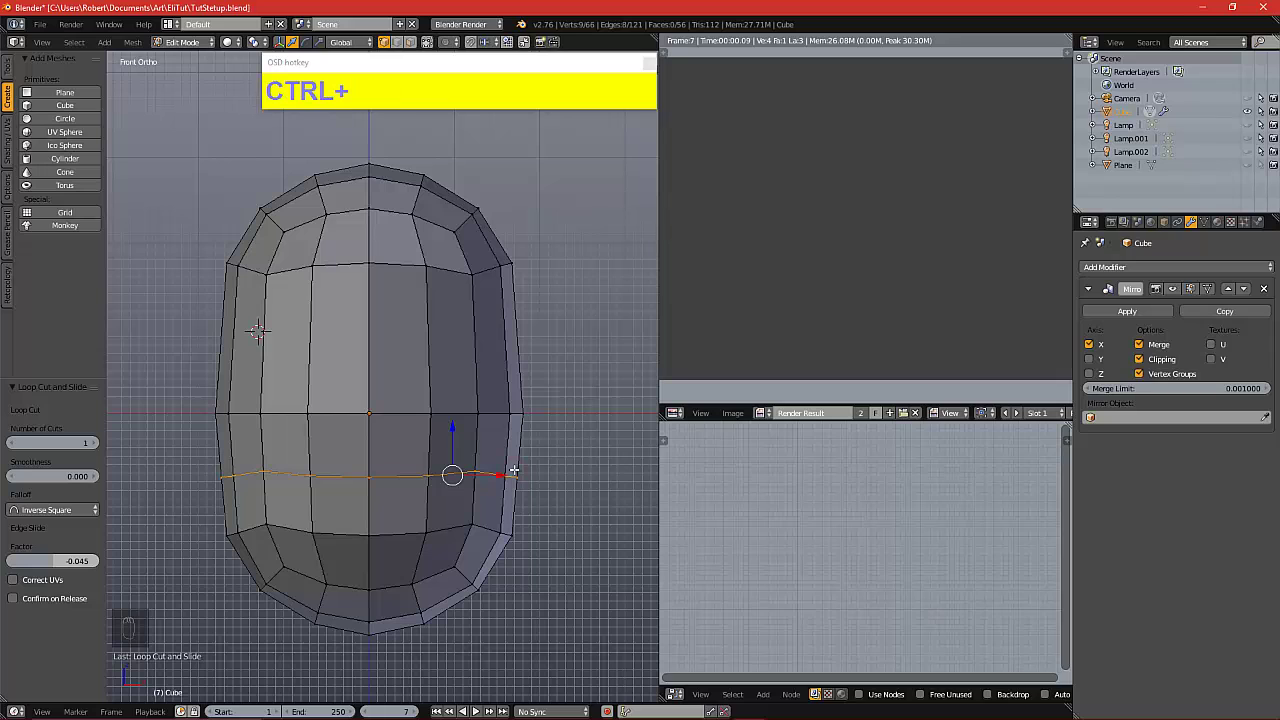
{"action": "left_click", "coordinate": [519, 344]}
{"action": "left_click", "coordinate": [531, 346]}
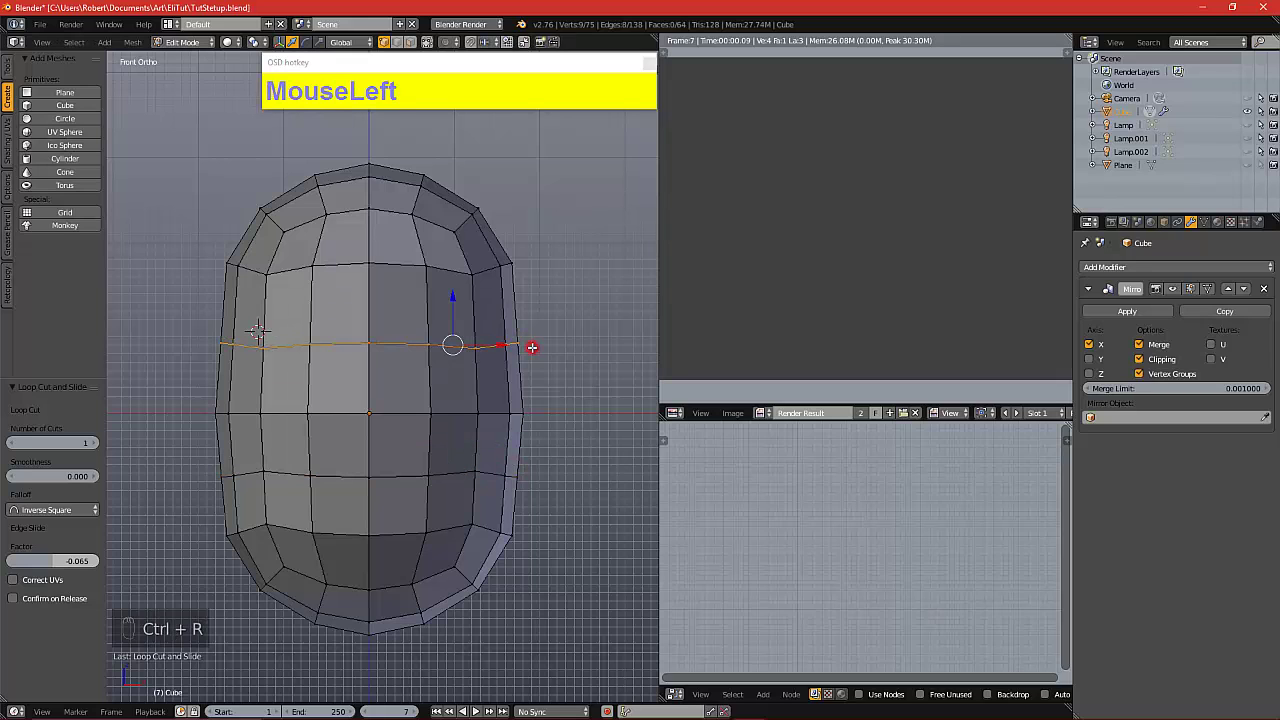
{"action": "key", "text": "a"}
{"action": "scroll", "coordinate": [588, 351], "scroll_direction": "down", "scroll_amount": 1}
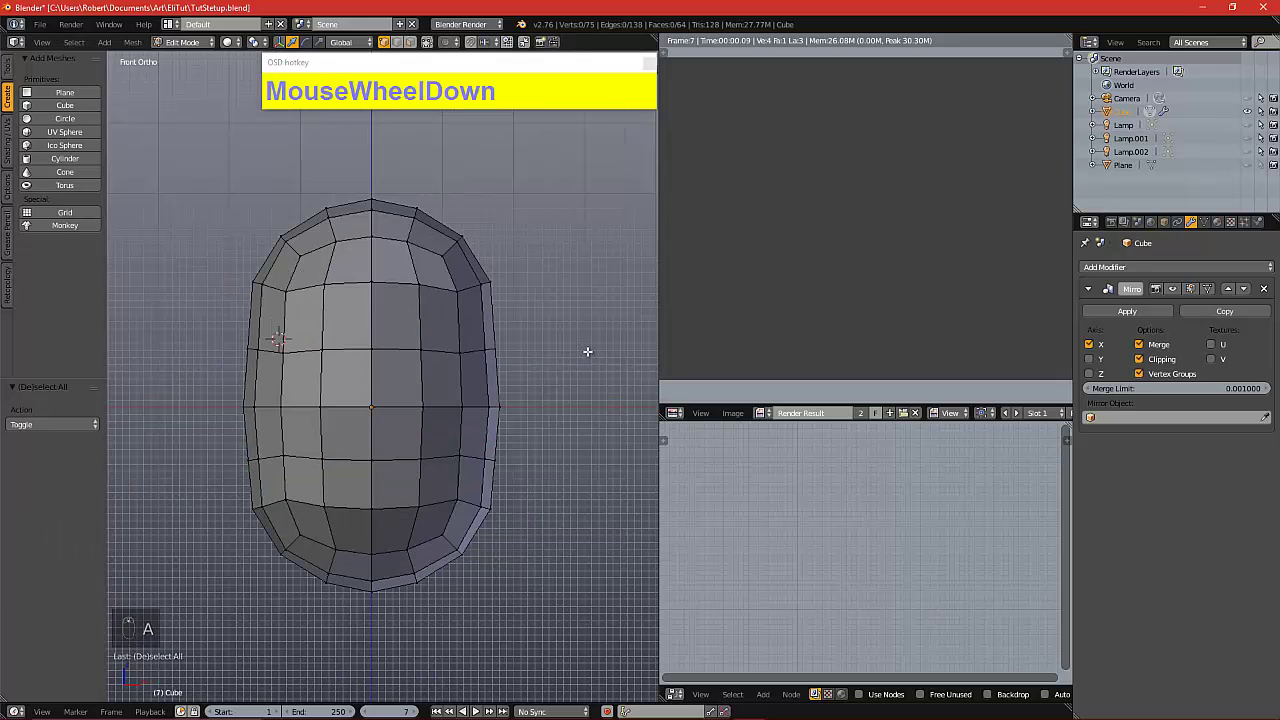
Return to Object Mode, scale the whole body down to about half size, and raise it 1.425 along Z
{"action": "key", "text": "Tab"}
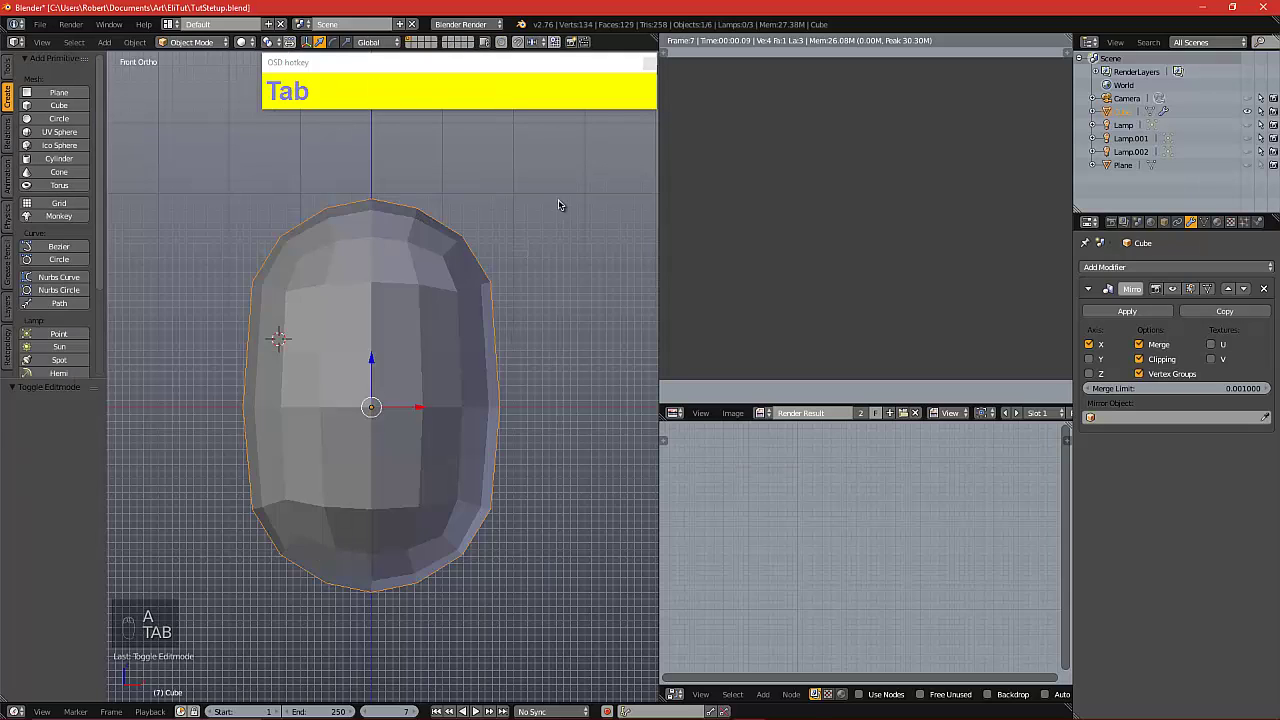
{"action": "key", "text": "s"}
{"action": "left_click", "coordinate": [486, 309]}
{"action": "left_click_drag", "start_coordinate": [368, 355], "coordinate": [366, 243]}
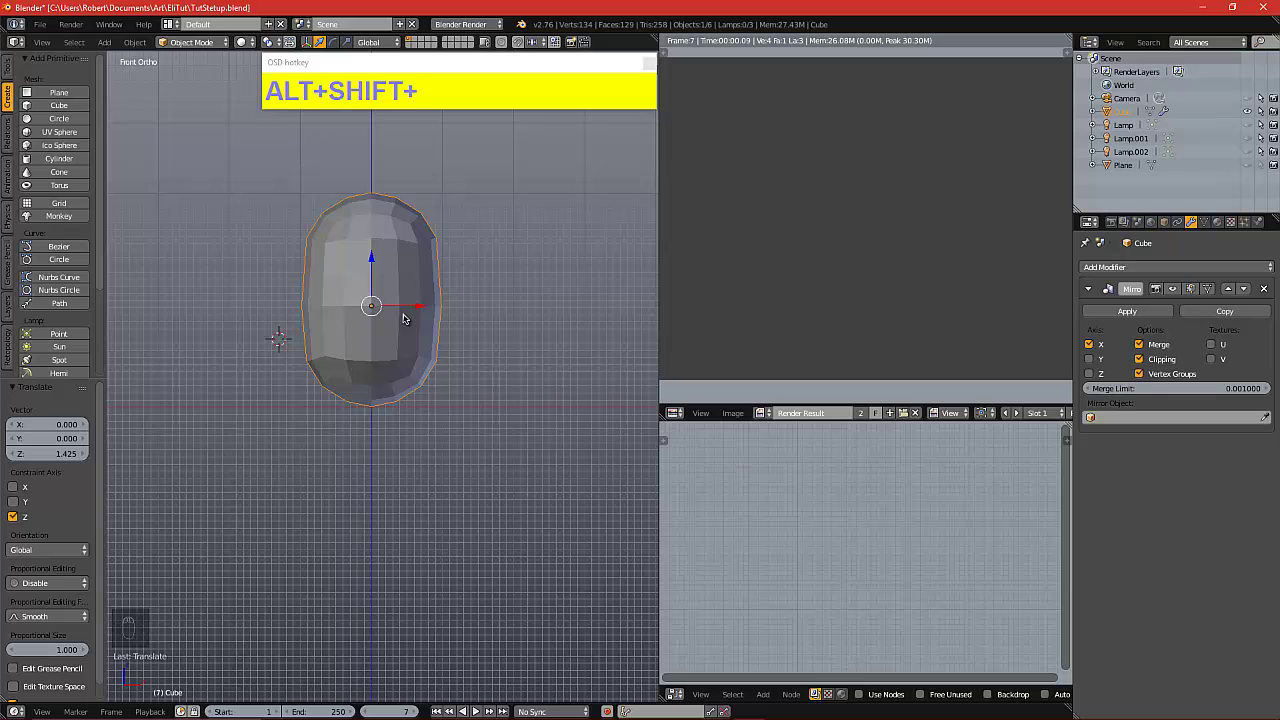
Scale the body up by about 1.423 and raise it 0.609 along Z so it rests on the ground line
{"action": "mouse_move", "coordinate": [405, 318]}
{"action": "left_mouse_down", "text": "alt+shift"}
{"action": "mouse_move", "coordinate": [412, 450]}
{"action": "mouse_move", "coordinate": [410, 322]}
{"action": "left_mouse_up", "text": "alt+shift"}
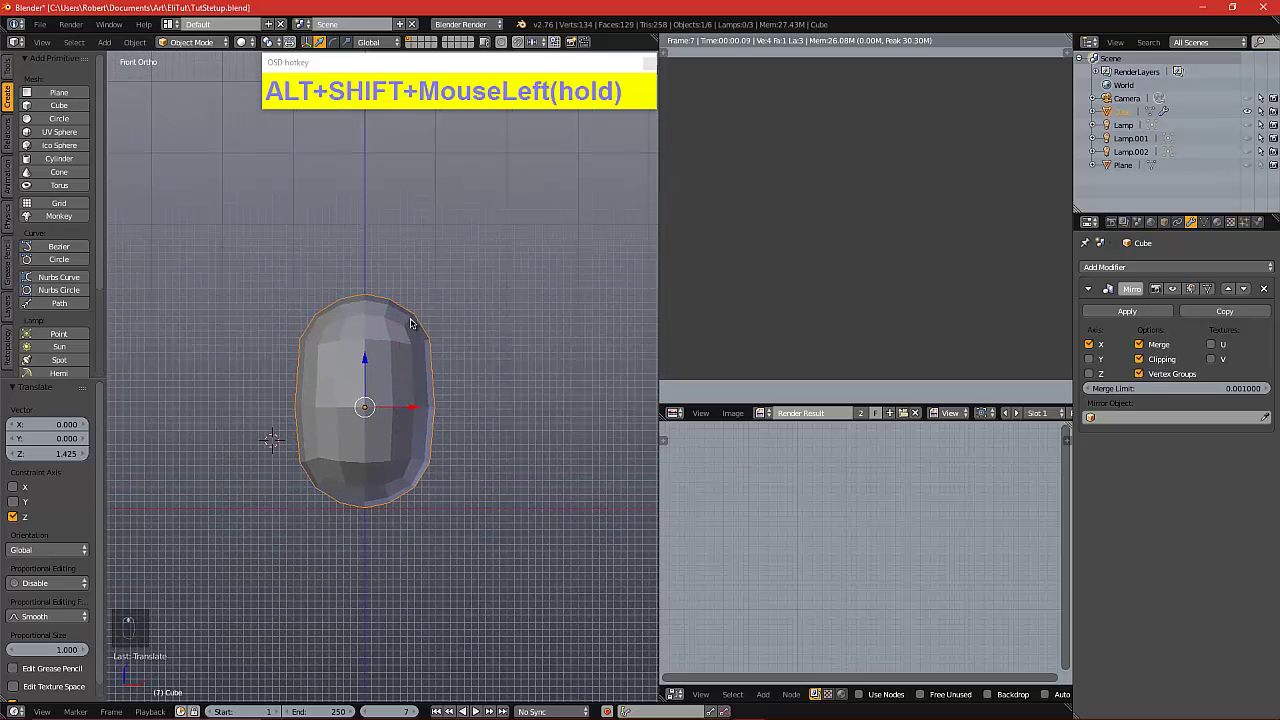
{"action": "key", "text": "s"}
{"action": "left_click", "coordinate": [432, 277]}
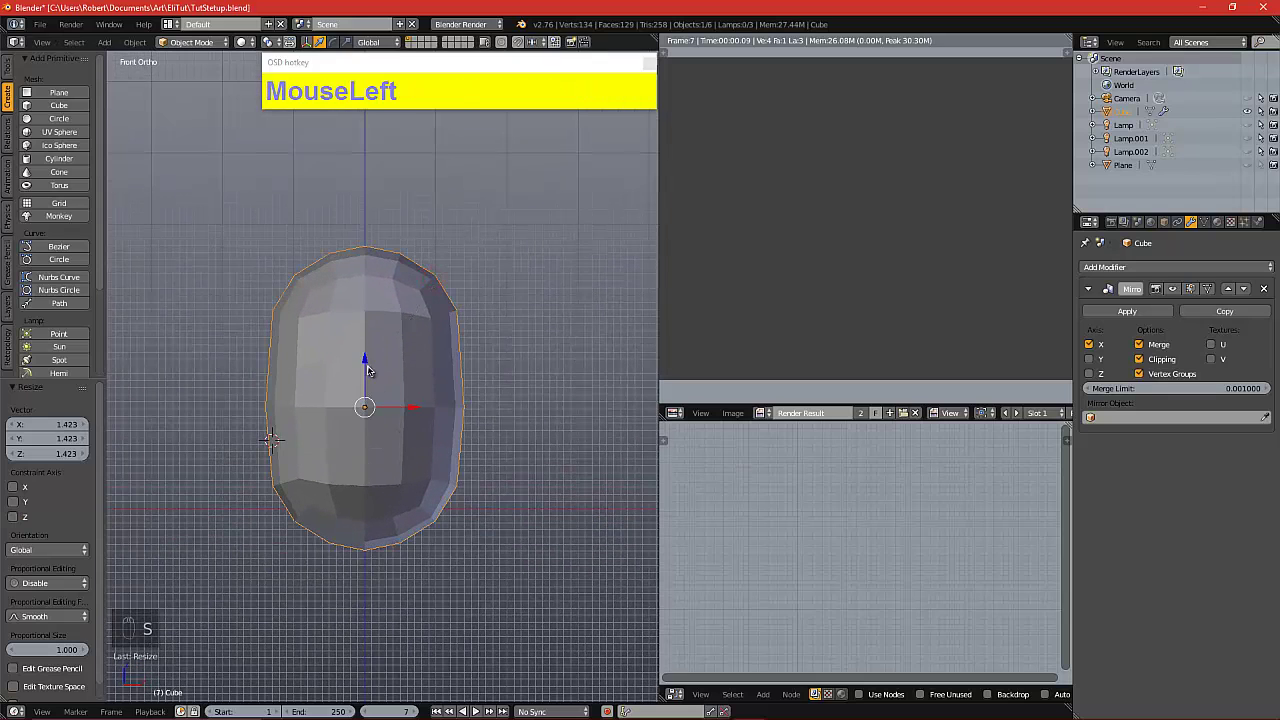
{"action": "left_click_drag", "start_coordinate": [367, 371], "coordinate": [404, 445]}
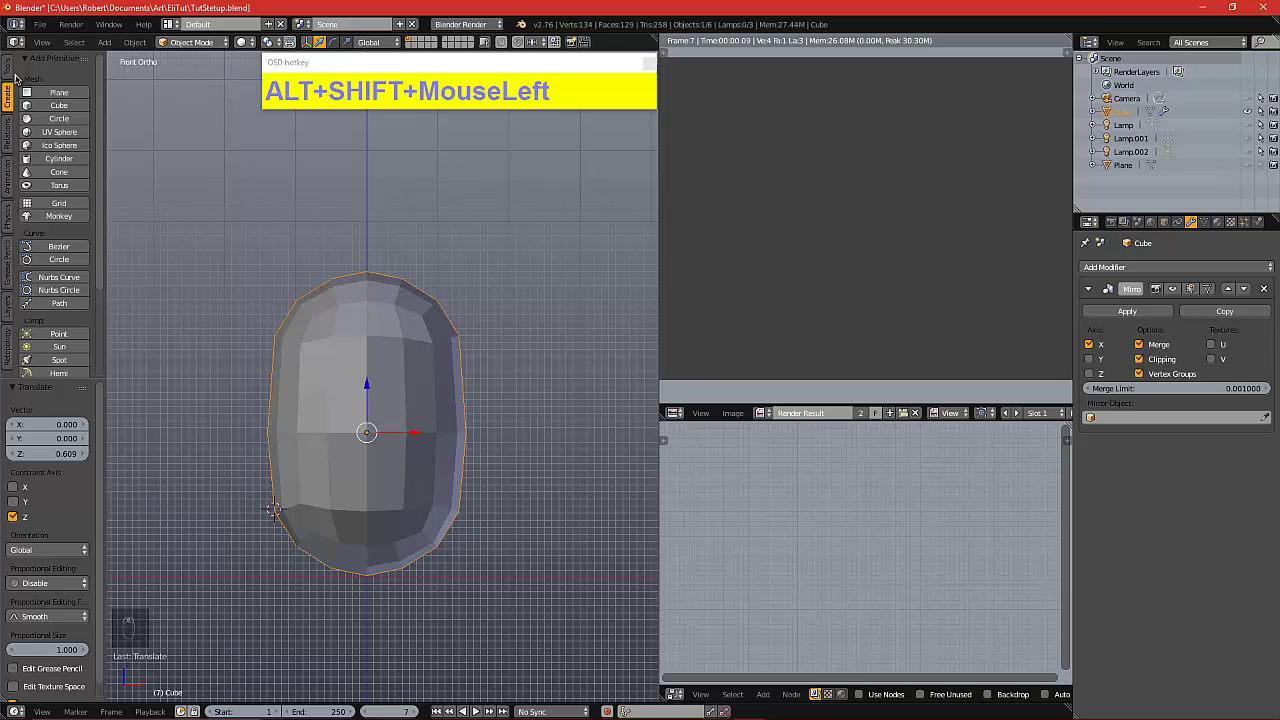
Shade the body smooth and add a Subdivision Surface modifier with its viewport subdivisions set to 2
{"action": "left_click", "coordinate": [8, 70]}
{"action": "left_click", "coordinate": [36, 252]}
{"action": "left_click", "coordinate": [1178, 266]}
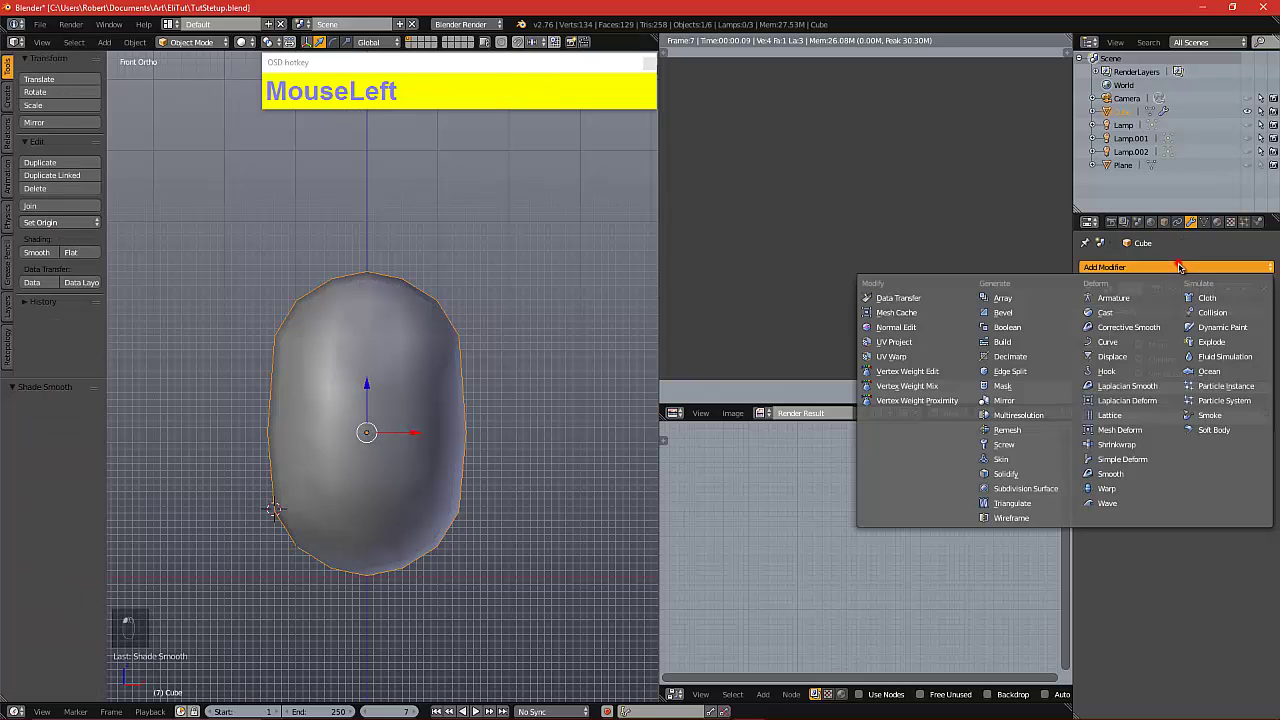
{"action": "left_click", "coordinate": [1016, 488]}
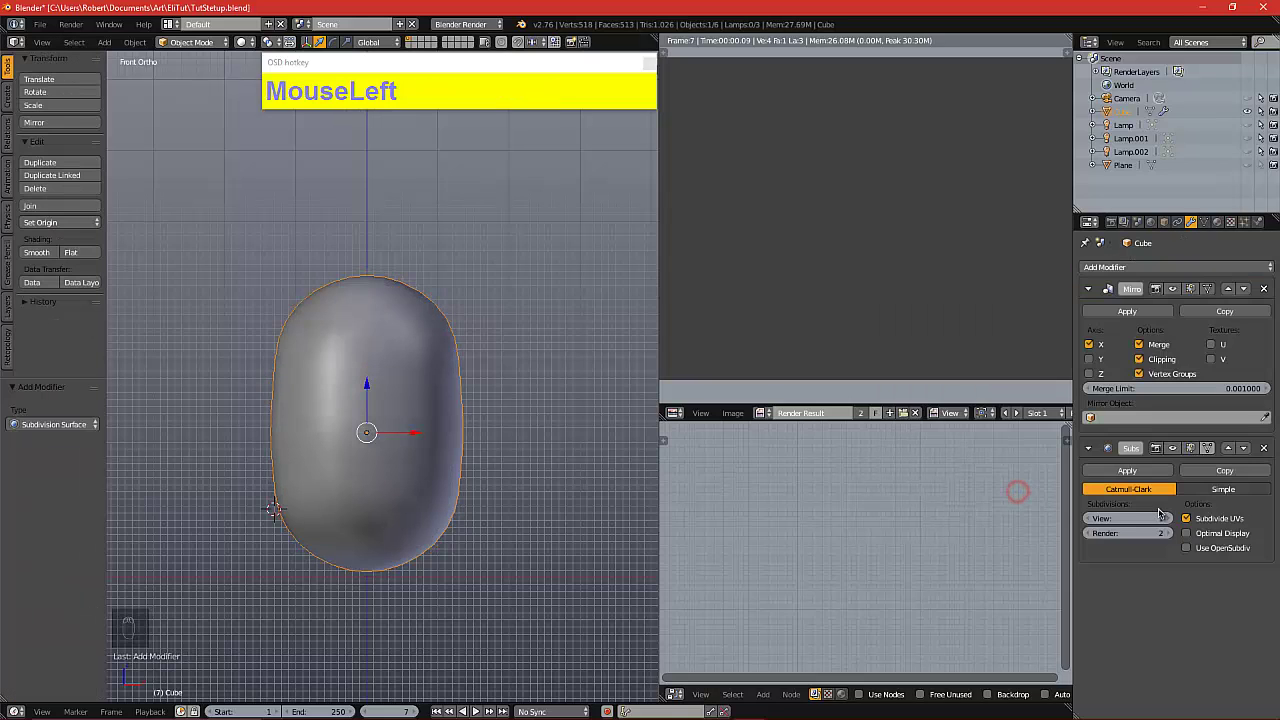
{"action": "left_click", "coordinate": [1172, 520]}
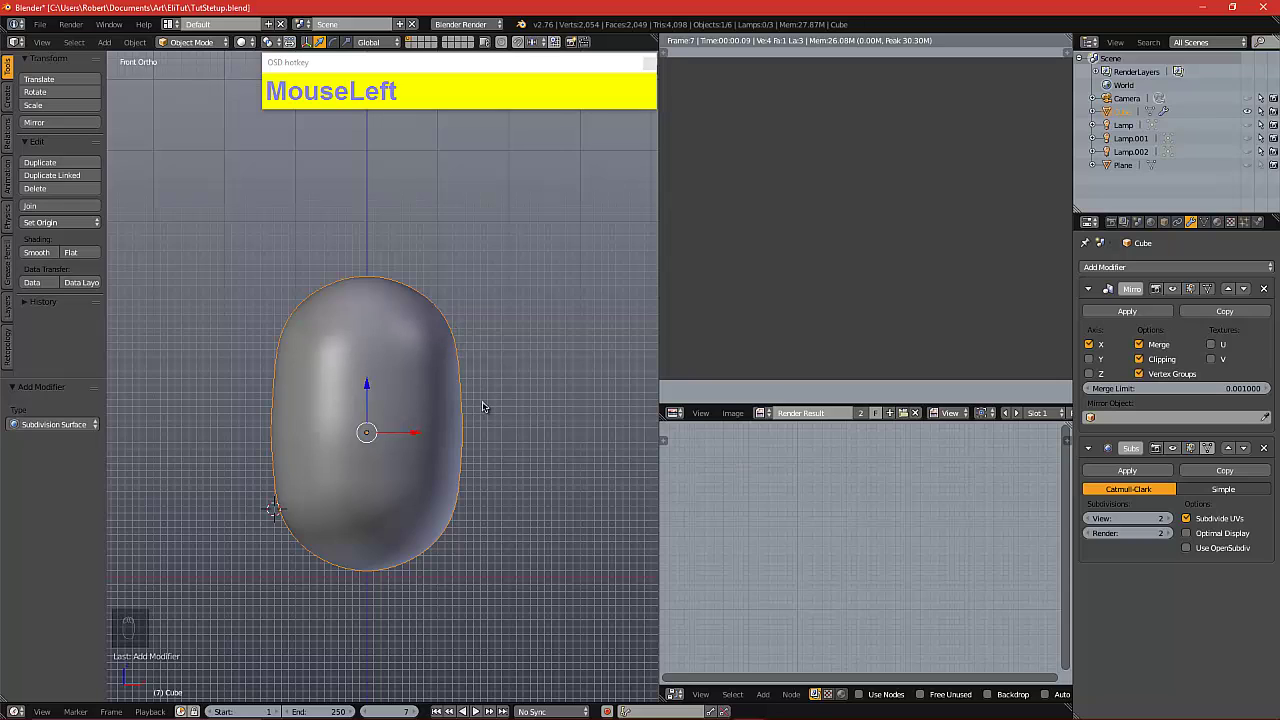
Enter Edit Mode and make the edit cage follow the Subdivision Surface modifier's smoothed result
{"action": "key", "text": "Tab"}
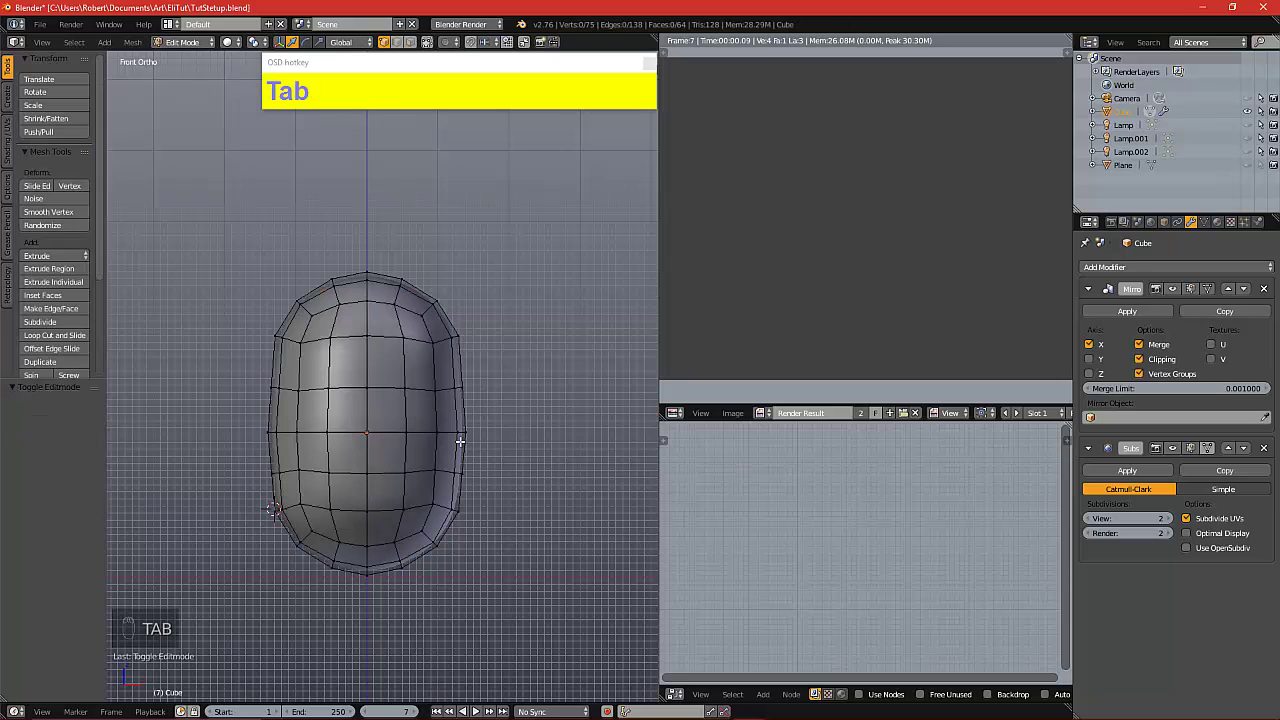
{"action": "left_click_drag", "start_coordinate": [425, 440], "coordinate": [444, 412], "text": "alt+shift"}
{"action": "scroll", "coordinate": [465, 385], "scroll_direction": "up", "scroll_amount": 2}
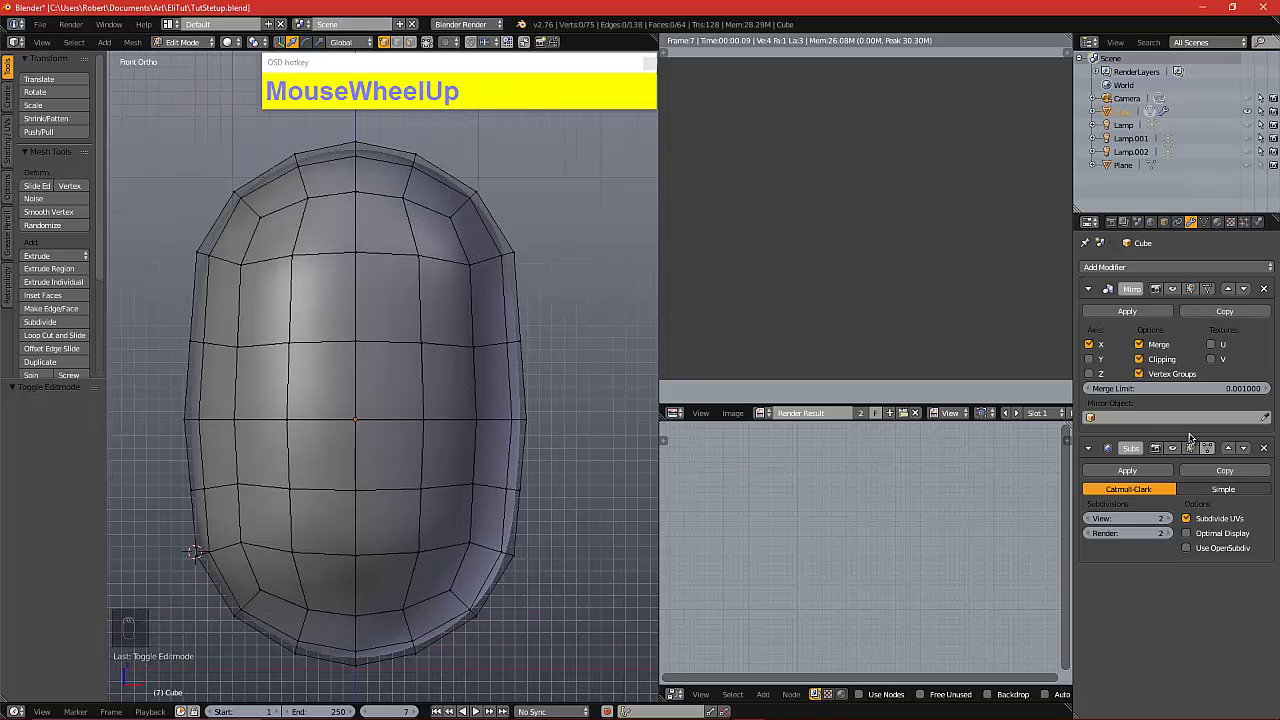
{"action": "left_click", "coordinate": [1209, 455]}
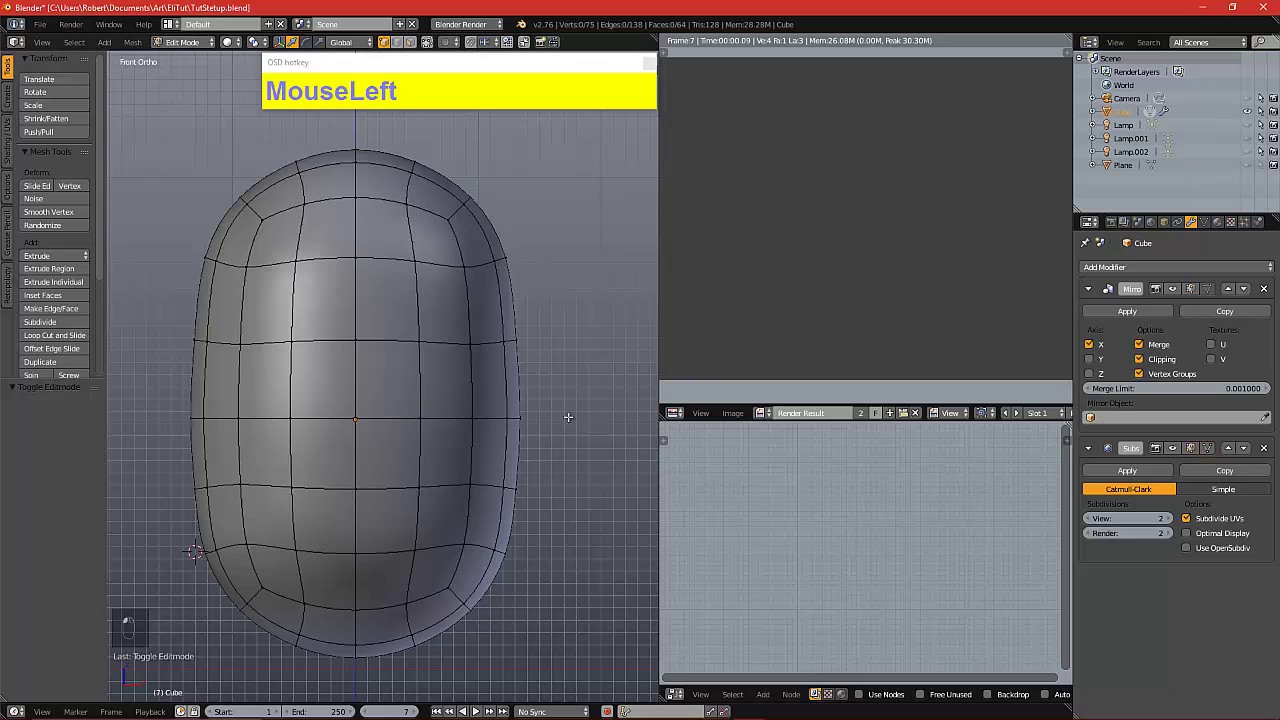
In front view, box-select the lower side vertices and move them outward along X, and do the same for the middle row's side vertices
{"action": "scroll", "coordinate": [563, 420], "scroll_direction": "down", "scroll_amount": 3}
{"action": "left_click_drag", "start_coordinate": [563, 420], "coordinate": [443, 380], "text": "alt"}
{"action": "key", "text": "KP_1"}
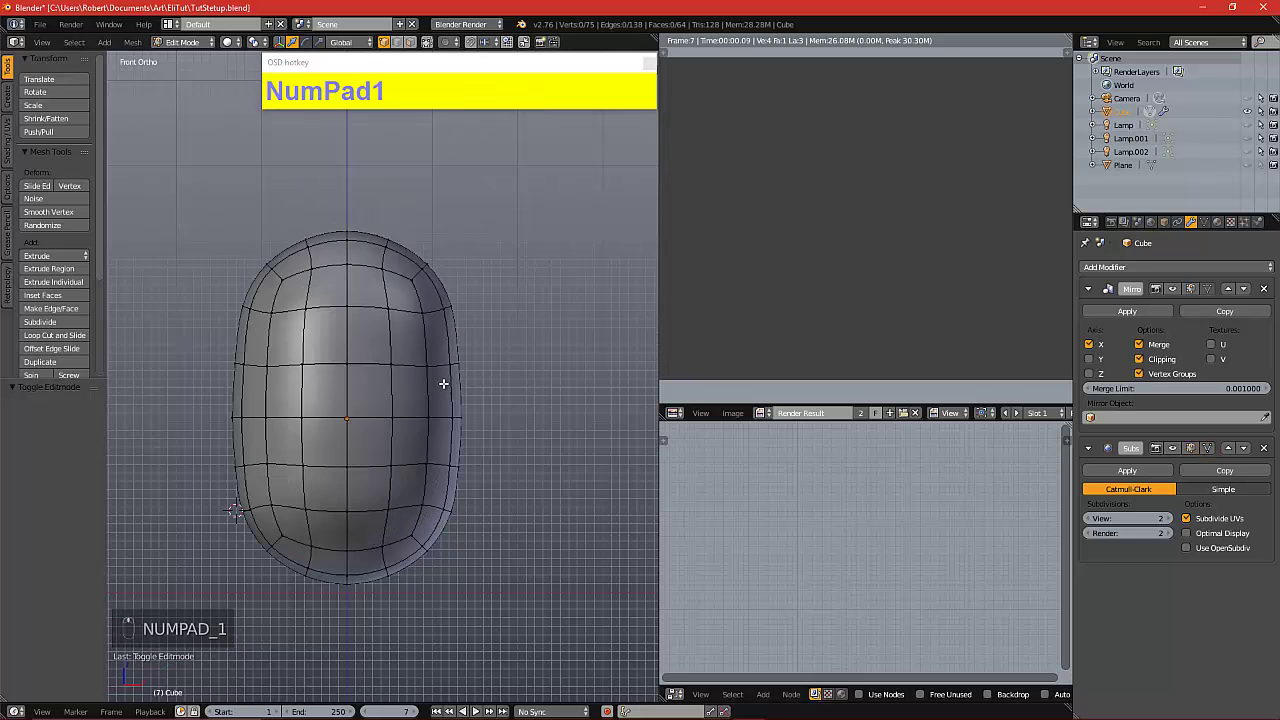
{"action": "scroll", "coordinate": [443, 383], "scroll_direction": "down", "scroll_amount": 1}
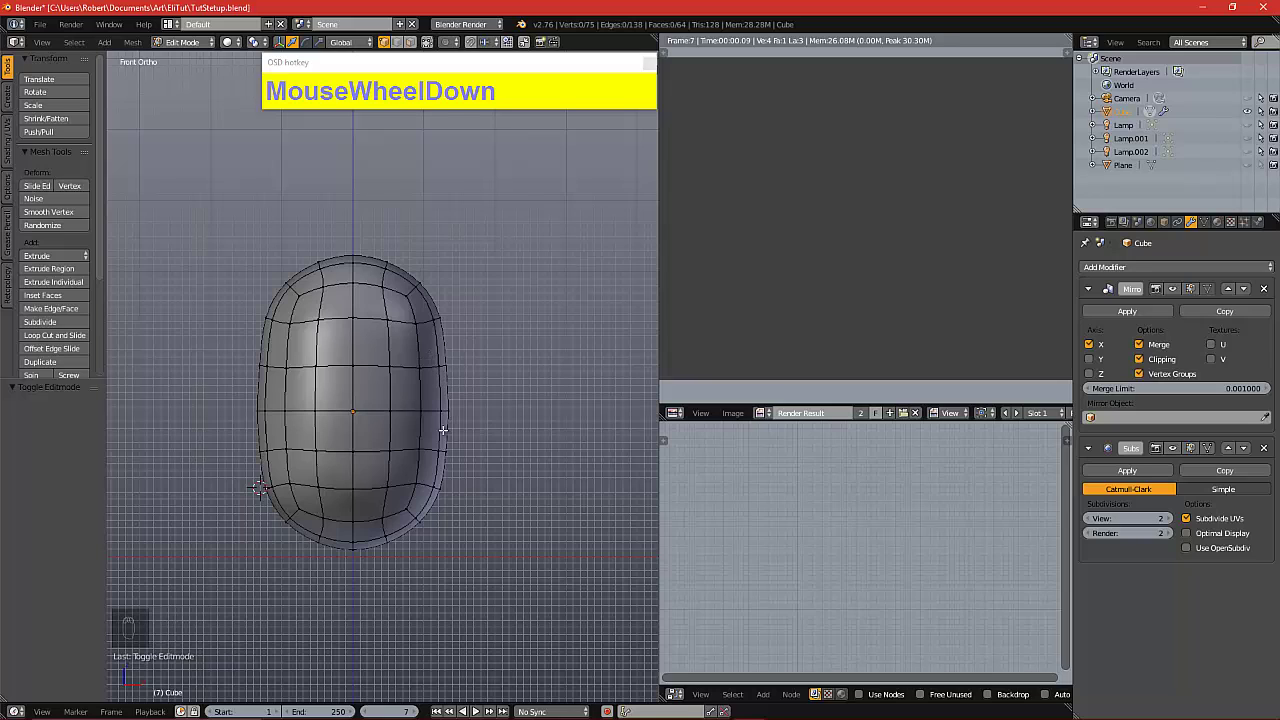
{"action": "key", "text": "b"}
{"action": "left_click_drag", "start_coordinate": [395, 440], "coordinate": [479, 483]}
{"action": "key", "text": "a"}
{"action": "key", "text": "b"}
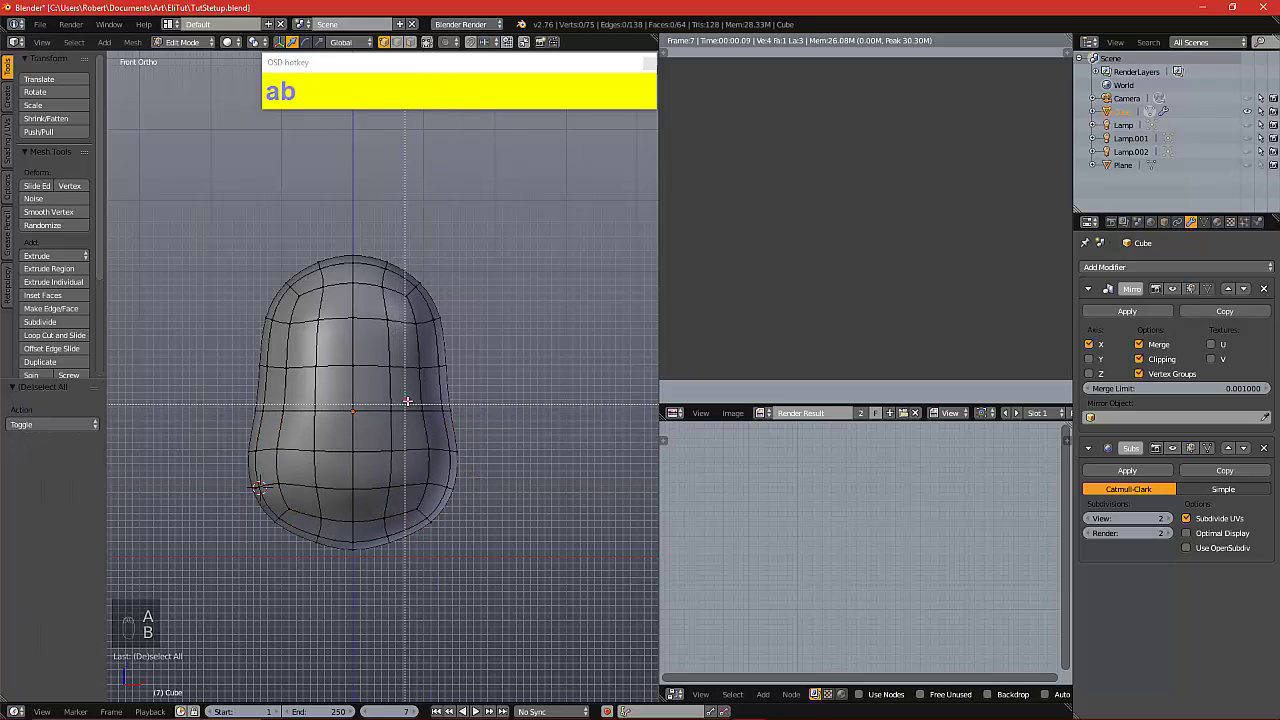
{"action": "left_click_drag", "start_coordinate": [406, 398], "coordinate": [493, 414]}
{"action": "key", "text": "a"}
Move the side vertices of the row above the middle outward along X, and finish by pulling them back in by 0.056
{"action": "key", "text": "b"}
{"action": "left_click_drag", "start_coordinate": [428, 352], "coordinate": [480, 366]}
{"action": "key", "text": "a"}
{"action": "key", "text": "b"}
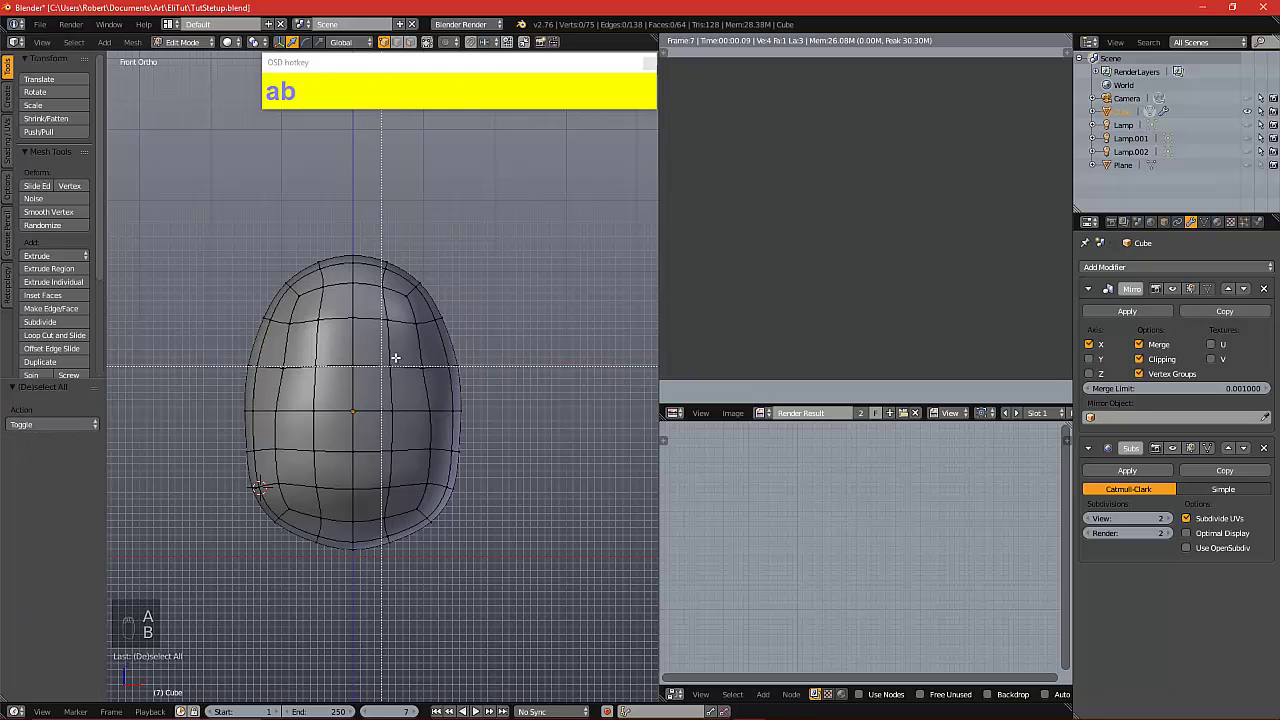
{"action": "left_click_drag", "start_coordinate": [398, 354], "coordinate": [494, 367]}
{"action": "key", "text": "a"}
{"action": "key", "text": "b"}
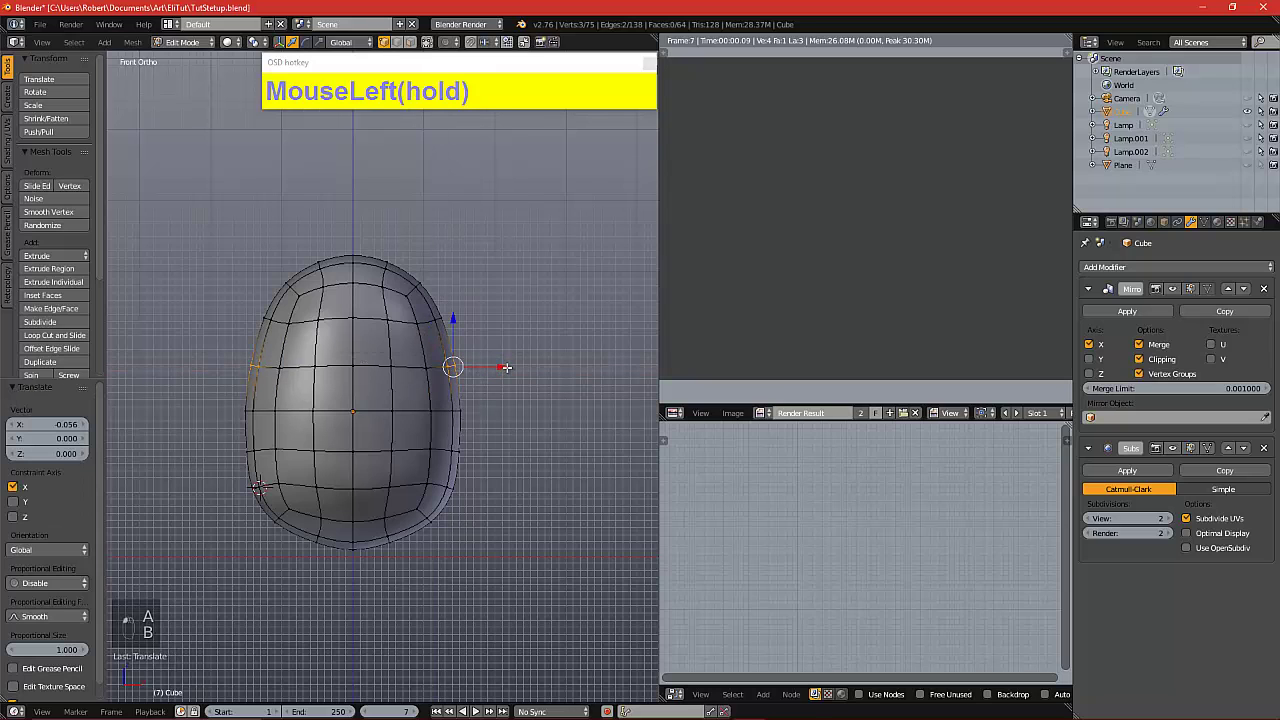
Select the whole mesh, scale it by 1.416 along X, and shift it slightly outward along X to widen the body
{"action": "scroll", "coordinate": [506, 367], "scroll_direction": "down", "scroll_amount": 2}
{"action": "scroll", "coordinate": [507, 368], "scroll_direction": "up", "scroll_amount": 1}
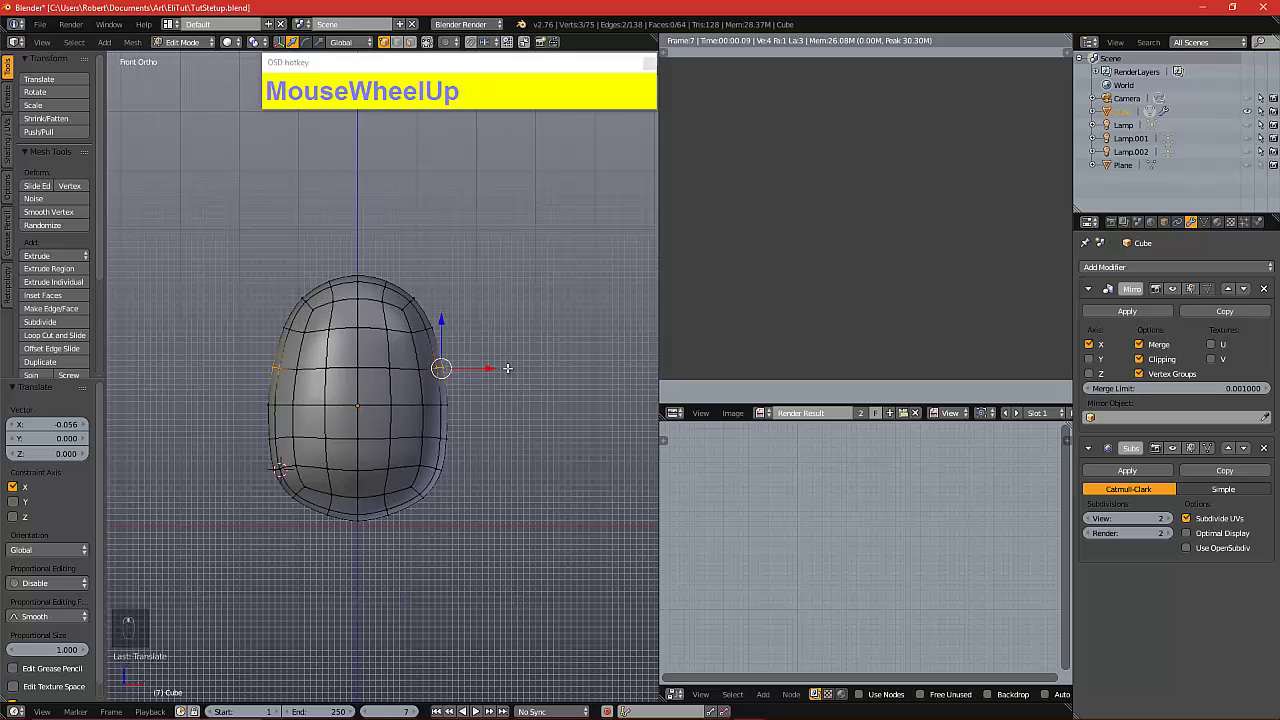
{"action": "key", "text": "a"}
{"action": "key", "text": "a"}
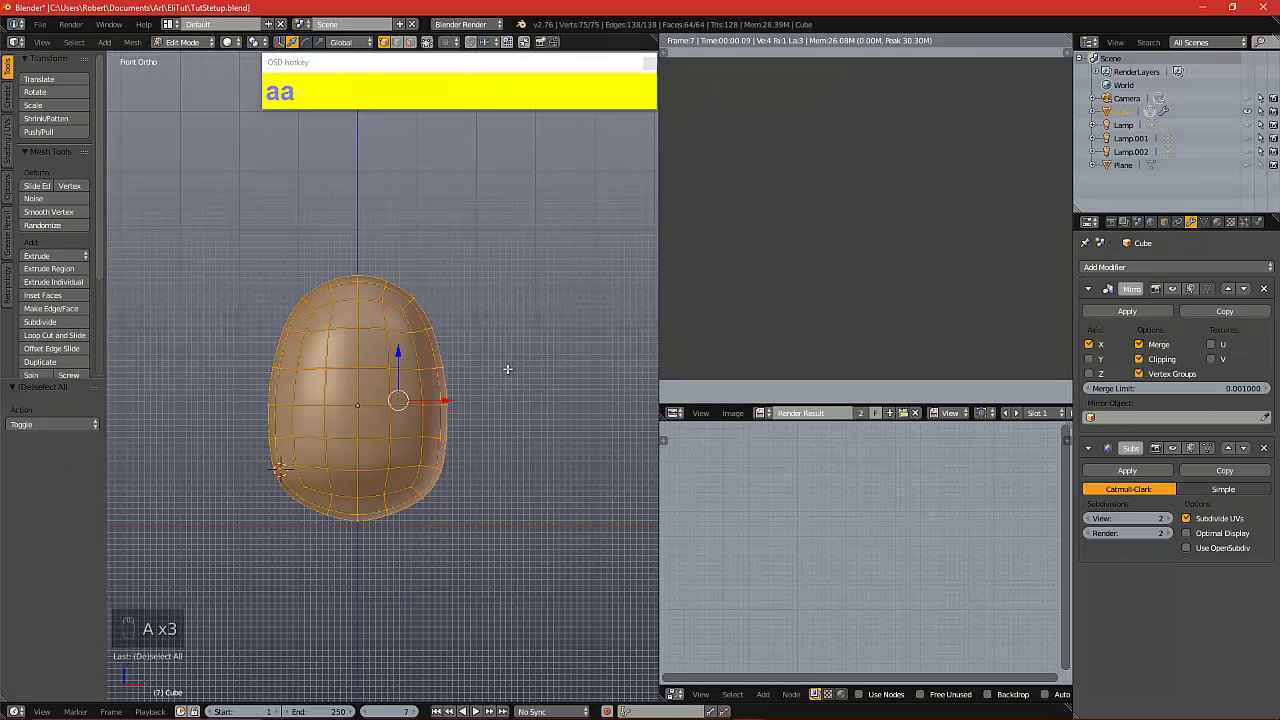
{"action": "key", "text": "s"}
{"action": "key", "text": "x"}
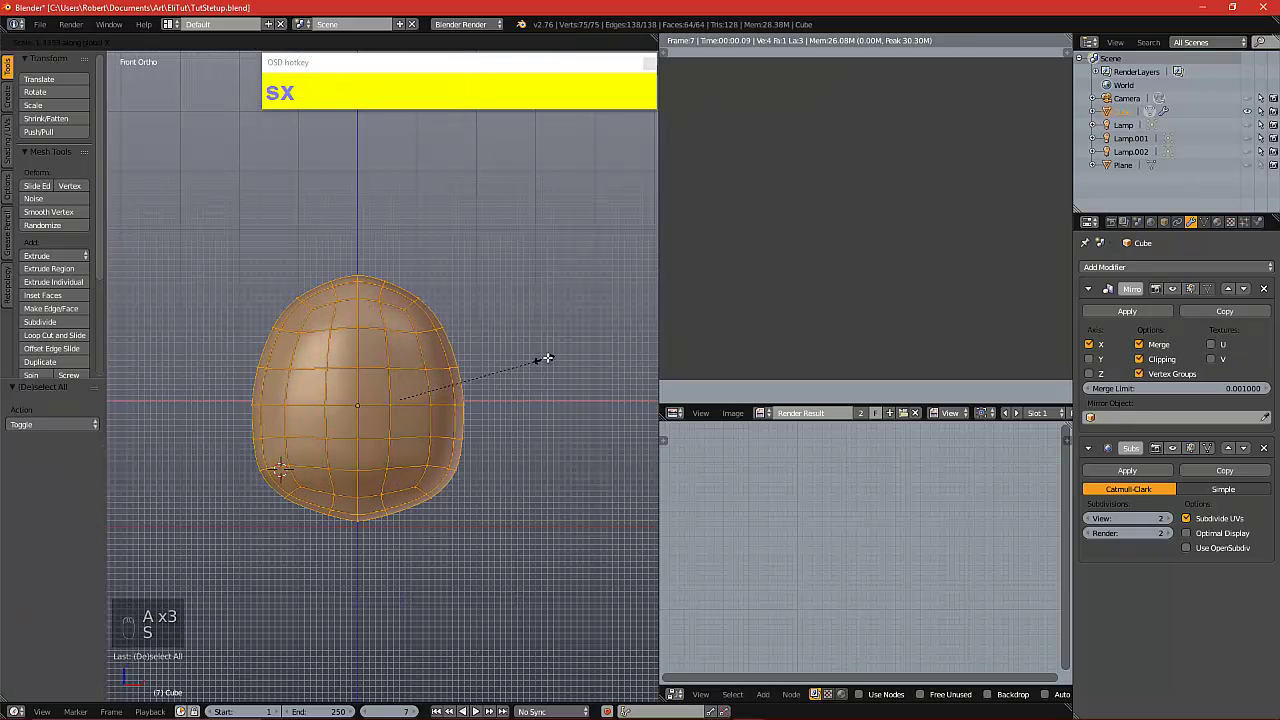
{"action": "left_click", "coordinate": [551, 351]}
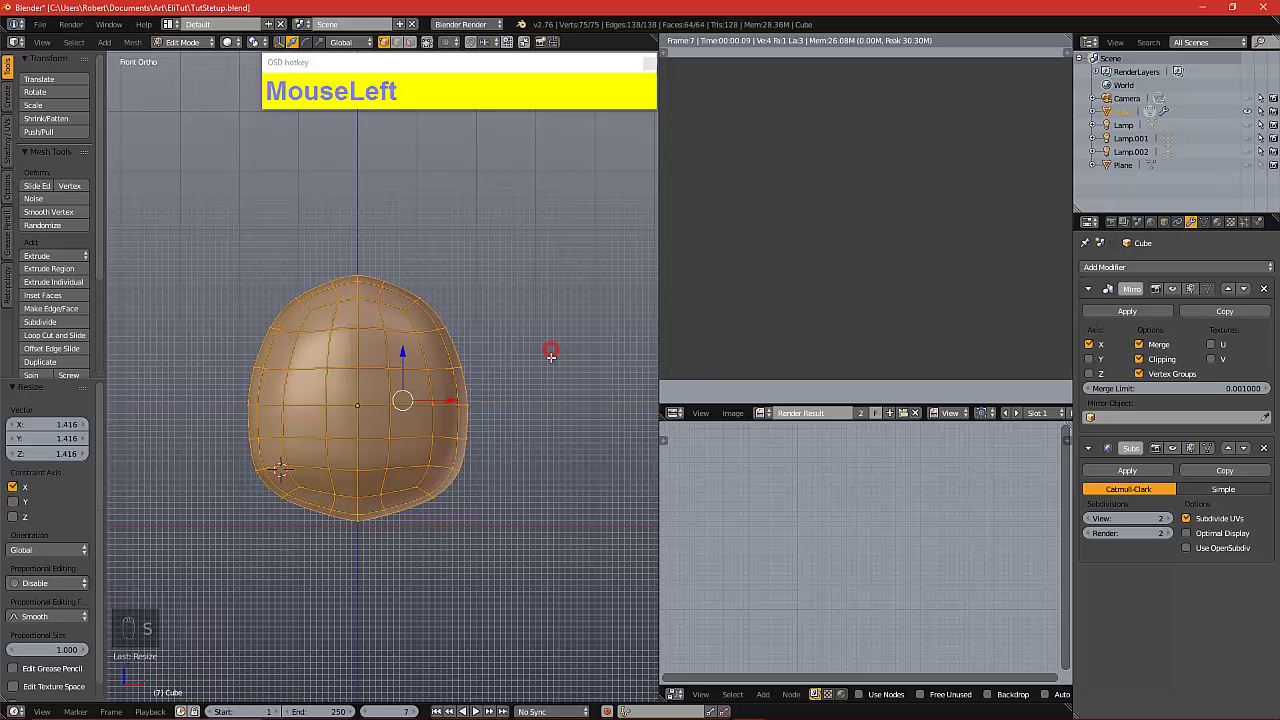
{"action": "left_click_drag", "start_coordinate": [465, 398], "coordinate": [466, 399]}
{"action": "key", "text": "a"}
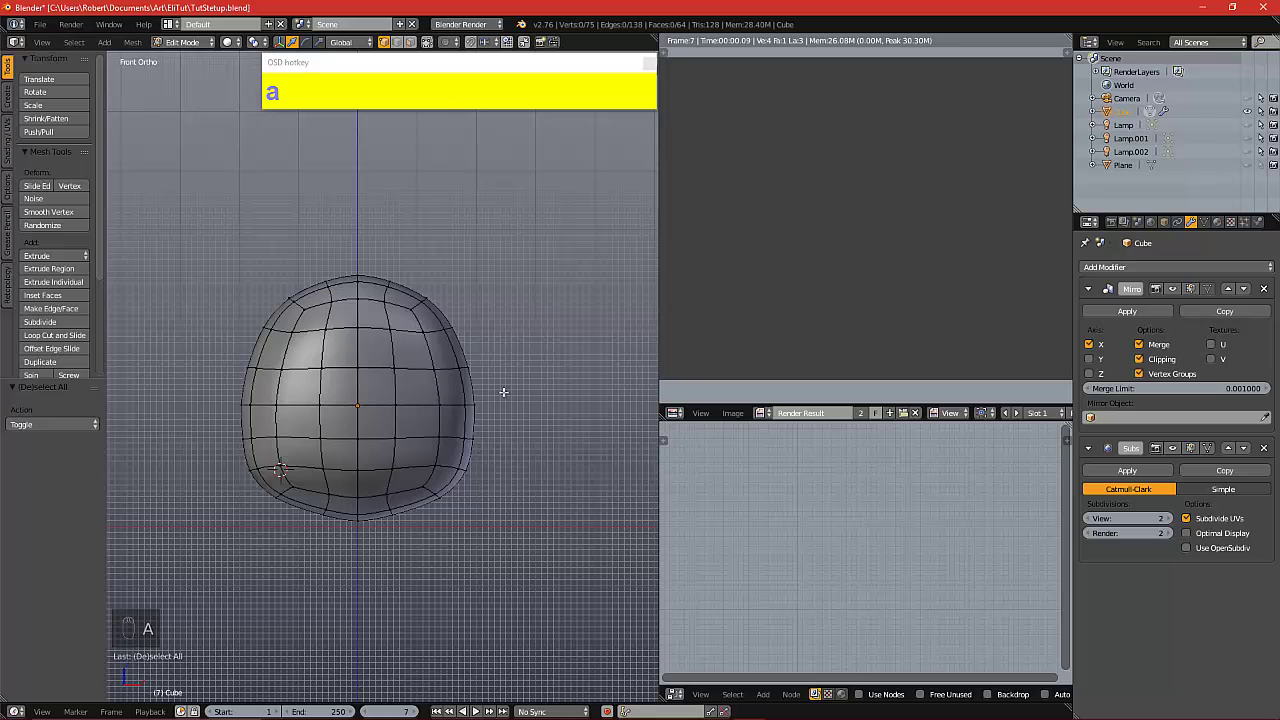
In the right side view, select the whole mesh and scale it by 1.342 along Y to deepen the body
{"action": "left_click_drag", "start_coordinate": [503, 392], "coordinate": [406, 403], "text": "alt"}
{"action": "key", "text": "KP_3"}
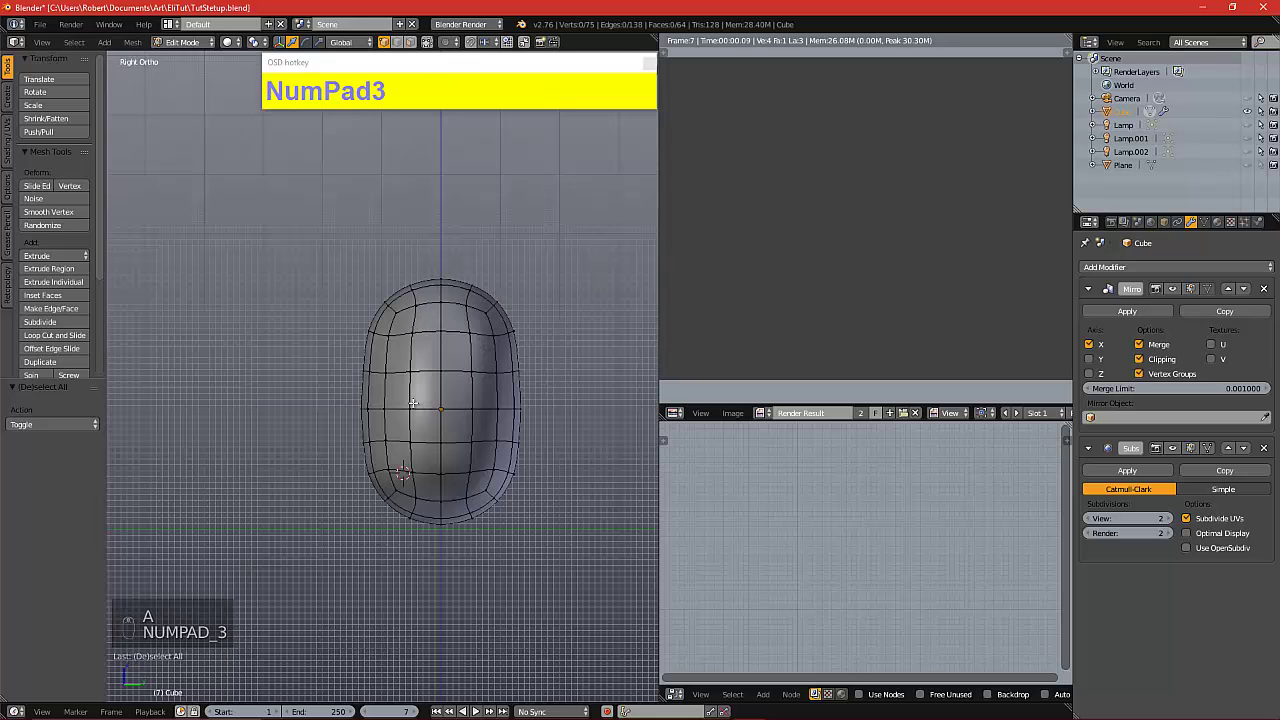
{"action": "key", "text": "a"}
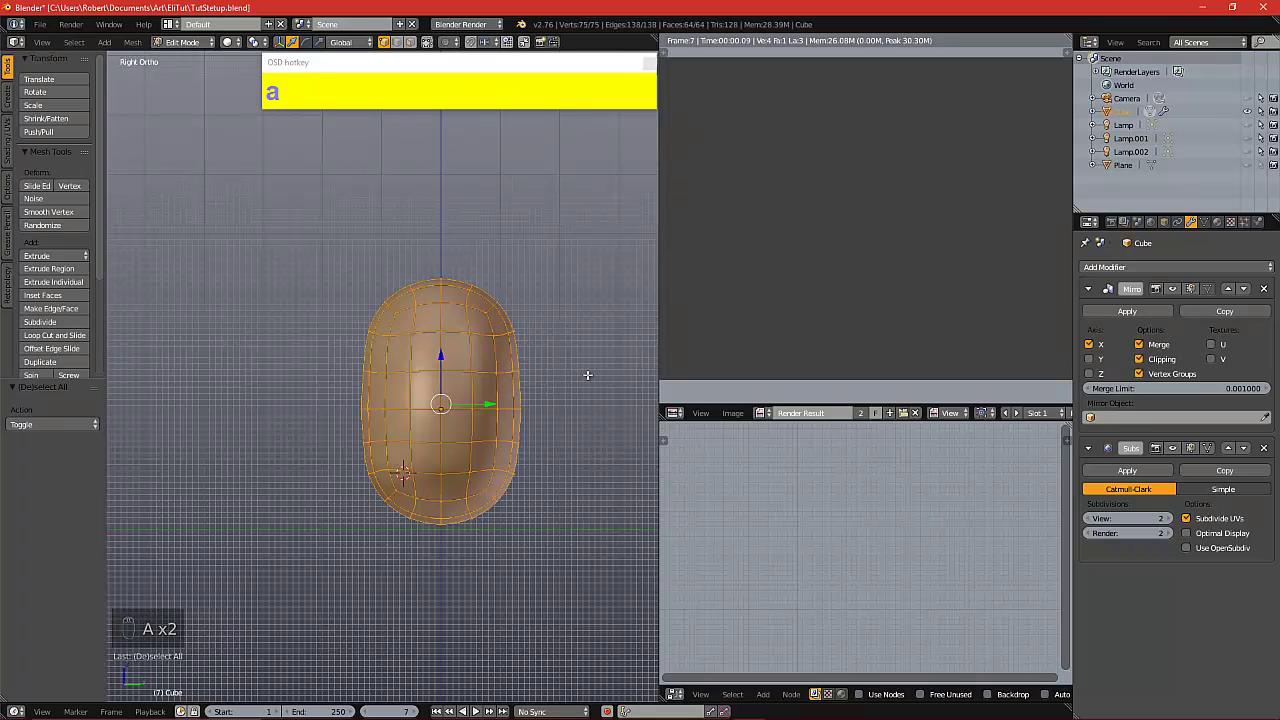
{"action": "key", "text": "KP_3"}
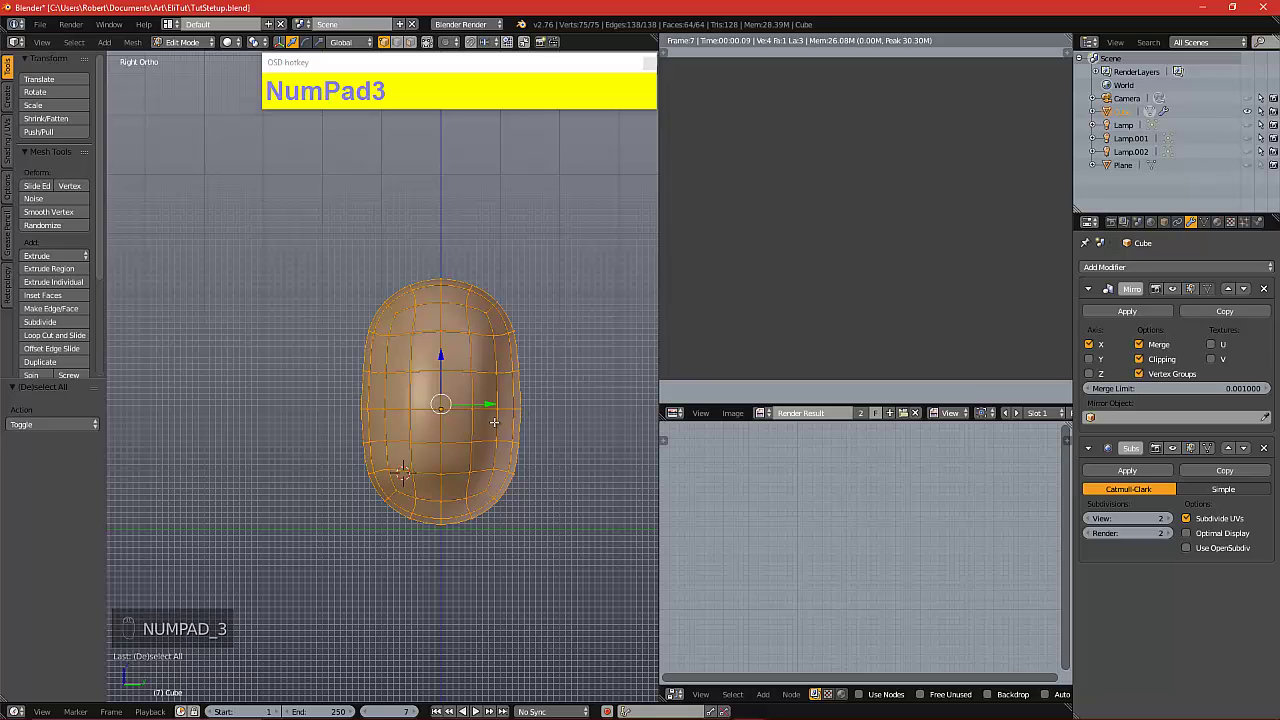
{"action": "key", "text": "s"}
{"action": "key", "text": "y"}
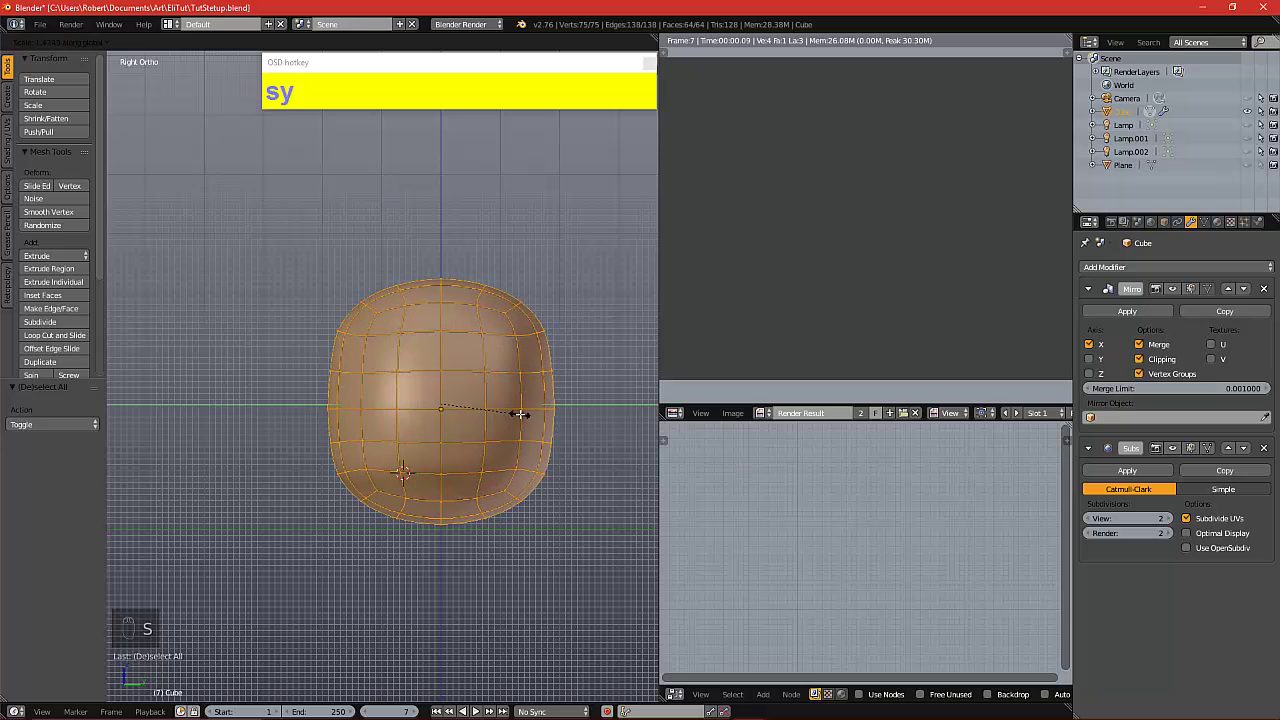
{"action": "left_click", "coordinate": [516, 414]}
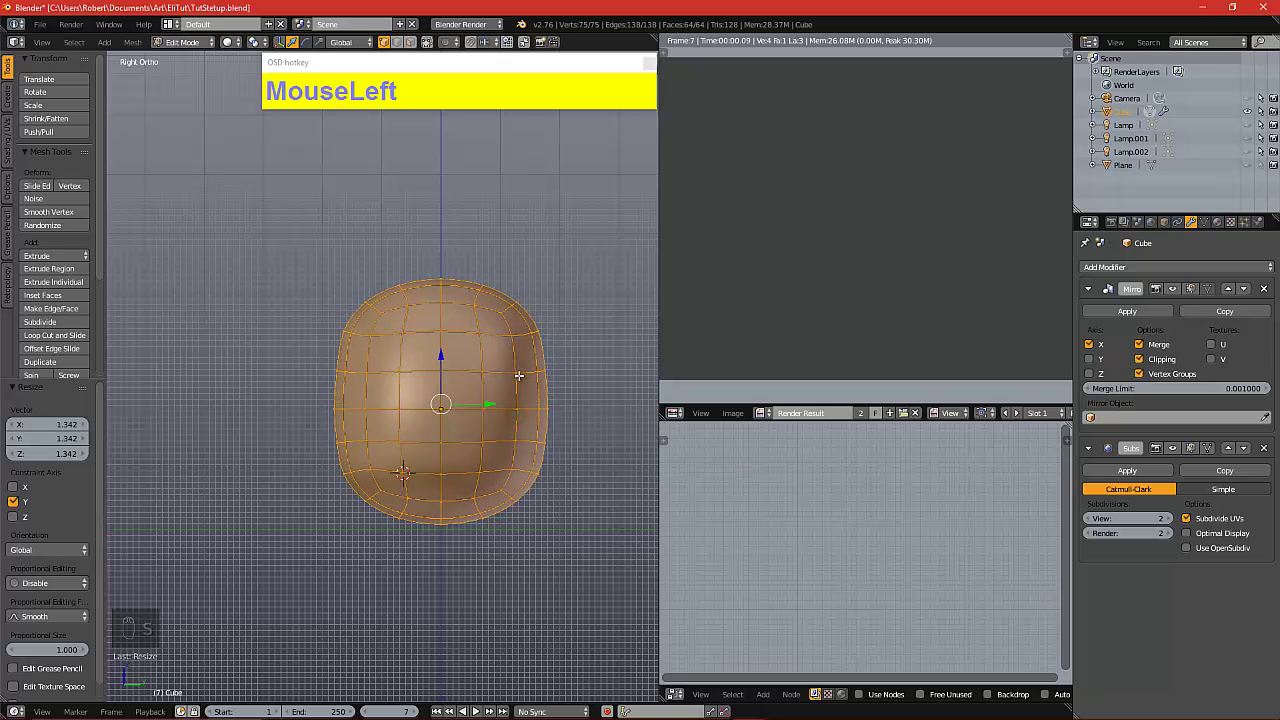
In front view, box-select the bottom vertices beside the centre line and move them down 0.124 along Z to flatten the underside
{"action": "key", "text": "KP_1"}
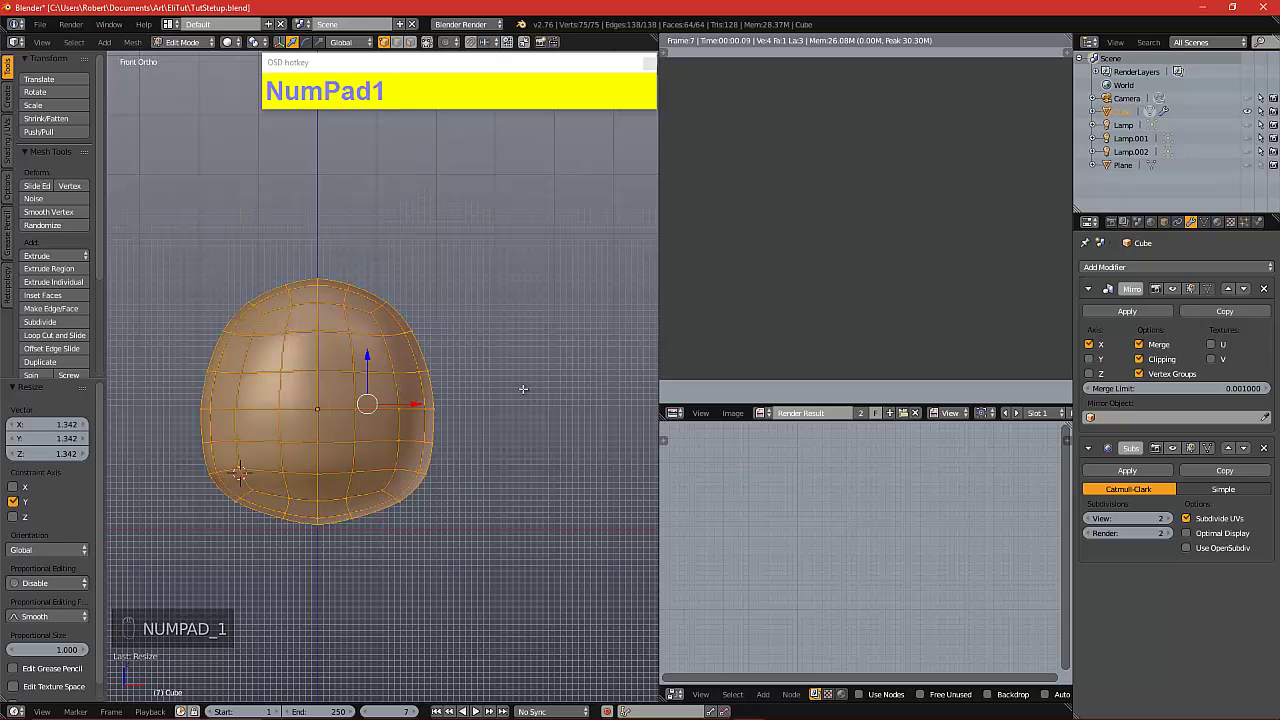
{"action": "left_click_drag", "start_coordinate": [523, 389], "coordinate": [541, 415], "text": "alt+shift"}
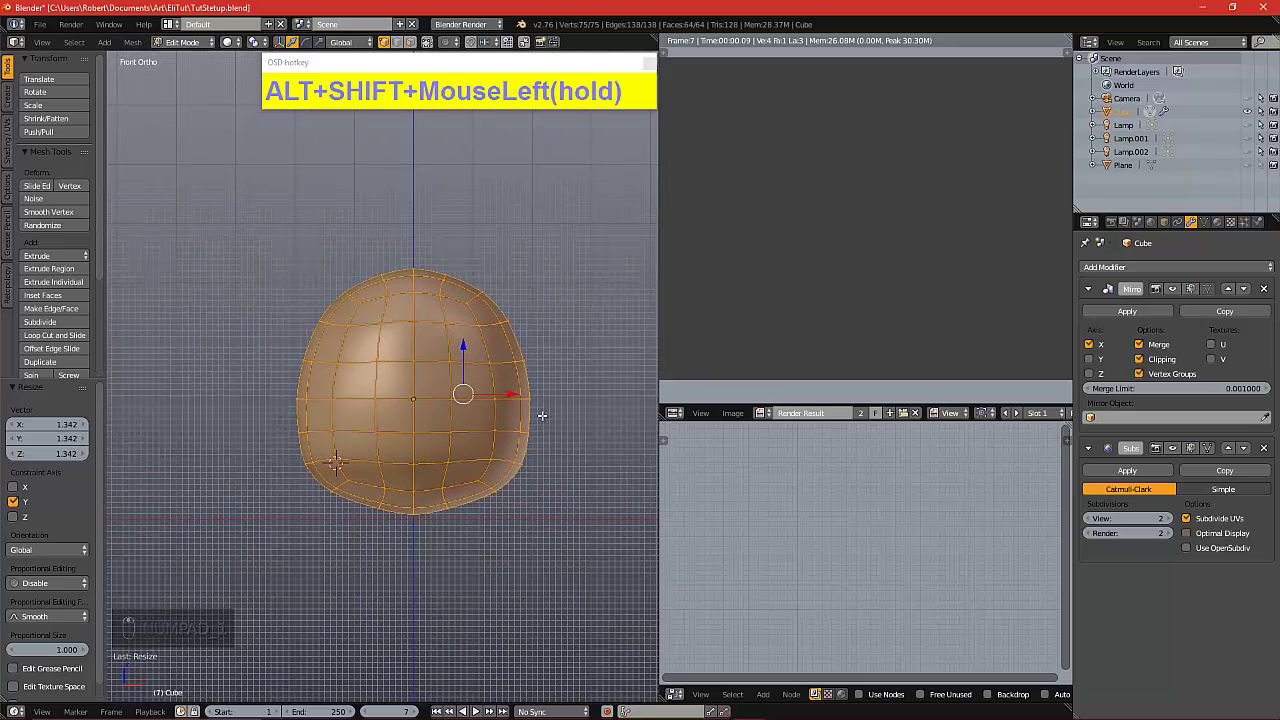
{"action": "key", "text": "a"}
{"action": "key", "text": "b"}
{"action": "left_click_drag", "start_coordinate": [432, 477], "coordinate": [464, 518]}
{"action": "left_click_drag", "start_coordinate": [442, 476], "coordinate": [478, 507]}
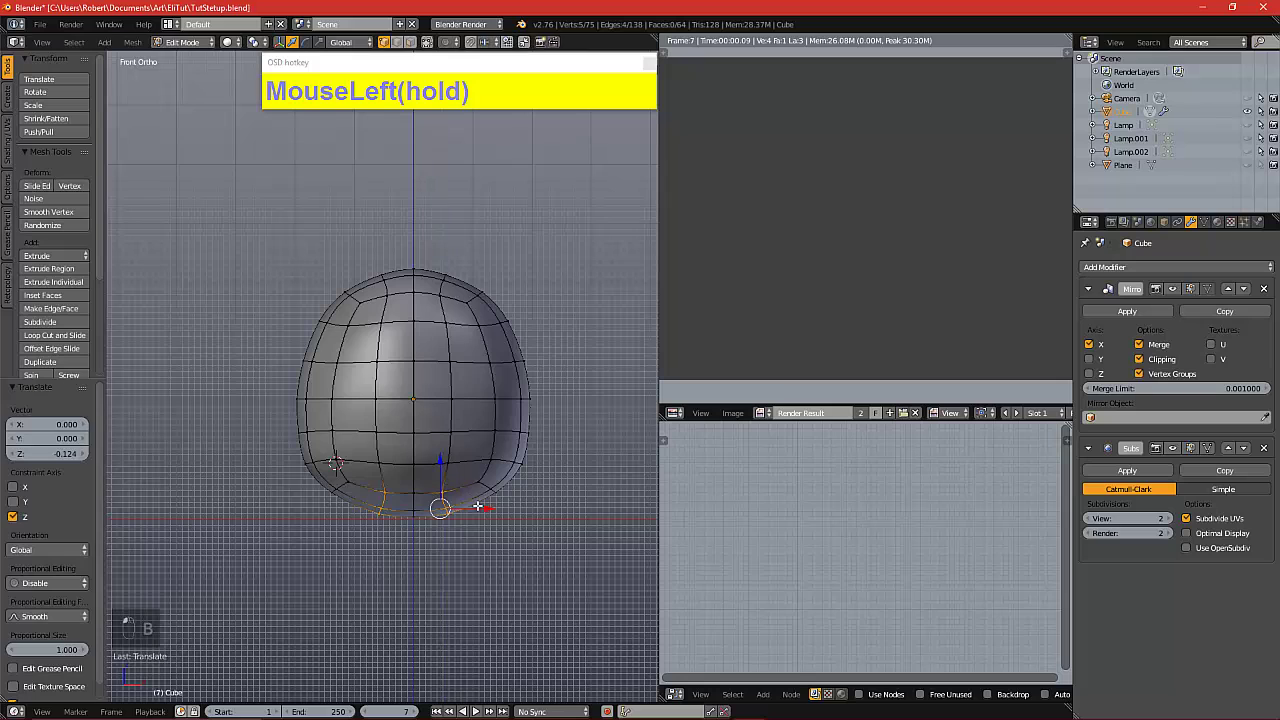
{"action": "key", "text": "a"}
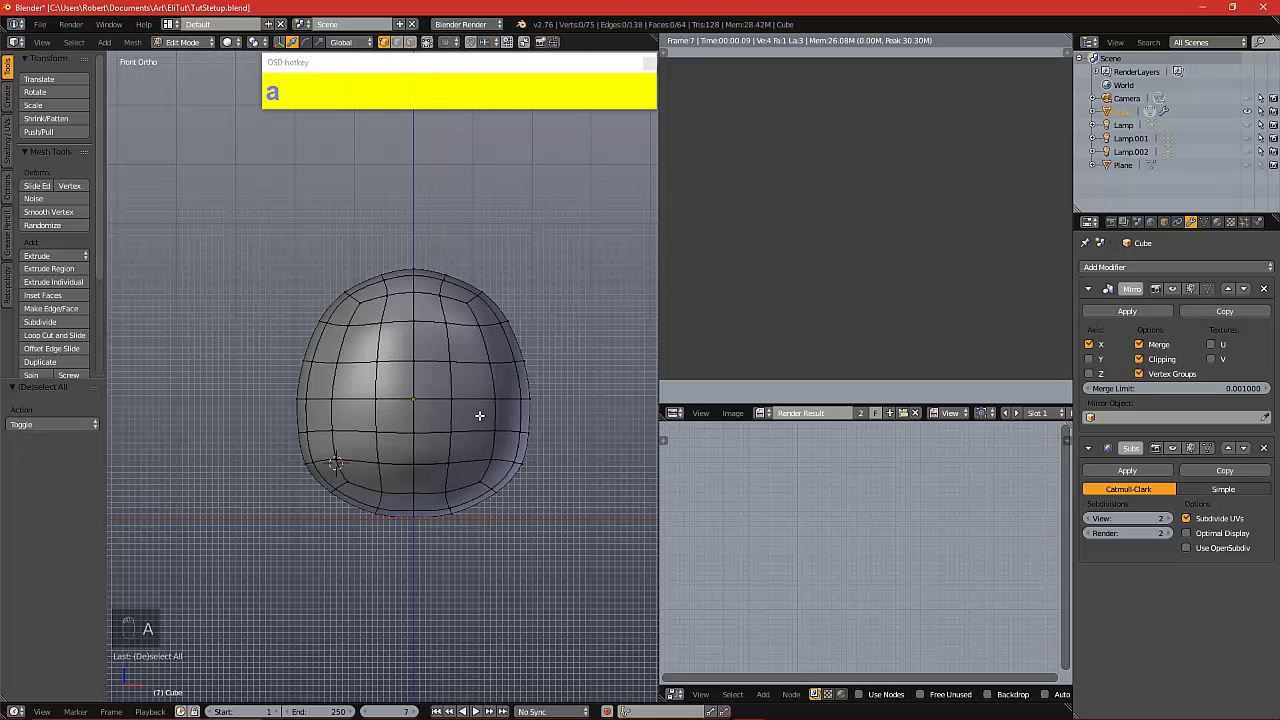
{"action": "left_click_drag", "start_coordinate": [479, 415], "coordinate": [443, 405], "text": "alt"}
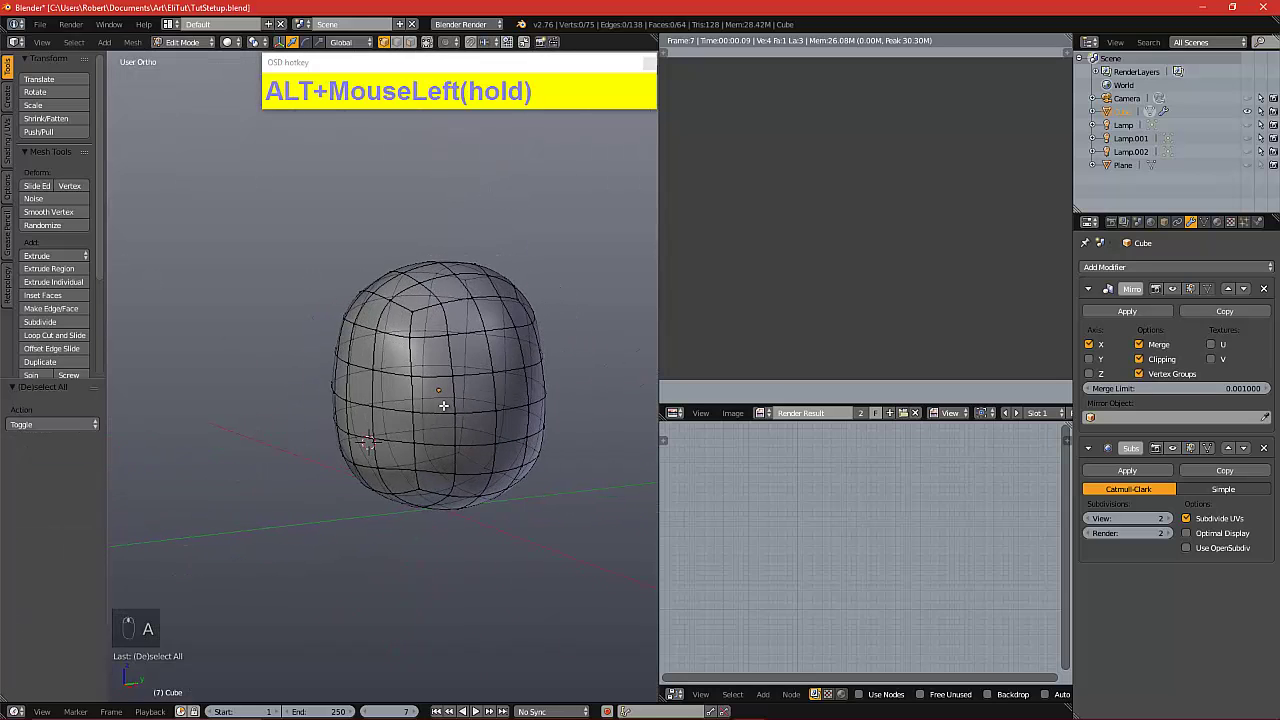
{"action": "key", "text": "KP_3"}
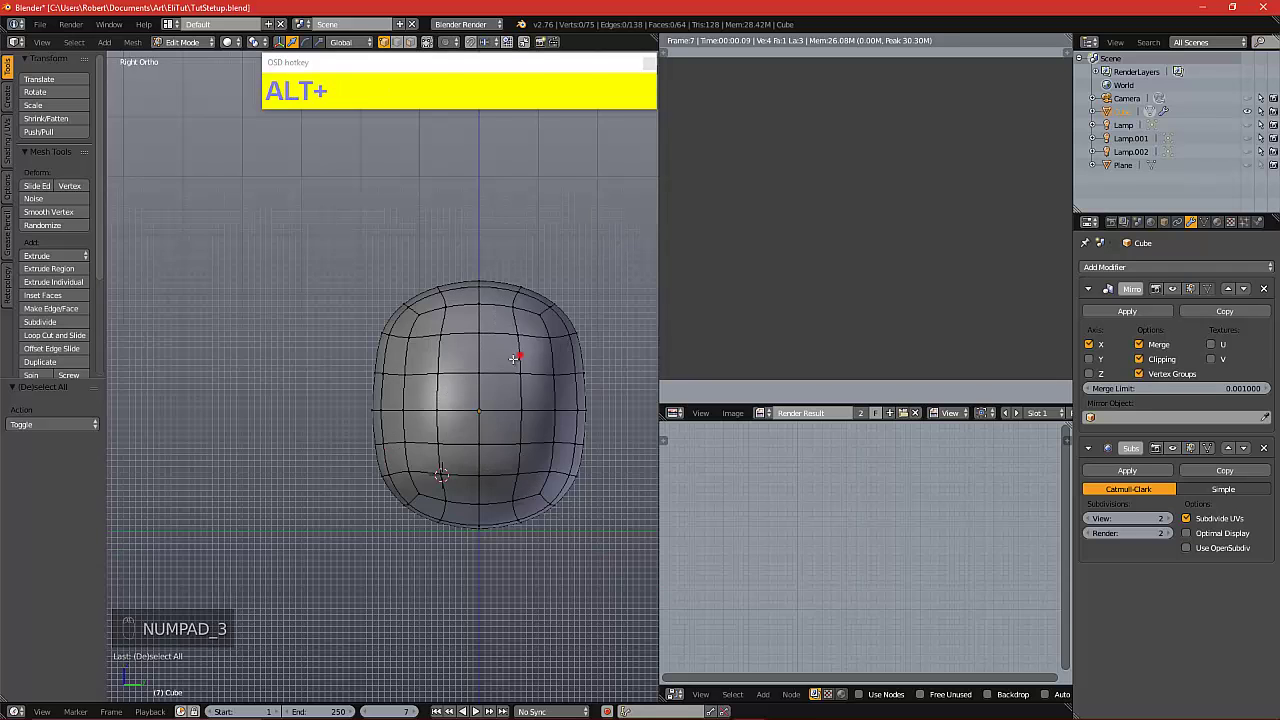
{"action": "left_click_drag", "start_coordinate": [514, 359], "coordinate": [467, 357], "text": "alt"}
{"action": "key", "text": "KP_1"}
Save the scene under a new name as Eli.blend in the EliTut folder
{"action": "left_click", "coordinate": [40, 24]}
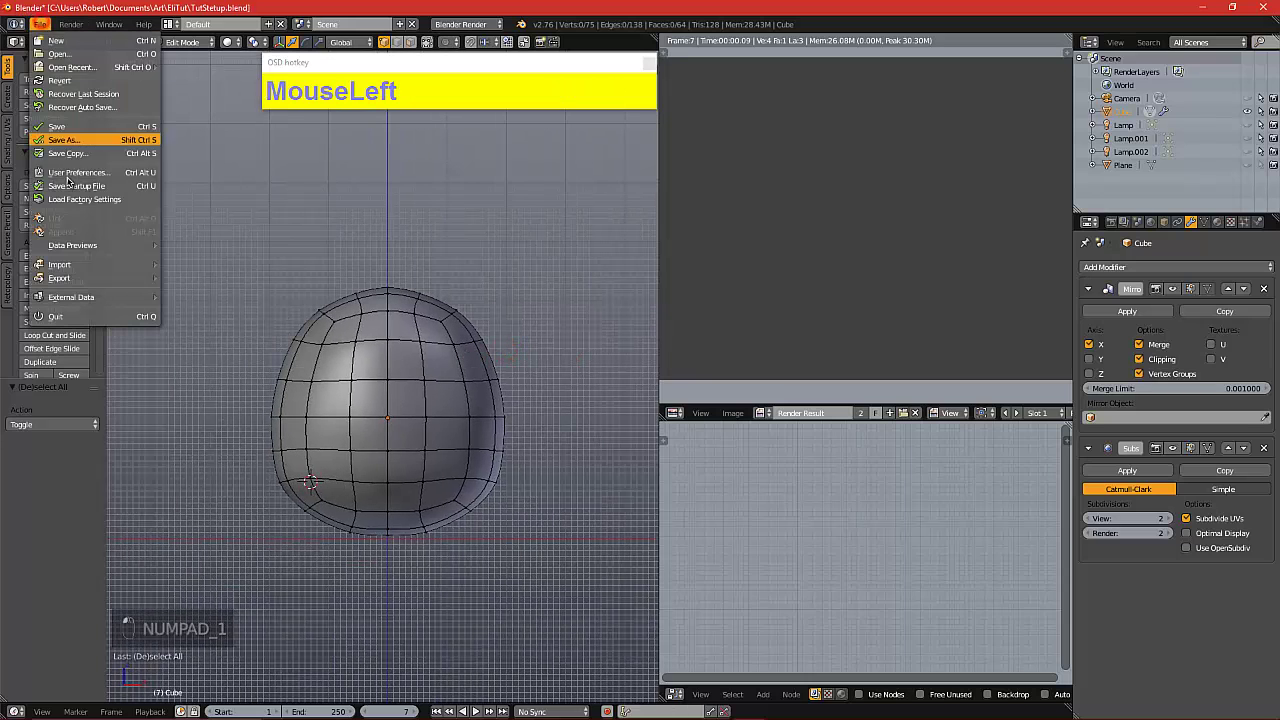
{"action": "left_click", "coordinate": [72, 141]}
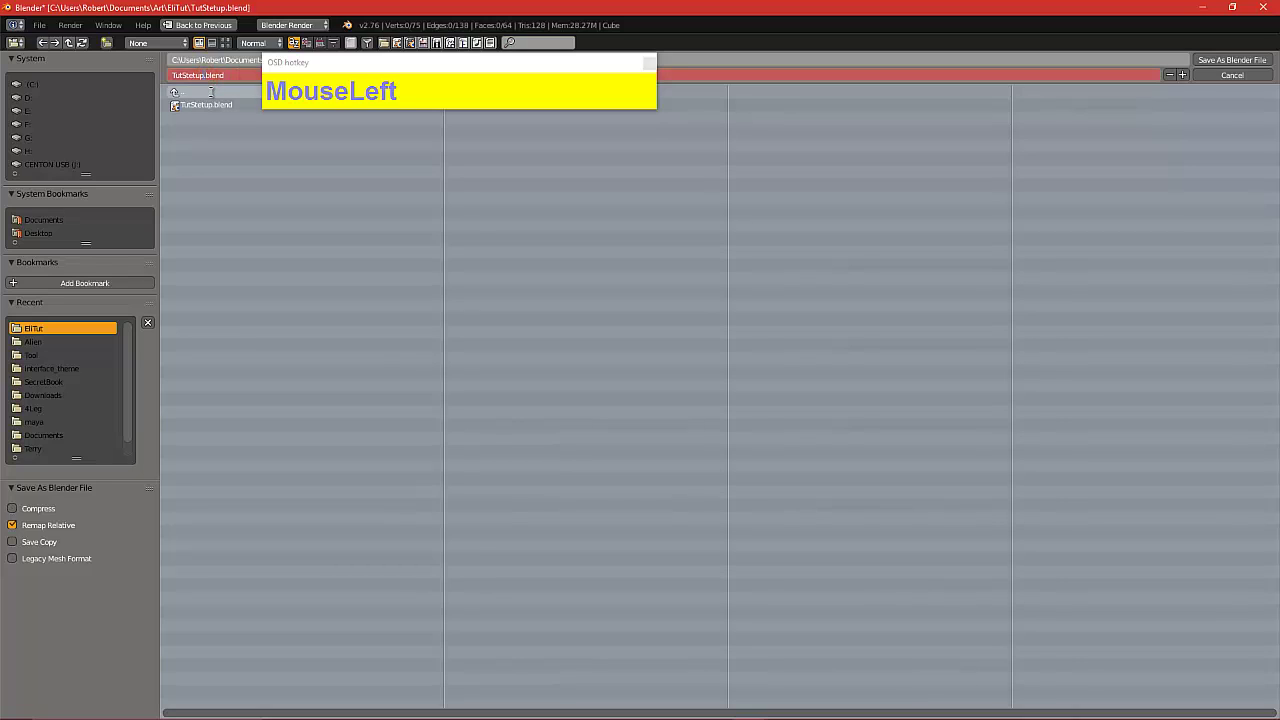
{"action": "key", "text": "BackSpace"}
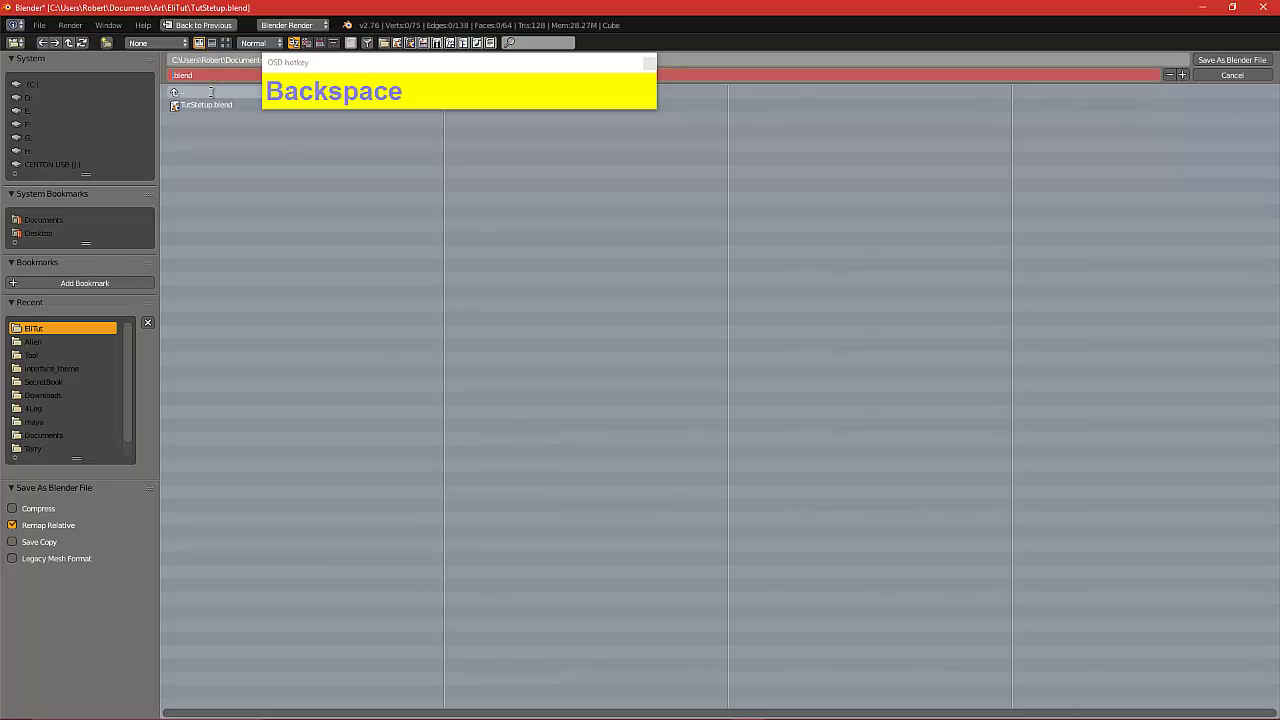
{"action": "type", "text": "Eli"}
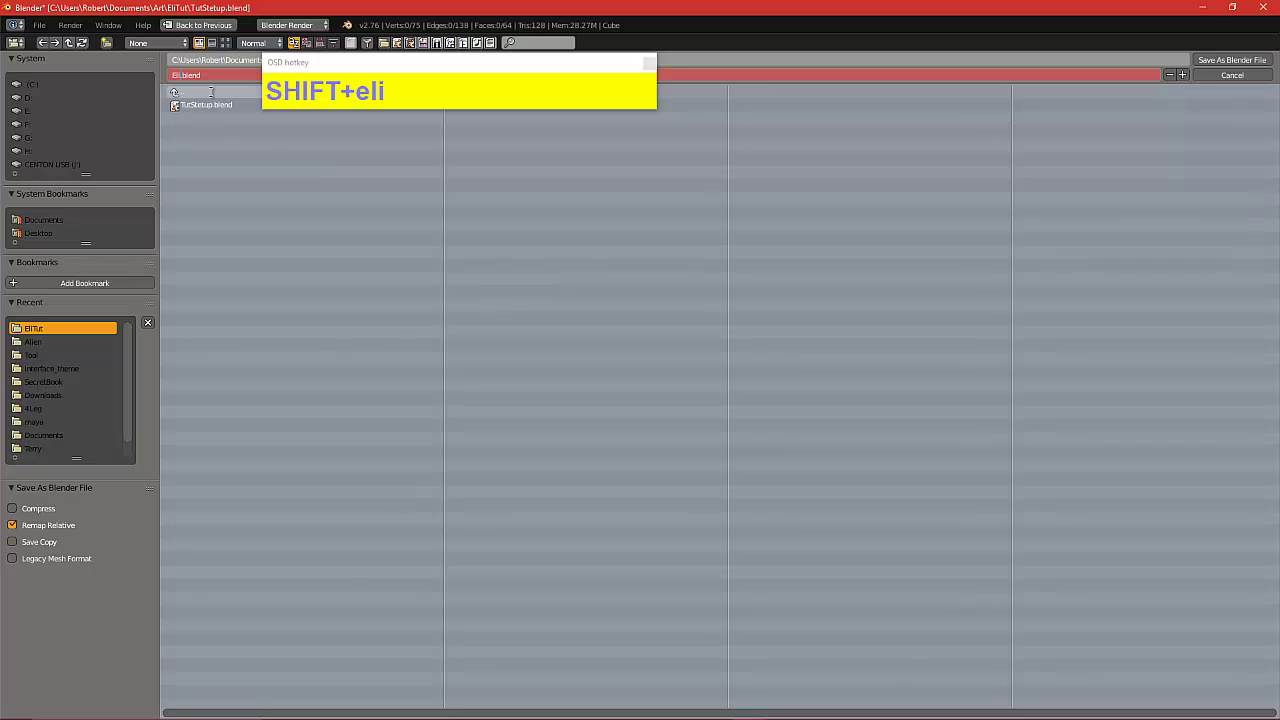
{"action": "left_click", "coordinate": [1227, 62]}
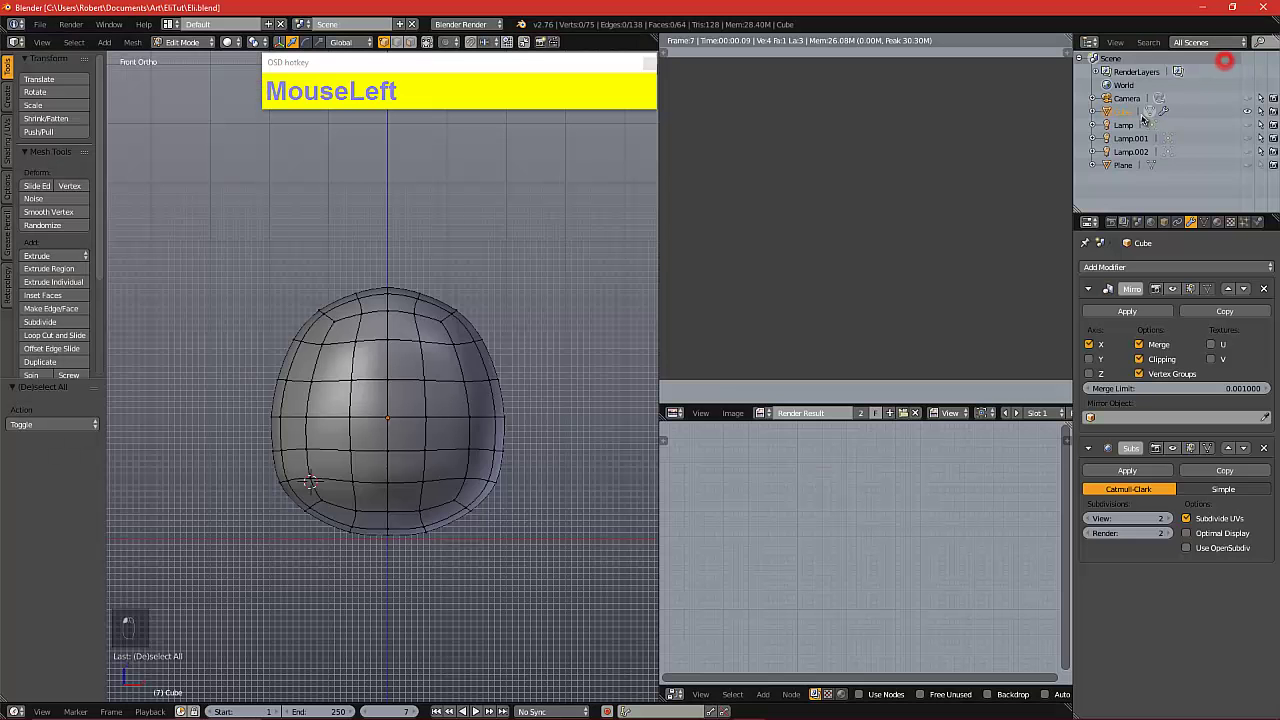
{"action": "mouse_move", "coordinate": [508, 421]}
{"action": "left_mouse_down", "text": "alt"}
{"action": "mouse_move", "coordinate": [491, 423]}
{"action": "mouse_move", "coordinate": [490, 410]}
{"action": "left_mouse_up", "text": "alt"}
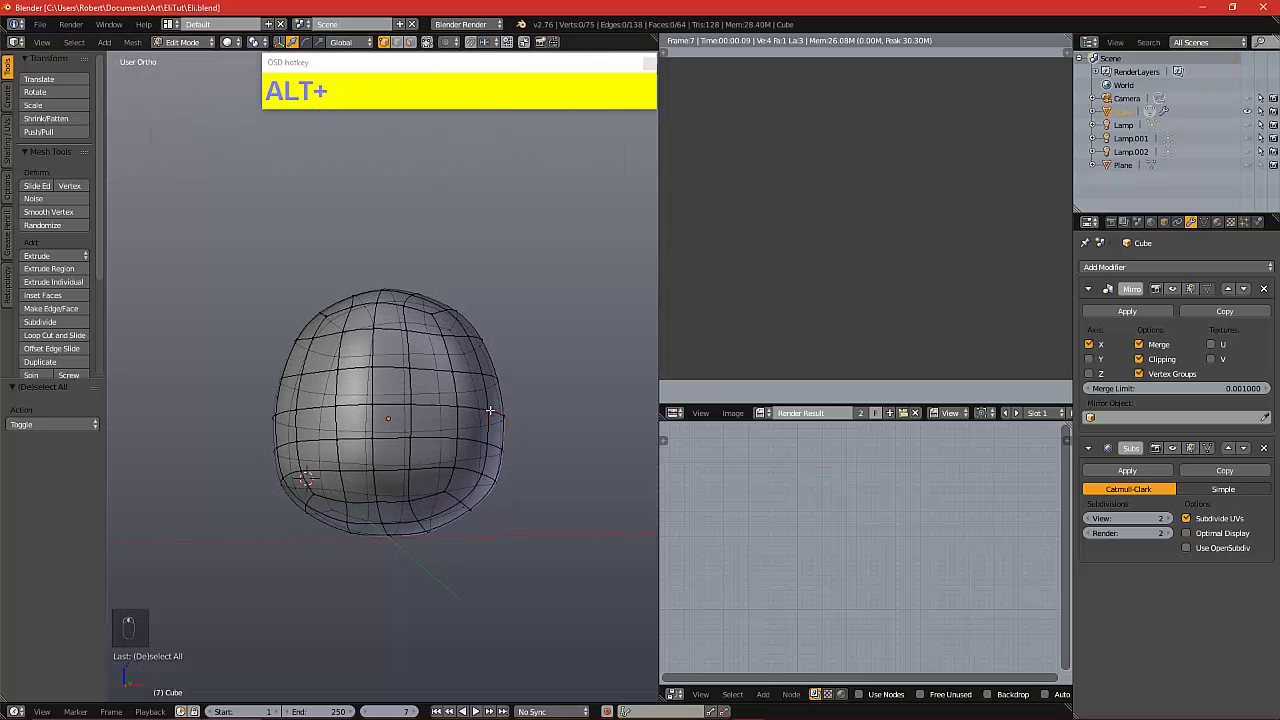
{"action": "key", "text": "KP_1"}
{"action": "left_click", "coordinate": [495, 406], "text": "alt+shift"}
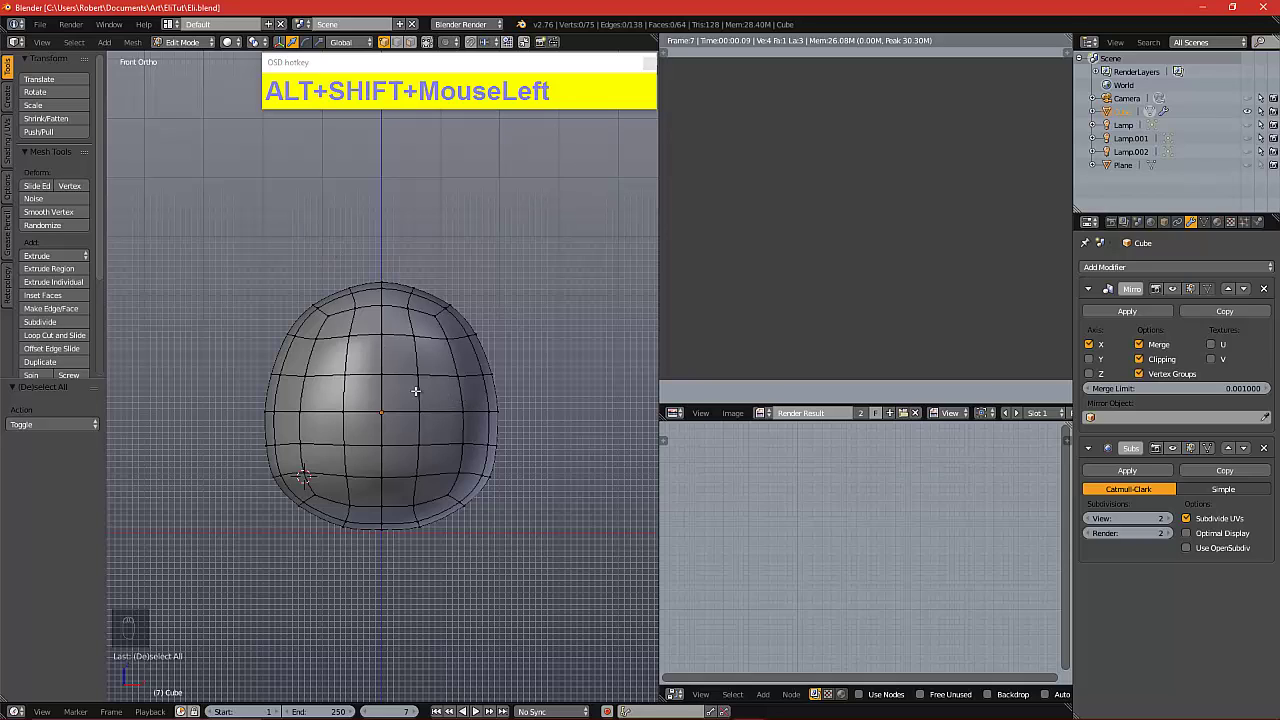
{"action": "left_click_drag", "start_coordinate": [427, 403], "coordinate": [420, 432], "text": "alt+shift"}
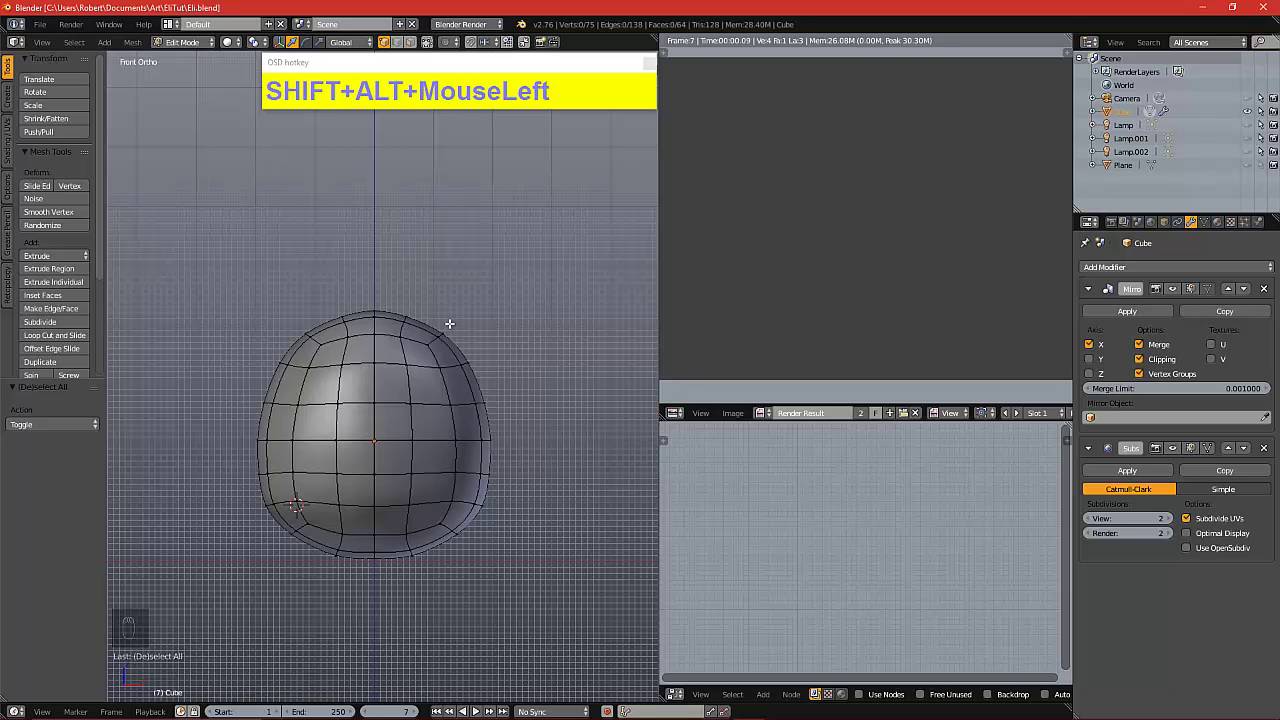
Limit selection to visible geometry so that only the front-facing parts of the body mesh can be selected
{"action": "key", "text": "KP_3"}
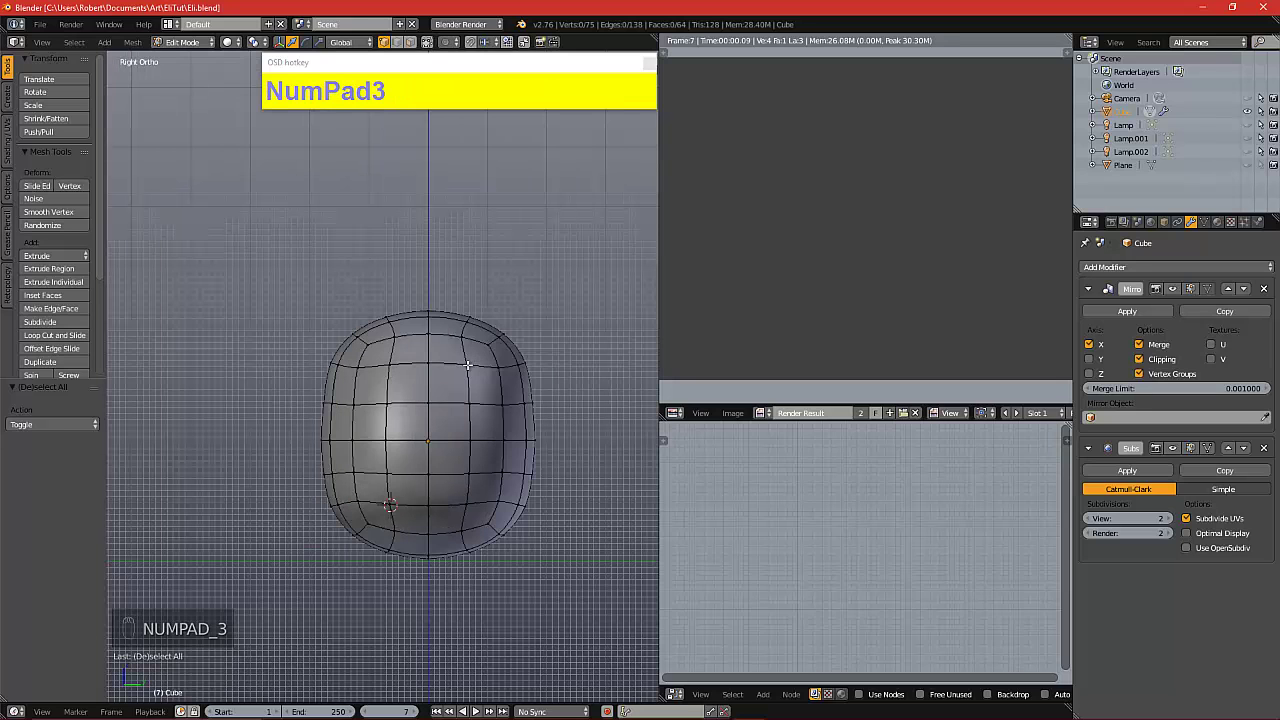
{"action": "scroll", "coordinate": [486, 388], "scroll_direction": "up", "scroll_amount": 2}
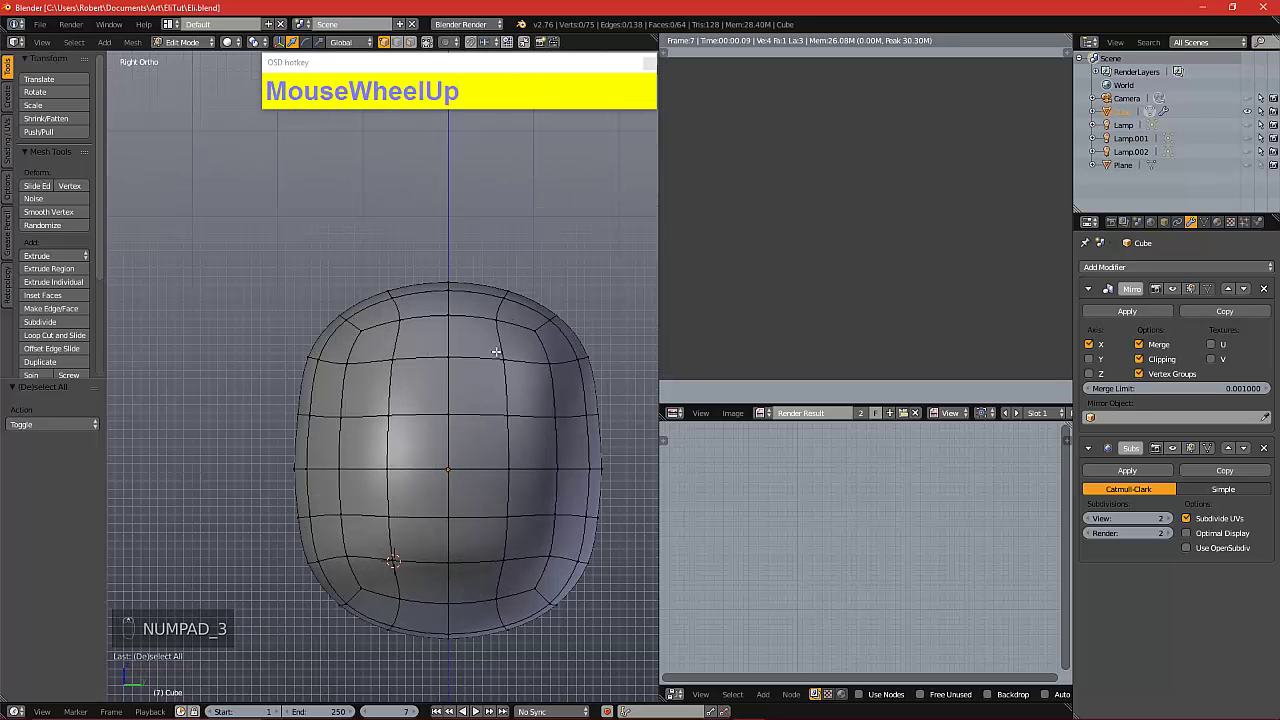
{"action": "left_click_drag", "start_coordinate": [497, 350], "coordinate": [509, 400], "text": "alt"}
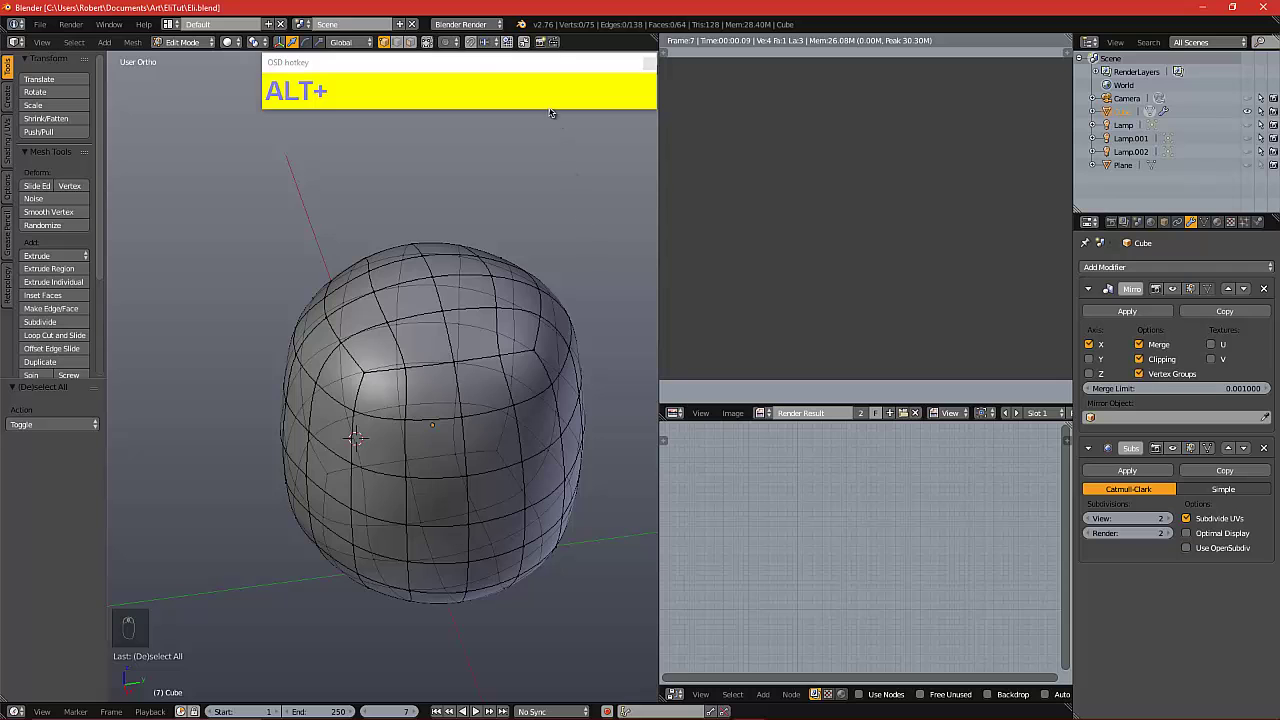
{"action": "left_click", "coordinate": [429, 43]}
{"action": "left_click_drag", "start_coordinate": [489, 155], "coordinate": [489, 223], "text": "alt"}
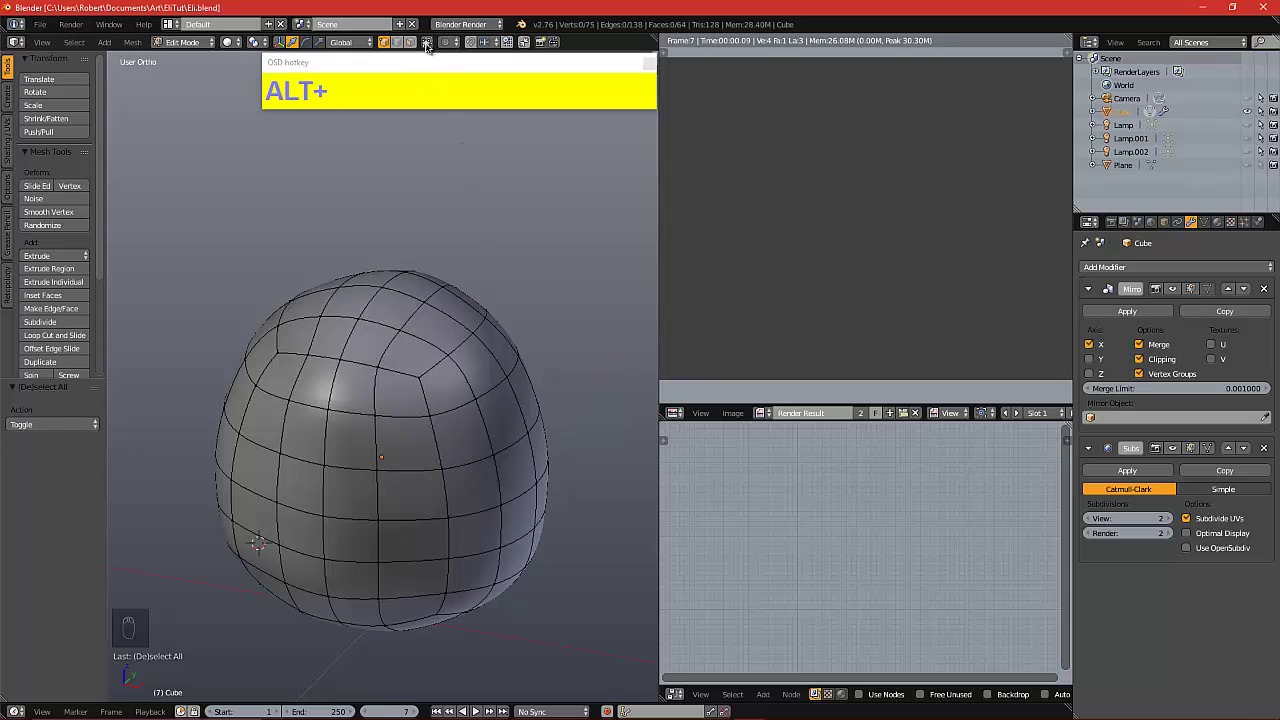
{"action": "left_click_drag", "start_coordinate": [493, 282], "coordinate": [433, 310], "text": "alt"}
{"action": "key", "text": "KP_1"}
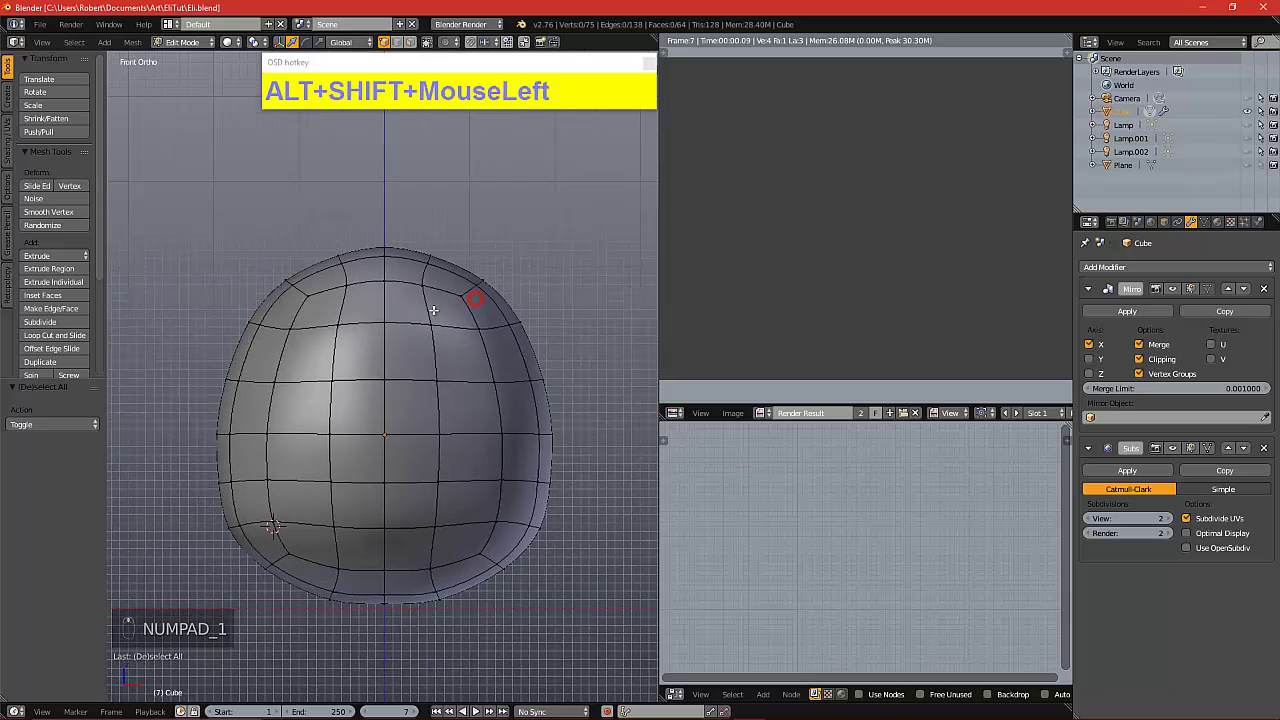
Circle-select three faces on the body's upper side and extrude them outward twice, by (0.413, 0.108, 0.383) and (0.673, 0.175, 0.624), for the ears
{"action": "key", "text": "KP_3"}
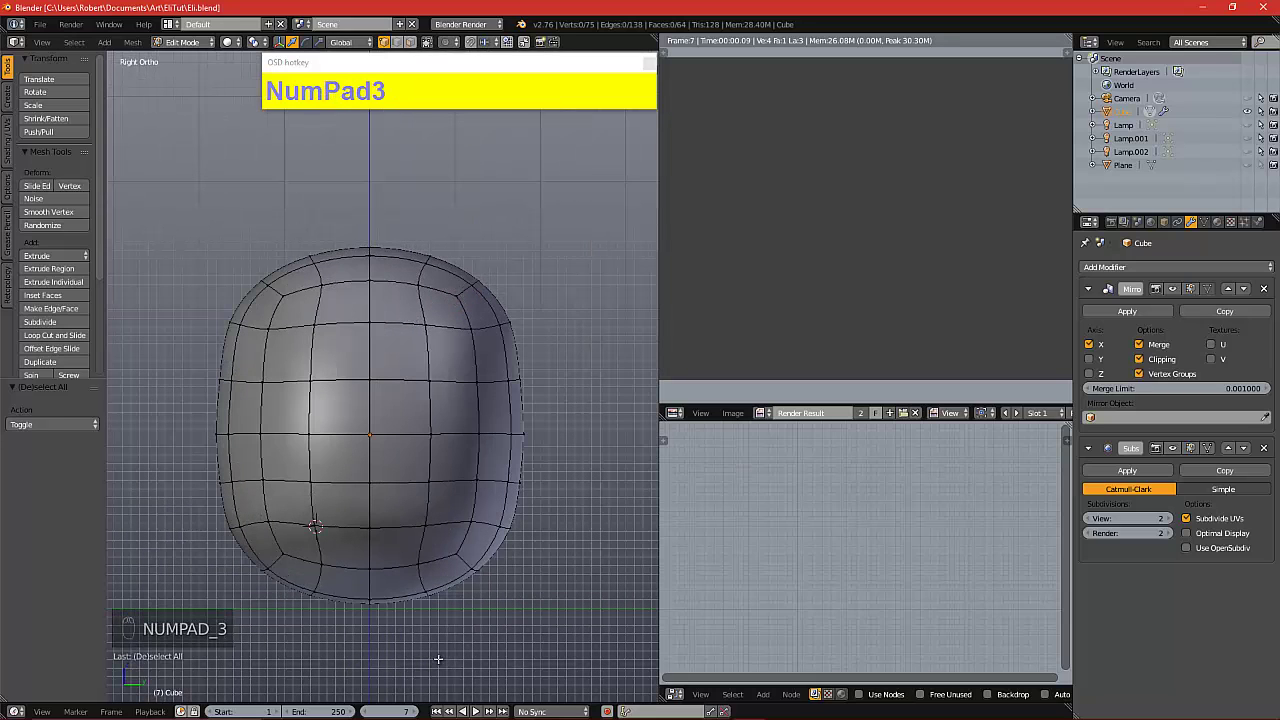
{"action": "left_click", "coordinate": [410, 42]}
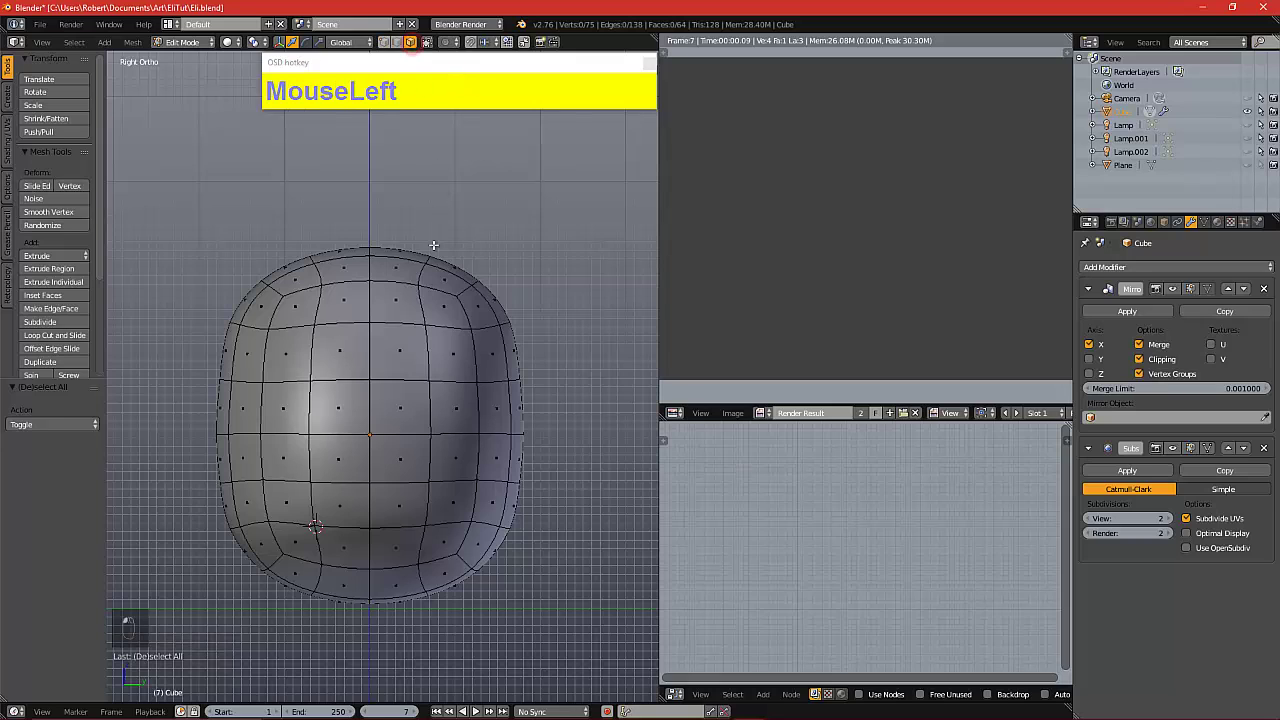
{"action": "key", "text": "c"}
{"action": "scroll", "coordinate": [386, 277], "scroll_direction": "up", "scroll_amount": 2}
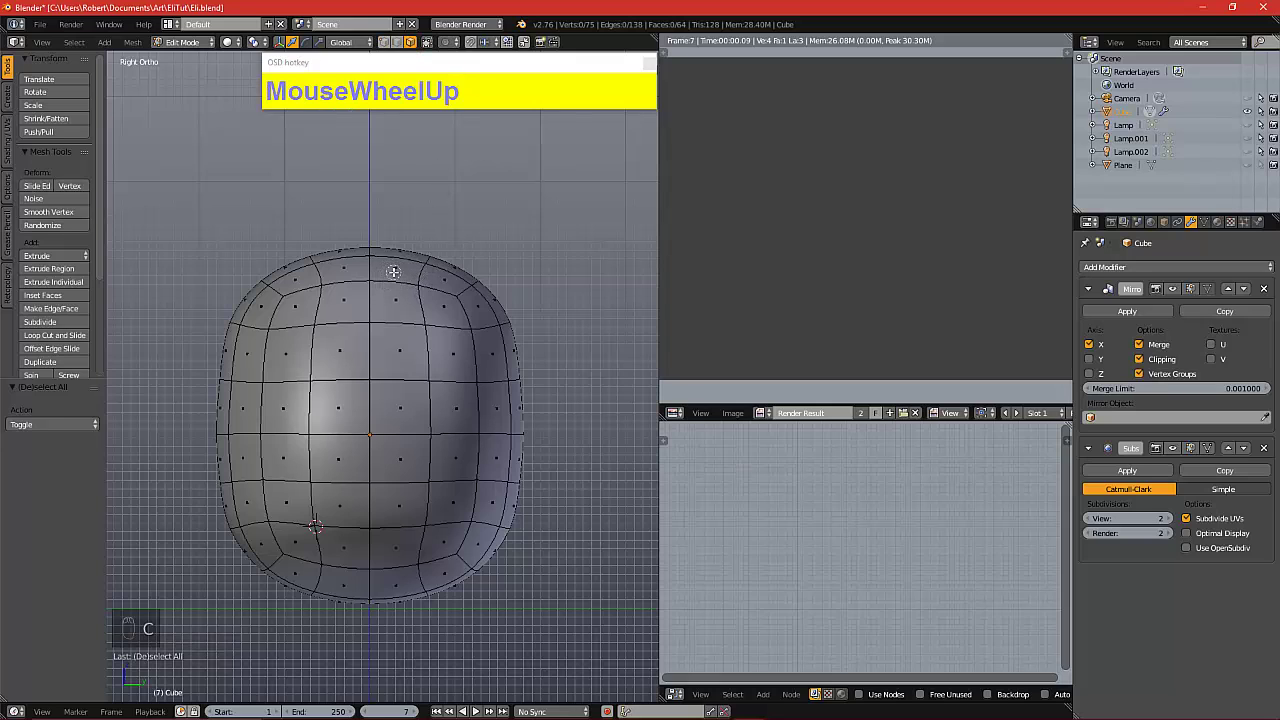
{"action": "mouse_move", "coordinate": [393, 272]}
{"action": "left_mouse_down"}
{"action": "mouse_move", "coordinate": [401, 366]}
{"action": "mouse_move", "coordinate": [486, 361]}
{"action": "left_mouse_up"}
{"action": "right_click", "coordinate": [401, 363]}
{"action": "key", "text": "KP_1"}
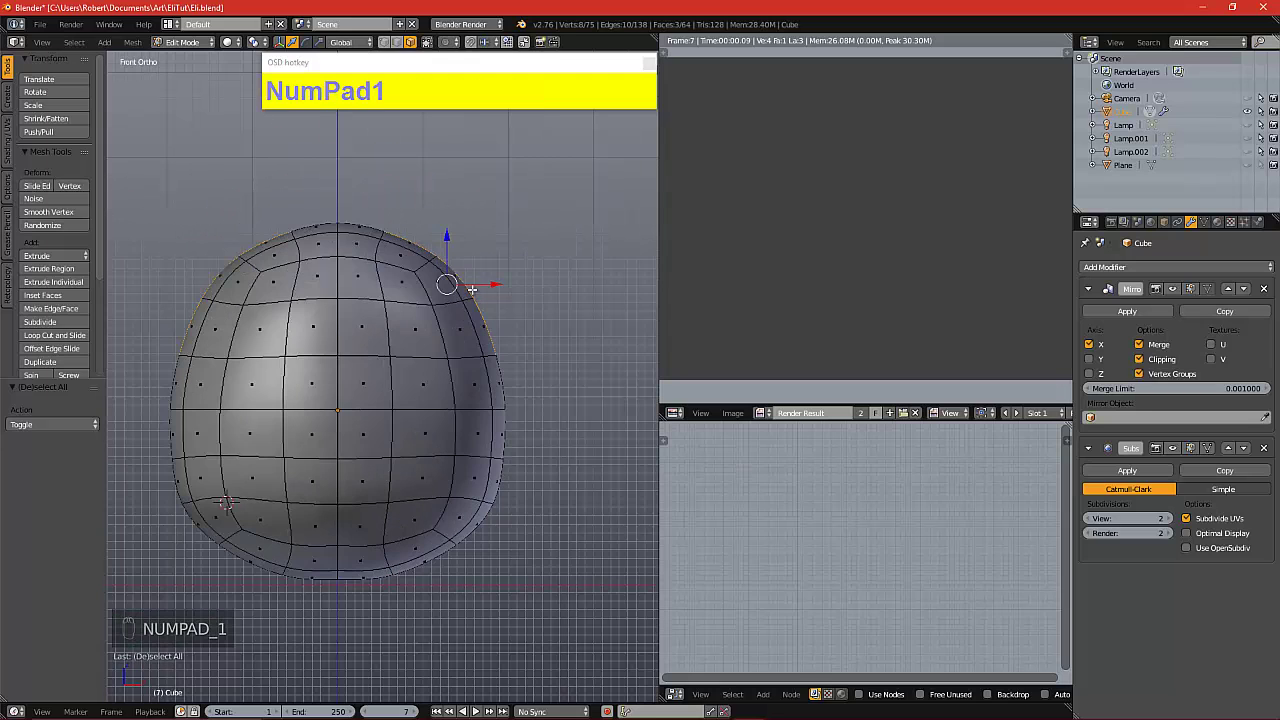
{"action": "key", "text": "e"}
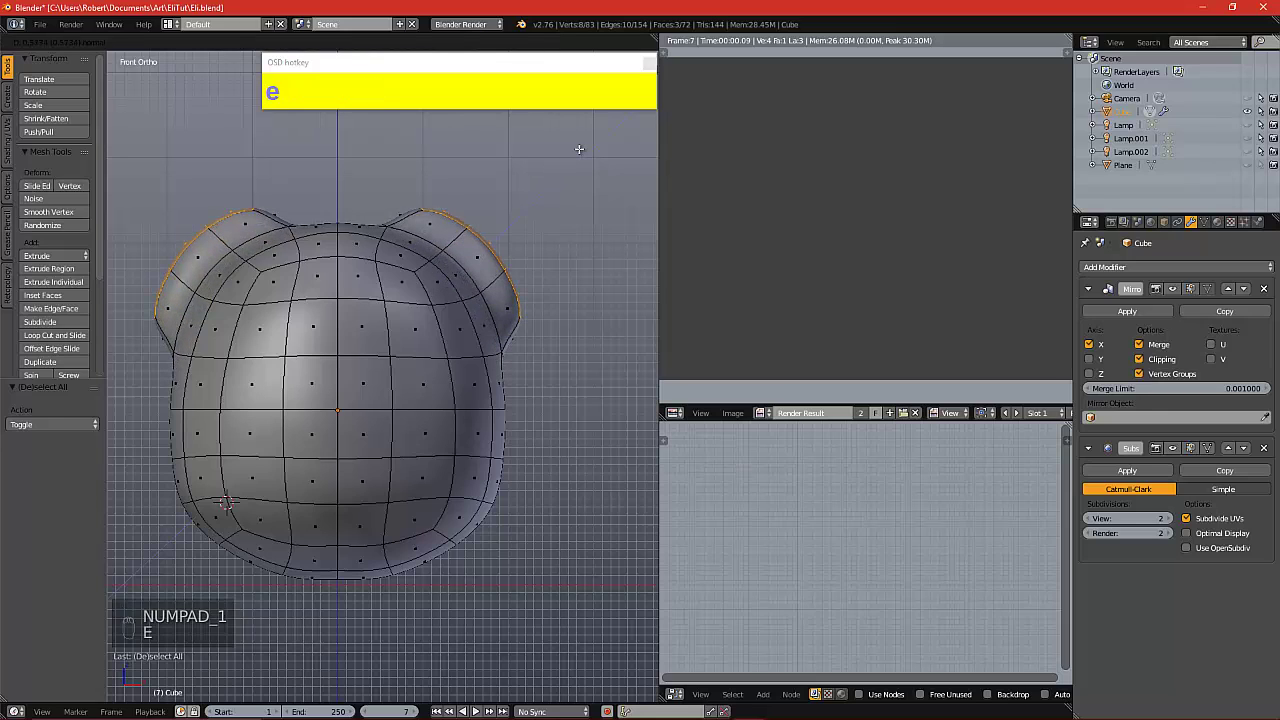
{"action": "left_click", "coordinate": [579, 149]}
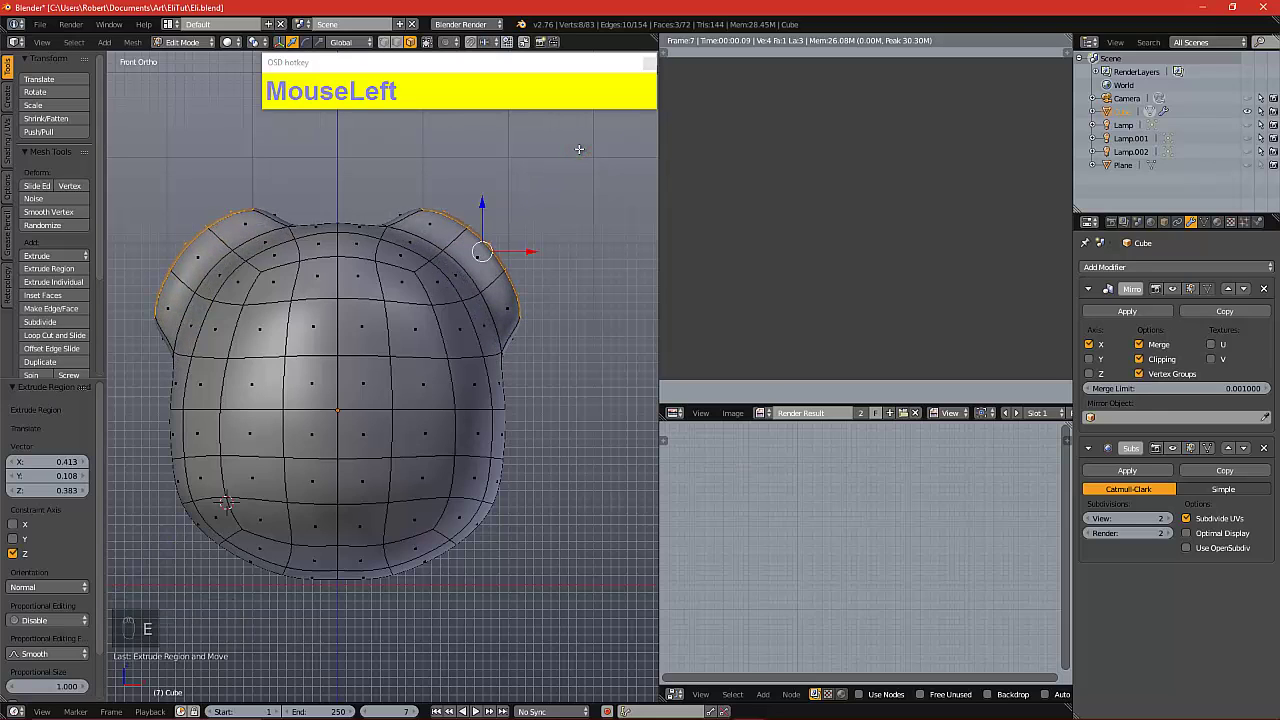
{"action": "key", "text": "e"}
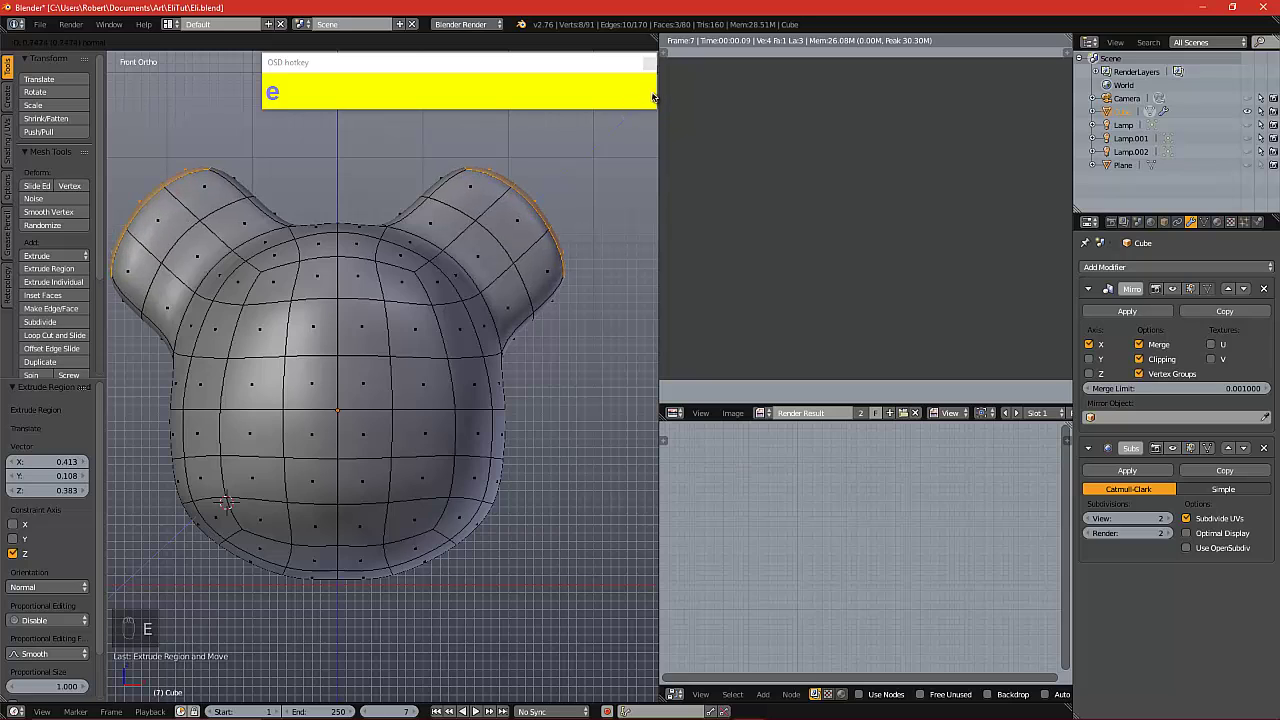
{"action": "left_click", "coordinate": [114, 123]}
In the right side view, move the extruded ear's end faces -0.164 along Y and clear the selection in front view
{"action": "key", "text": "KP_3"}
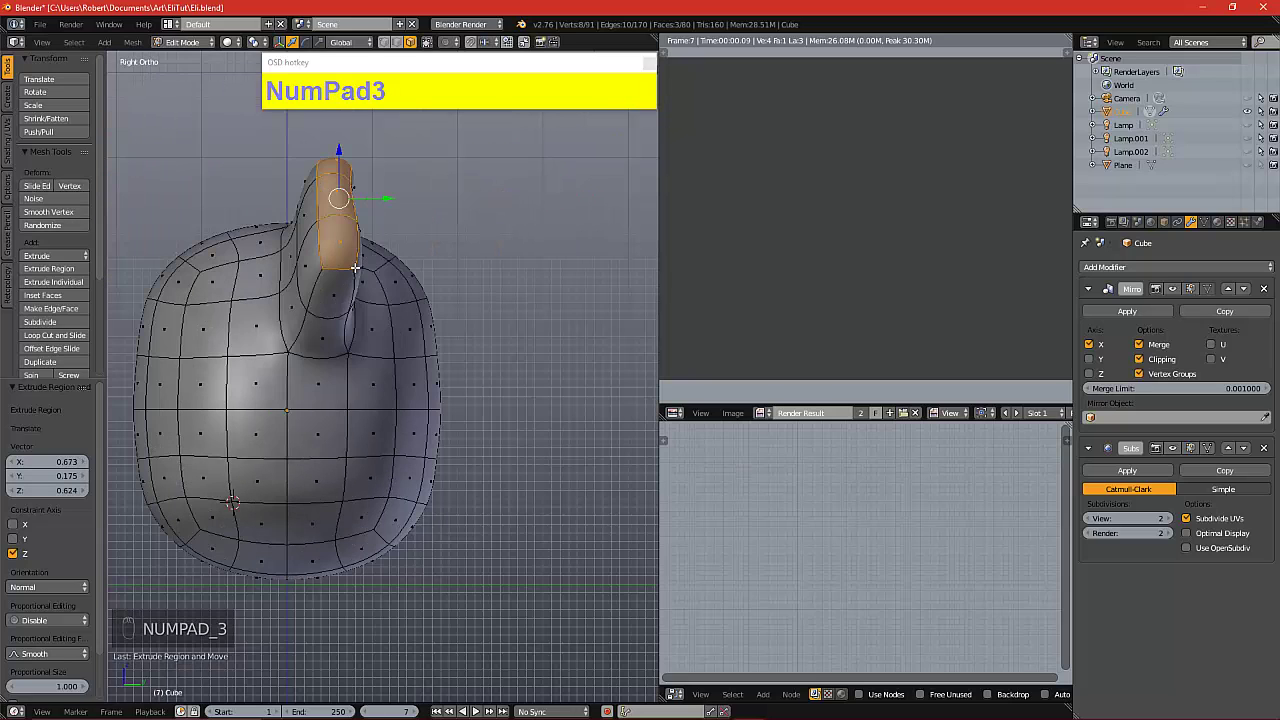
{"action": "left_click_drag", "start_coordinate": [370, 204], "coordinate": [356, 201]}
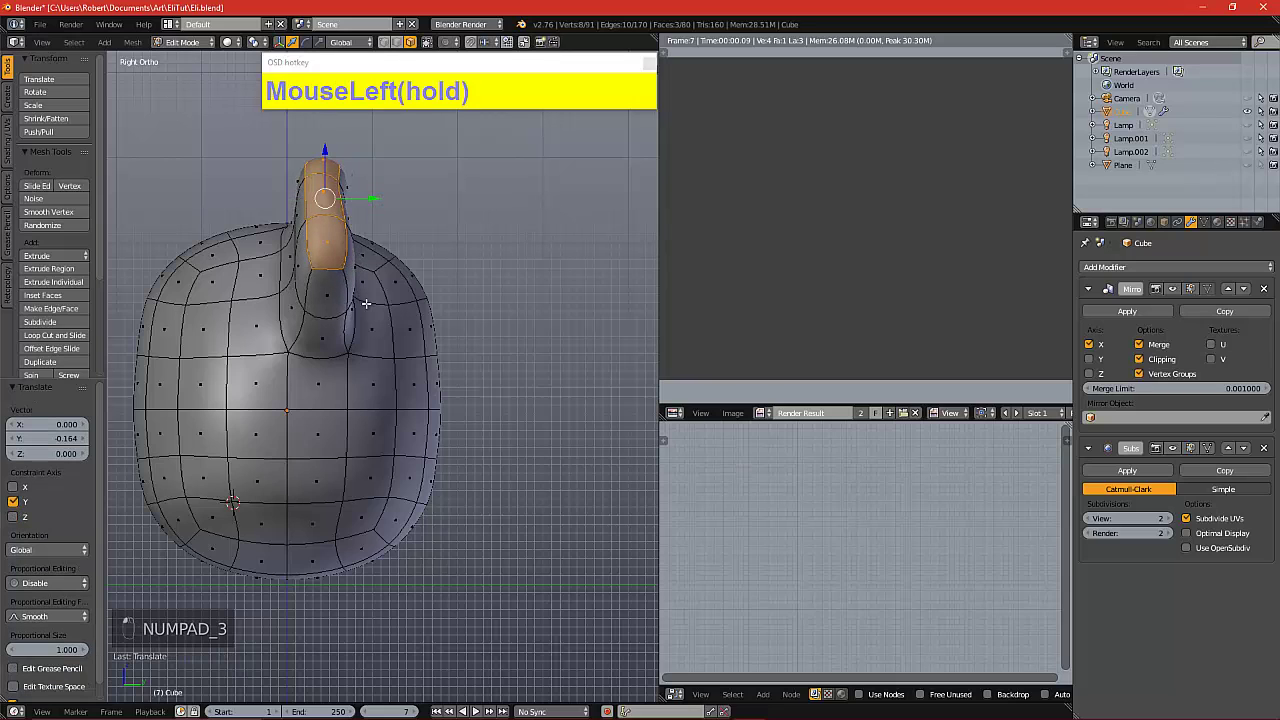
{"action": "key", "text": "KP_1"}
{"action": "left_click", "coordinate": [450, 340], "text": "shift"}
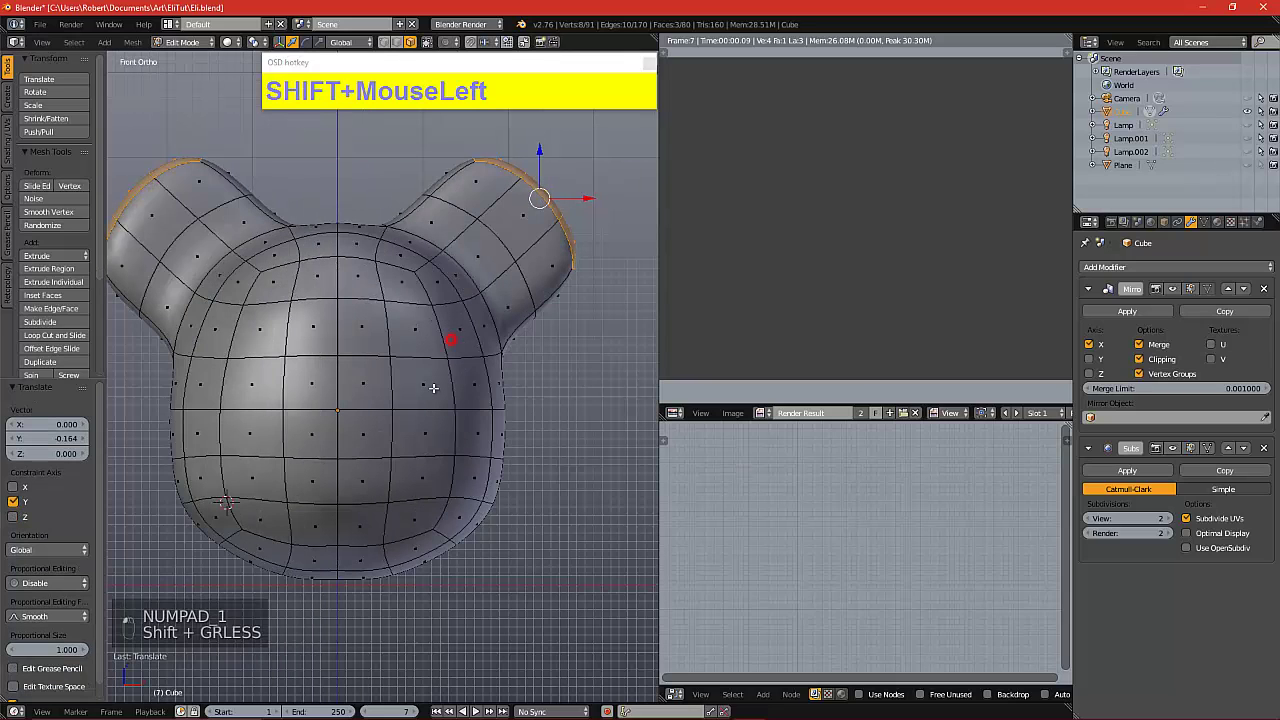
{"action": "left_click", "coordinate": [464, 372], "text": "shift"}
{"action": "left_click_drag", "start_coordinate": [466, 428], "coordinate": [513, 349], "text": "alt+shift"}
{"action": "key", "text": "a"}
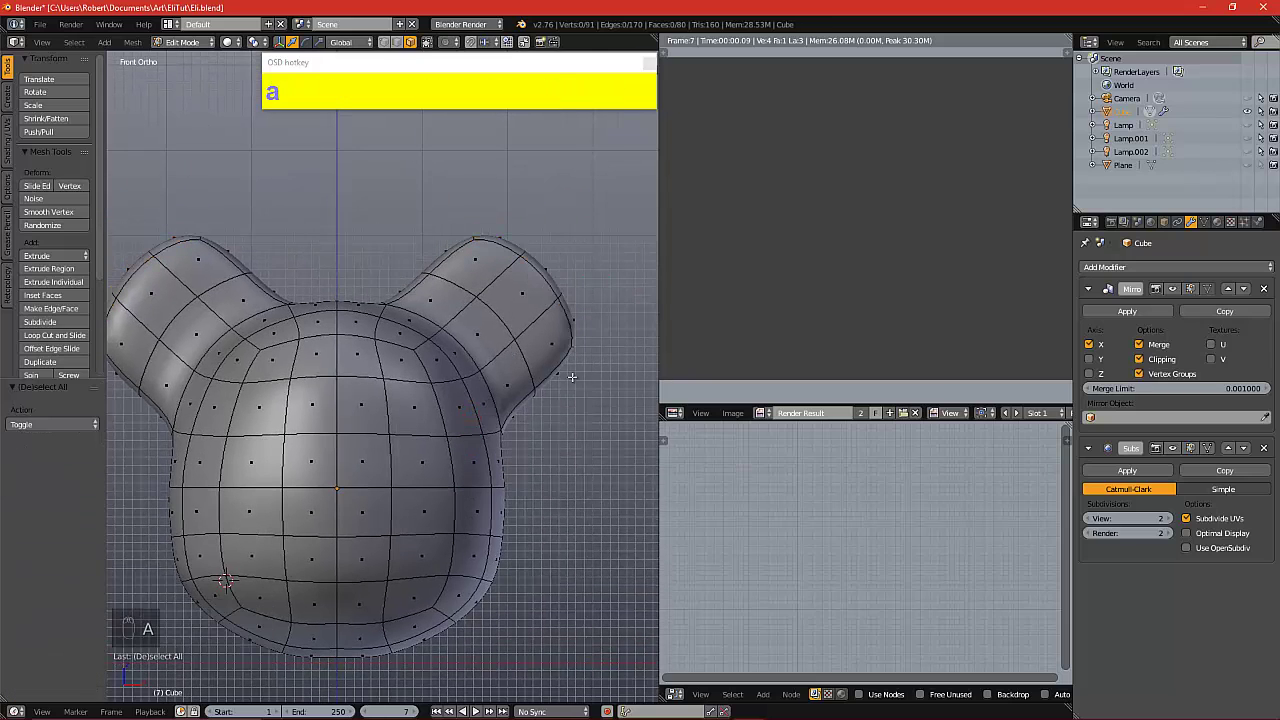
Select the edge loop around the middle of the ear and move it -0.078 along Y in the side view
{"action": "left_click", "coordinate": [396, 42]}
{"action": "right_click", "coordinate": [482, 300], "text": "alt"}
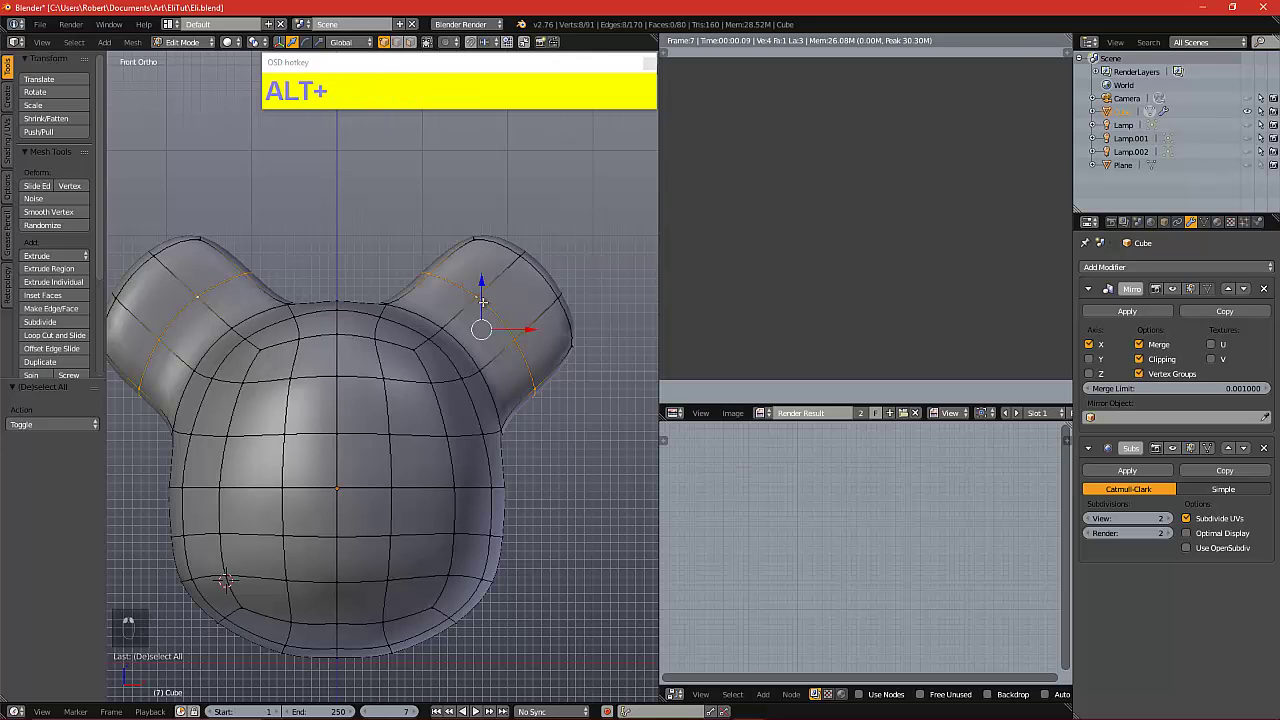
{"action": "key", "text": "KP_3"}
{"action": "left_click_drag", "start_coordinate": [374, 329], "coordinate": [367, 328]}
{"action": "key", "text": "KP_1"}
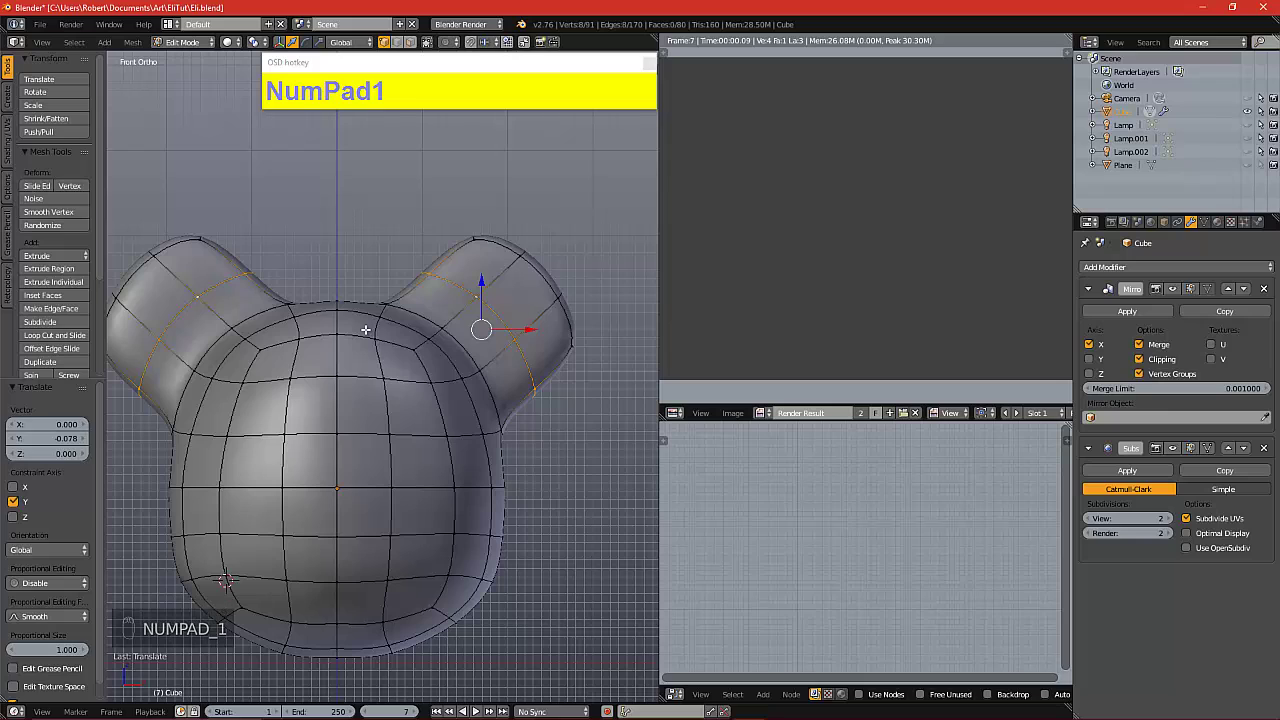
{"action": "key", "text": "a"}
{"action": "key", "text": "a"}
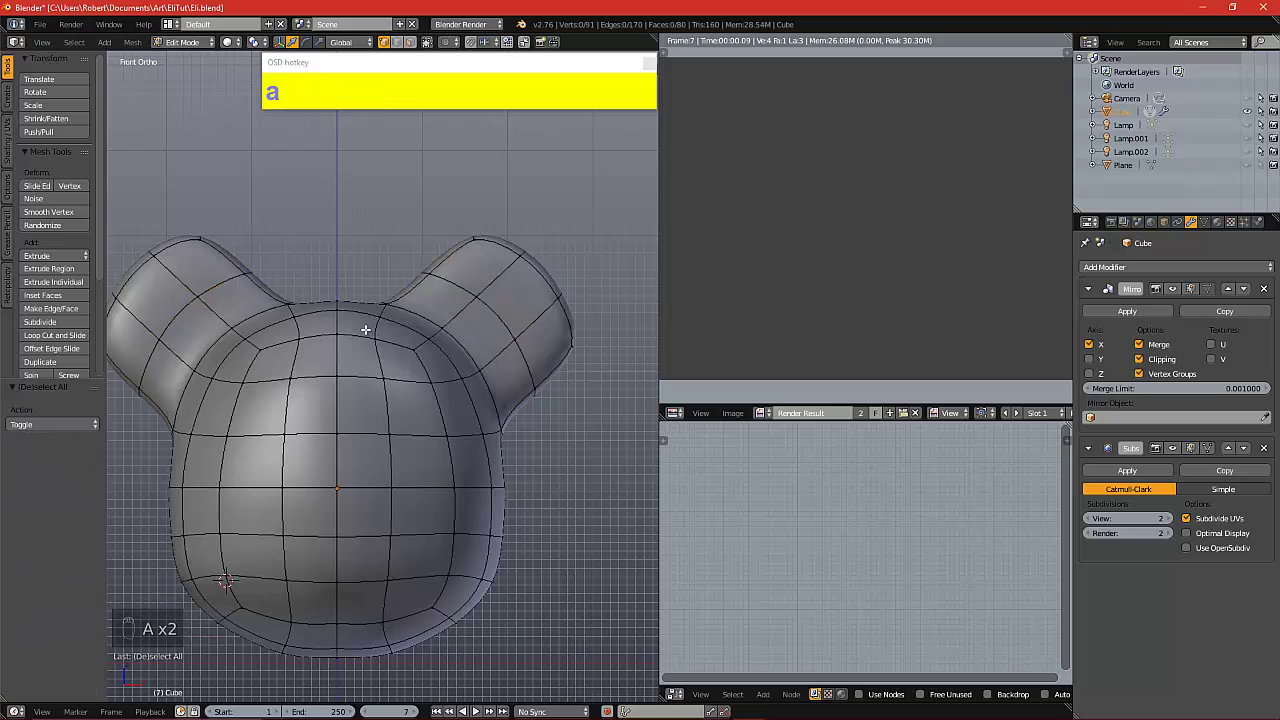
Allow selection of hidden geometry, circle-select all vertices at the ear's outer end, and scale them up to flare the ear
{"action": "left_click", "coordinate": [426, 41]}
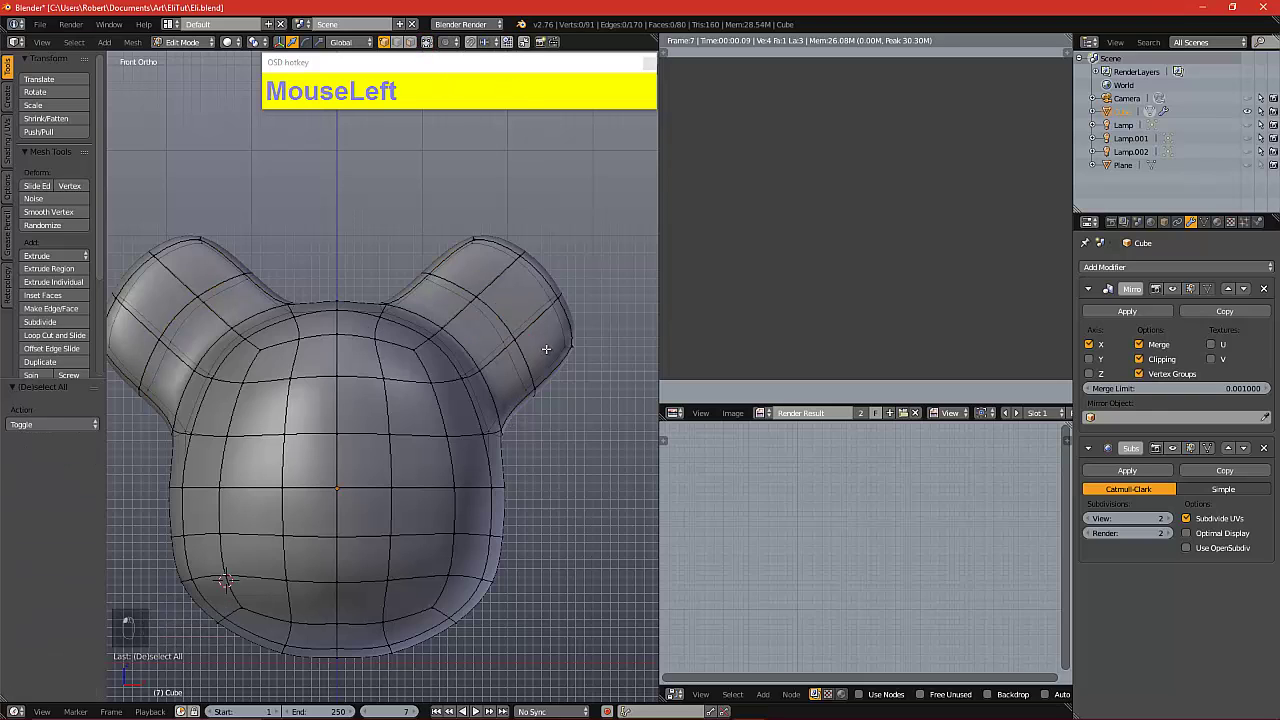
{"action": "left_click_drag", "start_coordinate": [541, 348], "coordinate": [513, 355], "text": "alt+shift"}
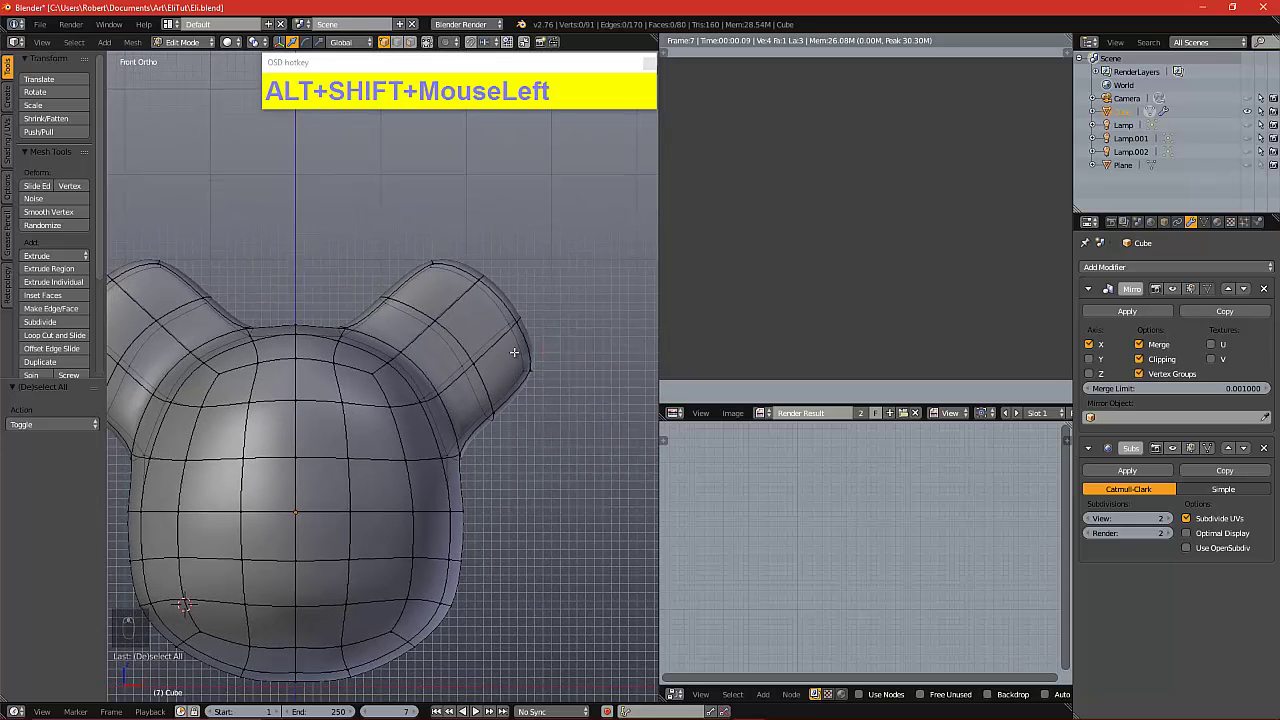
{"action": "key", "text": "c"}
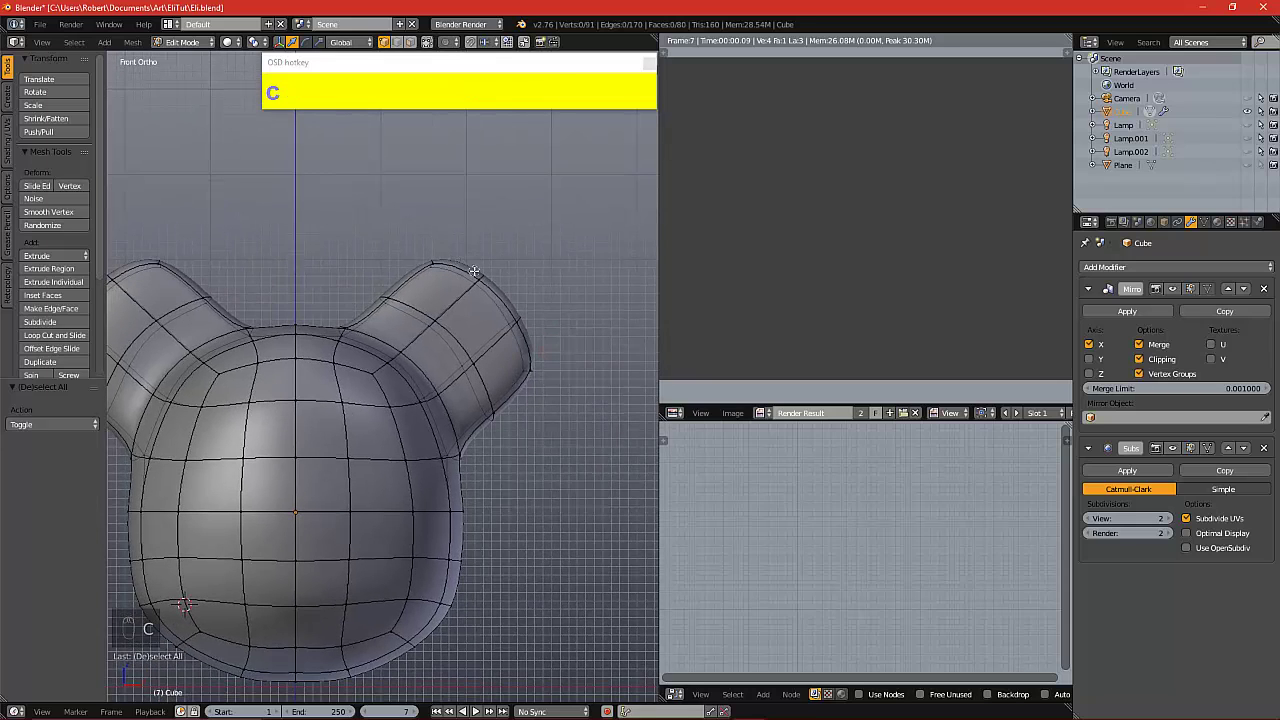
{"action": "scroll", "coordinate": [474, 270], "scroll_direction": "down", "scroll_amount": 4}
{"action": "mouse_move", "coordinate": [437, 263]}
{"action": "left_mouse_down"}
{"action": "mouse_move", "coordinate": [529, 323]}
{"action": "mouse_move", "coordinate": [543, 394]}
{"action": "left_mouse_up"}
{"action": "right_click", "coordinate": [561, 348]}
{"action": "key", "text": "s"}
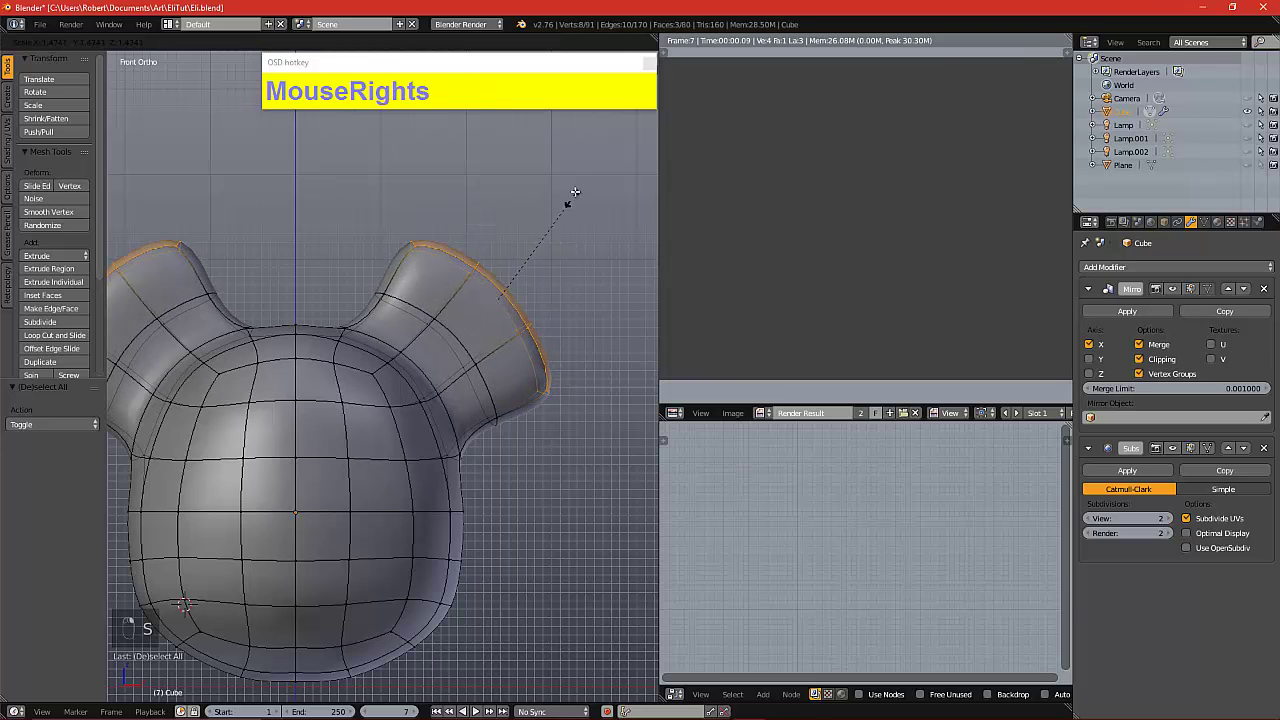
{"action": "left_click", "coordinate": [577, 181]}
{"action": "key", "text": "a"}
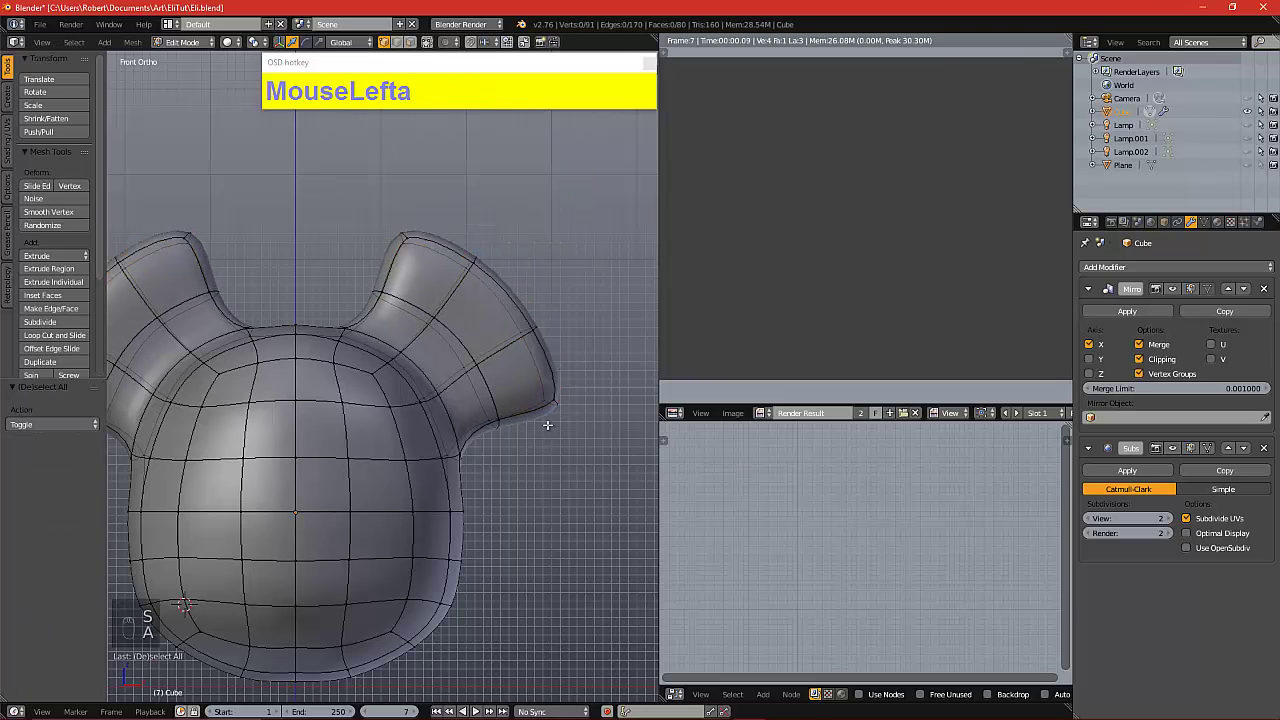
Move the ear's lower middle vertices down, and its inner middle vertices -0.328 along X and slightly further inward, to round both sides
{"action": "key", "text": "b"}
{"action": "left_click_drag", "start_coordinate": [480, 388], "coordinate": [491, 450]}
{"action": "key", "text": "a"}
{"action": "key", "text": "b"}
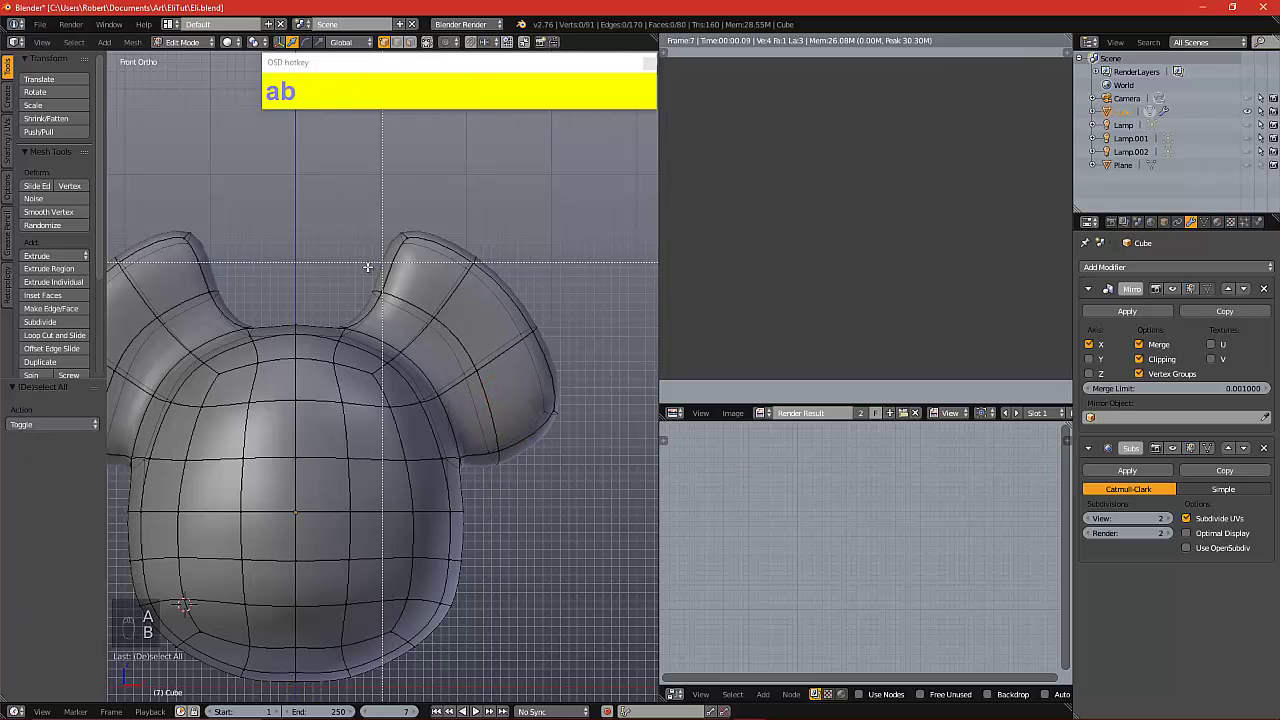
{"action": "left_click_drag", "start_coordinate": [354, 289], "coordinate": [380, 299]}
{"action": "key", "text": "g"}
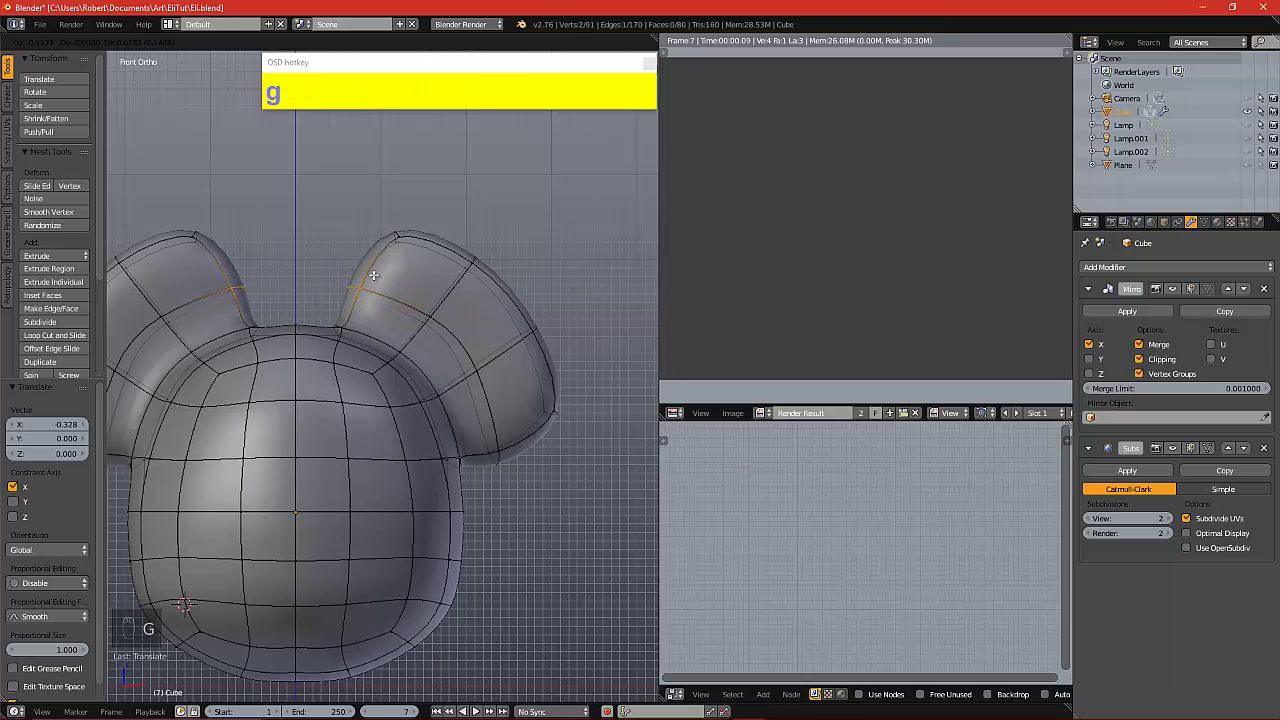
{"action": "left_click", "coordinate": [367, 272]}
{"action": "key", "text": "a"}
Circle-select the four central vertices on the ear's outer rim and move them diagonally up and outward to round the rim
{"action": "key", "text": "c"}
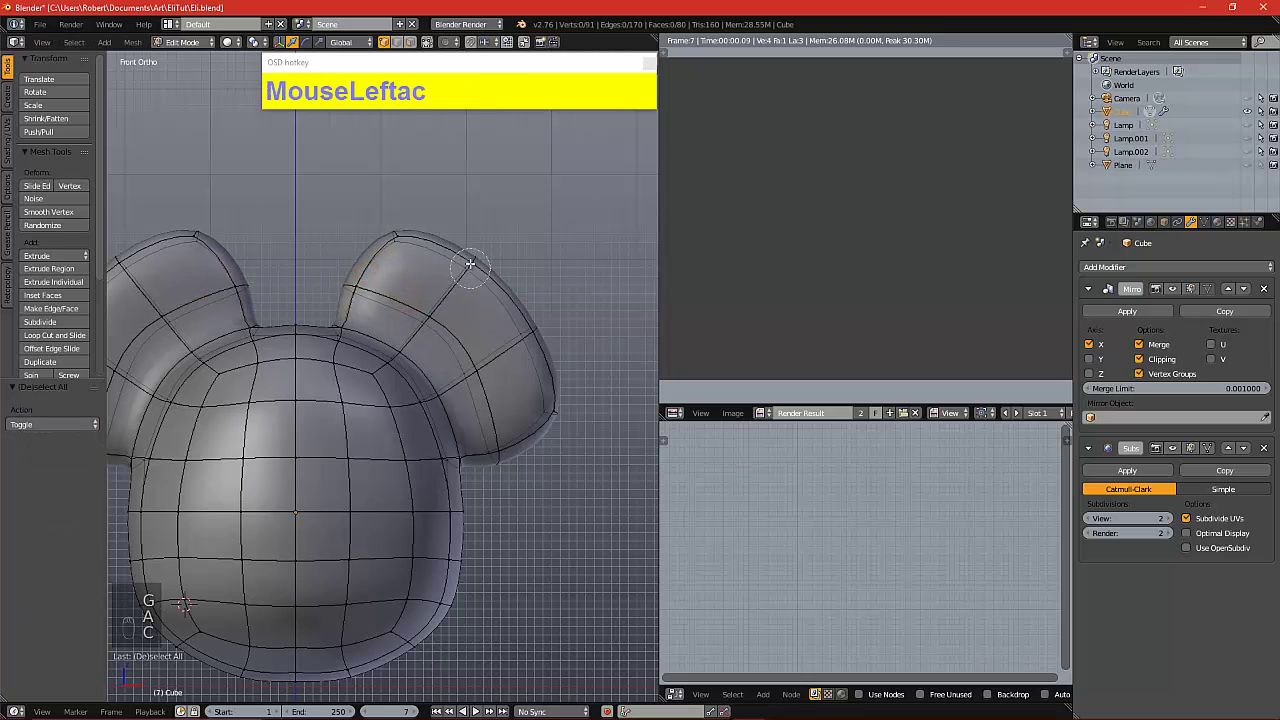
{"action": "mouse_move", "coordinate": [467, 263]}
{"action": "left_mouse_down"}
{"action": "mouse_move", "coordinate": [514, 285]}
{"action": "mouse_move", "coordinate": [532, 274]}
{"action": "left_mouse_up"}
{"action": "right_click", "coordinate": [532, 274]}
{"action": "key", "text": "g"}
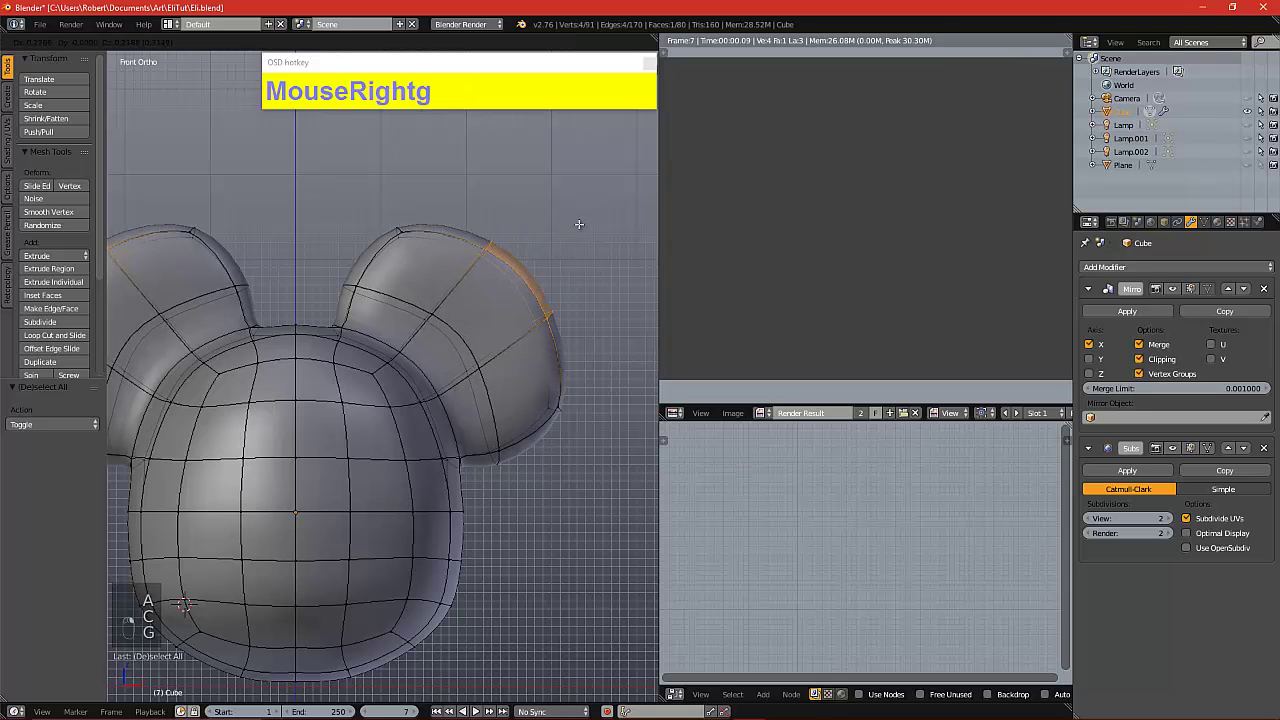
{"action": "left_click", "coordinate": [586, 236]}
{"action": "key", "text": "a"}
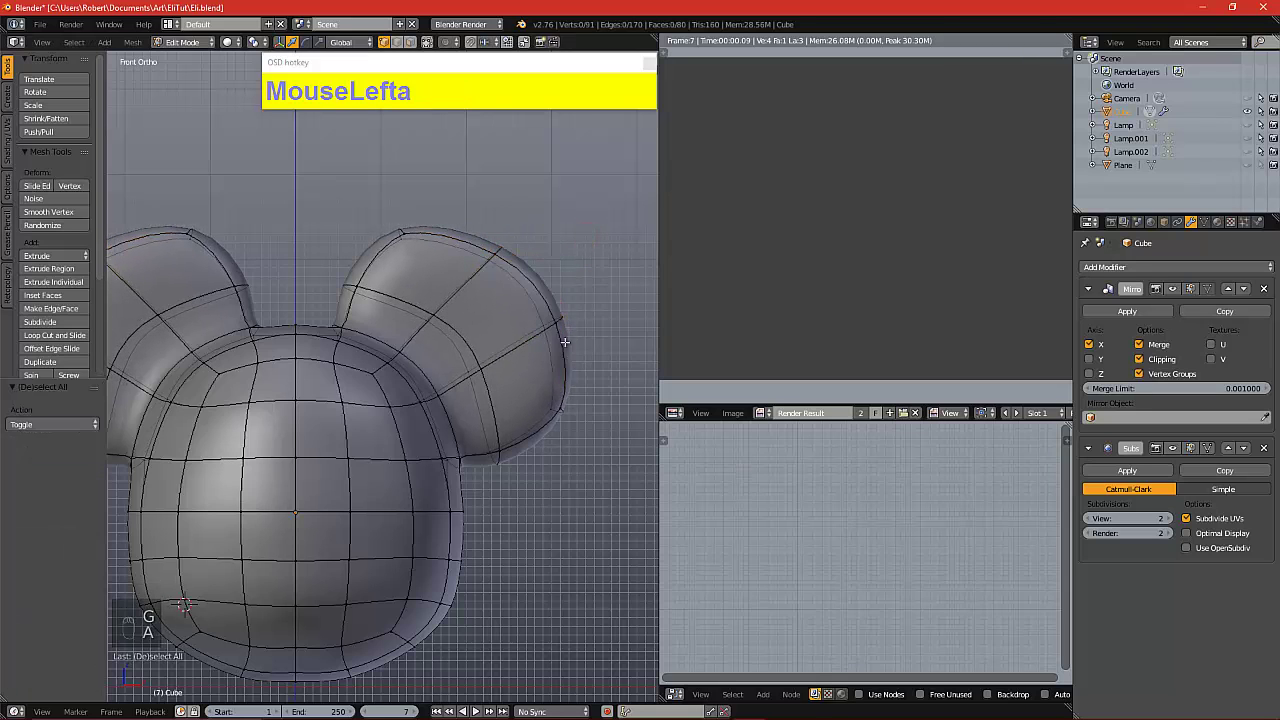
Render the scene to check the shape of the body and ears
{"action": "scroll", "coordinate": [543, 349], "scroll_direction": "down", "scroll_amount": 3}
{"action": "left_click_drag", "start_coordinate": [500, 315], "coordinate": [512, 348], "text": "alt+shift"}
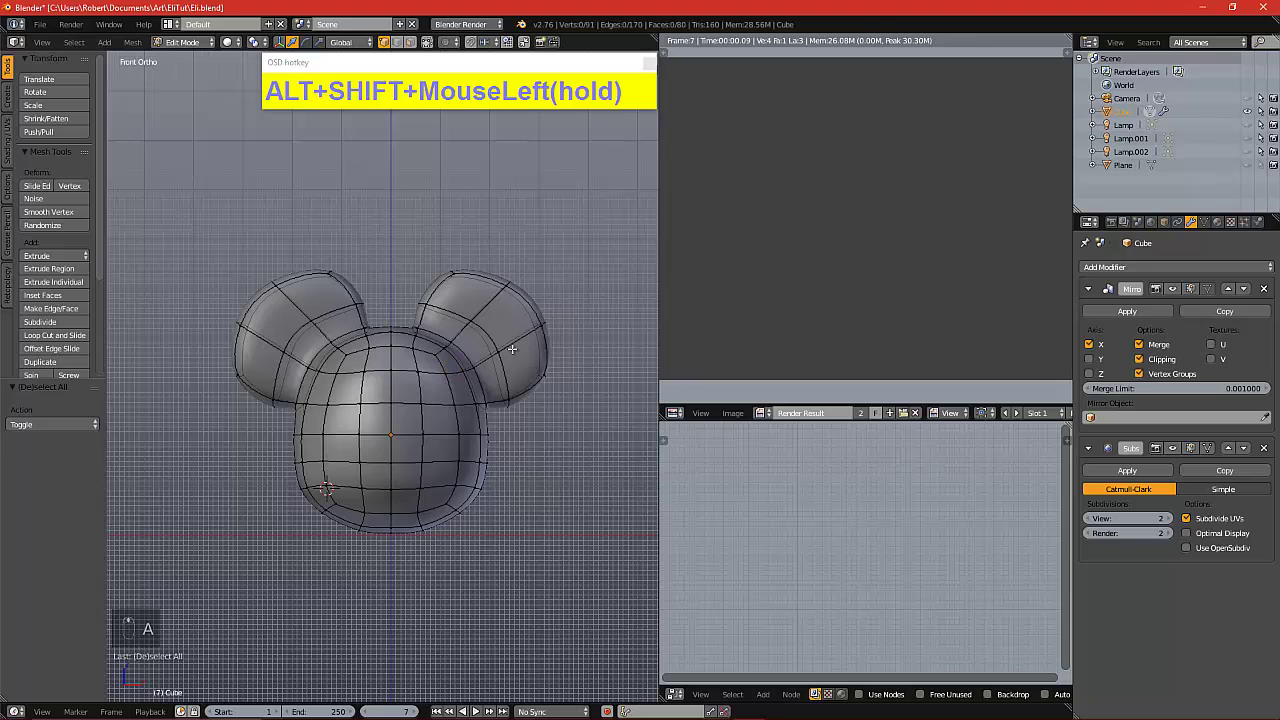
{"action": "key", "text": "F12"}
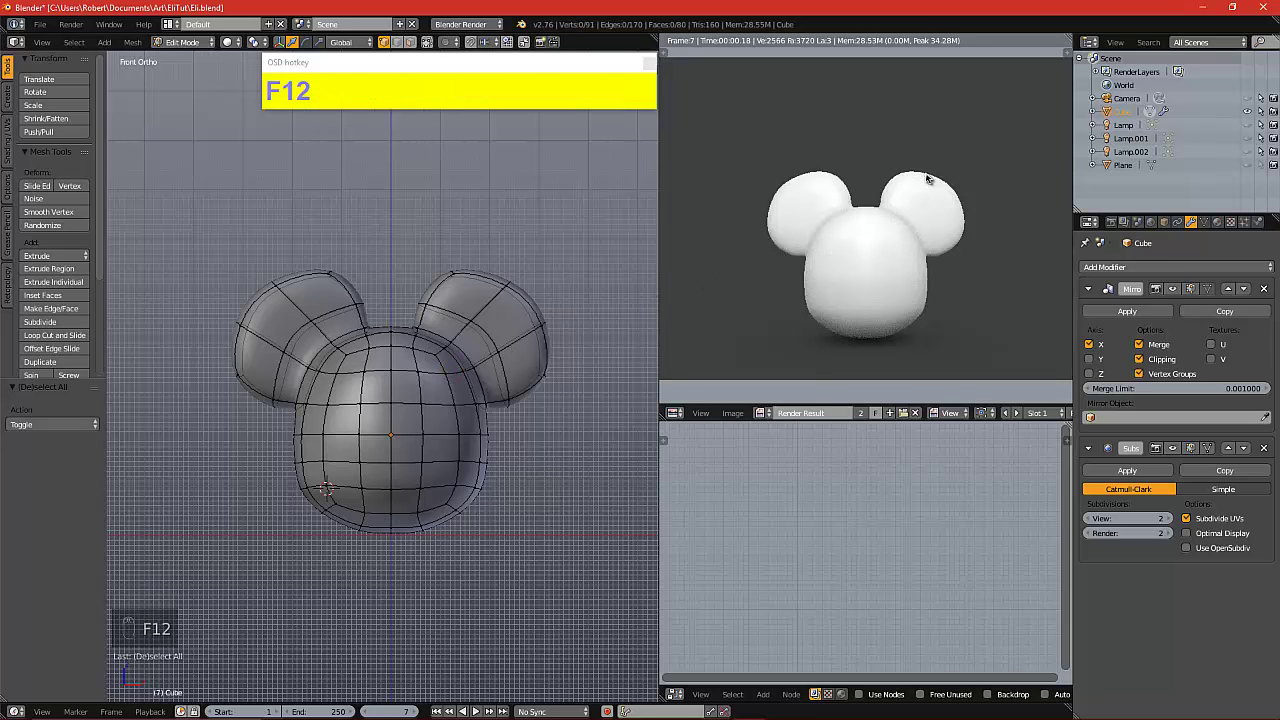
Box-select the two vertices on the ear's upper outer rim and move them slightly up and inward toward the centre line
{"action": "left_click", "coordinate": [500, 300], "text": "alt+shift"}
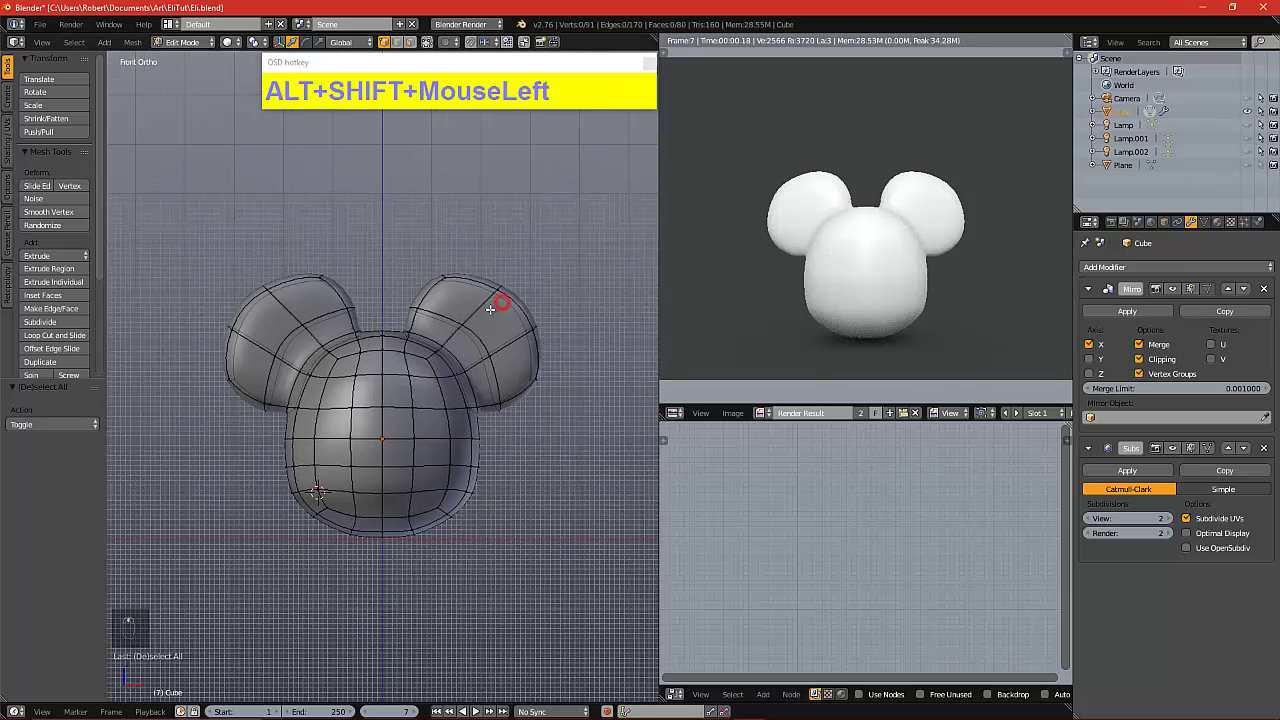
{"action": "scroll", "coordinate": [491, 306], "scroll_direction": "up", "scroll_amount": 2}
{"action": "left_click", "coordinate": [551, 293], "text": "alt+shift"}
{"action": "scroll", "coordinate": [482, 330], "scroll_direction": "up", "scroll_amount": 2}
{"action": "mouse_move", "coordinate": [482, 330]}
{"action": "left_mouse_down", "text": "alt+shift"}
{"action": "mouse_move", "coordinate": [466, 331]}
{"action": "mouse_move", "coordinate": [480, 331]}
{"action": "left_mouse_up", "text": "alt+shift"}
{"action": "key", "text": "b"}
{"action": "left_click_drag", "start_coordinate": [463, 220], "coordinate": [507, 276]}
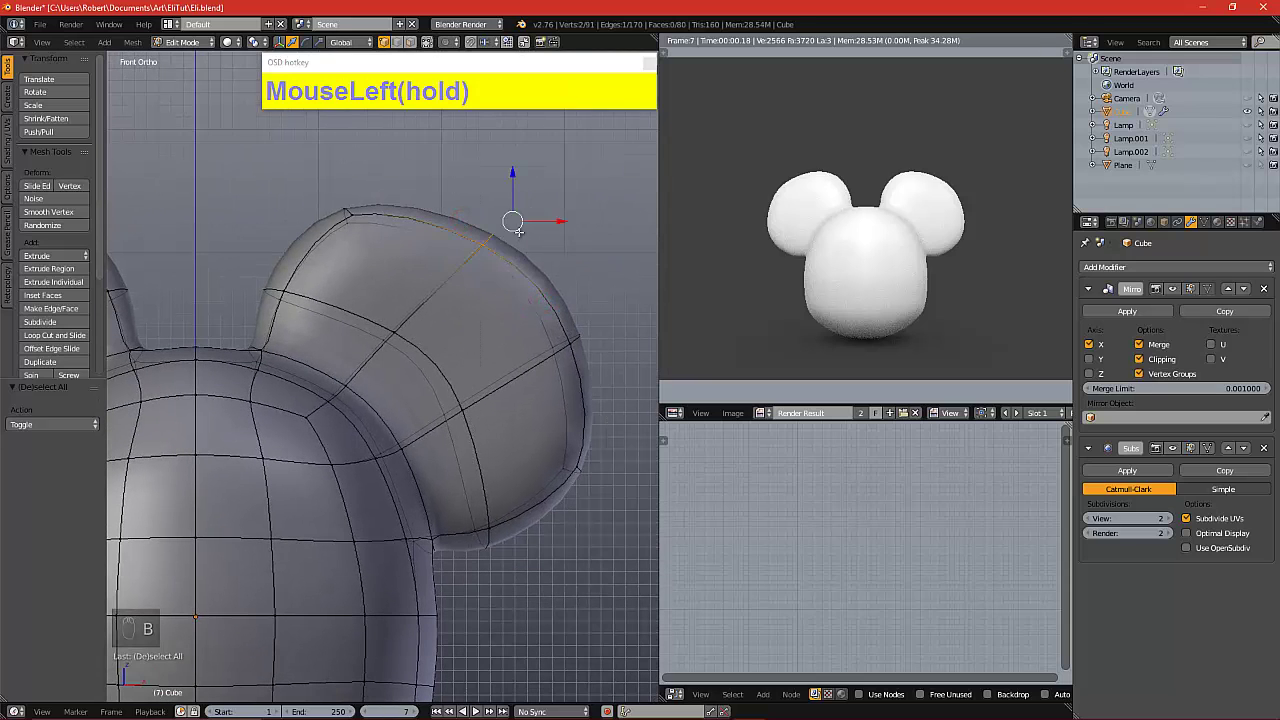
{"action": "key", "text": "g"}
{"action": "left_click", "coordinate": [466, 207]}
{"action": "key", "text": "a"}
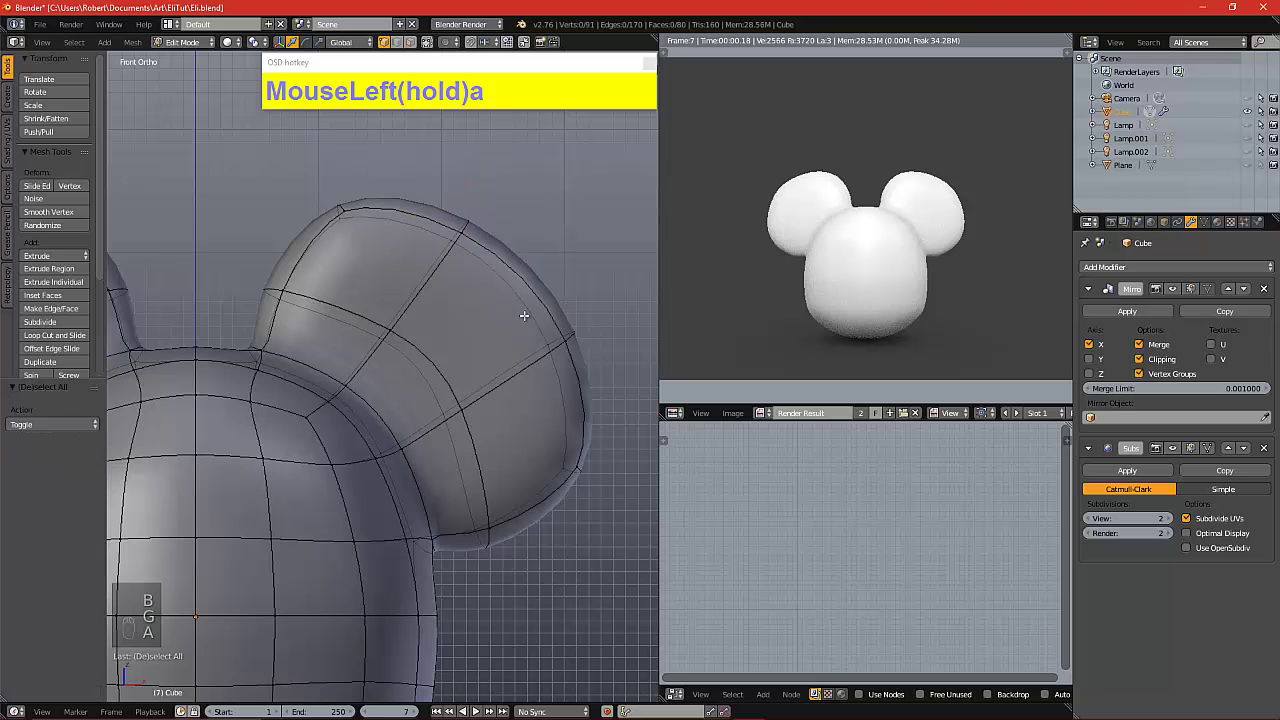
Box-select the vertices on the side of the ear's outer rim and move them slightly down and outward
{"action": "left_click", "coordinate": [522, 308]}
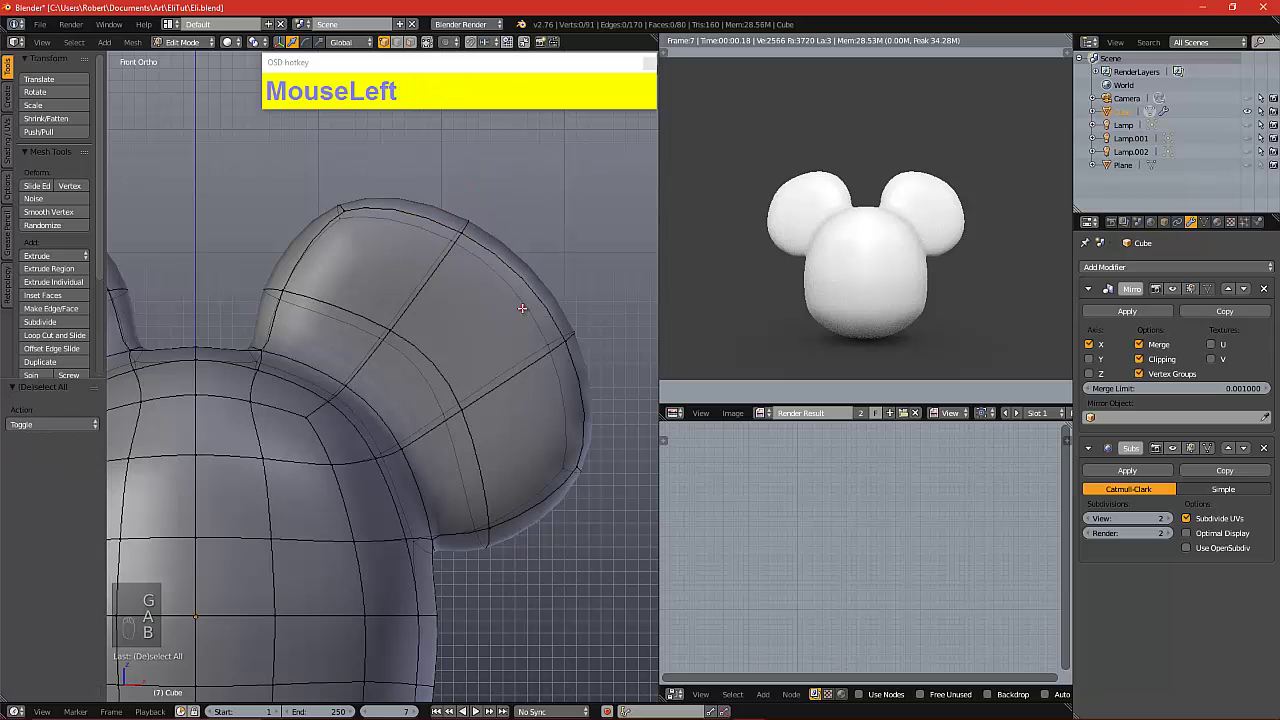
{"action": "key", "text": "g"}
{"action": "left_click", "coordinate": [598, 364]}
{"action": "key", "text": "a"}
Box-select the two vertices on the ear's upper outer rim and move them 0.054 along X and 0.098 along Z
{"action": "key", "text": "b"}
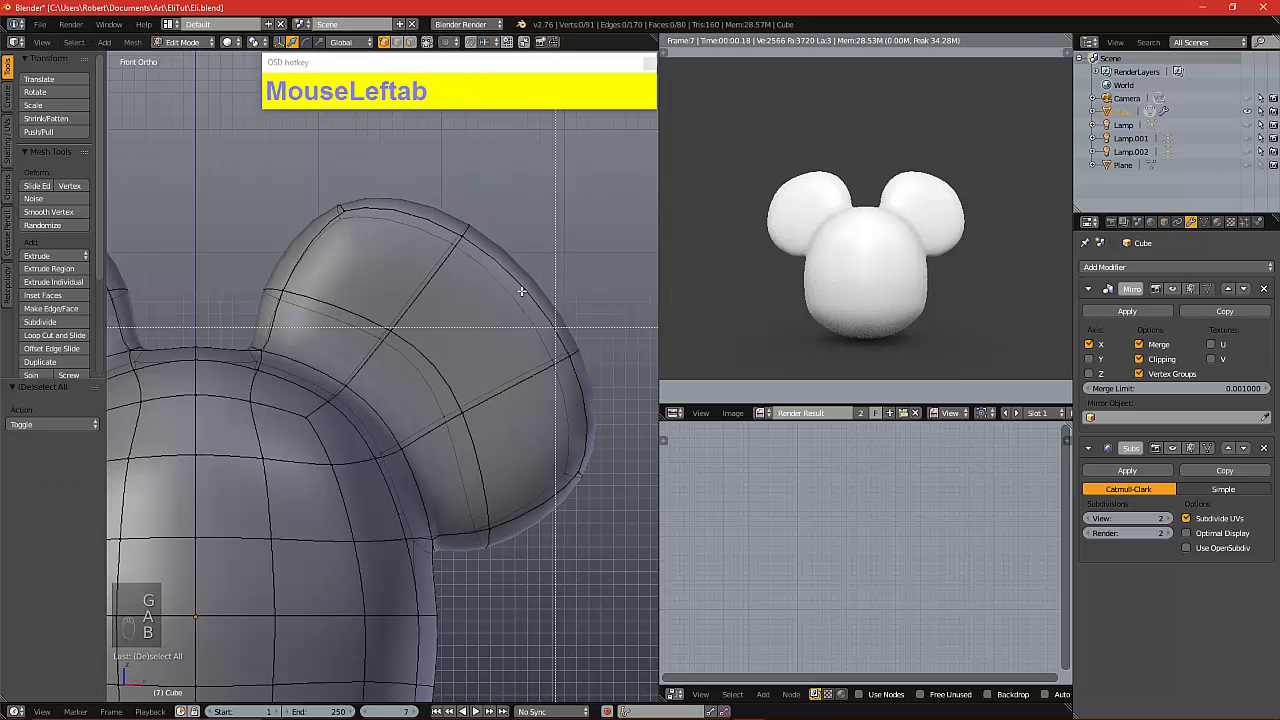
{"action": "left_click_drag", "start_coordinate": [434, 200], "coordinate": [494, 268]}
{"action": "key", "text": "g"}
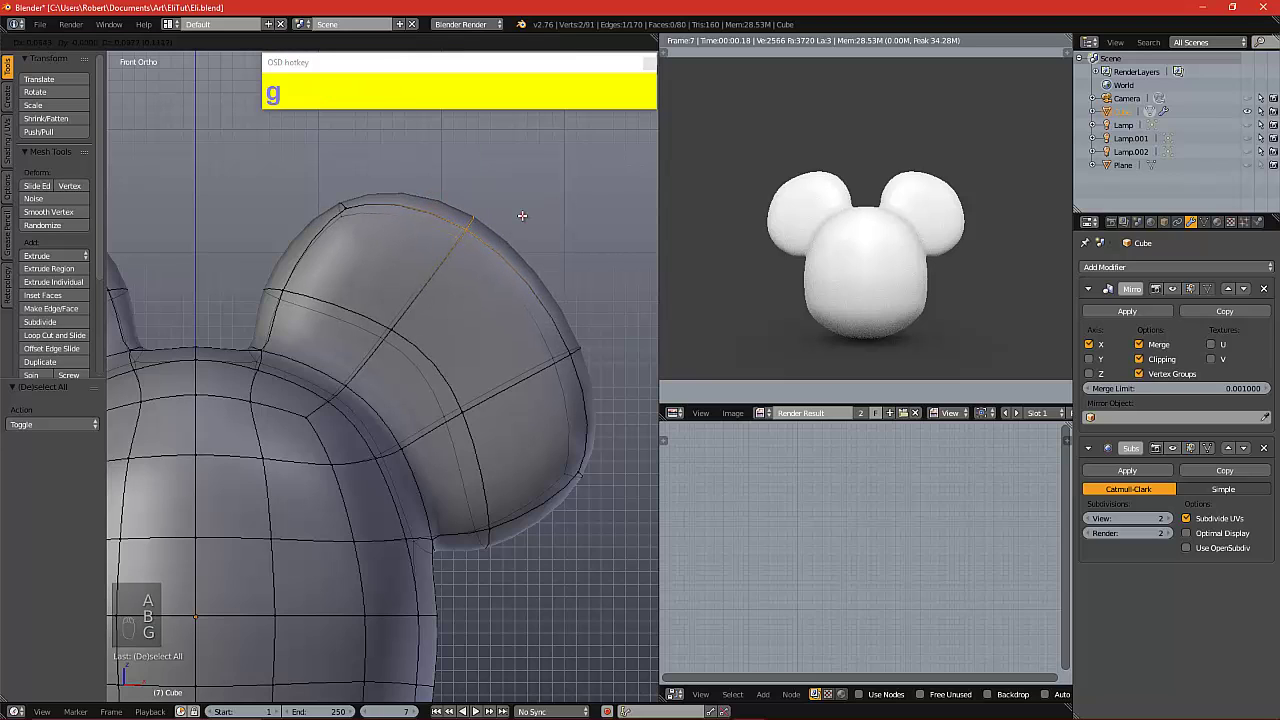
{"action": "left_click", "coordinate": [526, 260]}
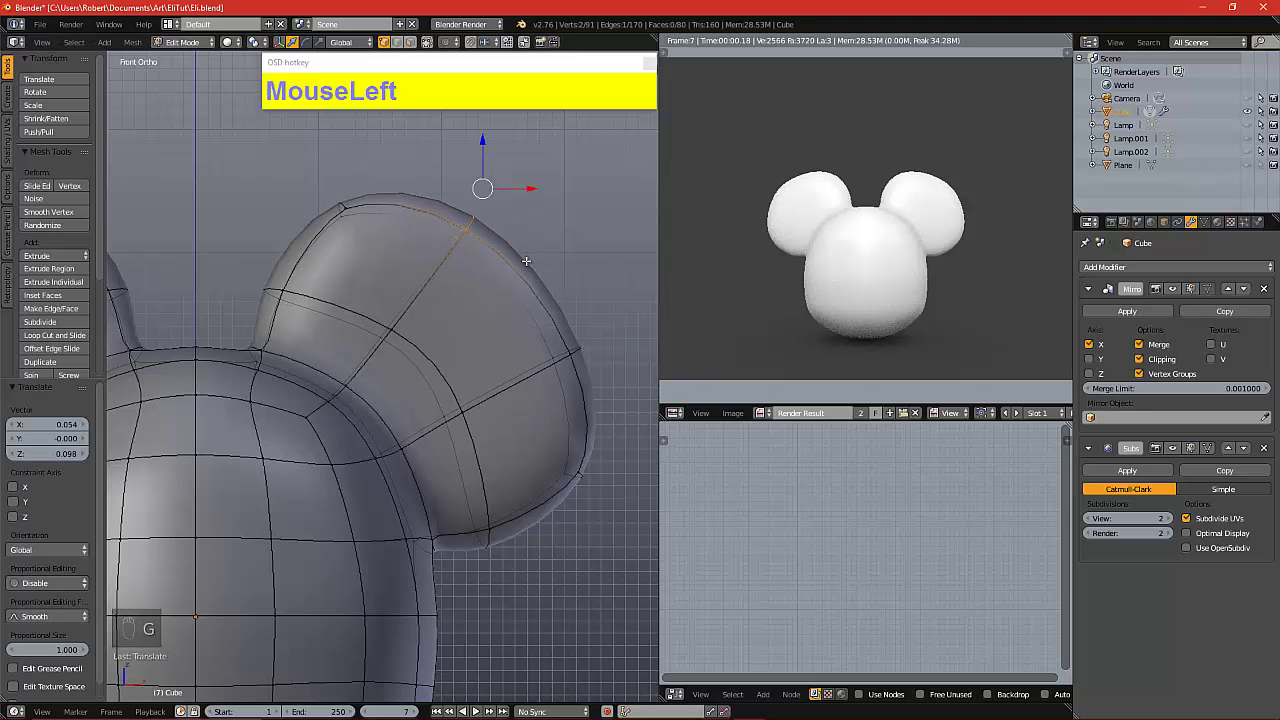
{"action": "key", "text": "a"}
Box-select the same two upper rim vertices again and move them further outward, away from the centre line
{"action": "key", "text": "b"}
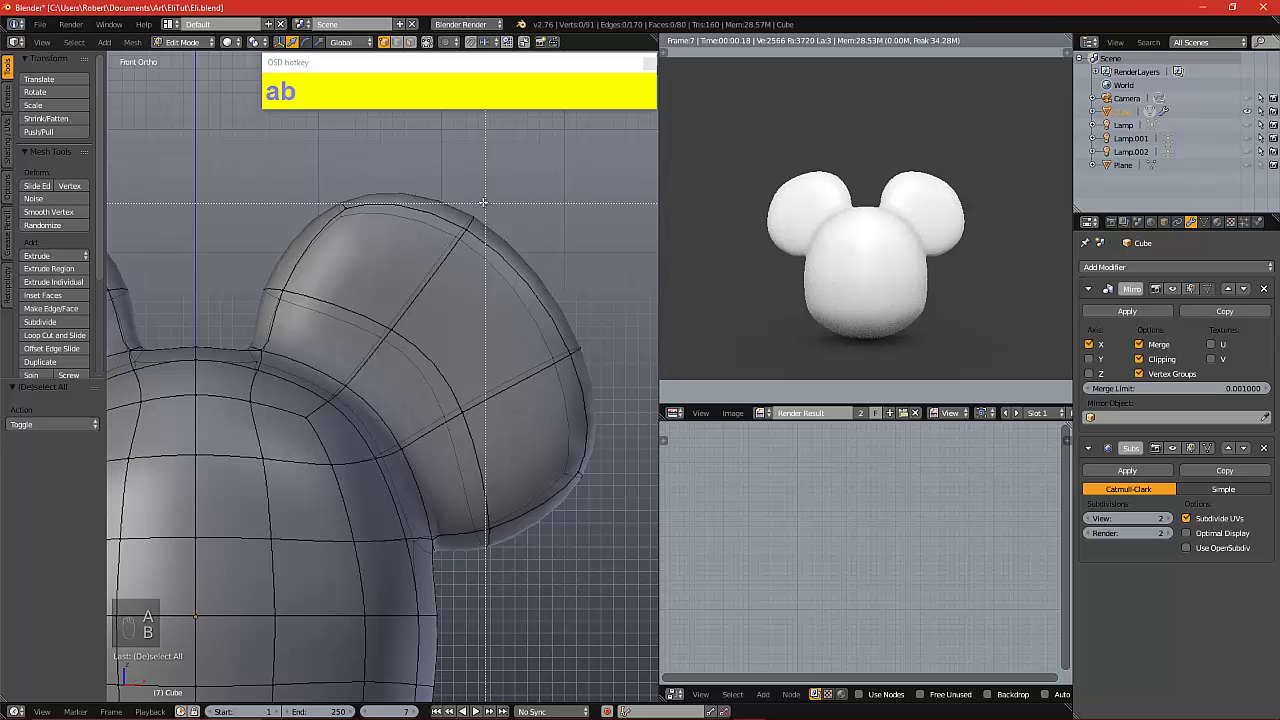
{"action": "left_click_drag", "start_coordinate": [437, 195], "coordinate": [517, 274]}
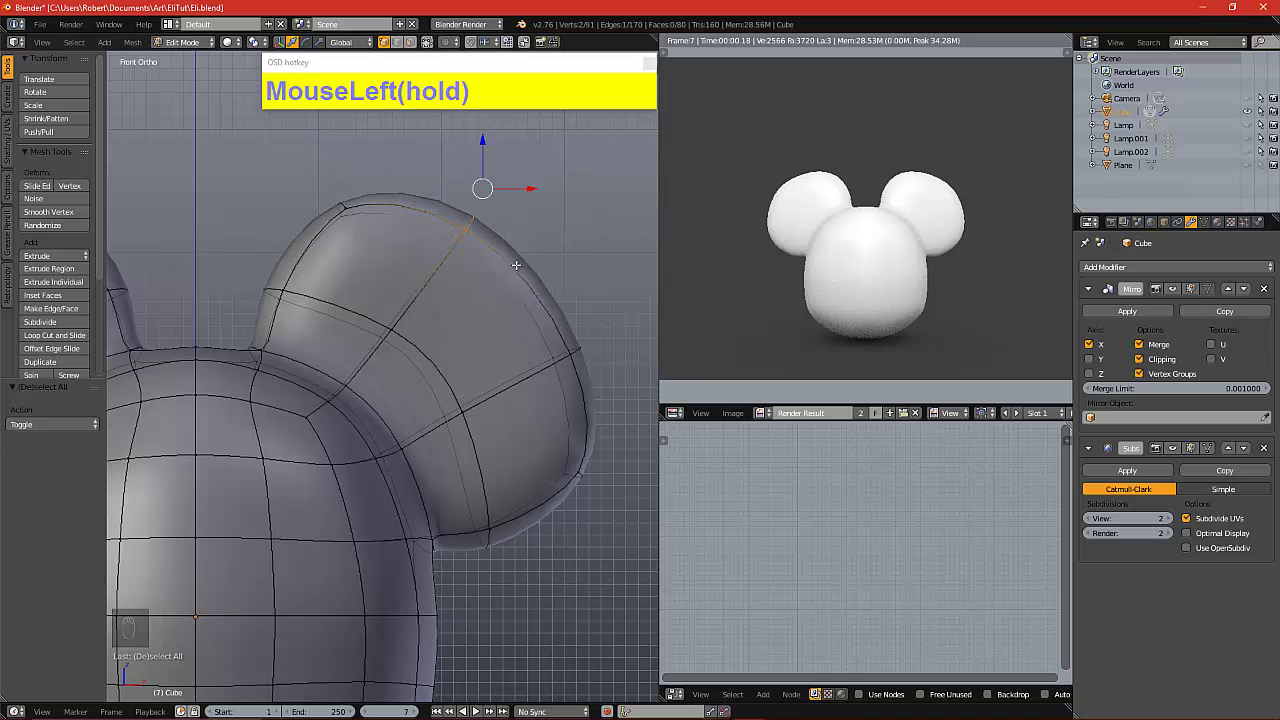
{"action": "key", "text": "g"}
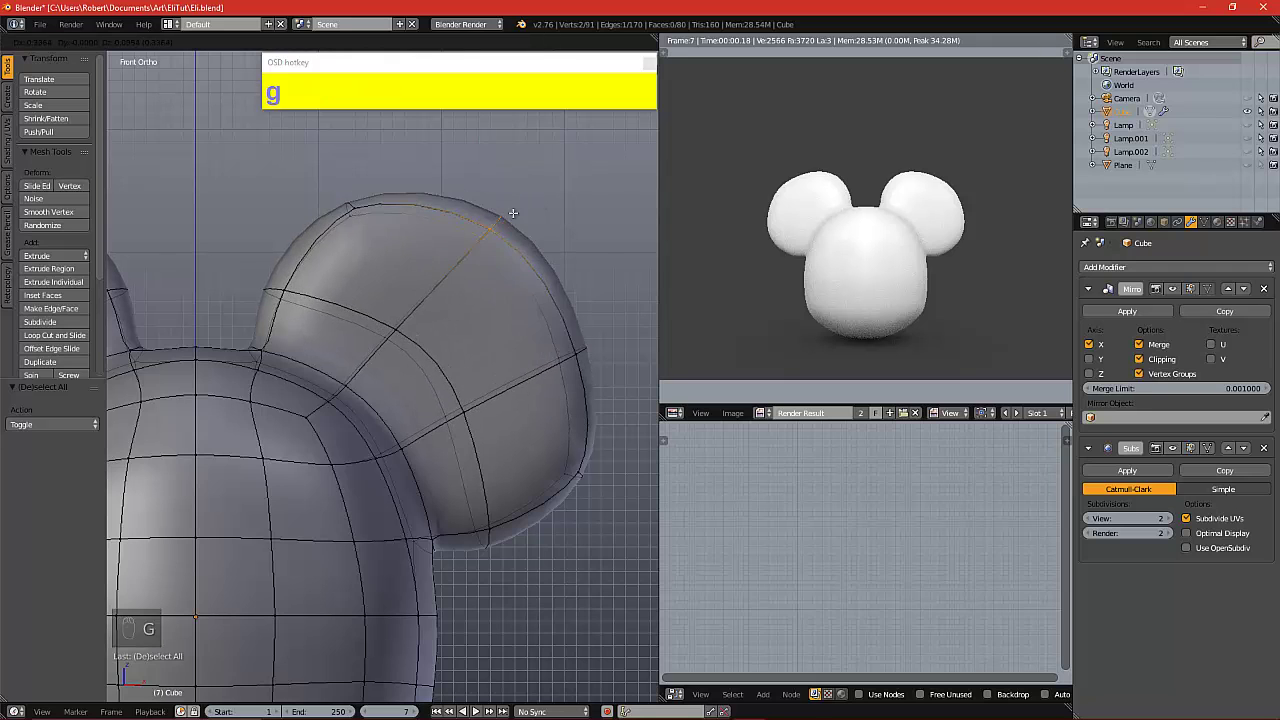
{"action": "left_click", "coordinate": [520, 228]}
{"action": "key", "text": "a"}
Circle-select all vertices of the ear and, in the right side view, move them slightly along positive Y toward the back
{"action": "scroll", "coordinate": [508, 283], "scroll_direction": "down", "scroll_amount": 5}
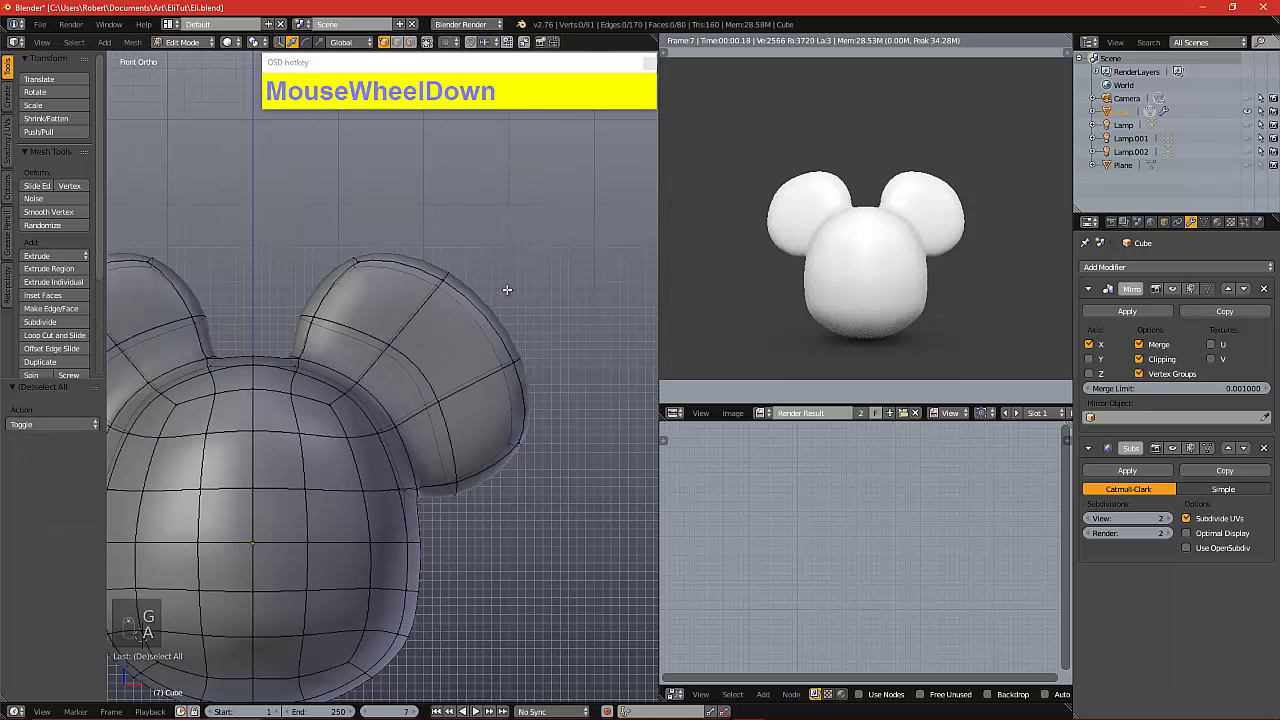
{"action": "left_click", "coordinate": [420, 338], "text": "alt+shift"}
{"action": "left_click_drag", "start_coordinate": [463, 292], "coordinate": [489, 258], "text": "alt+shift"}
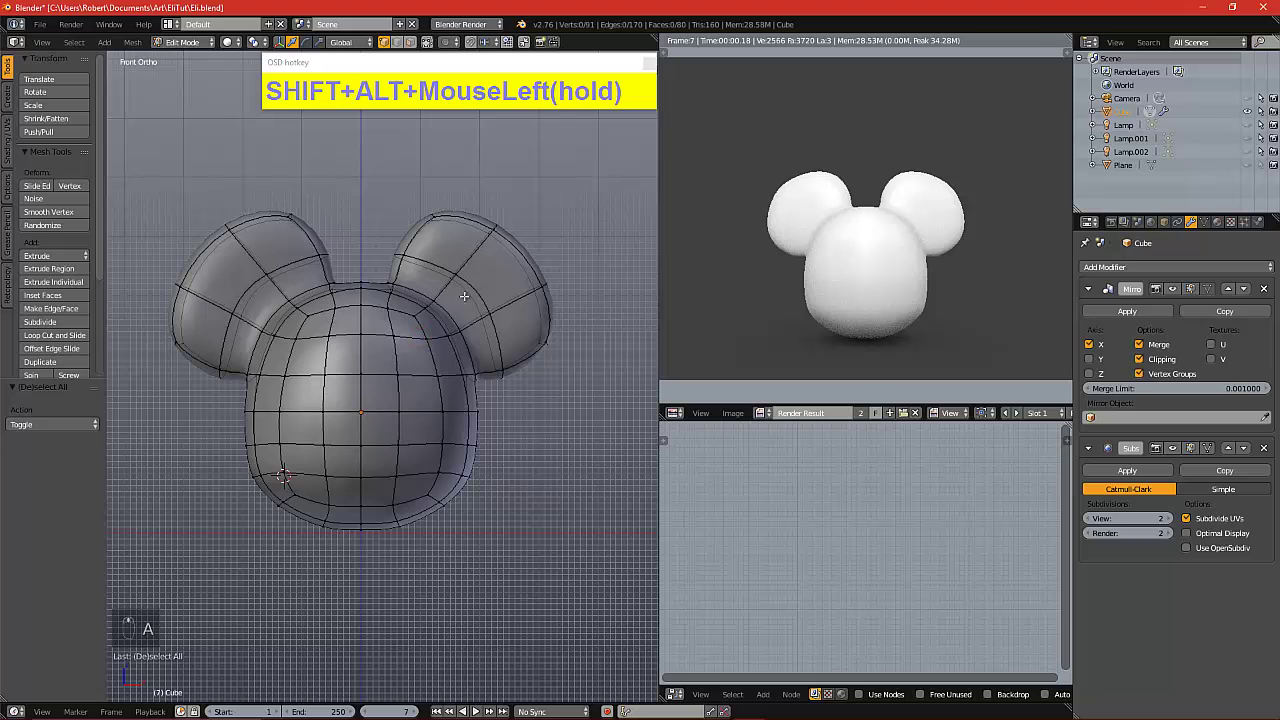
{"action": "key", "text": "c"}
{"action": "mouse_move", "coordinate": [402, 252]}
{"action": "left_mouse_down"}
{"action": "mouse_move", "coordinate": [414, 230]}
{"action": "mouse_move", "coordinate": [523, 252]}
{"action": "mouse_move", "coordinate": [548, 335]}
{"action": "mouse_move", "coordinate": [515, 369]}
{"action": "mouse_move", "coordinate": [470, 280]}
{"action": "mouse_move", "coordinate": [399, 271]}
{"action": "mouse_move", "coordinate": [471, 320]}
{"action": "left_mouse_up"}
{"action": "left_click", "coordinate": [397, 269]}
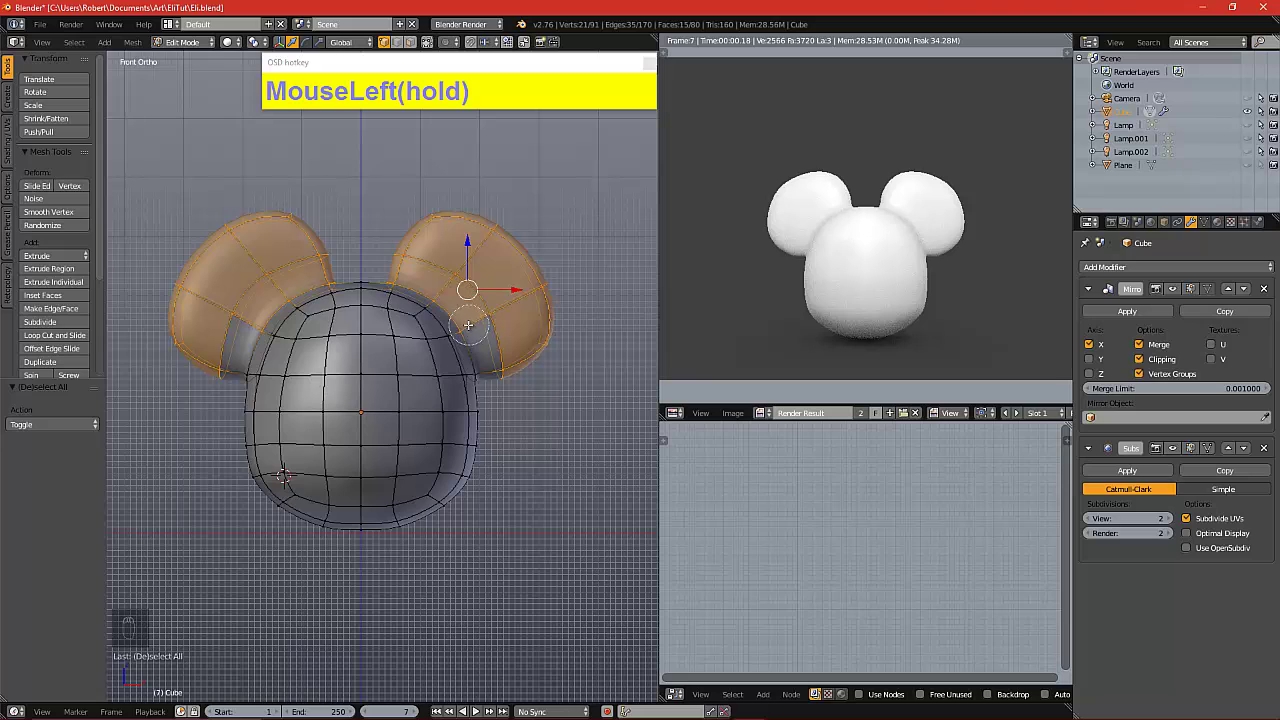
{"action": "left_click_drag", "start_coordinate": [468, 325], "coordinate": [485, 372]}
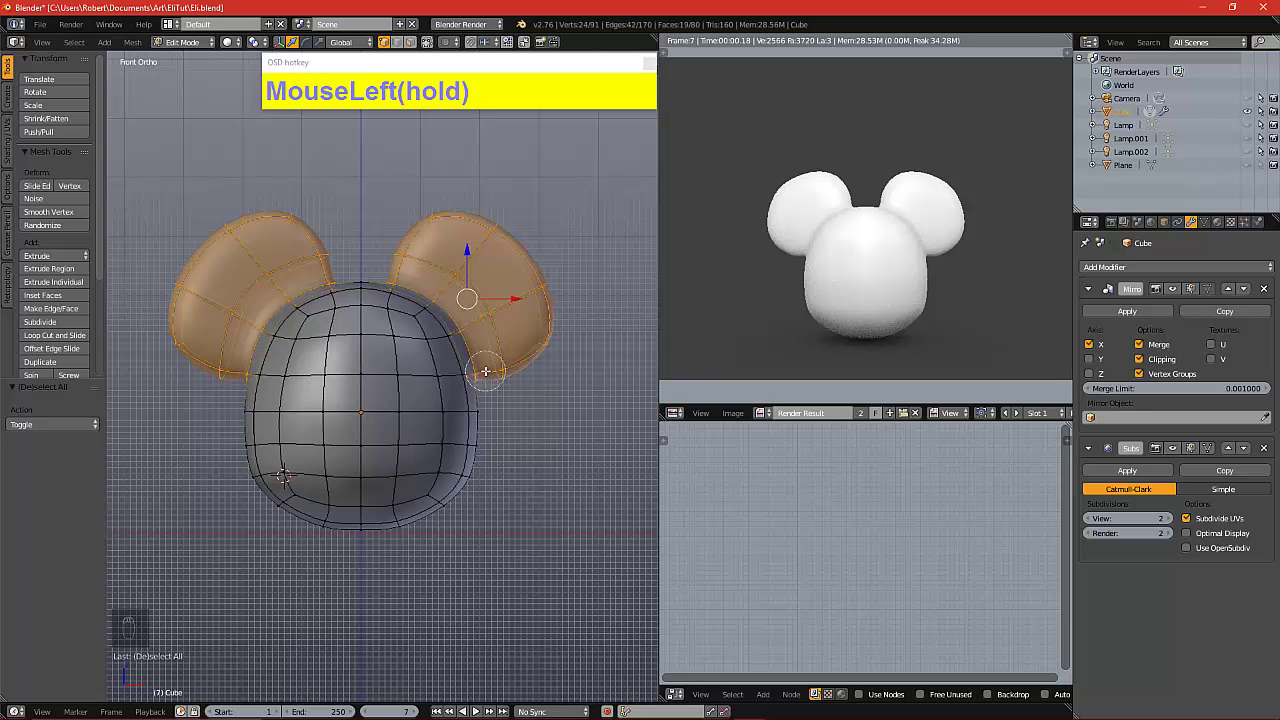
{"action": "right_click", "coordinate": [498, 368]}
{"action": "key", "text": "KP_3"}
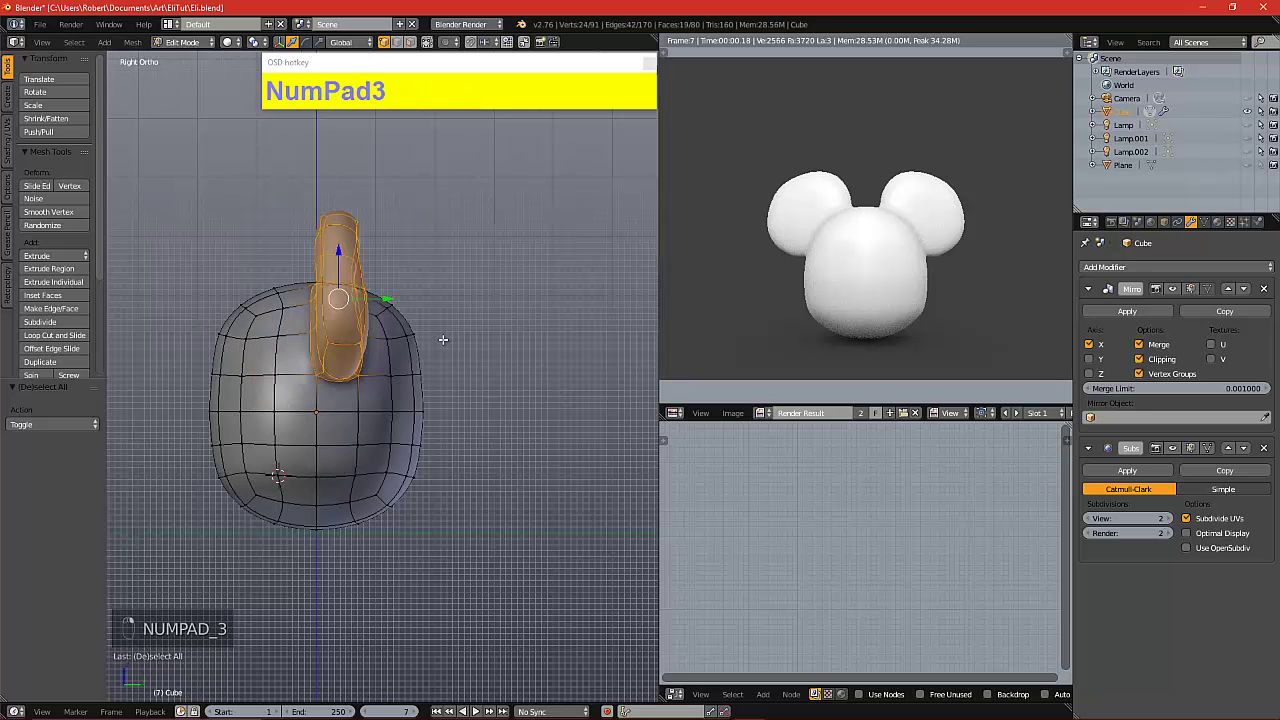
{"action": "left_click_drag", "start_coordinate": [468, 277], "coordinate": [273, 265], "text": "alt"}
{"action": "key", "text": "KP_3"}
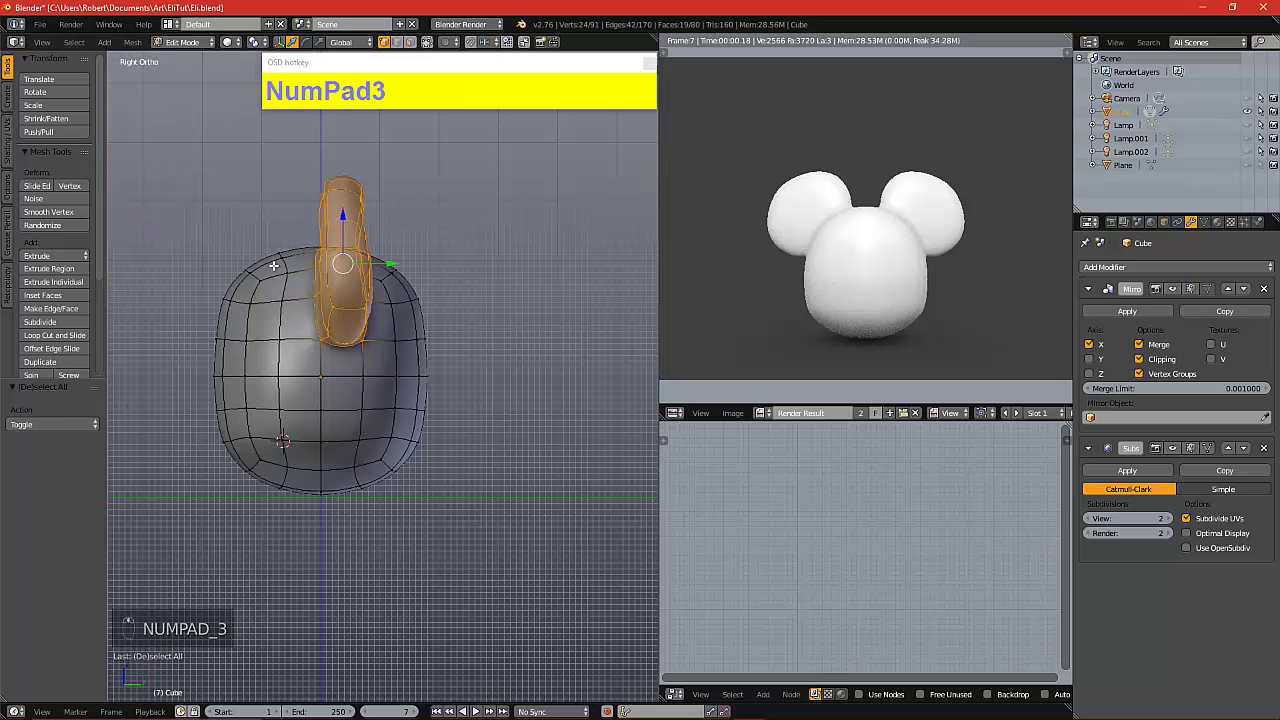
{"action": "mouse_move", "coordinate": [396, 265]}
{"action": "left_mouse_down"}
{"action": "mouse_move", "coordinate": [411, 266]}
{"action": "mouse_move", "coordinate": [400, 266]}
{"action": "left_mouse_up"}
{"action": "key", "text": "a"}
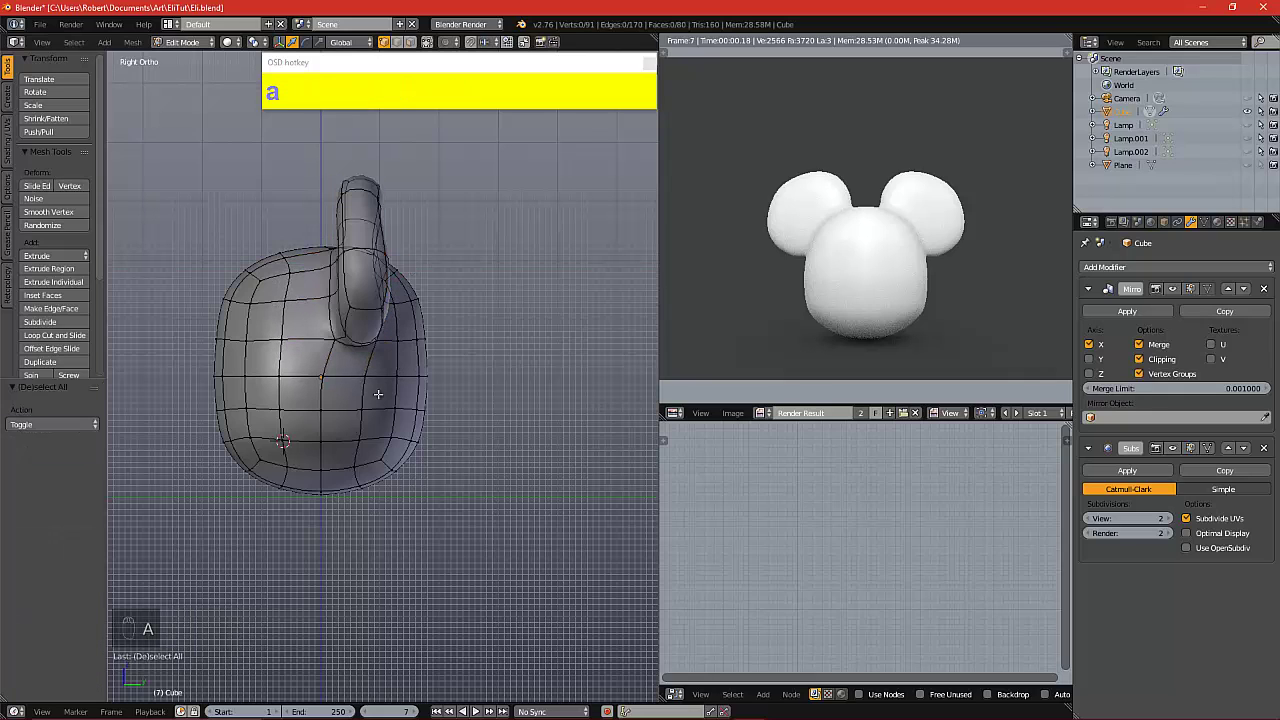
Box-select the middle vertices on the body's side below the ear and shift them slightly along positive Y
{"action": "key", "text": "b"}
{"action": "left_click", "coordinate": [318, 375]}
{"action": "left_click_drag", "start_coordinate": [318, 375], "coordinate": [372, 454]}
{"action": "key", "text": "a"}
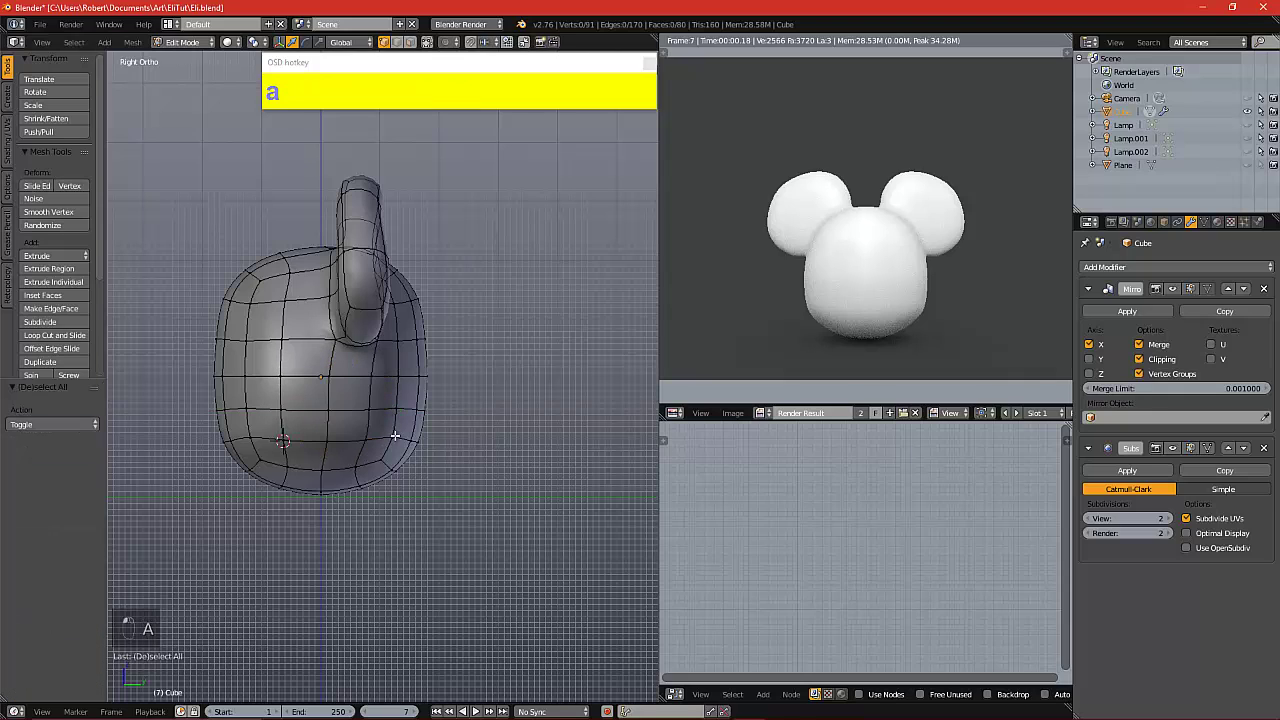
Box-select the two vertices at the body's lower middle and move them 0.214 along Y
{"action": "key", "text": "b"}
{"action": "left_click_drag", "start_coordinate": [288, 451], "coordinate": [396, 464]}
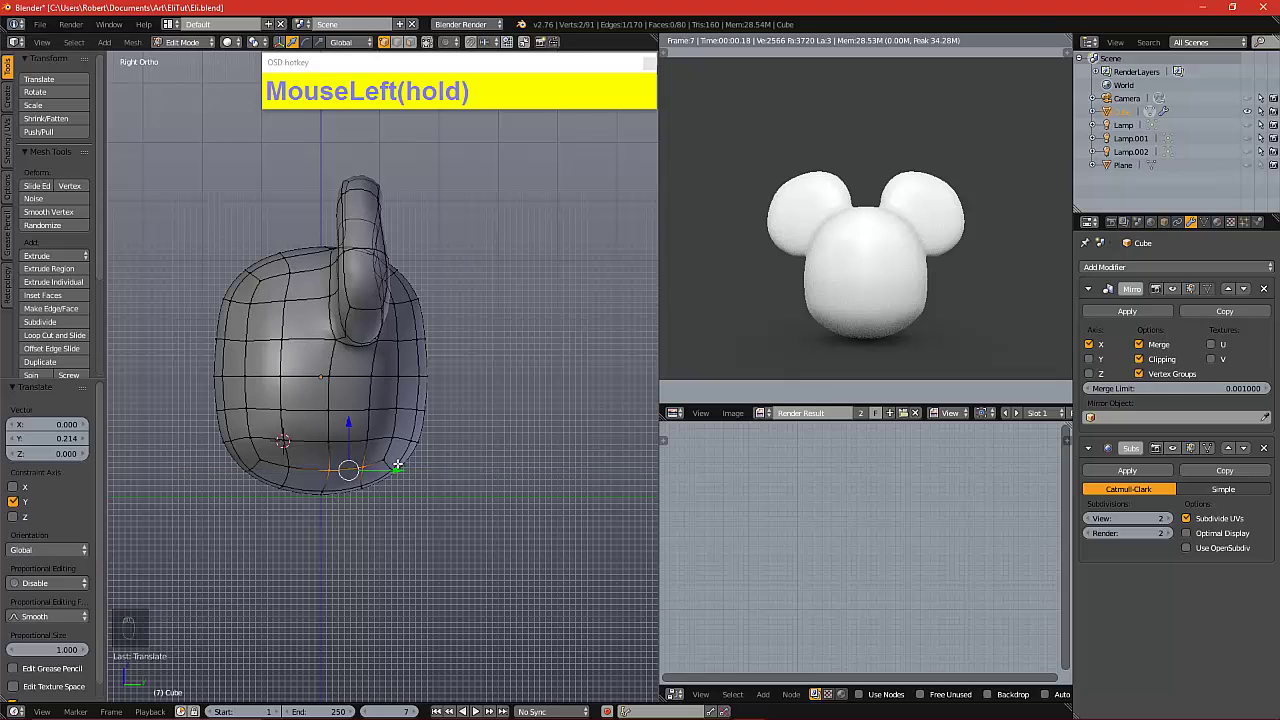
{"action": "key", "text": "a"}
Return to the front view and save the scene as a new file named Eli1.blend
{"action": "key", "text": "KP_1"}
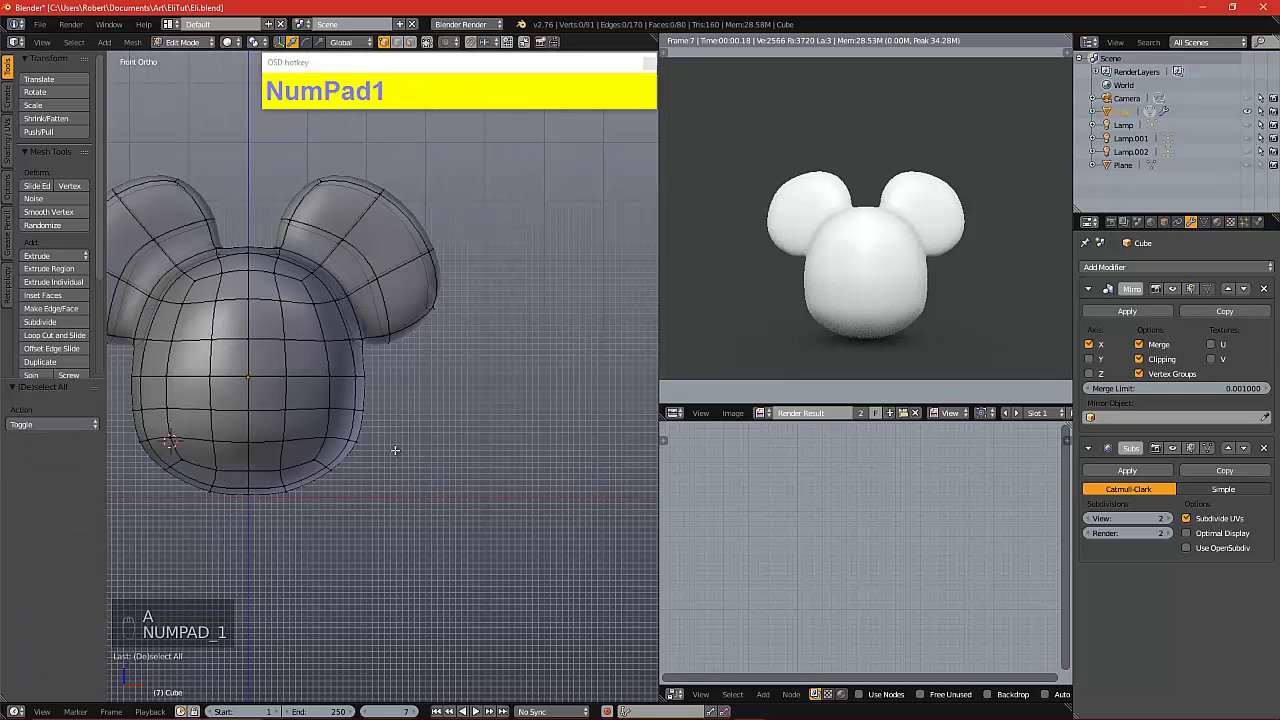
{"action": "left_click_drag", "start_coordinate": [403, 353], "coordinate": [533, 386], "text": "alt+shift"}
{"action": "left_click", "coordinate": [37, 24]}
{"action": "left_click", "coordinate": [75, 139]}
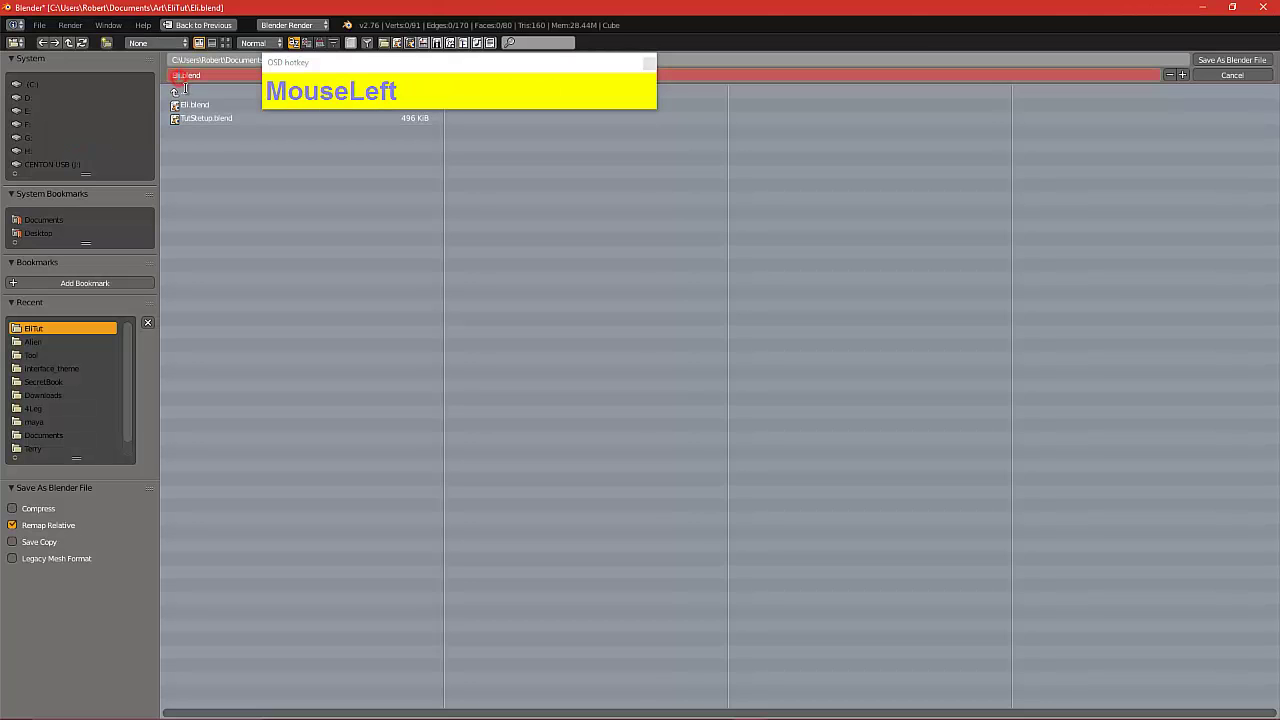
{"action": "key", "text": "Right"}
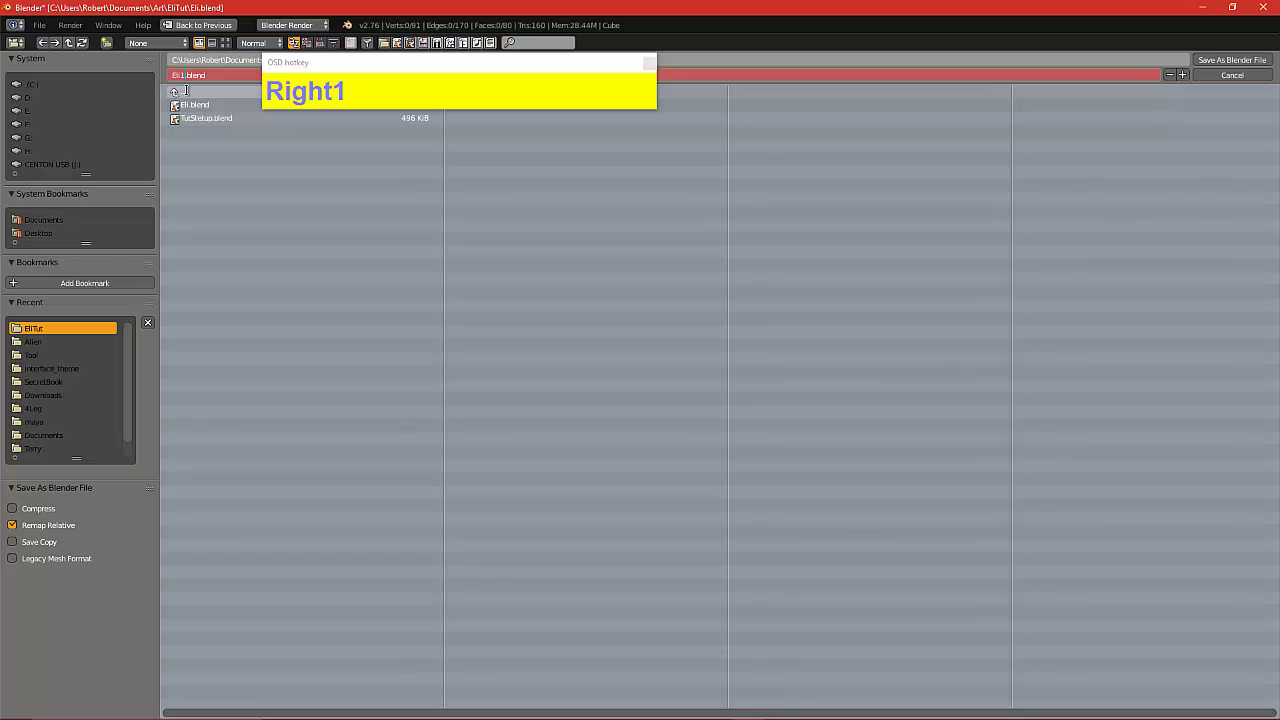
{"action": "left_click", "coordinate": [1215, 60]}
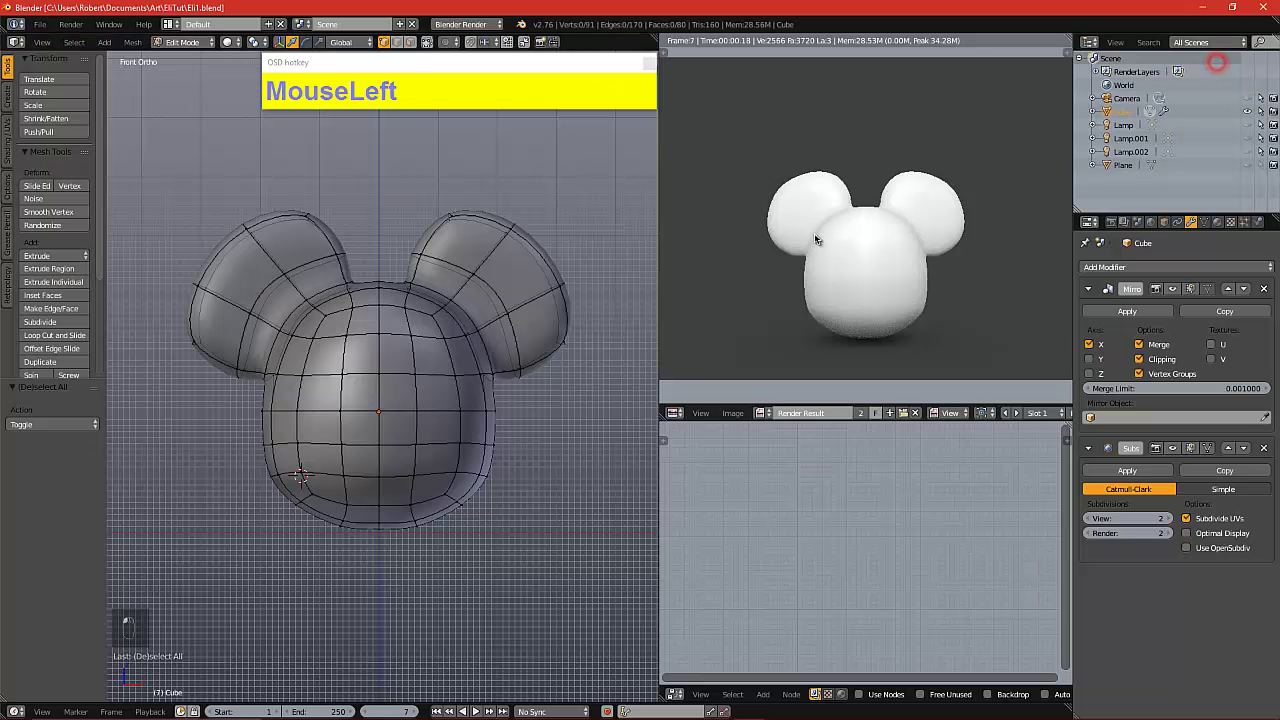
Leave Edit Mode and rename the body object EleBody
{"action": "left_click_drag", "start_coordinate": [501, 349], "coordinate": [463, 336], "text": "alt+shift"}
{"action": "scroll", "coordinate": [500, 314], "scroll_direction": "up", "scroll_amount": 1}
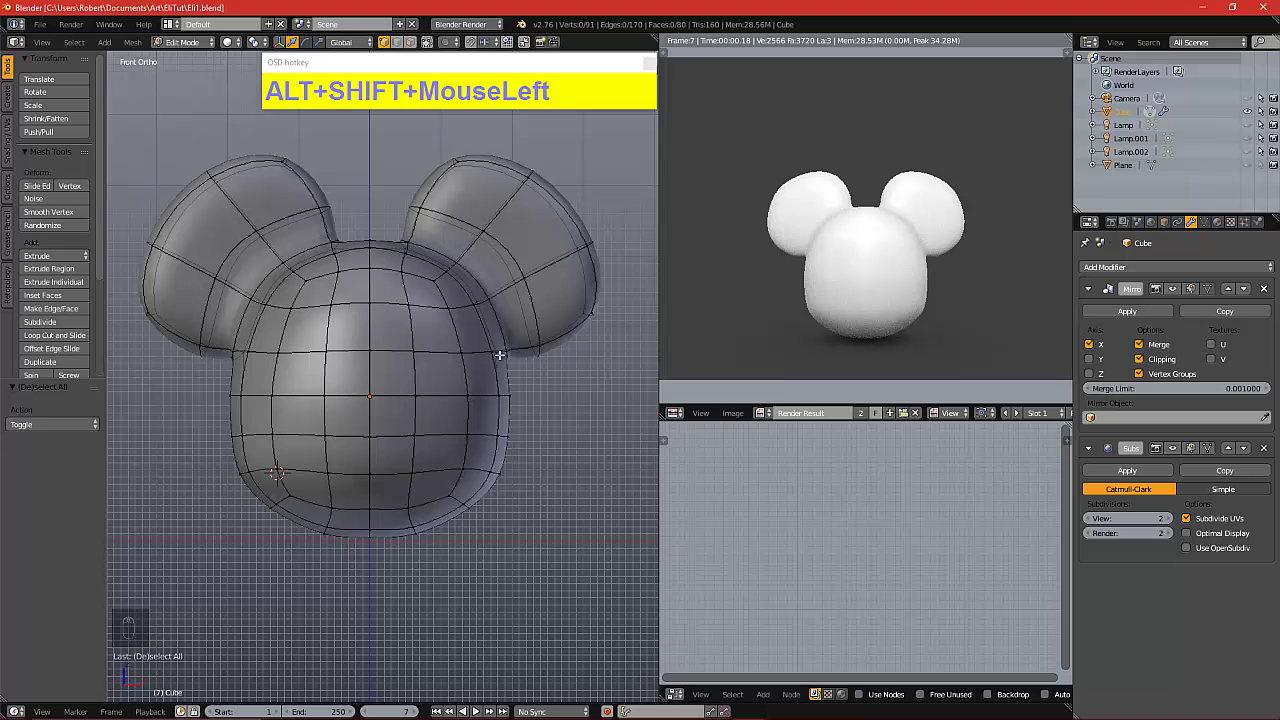
{"action": "scroll", "coordinate": [501, 349], "scroll_direction": "down", "scroll_amount": 2}
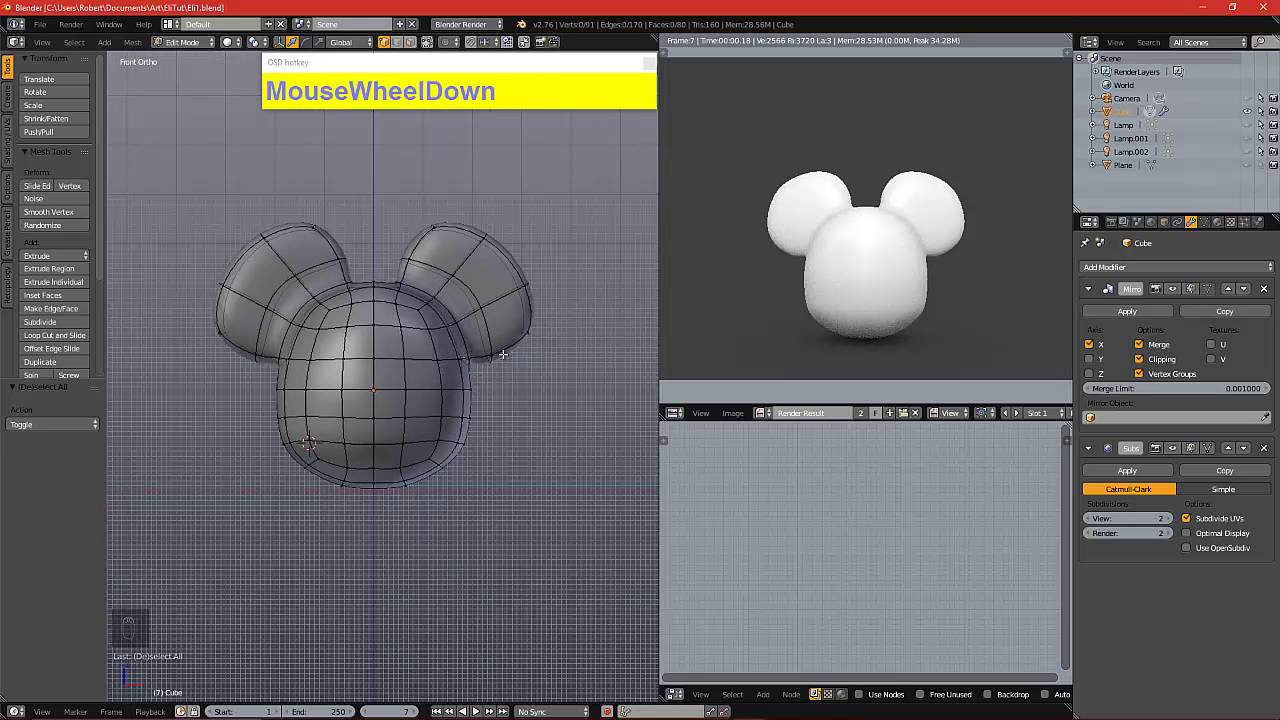
{"action": "key", "text": "Tab"}
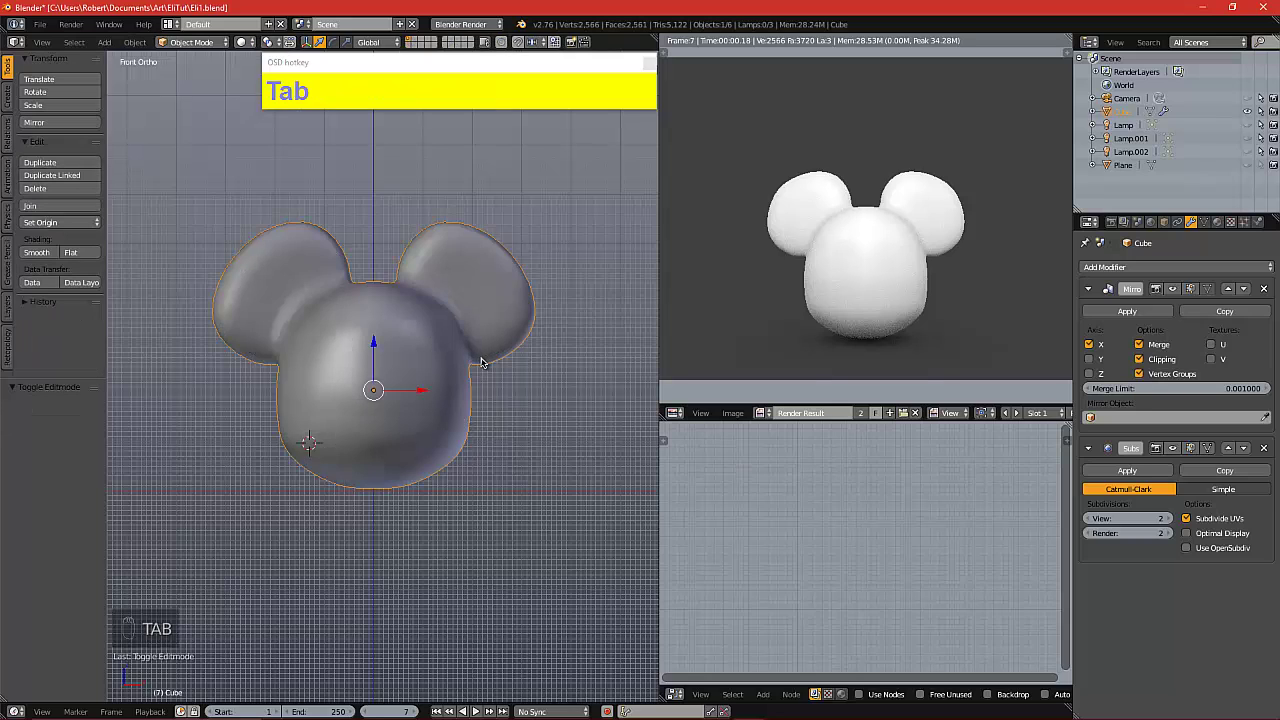
{"action": "left_click", "coordinate": [1164, 221]}
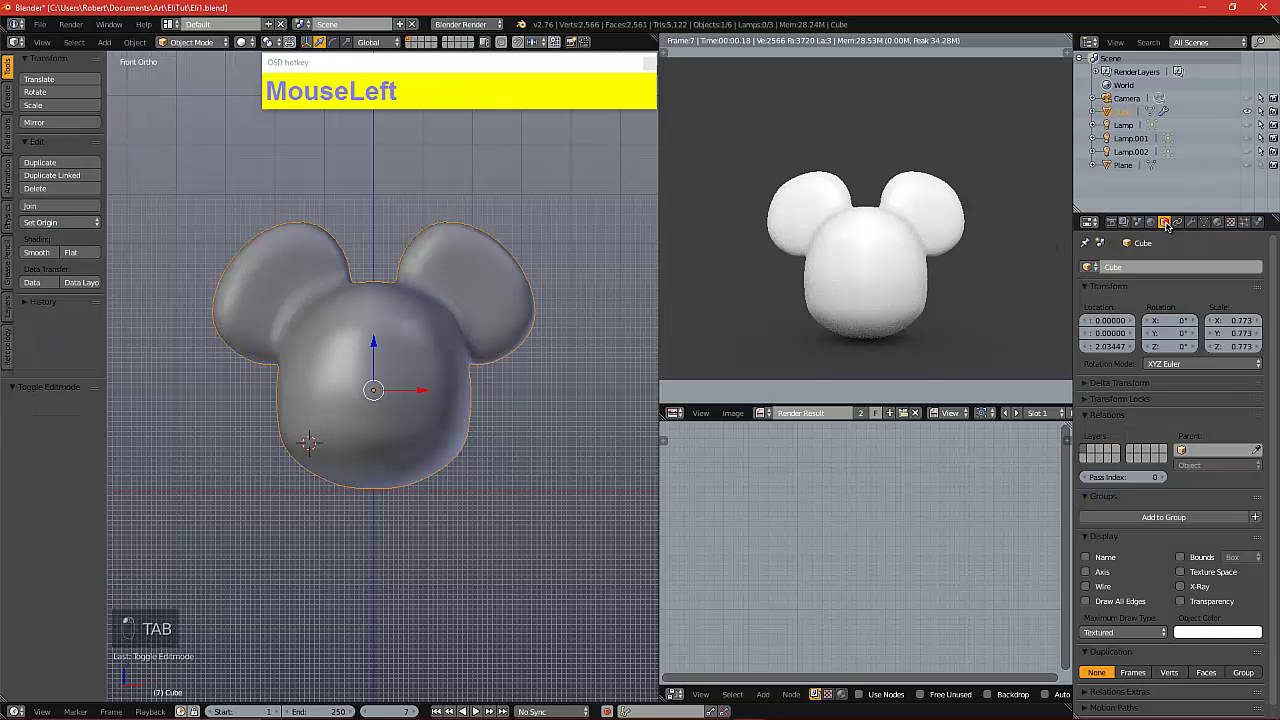
{"action": "left_click", "coordinate": [1128, 266]}
{"action": "type", "text": "E"}
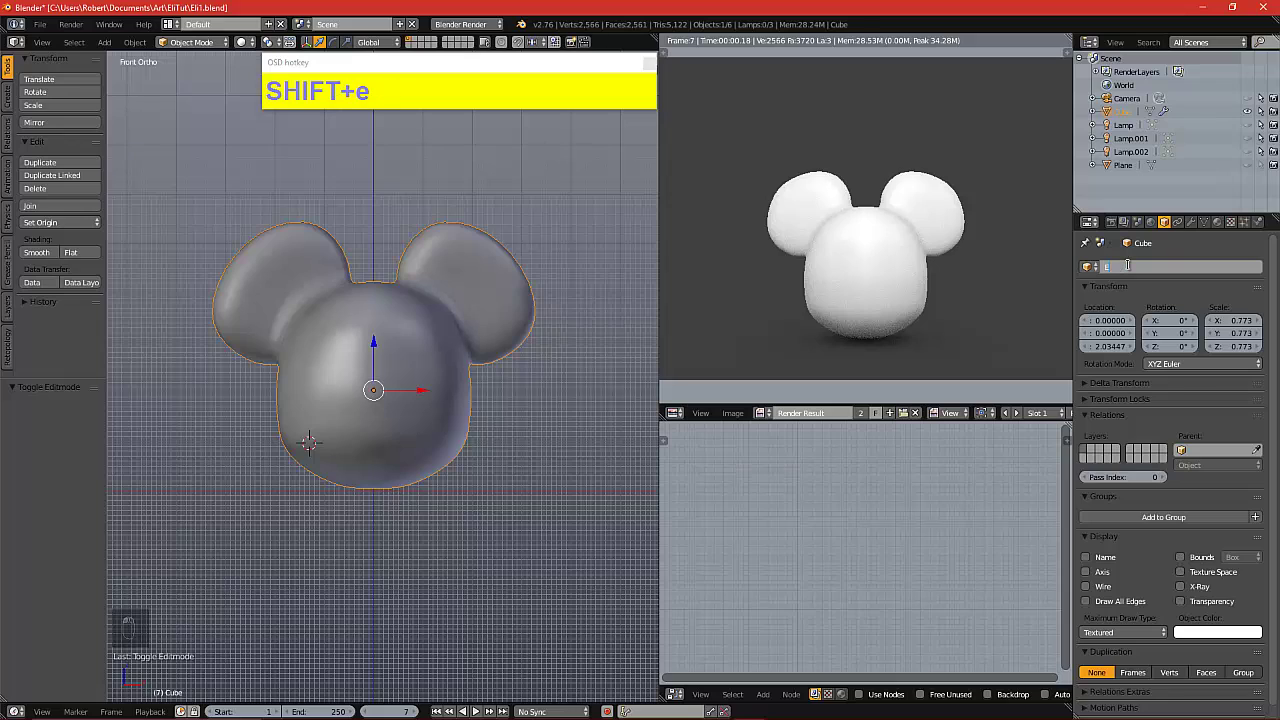
{"action": "type", "text": "leBody"}
{"action": "key", "text": "Return"}
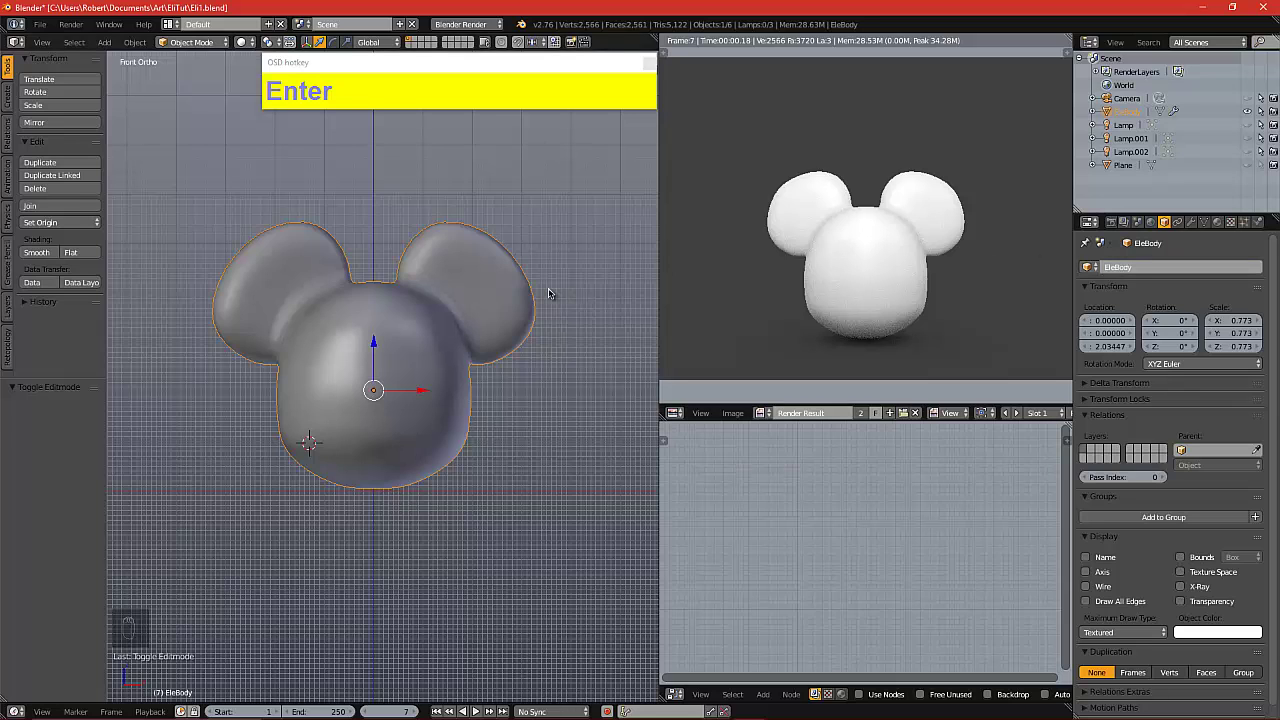
Add a new cube beside the ear, outside the body, and move it -1.863 along Z
{"action": "key", "text": "a"}
{"action": "left_click_drag", "start_coordinate": [546, 289], "coordinate": [482, 292], "text": "alt+shift"}
{"action": "left_click", "coordinate": [504, 328]}
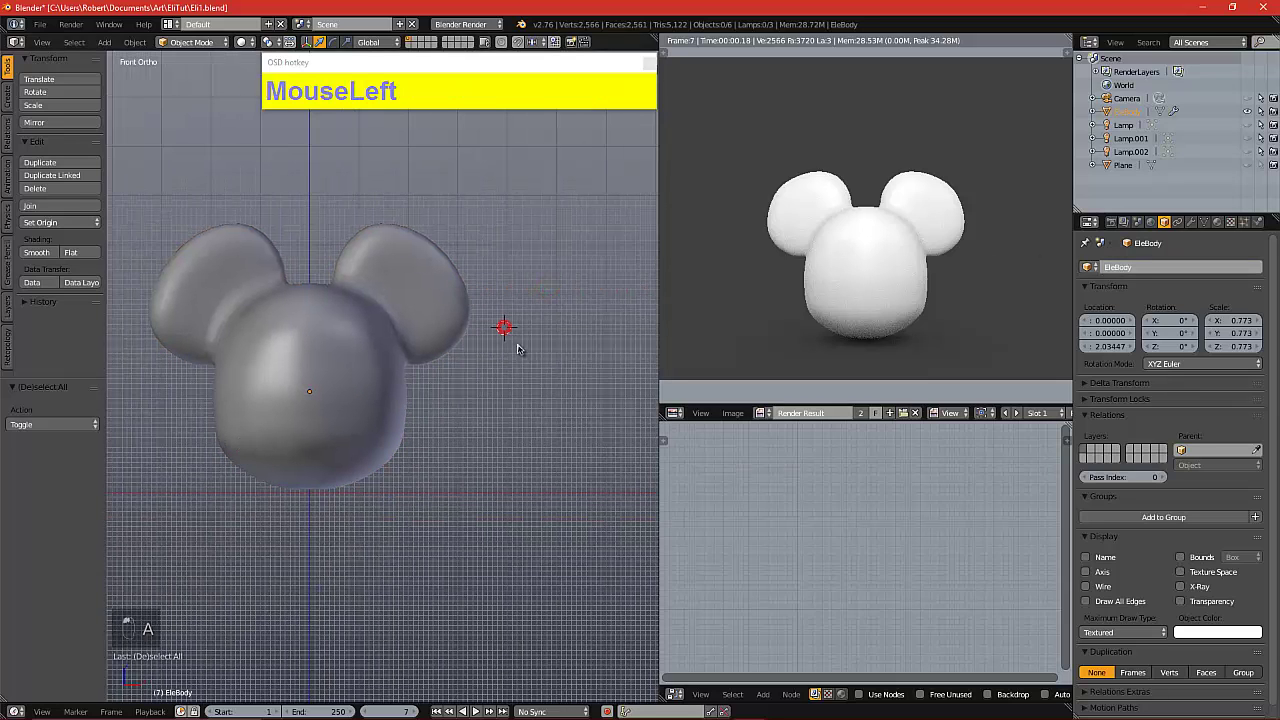
{"action": "left_click", "coordinate": [112, 42]}
{"action": "mouse_move", "coordinate": [120, 60]}
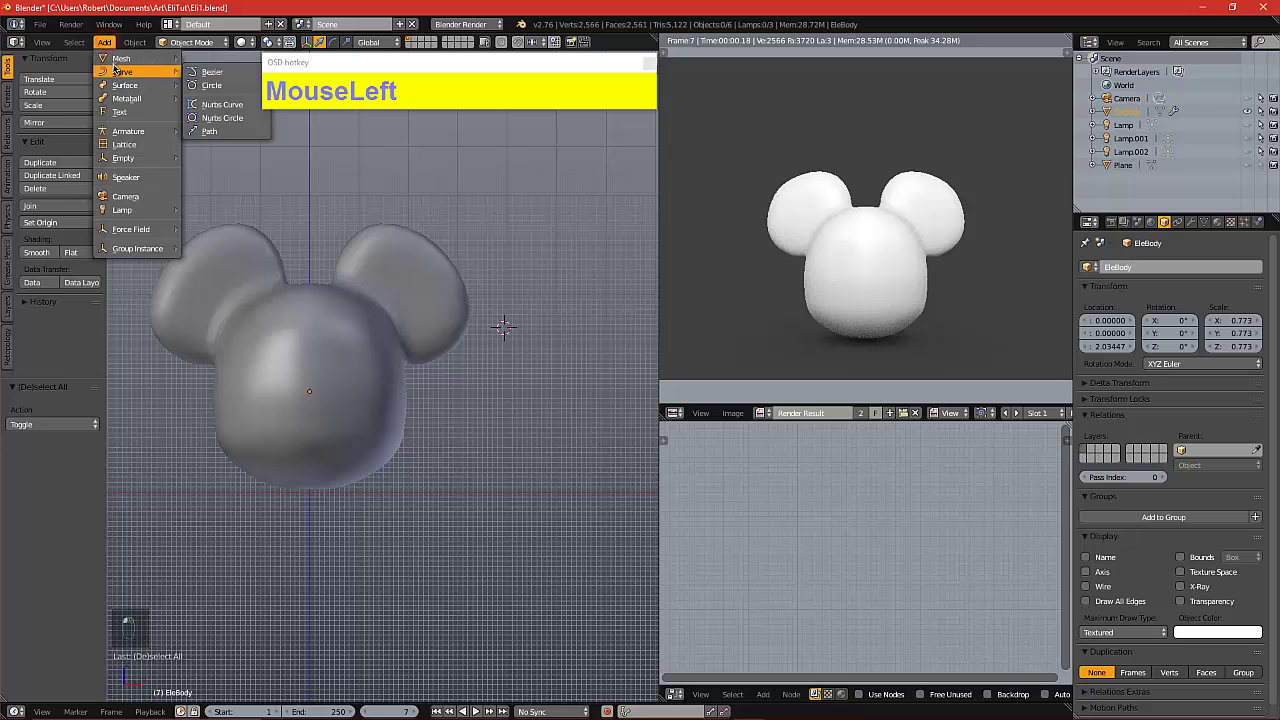
{"action": "left_click", "coordinate": [212, 72]}
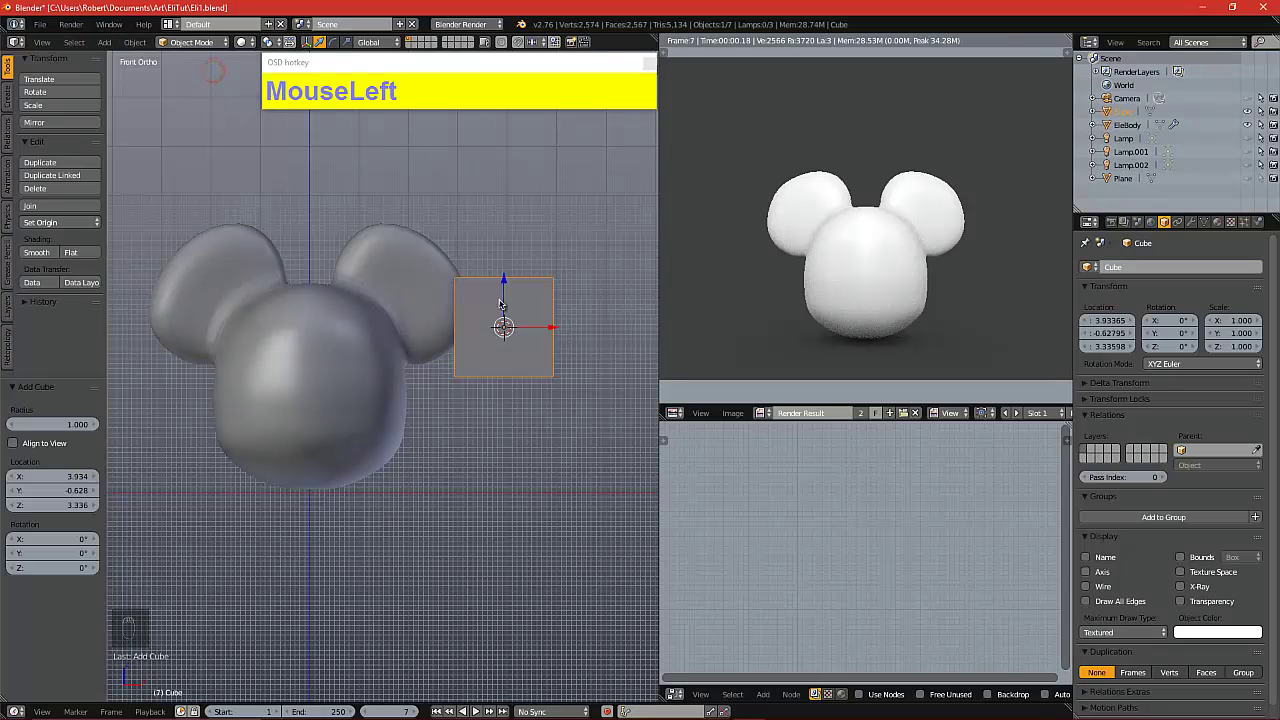
{"action": "left_click_drag", "start_coordinate": [501, 304], "coordinate": [530, 374]}
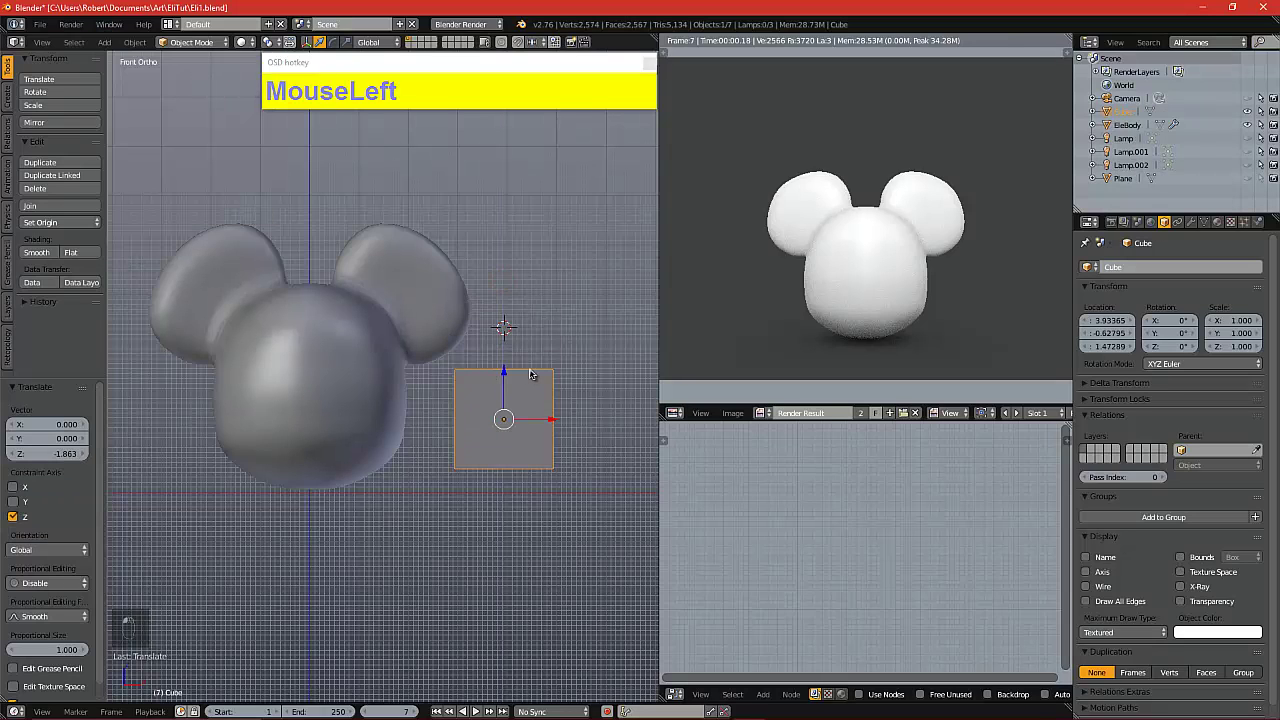
Subdivide the new cube once in Edit Mode, deselect its vertices and return to the front view
{"action": "key", "text": "Tab"}
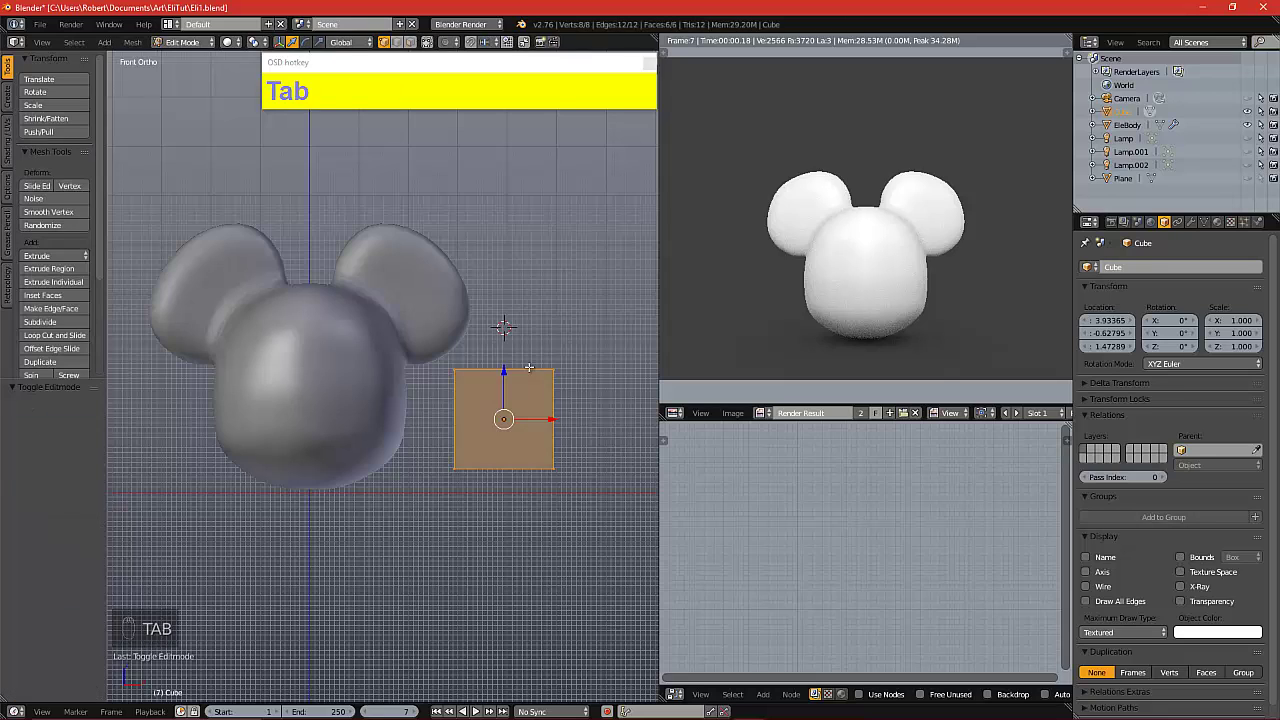
{"action": "key", "text": "w"}
{"action": "left_click", "coordinate": [522, 367]}
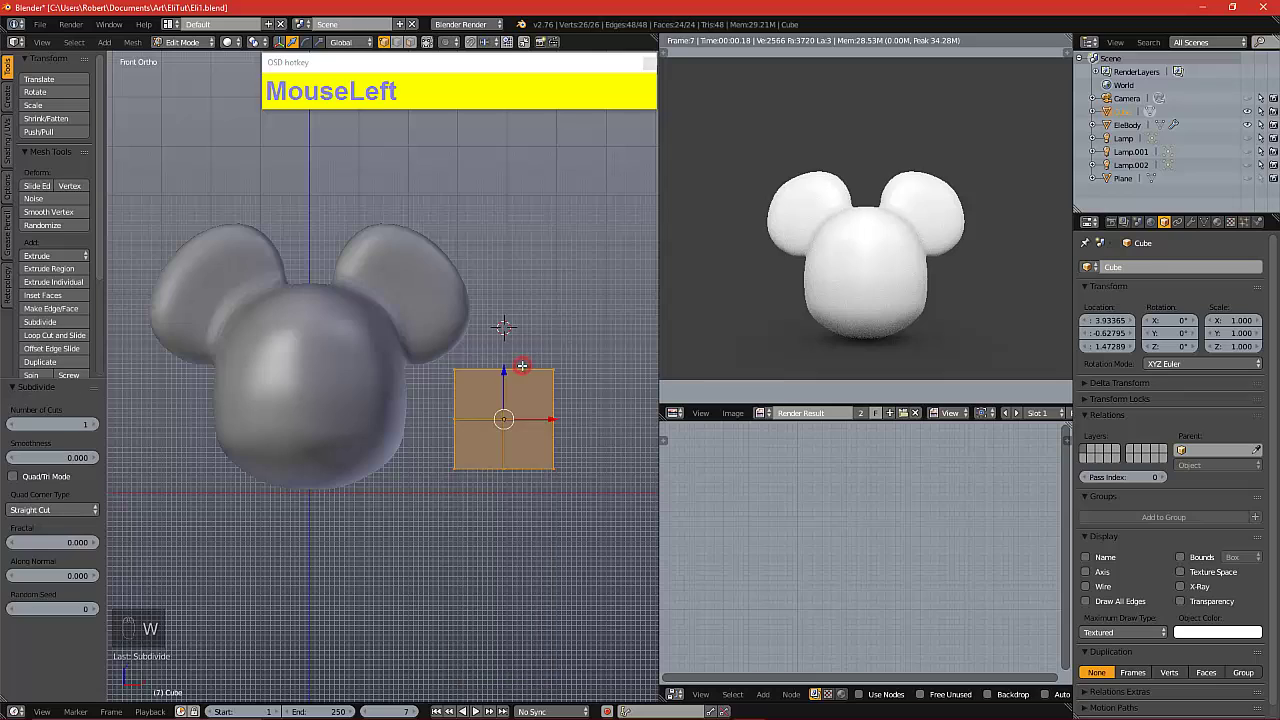
{"action": "left_click", "coordinate": [533, 354]}
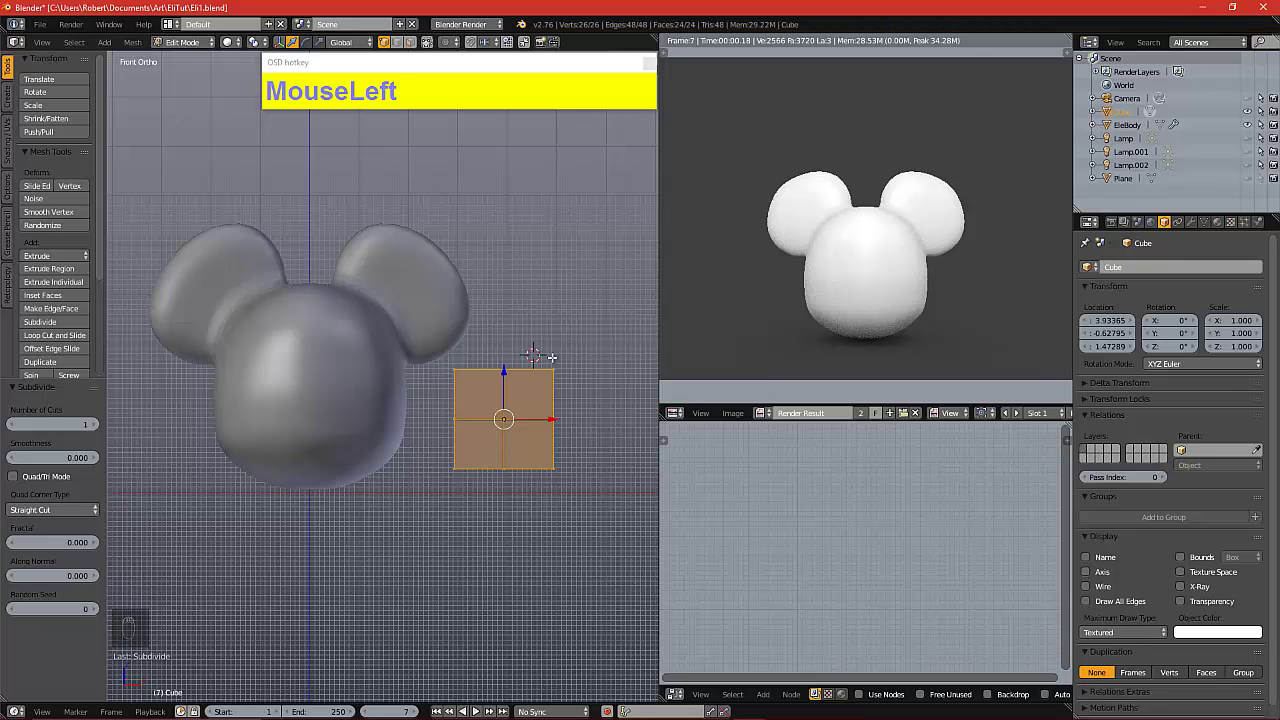
{"action": "key", "text": "a"}
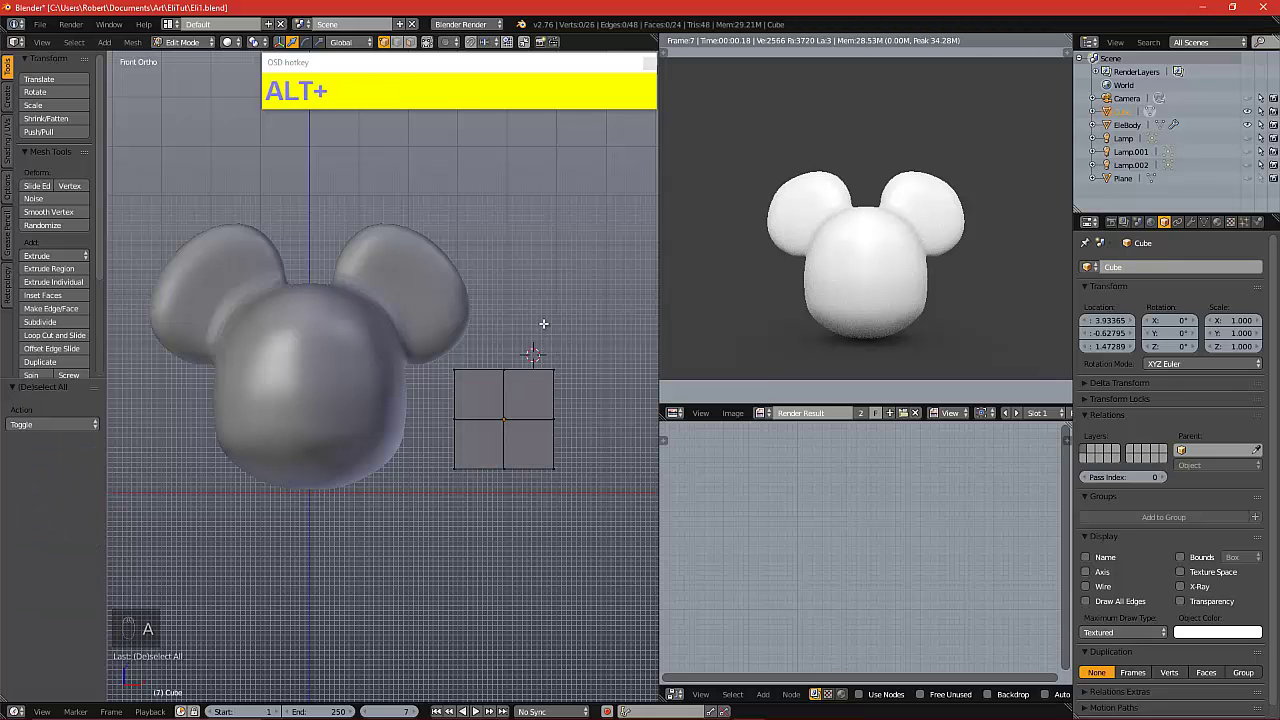
{"action": "left_click_drag", "start_coordinate": [540, 330], "coordinate": [525, 352], "text": "alt"}
{"action": "key", "text": "KP_1"}
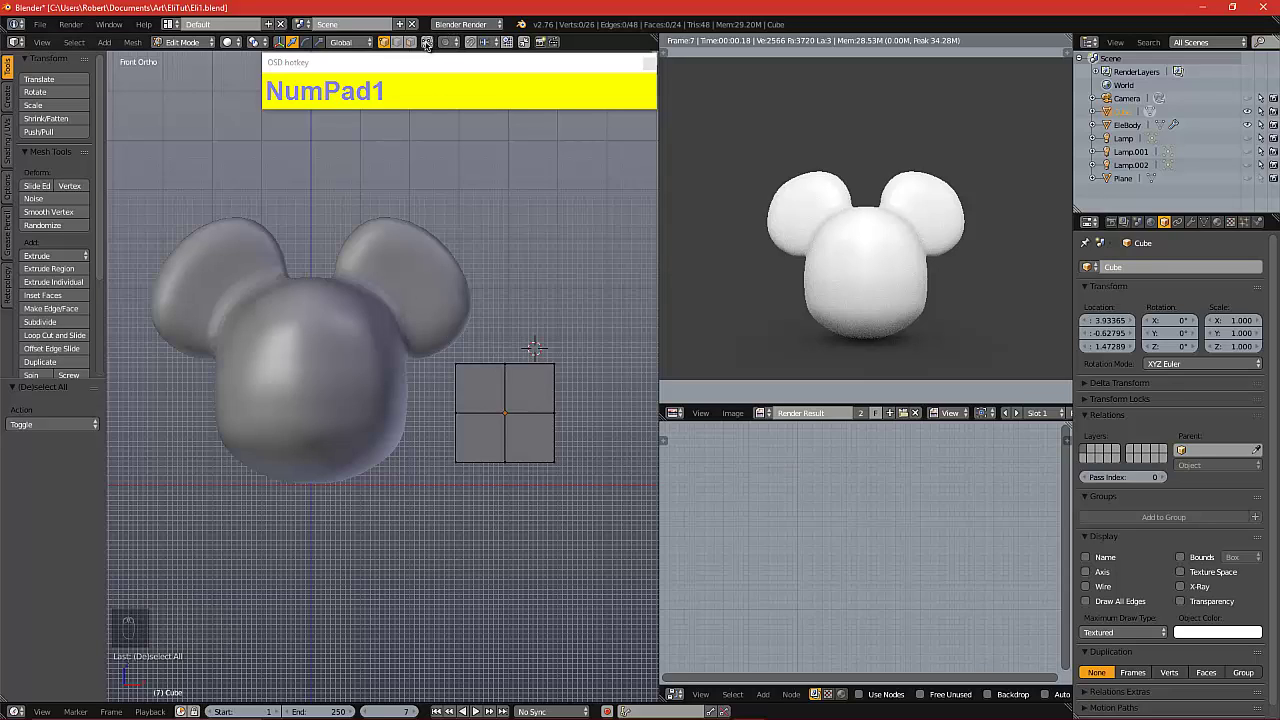
Scale the cube's column of vertices nearest the body to 0.531 and the outermost column to 1.21
{"action": "key", "text": "b"}
{"action": "left_click_drag", "start_coordinate": [434, 340], "coordinate": [493, 482]}
{"action": "key", "text": "s"}
{"action": "left_click", "coordinate": [498, 315]}
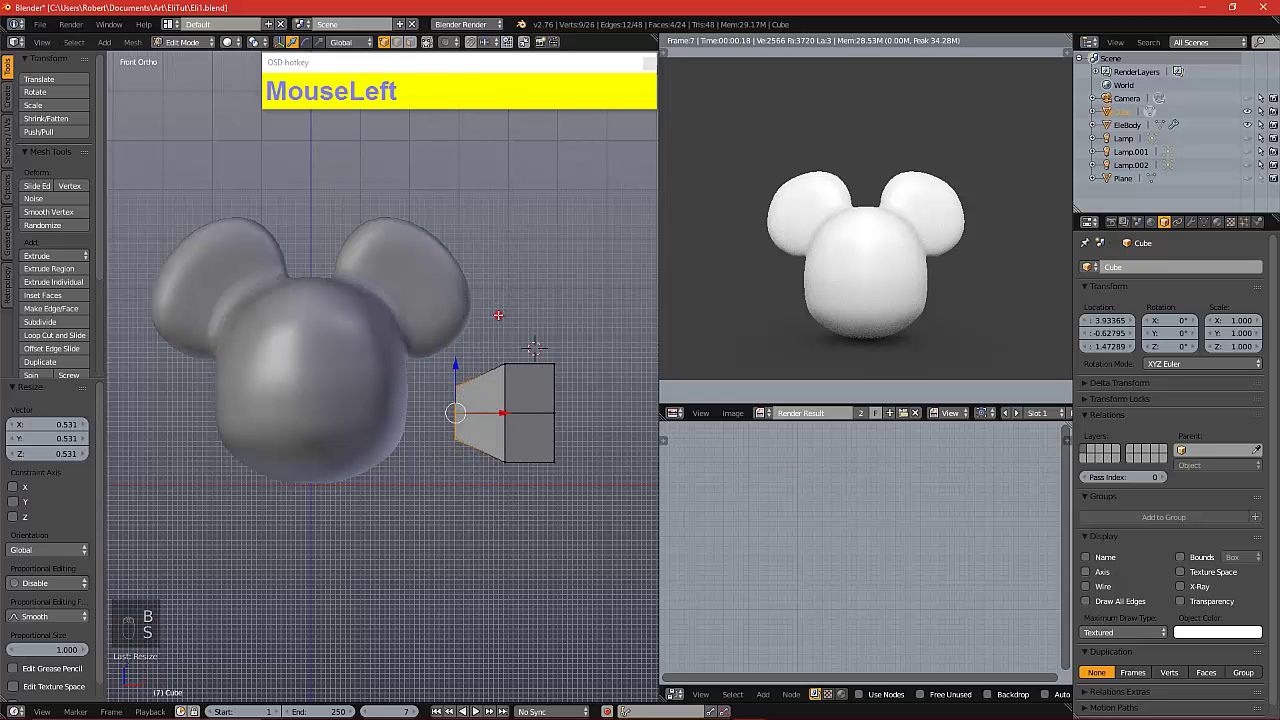
{"action": "key", "text": "a"}
{"action": "key", "text": "b"}
{"action": "left_click_drag", "start_coordinate": [518, 326], "coordinate": [610, 476]}
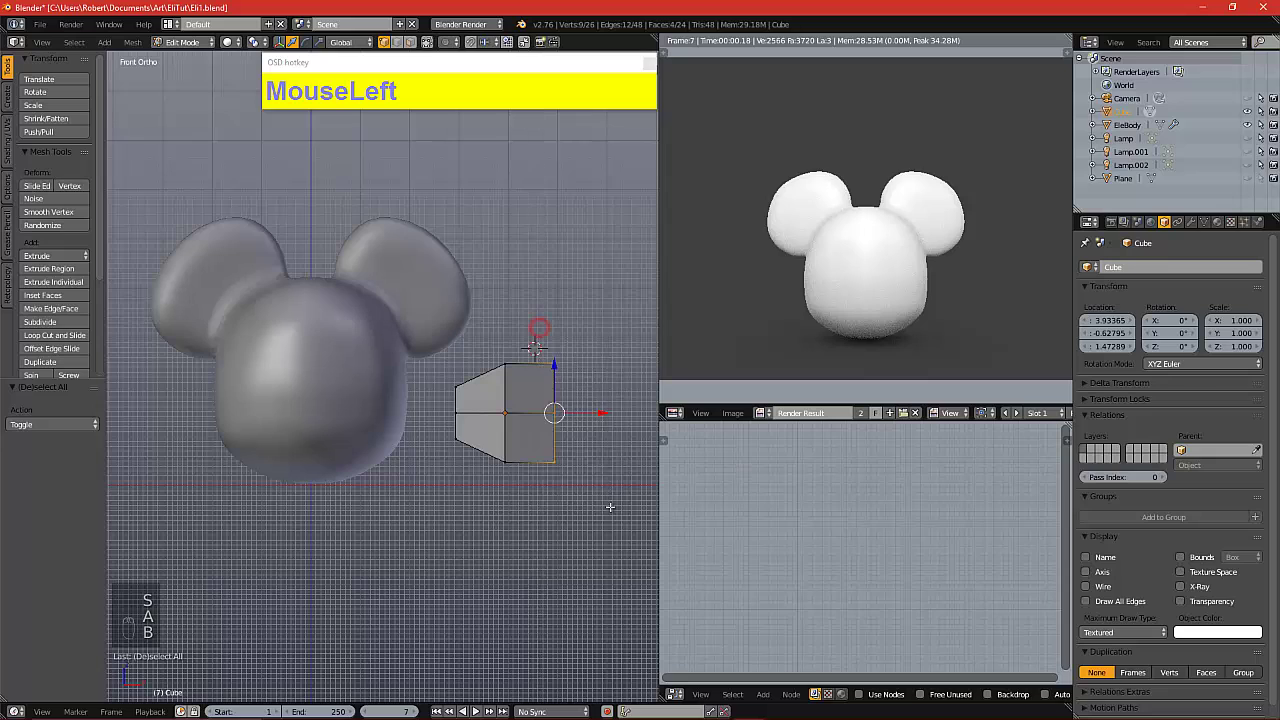
{"action": "key", "text": "s"}
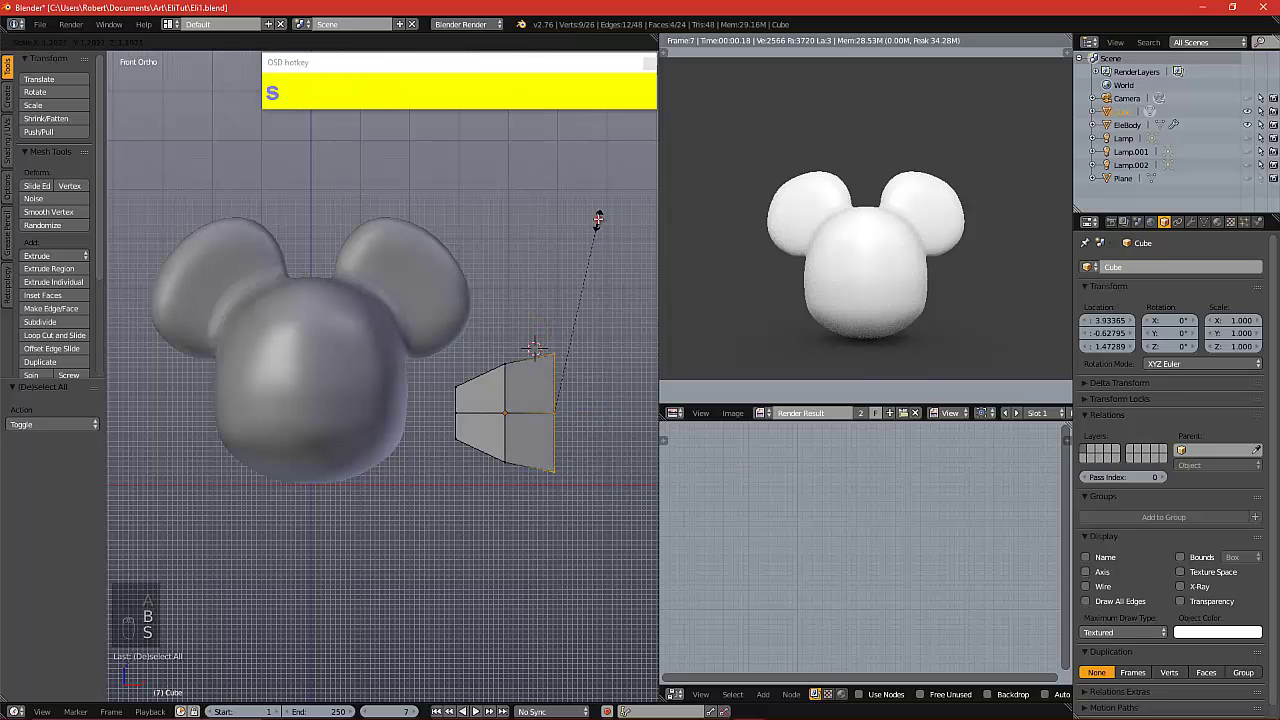
{"action": "left_click", "coordinate": [598, 219]}
Raise the outermost column of vertices and rotate it -24.75° in the front view
{"action": "key", "text": "g"}
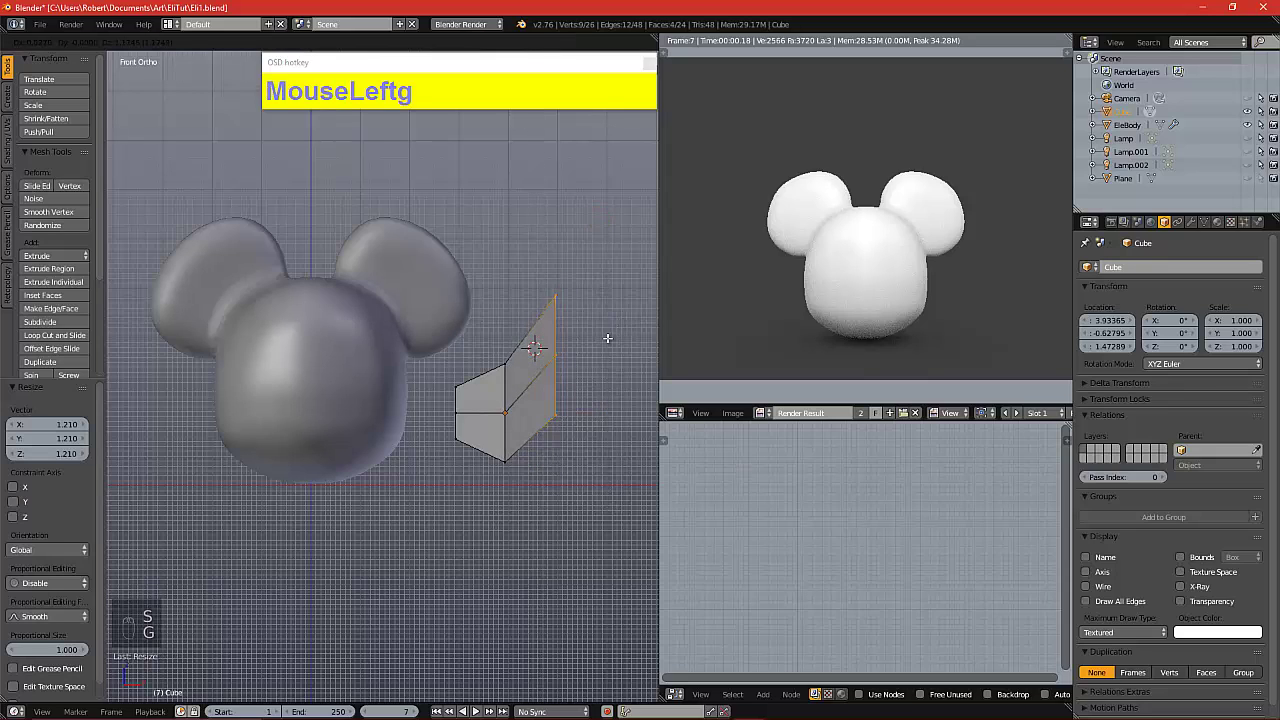
{"action": "left_click", "coordinate": [607, 339]}
{"action": "key", "text": "r"}
{"action": "left_click", "coordinate": [583, 308]}
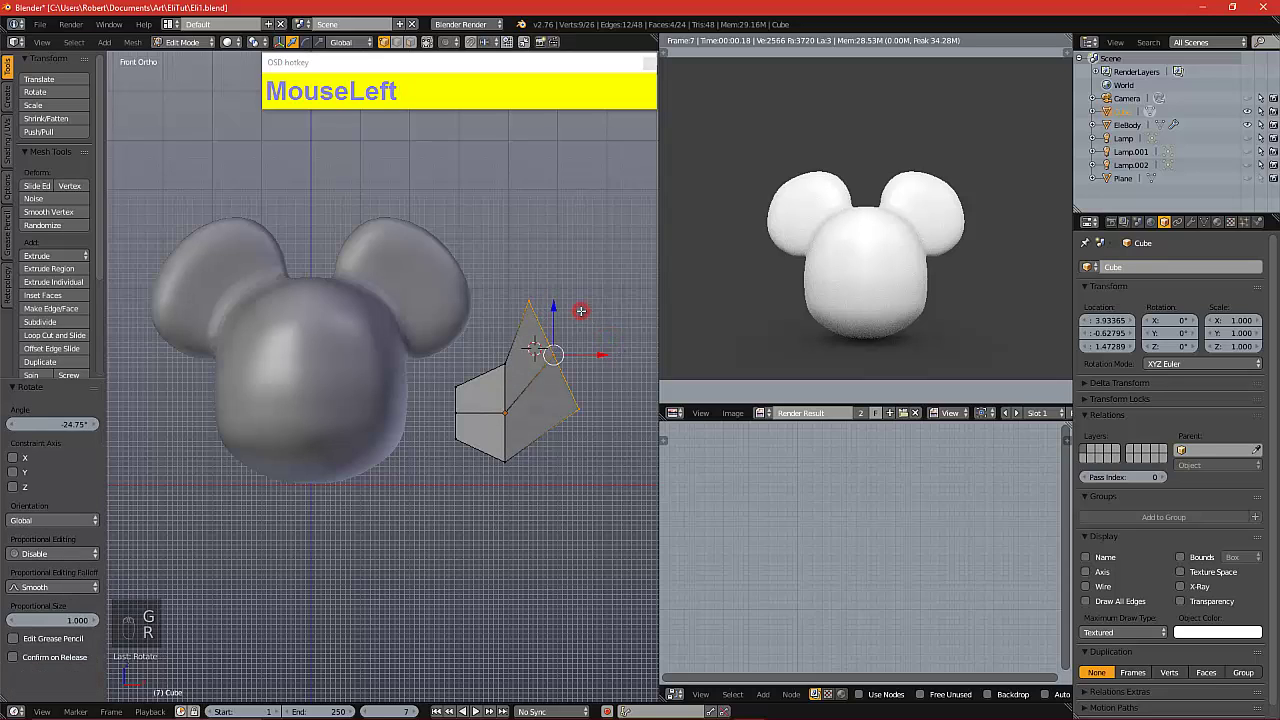
Rotate the middle column of vertices -18.712° and move it up to smooth the bend, leaving nothing selected
{"action": "key", "text": "a"}
{"action": "key", "text": "b"}
{"action": "left_click_drag", "start_coordinate": [486, 348], "coordinate": [530, 470]}
{"action": "key", "text": "r"}
{"action": "left_click", "coordinate": [488, 253]}
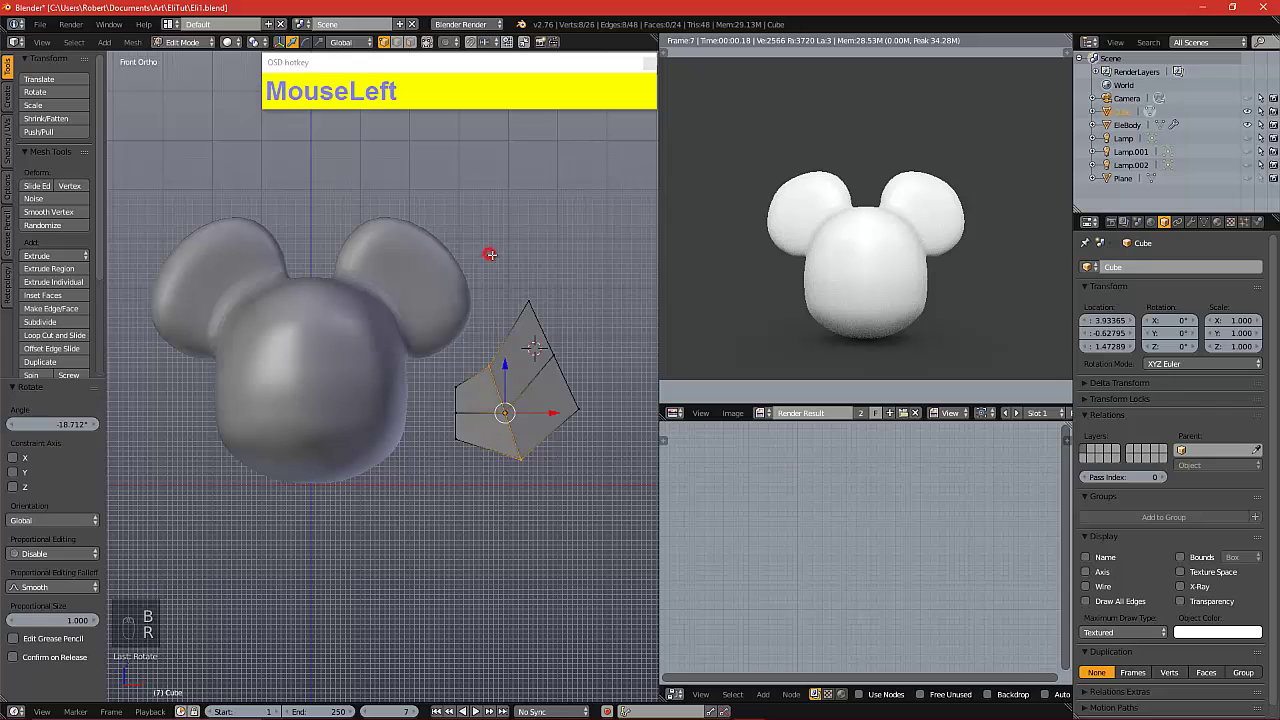
{"action": "key", "text": "g"}
{"action": "left_click", "coordinate": [493, 229]}
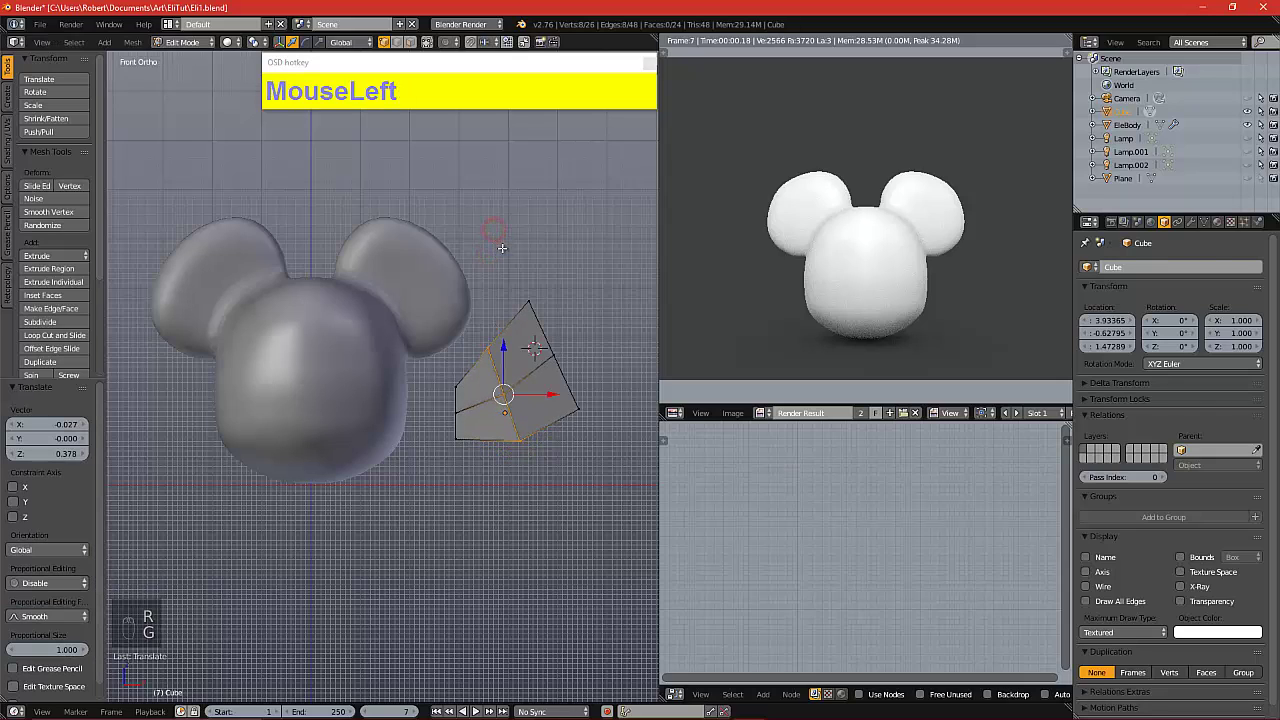
{"action": "key", "text": "g"}
{"action": "left_click", "coordinate": [515, 276]}
{"action": "key", "text": "a"}
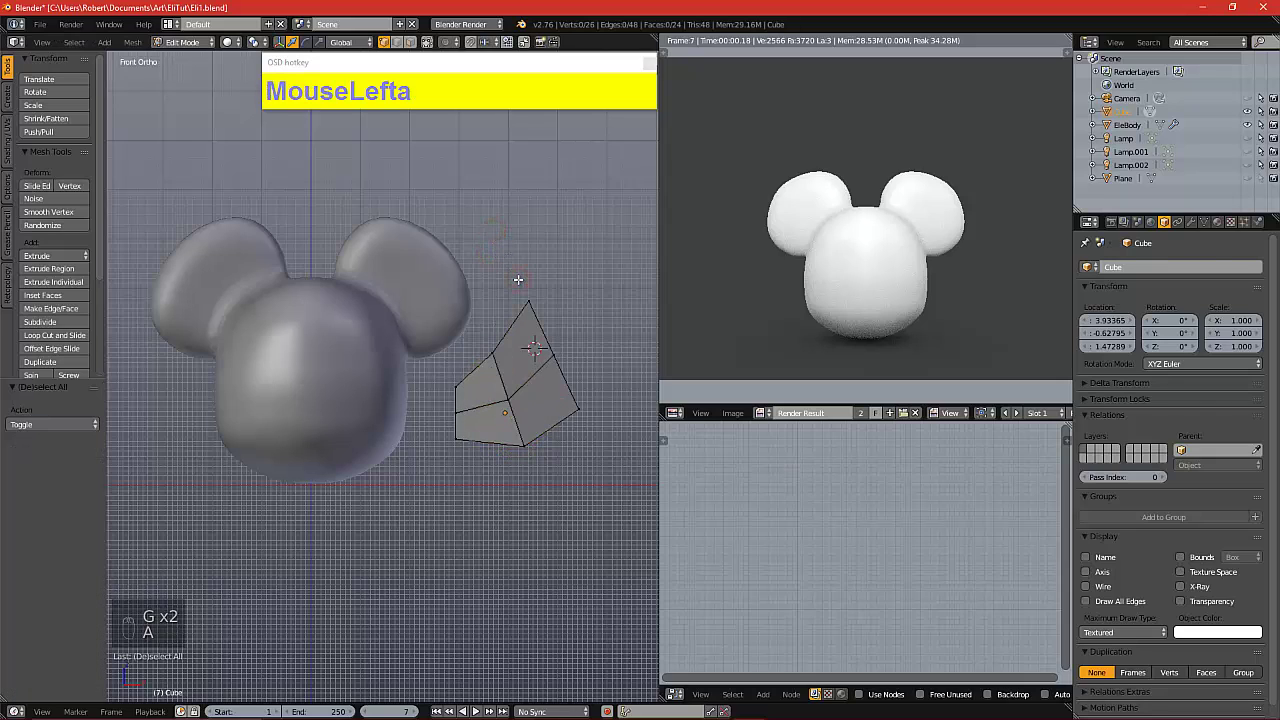
Add a Subdivision Surface modifier with view level 2 to the arm and give the arm smooth shading in Object Mode
{"action": "left_click", "coordinate": [1190, 222]}
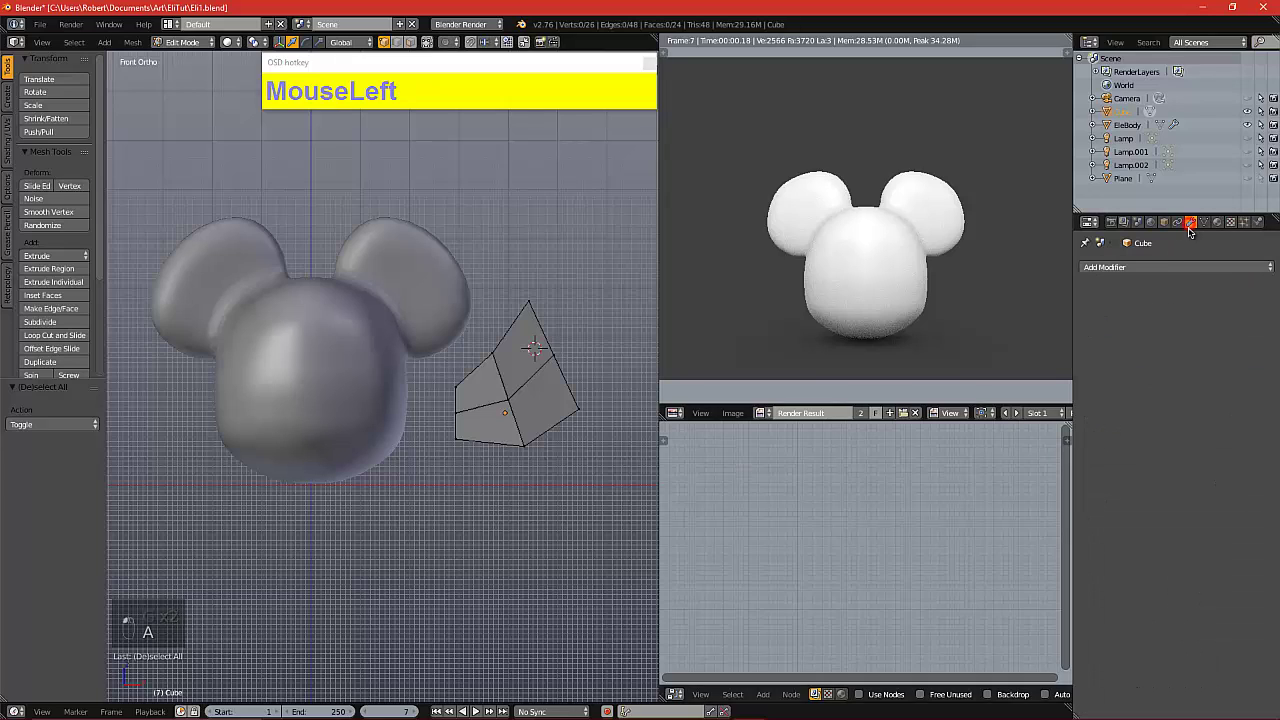
{"action": "left_click", "coordinate": [1166, 267]}
{"action": "left_click", "coordinate": [1024, 489]}
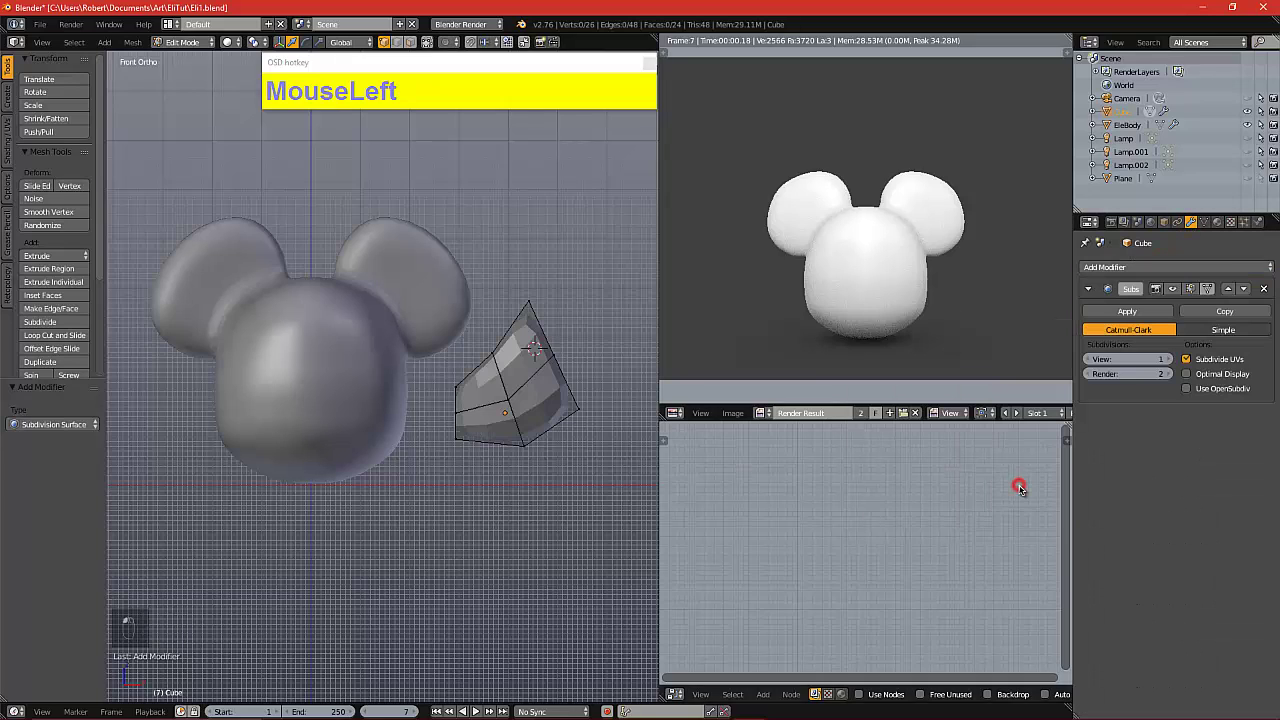
{"action": "left_click", "coordinate": [1169, 359]}
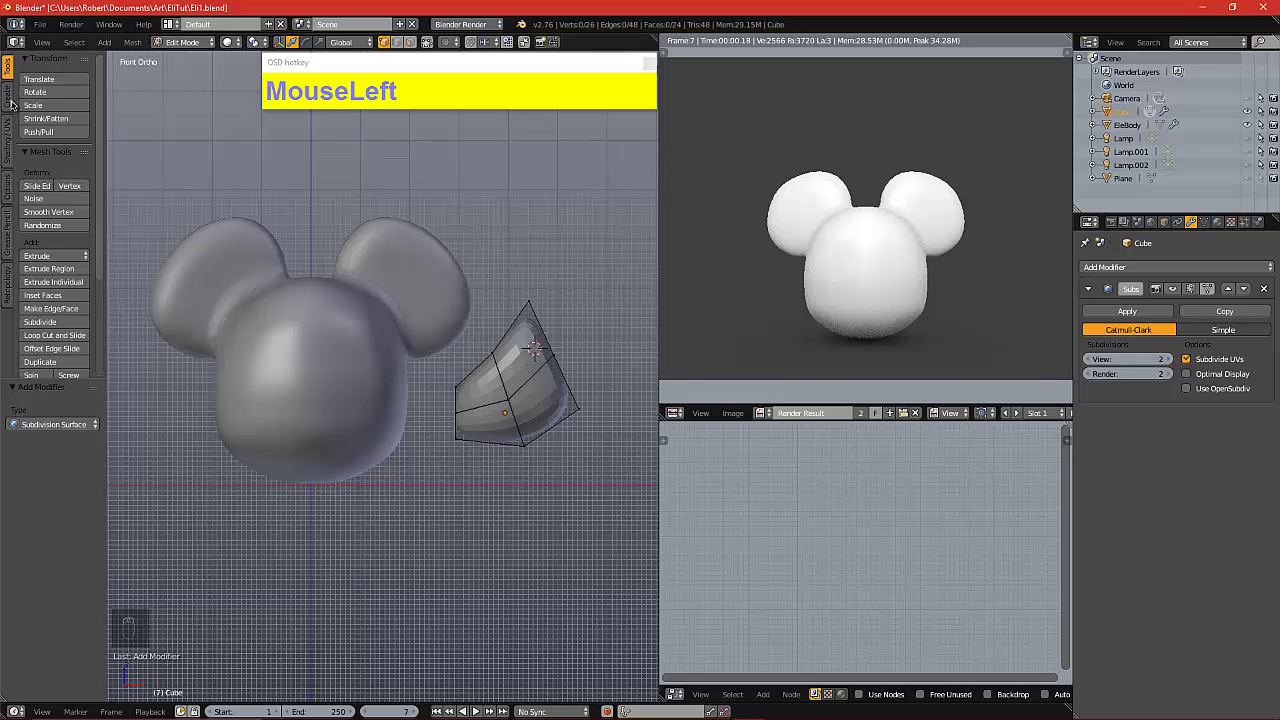
{"action": "key", "text": "Tab"}
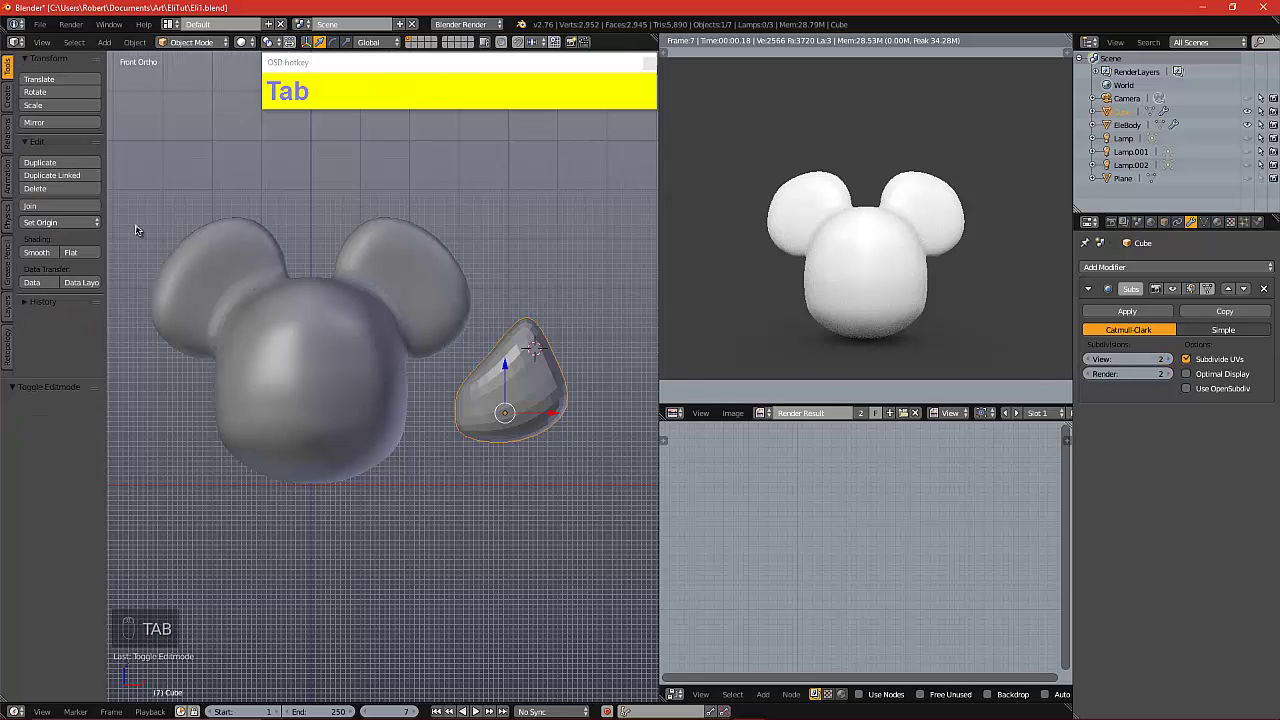
{"action": "left_click", "coordinate": [40, 253]}
Move the middle vertices of the arm's outer end 0.284 along X and 0.122 along Z, and leave Edit Mode
{"action": "key", "text": "Tab"}
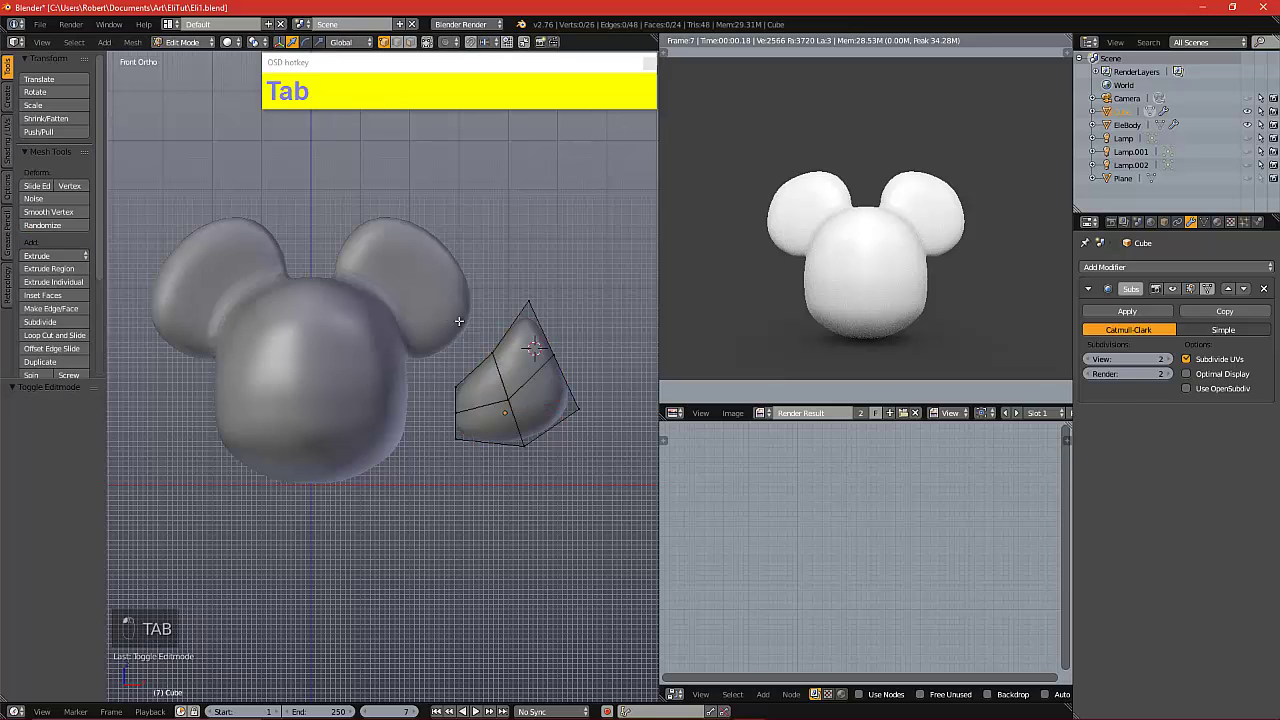
{"action": "key", "text": "b"}
{"action": "key", "text": "b"}
{"action": "left_click_drag", "start_coordinate": [544, 338], "coordinate": [588, 380]}
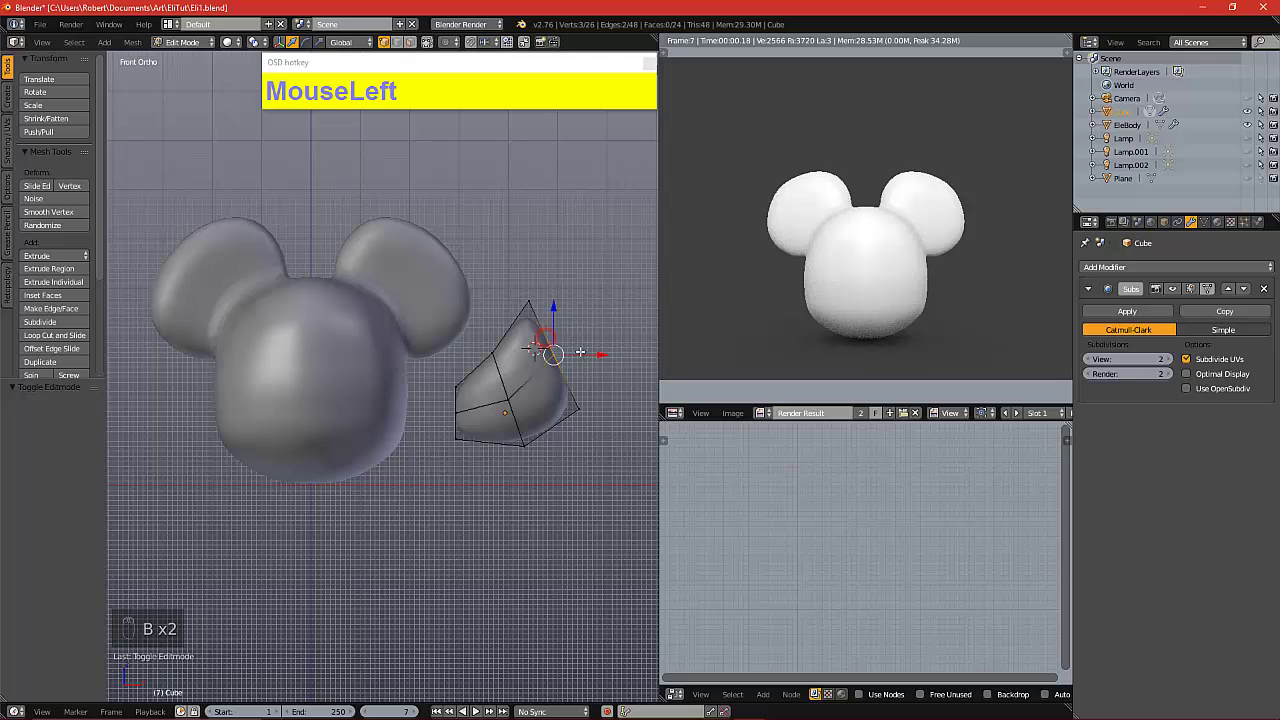
{"action": "key", "text": "g"}
{"action": "left_click", "coordinate": [589, 319]}
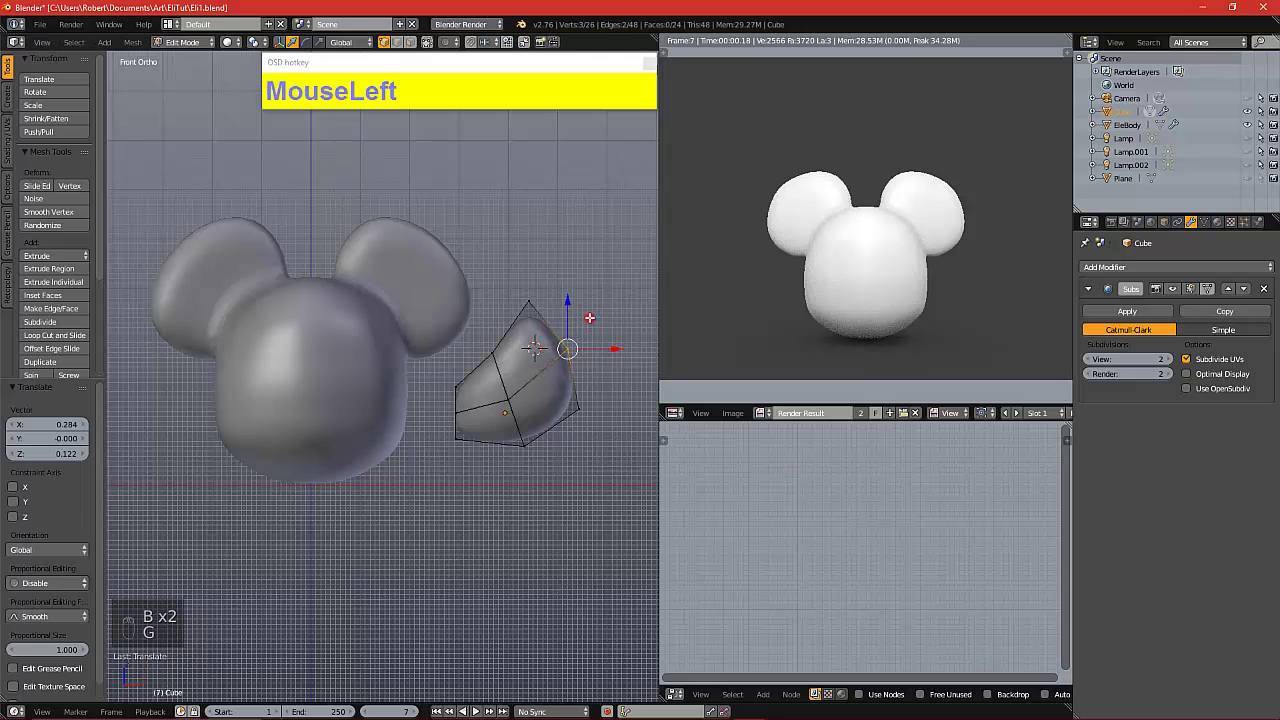
{"action": "key", "text": "a"}
{"action": "left_click_drag", "start_coordinate": [590, 390], "coordinate": [514, 396], "text": "alt"}
{"action": "key", "text": "KP_1"}
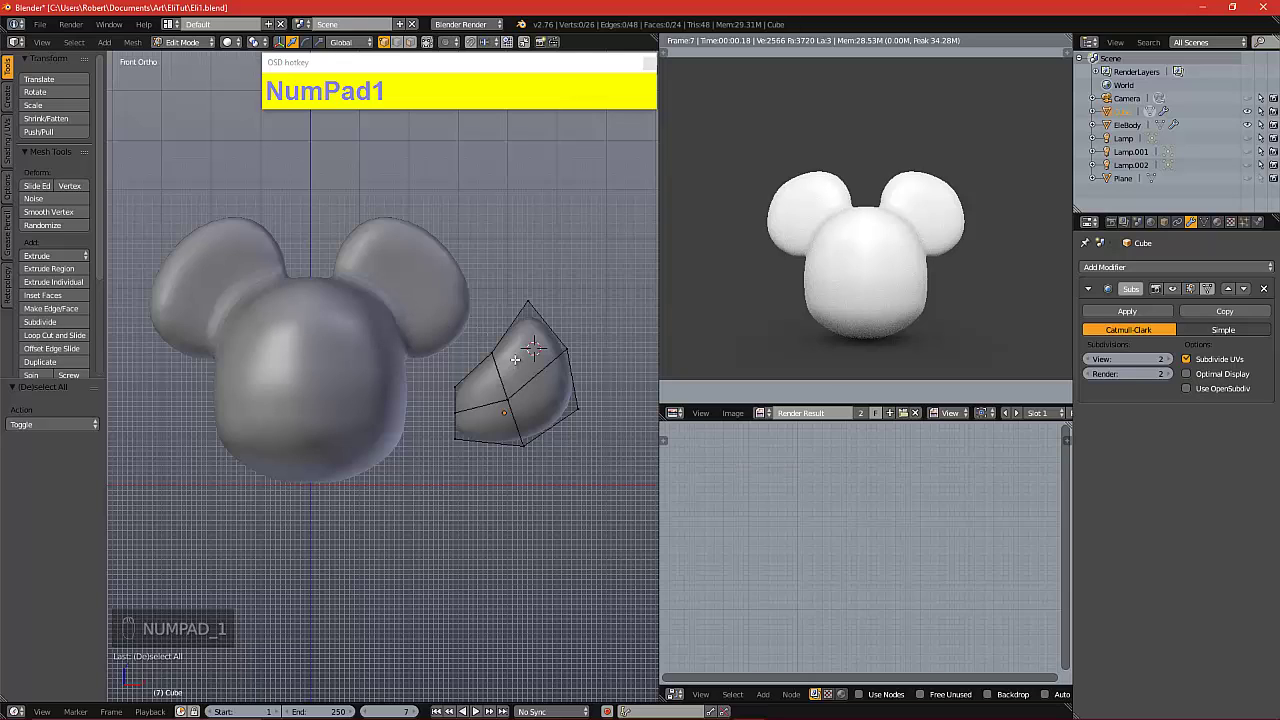
{"action": "key", "text": "Tab"}
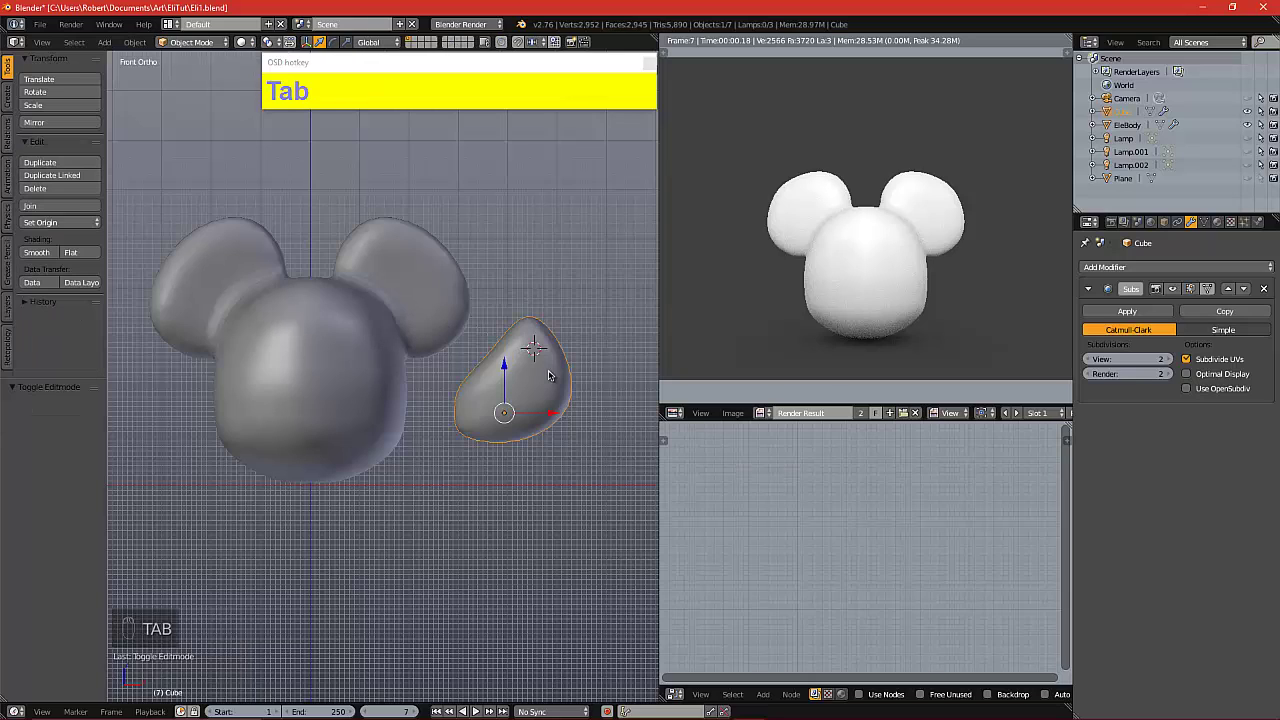
Move the arm -1.404 along X toward the body and 0.635 along Y to center it in the side view
{"action": "left_click_drag", "start_coordinate": [554, 402], "coordinate": [485, 410]}
{"action": "key", "text": "KP_3"}
{"action": "left_click", "coordinate": [388, 401]}
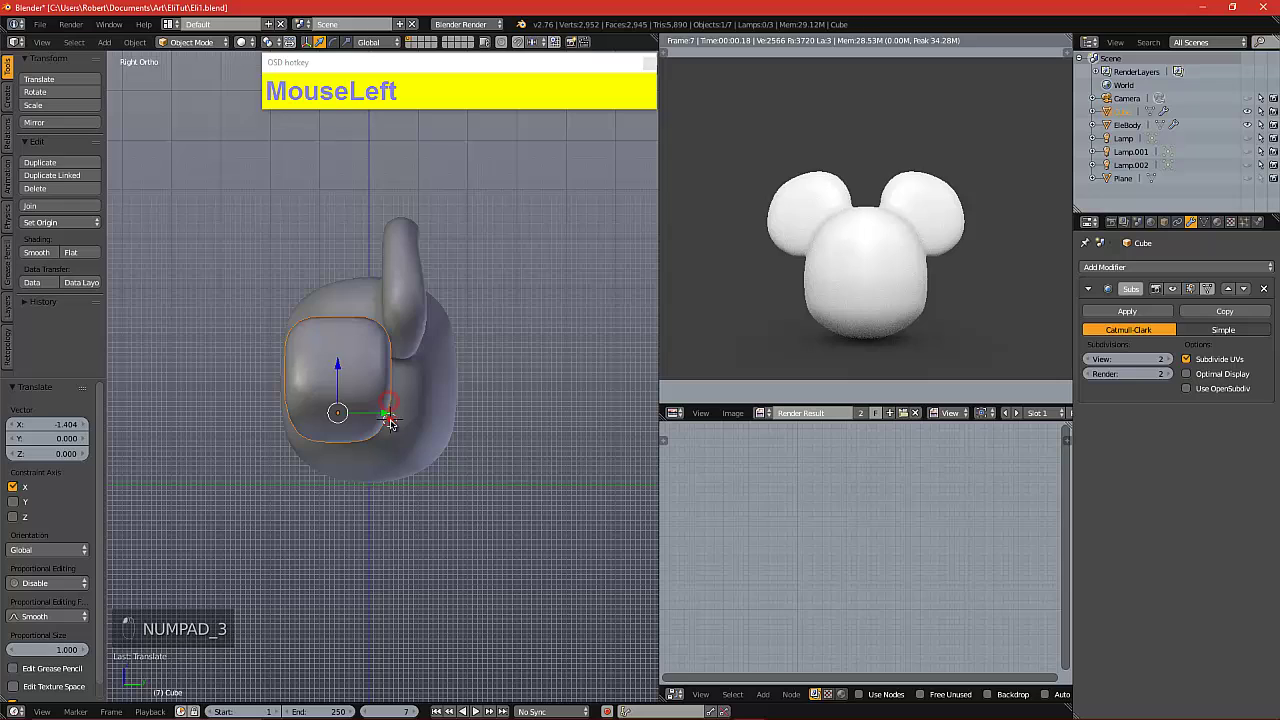
Scale the arm to 0.645 along Y and uniformly to 0.615
{"action": "key", "text": "s"}
{"action": "key", "text": "y"}
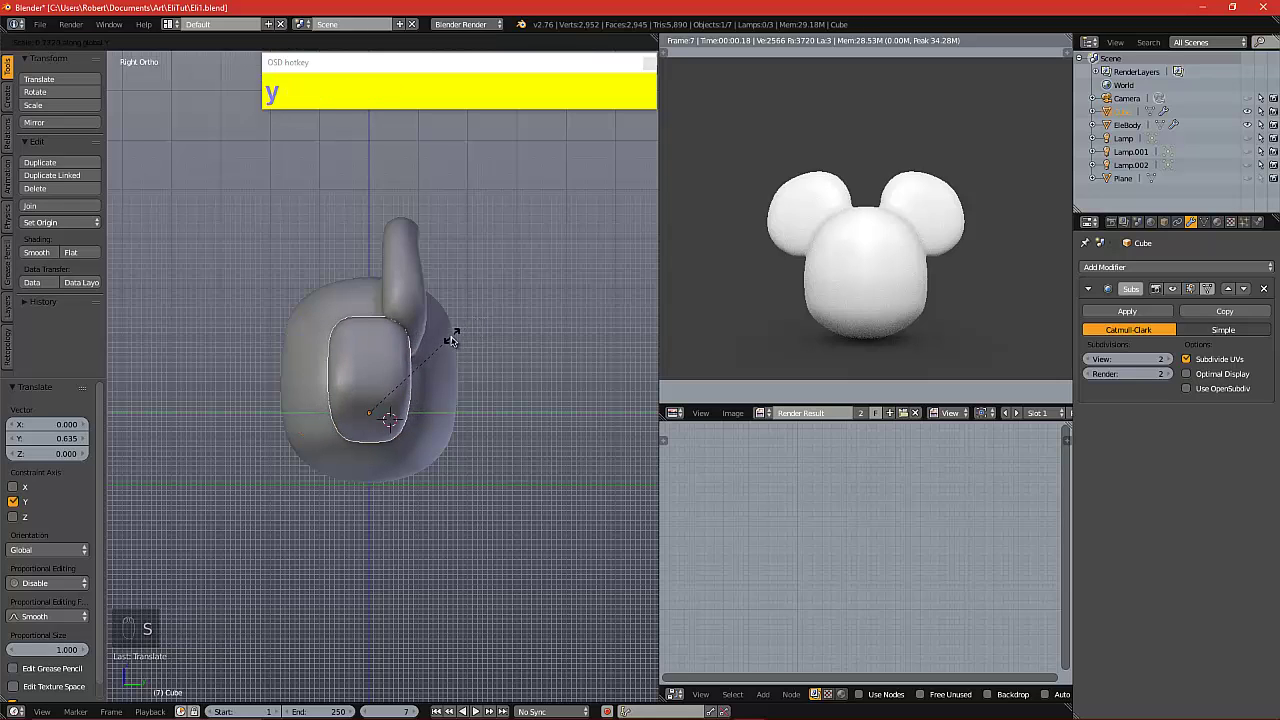
{"action": "left_click", "coordinate": [431, 343]}
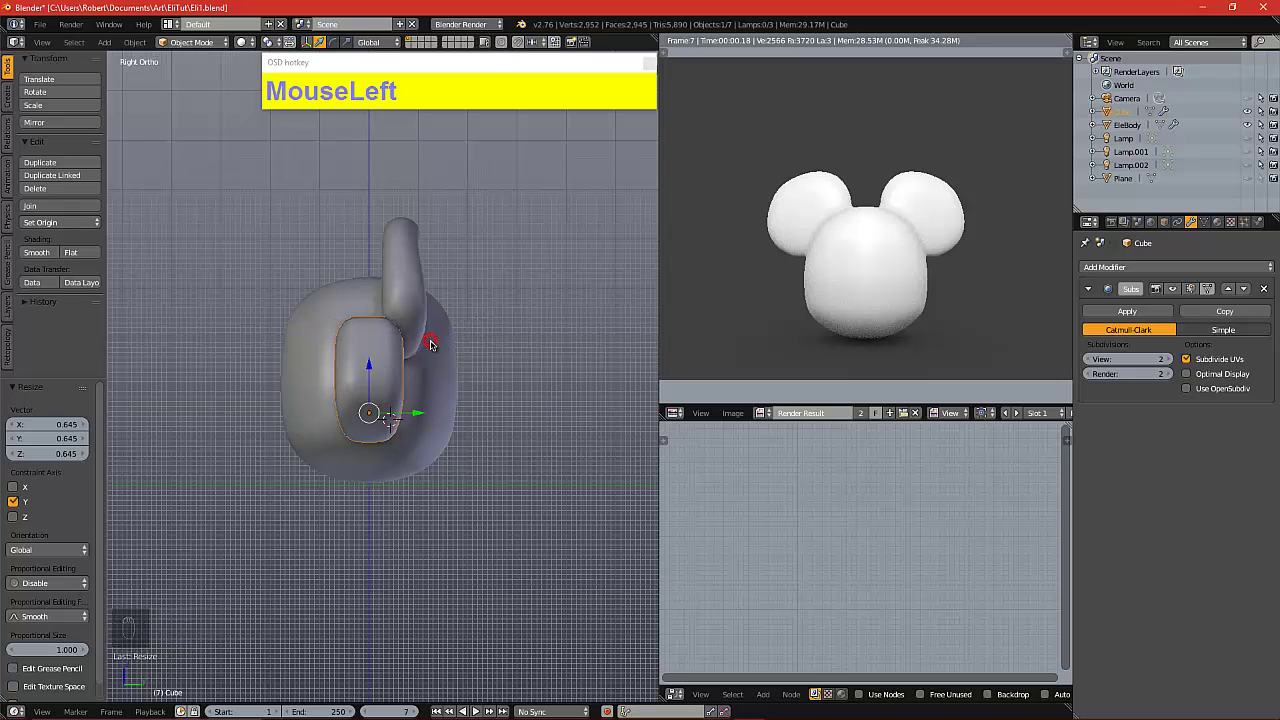
{"action": "key", "text": "KP_1"}
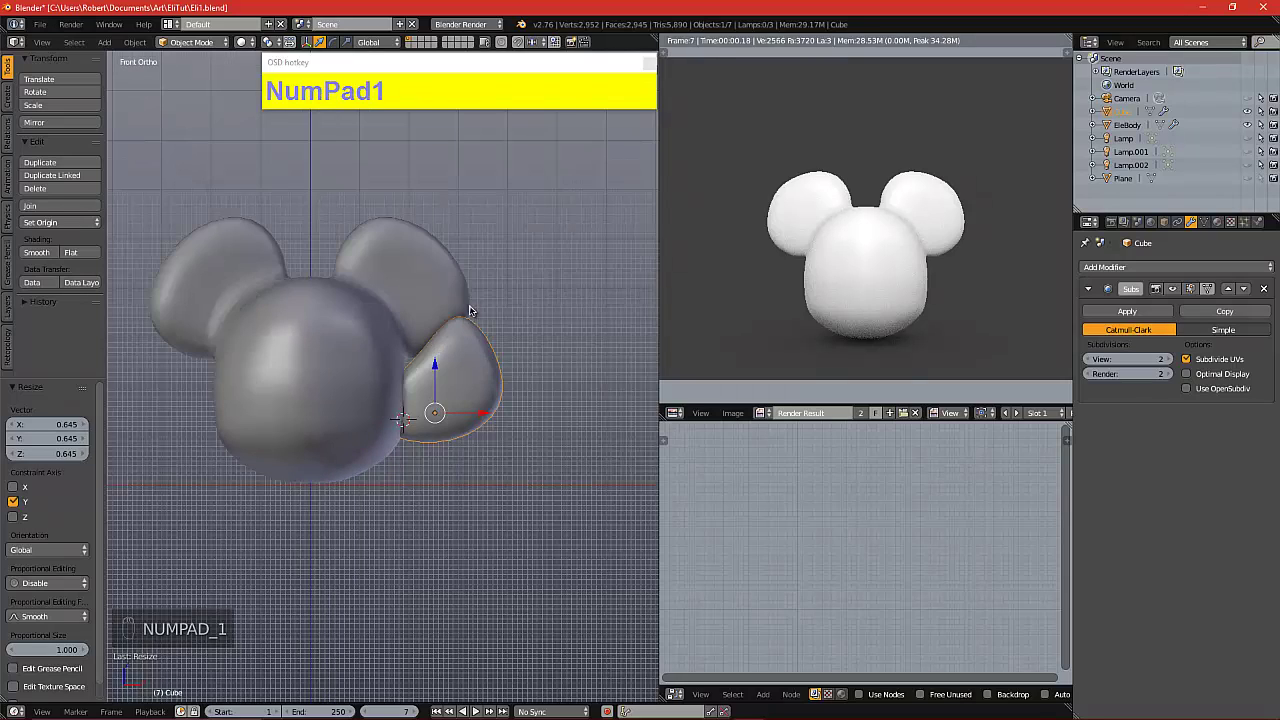
{"action": "key", "text": "s"}
{"action": "left_click", "coordinate": [452, 312]}
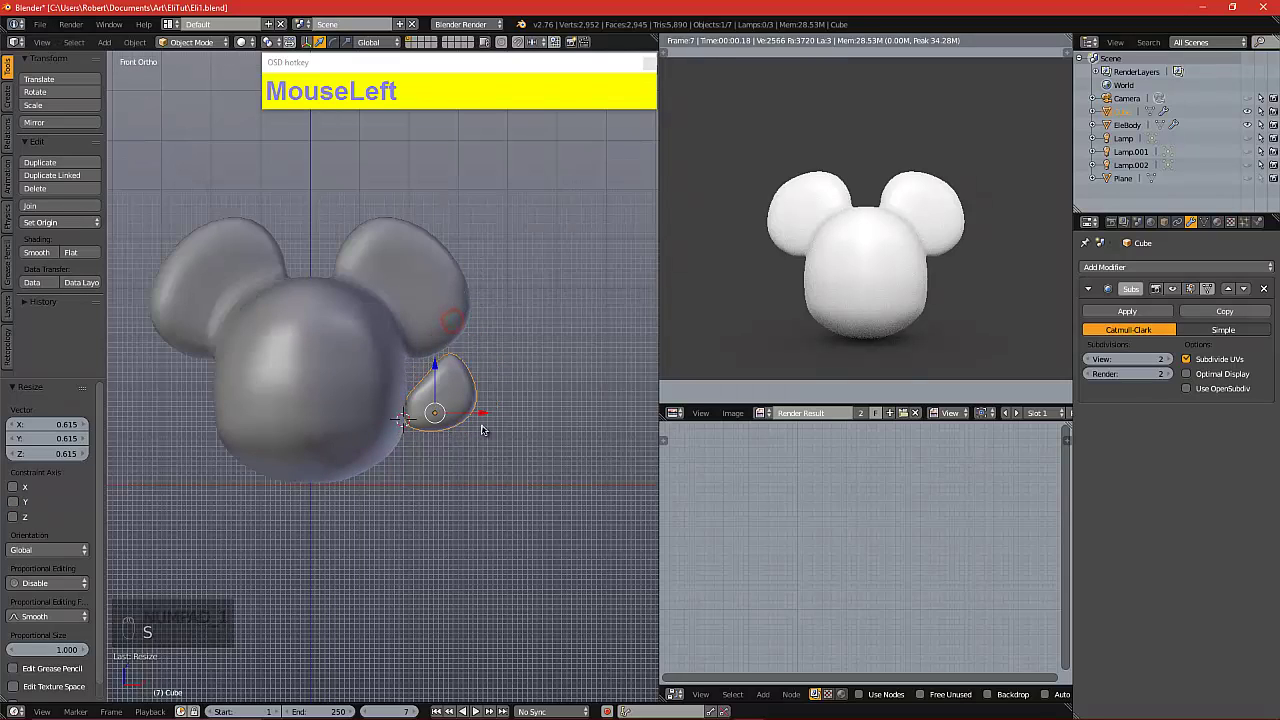
Rotate the arm 6.403° and move it -0.243 along X against the body, and render the scene
{"action": "key", "text": "r"}
{"action": "left_click", "coordinate": [487, 354]}
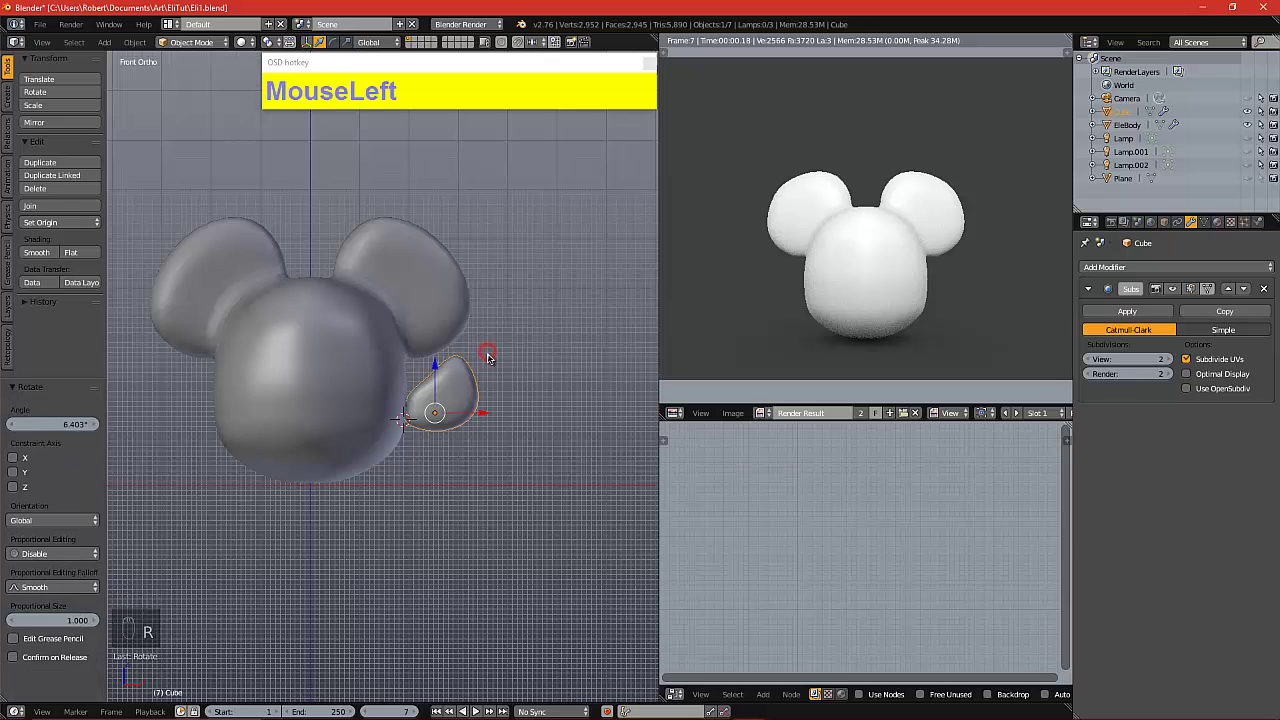
{"action": "left_click_drag", "start_coordinate": [473, 413], "coordinate": [463, 418]}
{"action": "key", "text": "F12"}
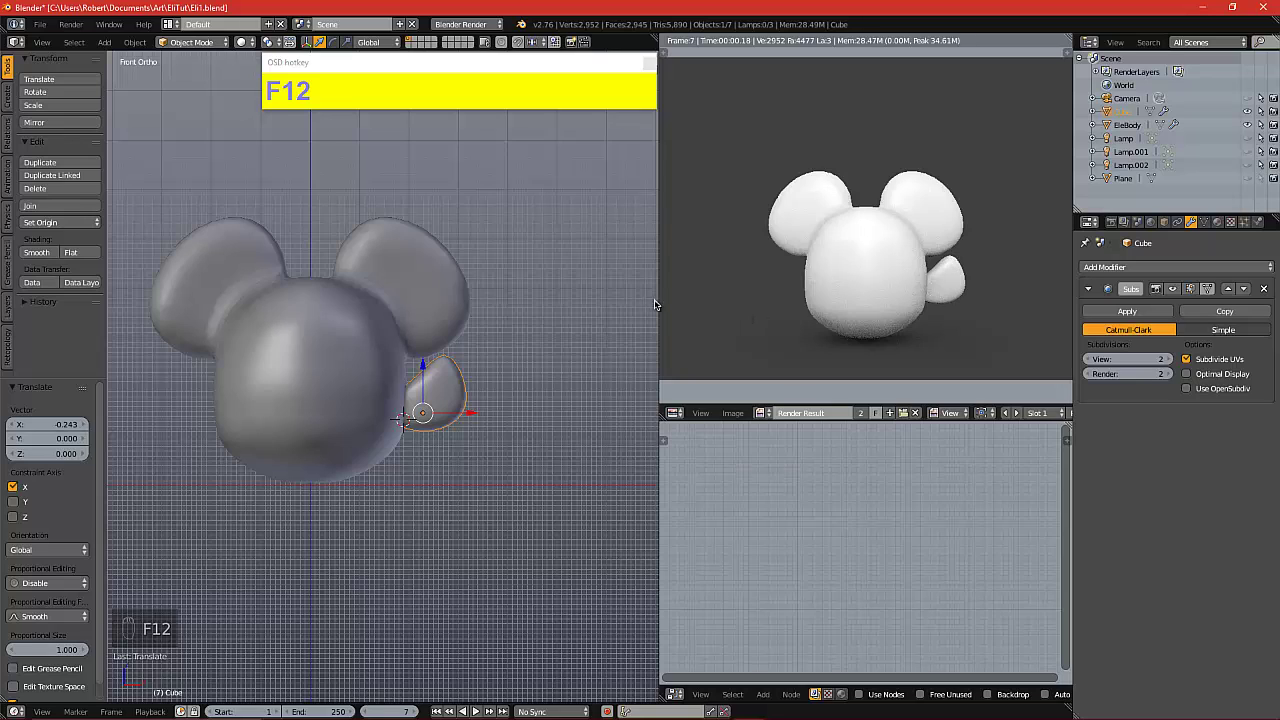
Select the body and arm together, raise them along Z to leave room for legs, and deselect them
{"action": "key", "text": "b"}
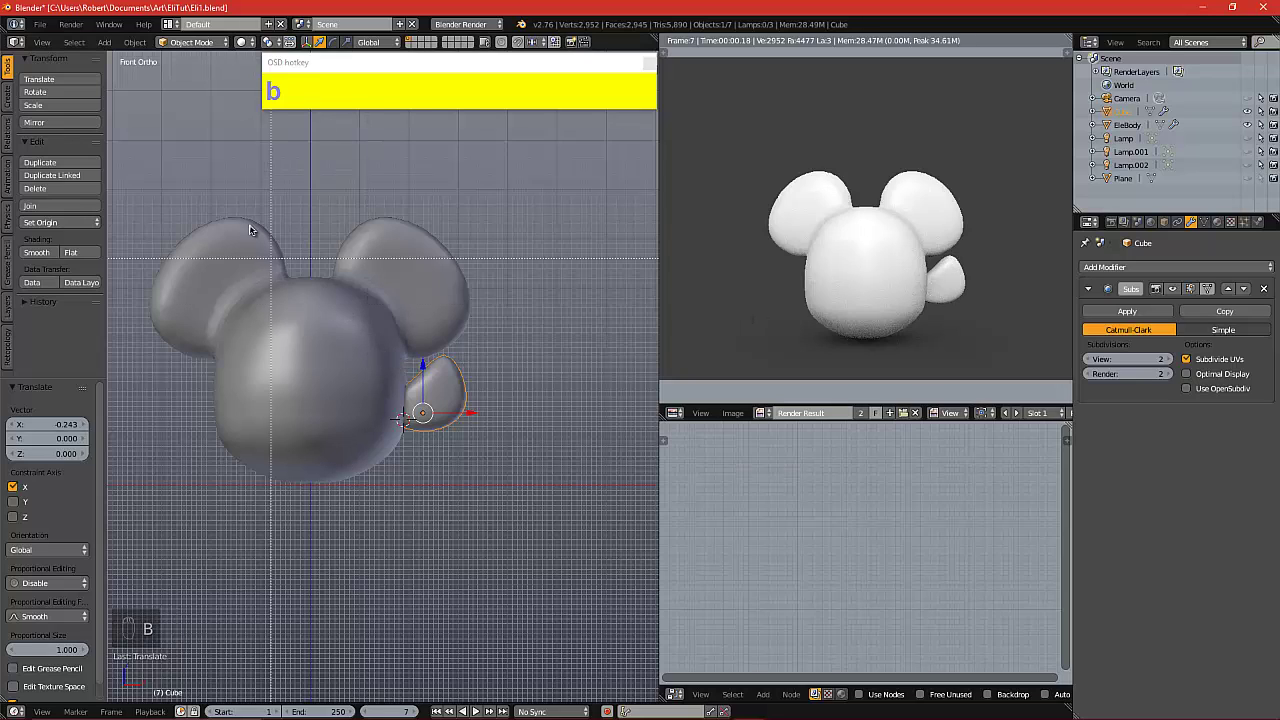
{"action": "mouse_move", "coordinate": [211, 200]}
{"action": "left_mouse_down"}
{"action": "mouse_move", "coordinate": [466, 395]}
{"action": "mouse_move", "coordinate": [480, 420]}
{"action": "left_mouse_up"}
{"action": "left_click_drag", "start_coordinate": [366, 355], "coordinate": [374, 278]}
{"action": "key", "text": "a"}
Duplicate the arm and place the copy below it, offset -0.554 along X and -2.214 along Z
{"action": "right_click", "coordinate": [461, 333]}
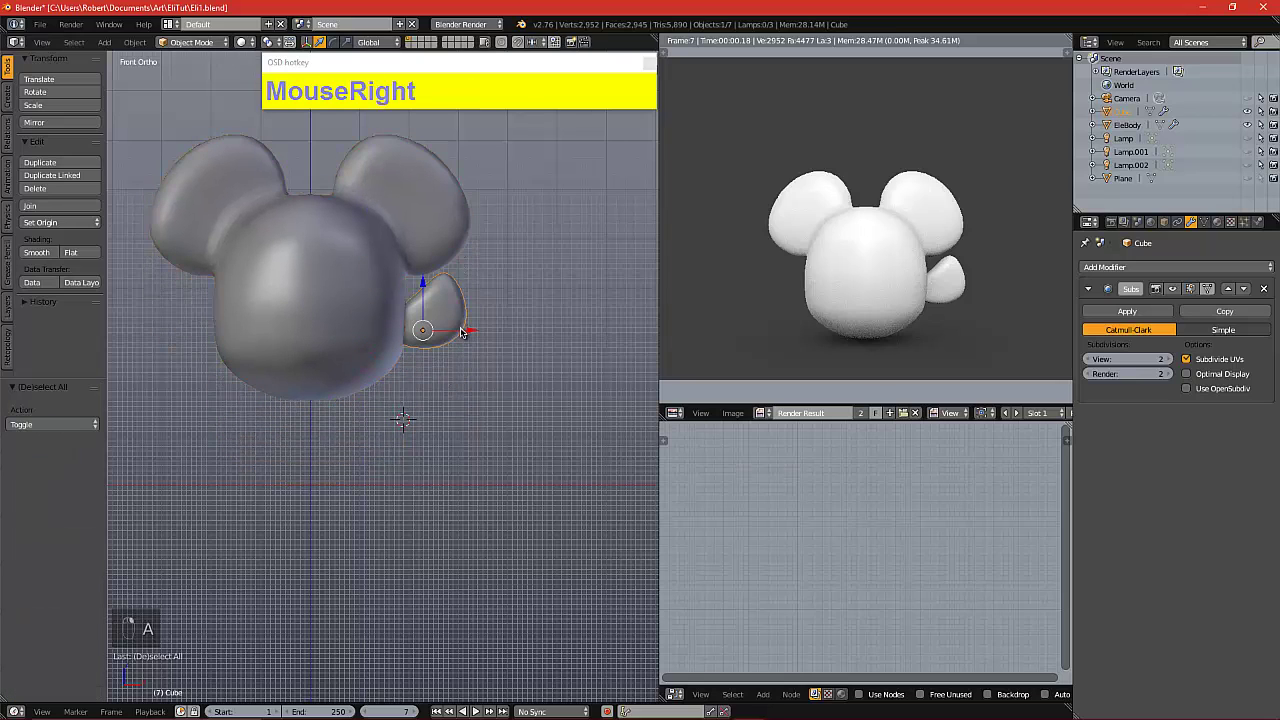
{"action": "key", "text": "shift+d"}
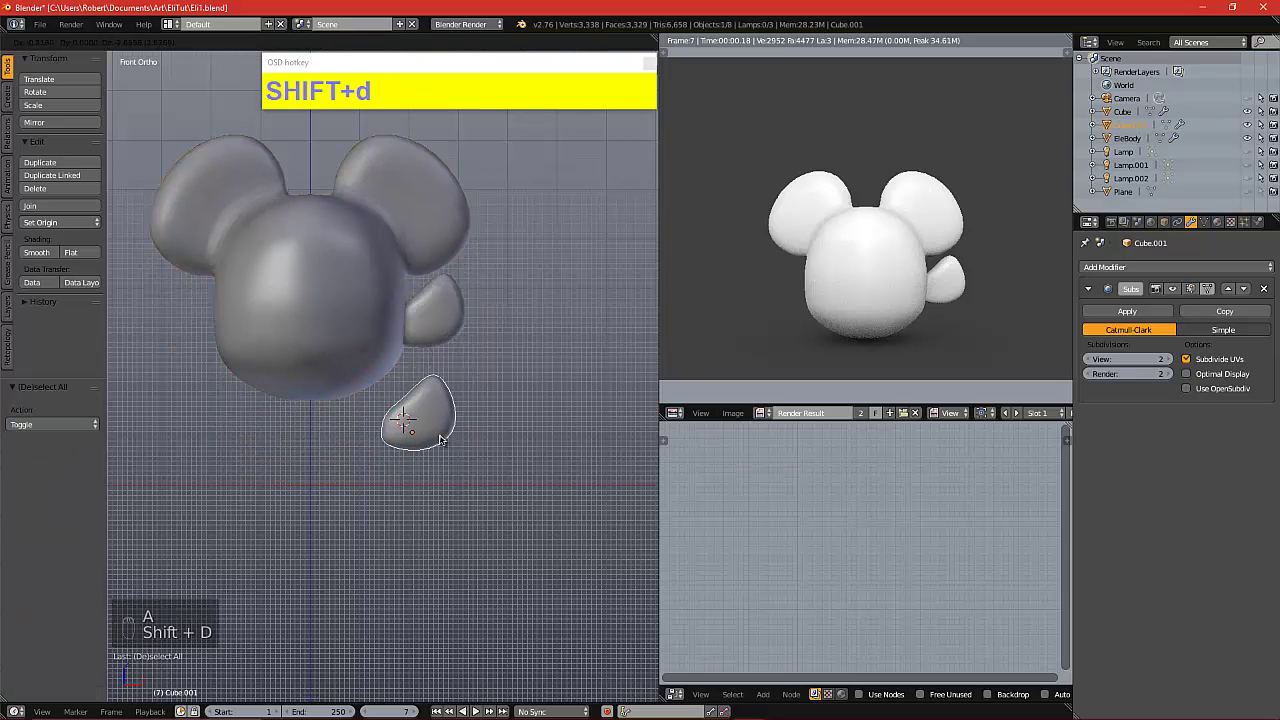
{"action": "left_click", "coordinate": [425, 440]}
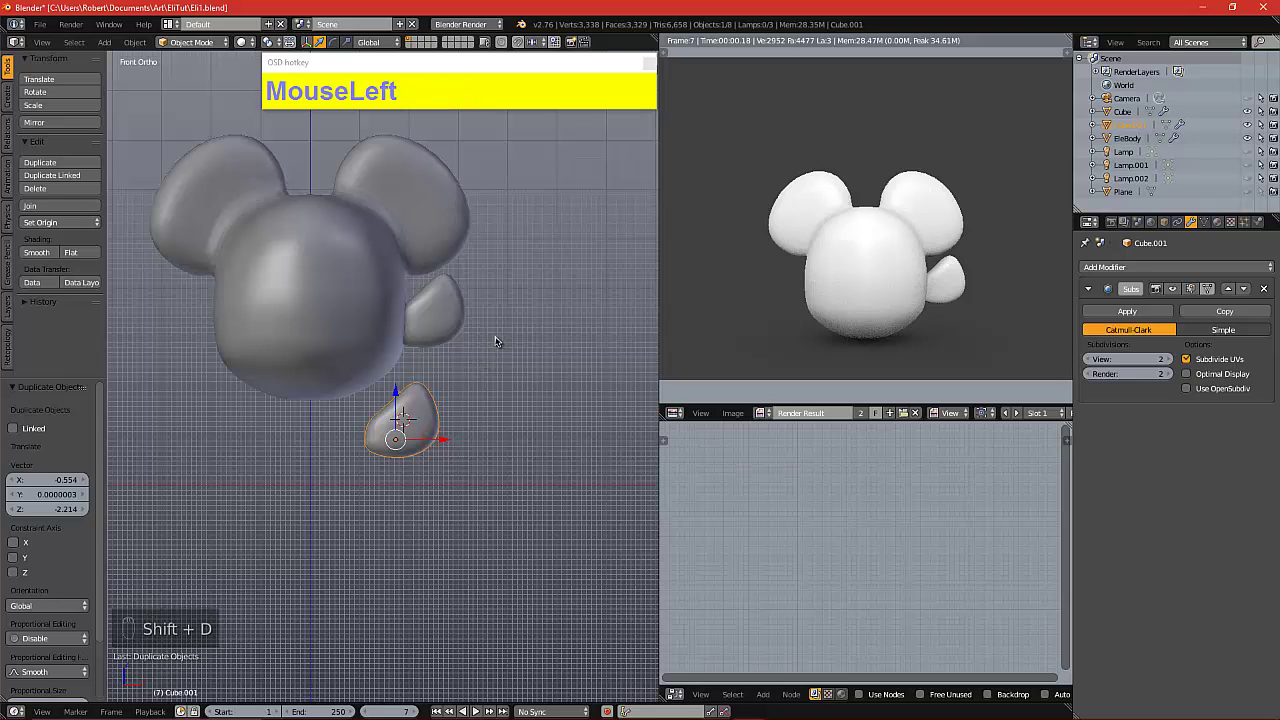
Rotate the duplicate 114.974° and move it -1.445 along X and 0.689 along Z under the body as a leg
{"action": "key", "text": "r"}
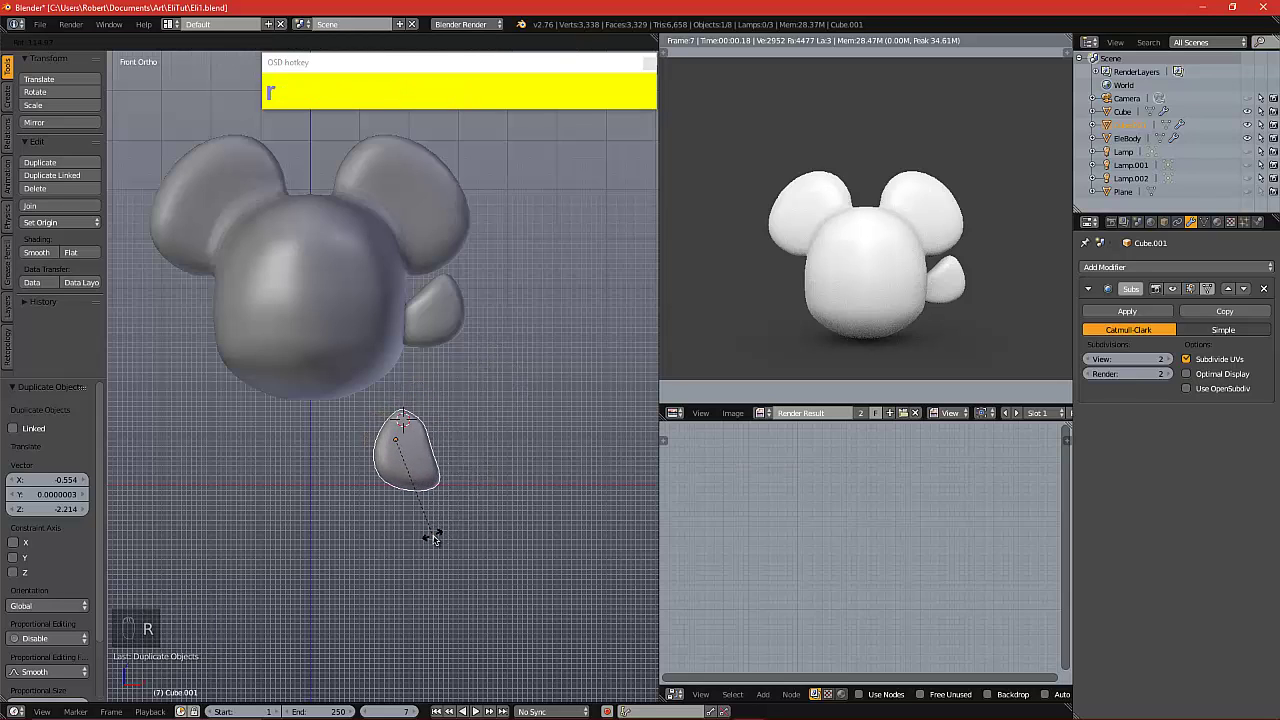
{"action": "left_click", "coordinate": [433, 539]}
{"action": "key", "text": "g"}
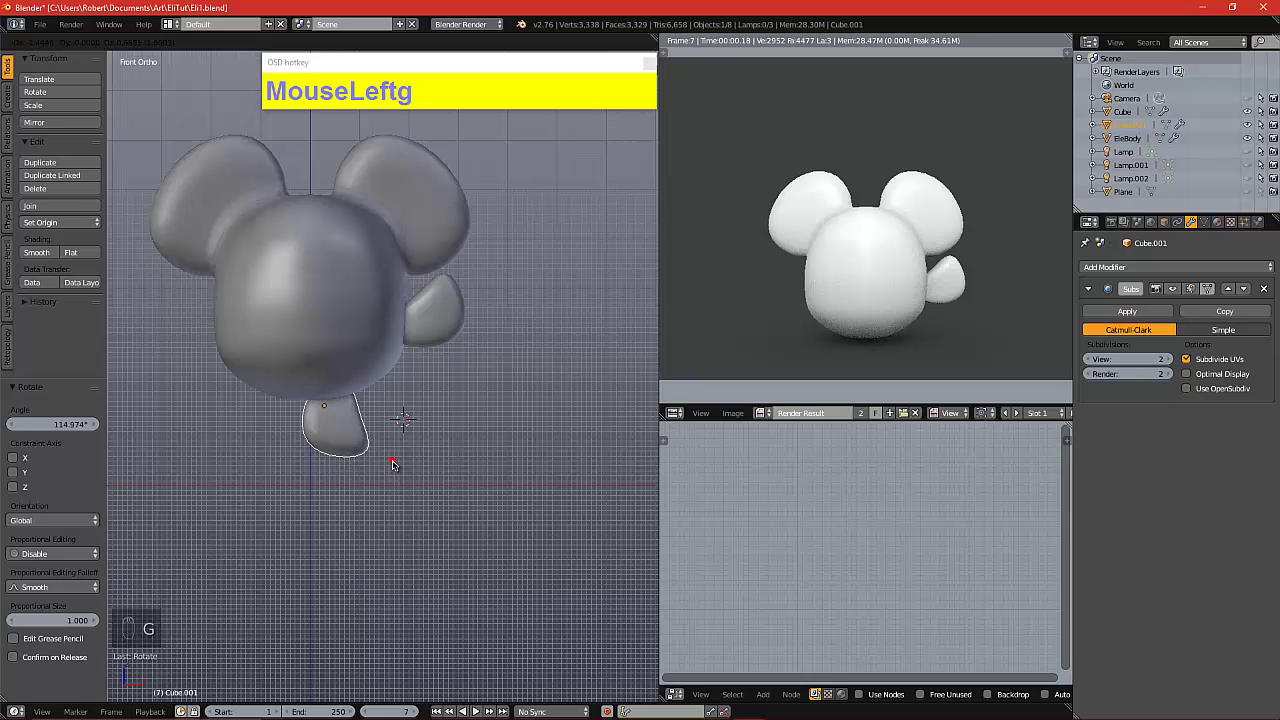
{"action": "left_click", "coordinate": [392, 464]}
Rotate the leg's middle row of vertices -19.846° in Edit Mode
{"action": "scroll", "coordinate": [414, 444], "scroll_direction": "up", "scroll_amount": 6}
{"action": "left_click_drag", "start_coordinate": [414, 449], "coordinate": [532, 373], "text": "alt+shift"}
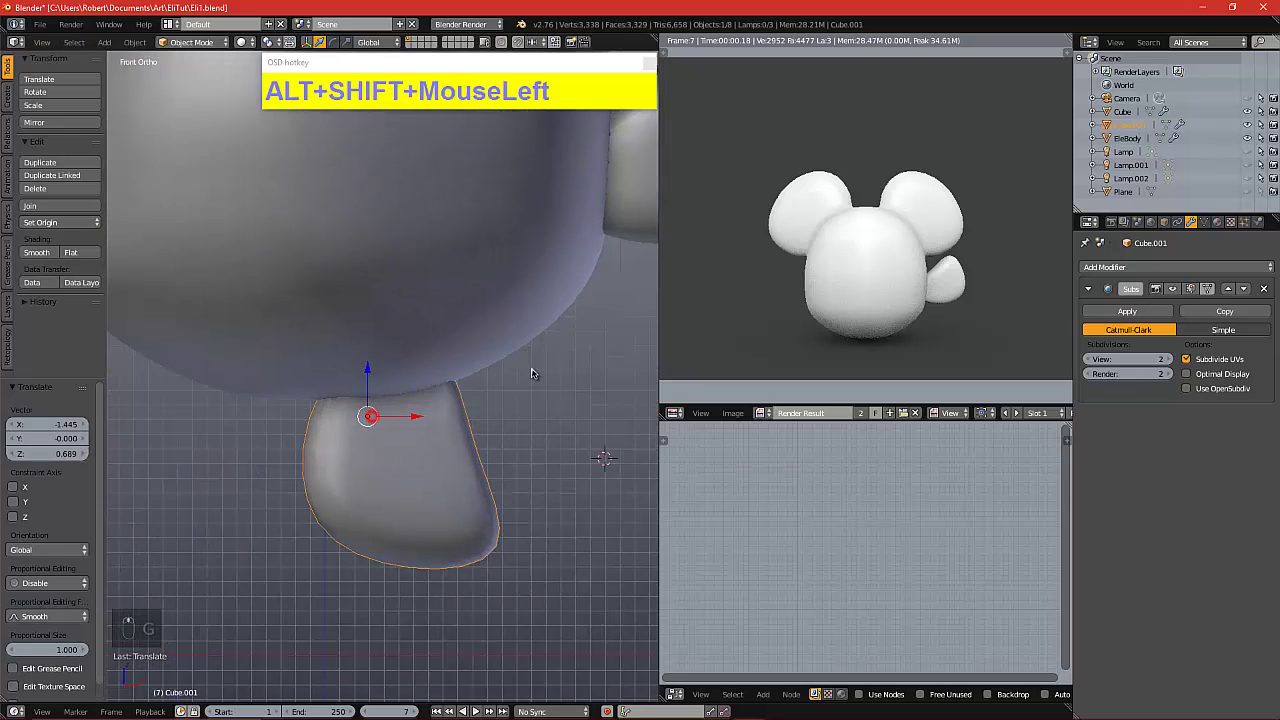
{"action": "key", "text": "Tab"}
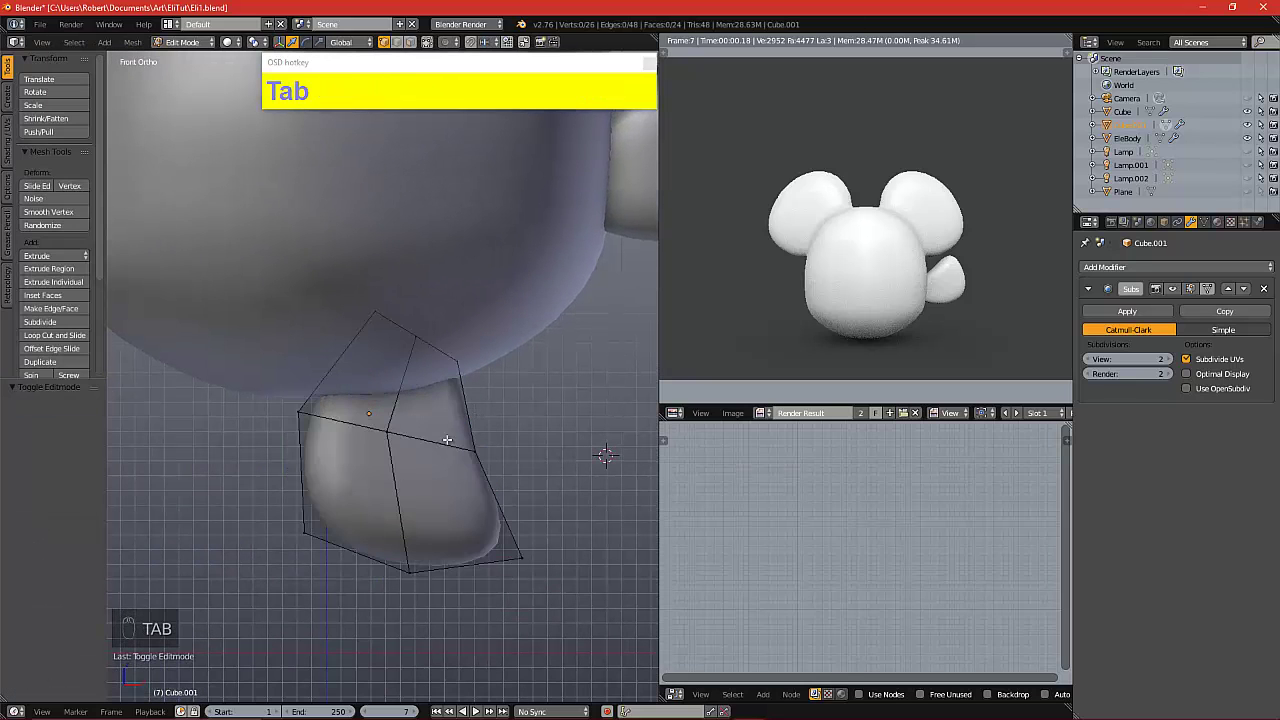
{"action": "key", "text": "b"}
{"action": "key", "text": "b"}
{"action": "left_click_drag", "start_coordinate": [286, 400], "coordinate": [515, 439]}
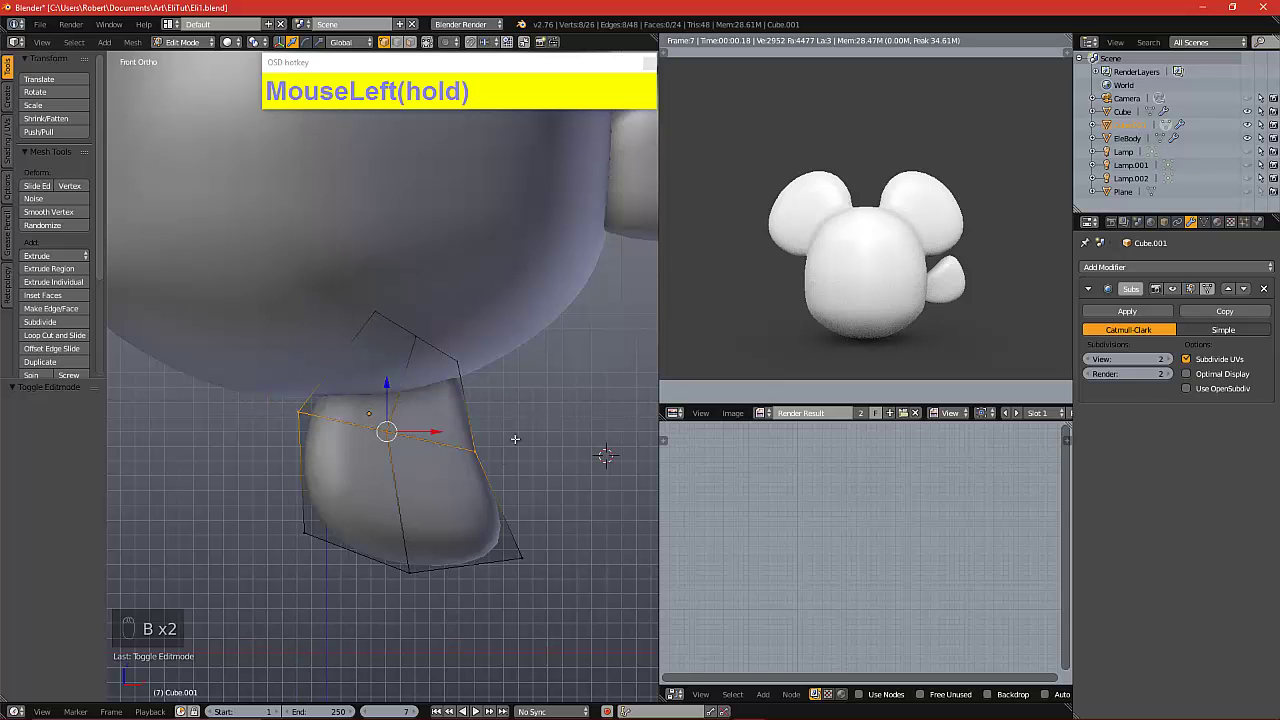
{"action": "key", "text": "r"}
{"action": "left_click", "coordinate": [575, 301]}
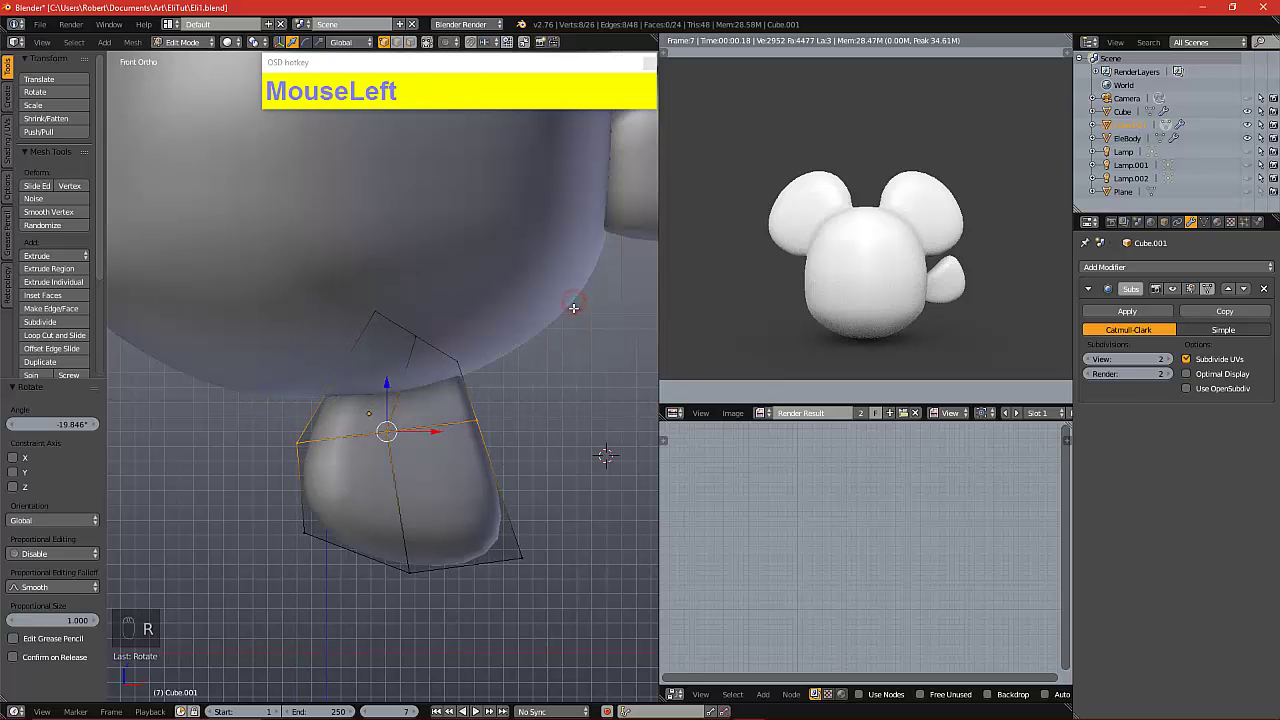
Rotate the leg's bottom row of vertices to level out the base, and deselect it
{"action": "key", "text": "a"}
{"action": "key", "text": "b"}
{"action": "left_click_drag", "start_coordinate": [286, 516], "coordinate": [532, 561]}
{"action": "key", "text": "r"}
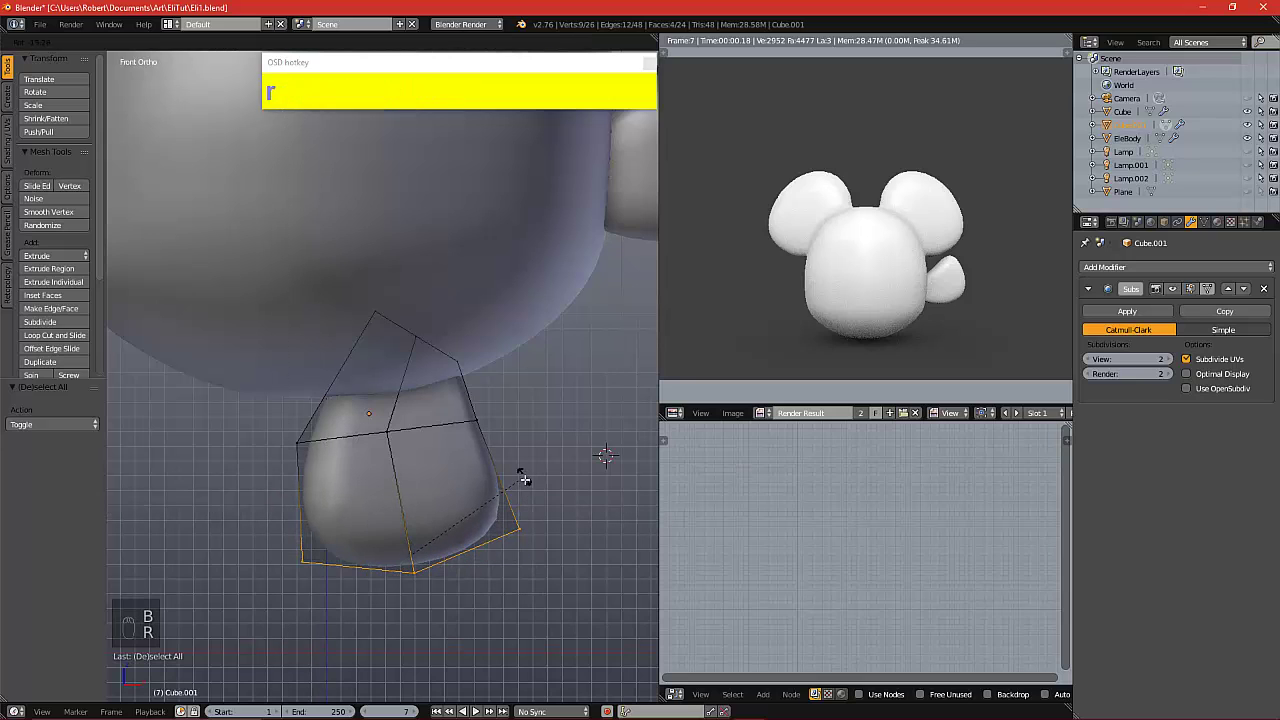
{"action": "left_click", "coordinate": [527, 497]}
{"action": "key", "text": "a"}
Rotate the leg's top row of vertices inside the body so it sits nearly horizontal, and deselect it
{"action": "key", "text": "b"}
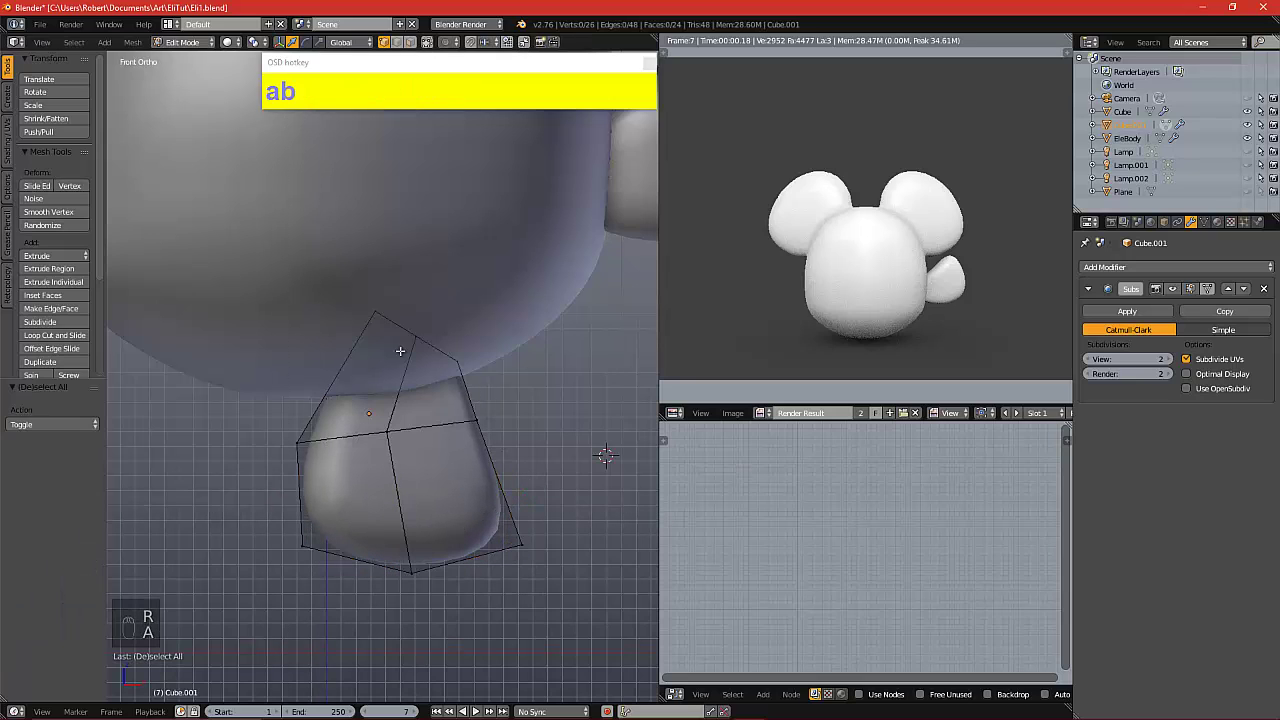
{"action": "left_click_drag", "start_coordinate": [351, 297], "coordinate": [441, 337]}
{"action": "key", "text": "r"}
{"action": "left_click", "coordinate": [474, 331]}
{"action": "key", "text": "a"}
Shift the leg's bottom row of vertices along negative X to centre it under the rows above
{"action": "key", "text": "b"}
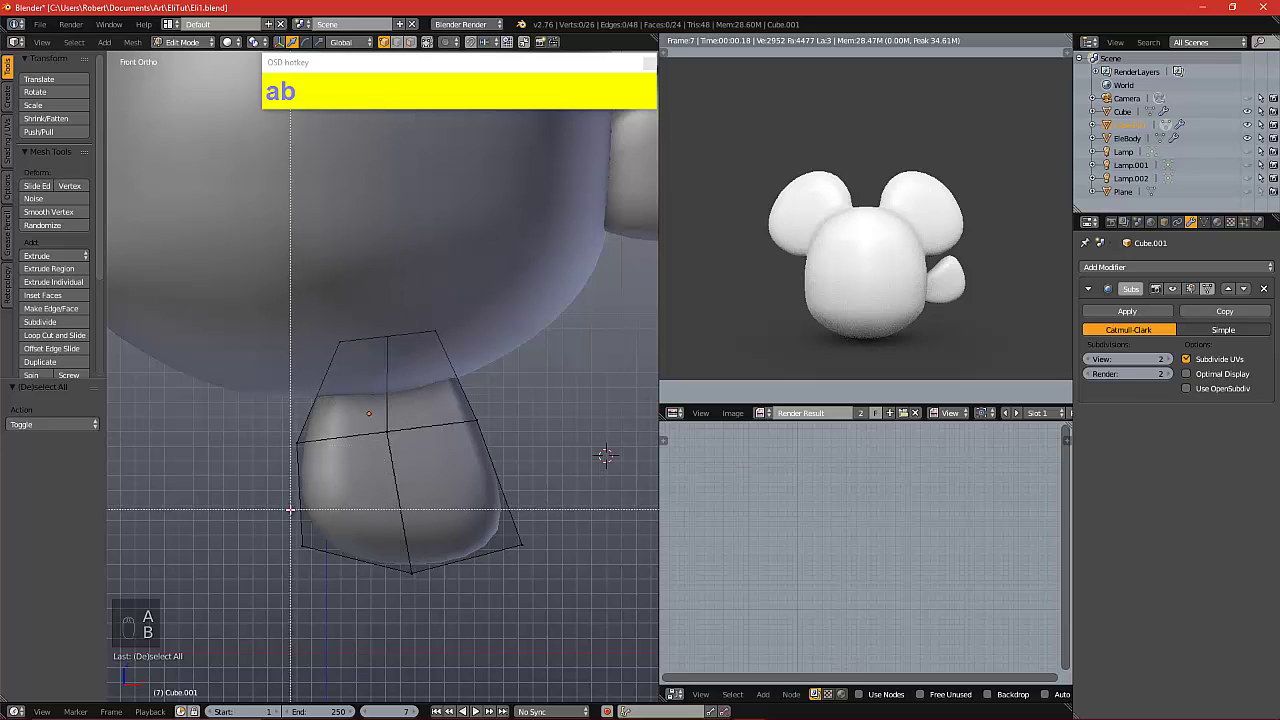
{"action": "left_click_drag", "start_coordinate": [288, 508], "coordinate": [459, 547]}
{"action": "key", "text": "a"}
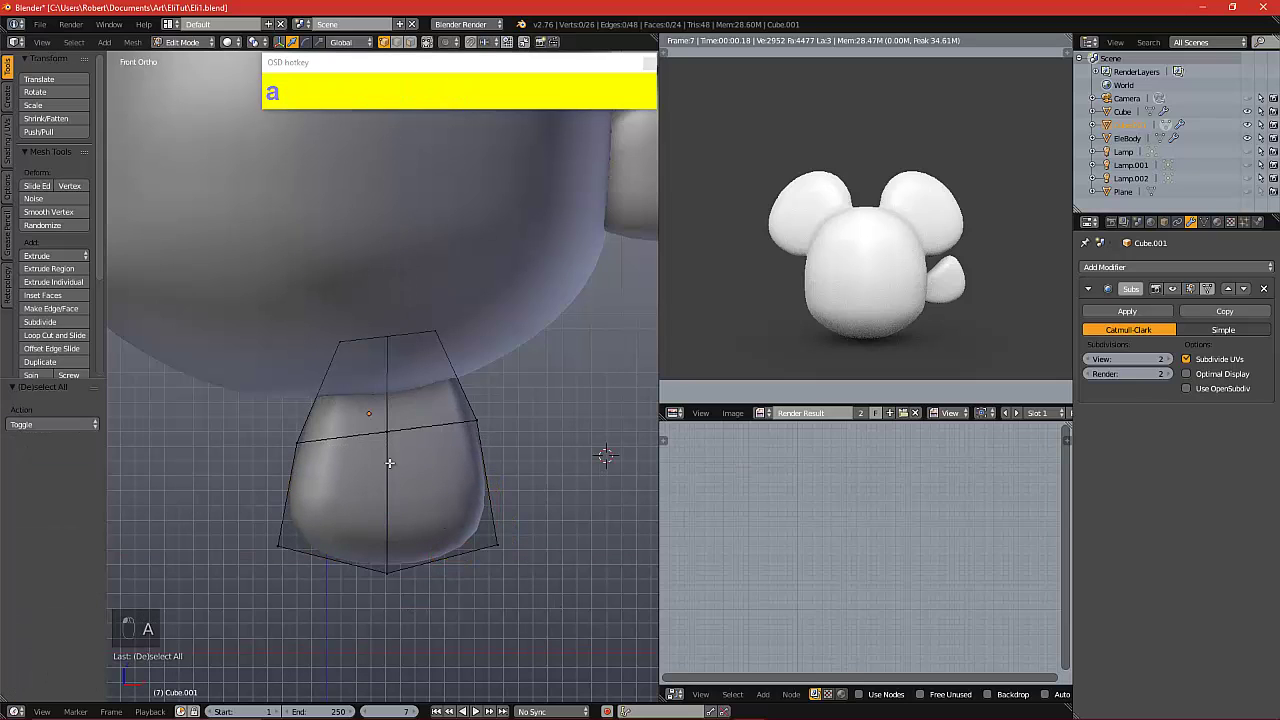
Lower the leg's middle row of vertices -0.271 and -0.285 along Z, rotating it level between the two moves
{"action": "key", "text": "b"}
{"action": "left_click_drag", "start_coordinate": [272, 416], "coordinate": [507, 448]}
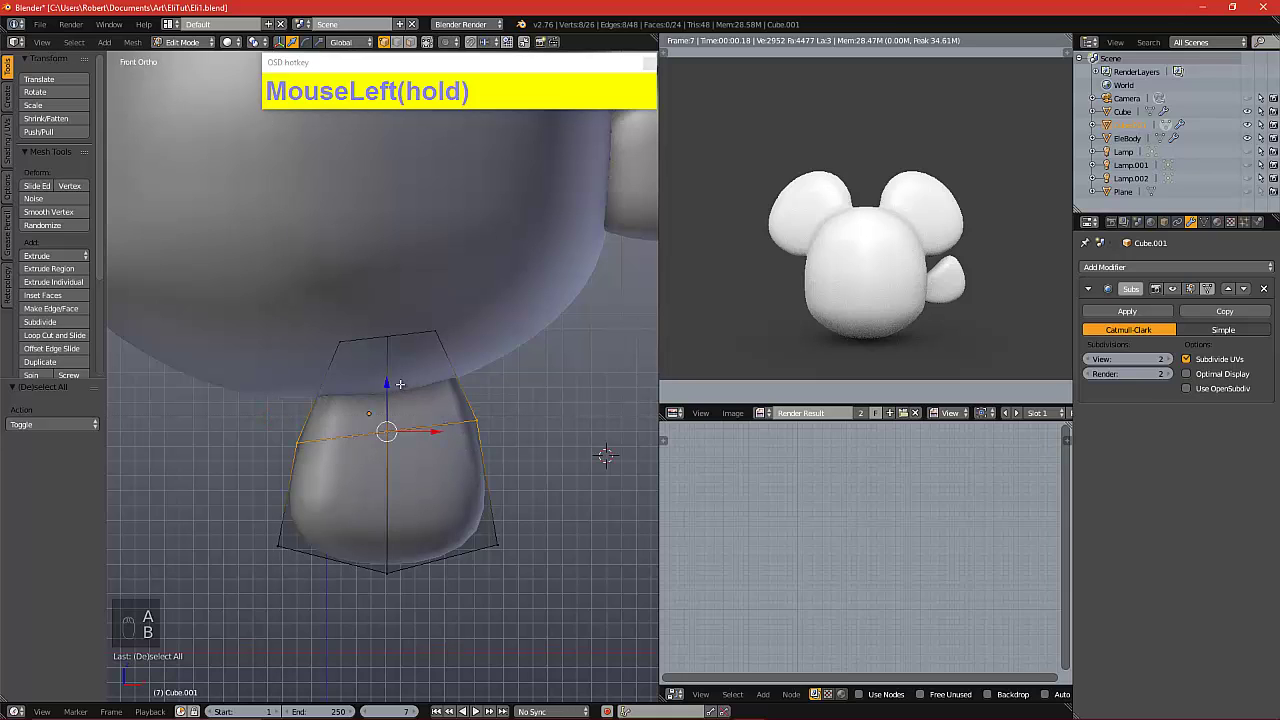
{"action": "left_click", "coordinate": [399, 384]}
{"action": "left_click_drag", "start_coordinate": [388, 384], "coordinate": [393, 424]}
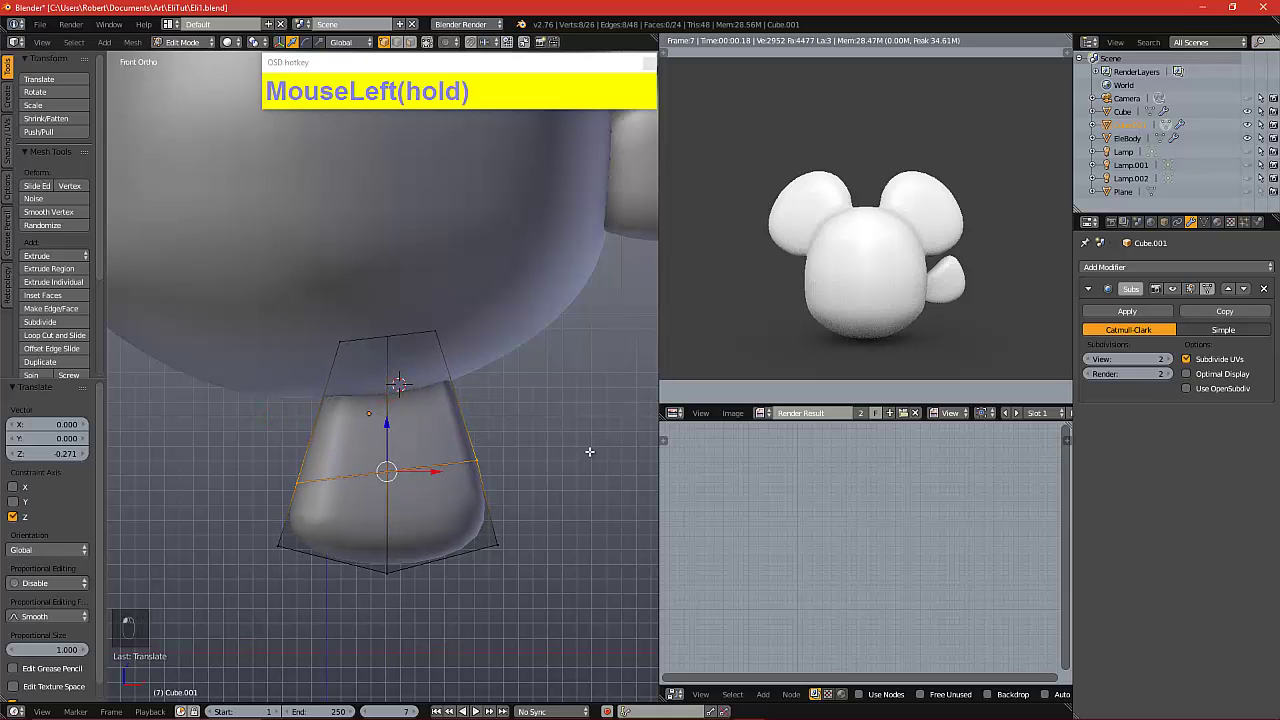
{"action": "key", "text": "r"}
{"action": "left_click", "coordinate": [593, 485]}
{"action": "left_click_drag", "start_coordinate": [386, 424], "coordinate": [385, 545]}
{"action": "key", "text": "KP_1"}
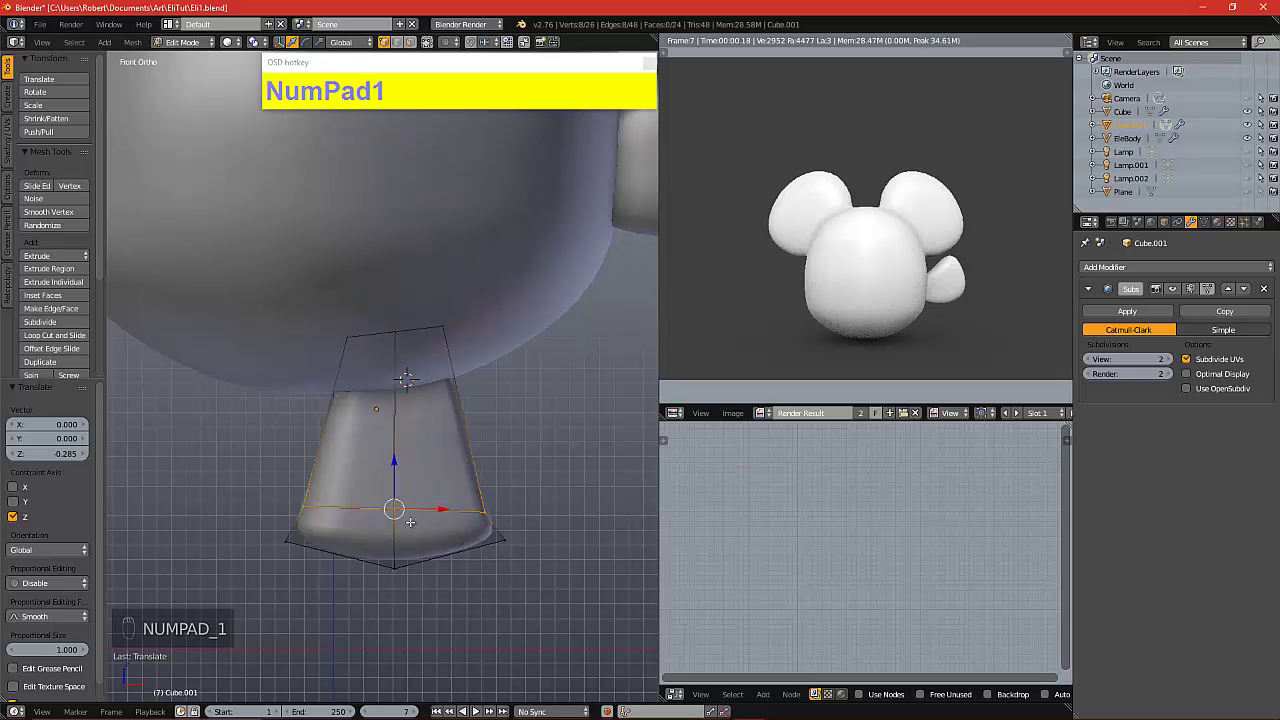
Raise the centre vertices of the leg's base 0.167 along Z to flatten the underside
{"action": "key", "text": "a"}
{"action": "key", "text": "b"}
{"action": "left_click_drag", "start_coordinate": [374, 540], "coordinate": [393, 505]}
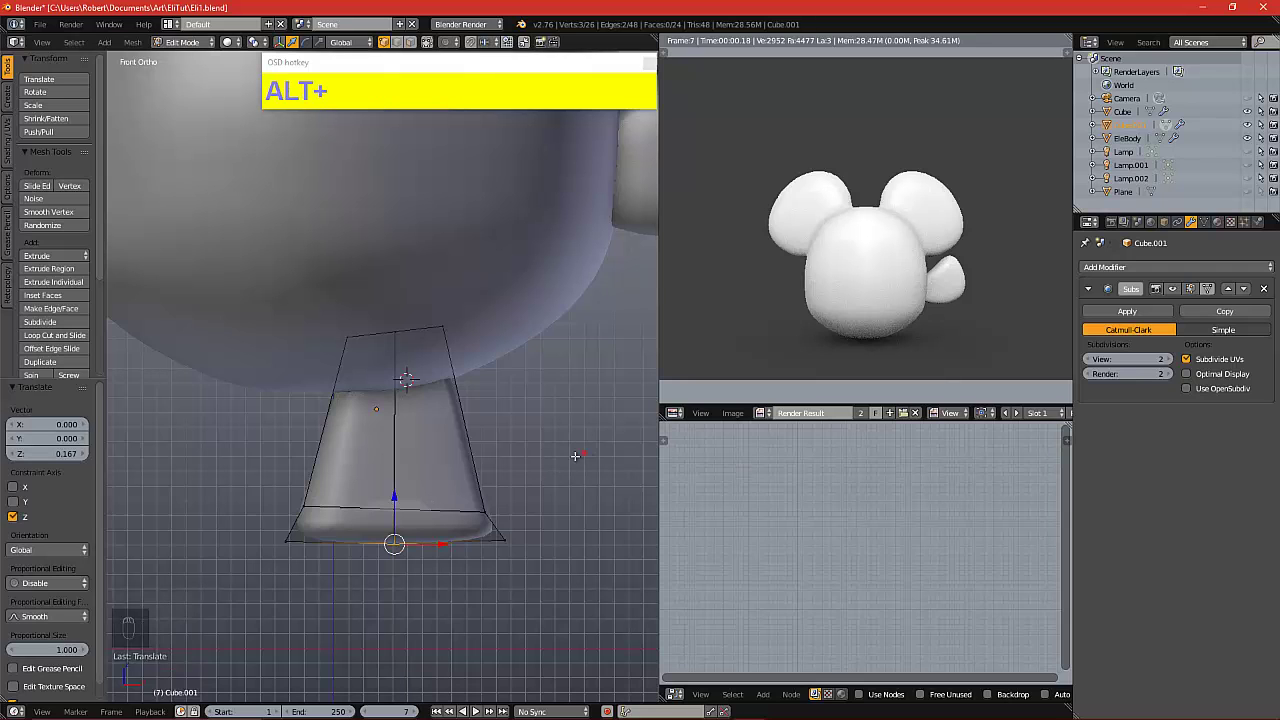
{"action": "left_click_drag", "start_coordinate": [564, 473], "coordinate": [442, 468], "text": "alt"}
{"action": "key", "text": "KP_1"}
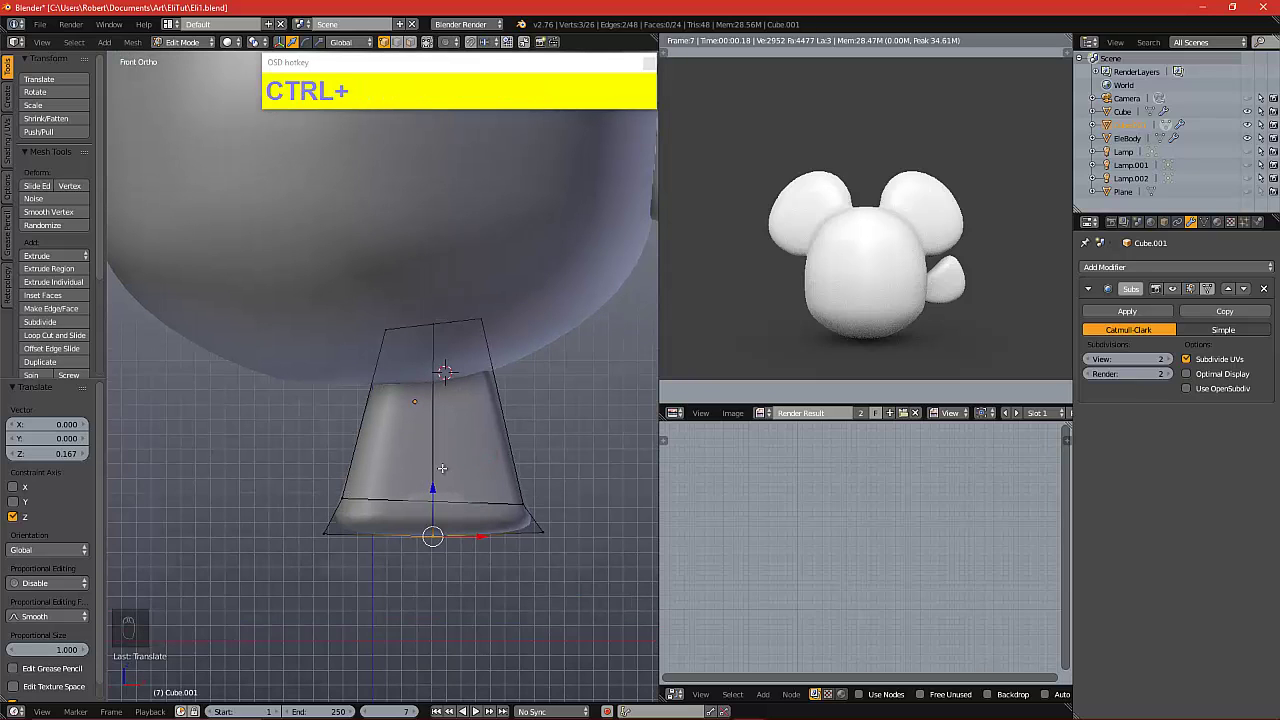
Add one loop cut across the upper leg, lower it to mid-height and scale it up slightly
{"action": "key", "text": "ctrl+r"}
{"action": "left_click", "coordinate": [511, 440]}
{"action": "left_click", "coordinate": [511, 438]}
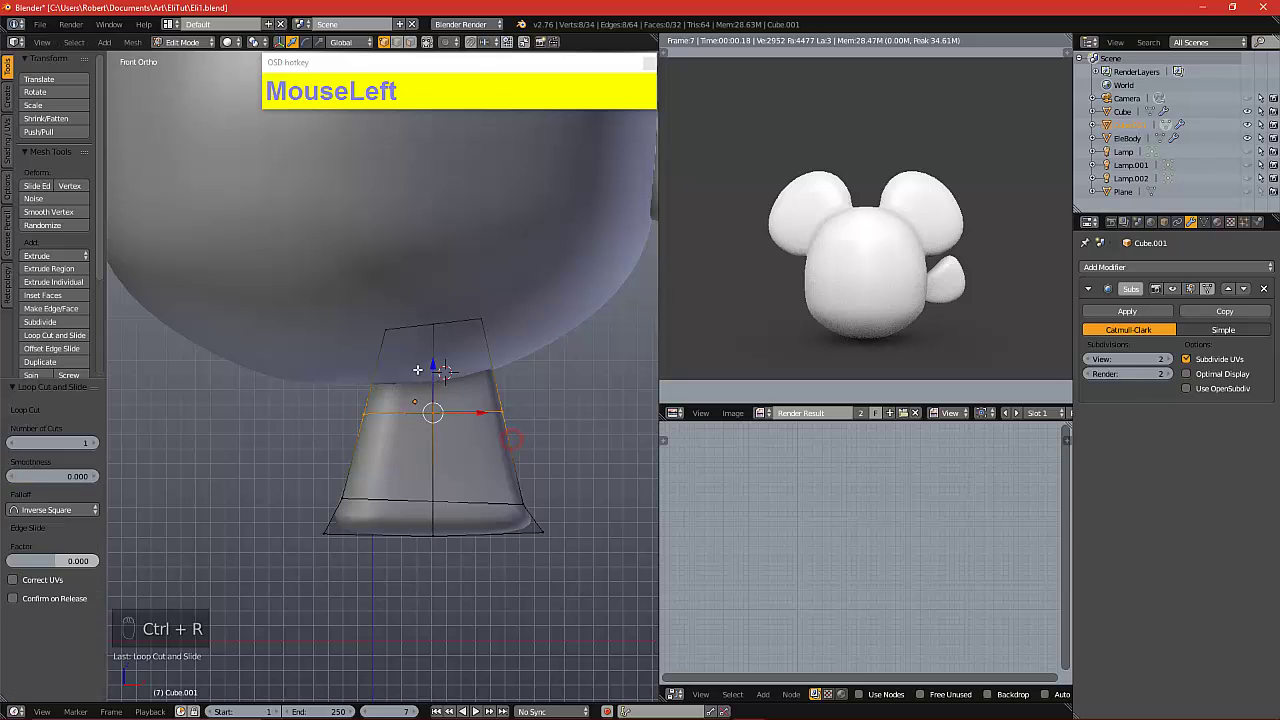
{"action": "left_click_drag", "start_coordinate": [427, 371], "coordinate": [433, 397]}
{"action": "left_click_drag", "start_coordinate": [434, 397], "coordinate": [440, 374]}
{"action": "key", "text": "s"}
{"action": "left_click", "coordinate": [553, 372]}
{"action": "key", "text": "a"}
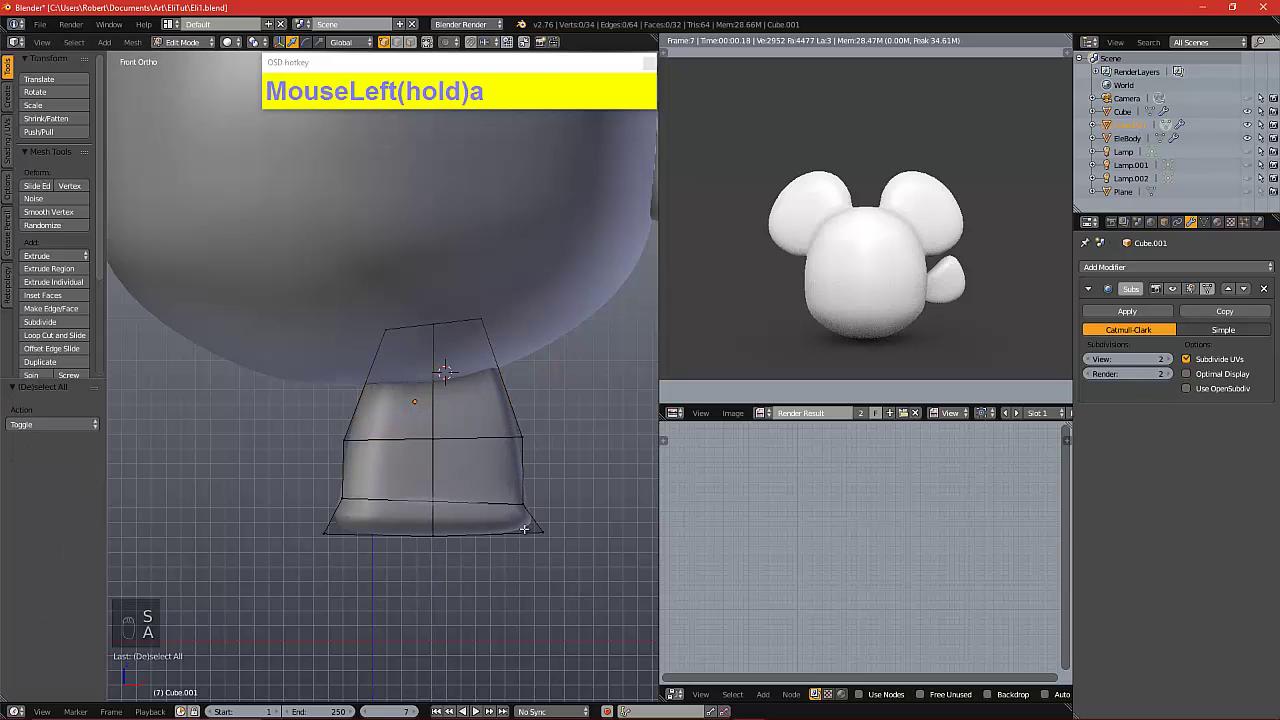
Scale up the row of vertices just above the leg's base to widen the lower leg
{"action": "key", "text": "b"}
{"action": "left_click_drag", "start_coordinate": [471, 480], "coordinate": [553, 510]}
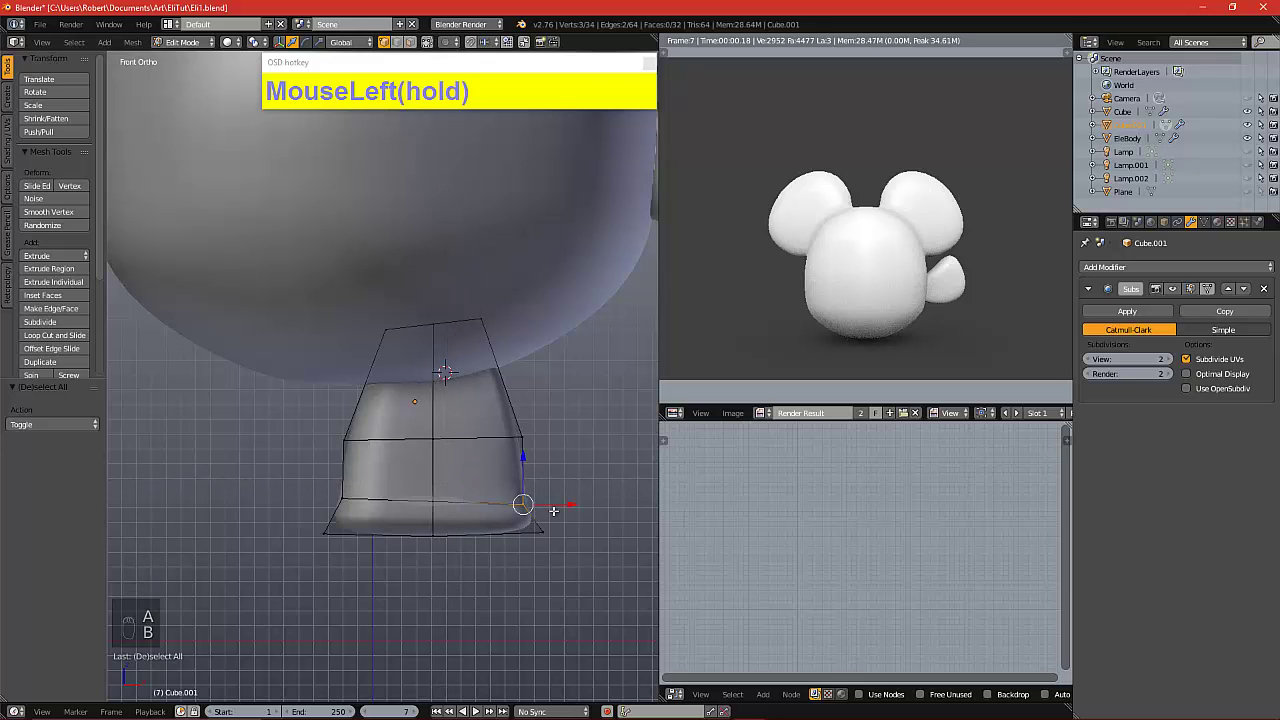
{"action": "key", "text": "b"}
{"action": "mouse_move", "coordinate": [322, 461]}
{"action": "left_mouse_down"}
{"action": "mouse_move", "coordinate": [418, 506]}
{"action": "mouse_move", "coordinate": [545, 510]}
{"action": "left_mouse_up"}
{"action": "key", "text": "s"}
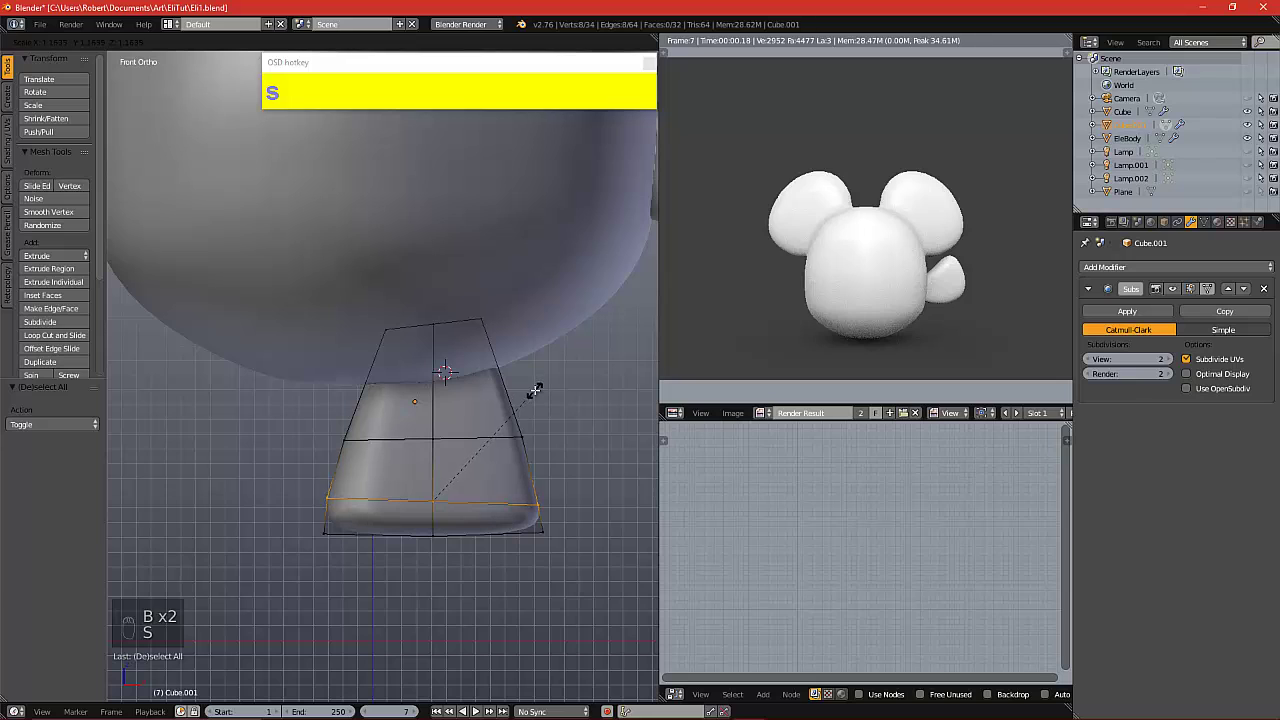
{"action": "left_click", "coordinate": [535, 390]}
{"action": "key", "text": "a"}
Scale up the new mid-height loop so the leg's sides bulge outward, and deselect it
{"action": "key", "text": "b"}
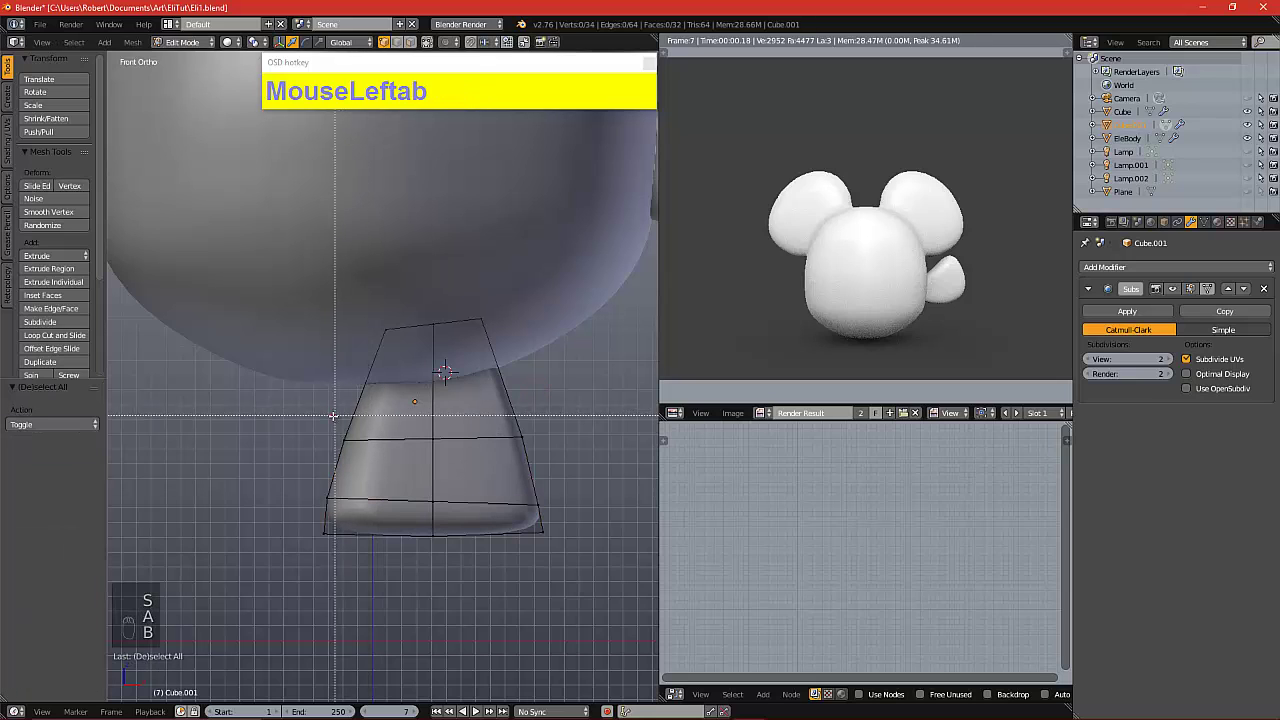
{"action": "left_click_drag", "start_coordinate": [342, 418], "coordinate": [551, 454]}
{"action": "key", "text": "s"}
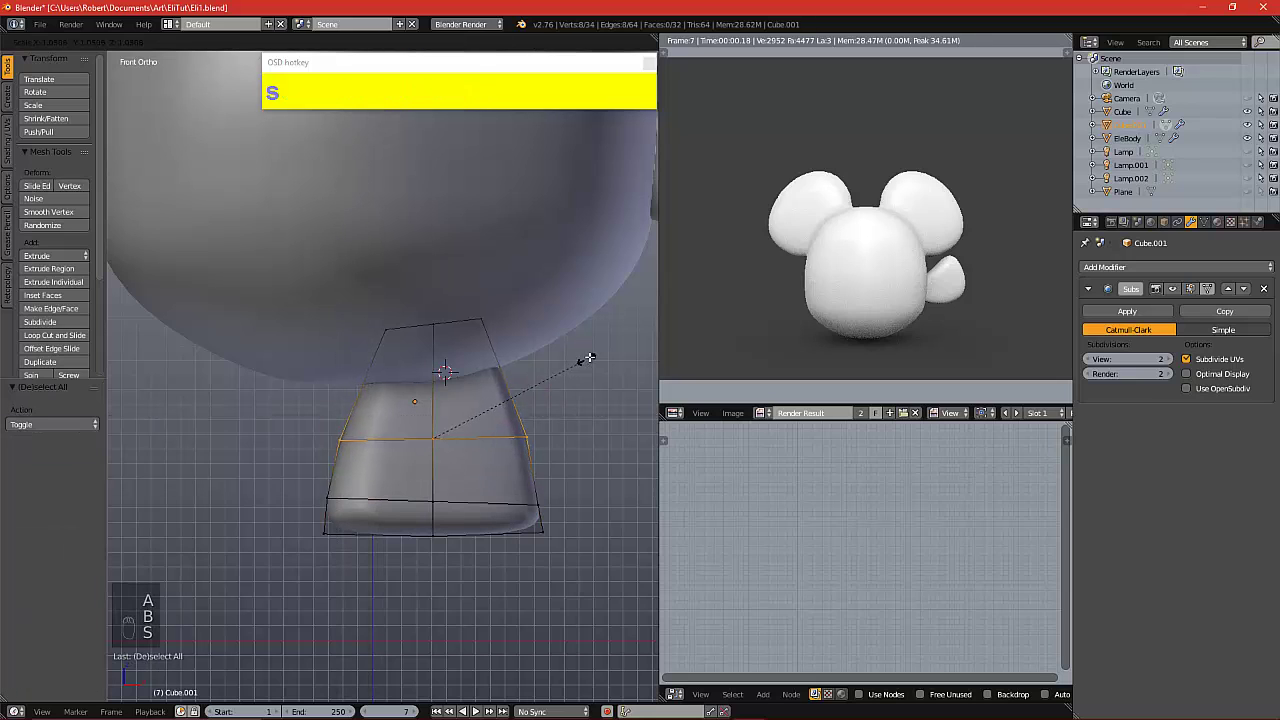
{"action": "left_click", "coordinate": [594, 354]}
{"action": "key", "text": "a"}
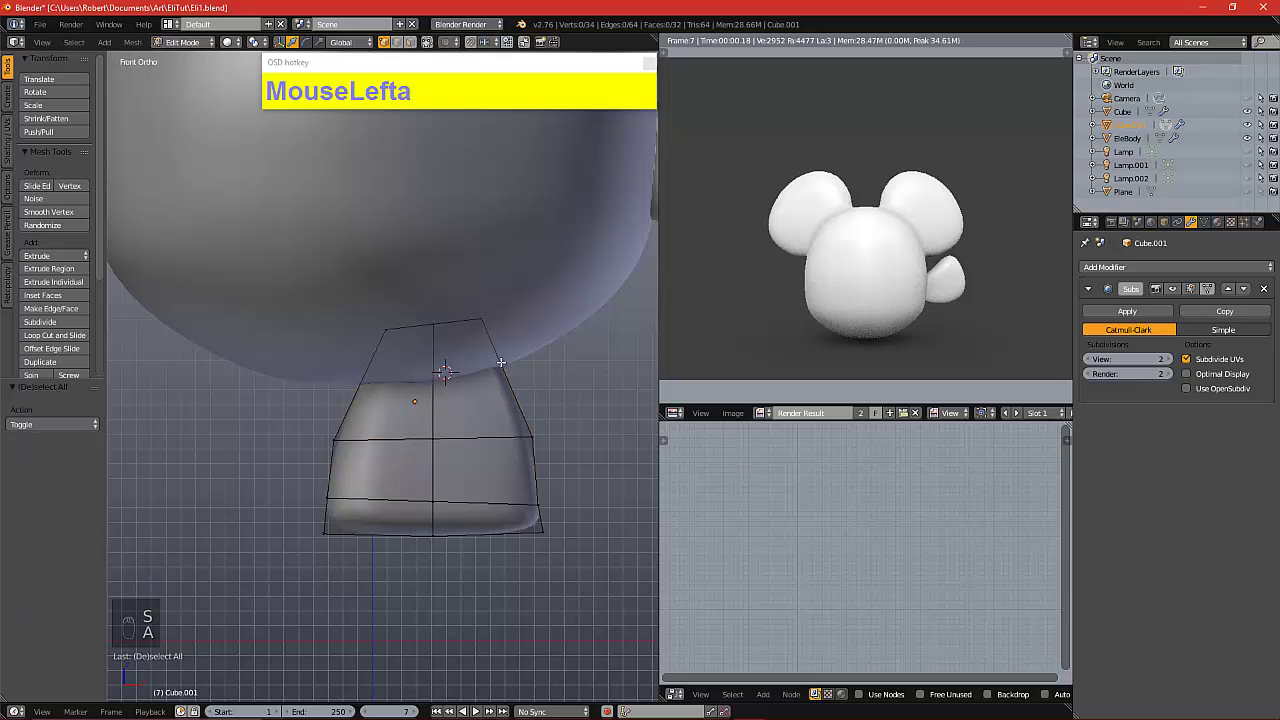
Scale the leg's top row of vertices by 1.724 to thicken the leg where it joins the body
{"action": "key", "text": "b"}
{"action": "left_click_drag", "start_coordinate": [361, 316], "coordinate": [503, 367]}
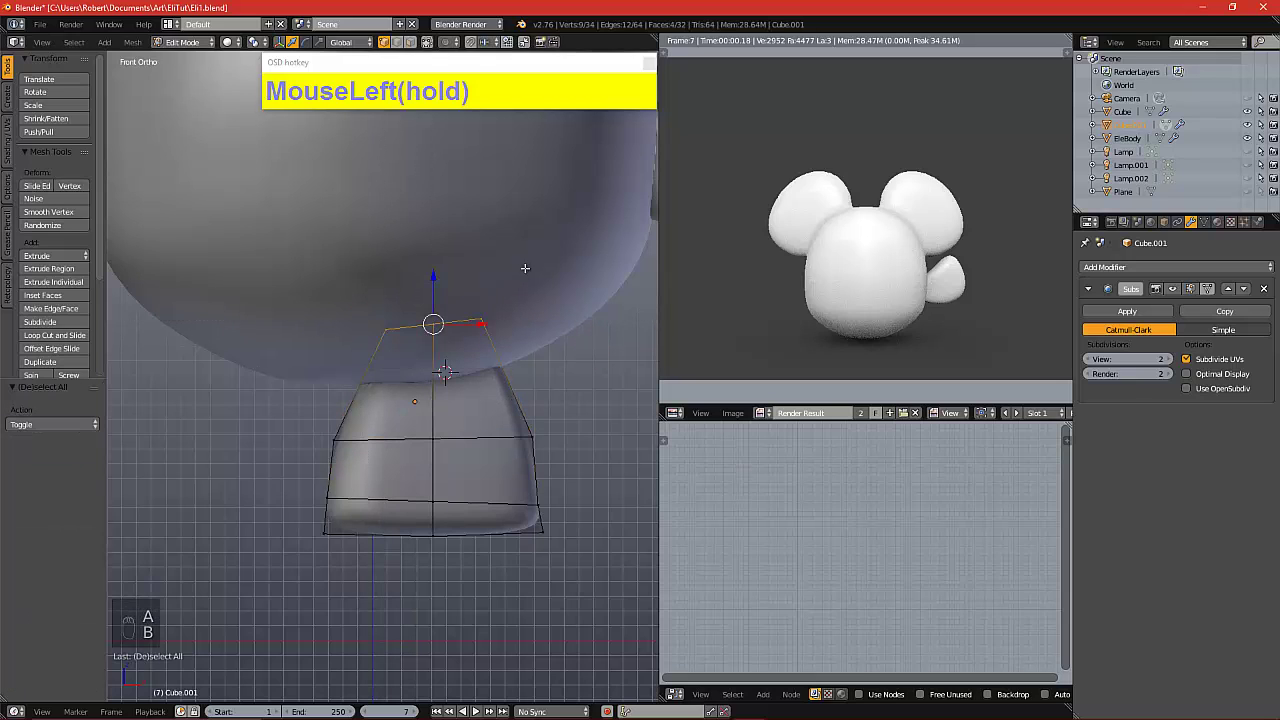
{"action": "key", "text": "s"}
{"action": "left_click", "coordinate": [601, 219]}
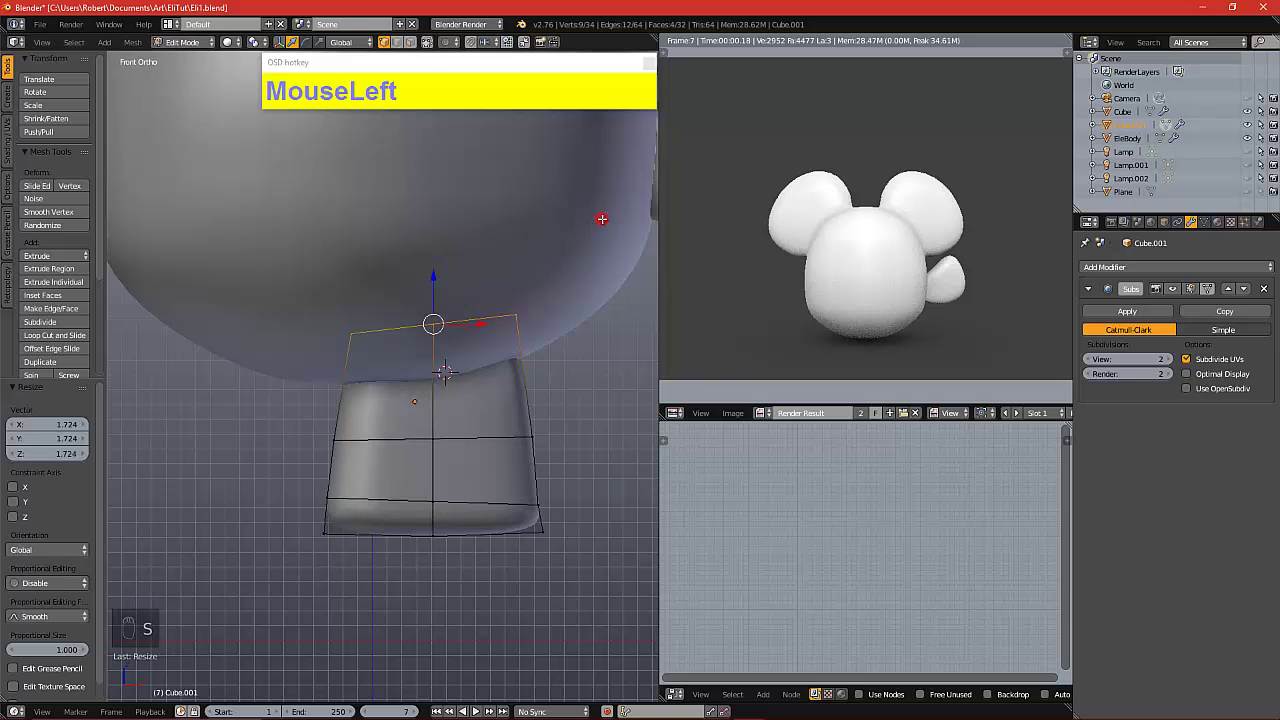
Pull the centre vertices of the leg's front face outward, moving the upper one -0.182 along Y
{"action": "left_click_drag", "start_coordinate": [566, 456], "coordinate": [380, 430], "text": "alt"}
{"action": "right_click", "coordinate": [393, 431]}
{"action": "right_click", "coordinate": [390, 480]}
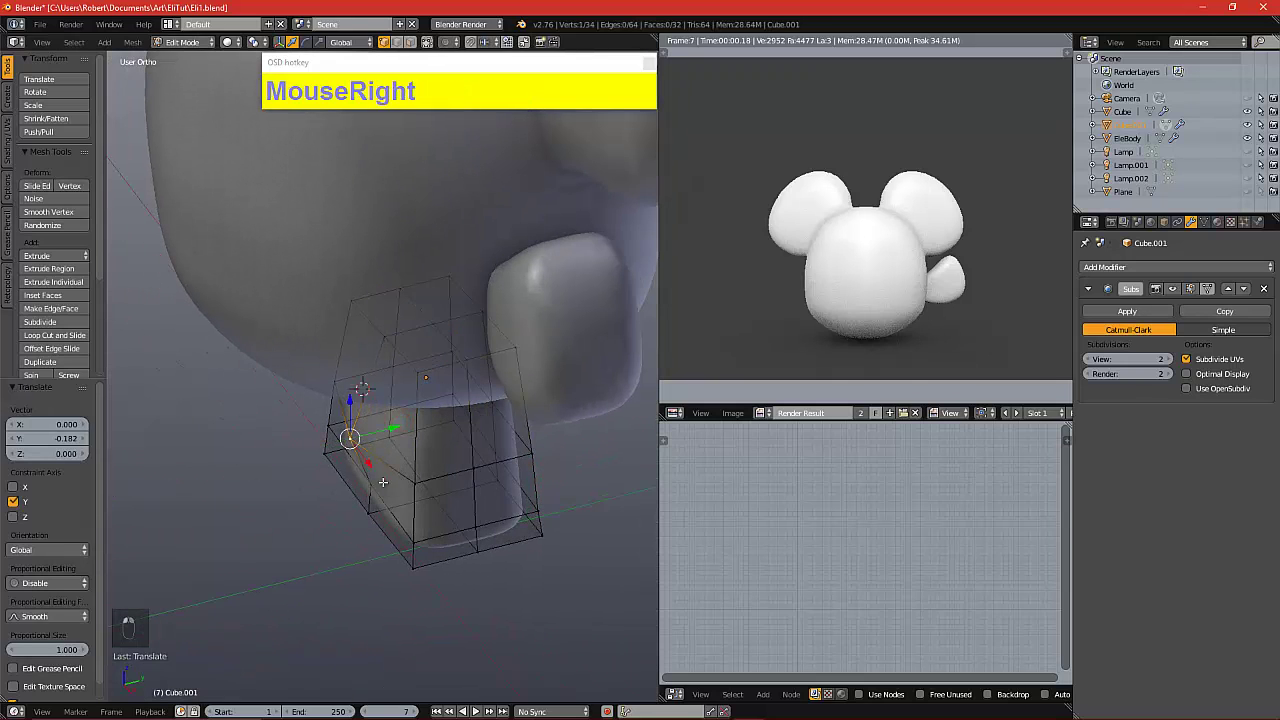
{"action": "left_click_drag", "start_coordinate": [413, 481], "coordinate": [515, 418]}
Push the centre vertices on the leg's outer side outward, moving them 0.121 and 0.069 along X
{"action": "right_click", "coordinate": [391, 344]}
{"action": "right_click", "coordinate": [480, 413]}
{"action": "right_click", "coordinate": [488, 466]}
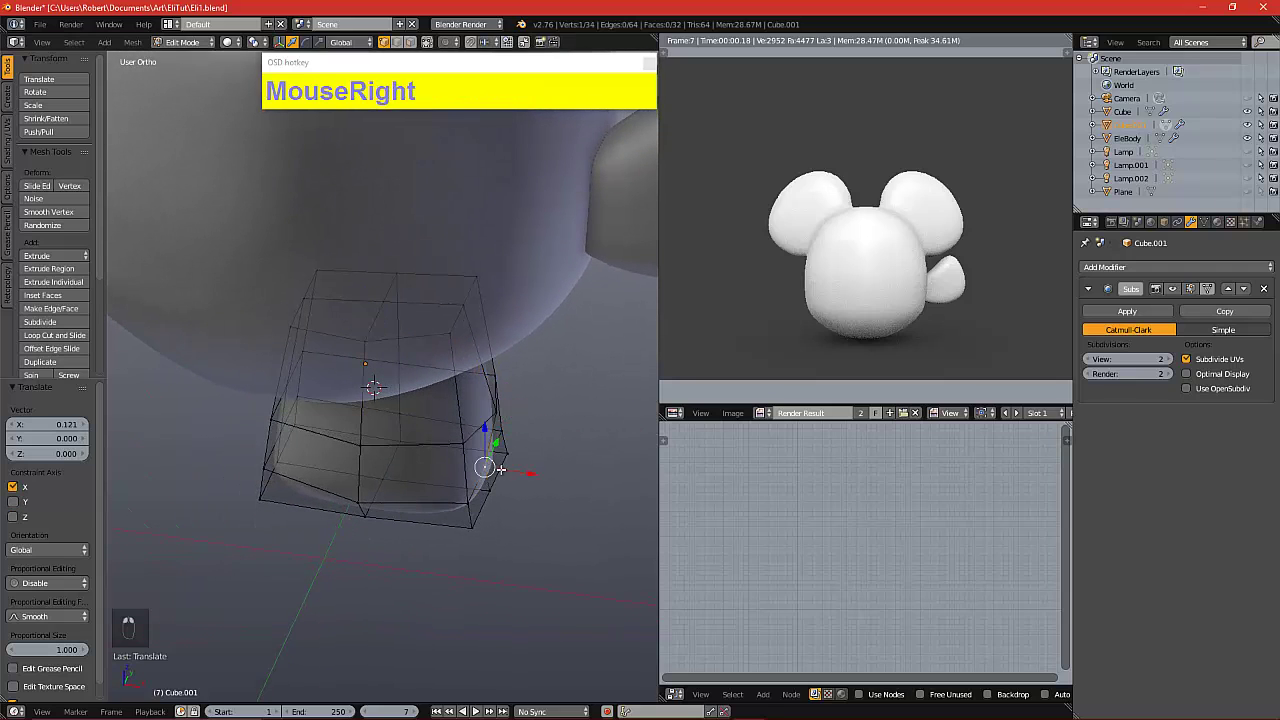
{"action": "left_click_drag", "start_coordinate": [505, 470], "coordinate": [521, 473]}
Push the centre vertices on the leg's inner side outward, the lower one -0.114 along X, and render the scene
{"action": "left_click_drag", "start_coordinate": [388, 448], "coordinate": [508, 414], "text": "alt"}
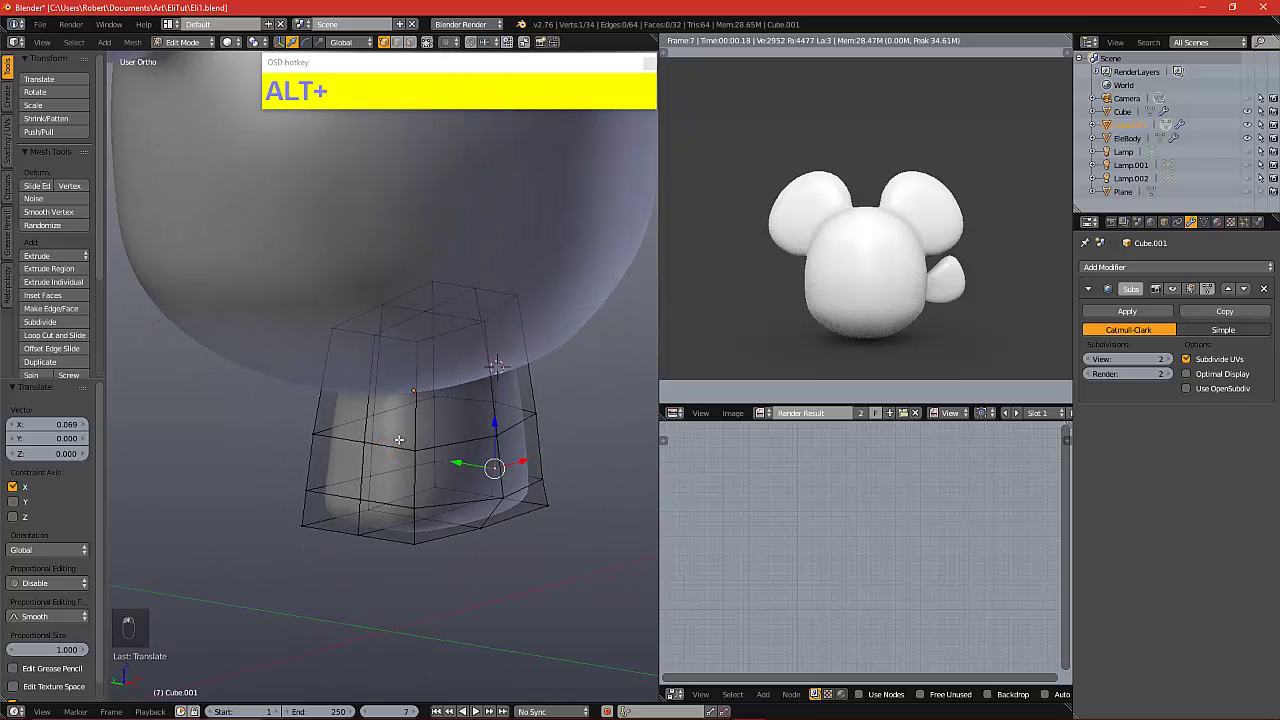
{"action": "right_click", "coordinate": [360, 441]}
{"action": "left_click_drag", "start_coordinate": [402, 449], "coordinate": [370, 482], "text": "alt"}
{"action": "left_click_drag", "start_coordinate": [390, 436], "coordinate": [371, 488]}
{"action": "right_click", "coordinate": [356, 492]}
{"action": "key", "text": "KP_1"}
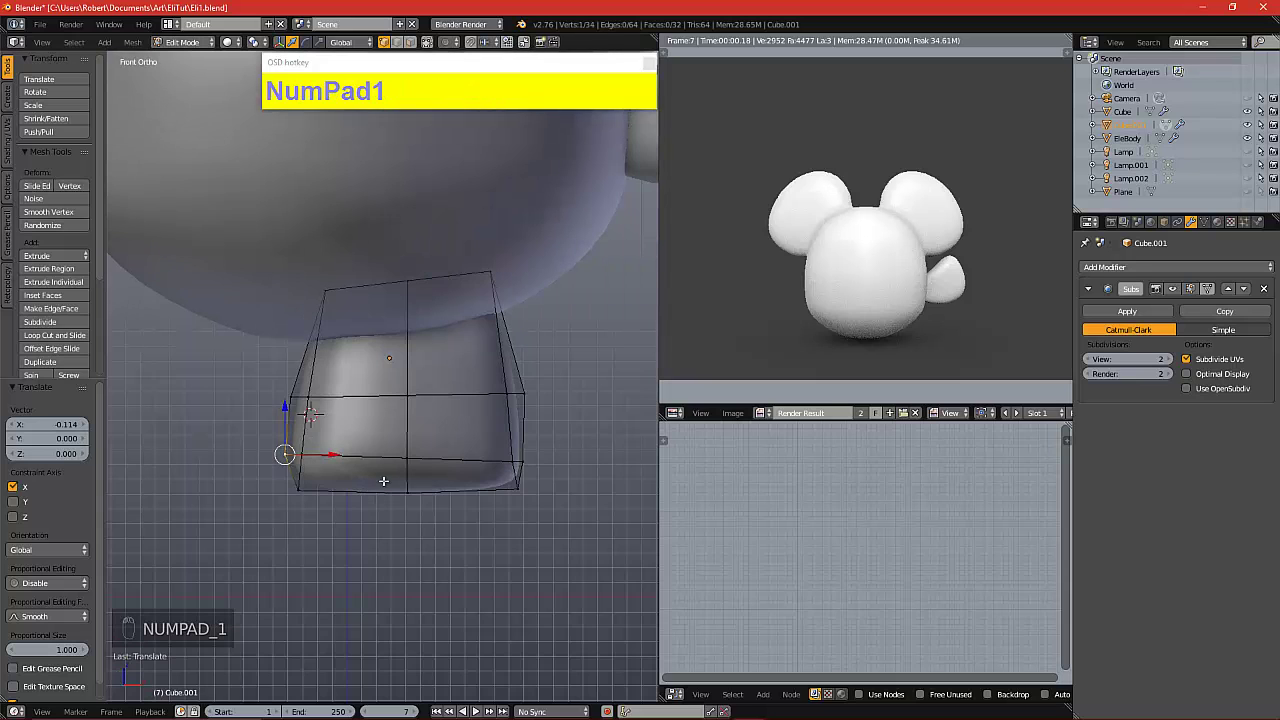
{"action": "scroll", "coordinate": [383, 481], "scroll_direction": "down", "scroll_amount": 2}
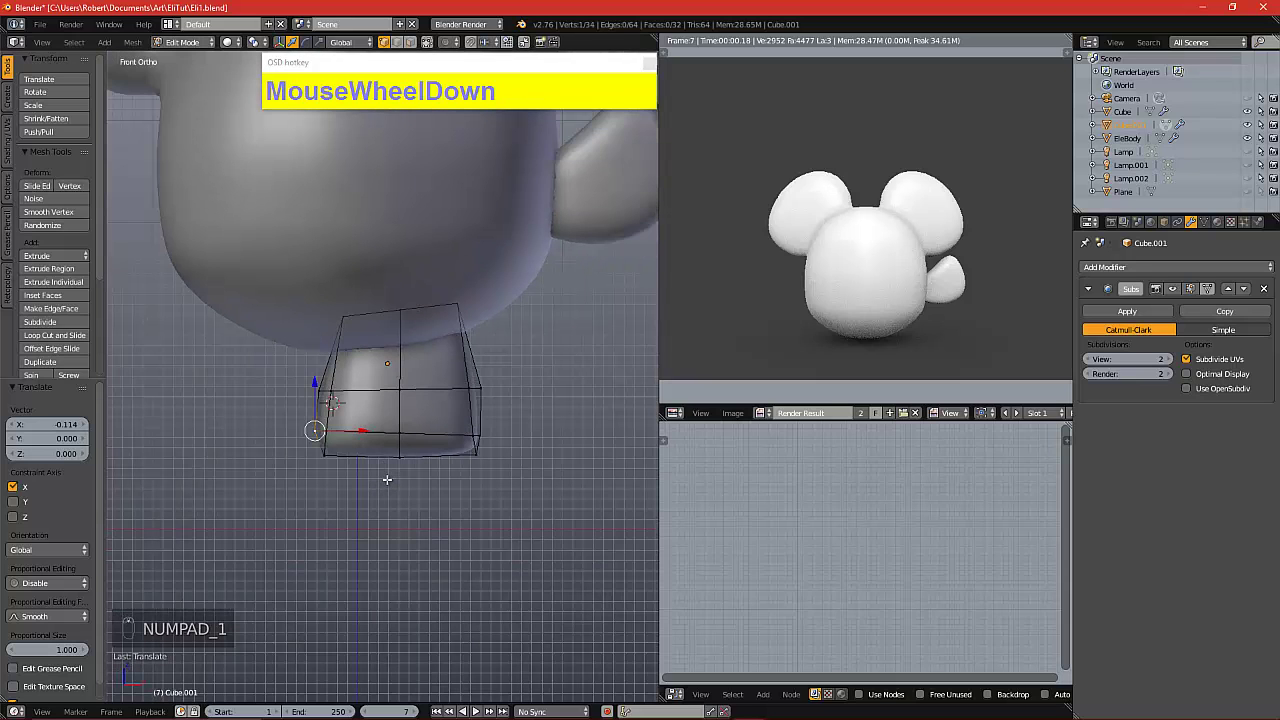
{"action": "key", "text": "F12"}
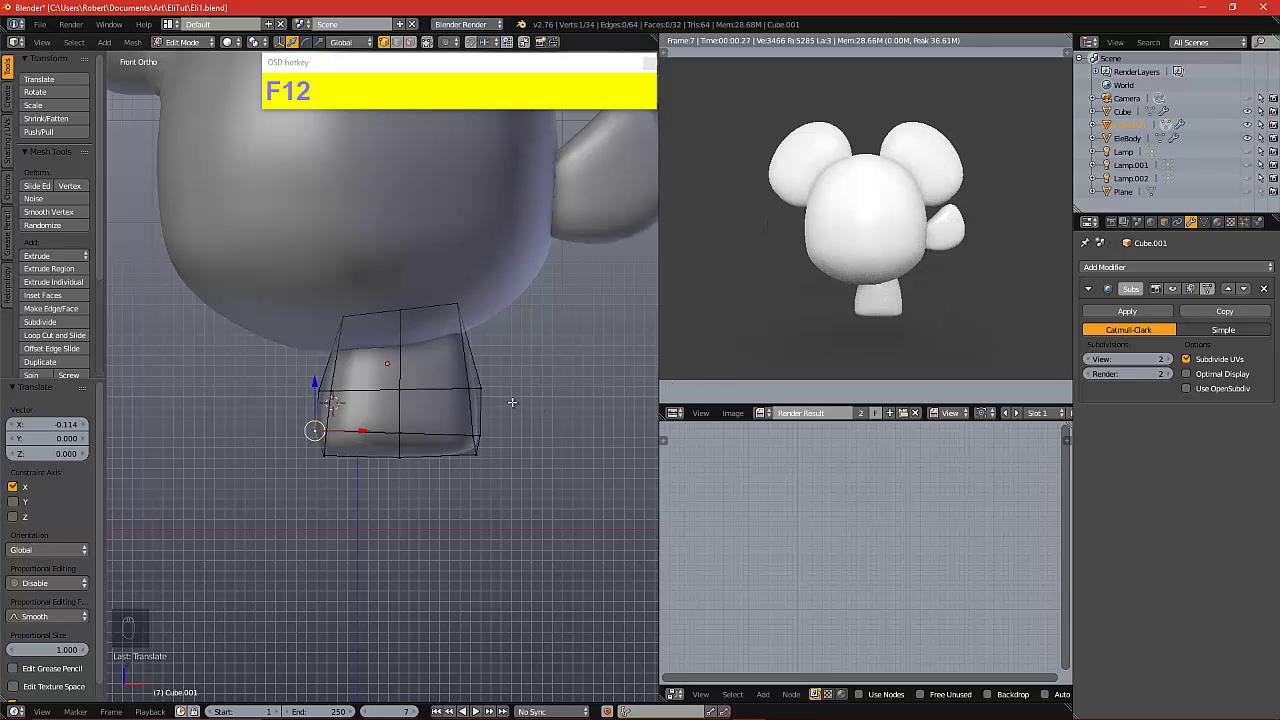
Move the centre vertex on the outer side of the leg's top row 0.106 along X
{"action": "key", "text": "a"}
{"action": "left_click_drag", "start_coordinate": [505, 327], "coordinate": [520, 420], "text": "alt+shift"}
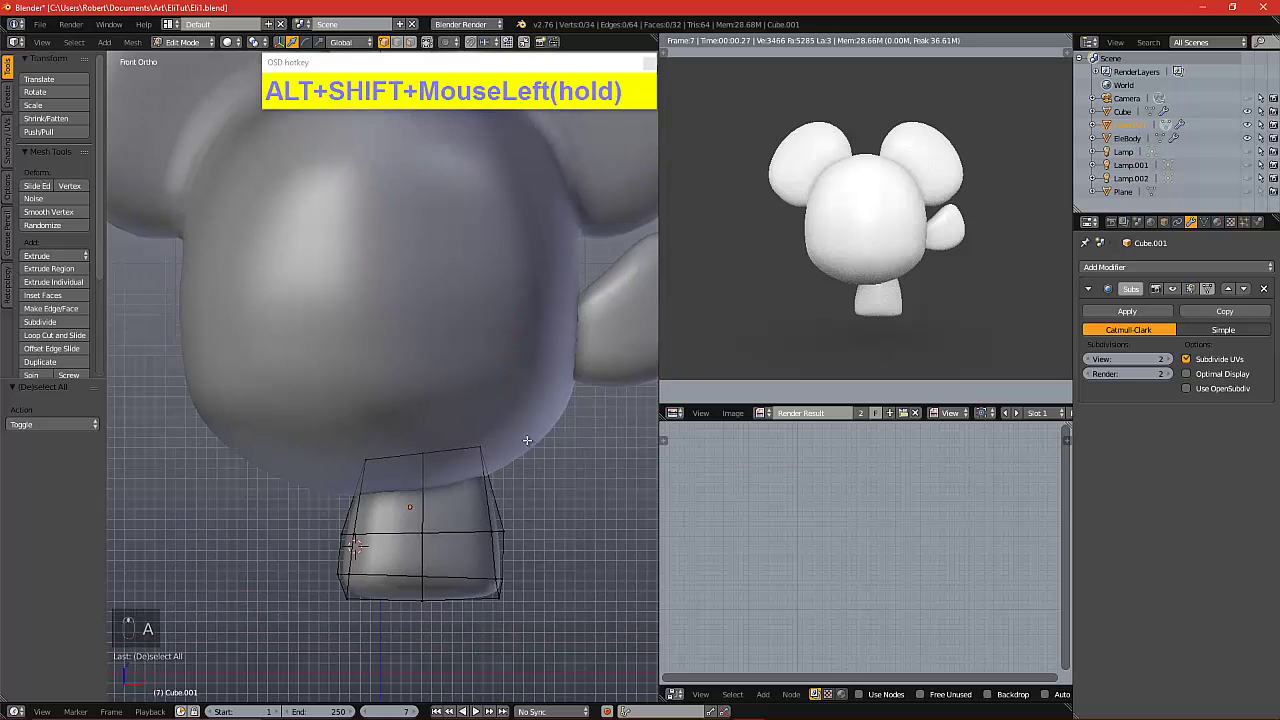
{"action": "scroll", "coordinate": [510, 400], "scroll_direction": "down", "scroll_amount": 3}
{"action": "left_click_drag", "start_coordinate": [494, 366], "coordinate": [503, 604], "text": "alt+shift"}
{"action": "scroll", "coordinate": [466, 463], "scroll_direction": "up", "scroll_amount": 2}
{"action": "right_click", "coordinate": [464, 589]}
{"action": "key", "text": "KP_1"}
{"action": "scroll", "coordinate": [505, 558], "scroll_direction": "down", "scroll_amount": 2}
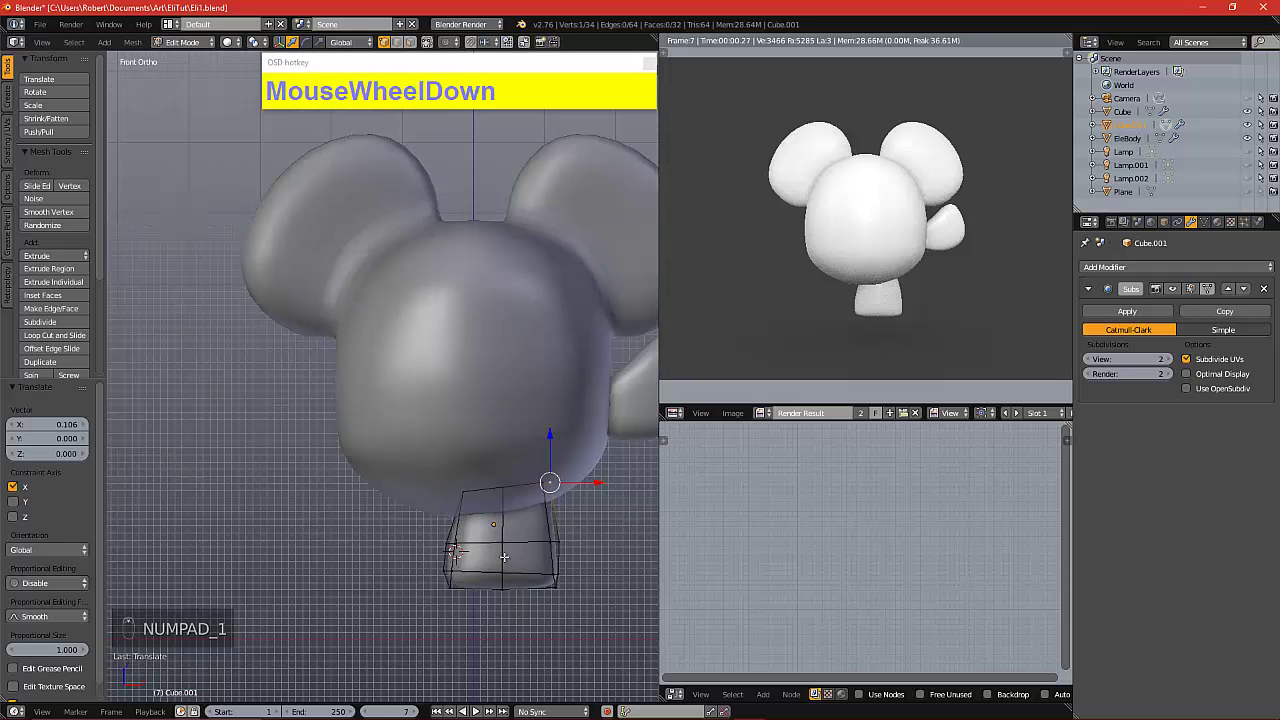
Move the centre vertex on the inner side of the leg's top row -0.088 along X and re-render the scene
{"action": "left_click_drag", "start_coordinate": [530, 528], "coordinate": [392, 478], "text": "alt+shift"}
{"action": "right_click", "coordinate": [372, 483]}
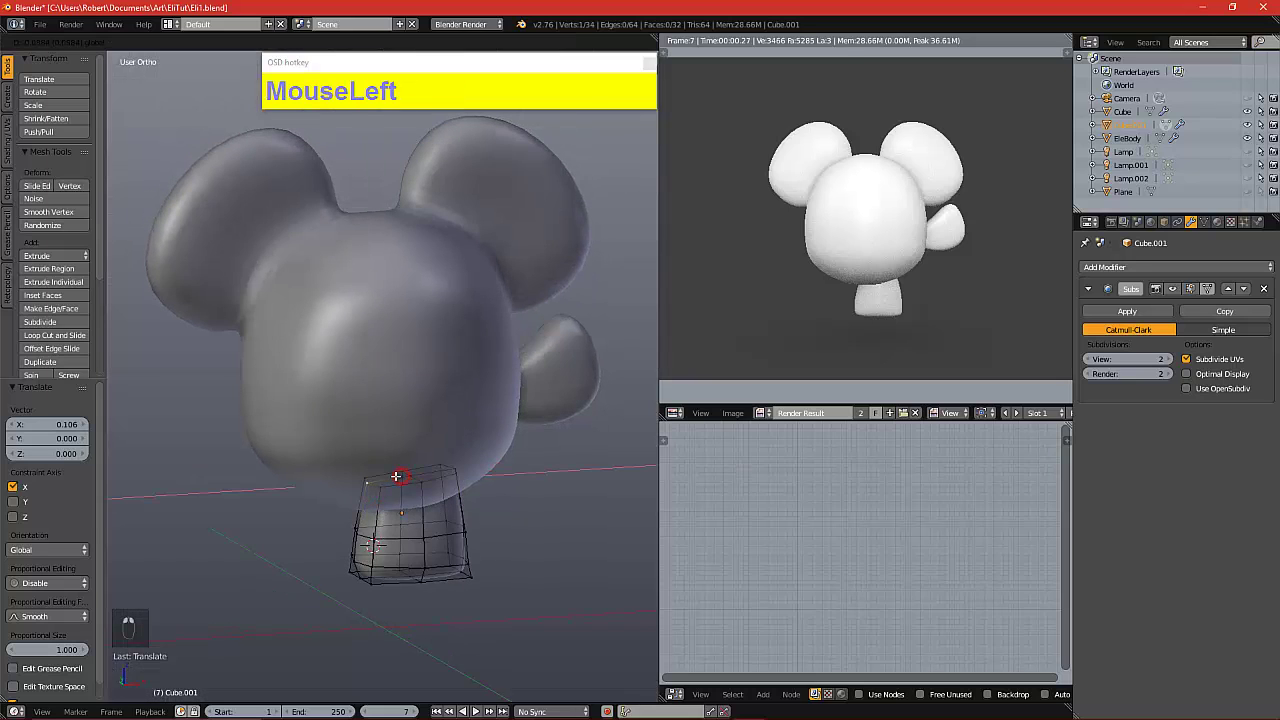
{"action": "left_click_drag", "start_coordinate": [440, 530], "coordinate": [396, 522], "text": "alt"}
{"action": "key", "text": "KP_1"}
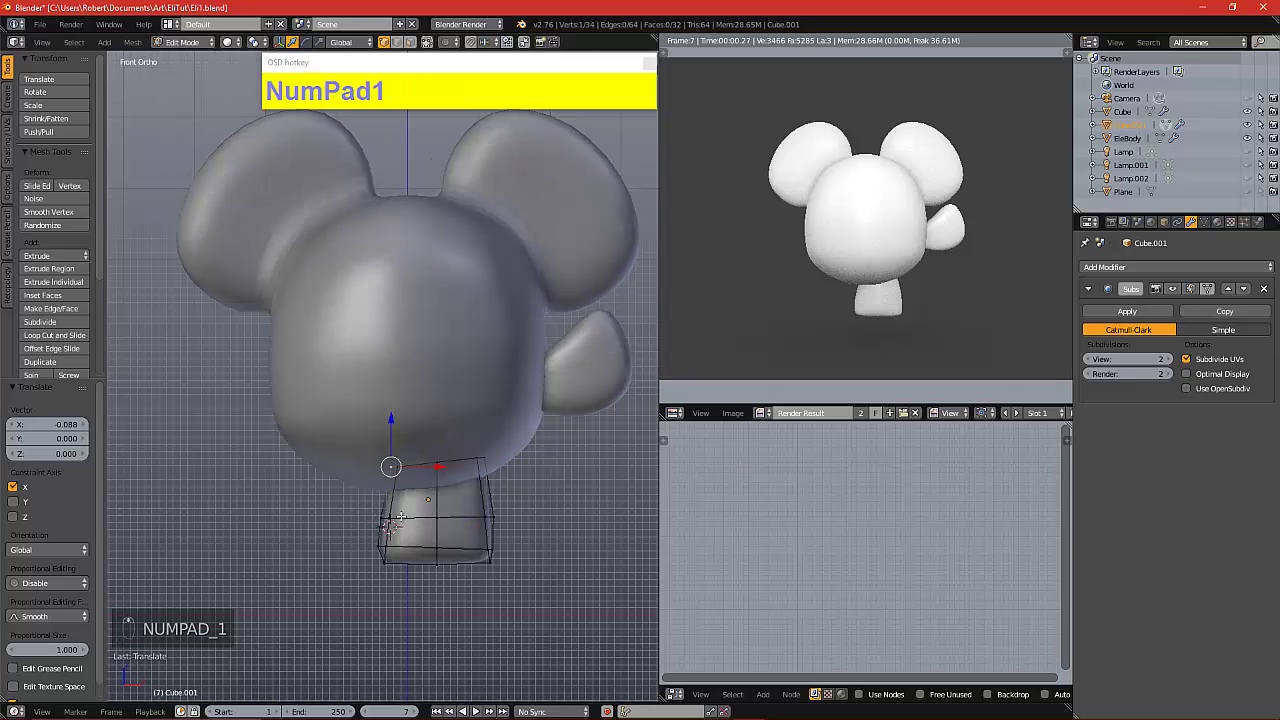
{"action": "key", "text": "F12"}
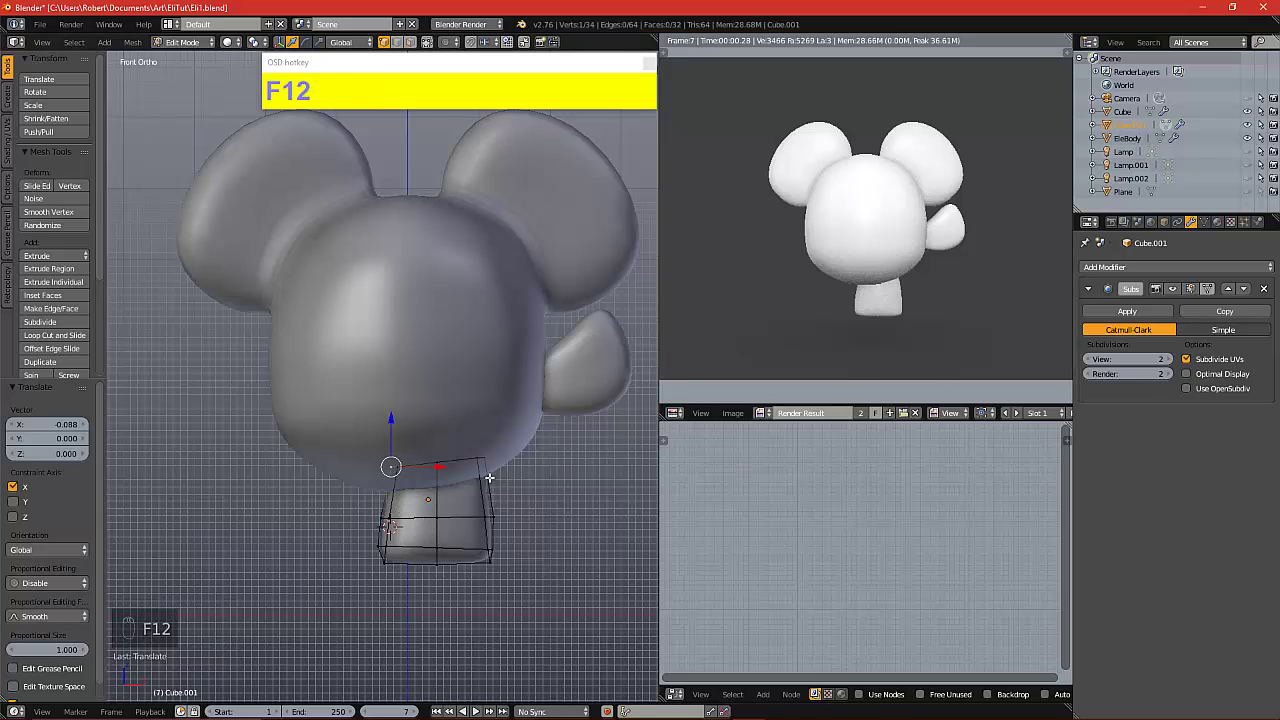
Lower the centre vertices of the leg's base -0.122 along Z to round the underside, and re-render the scene
{"action": "key", "text": "a"}
{"action": "key", "text": "b"}
{"action": "left_click_drag", "start_coordinate": [416, 528], "coordinate": [439, 555]}
{"action": "key", "text": "F12"}
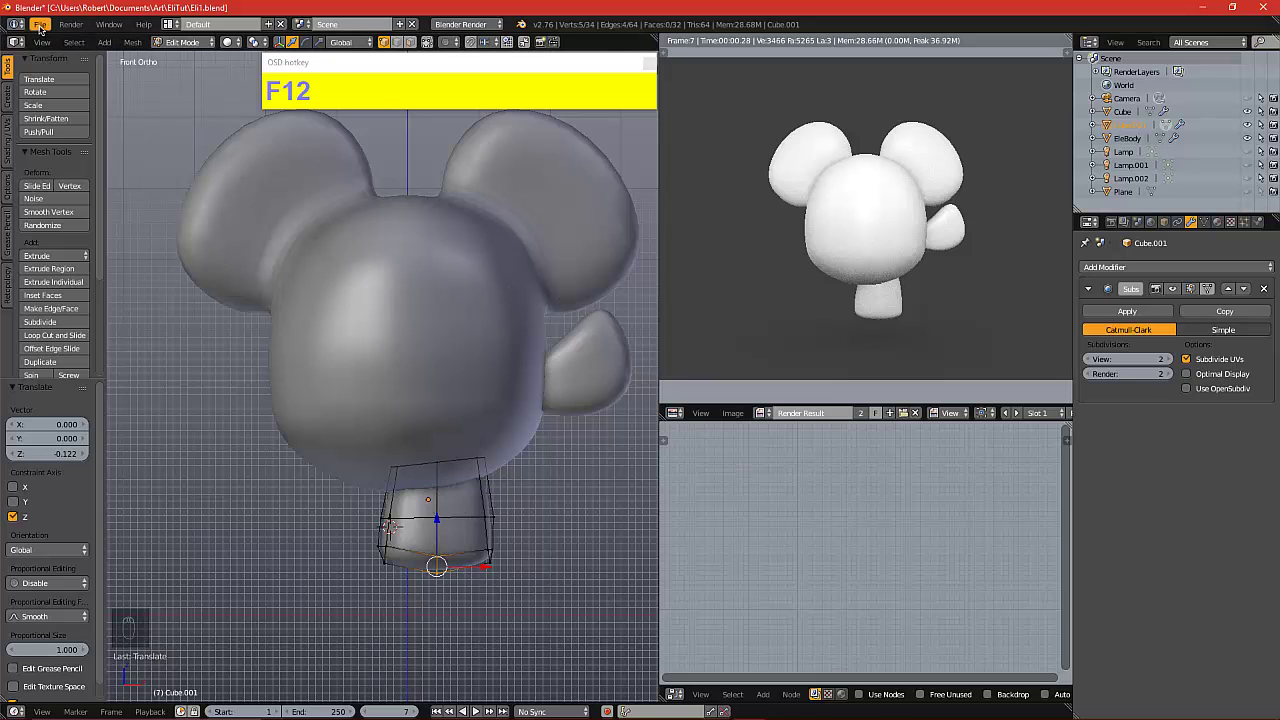
Save the file and return to Object Mode with nothing selected
{"action": "left_click", "coordinate": [40, 24]}
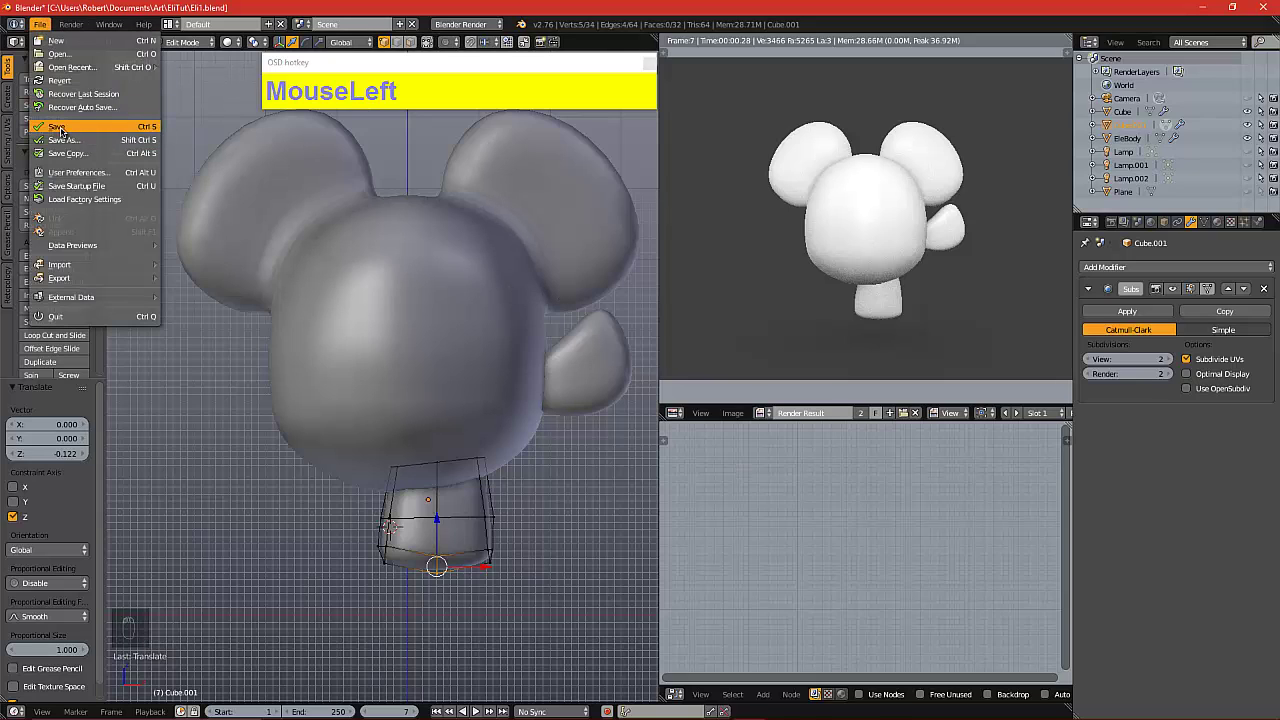
{"action": "left_click", "coordinate": [57, 127]}
{"action": "left_click_drag", "start_coordinate": [513, 274], "coordinate": [500, 327], "text": "alt+shift"}
{"action": "key", "text": "Tab"}
{"action": "key", "text": "a"}
{"action": "key", "text": "a"}
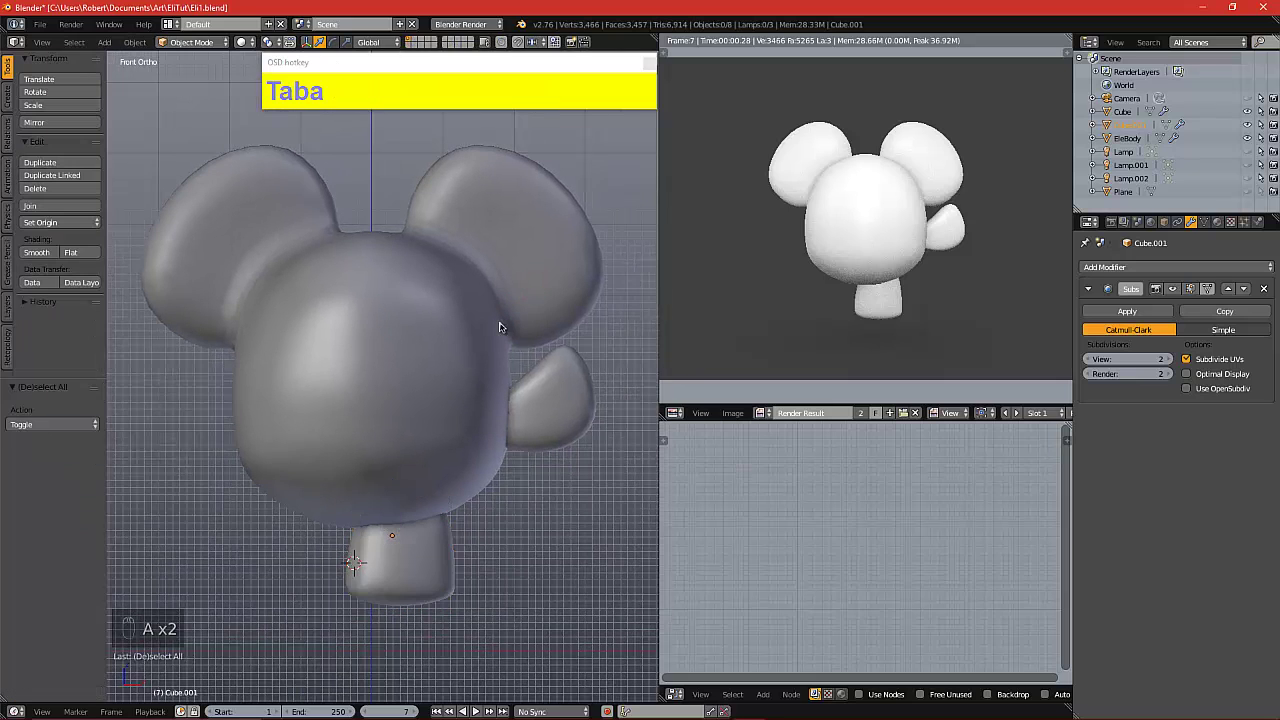
Move the leg and the arm together sideways, clear of the body, and deselect everything
{"action": "scroll", "coordinate": [500, 327], "scroll_direction": "down", "scroll_amount": 2}
{"action": "left_click_drag", "start_coordinate": [496, 362], "coordinate": [491, 384], "text": "alt+shift"}
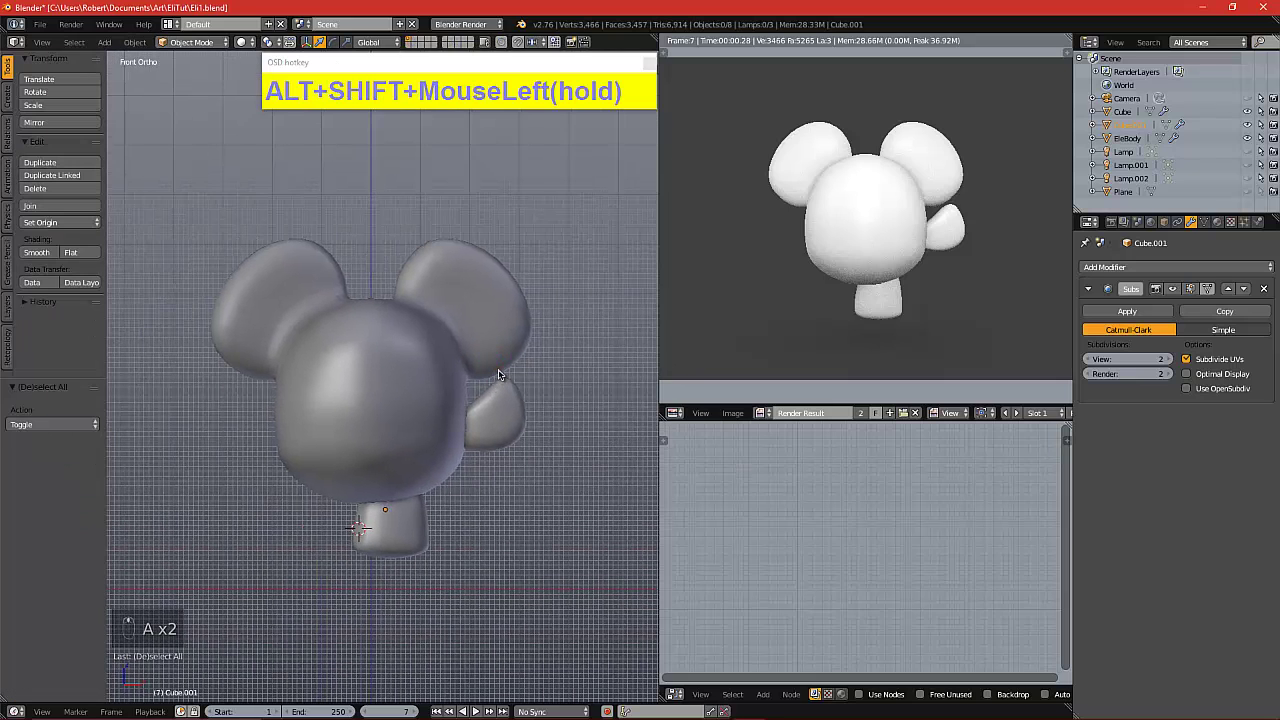
{"action": "right_click", "coordinate": [463, 326]}
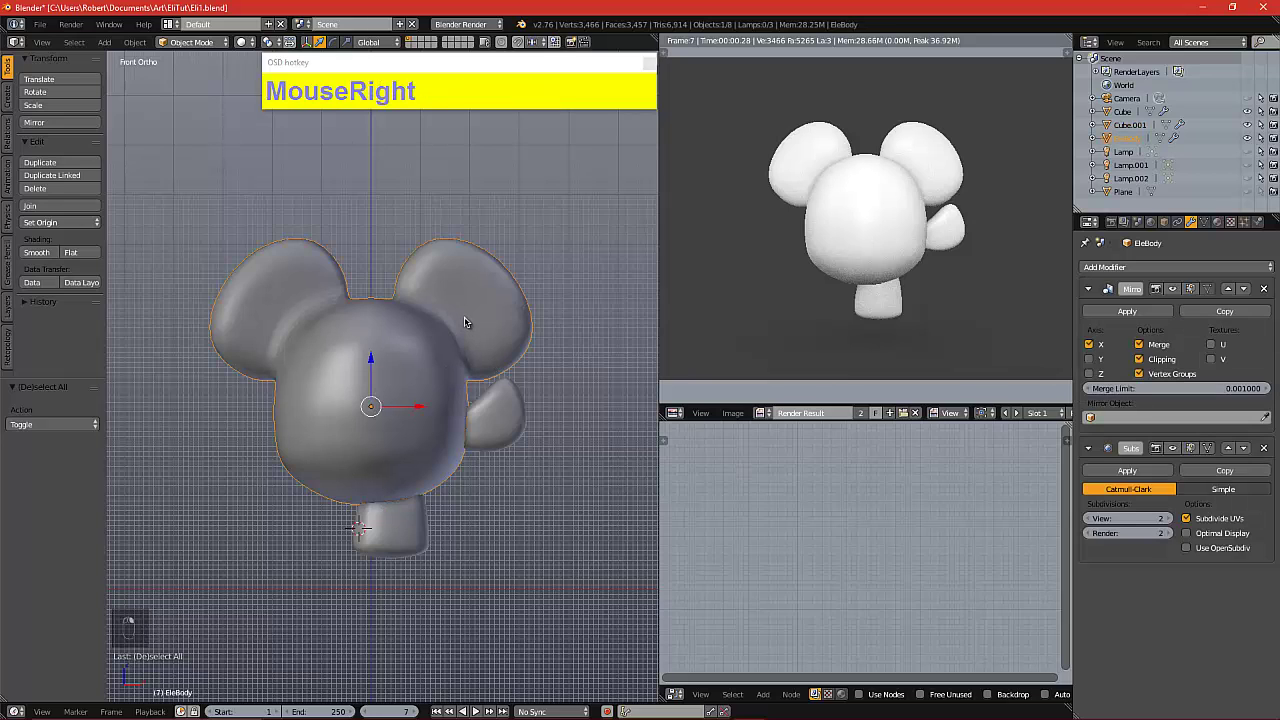
{"action": "right_click", "coordinate": [423, 522]}
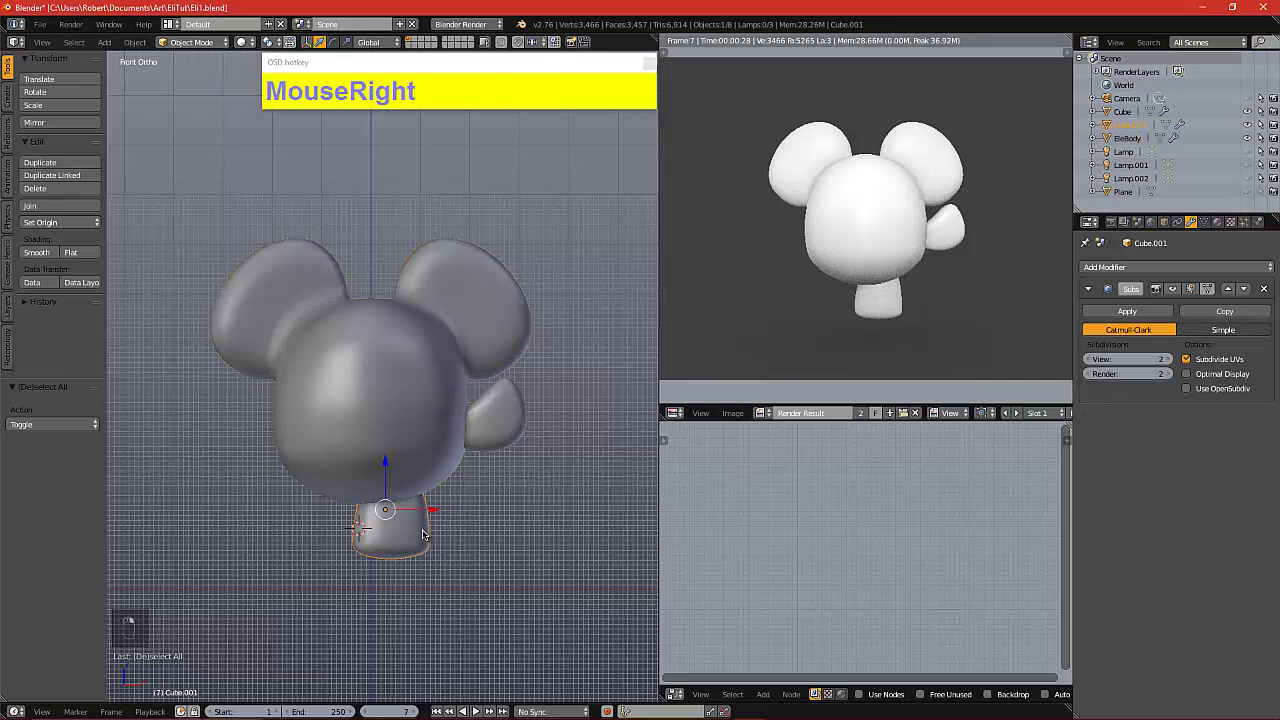
{"action": "right_click", "coordinate": [490, 426], "text": "shift"}
{"action": "key", "text": "g"}
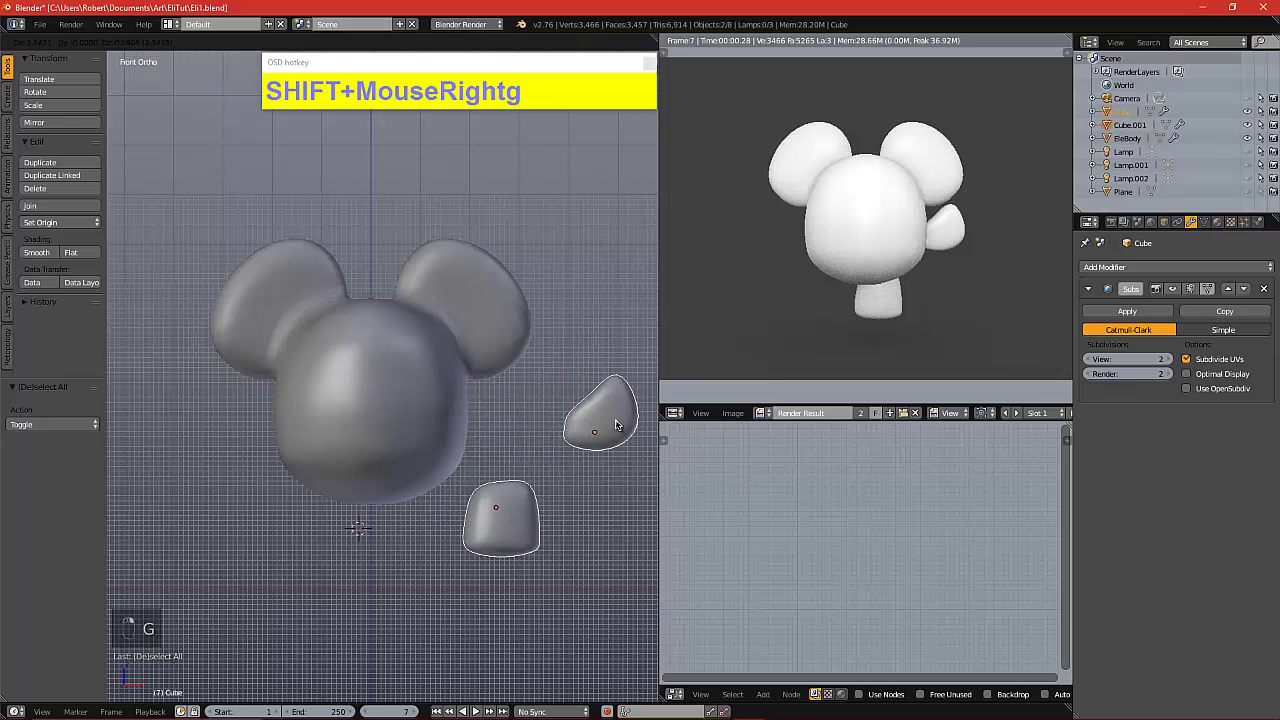
{"action": "left_click", "coordinate": [624, 437]}
{"action": "key", "text": "a"}
Scale the body with its ears by 1.264 along Z and 1.220 along X, and re-render the scene
{"action": "scroll", "coordinate": [503, 391], "scroll_direction": "down", "scroll_amount": 1}
{"action": "right_click", "coordinate": [458, 385]}
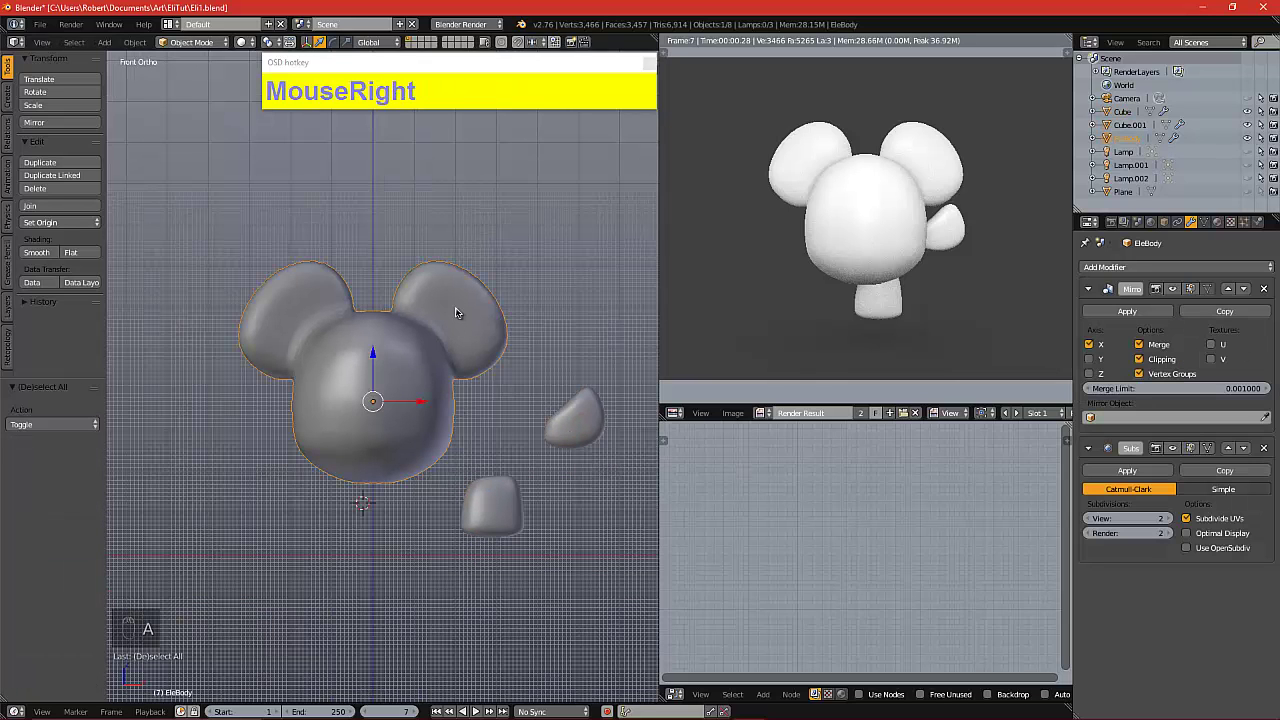
{"action": "key", "text": "s"}
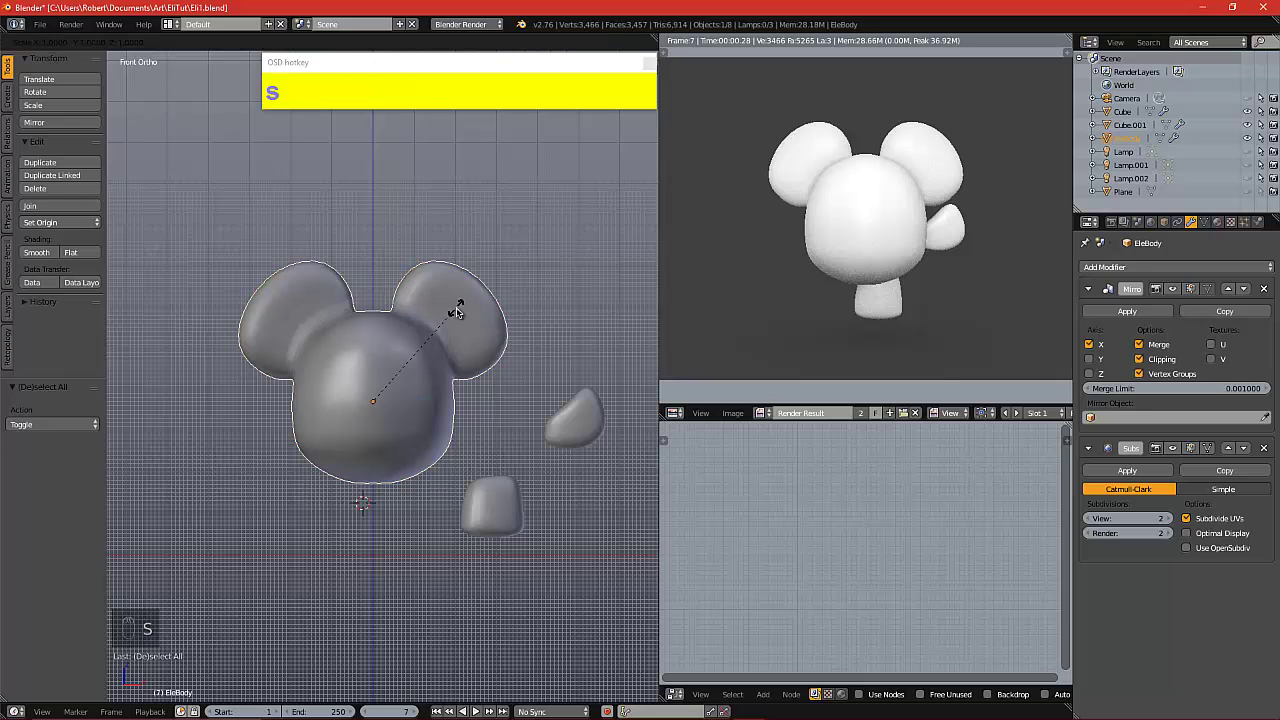
{"action": "key", "text": "z"}
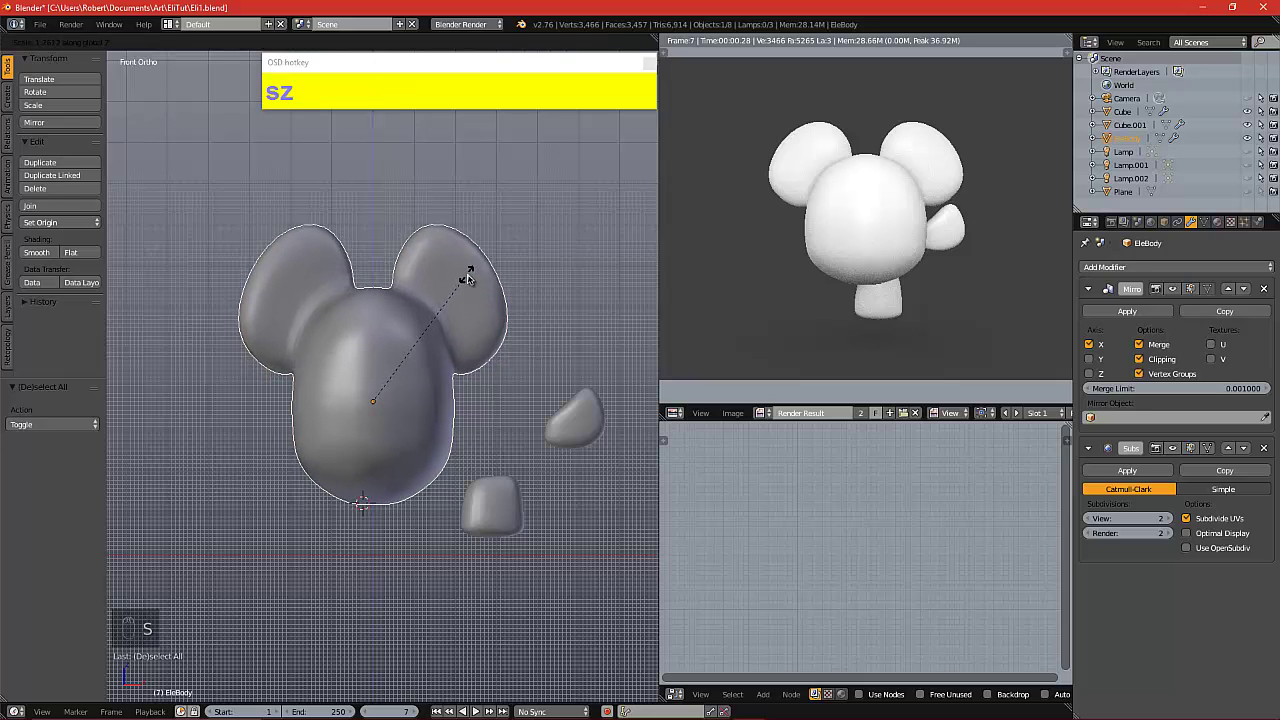
{"action": "left_click", "coordinate": [466, 276]}
{"action": "key", "text": "s"}
{"action": "key", "text": "x"}
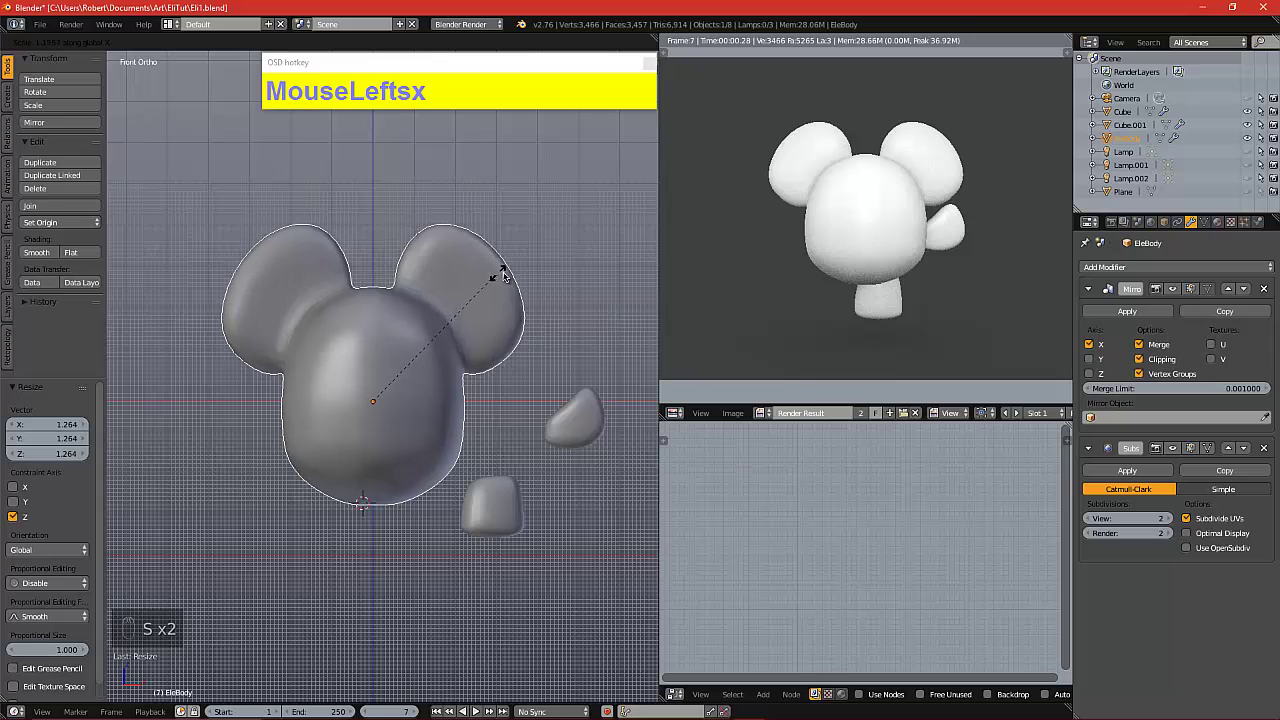
{"action": "left_click", "coordinate": [515, 274]}
{"action": "key", "text": "F12"}
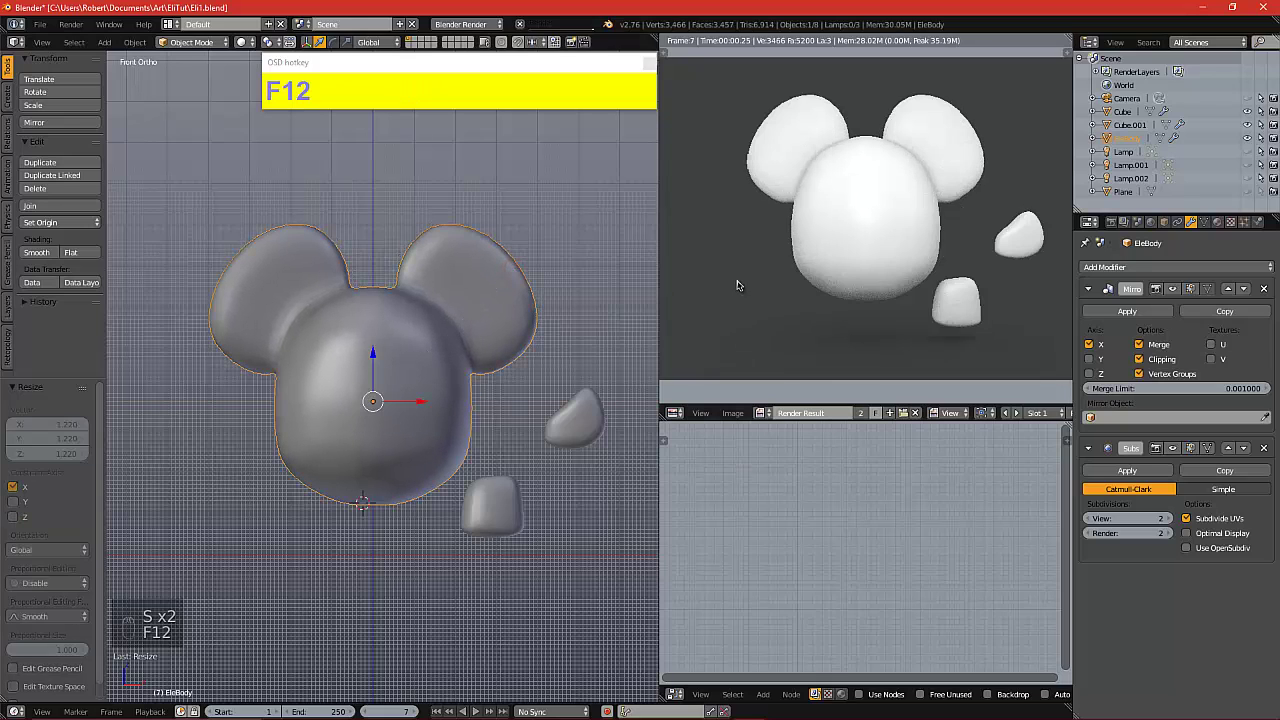
Enlarge the body by a further 1.227 along Z and 1.218 along X, and render again
{"action": "key", "text": "s"}
{"action": "key", "text": "z"}
{"action": "left_click", "coordinate": [458, 316]}
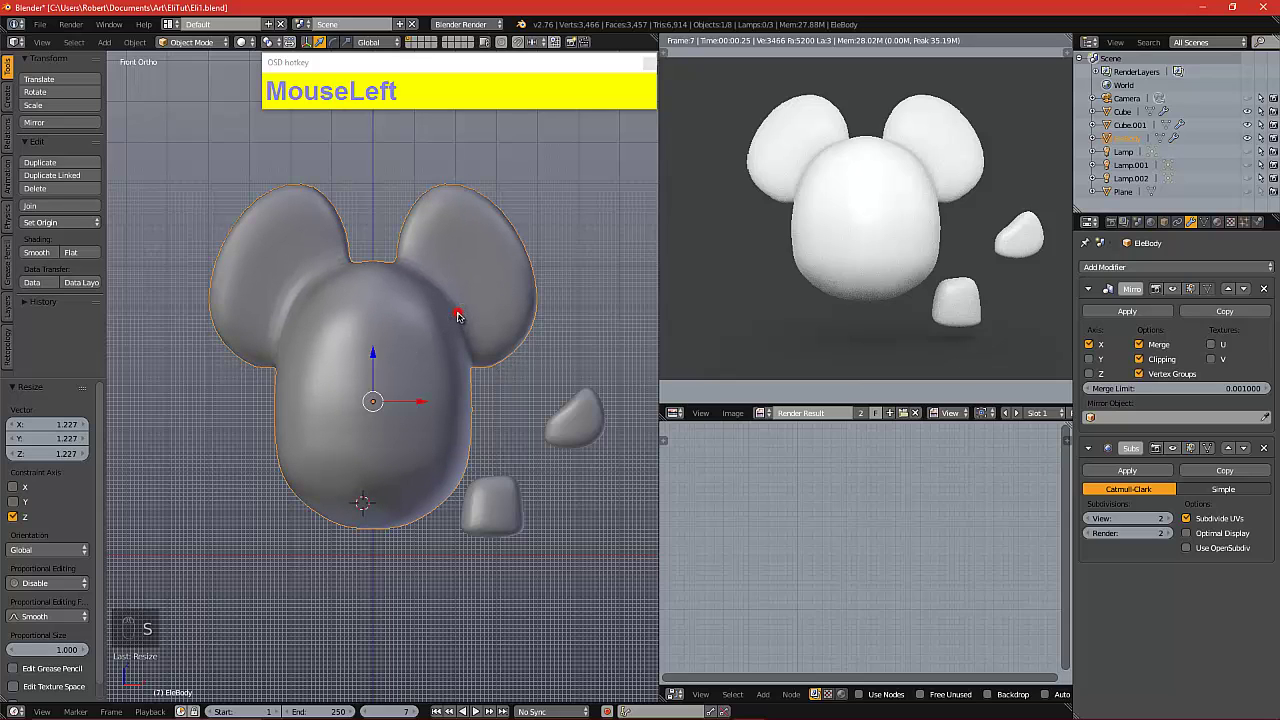
{"action": "key", "text": "s"}
{"action": "key", "text": "x"}
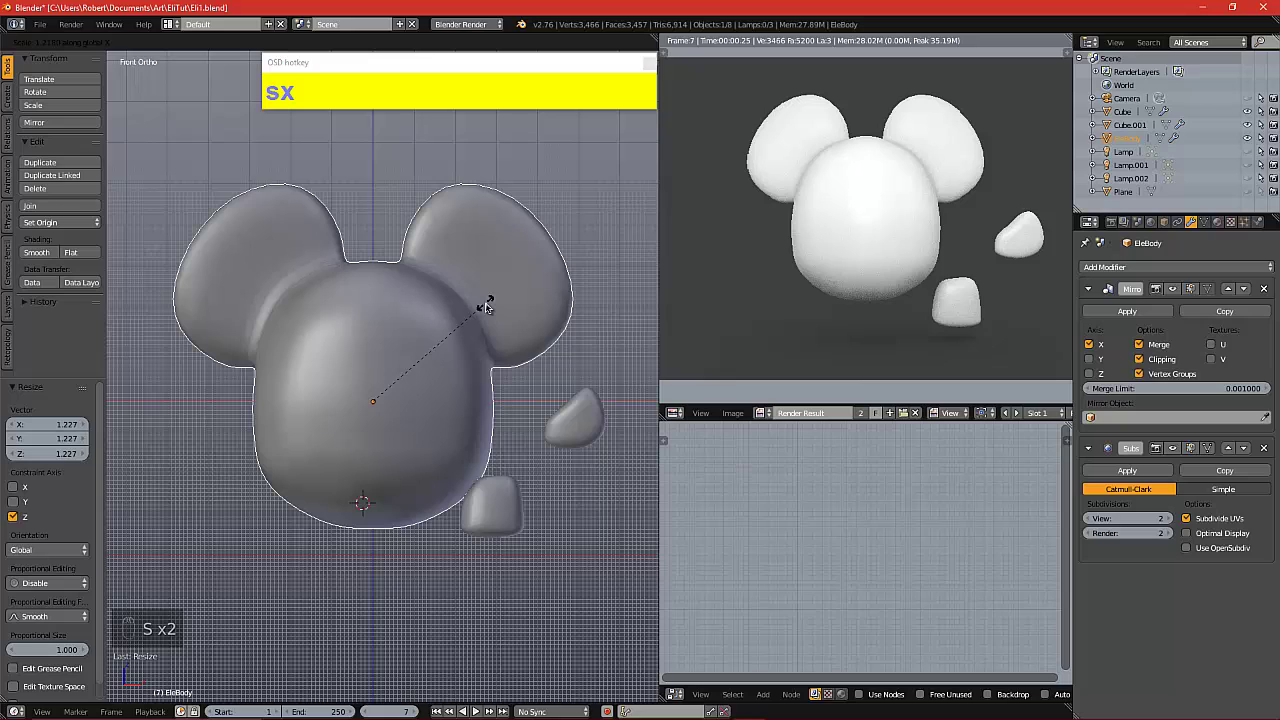
{"action": "left_click", "coordinate": [486, 307]}
{"action": "key", "text": "F12"}
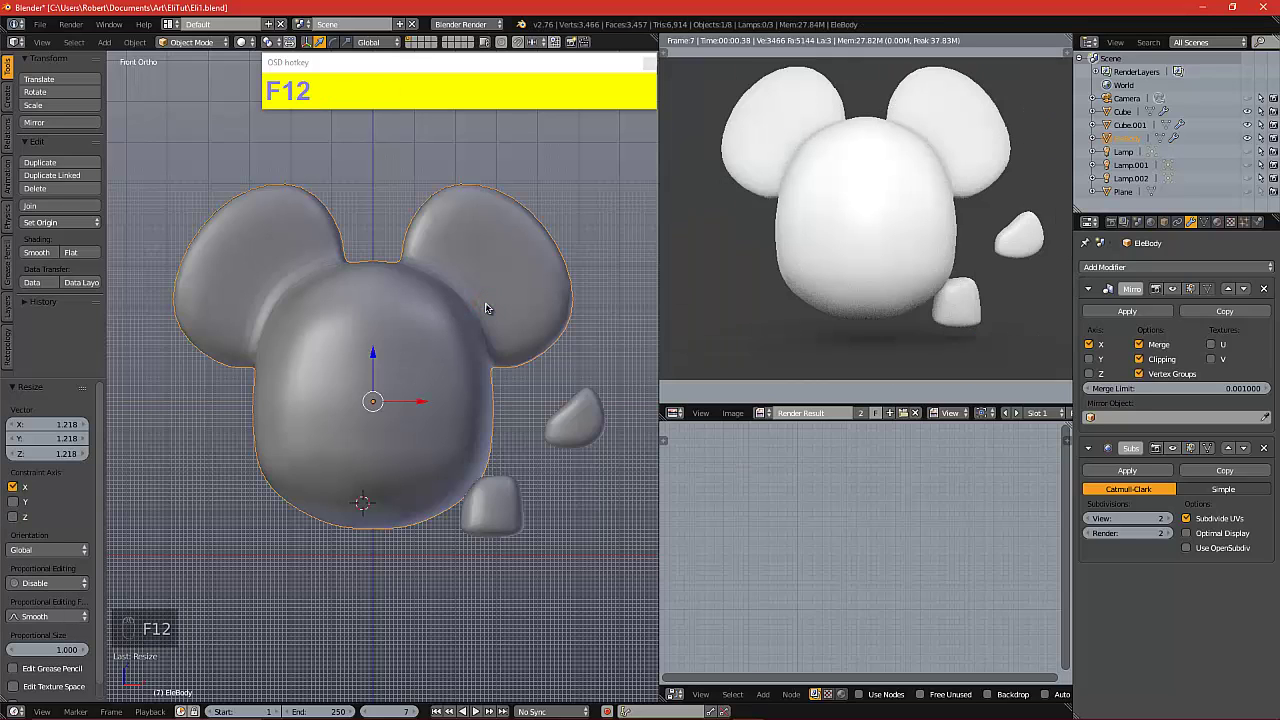
Raise the body 0.875 along Z and save the file
{"action": "scroll", "coordinate": [489, 308], "scroll_direction": "down", "scroll_amount": 1}
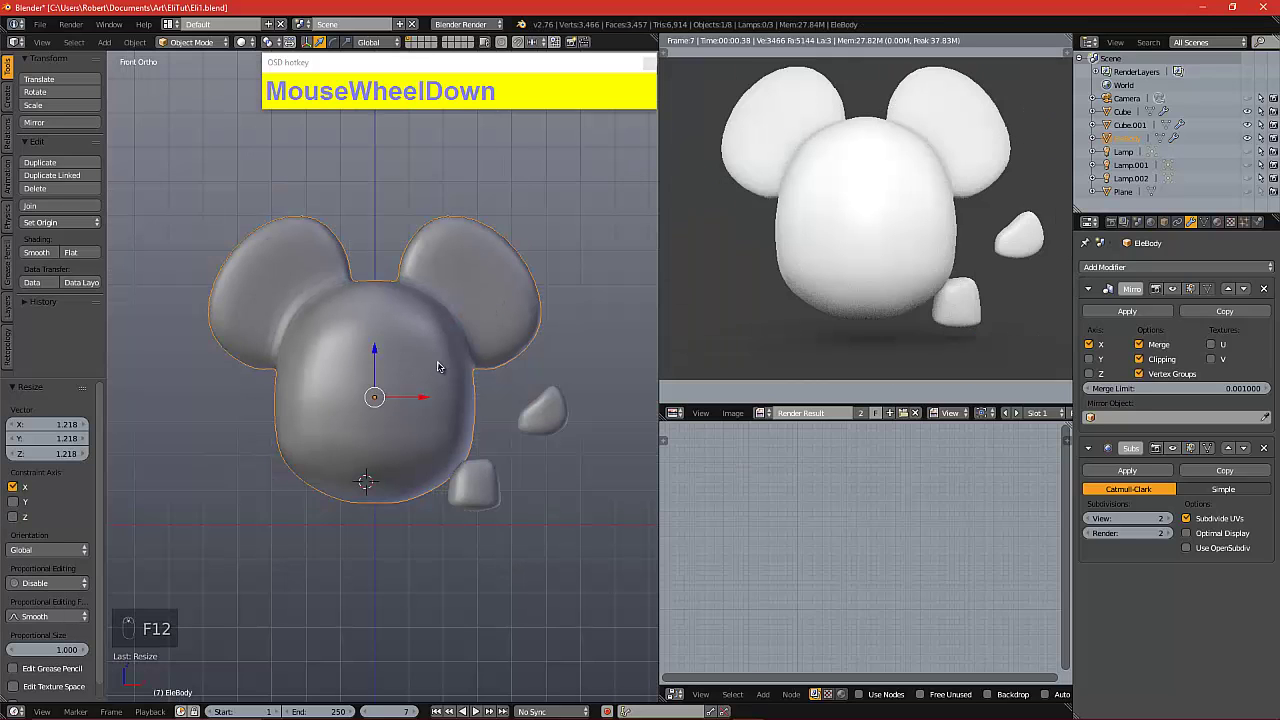
{"action": "left_click_drag", "start_coordinate": [384, 355], "coordinate": [384, 324]}
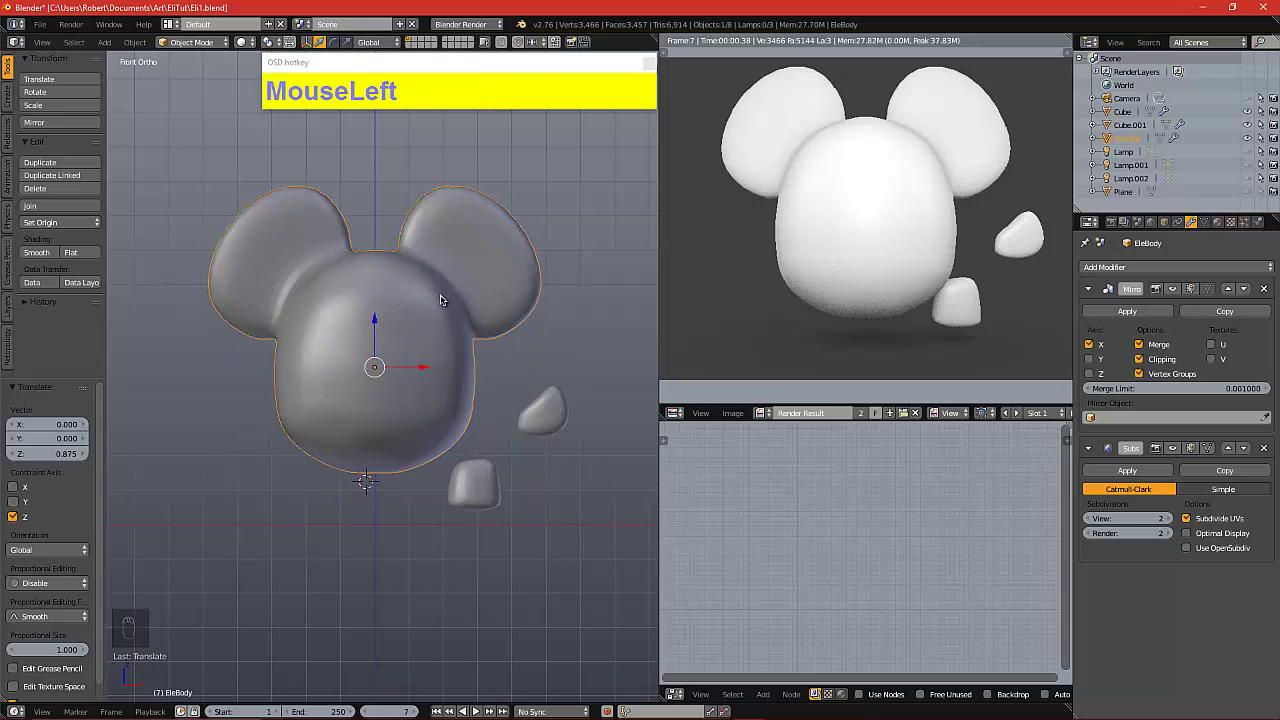
{"action": "left_click", "coordinate": [61, 44]}
{"action": "left_click", "coordinate": [52, 123]}
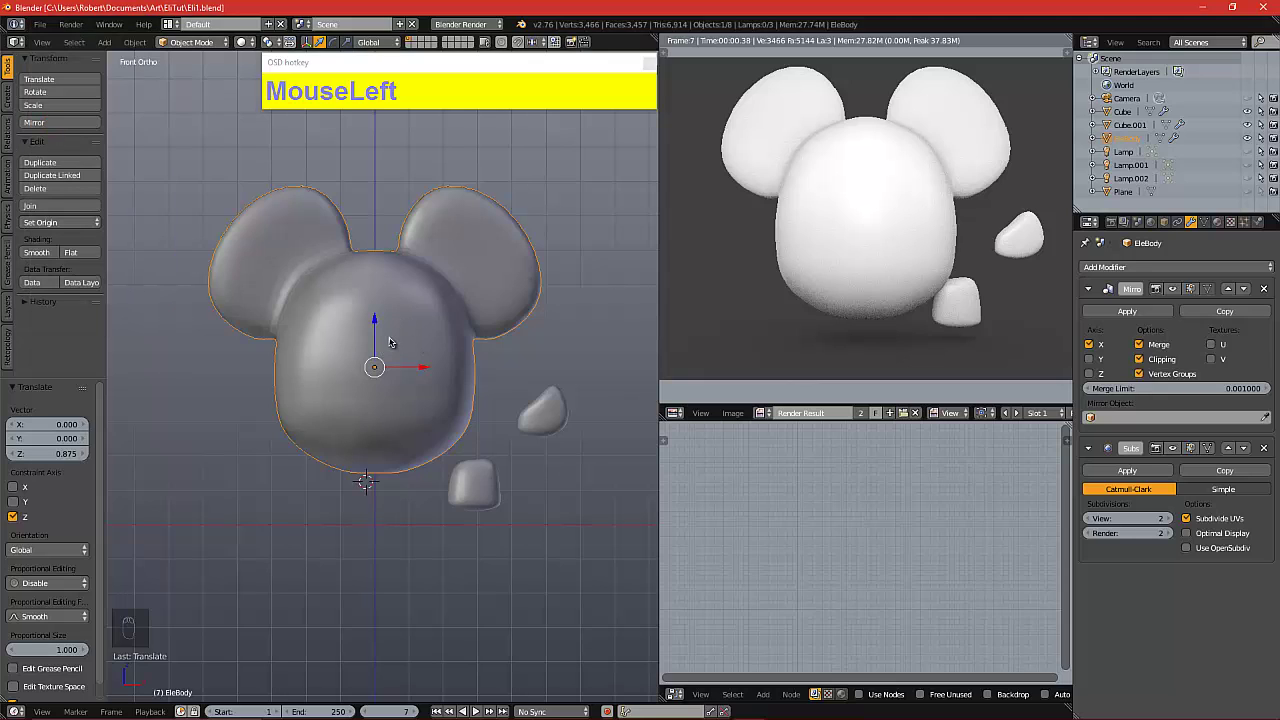
In Edit Mode, limit selection to visible geometry and circle-select the faces at the centre line of the body's upper front
{"action": "key", "text": "Tab"}
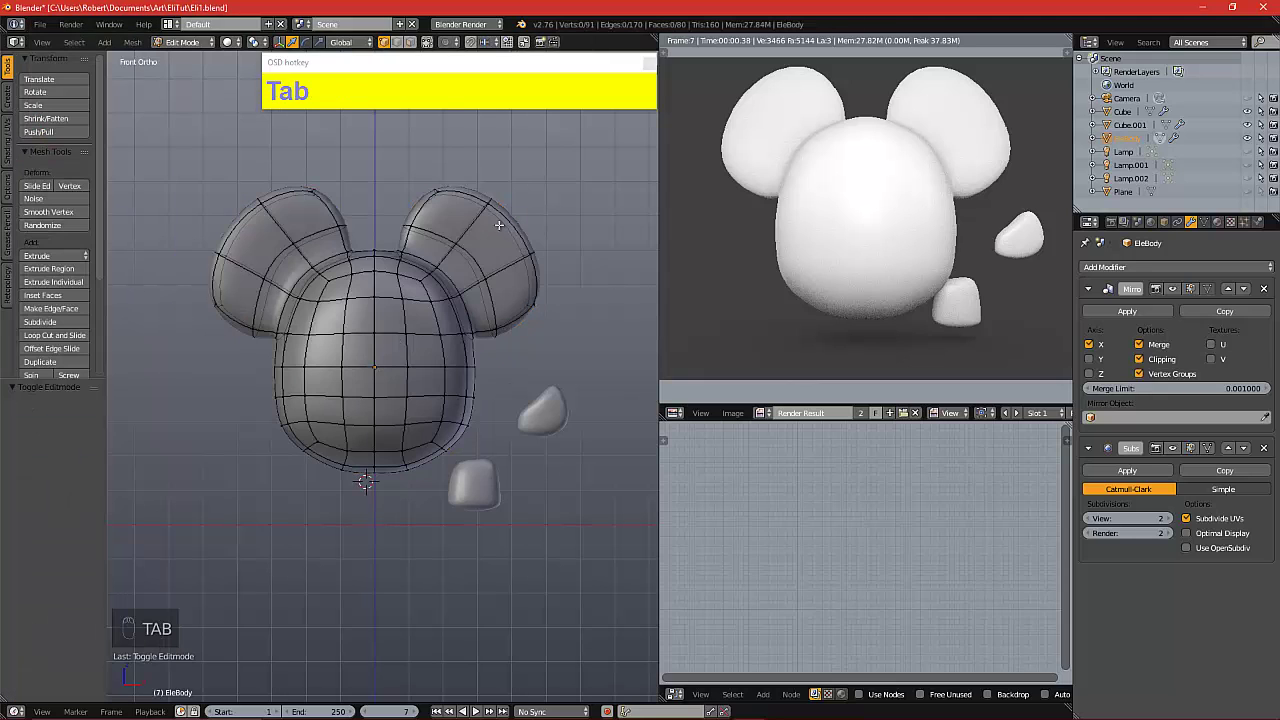
{"action": "left_click", "coordinate": [428, 43]}
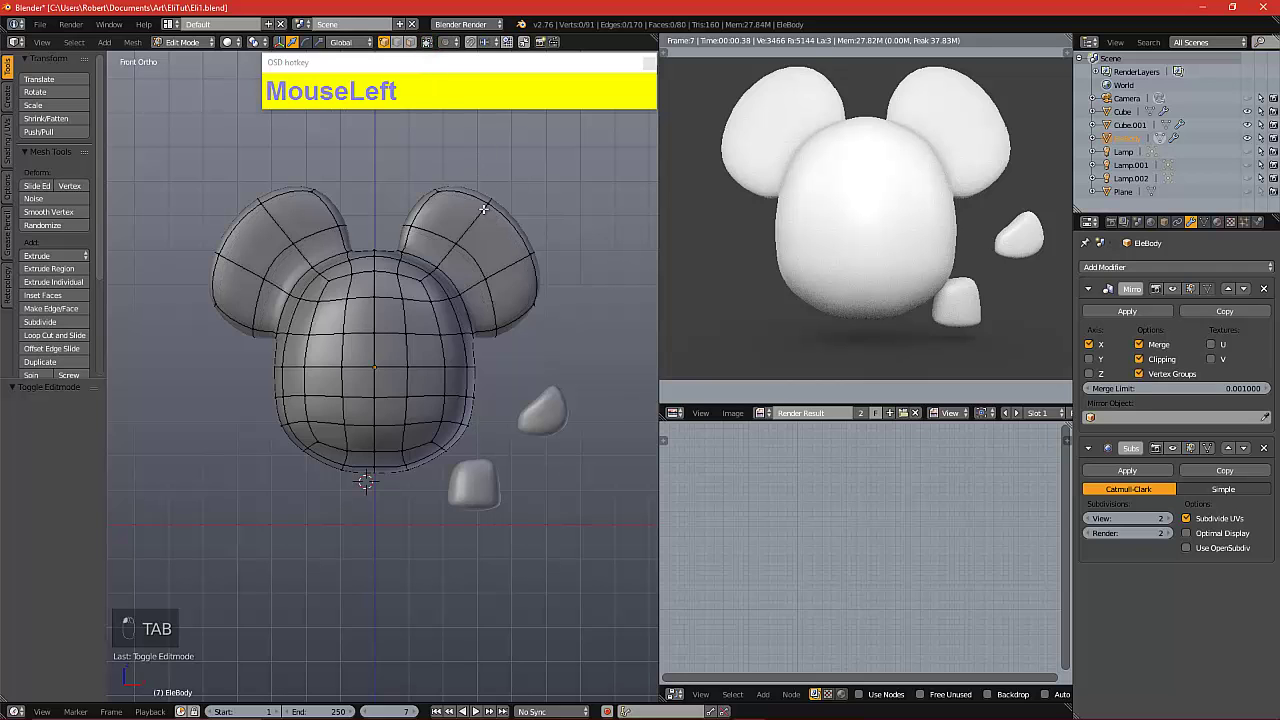
{"action": "left_click_drag", "start_coordinate": [484, 209], "coordinate": [423, 231], "text": "alt"}
{"action": "key", "text": "KP_1"}
{"action": "scroll", "coordinate": [424, 231], "scroll_direction": "up", "scroll_amount": 5}
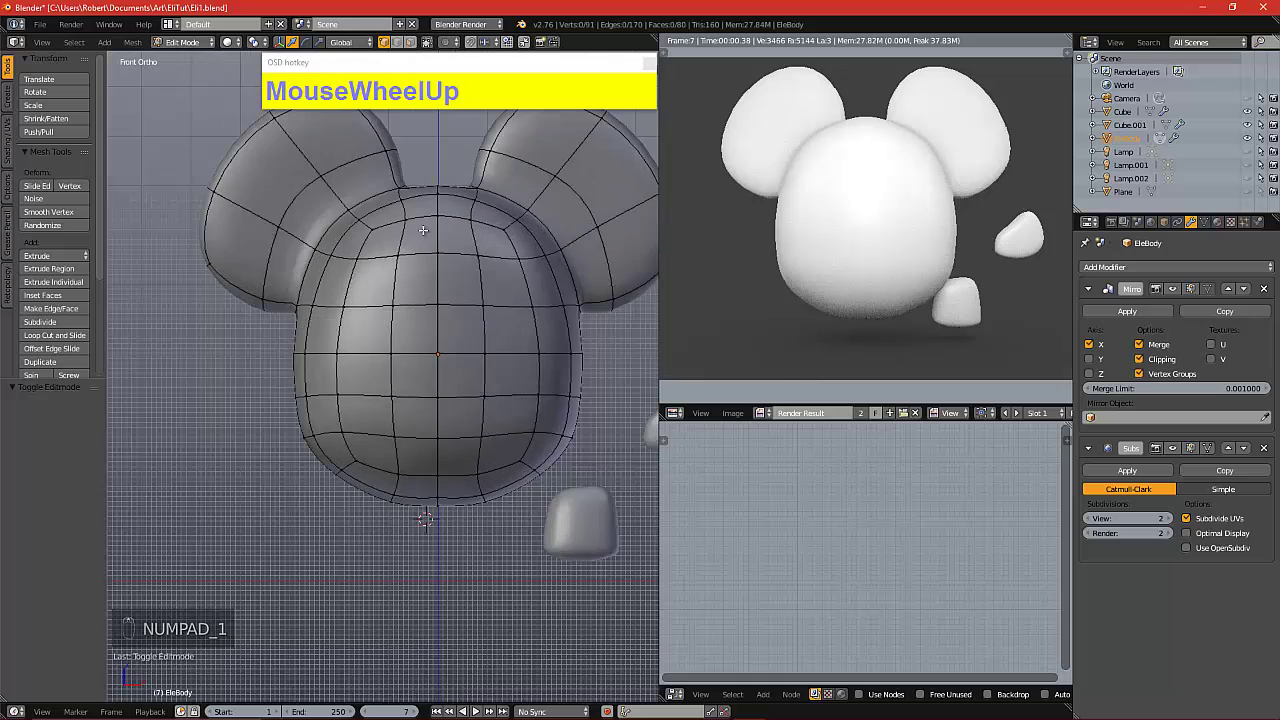
{"action": "left_click_drag", "start_coordinate": [458, 247], "coordinate": [399, 183], "text": "alt+shift"}
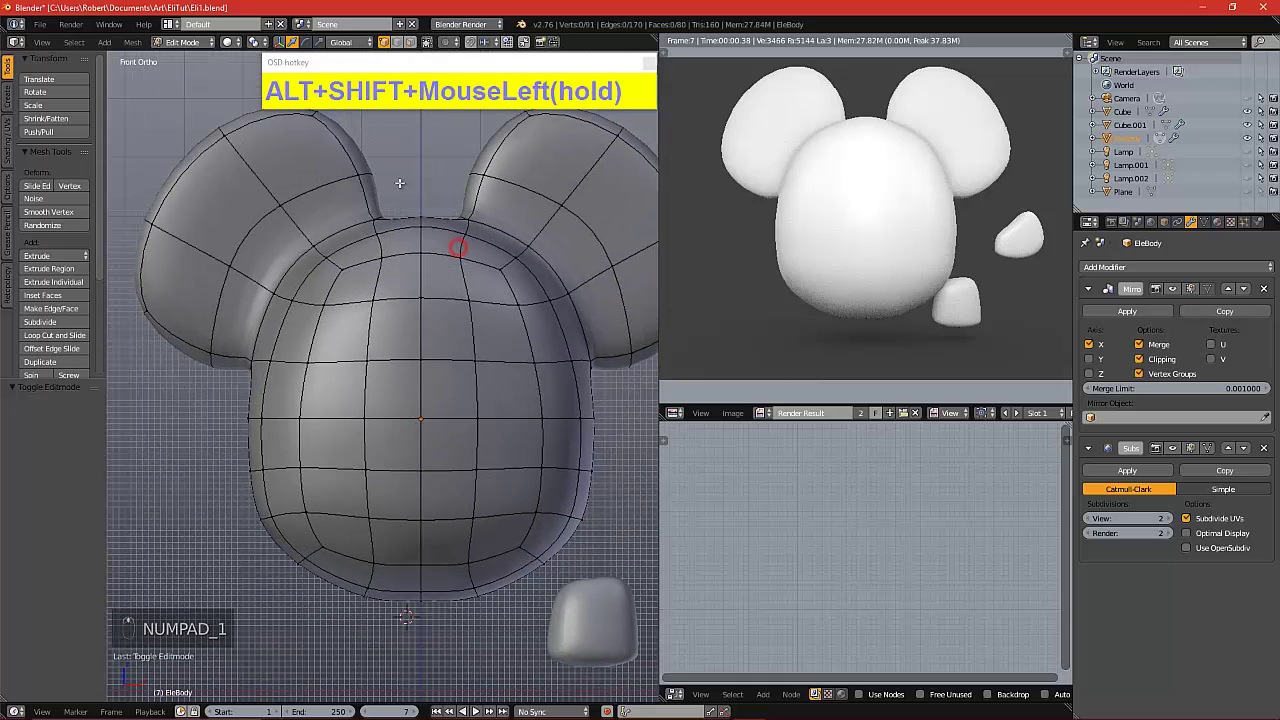
{"action": "left_click", "coordinate": [414, 46]}
{"action": "left_click_drag", "start_coordinate": [481, 231], "coordinate": [394, 281], "text": "alt+shift"}
{"action": "key", "text": "c"}
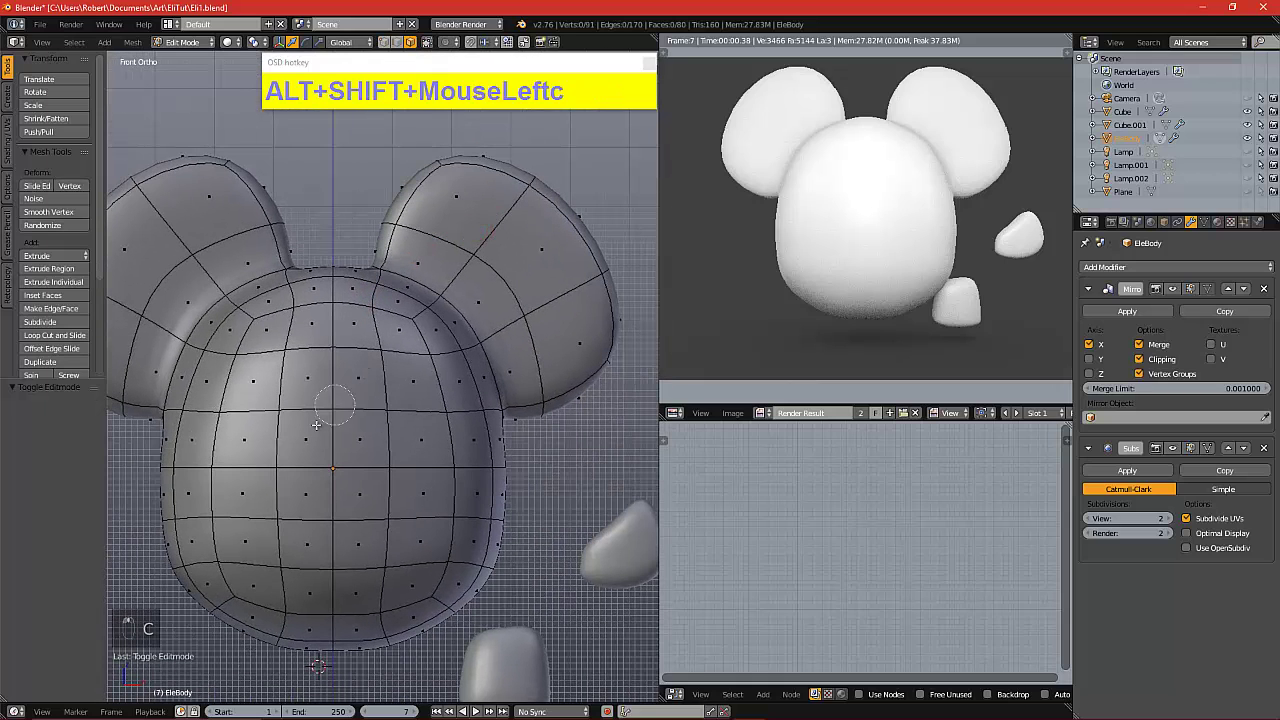
{"action": "left_click", "coordinate": [324, 413]}
{"action": "right_click", "coordinate": [324, 413]}
{"action": "left_click_drag", "start_coordinate": [352, 402], "coordinate": [385, 376], "text": "alt"}
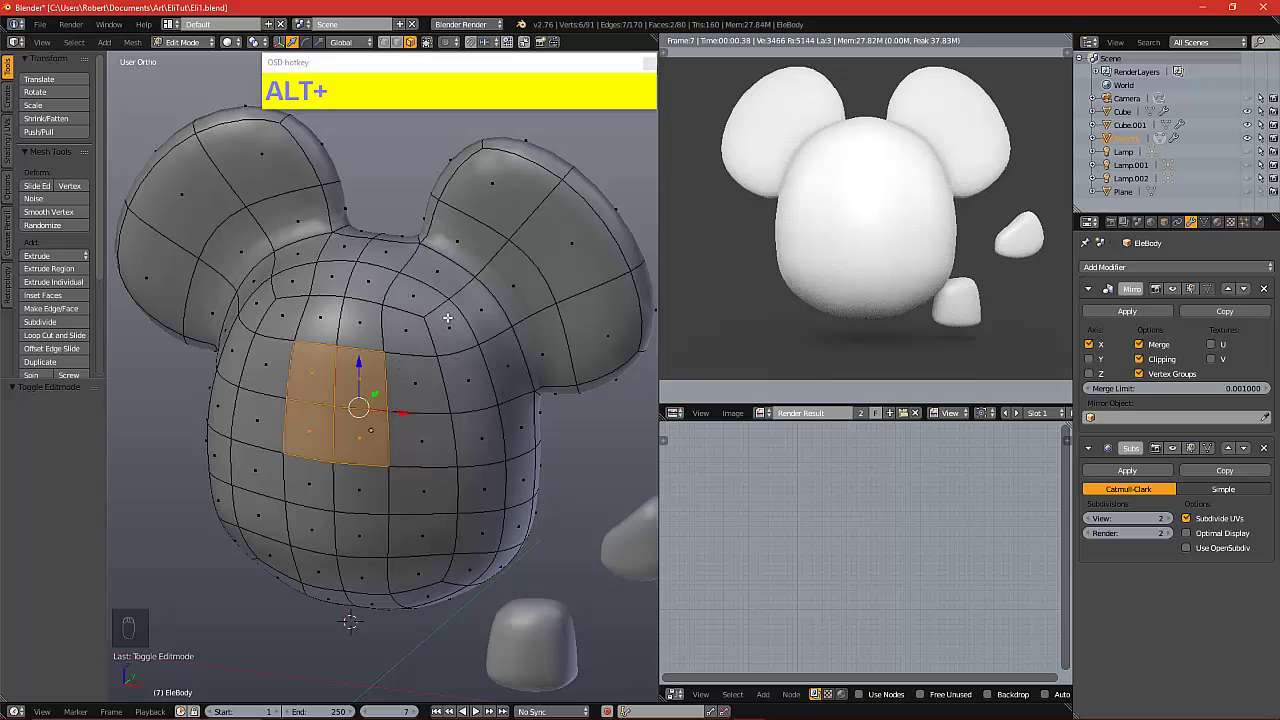
Return to Object Mode and apply the body's Mirror modifier
{"action": "scroll", "coordinate": [465, 298], "scroll_direction": "down", "scroll_amount": 3}
{"action": "left_click_drag", "start_coordinate": [465, 298], "coordinate": [395, 311], "text": "alt"}
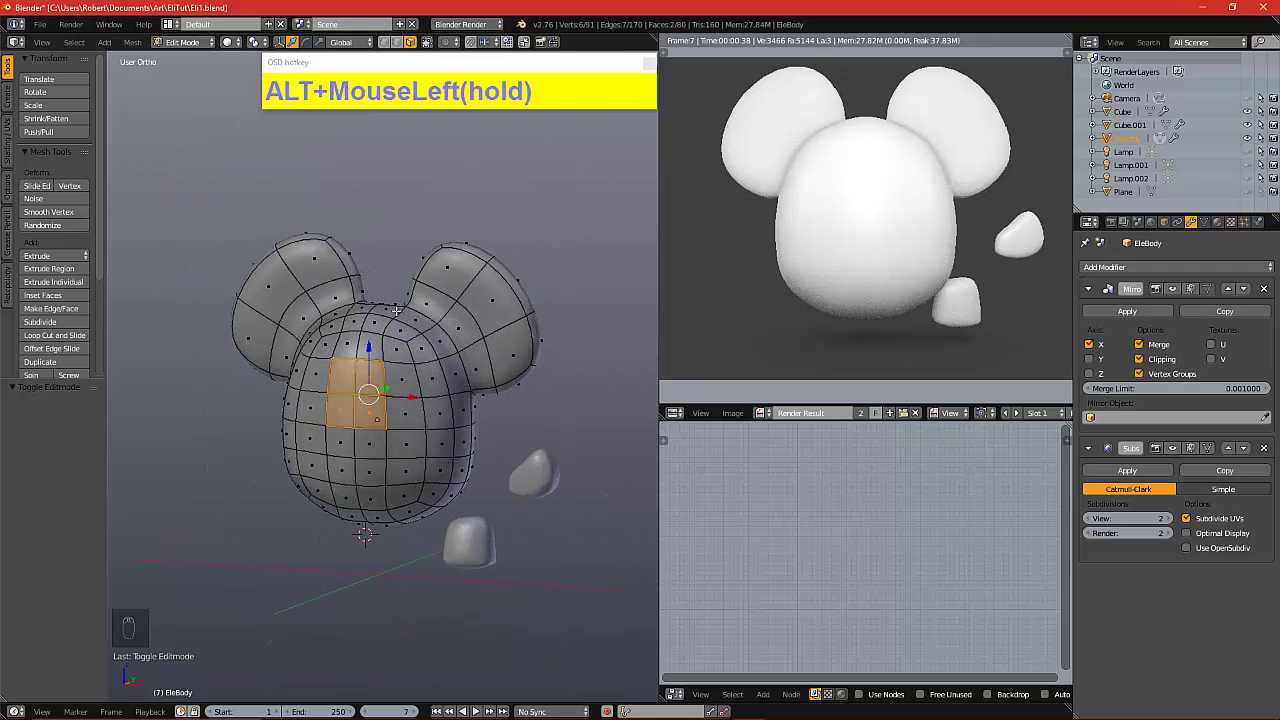
{"action": "key", "text": "Tab"}
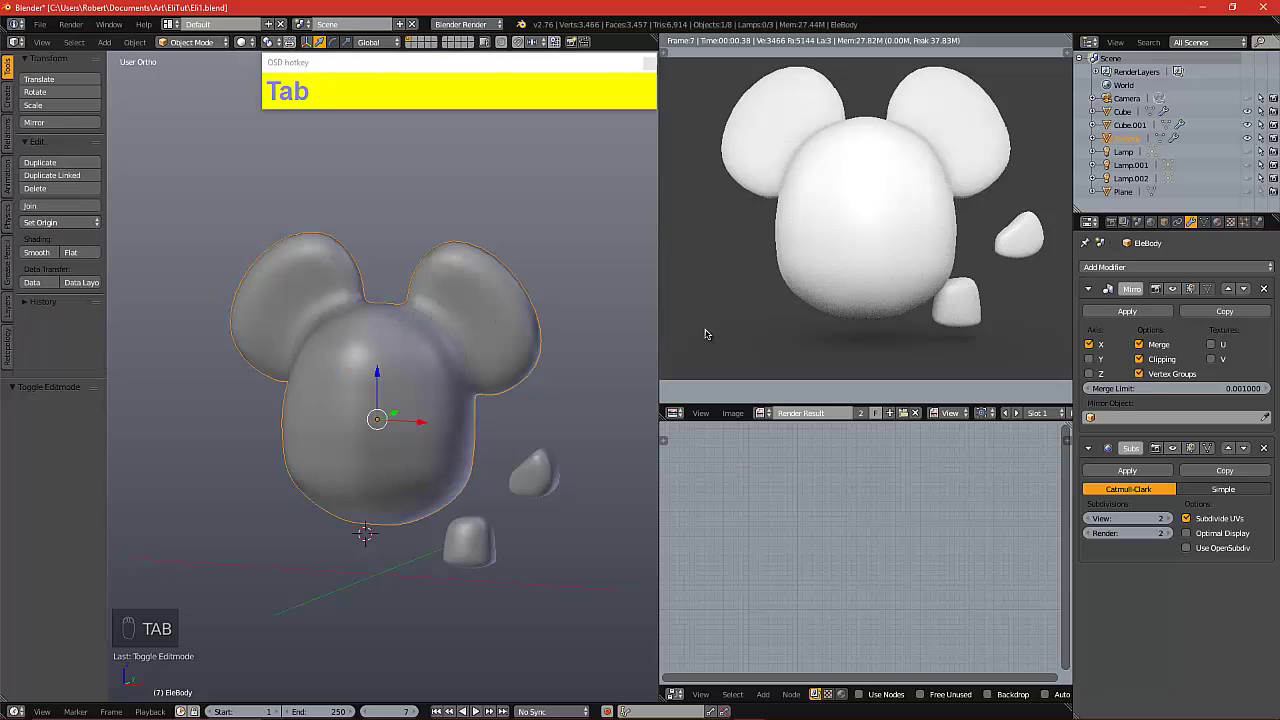
{"action": "left_click", "coordinate": [1127, 311]}
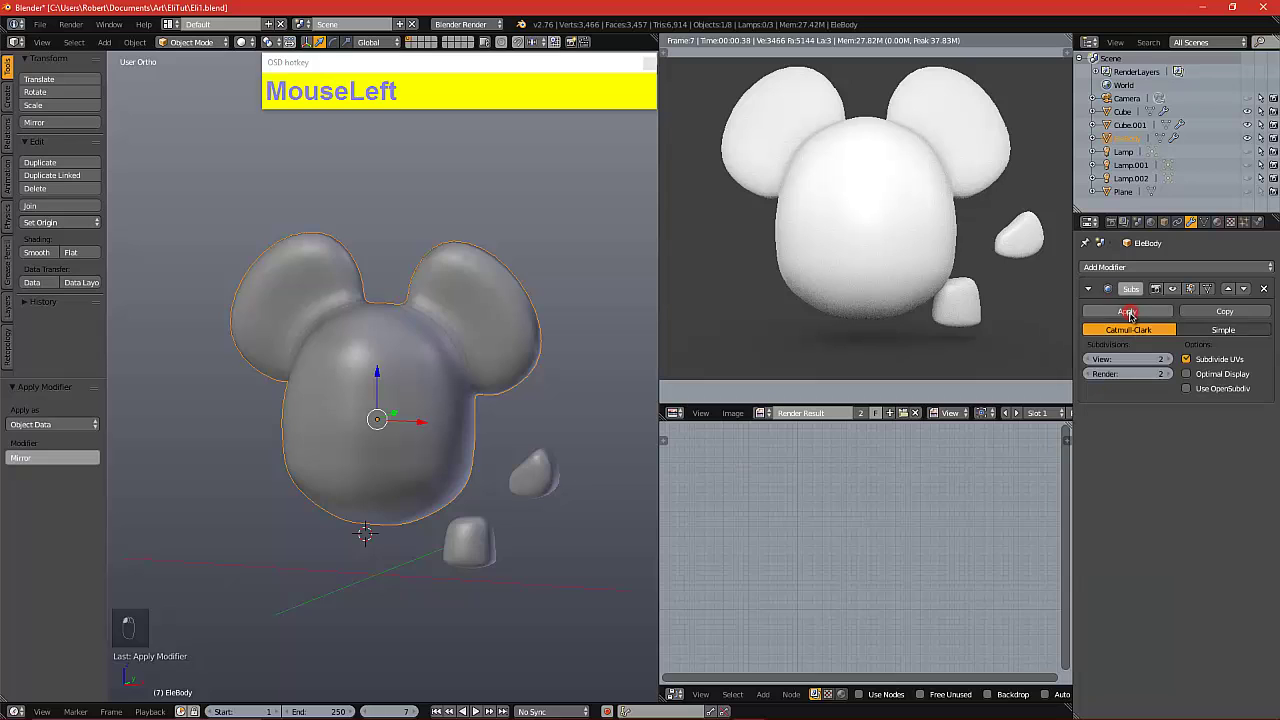
Extrude the four selected front faces outward in Edit Mode to start the trunk, and move them -0.124 along Y and -0.956 along Z
{"action": "key", "text": "KP_1"}
{"action": "key", "text": "Tab"}
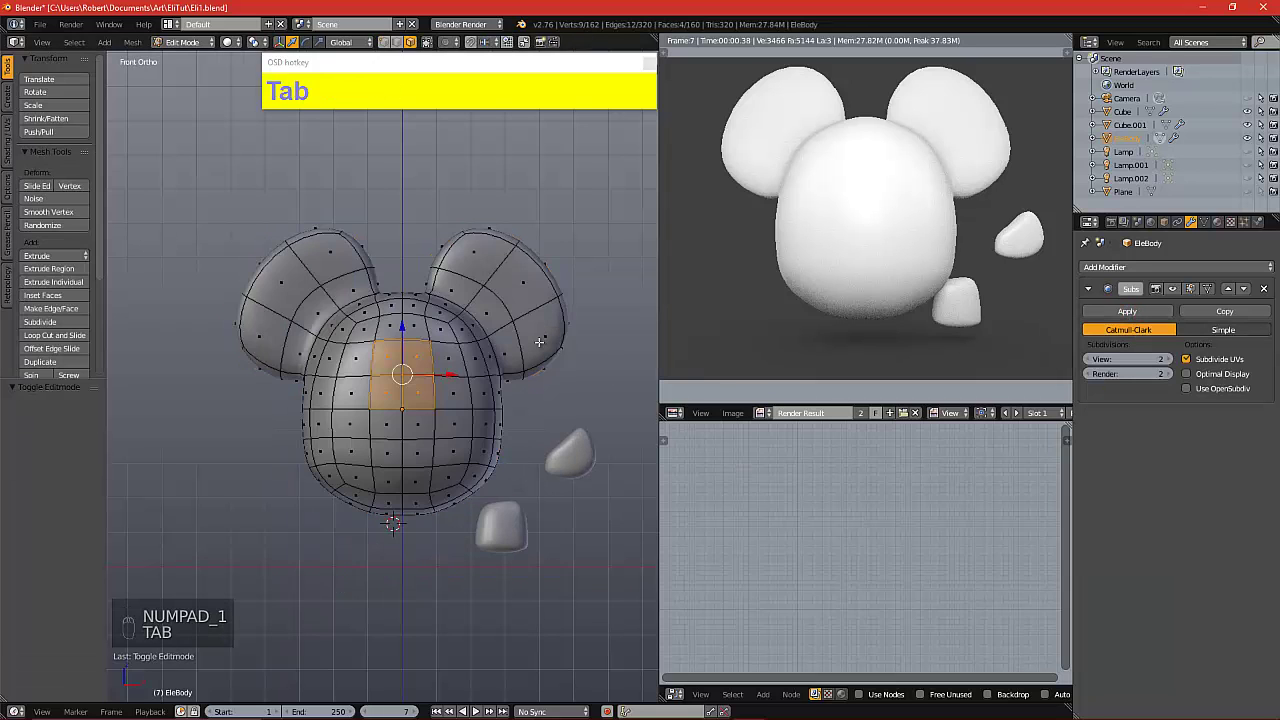
{"action": "scroll", "coordinate": [539, 342], "scroll_direction": "down", "scroll_amount": 2}
{"action": "left_click_drag", "start_coordinate": [566, 361], "coordinate": [342, 258], "text": "alt"}
{"action": "scroll", "coordinate": [530, 366], "scroll_direction": "up", "scroll_amount": 2}
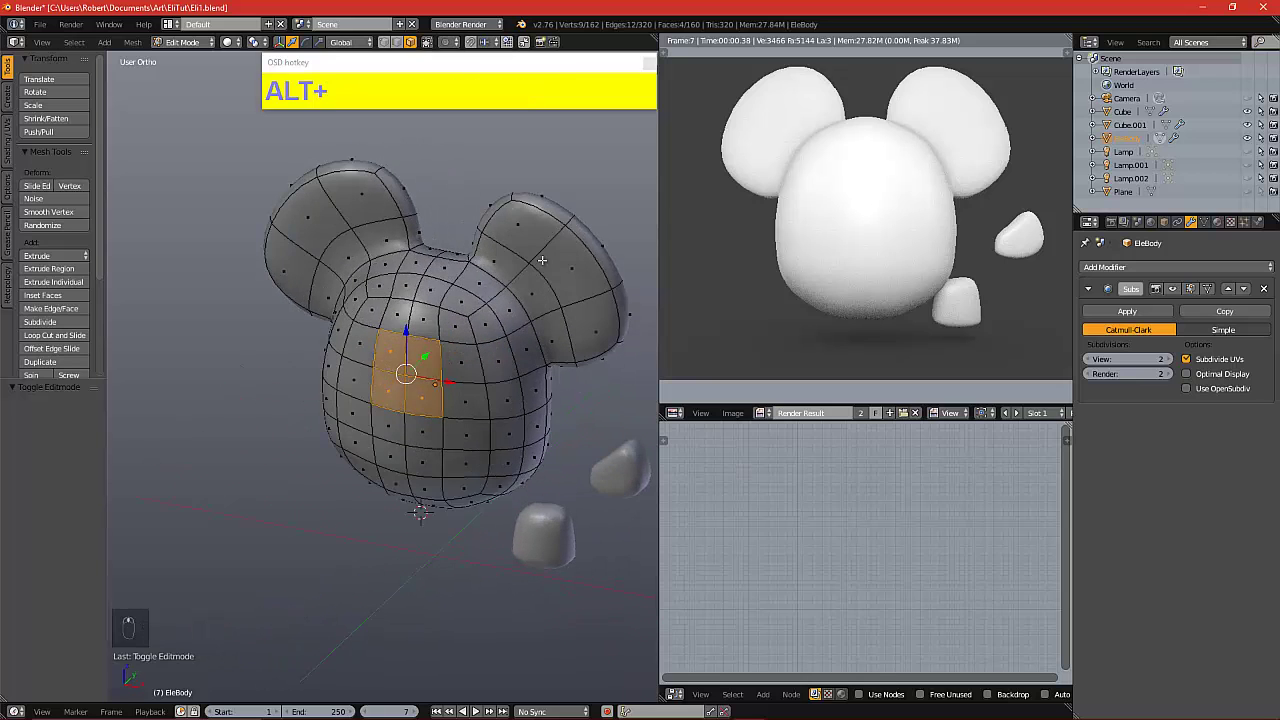
{"action": "left_click_drag", "start_coordinate": [447, 301], "coordinate": [525, 318], "text": "alt"}
{"action": "key", "text": "KP_3"}
{"action": "scroll", "coordinate": [534, 316], "scroll_direction": "up", "scroll_amount": 2}
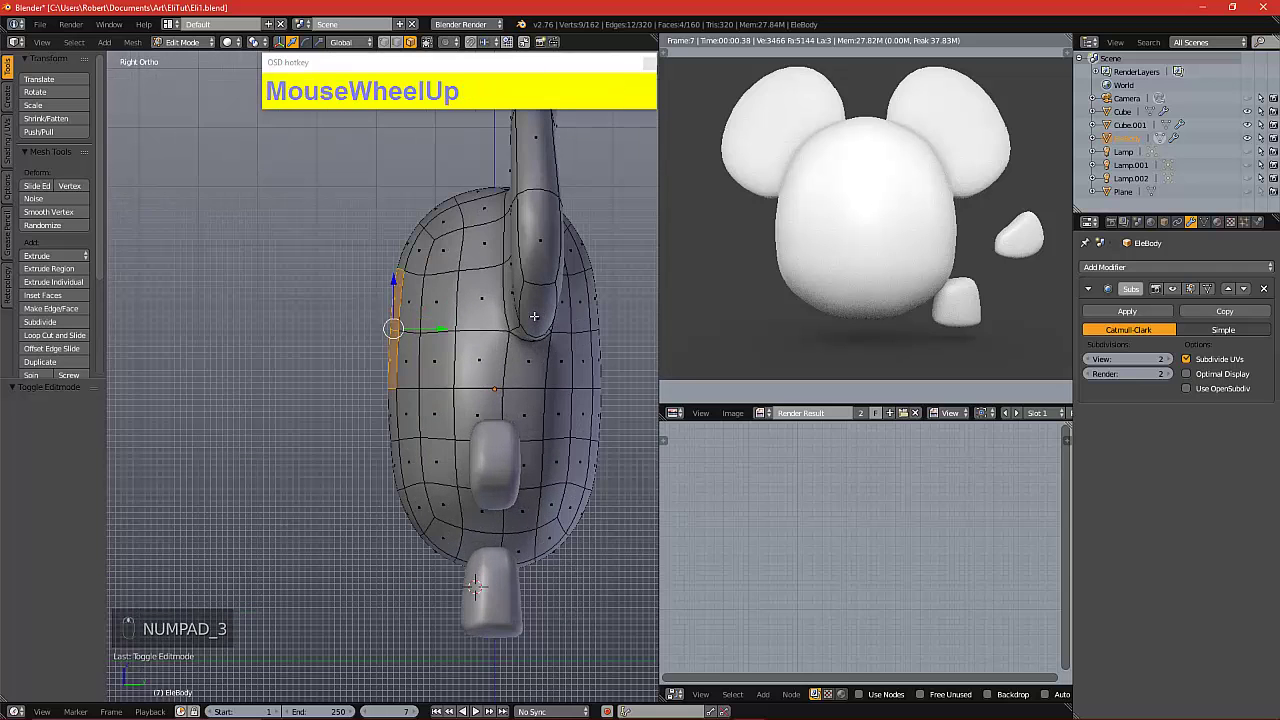
{"action": "key", "text": "e"}
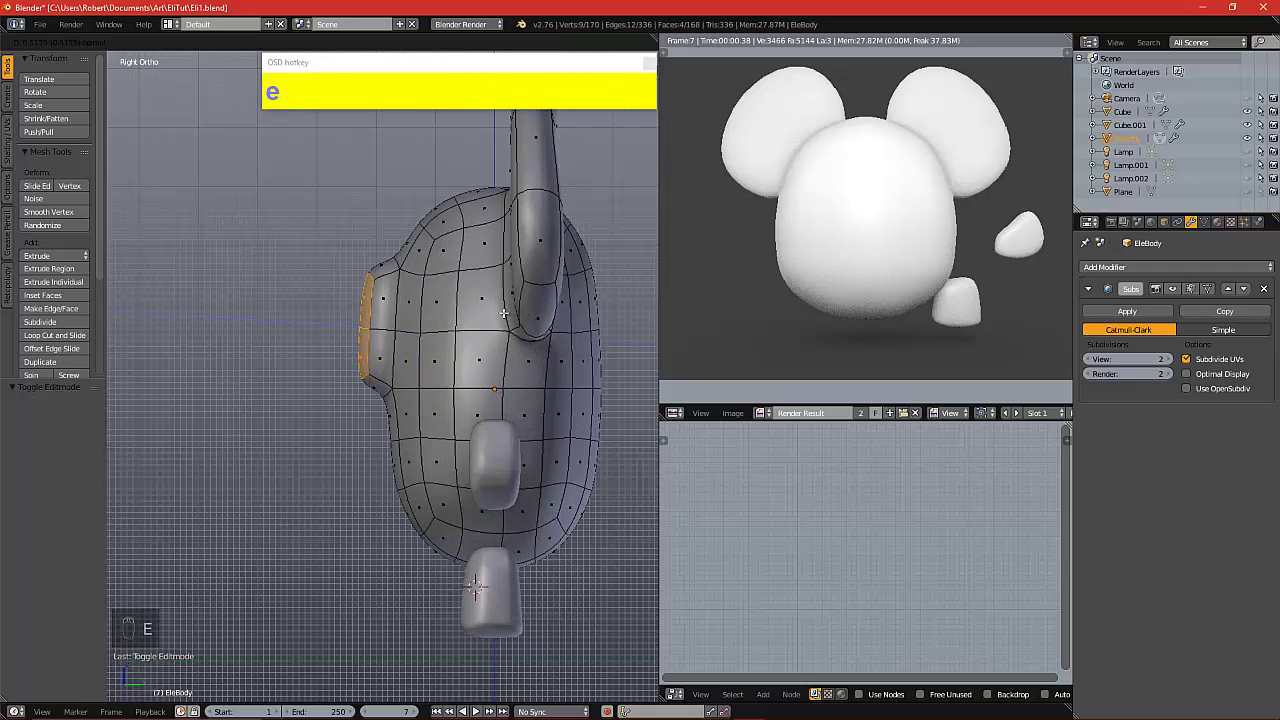
{"action": "left_click", "coordinate": [502, 312]}
{"action": "left_click", "coordinate": [477, 358]}
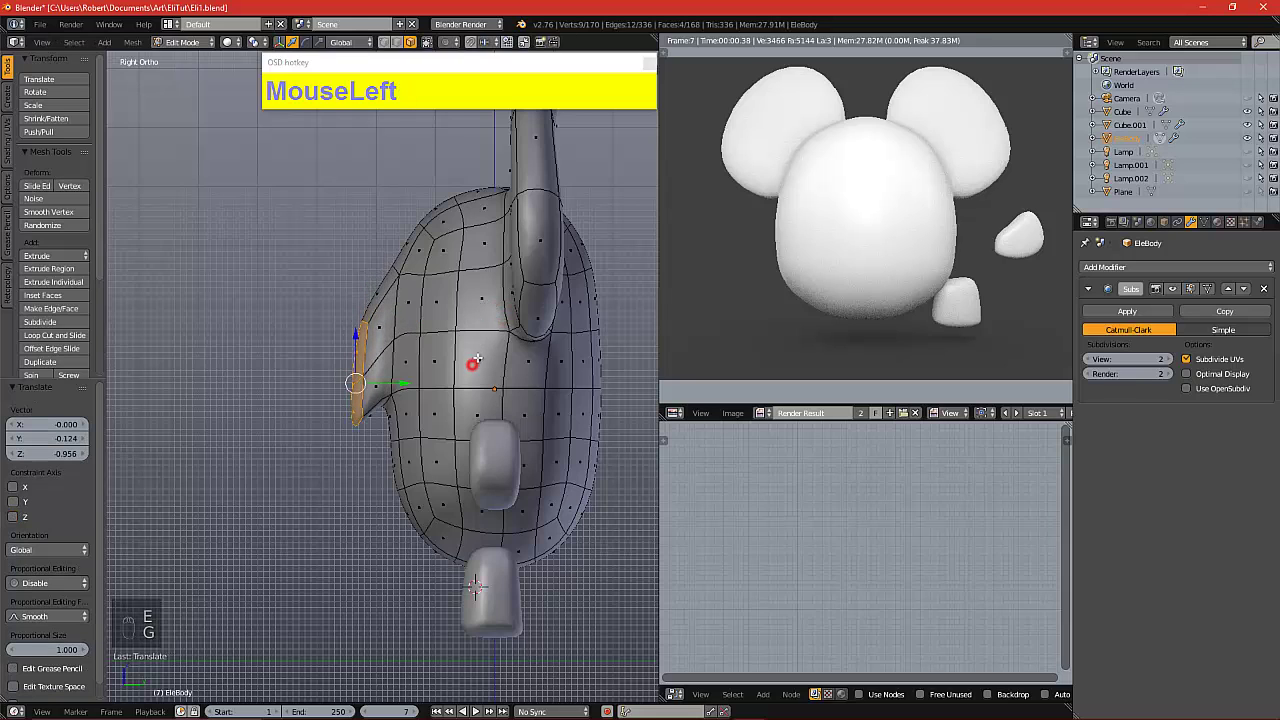
Rotate the trunk's end faces -53.128° in side view and scale them by 0.712
{"action": "key", "text": "r"}
{"action": "left_click", "coordinate": [360, 200]}
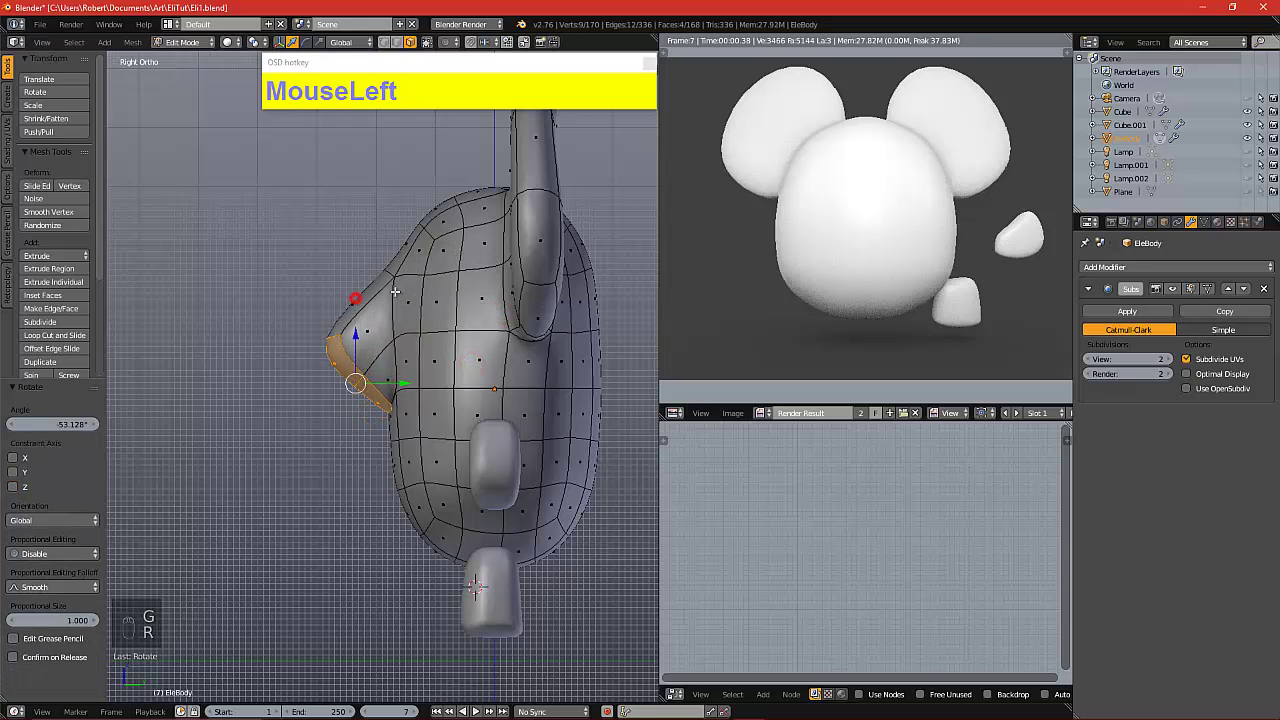
{"action": "key", "text": "s"}
{"action": "left_click", "coordinate": [487, 271]}
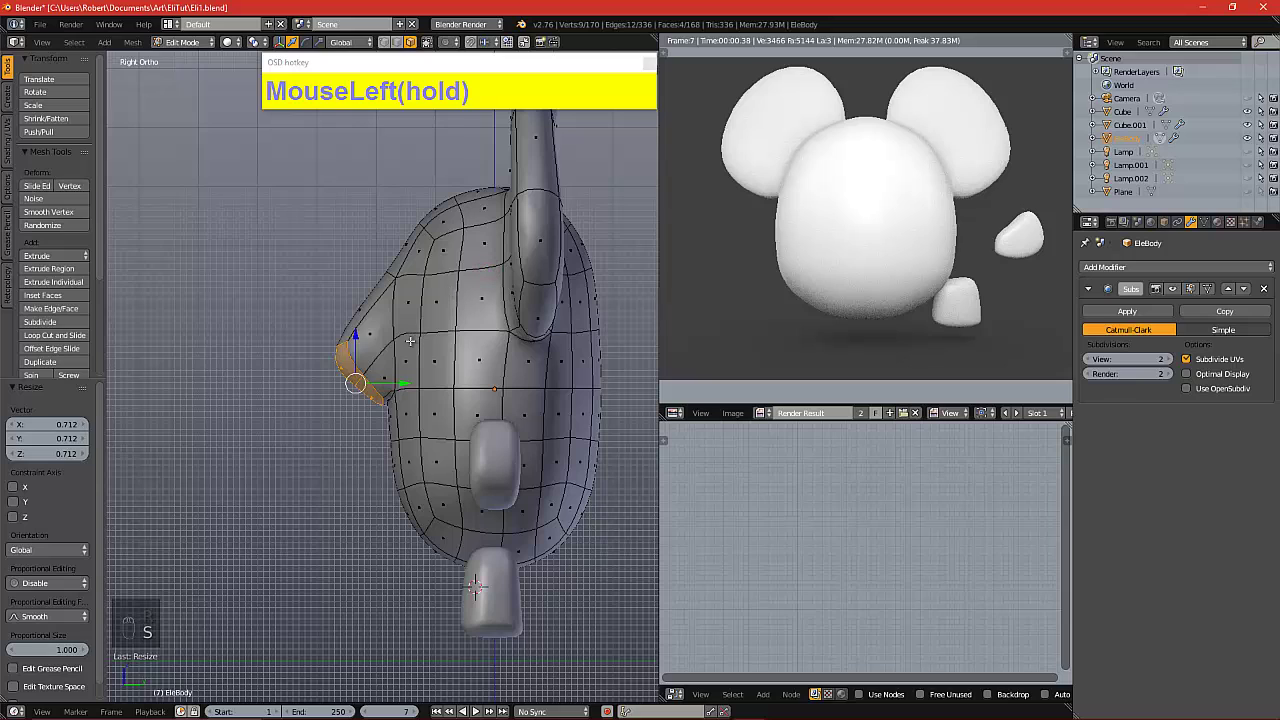
Extrude the trunk's end faces -0.772 along Y and -0.904 along Z, and shift them down and towards the body
{"action": "key", "text": "e"}
{"action": "left_click", "coordinate": [378, 408]}
{"action": "key", "text": "g"}
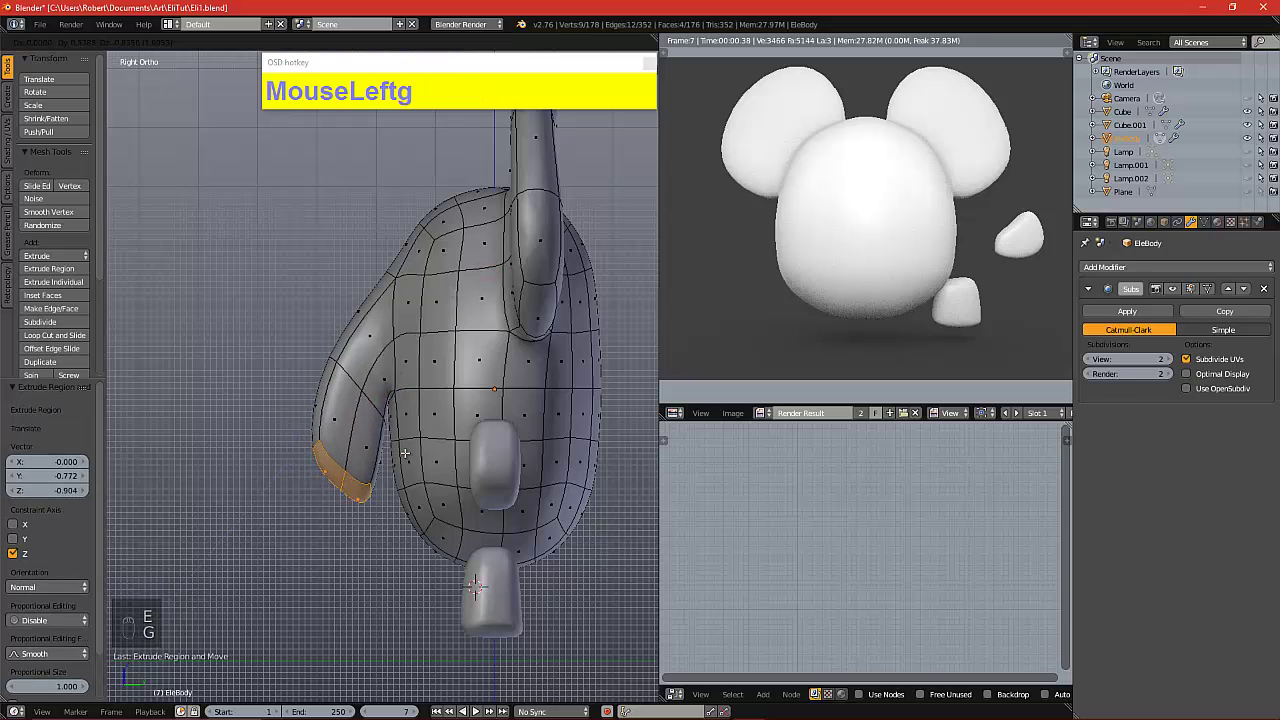
{"action": "left_click", "coordinate": [405, 453]}
{"action": "key", "text": "e"}
{"action": "right_click", "coordinate": [437, 396]}
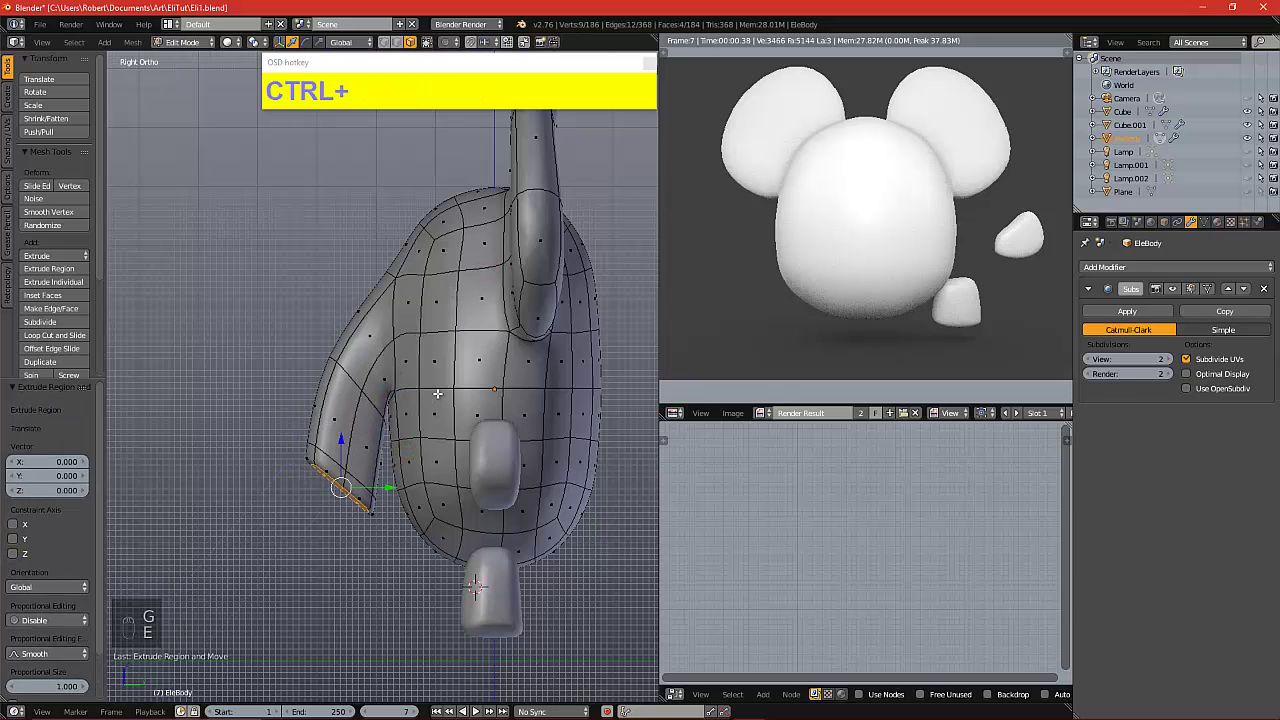
{"action": "key", "text": "ctrl+z"}
Rotate the trunk's end faces -35.187° in side view
{"action": "key", "text": "r"}
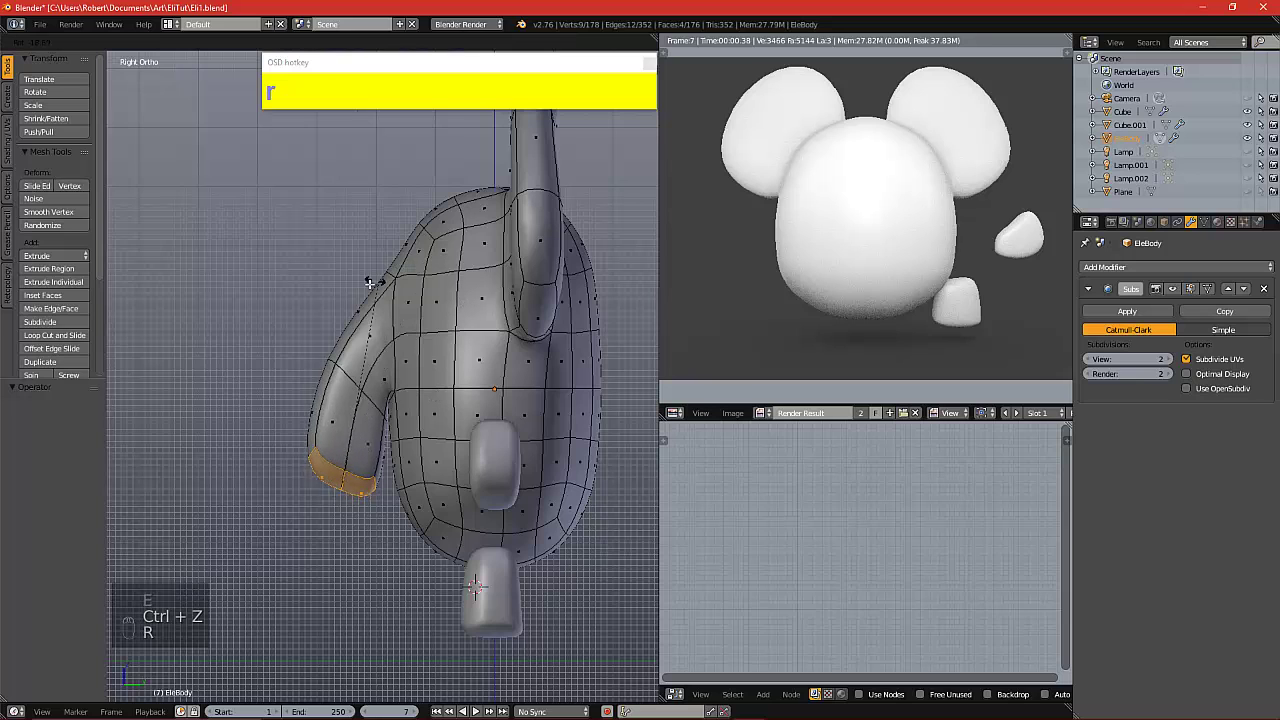
{"action": "left_click", "coordinate": [323, 321]}
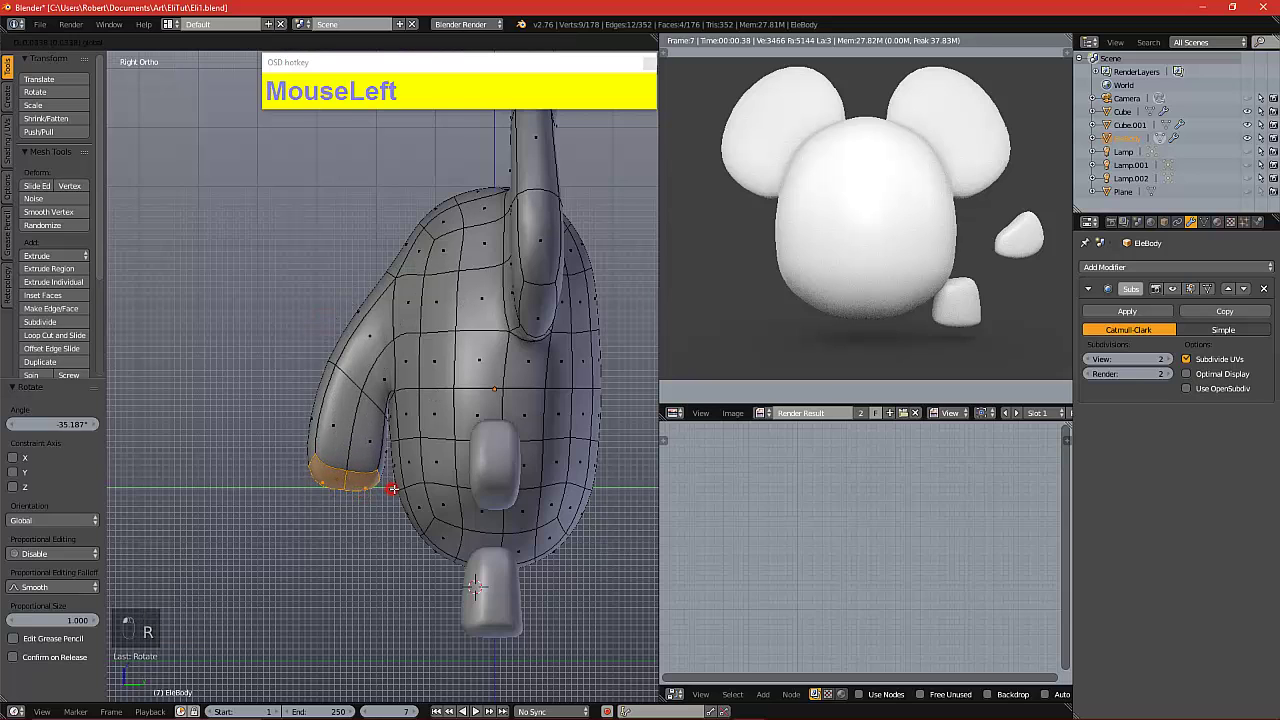
Move the trunk's end faces -0.551 along X and rotate them 17.822° in front view
{"action": "left_click_drag", "start_coordinate": [389, 486], "coordinate": [391, 480]}
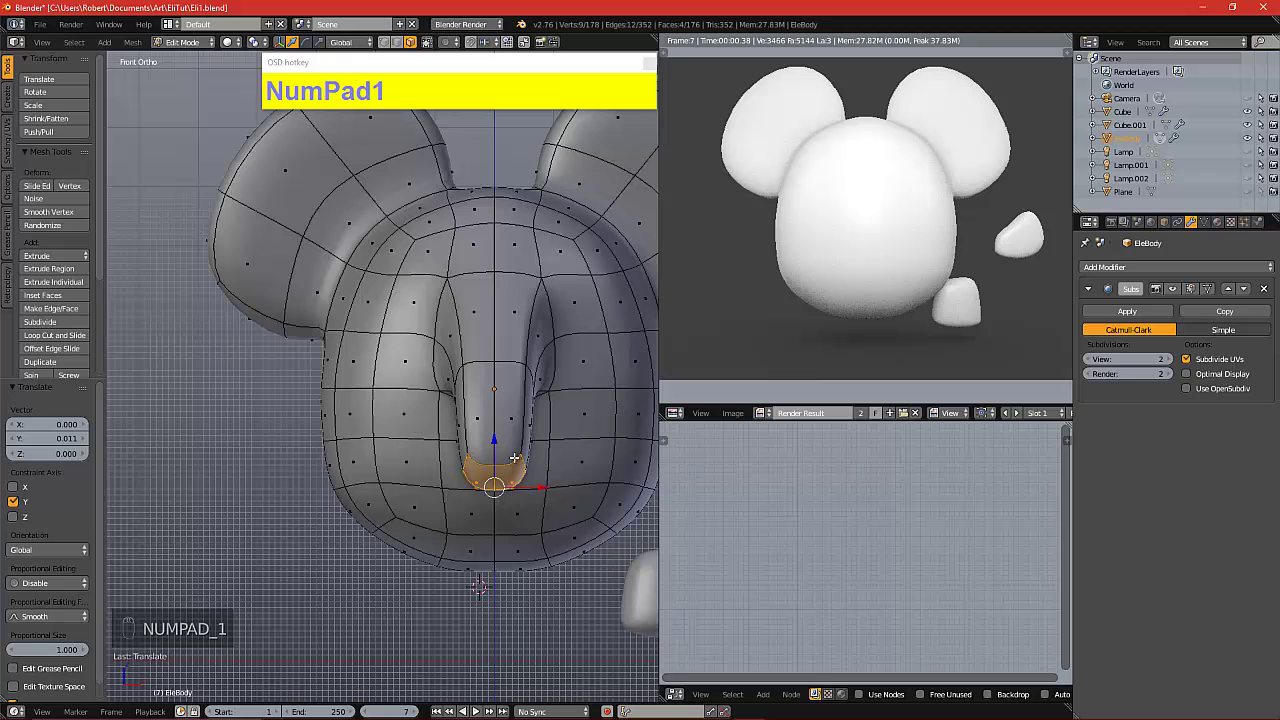
{"action": "left_click_drag", "start_coordinate": [530, 493], "coordinate": [497, 486]}
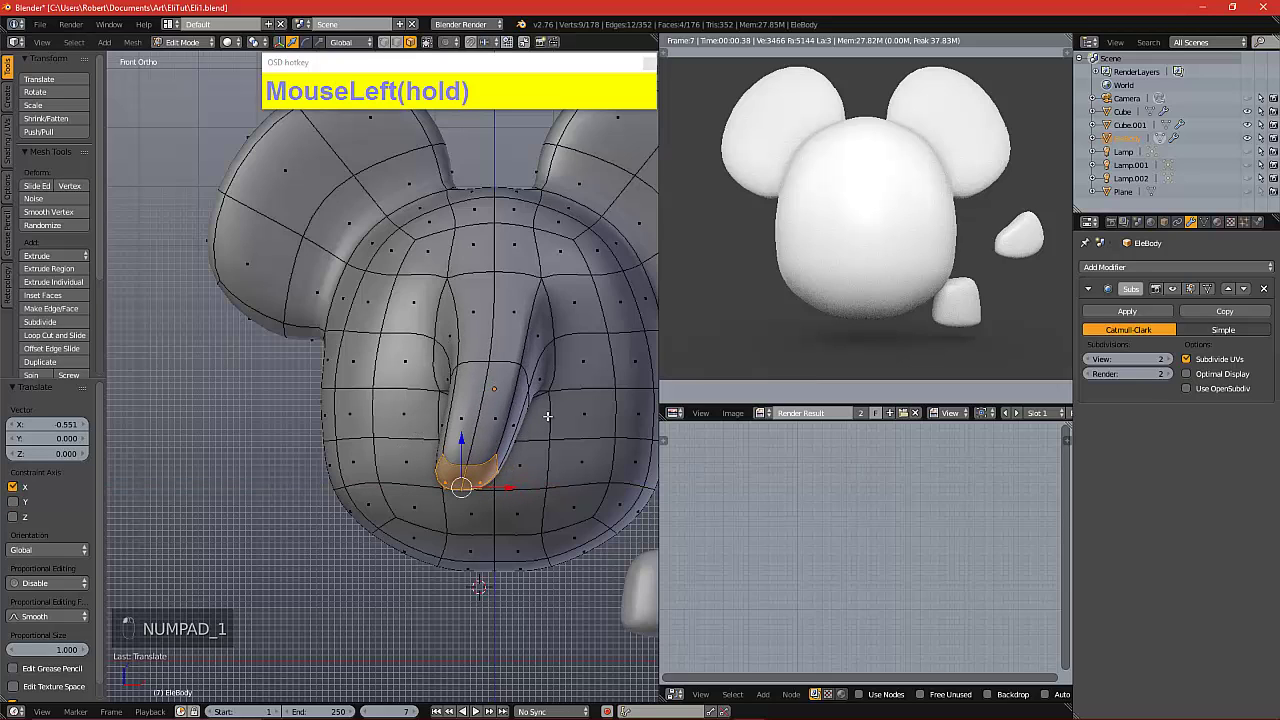
{"action": "key", "text": "r"}
{"action": "left_click", "coordinate": [541, 456]}
Extrude the trunk's end faces -0.207 along X, -0.063 along Y and -0.644 along Z, and bend the new tip sideways
{"action": "key", "text": "e"}
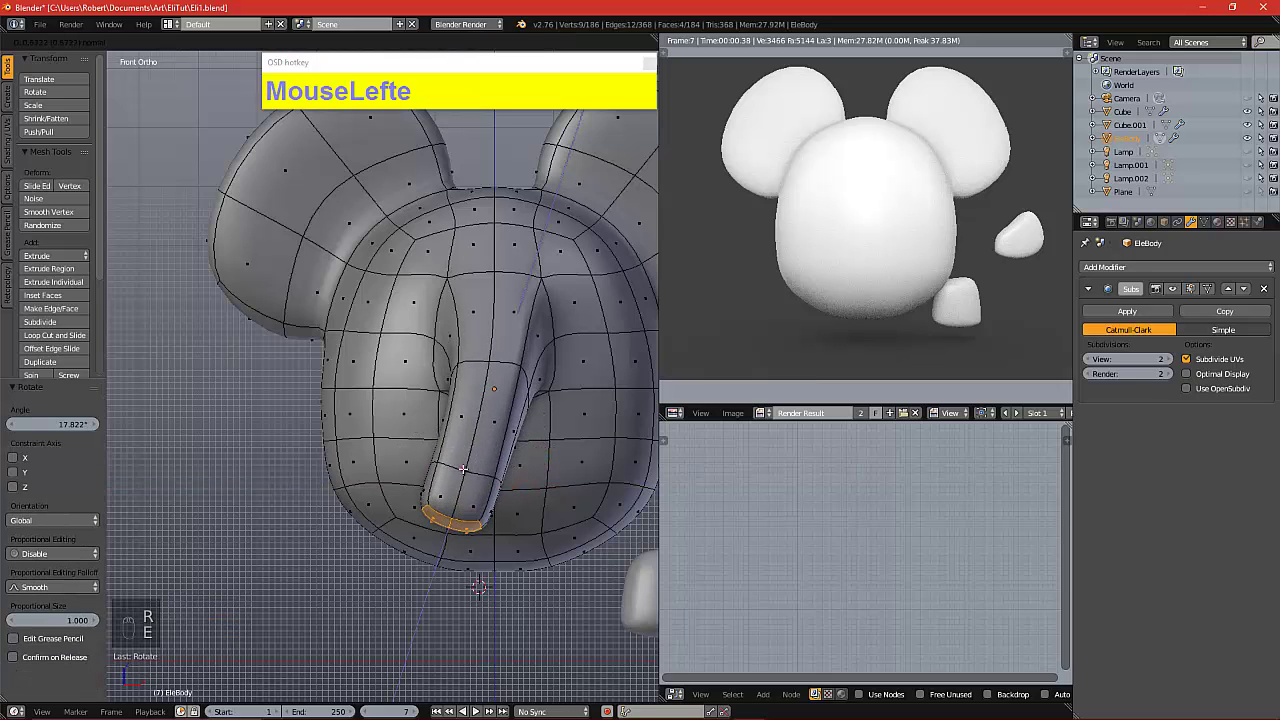
{"action": "left_click", "coordinate": [462, 470]}
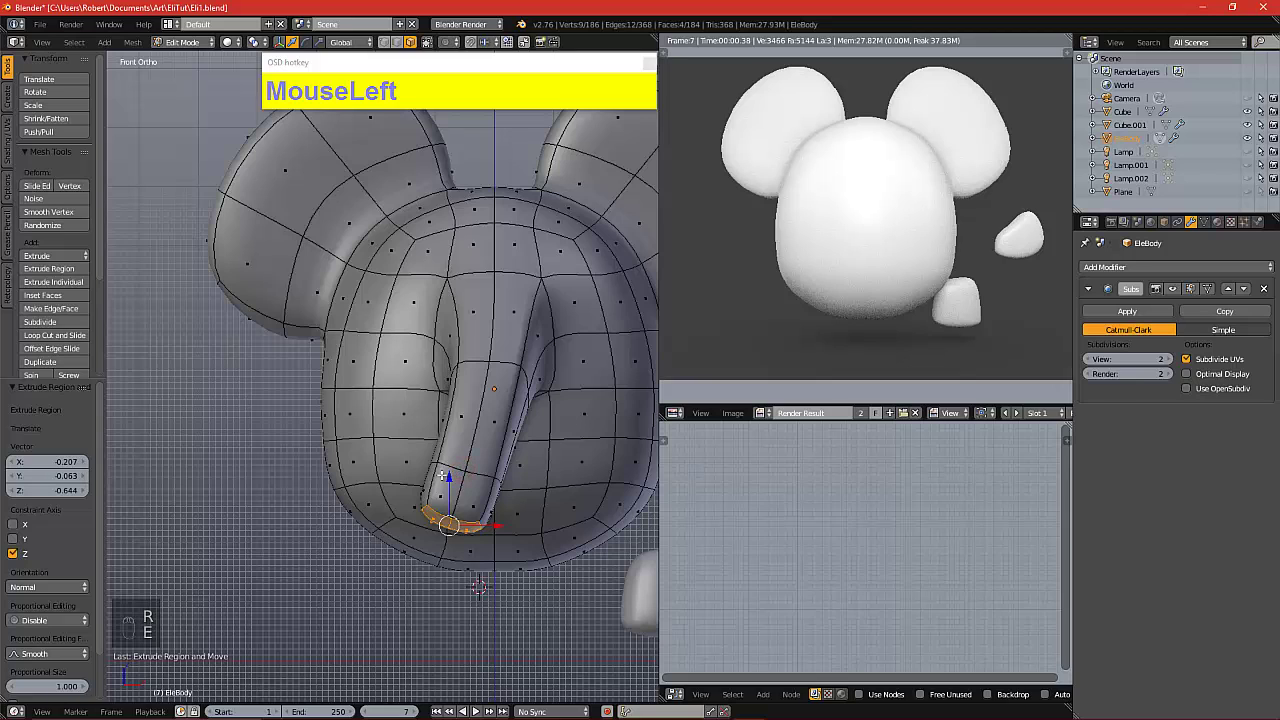
{"action": "key", "text": "a"}
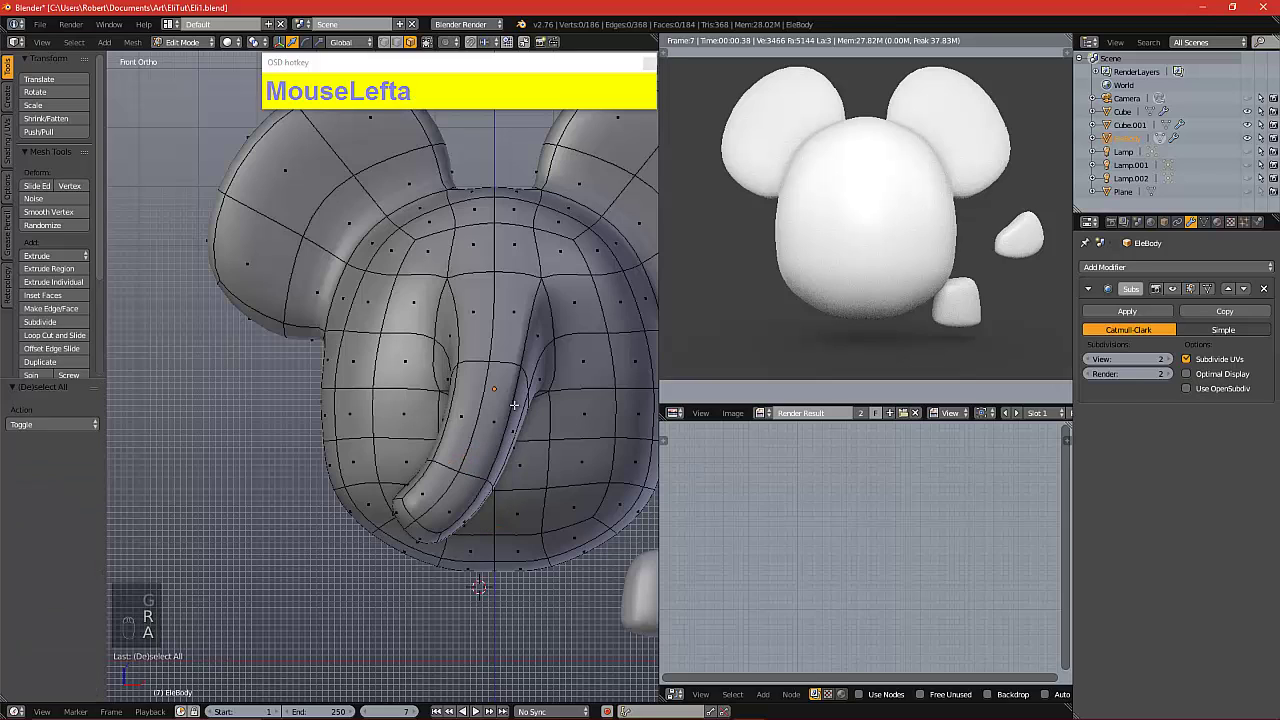
Render the scene to check the curved trunk from the camera
{"action": "left_click_drag", "start_coordinate": [562, 338], "coordinate": [445, 304], "text": "alt+shift"}
{"action": "scroll", "coordinate": [460, 348], "scroll_direction": "up", "scroll_amount": 2}
{"action": "key", "text": "F12"}
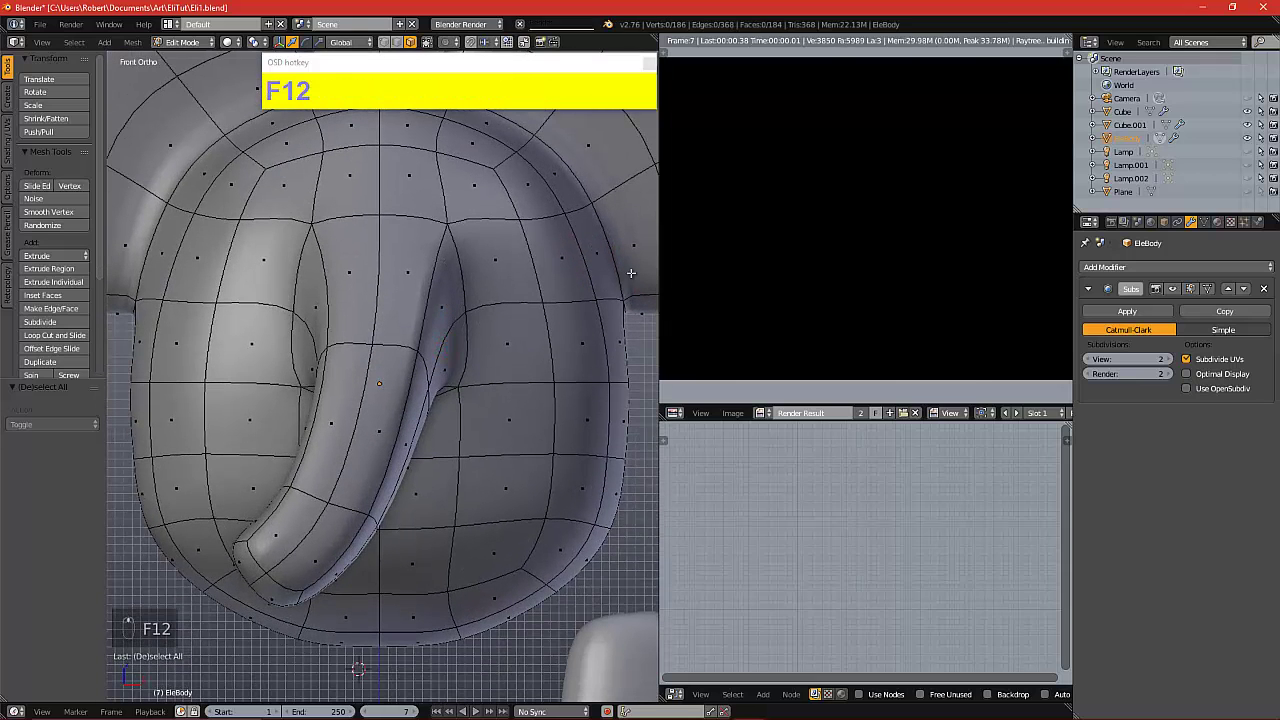
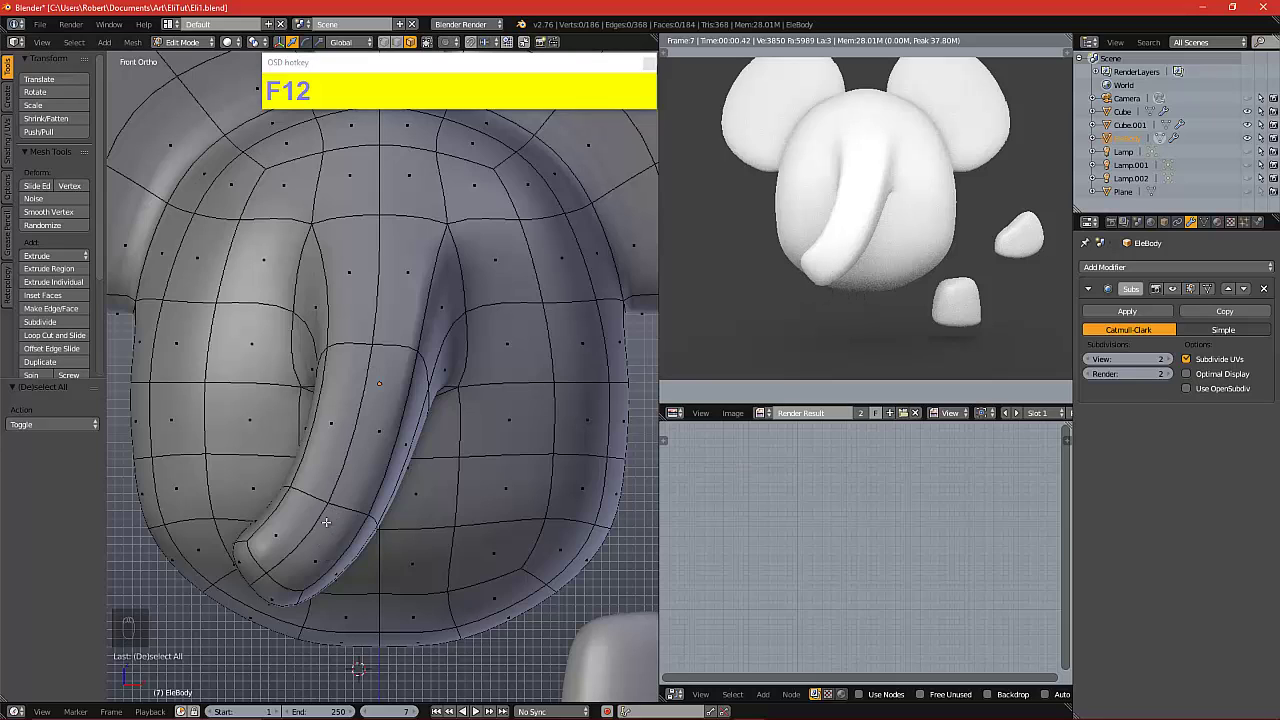
Circle-select the lower trunk's vertices in side view, including hidden ones, and raise them to shorten the trunk
{"action": "left_click", "coordinate": [384, 41]}
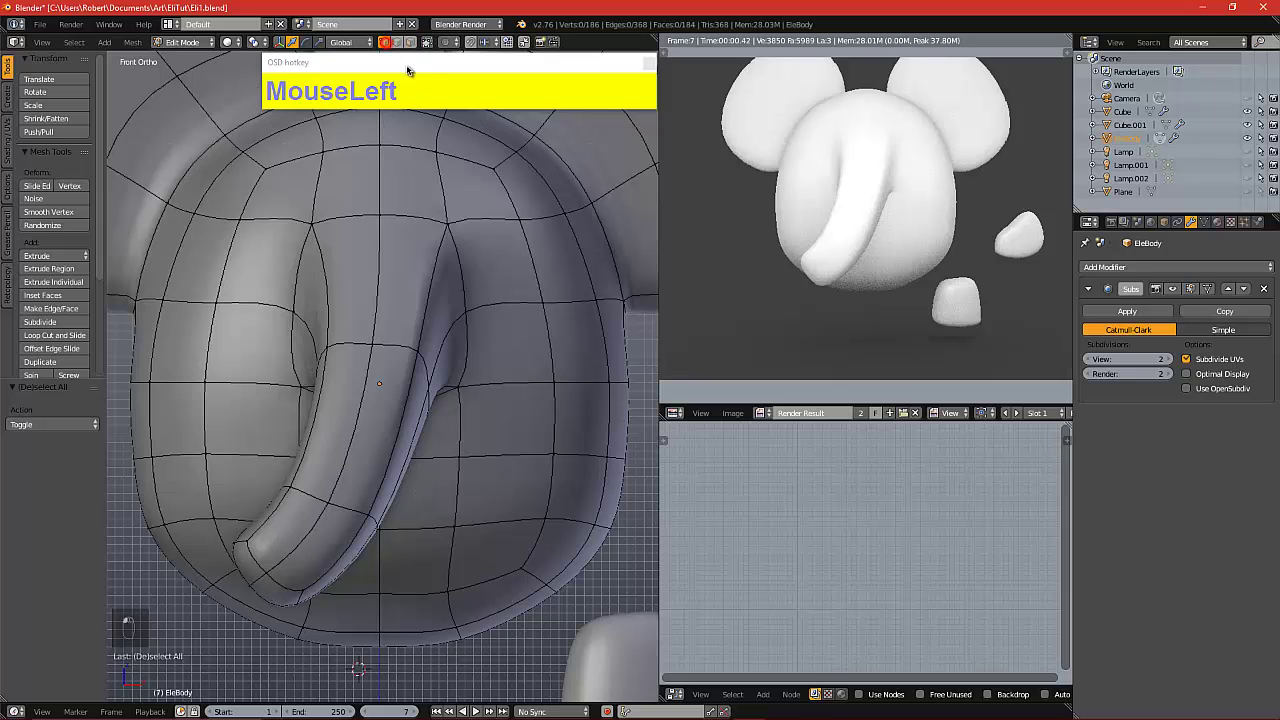
{"action": "left_click", "coordinate": [426, 41]}
{"action": "key", "text": "KP_2"}
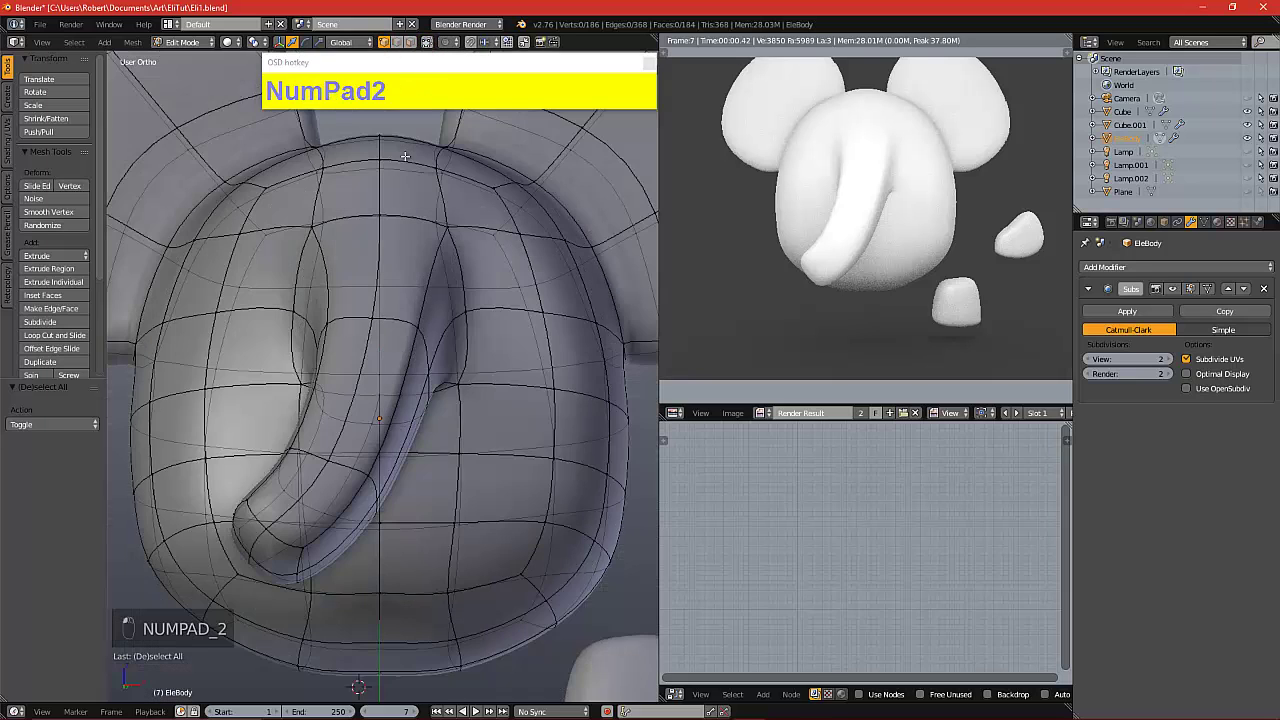
{"action": "key", "text": "KP_3"}
{"action": "left_click_drag", "start_coordinate": [369, 334], "coordinate": [386, 265], "text": "alt+shift"}
{"action": "key", "text": "c"}
{"action": "scroll", "coordinate": [263, 434], "scroll_direction": "down", "scroll_amount": 2}
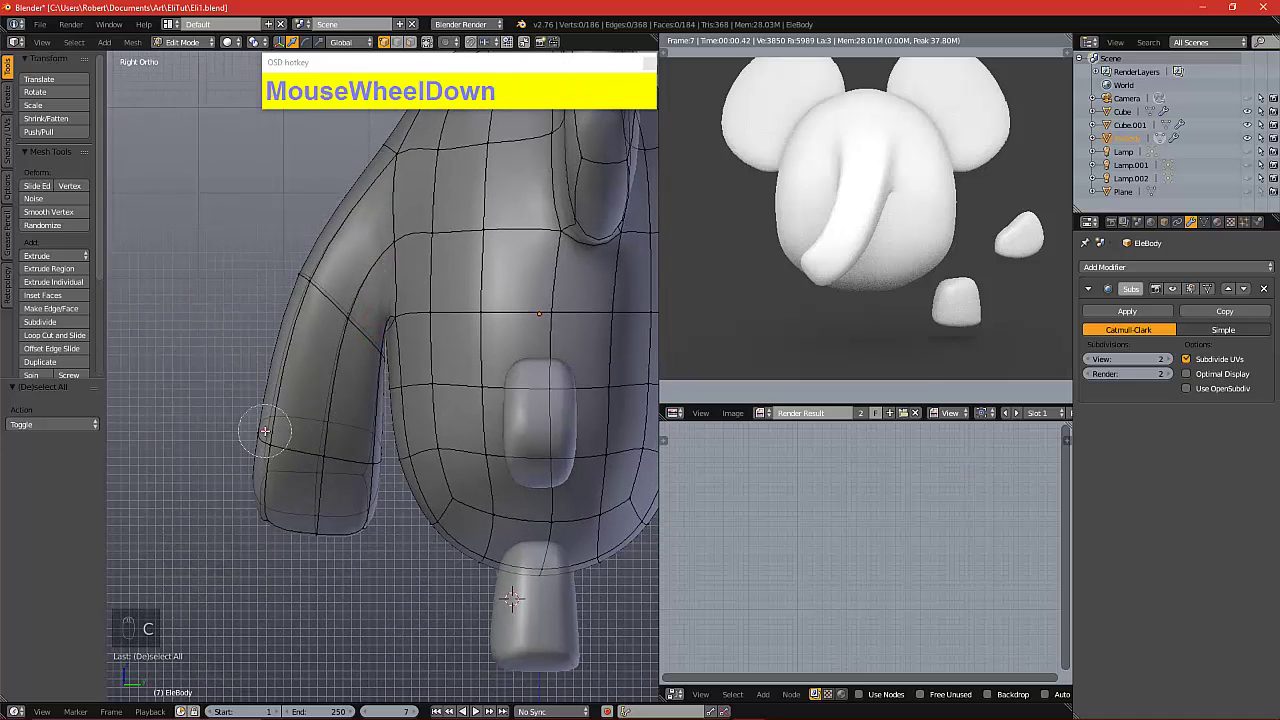
{"action": "mouse_move", "coordinate": [263, 434]}
{"action": "left_mouse_down"}
{"action": "mouse_move", "coordinate": [329, 445]}
{"action": "mouse_move", "coordinate": [366, 477]}
{"action": "mouse_move", "coordinate": [340, 520]}
{"action": "mouse_move", "coordinate": [303, 492]}
{"action": "mouse_move", "coordinate": [305, 460]}
{"action": "mouse_move", "coordinate": [331, 456]}
{"action": "mouse_move", "coordinate": [305, 428]}
{"action": "mouse_move", "coordinate": [378, 391]}
{"action": "left_mouse_up"}
{"action": "right_click", "coordinate": [331, 456]}
{"action": "key", "text": "KP_1"}
{"action": "left_click_drag", "start_coordinate": [418, 338], "coordinate": [419, 475], "text": "alt+shift"}
{"action": "key", "text": "a"}
{"action": "scroll", "coordinate": [419, 475], "scroll_direction": "down", "scroll_amount": 1}
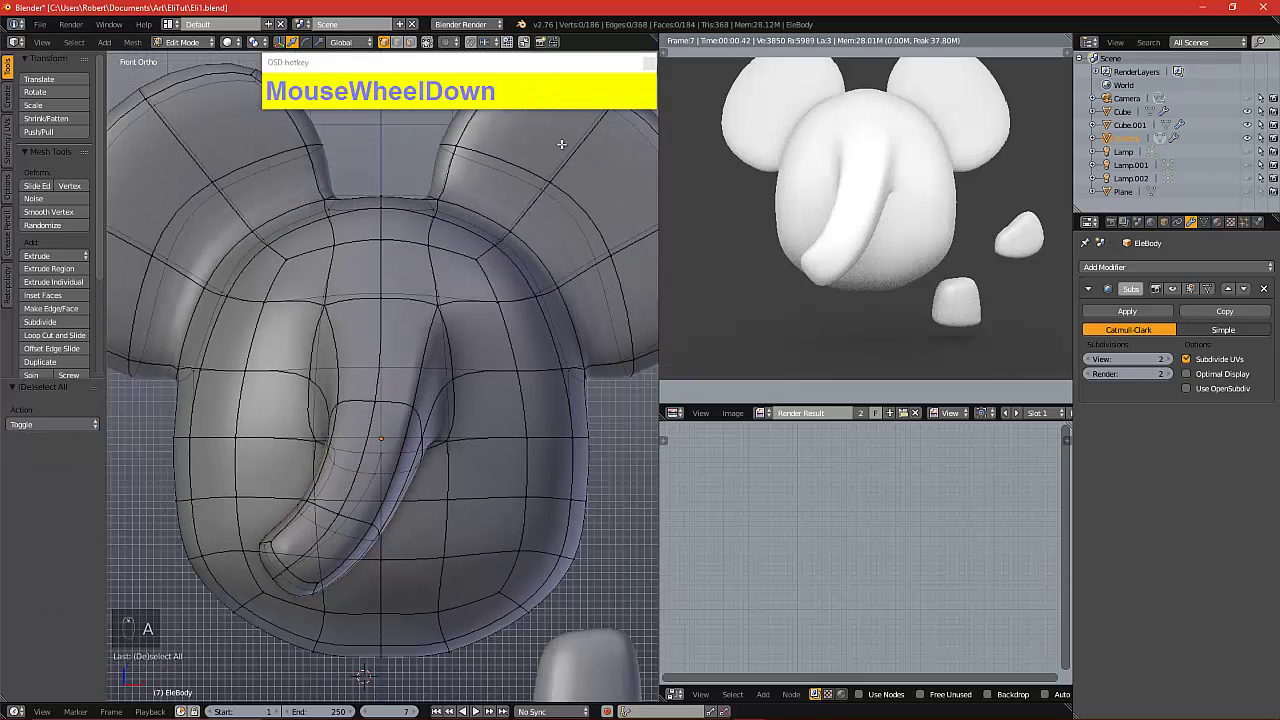
Limit selection to visible vertices, widen the trunk's base by moving its side vertices outward along X, and render the scene
{"action": "left_click", "coordinate": [427, 43]}
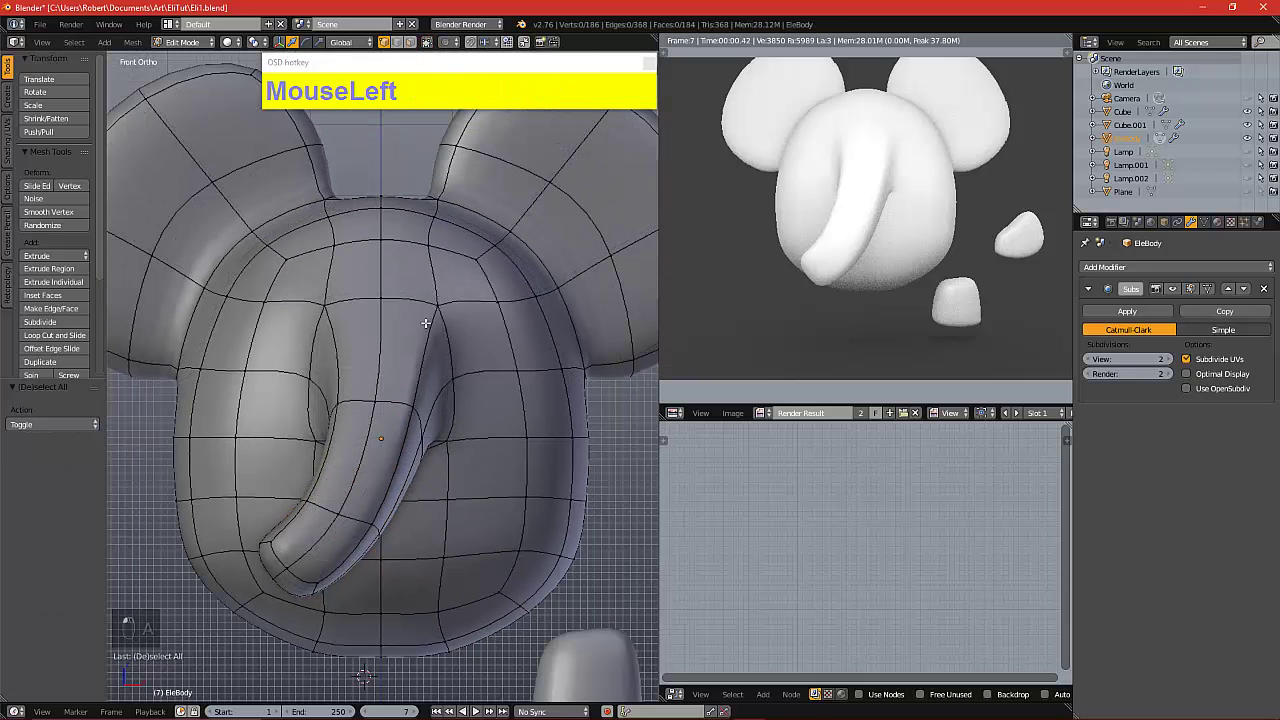
{"action": "right_click", "coordinate": [451, 305]}
{"action": "left_click_drag", "start_coordinate": [491, 291], "coordinate": [335, 291]}
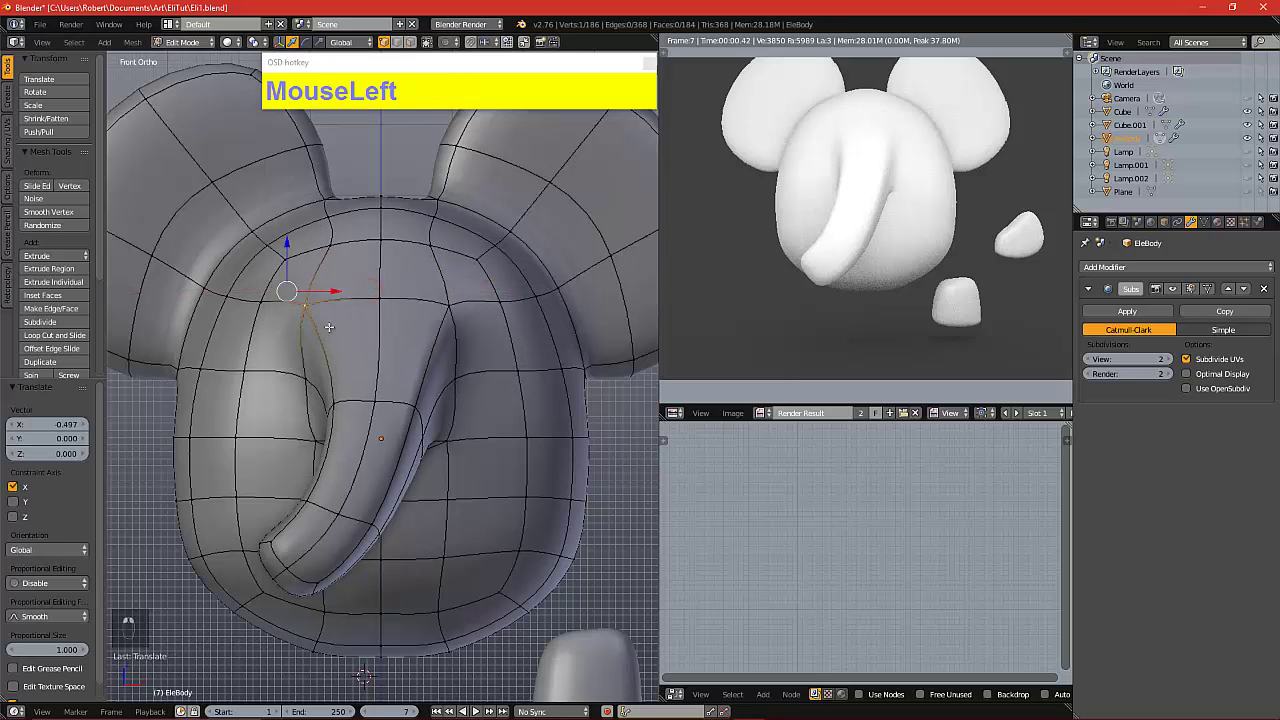
{"action": "right_click", "coordinate": [310, 369]}
{"action": "left_click_drag", "start_coordinate": [345, 370], "coordinate": [301, 371]}
{"action": "right_click", "coordinate": [452, 372]}
{"action": "left_click_drag", "start_coordinate": [500, 368], "coordinate": [545, 368]}
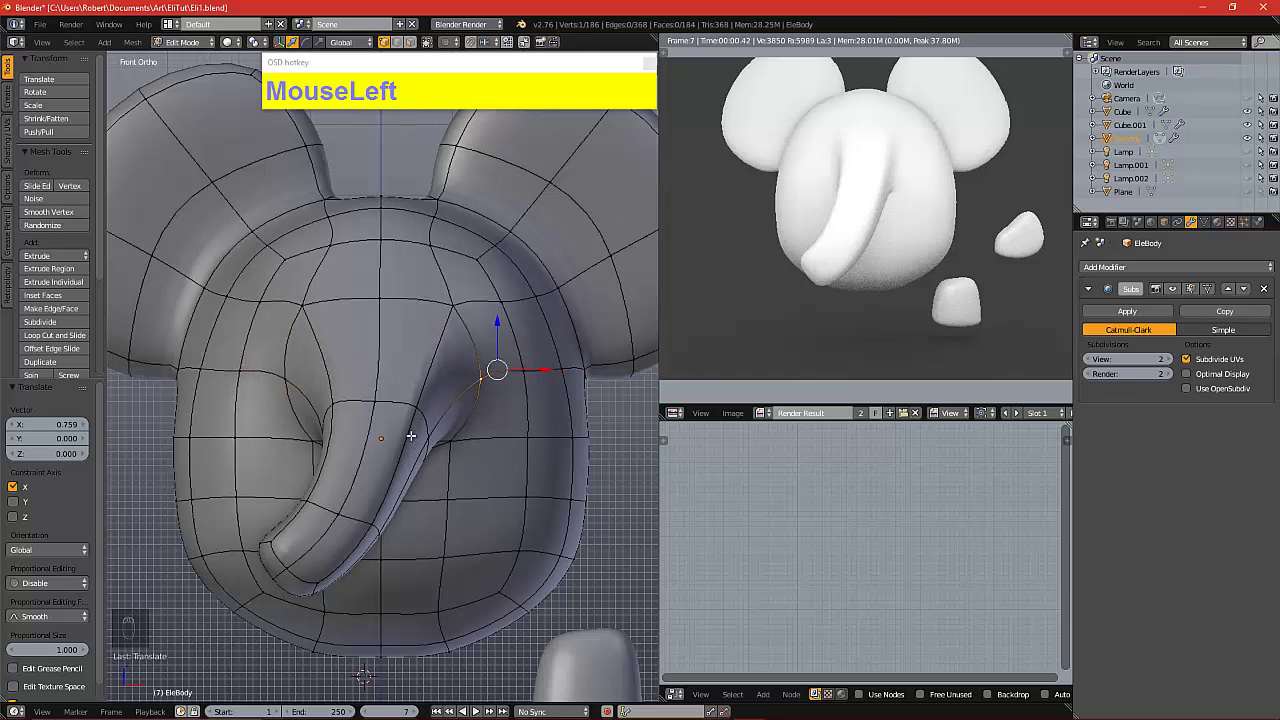
{"action": "key", "text": "F12"}
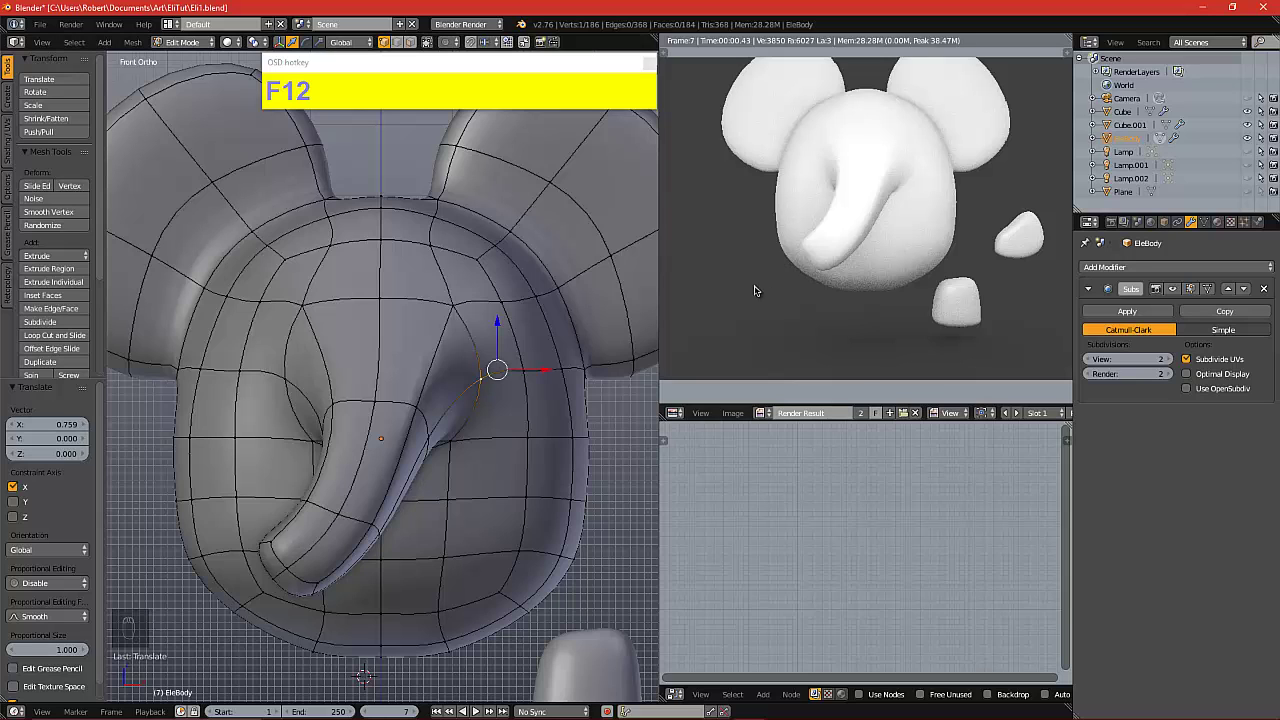
Move vertices along the trunk's front forward along Y, the top one by -0.464 and the one near the tip by -0.174
{"action": "key", "text": "KP_3"}
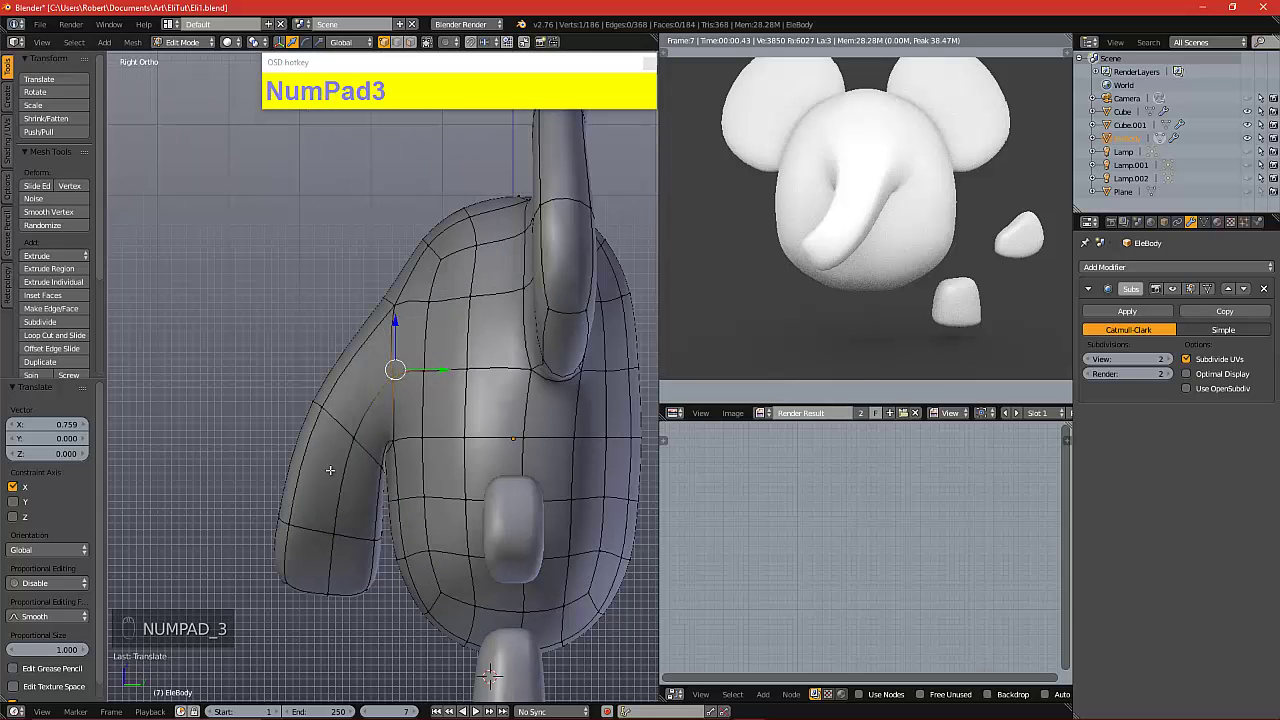
{"action": "left_click_drag", "start_coordinate": [320, 447], "coordinate": [306, 366], "text": "alt"}
{"action": "right_click", "coordinate": [280, 374]}
{"action": "left_click", "coordinate": [314, 367]}
{"action": "right_click", "coordinate": [345, 264]}
{"action": "left_click_drag", "start_coordinate": [397, 261], "coordinate": [322, 263]}
{"action": "right_click", "coordinate": [236, 487]}
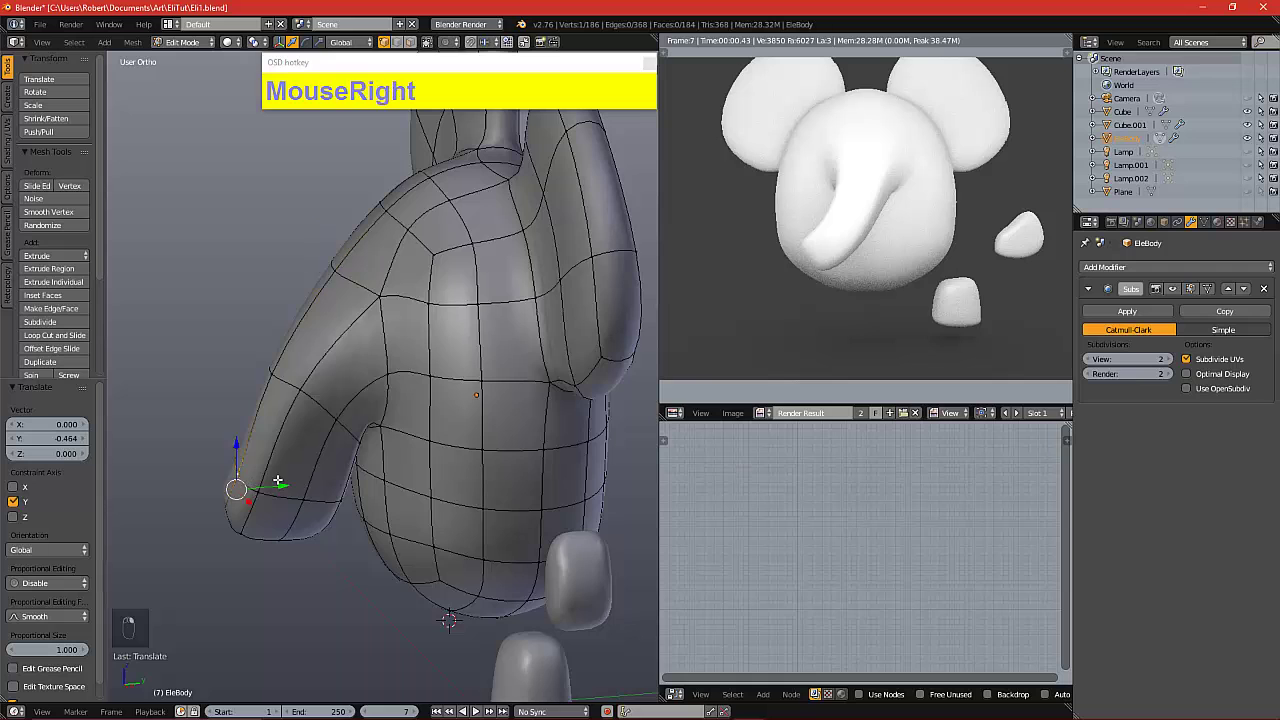
{"action": "left_click_drag", "start_coordinate": [280, 484], "coordinate": [378, 448]}
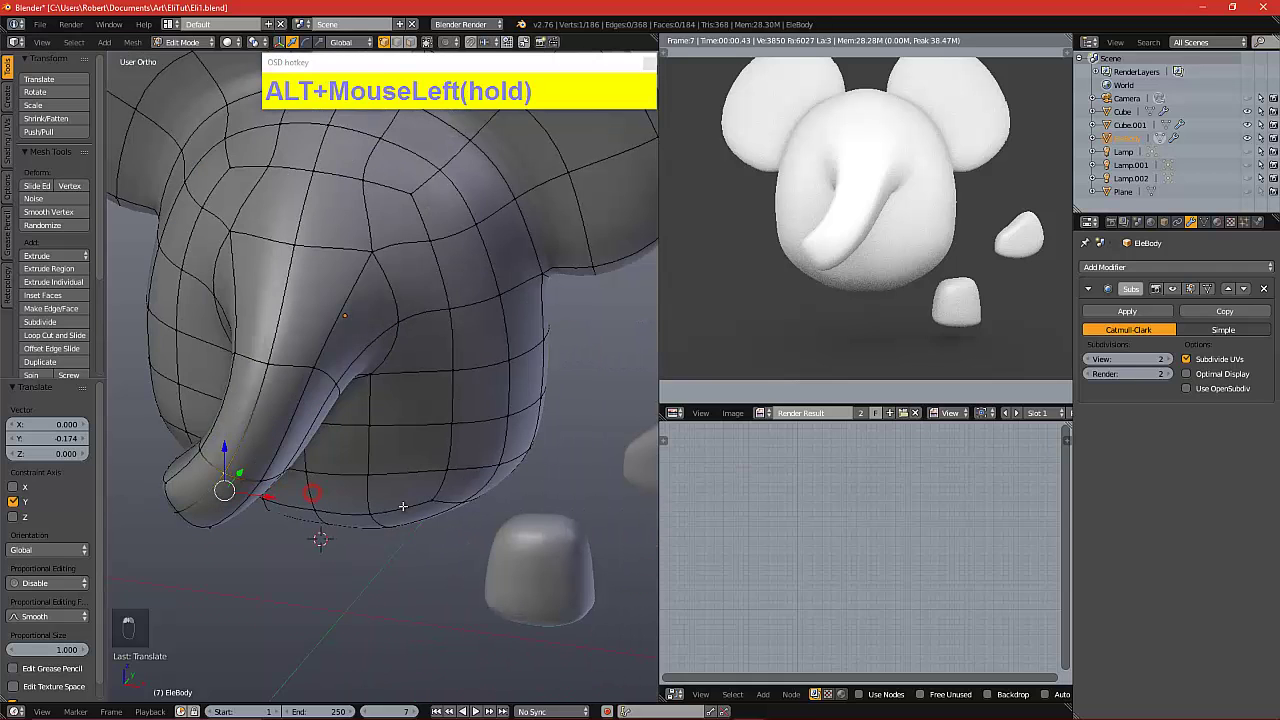
Move the vertices on both sides of the trunk's middle outward along X, one of them by -0.255, and render the scene
{"action": "right_click", "coordinate": [340, 394]}
{"action": "left_click_drag", "start_coordinate": [377, 386], "coordinate": [236, 448]}
{"action": "right_click", "coordinate": [262, 410]}
{"action": "key", "text": "KP_1"}
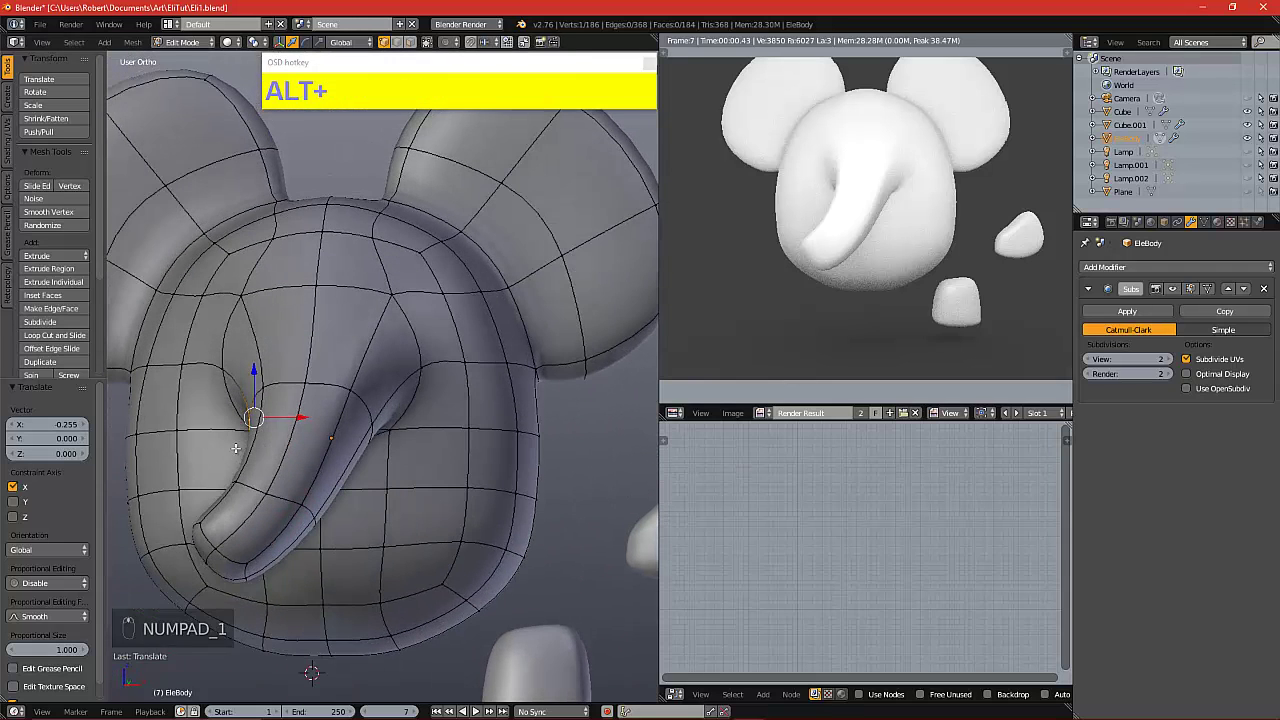
{"action": "key", "text": "F12"}
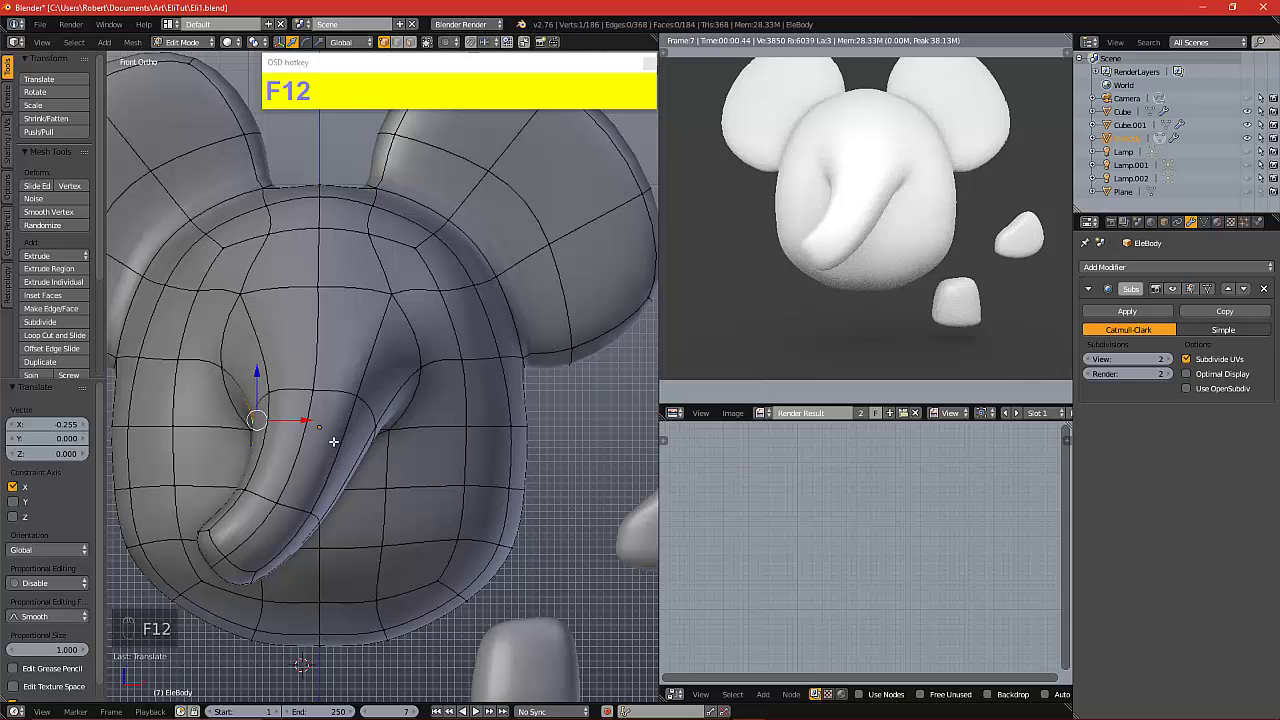
Select the edge loop around the trunk's middle and move it -0.731 along Z
{"action": "left_click_drag", "start_coordinate": [341, 429], "coordinate": [412, 320], "text": "alt+shift"}
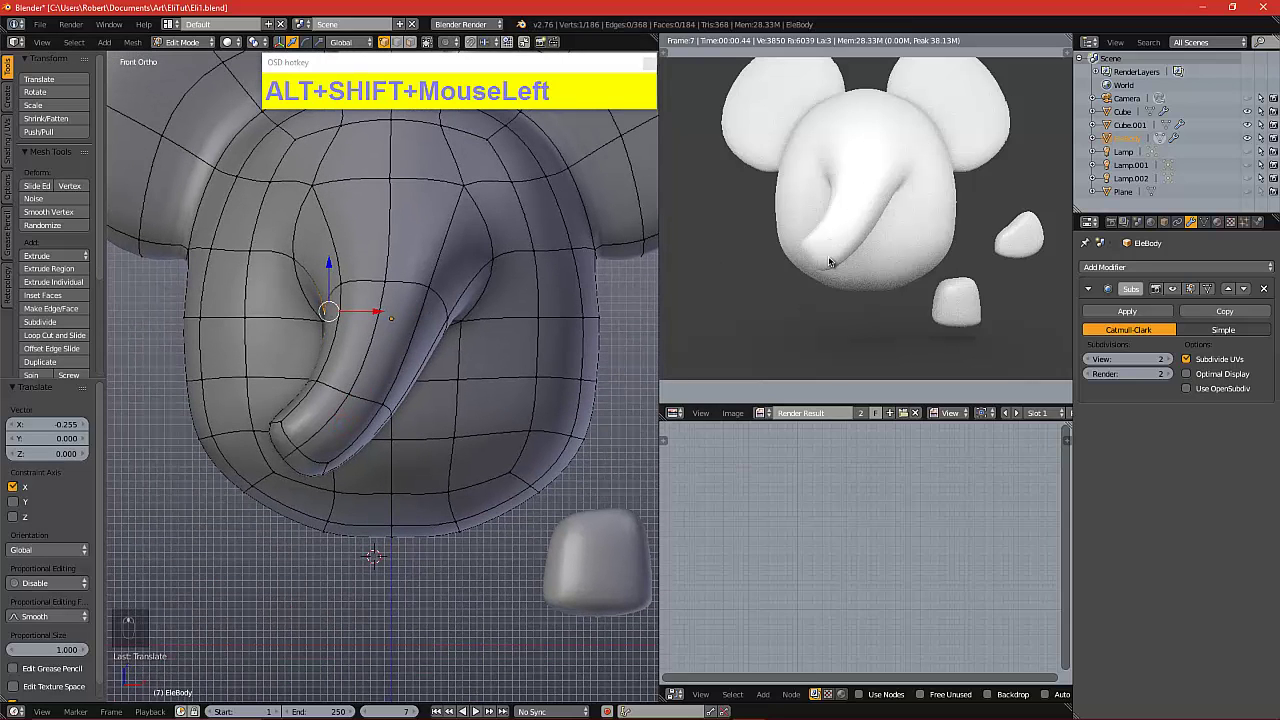
{"action": "right_click", "coordinate": [433, 301], "text": "alt"}
{"action": "left_click_drag", "start_coordinate": [388, 262], "coordinate": [375, 390]}
Rotate the edge loop nearer the trunk's tip 31.014° in front view and move it slightly down
{"action": "right_click", "coordinate": [363, 407], "text": "alt"}
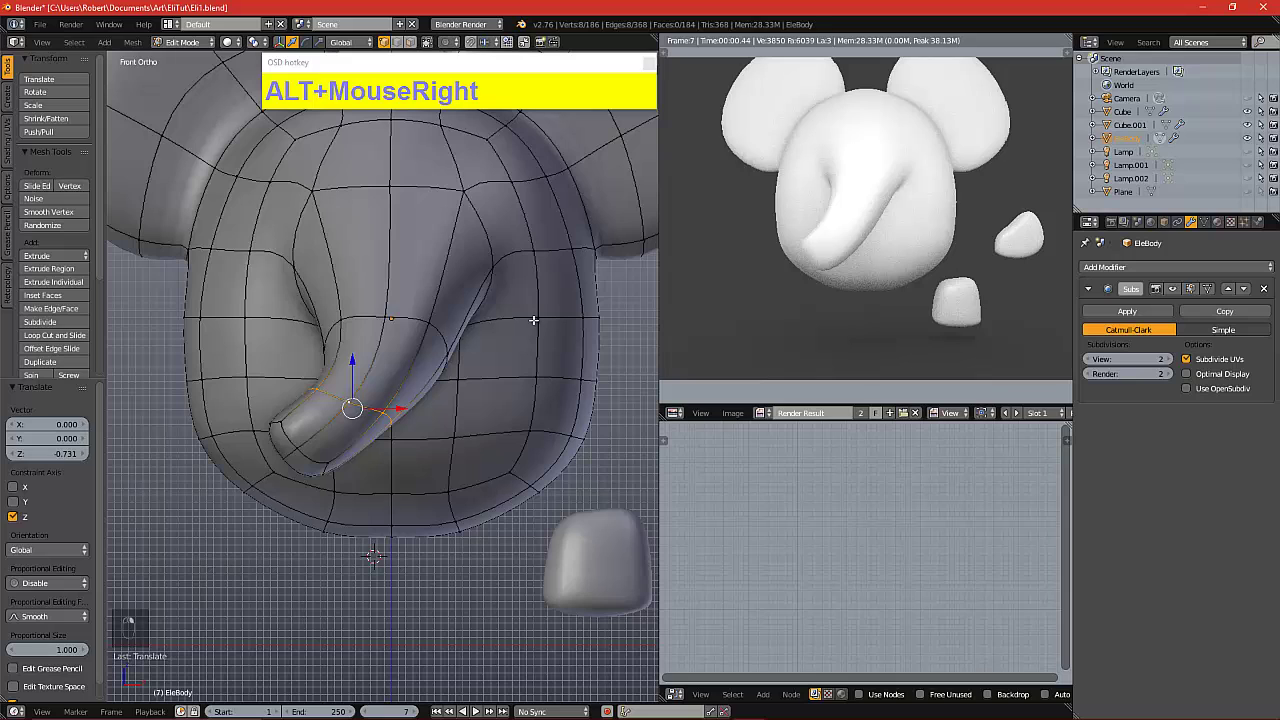
{"action": "key", "text": "r"}
{"action": "left_click", "coordinate": [489, 428]}
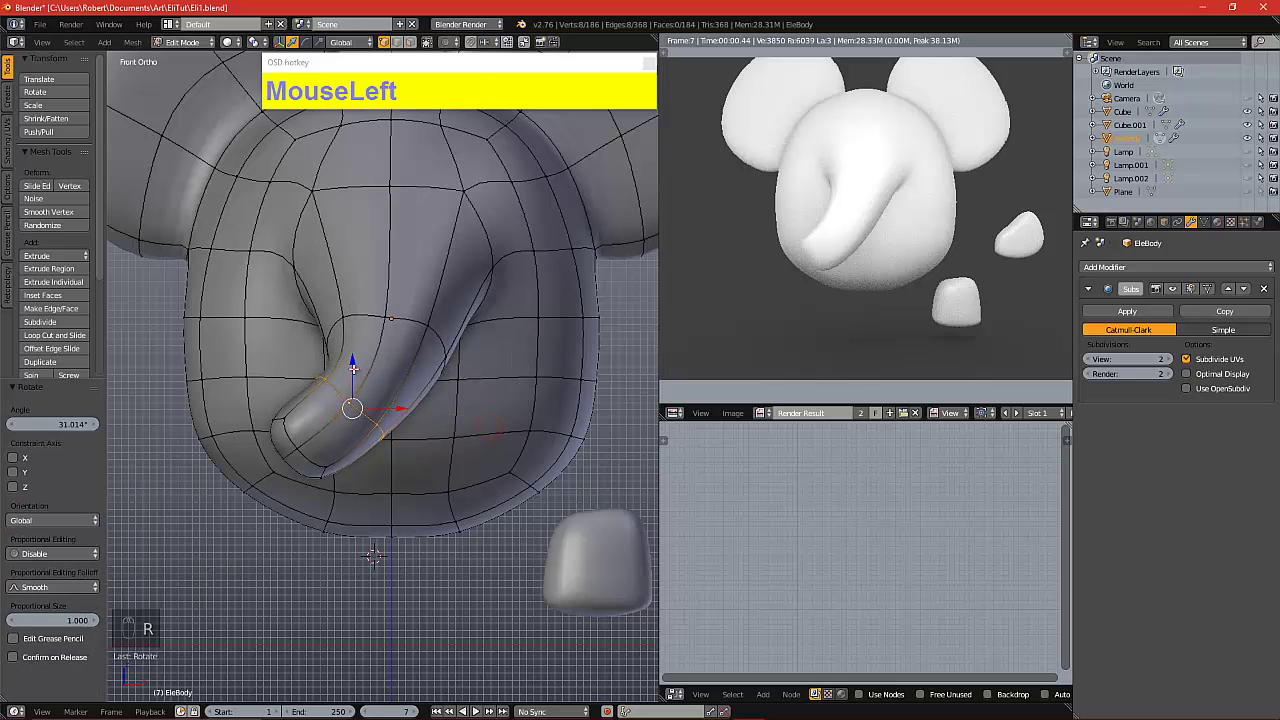
{"action": "left_click_drag", "start_coordinate": [353, 368], "coordinate": [352, 405]}
{"action": "key", "text": "a"}
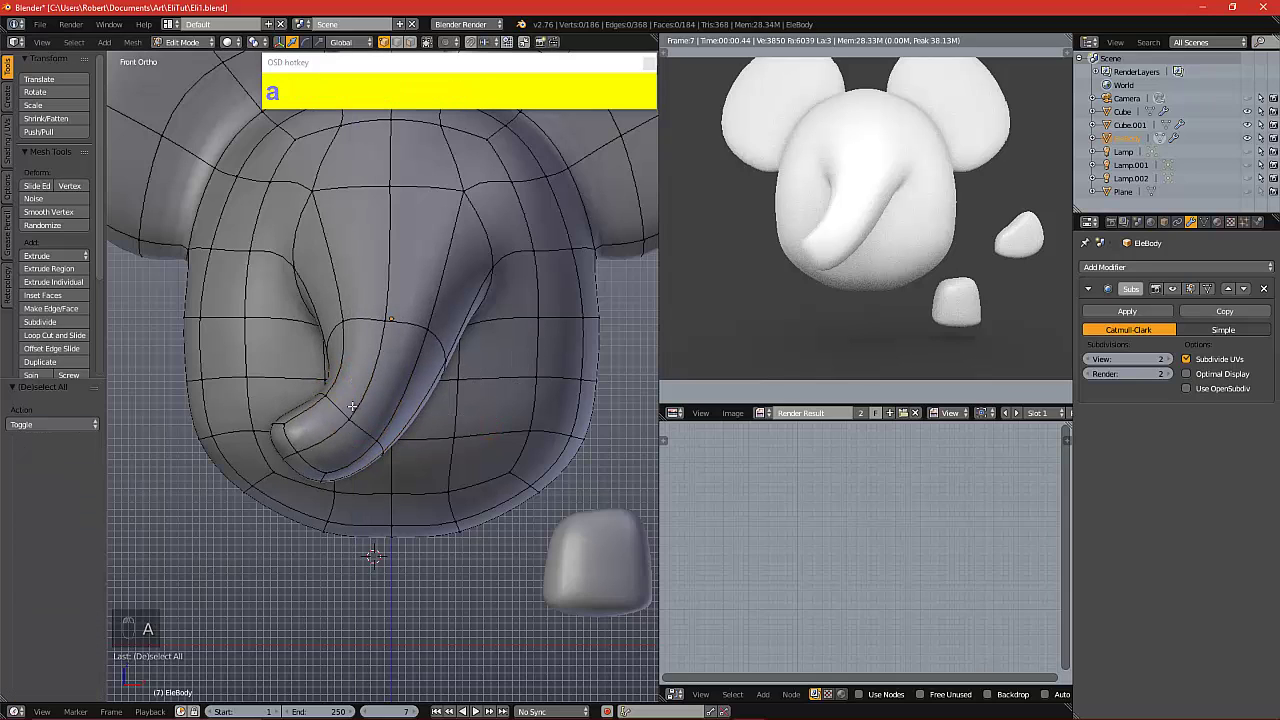
Circle-select the trunk's tip vertices, including hidden ones, shift them down and 0.019 along X, and render the scene
{"action": "key", "text": "KP_3"}
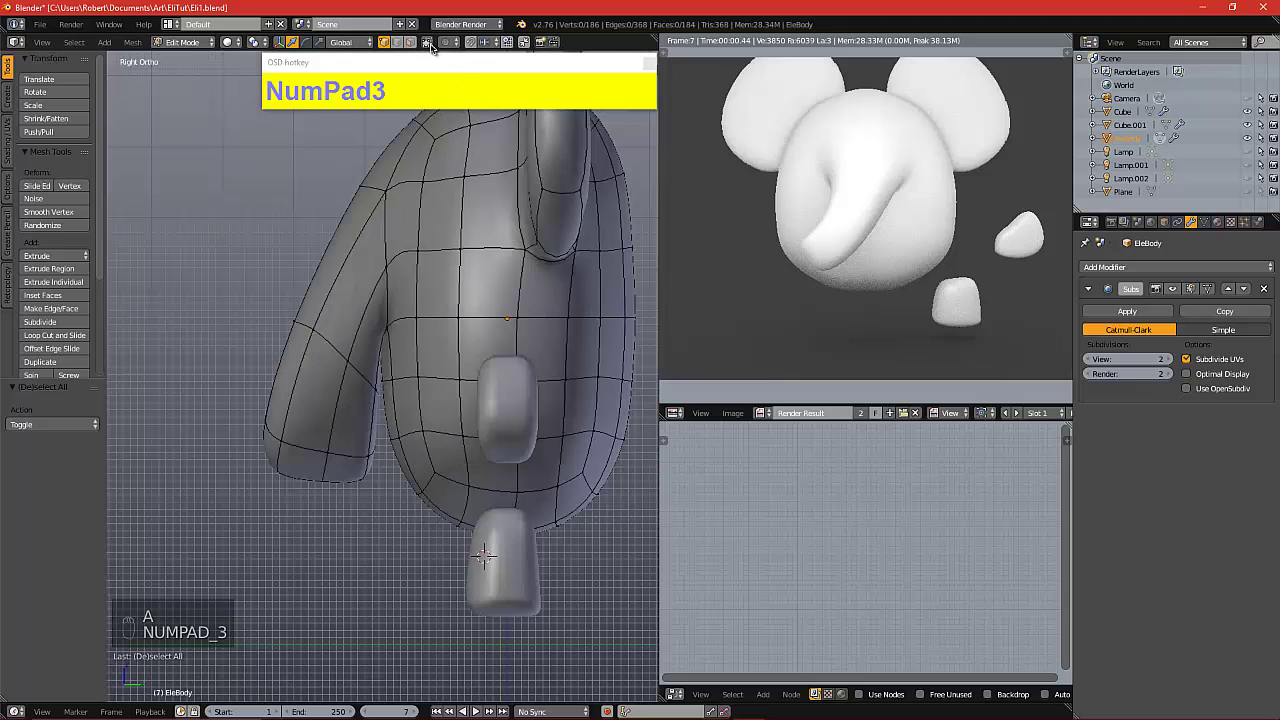
{"action": "left_click", "coordinate": [428, 43]}
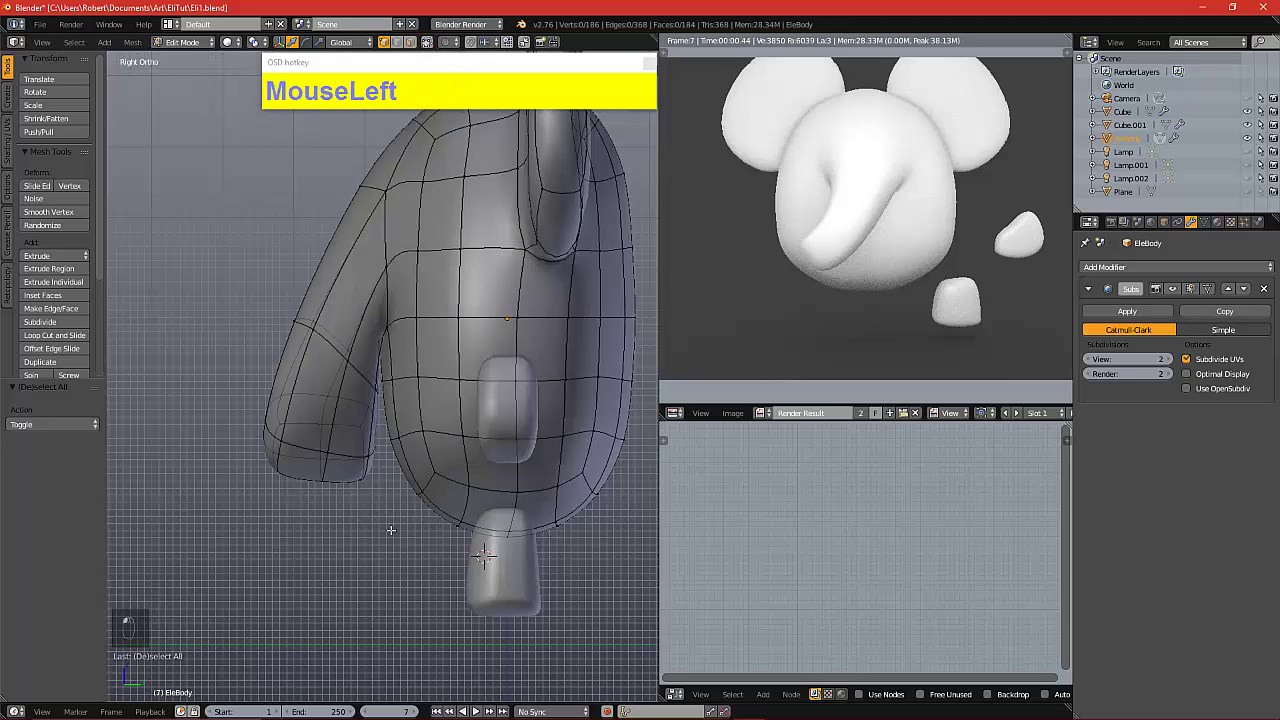
{"action": "key", "text": "c"}
{"action": "mouse_move", "coordinate": [283, 440]}
{"action": "left_mouse_down"}
{"action": "mouse_move", "coordinate": [271, 414]}
{"action": "mouse_move", "coordinate": [351, 415]}
{"action": "mouse_move", "coordinate": [300, 445]}
{"action": "mouse_move", "coordinate": [309, 411]}
{"action": "mouse_move", "coordinate": [326, 412]}
{"action": "mouse_move", "coordinate": [377, 468]}
{"action": "left_mouse_up"}
{"action": "right_click", "coordinate": [309, 411]}
{"action": "key", "text": "KP_1"}
{"action": "key", "text": "F12"}
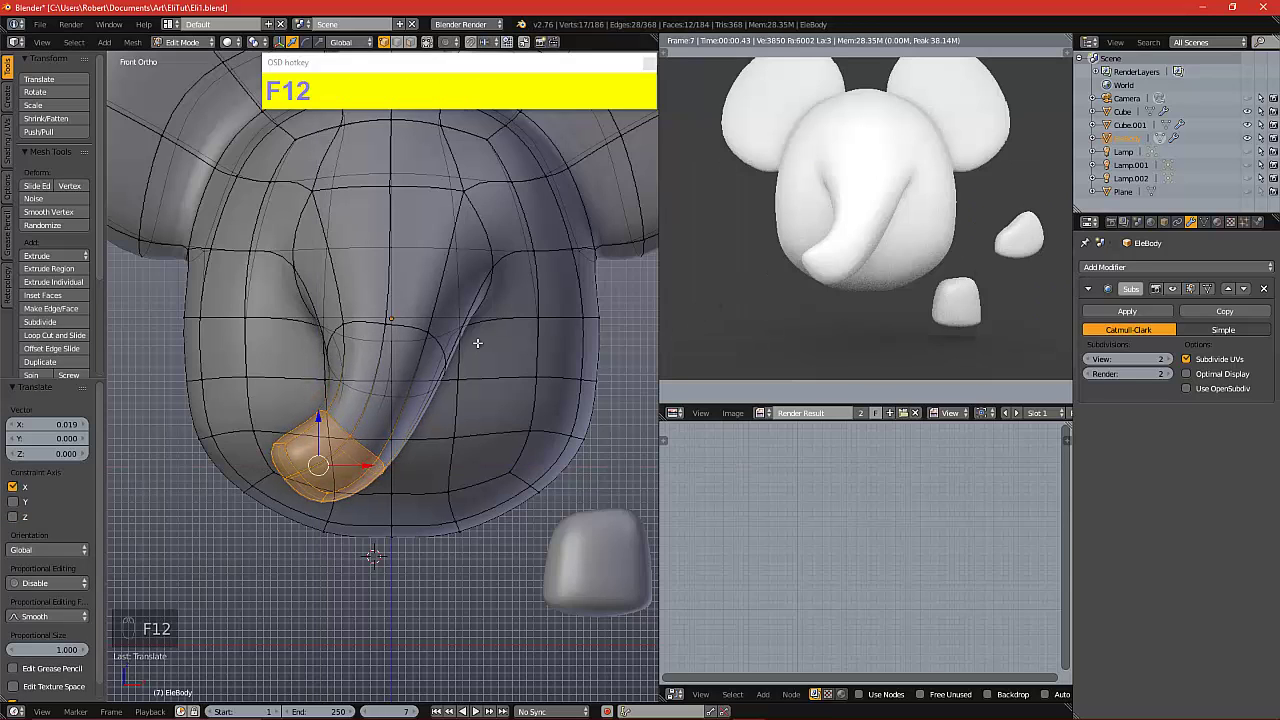
Move the trunk's middle edge loop down and 0.084 along X, and render the scene
{"action": "left_click", "coordinate": [427, 331], "text": "alt"}
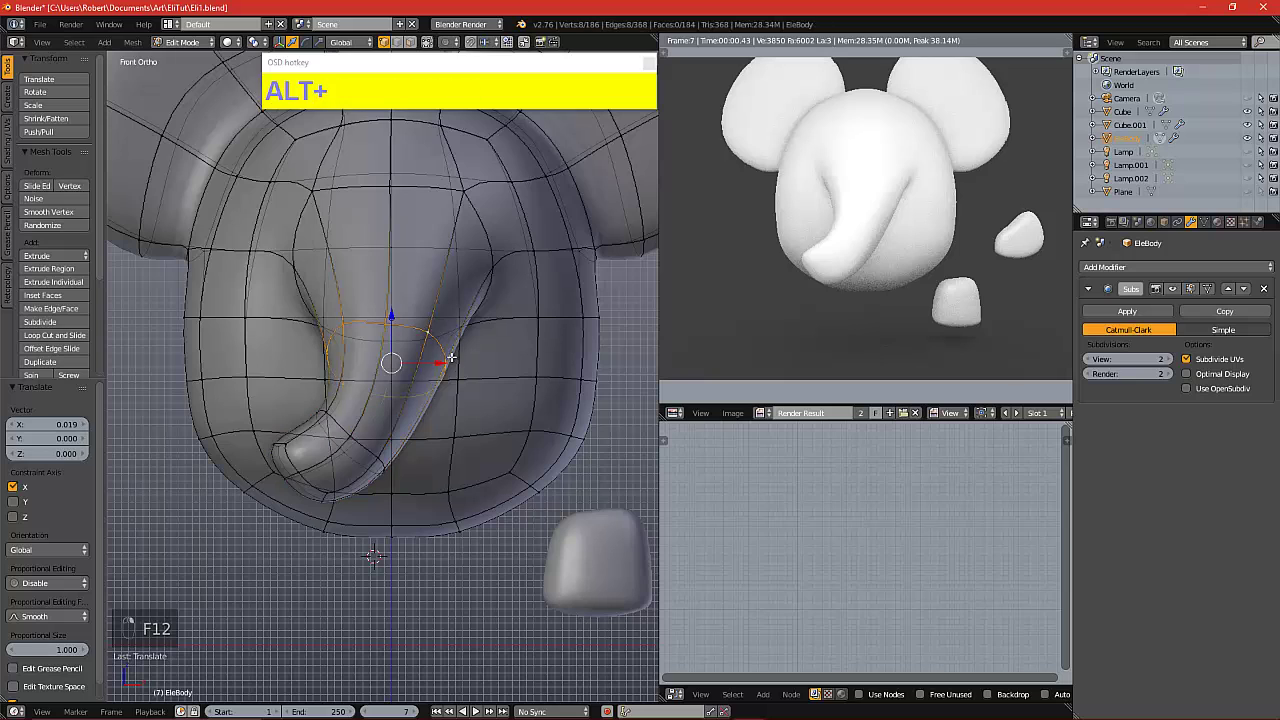
{"action": "left_click_drag", "start_coordinate": [446, 362], "coordinate": [452, 364]}
{"action": "left_click_drag", "start_coordinate": [408, 318], "coordinate": [463, 375]}
{"action": "key", "text": "F12"}
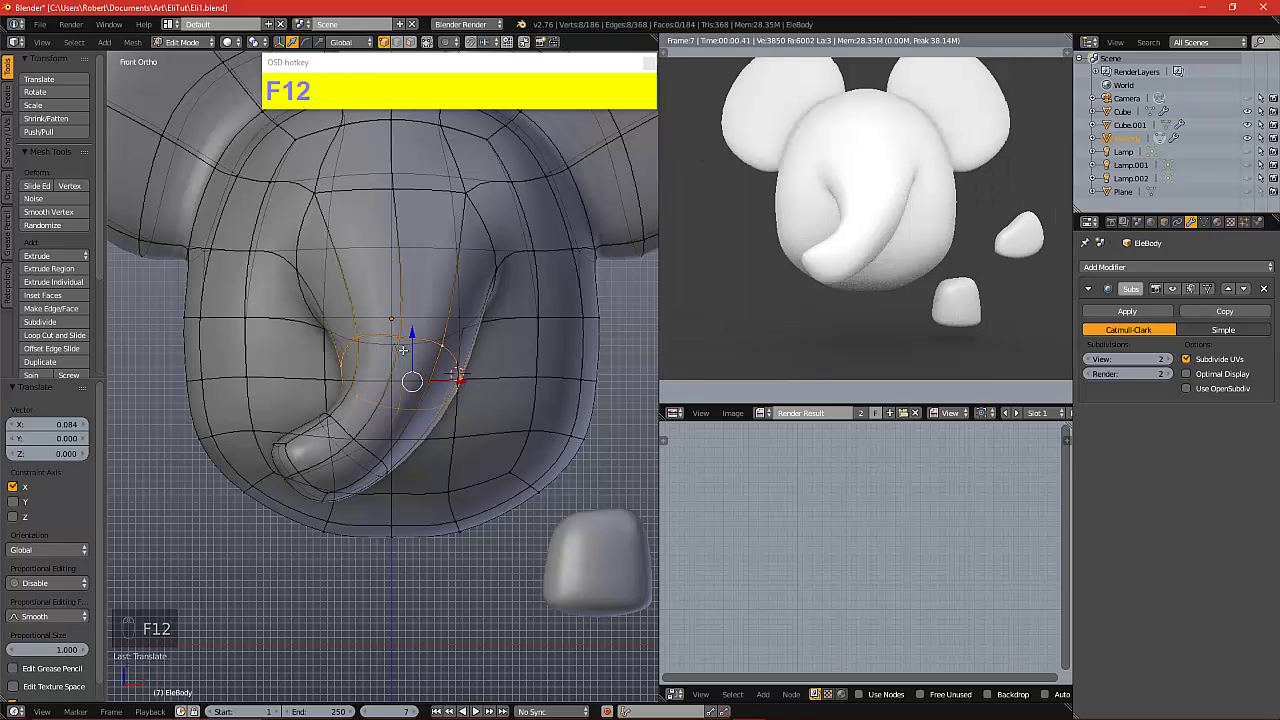
Add one centred loop cut around the trunk near its tip and scale the new loop by 0.844
{"action": "scroll", "coordinate": [361, 441], "scroll_direction": "up", "scroll_amount": 1}
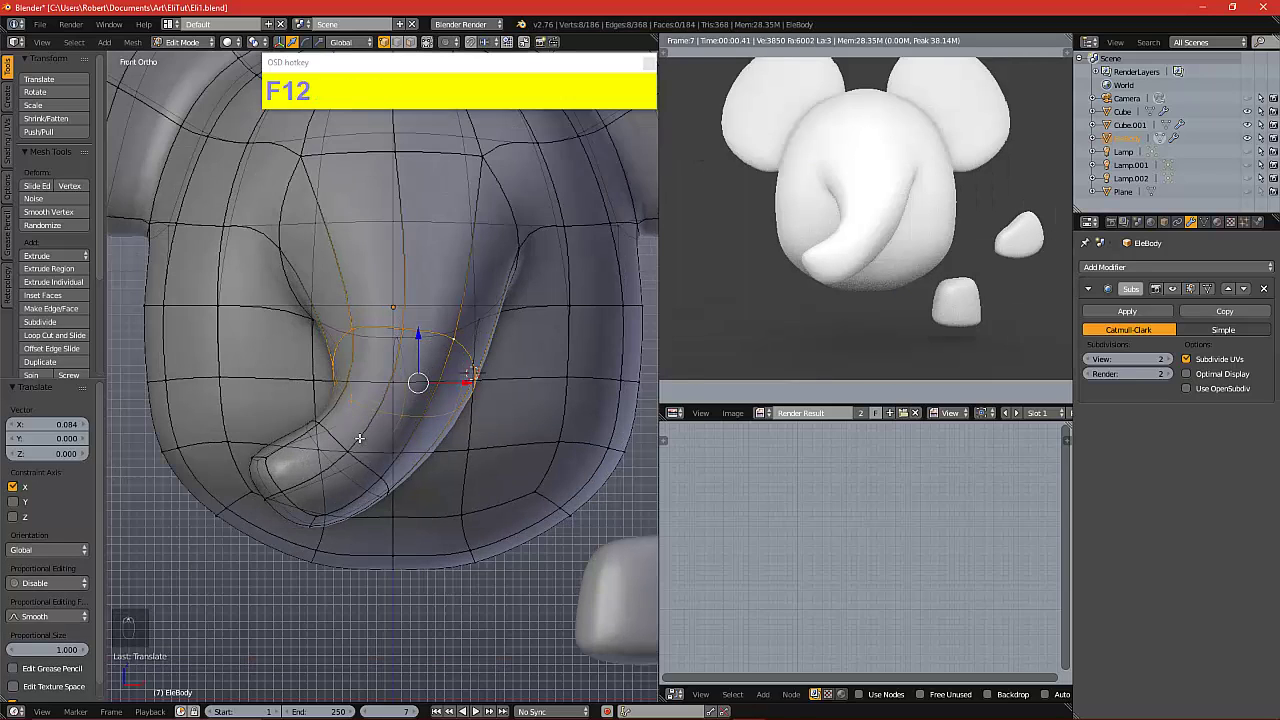
{"action": "left_click", "coordinate": [427, 42]}
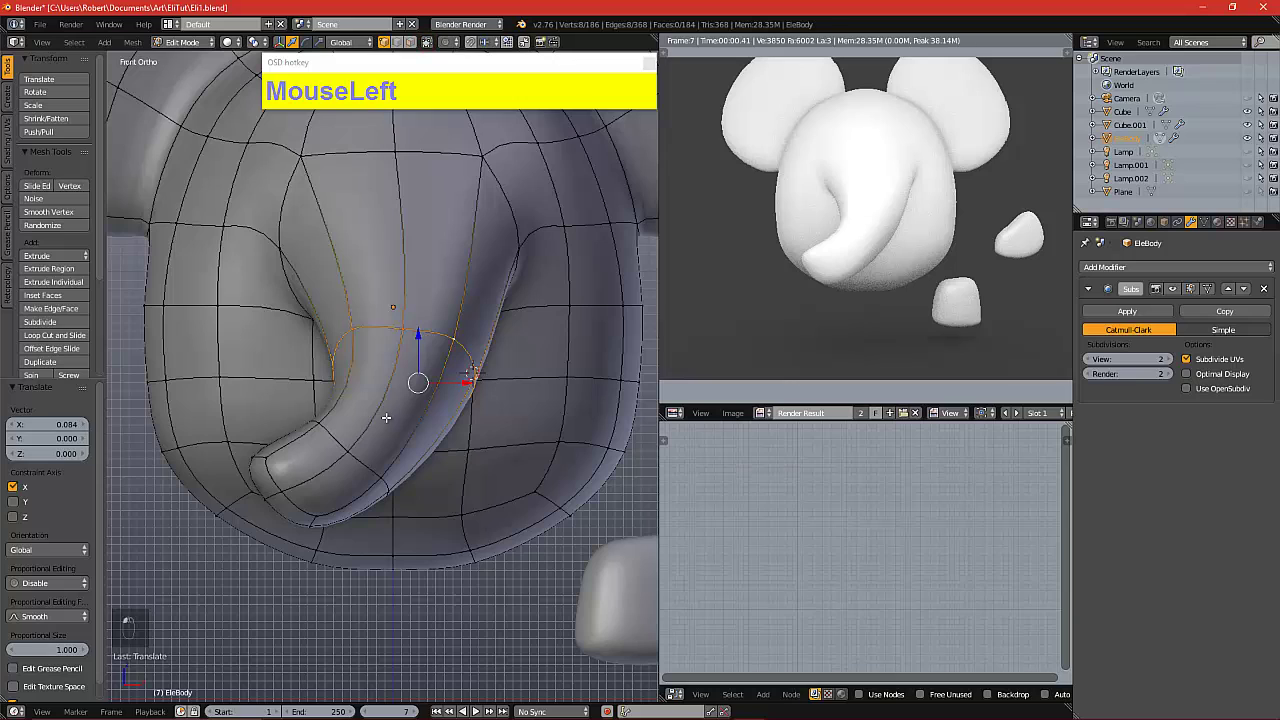
{"action": "key", "text": "ctrl+r"}
{"action": "left_click", "coordinate": [307, 450]}
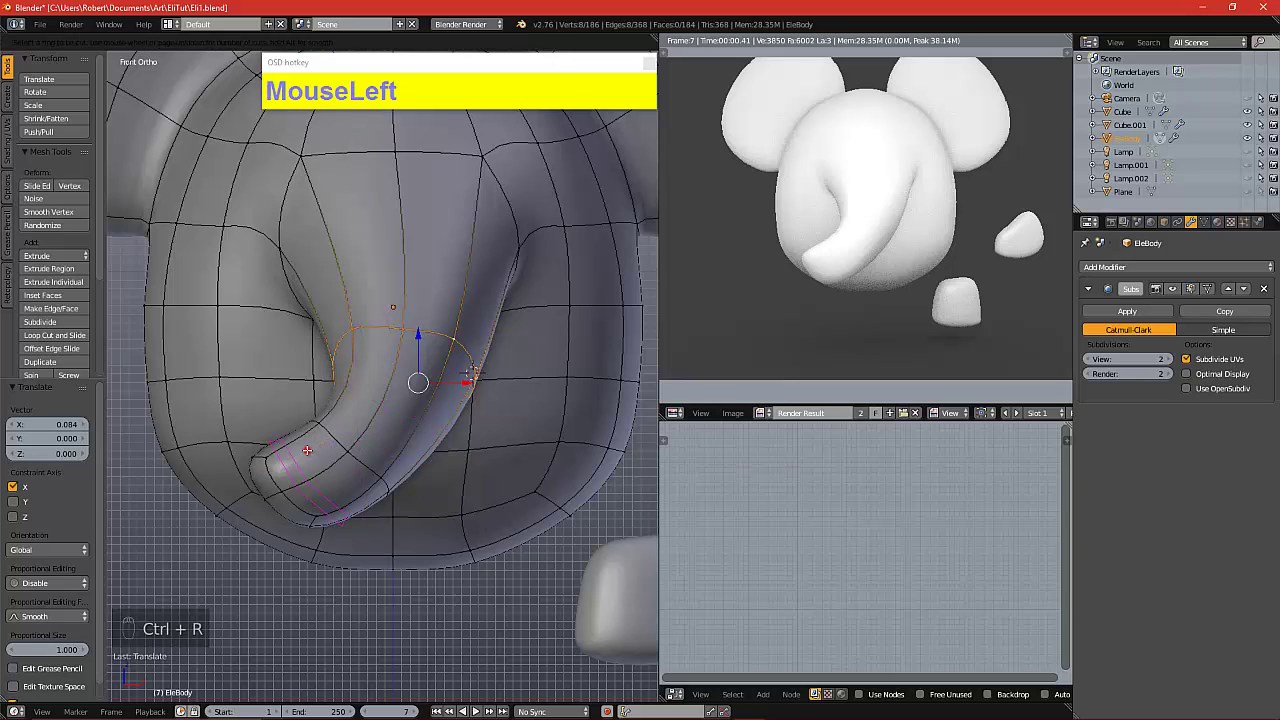
{"action": "left_click", "coordinate": [307, 450]}
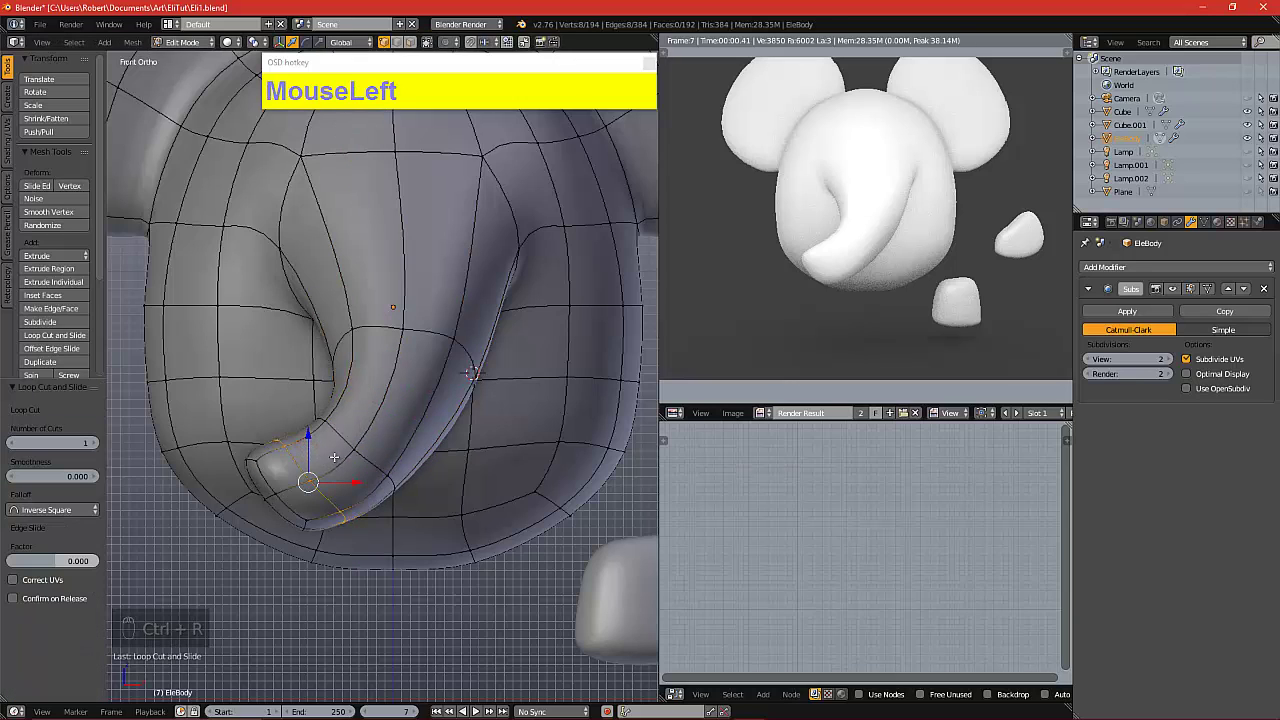
{"action": "key", "text": "s"}
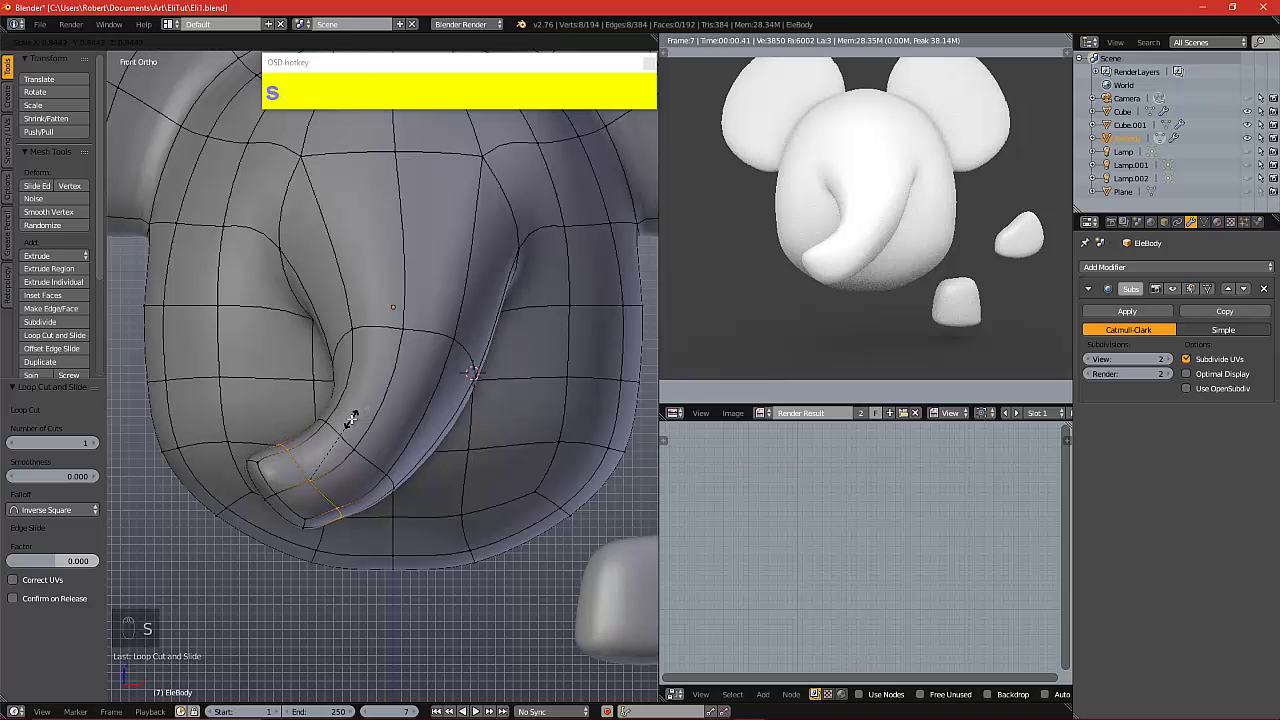
{"action": "left_click", "coordinate": [352, 418]}
{"action": "left_click_drag", "start_coordinate": [320, 476], "coordinate": [334, 398], "text": "alt+shift"}
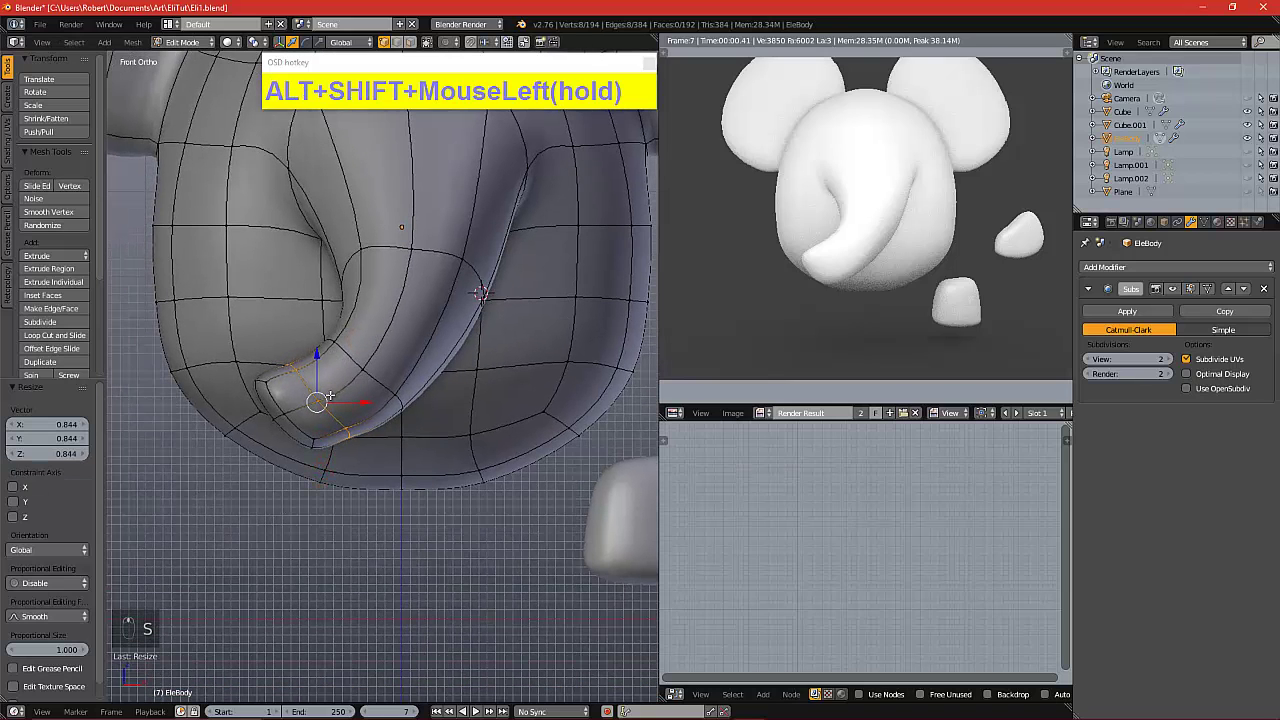
Slide the new edge loop along the trunk slightly closer to its tip and clear the selection
{"action": "scroll", "coordinate": [334, 398], "scroll_direction": "up", "scroll_amount": 2}
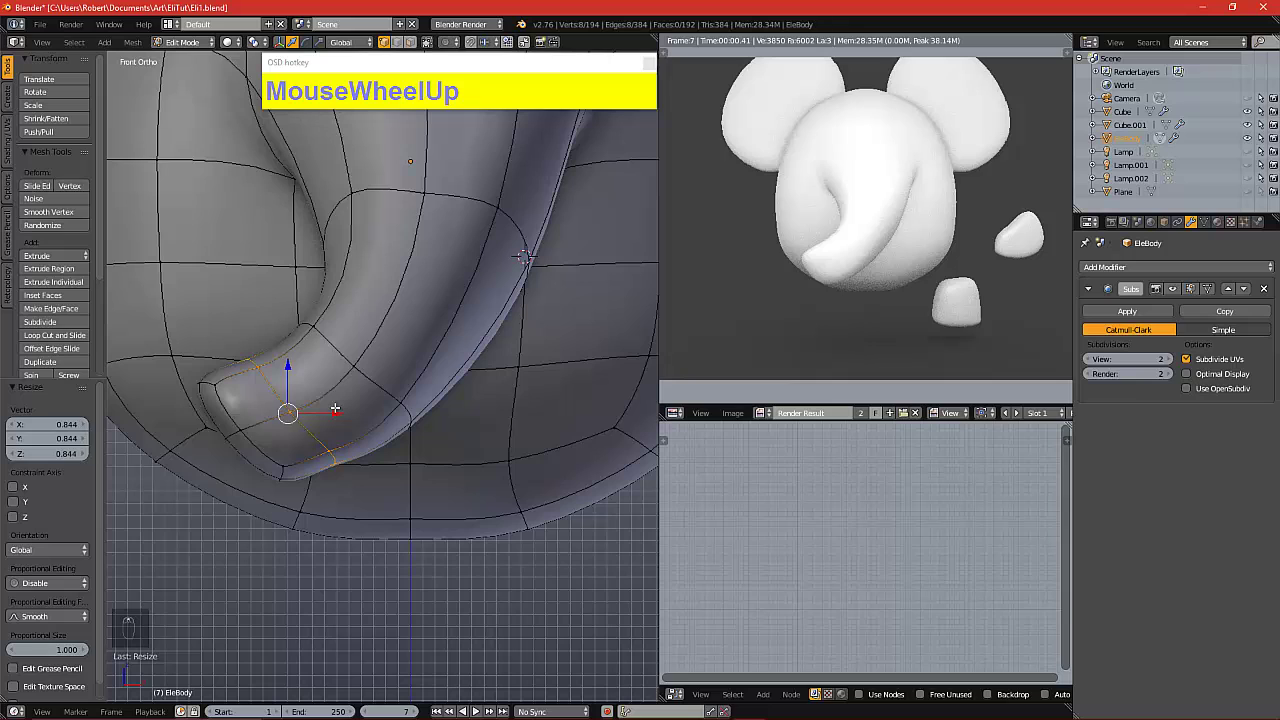
{"action": "key", "text": "g"}
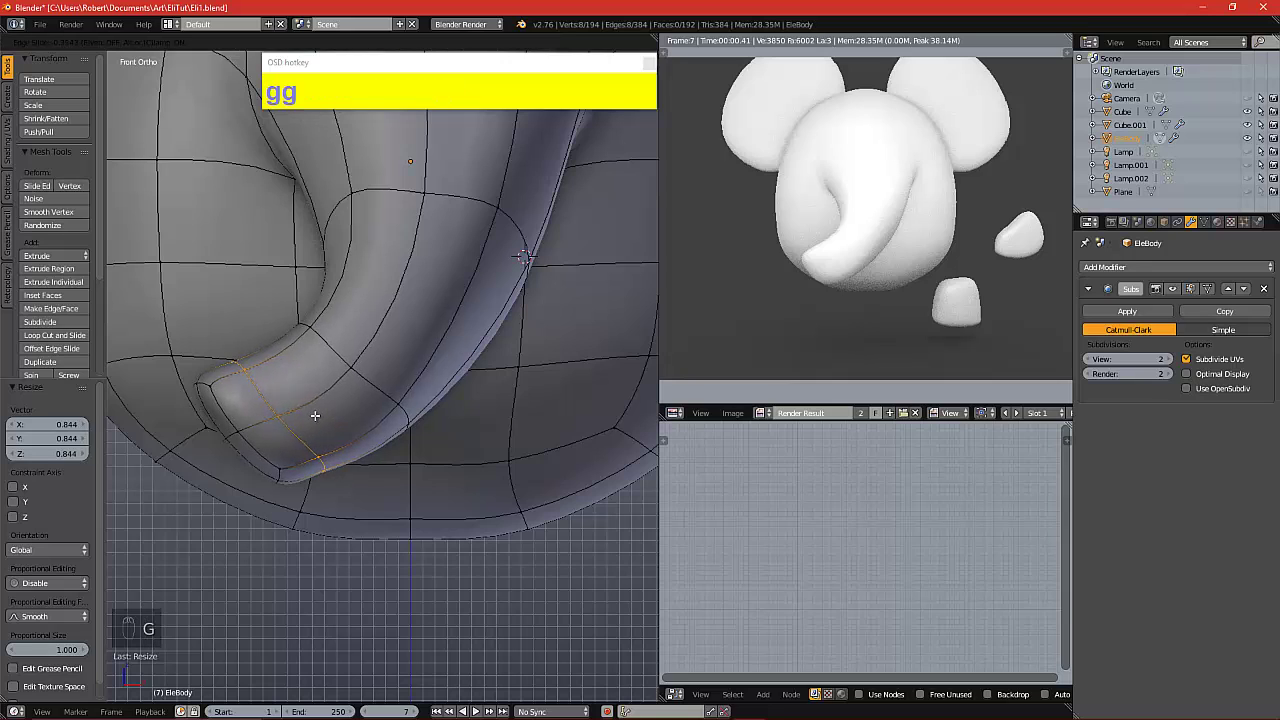
{"action": "left_click", "coordinate": [310, 418]}
{"action": "key", "text": "a"}
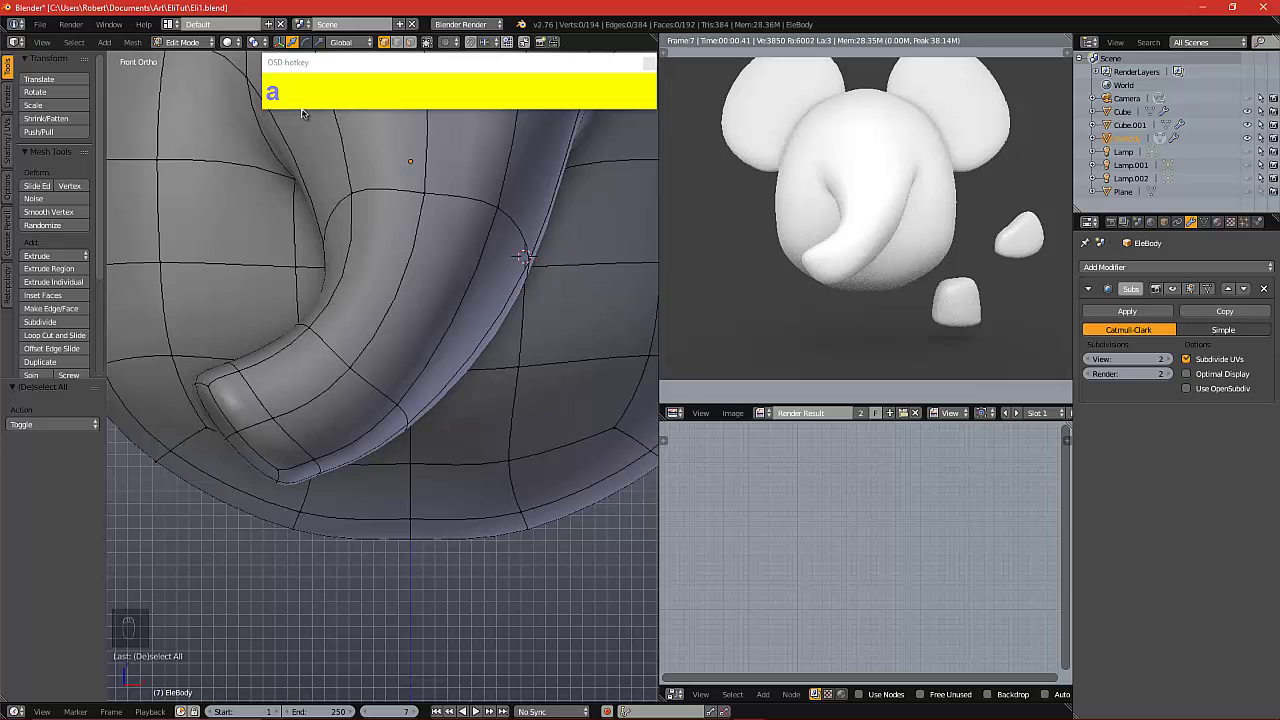
Try to enlarge the trunk's whole end section, hidden vertices included, by scaling it 1.115
{"action": "left_click", "coordinate": [263, 392], "text": "alt"}
{"action": "key", "text": "c"}
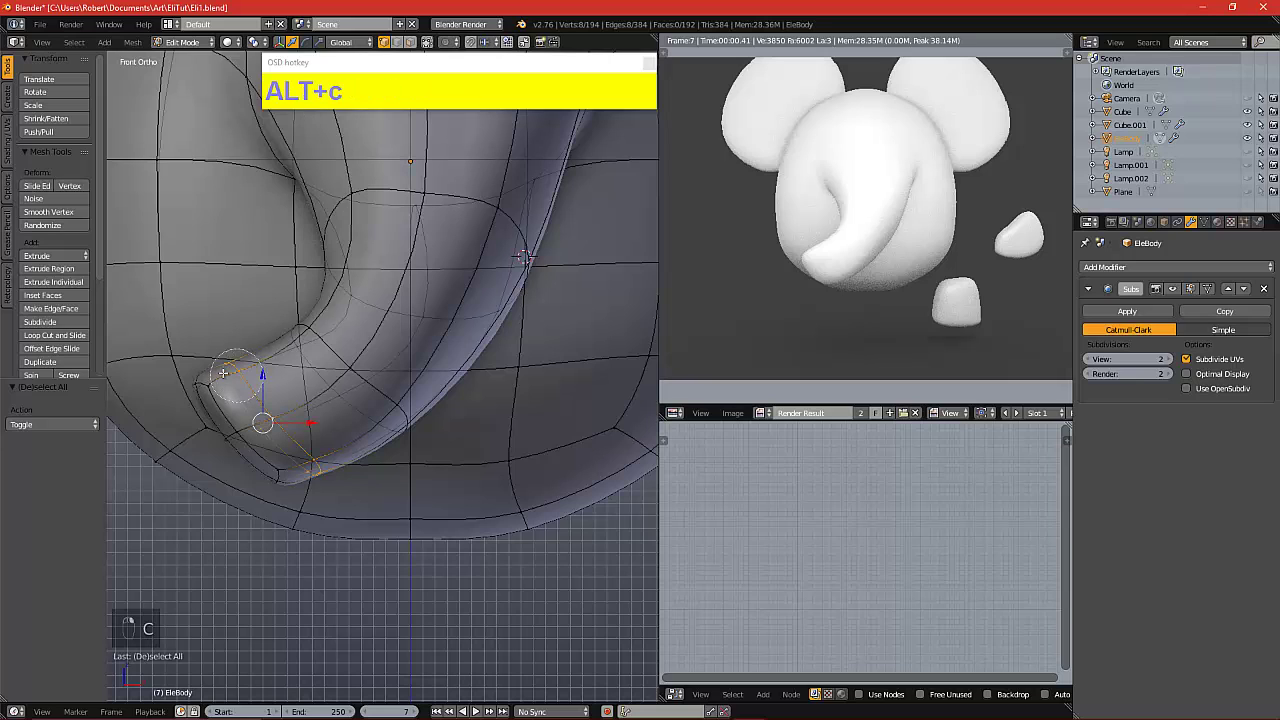
{"action": "left_click_drag", "start_coordinate": [225, 378], "coordinate": [262, 481]}
{"action": "right_click", "coordinate": [262, 481]}
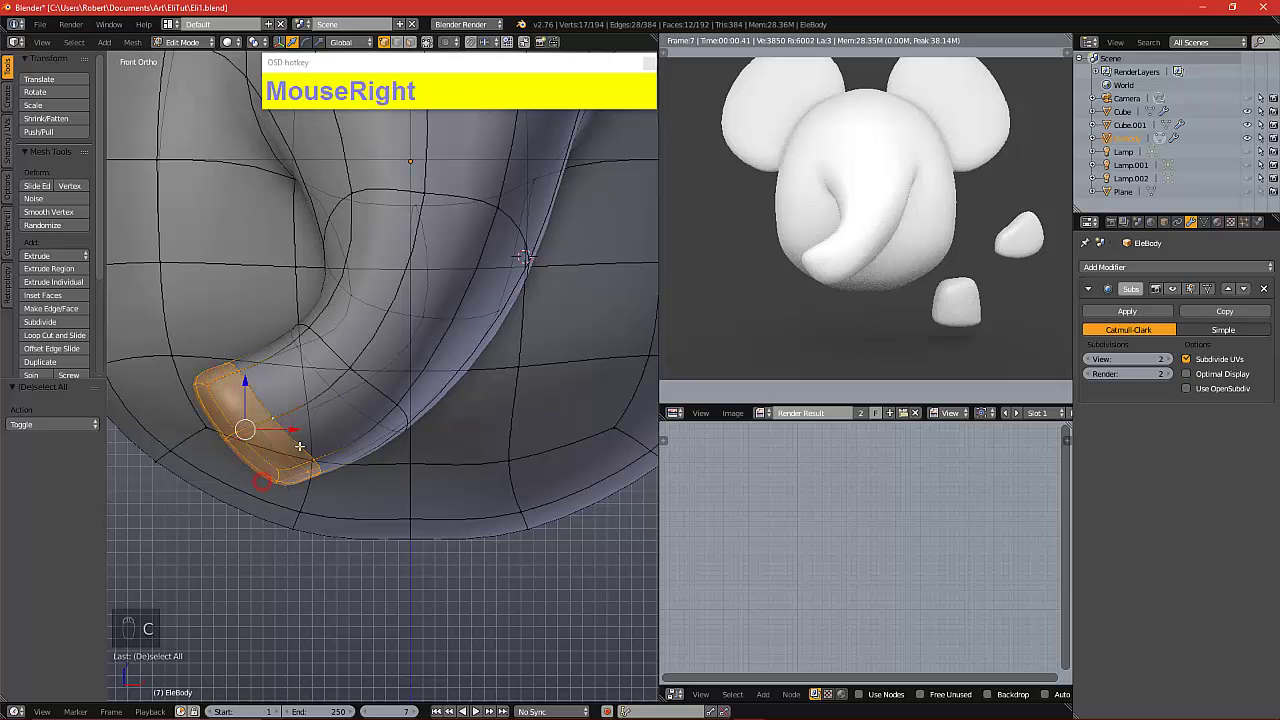
{"action": "key", "text": "s"}
{"action": "left_click", "coordinate": [336, 370]}
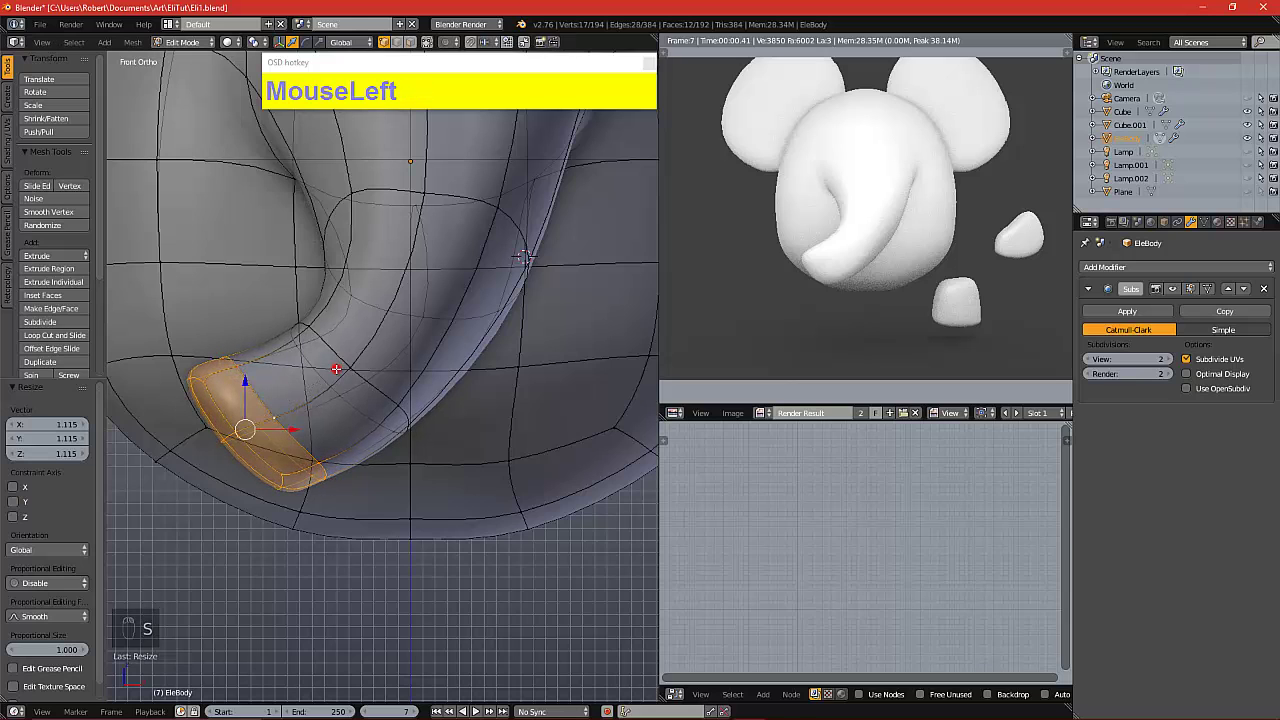
{"action": "key", "text": "ctrl+z"}
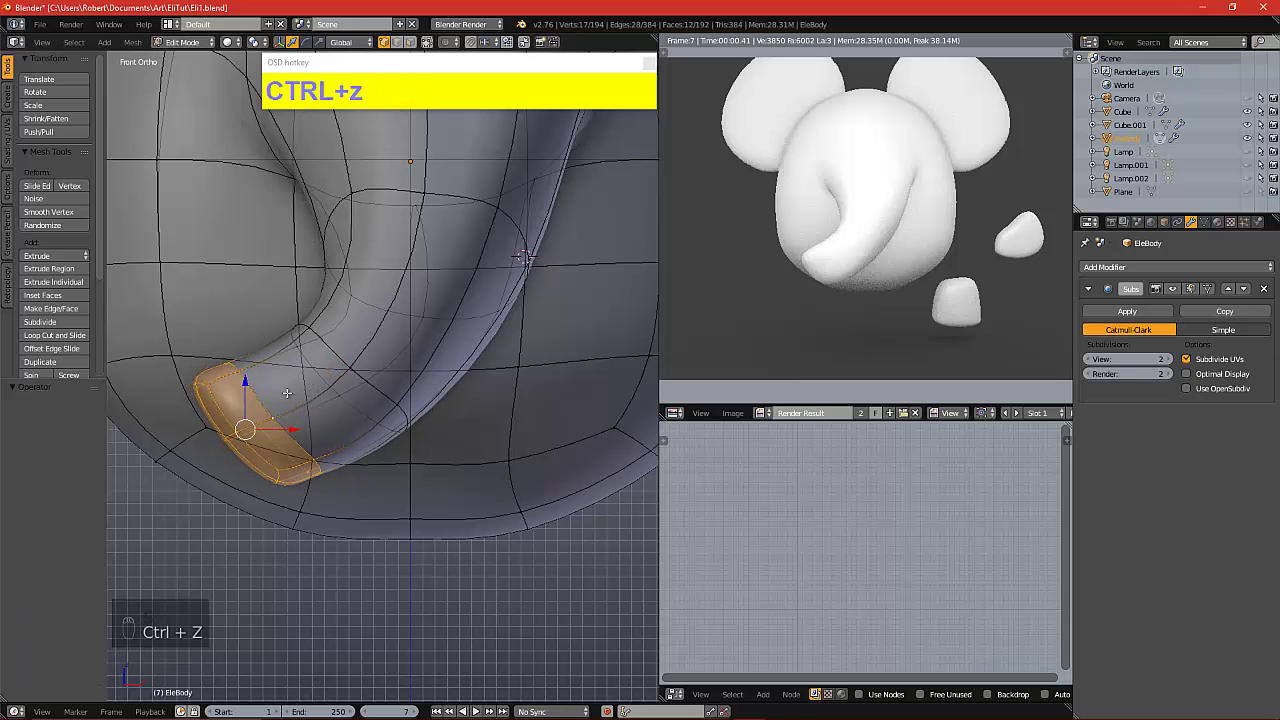
Circle-select only the end-cap vertices at the trunk's tip, including hidden ones, and scale them up slightly
{"action": "key", "text": "a"}
{"action": "key", "text": "c"}
{"action": "scroll", "coordinate": [203, 386], "scroll_direction": "up", "scroll_amount": 1}
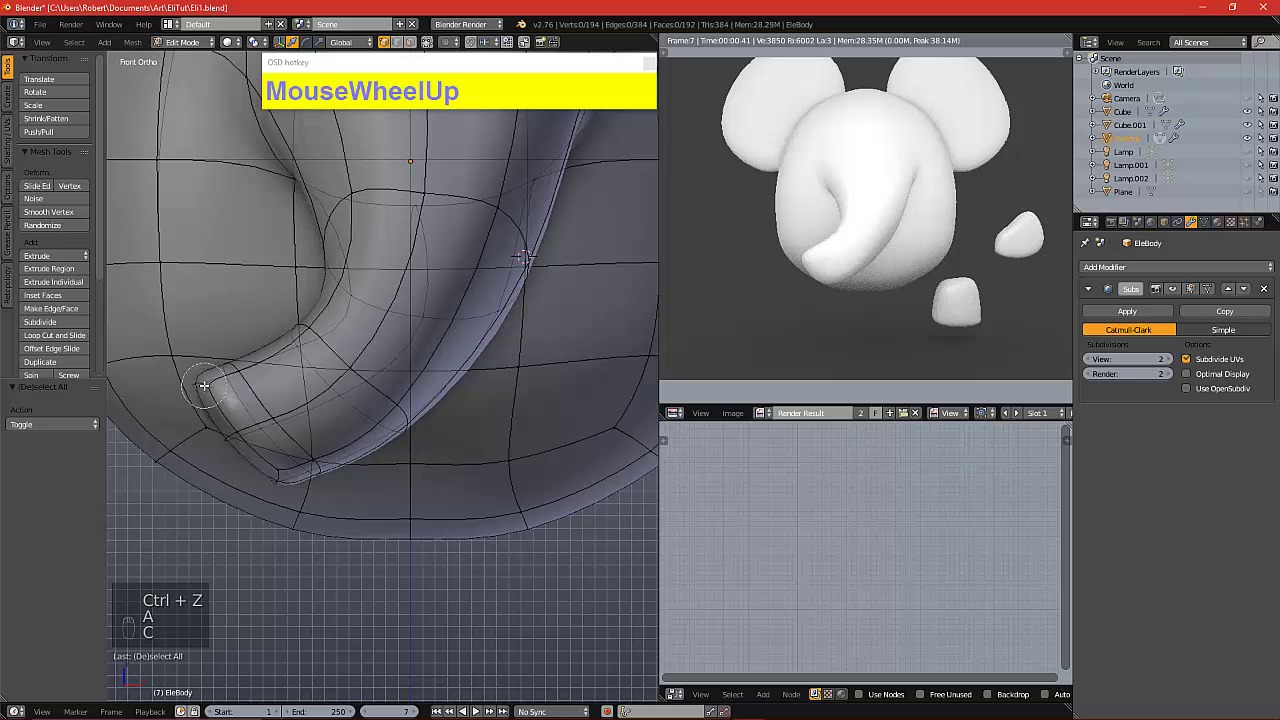
{"action": "mouse_move", "coordinate": [203, 386]}
{"action": "left_mouse_down"}
{"action": "mouse_move", "coordinate": [186, 371]}
{"action": "mouse_move", "coordinate": [278, 489]}
{"action": "mouse_move", "coordinate": [238, 449]}
{"action": "left_mouse_up"}
{"action": "right_click", "coordinate": [258, 475]}
{"action": "key", "text": "a"}
{"action": "key", "text": "c"}
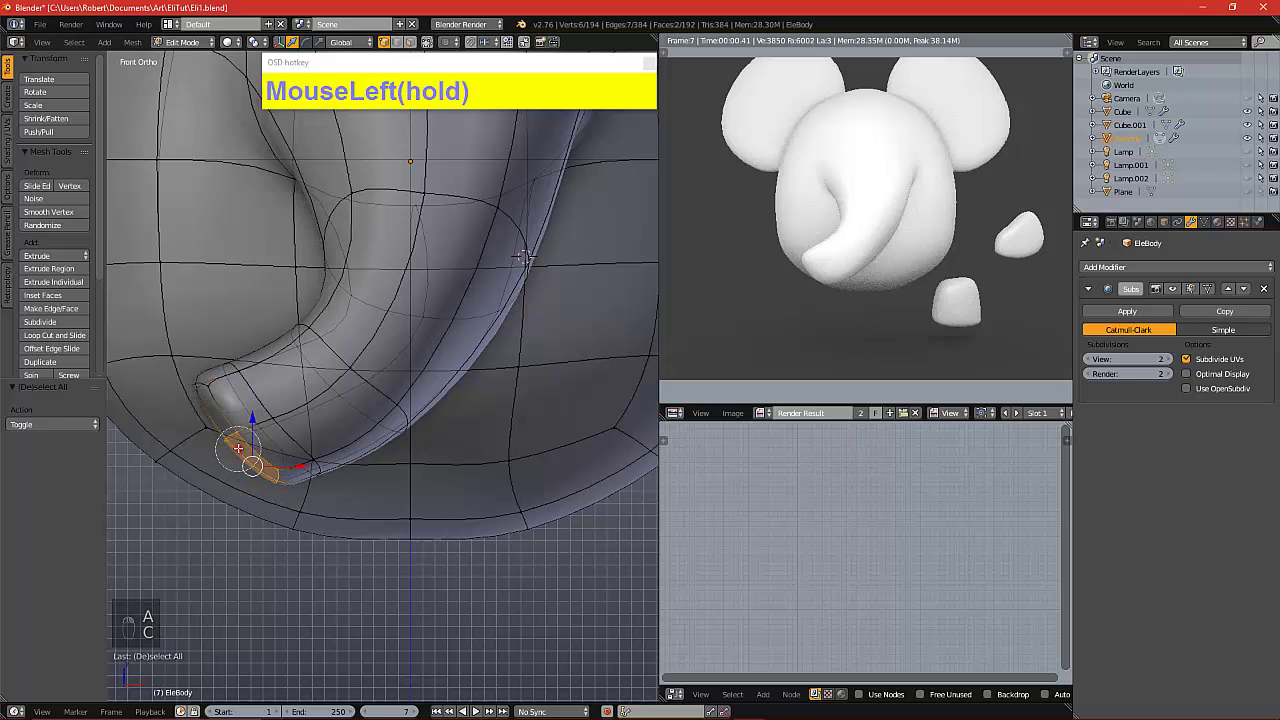
{"action": "scroll", "coordinate": [211, 389], "scroll_direction": "up", "scroll_amount": 2}
{"action": "left_click", "coordinate": [202, 386]}
{"action": "right_click", "coordinate": [327, 340]}
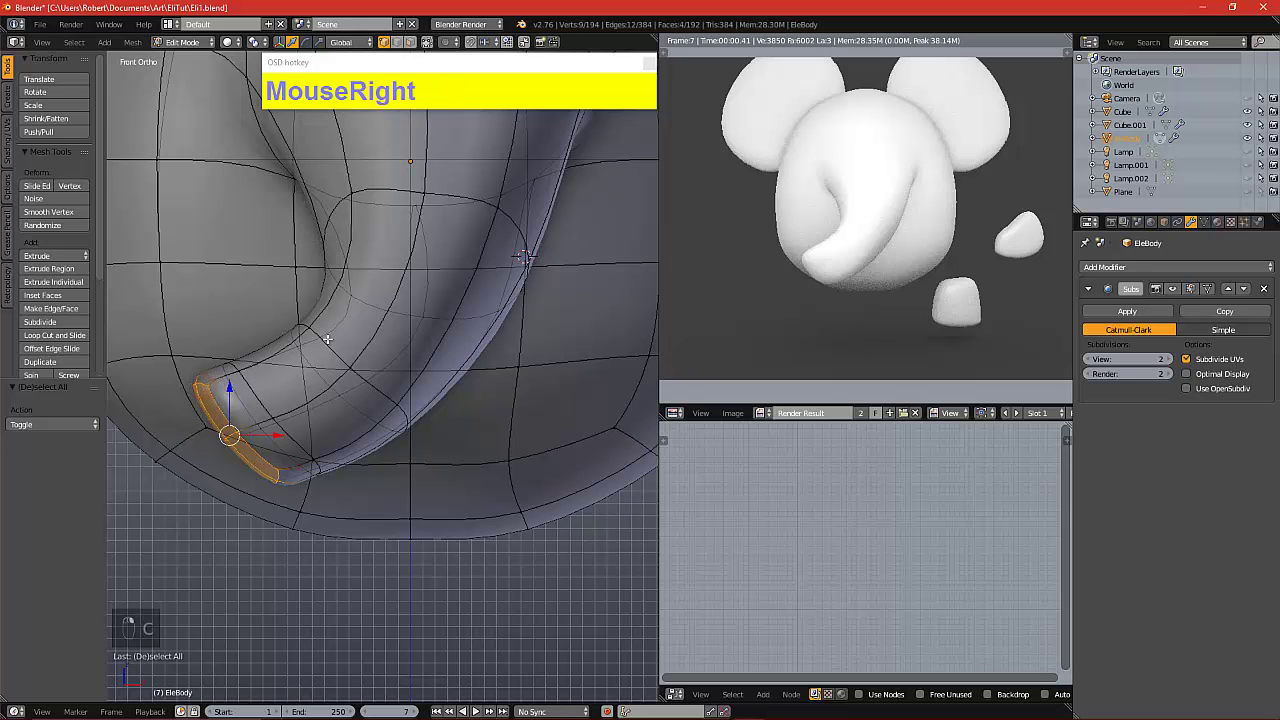
{"action": "key", "text": "s"}
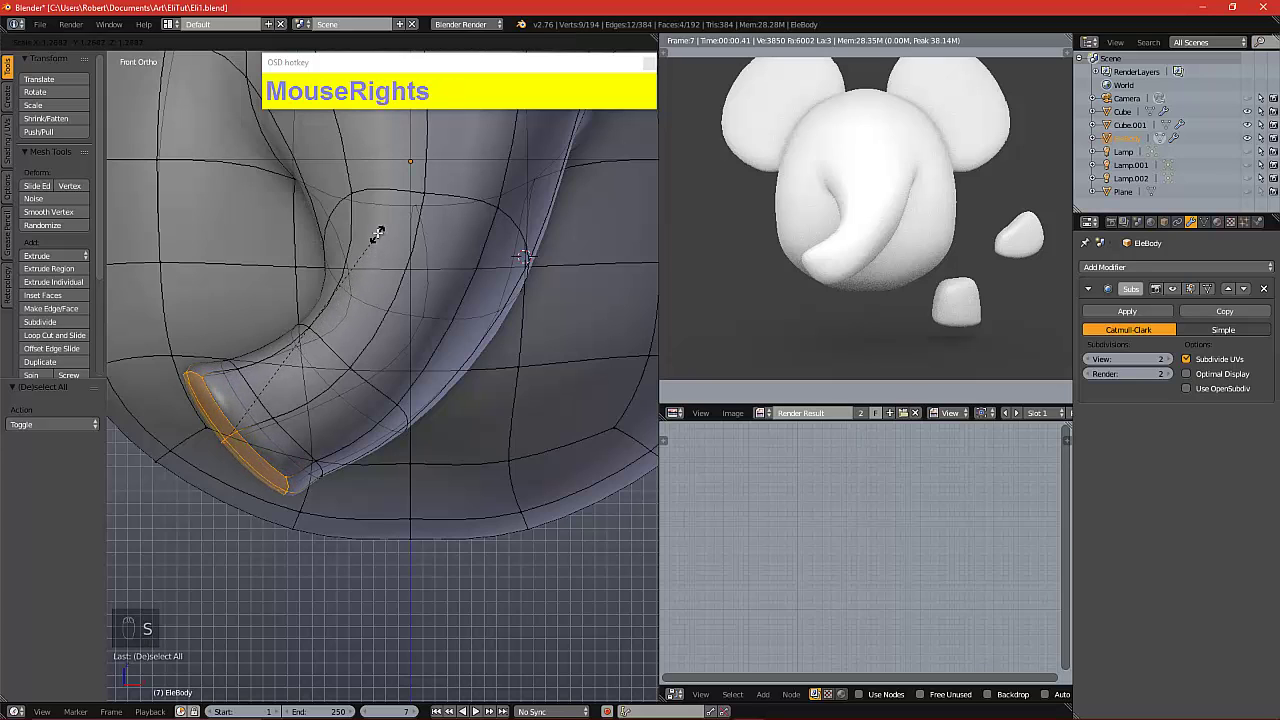
{"action": "left_click", "coordinate": [375, 234]}
Move the middle vertices of the trunk's end cap outward by -0.271 along X and -0.201 along Z, and render the scene
{"action": "key", "text": "a"}
{"action": "key", "text": "c"}
{"action": "left_click", "coordinate": [233, 440]}
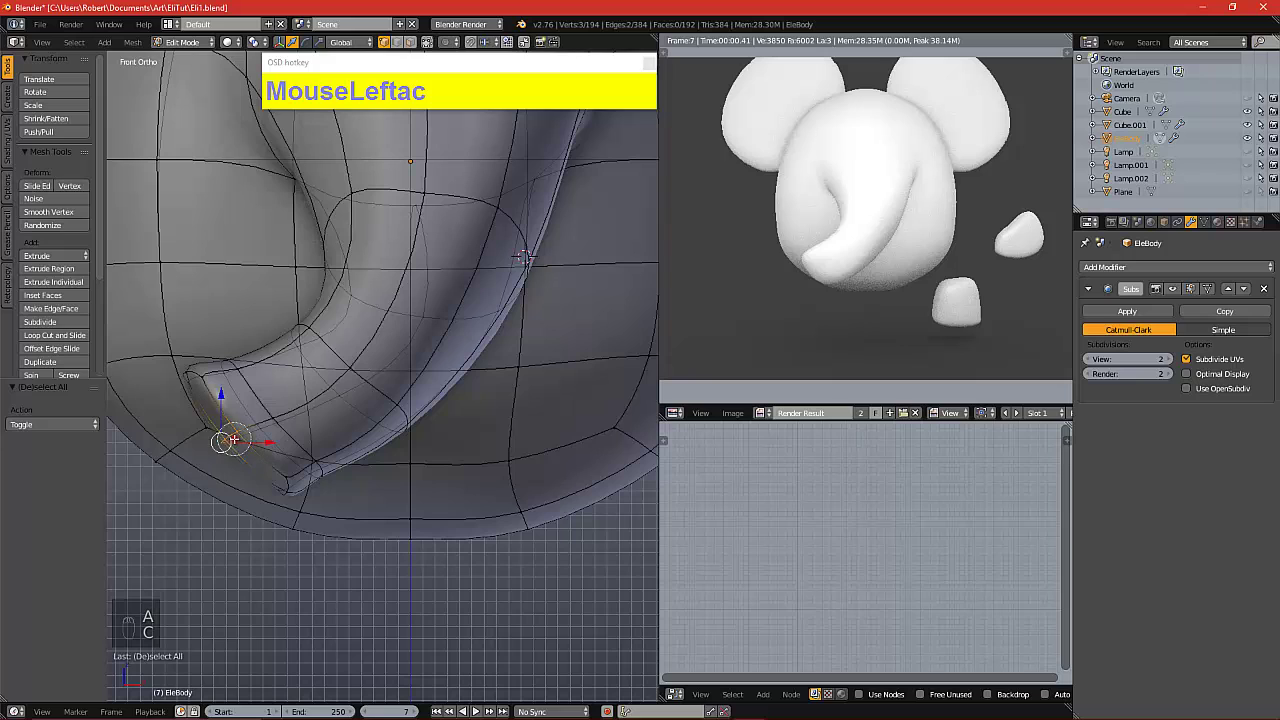
{"action": "right_click", "coordinate": [258, 415]}
{"action": "key", "text": "g"}
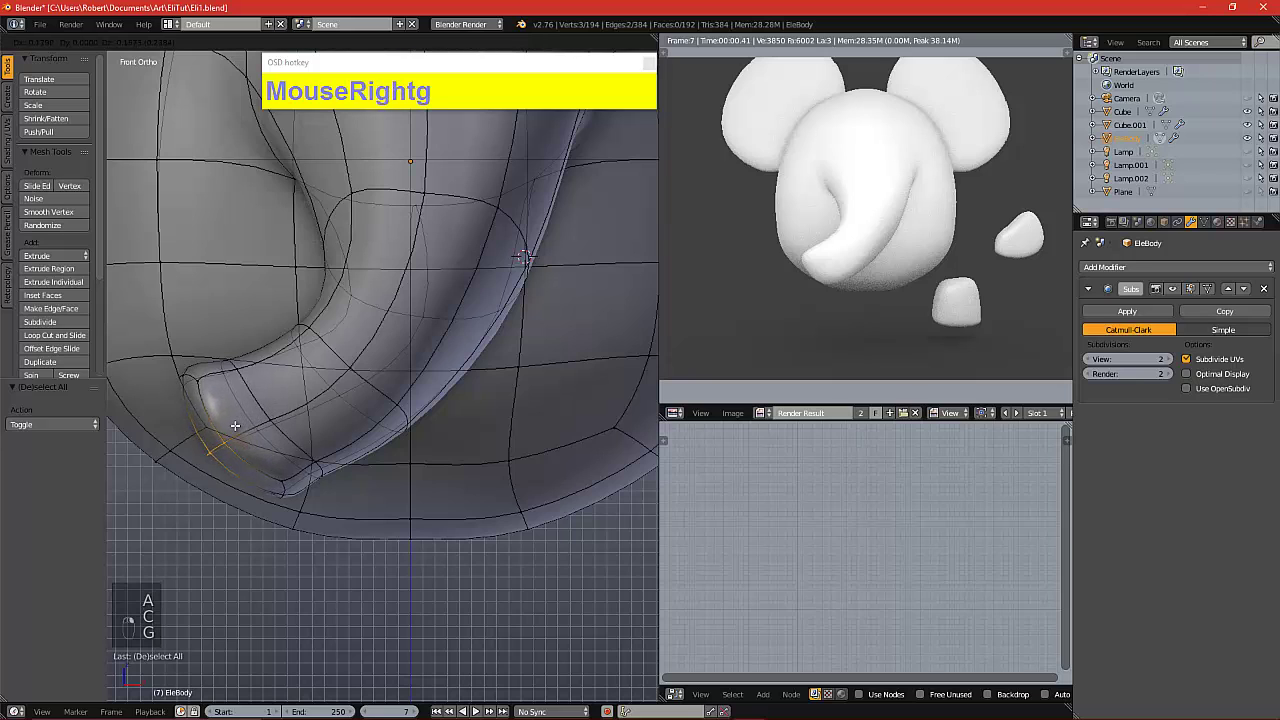
{"action": "left_click", "coordinate": [226, 430]}
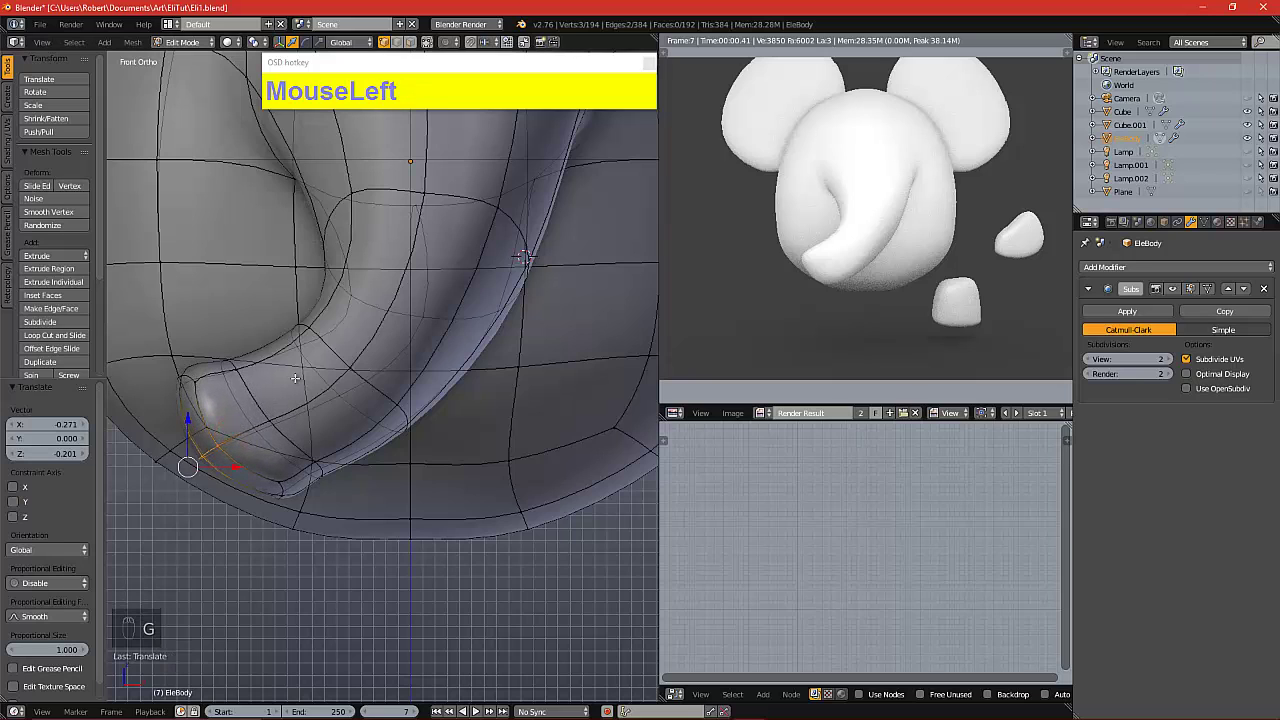
{"action": "key", "text": "a"}
{"action": "key", "text": "F12"}
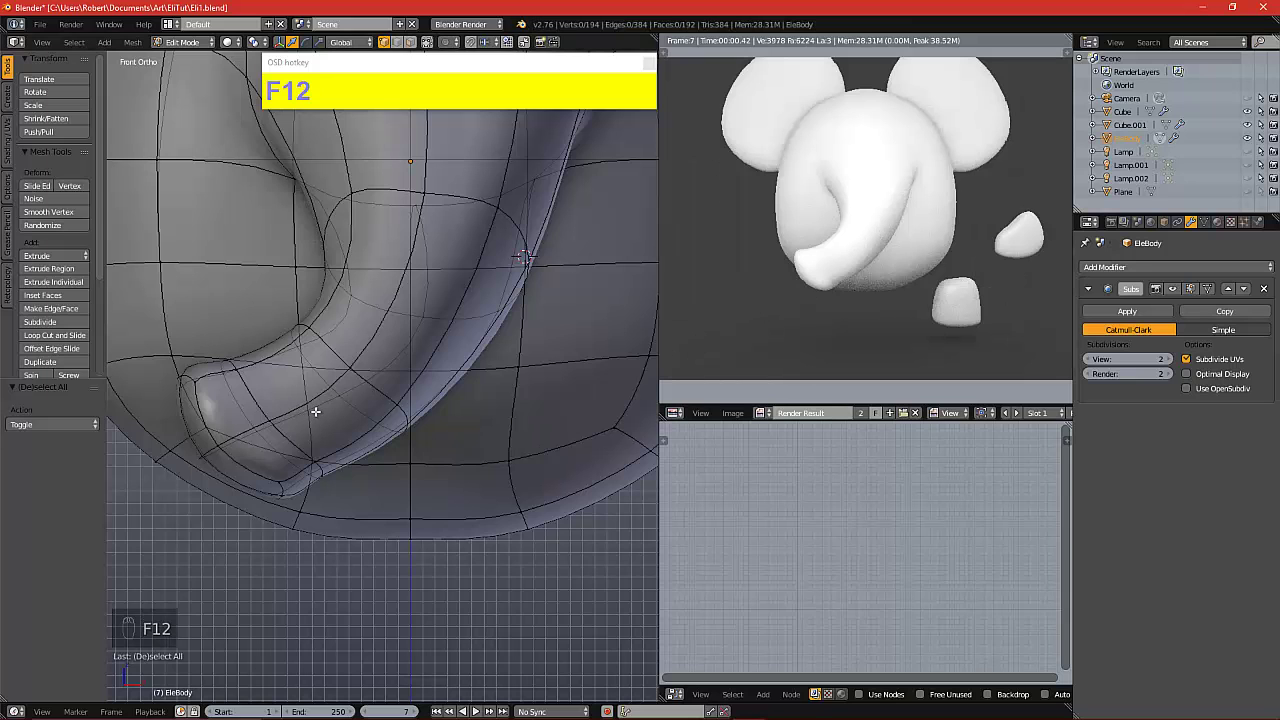
Circle-select the lower half of the trunk in side view, raise it 0.214 along Z in front view, and render the scene
{"action": "key", "text": "KP_3"}
{"action": "scroll", "coordinate": [333, 414], "scroll_direction": "down", "scroll_amount": 2}
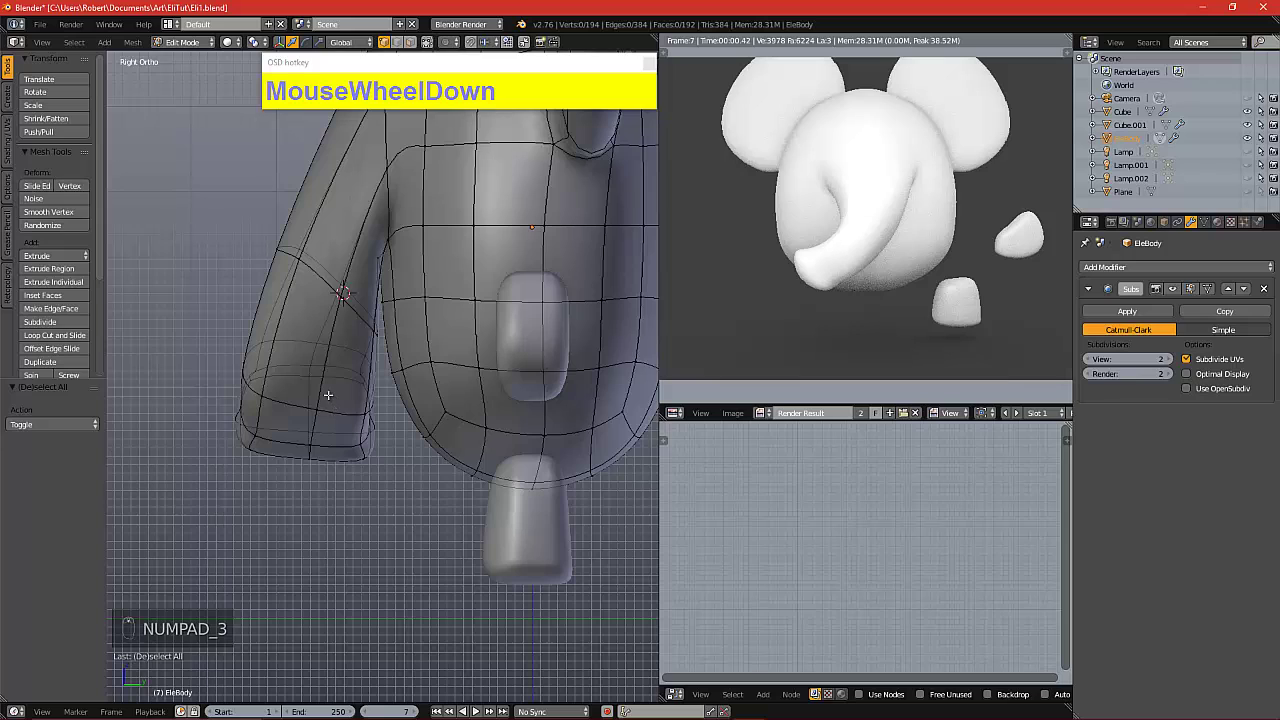
{"action": "key", "text": "c"}
{"action": "scroll", "coordinate": [337, 374], "scroll_direction": "down", "scroll_amount": 1}
{"action": "mouse_move", "coordinate": [337, 374]}
{"action": "left_mouse_down"}
{"action": "mouse_move", "coordinate": [349, 371]}
{"action": "mouse_move", "coordinate": [339, 343]}
{"action": "mouse_move", "coordinate": [358, 332]}
{"action": "mouse_move", "coordinate": [286, 251]}
{"action": "mouse_move", "coordinate": [250, 452]}
{"action": "mouse_move", "coordinate": [334, 395]}
{"action": "mouse_move", "coordinate": [345, 445]}
{"action": "mouse_move", "coordinate": [356, 390]}
{"action": "left_mouse_up"}
{"action": "right_click", "coordinate": [356, 390]}
{"action": "key", "text": "KP_1"}
{"action": "scroll", "coordinate": [304, 408], "scroll_direction": "down", "scroll_amount": 1}
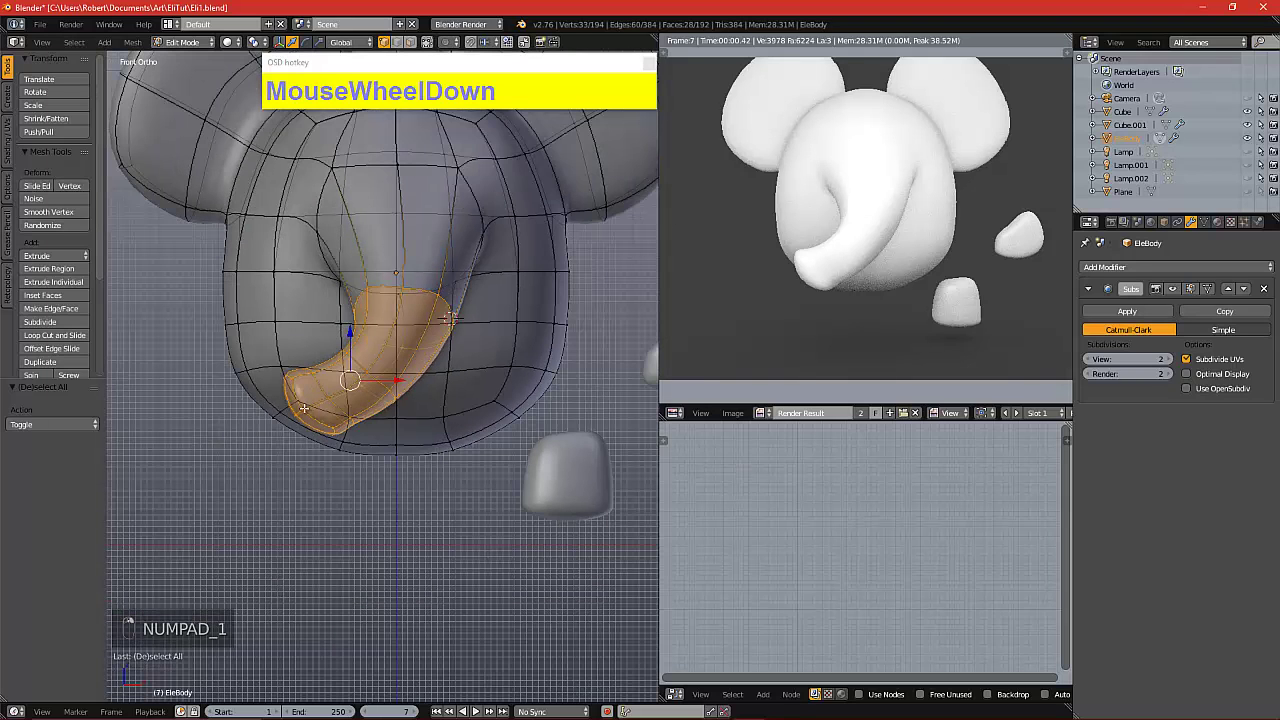
{"action": "left_click_drag", "start_coordinate": [350, 336], "coordinate": [357, 318]}
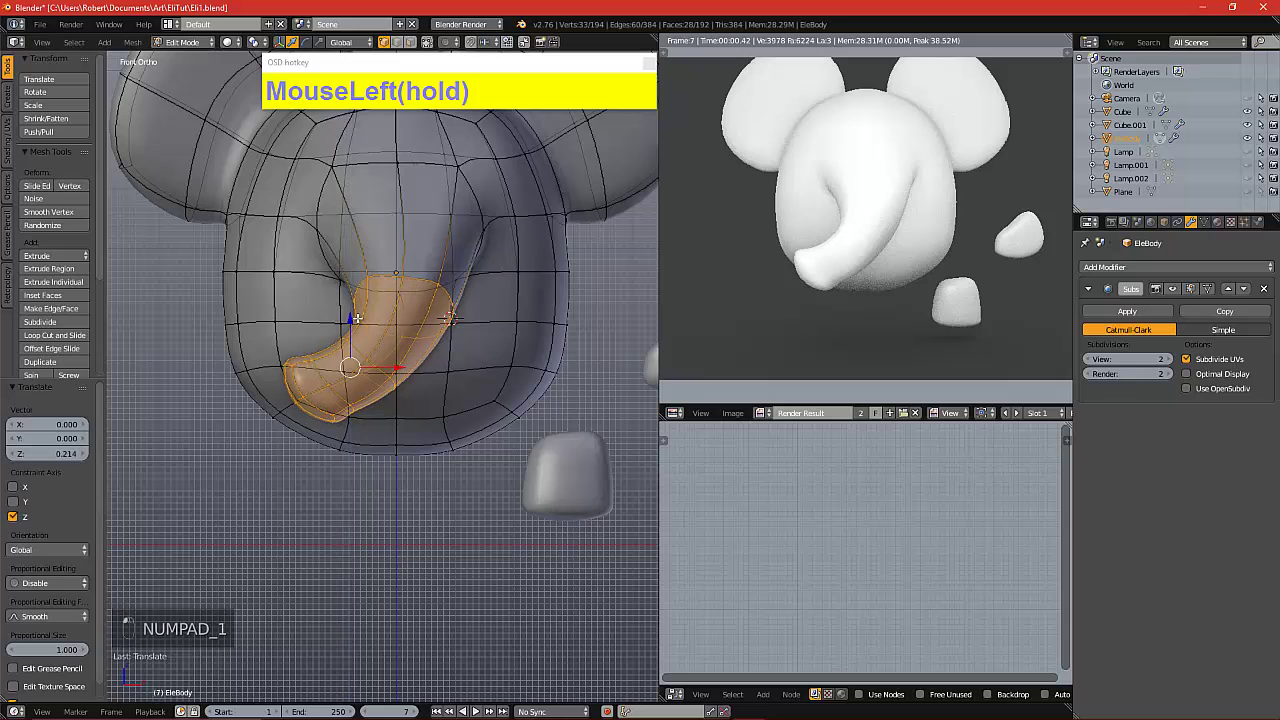
{"action": "key", "text": "F12"}
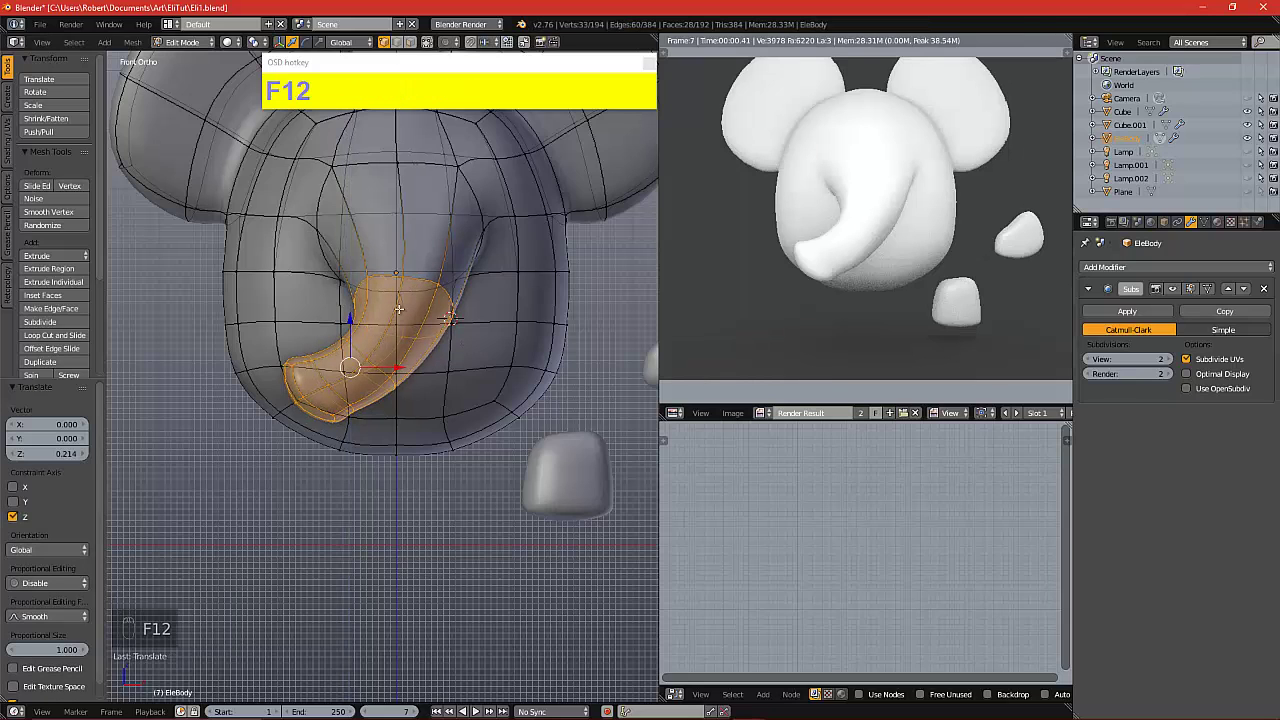
Nudge the lower trunk along X and up, lower it by 0.236 along Z as final adjustment, render, and clear the selection
{"action": "left_click_drag", "start_coordinate": [350, 364], "coordinate": [360, 330]}
{"action": "key", "text": "F12"}
{"action": "key", "text": "F12"}
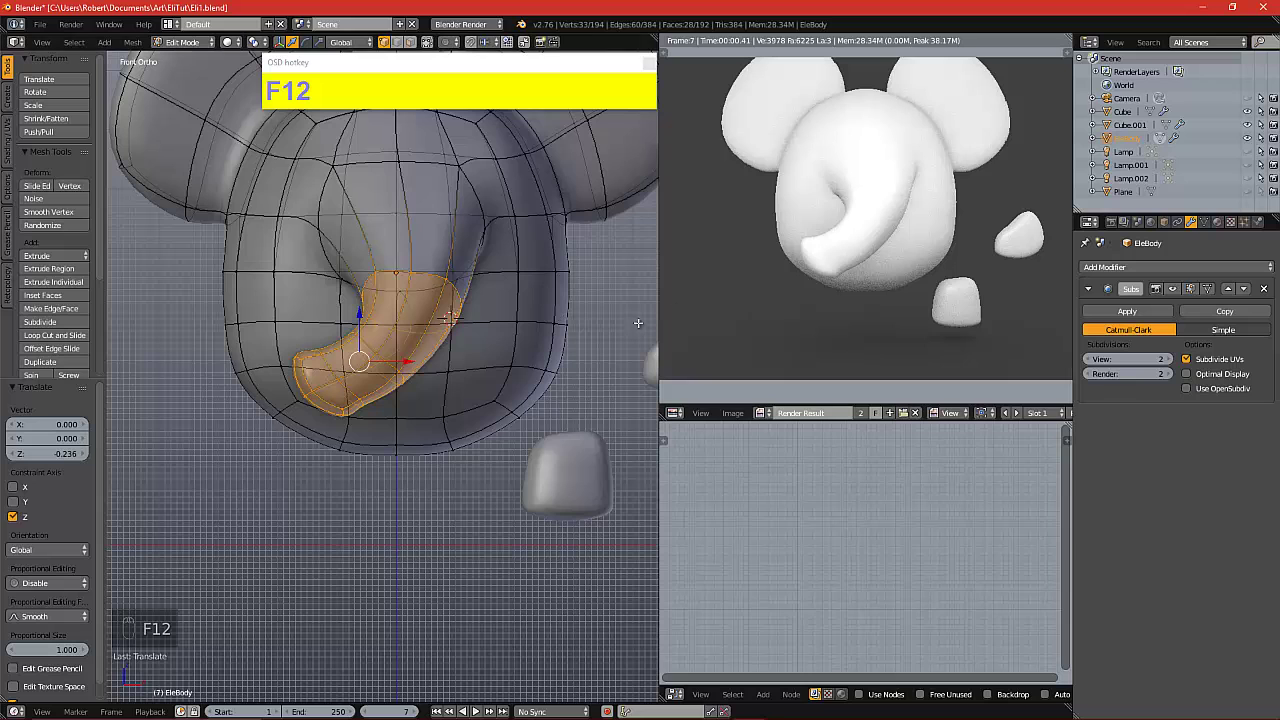
{"action": "key", "text": "a"}
{"action": "scroll", "coordinate": [499, 345], "scroll_direction": "down", "scroll_amount": 1}
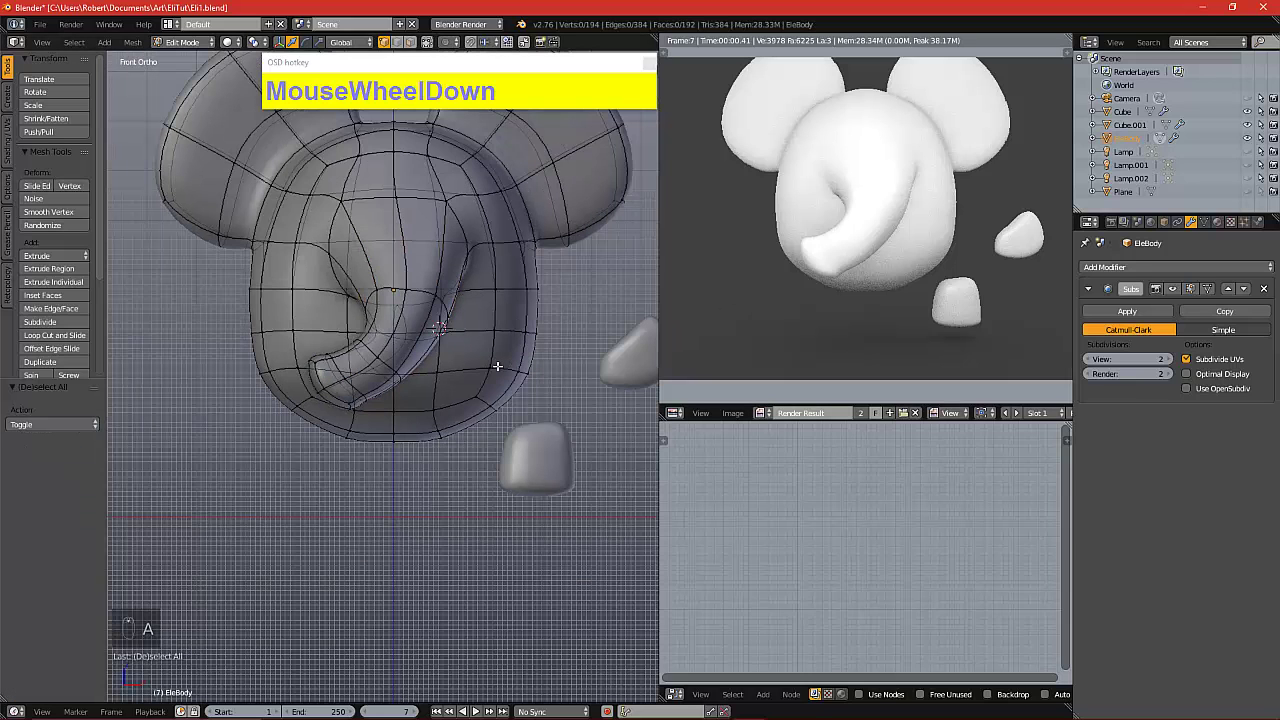
Save the scene as a new file named Eli2.blend in the same folder
{"action": "left_click_drag", "start_coordinate": [474, 346], "coordinate": [436, 379], "text": "alt+shift"}
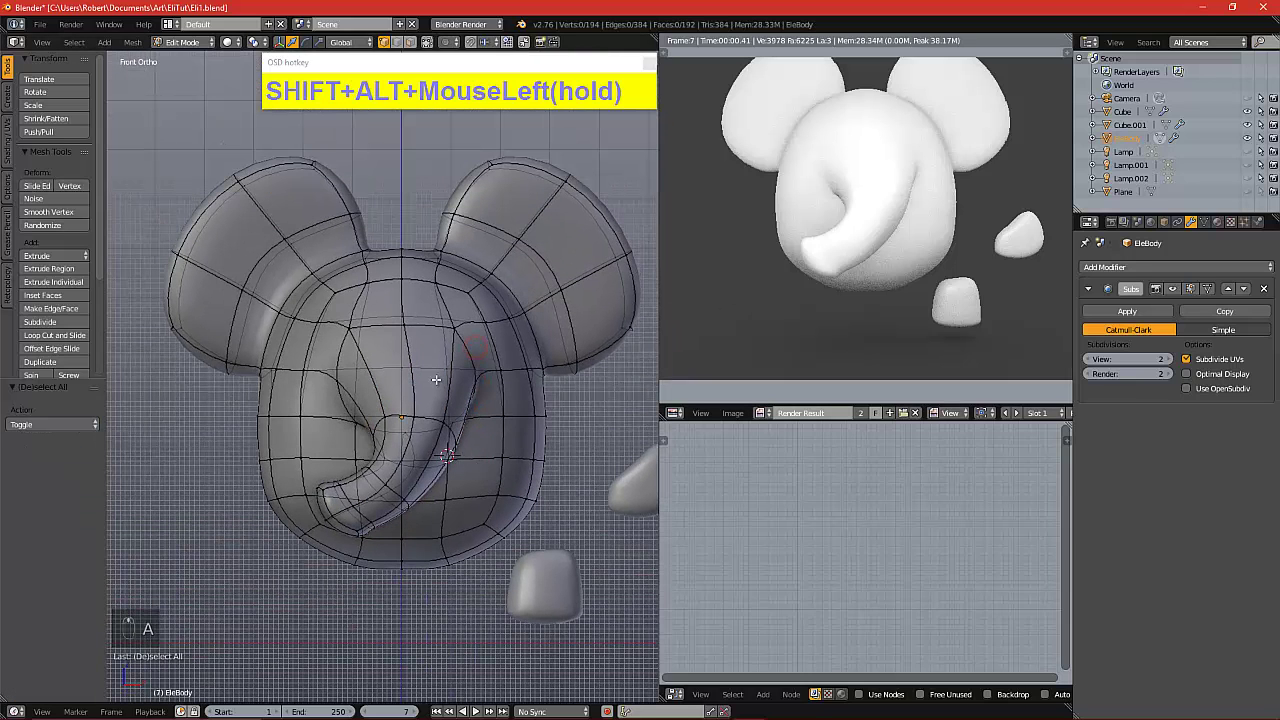
{"action": "left_click", "coordinate": [40, 24]}
{"action": "left_click", "coordinate": [56, 140]}
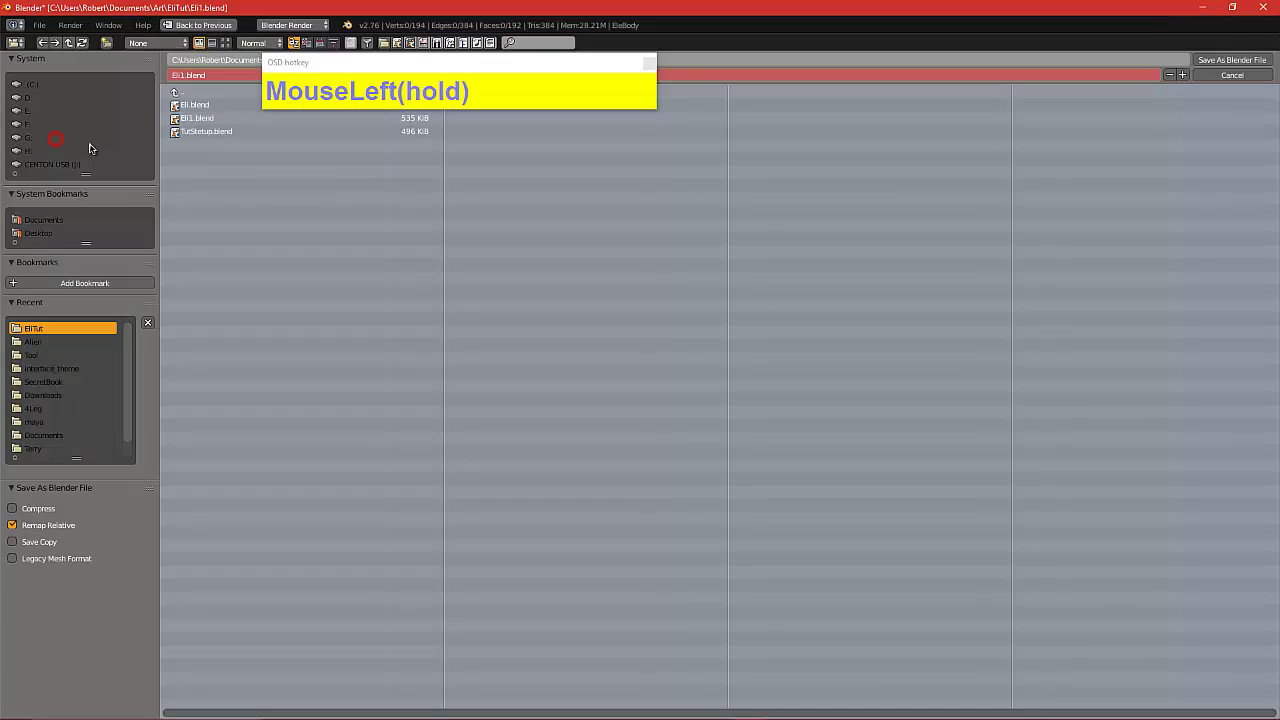
{"action": "left_click", "coordinate": [184, 76]}
{"action": "left_click", "coordinate": [185, 76]}
{"action": "key", "text": "BackSpace"}
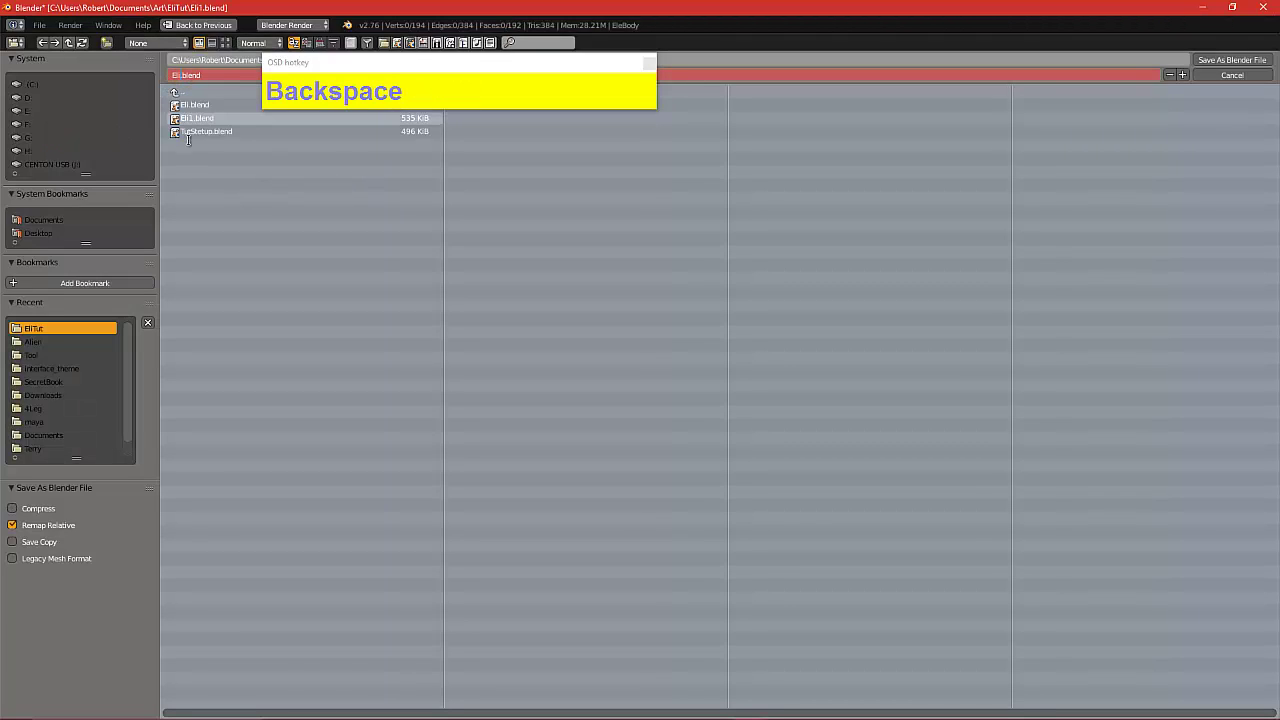
{"action": "type", "text": "2"}
{"action": "left_click", "coordinate": [1230, 60]}
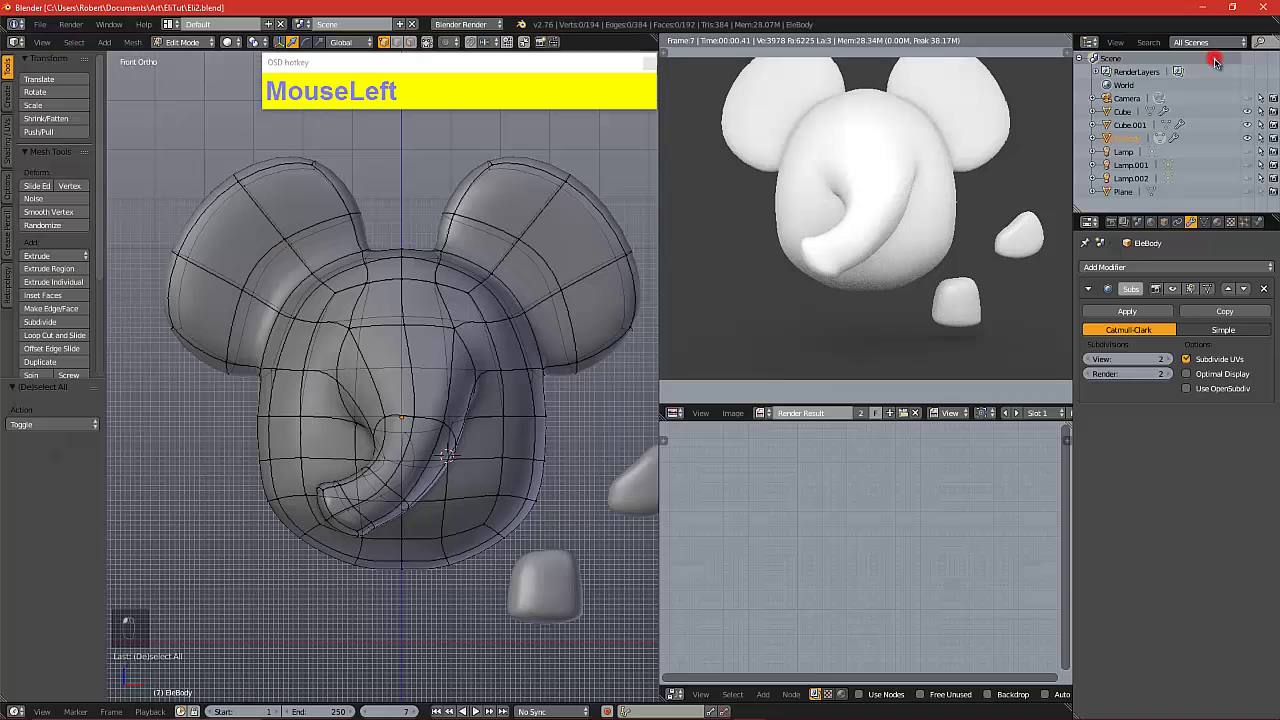
Switch the mesh to face selection and limit selecting to visible faces
{"action": "left_click_drag", "start_coordinate": [429, 426], "coordinate": [369, 424], "text": "alt+shift"}
{"action": "scroll", "coordinate": [435, 408], "scroll_direction": "up", "scroll_amount": 1}
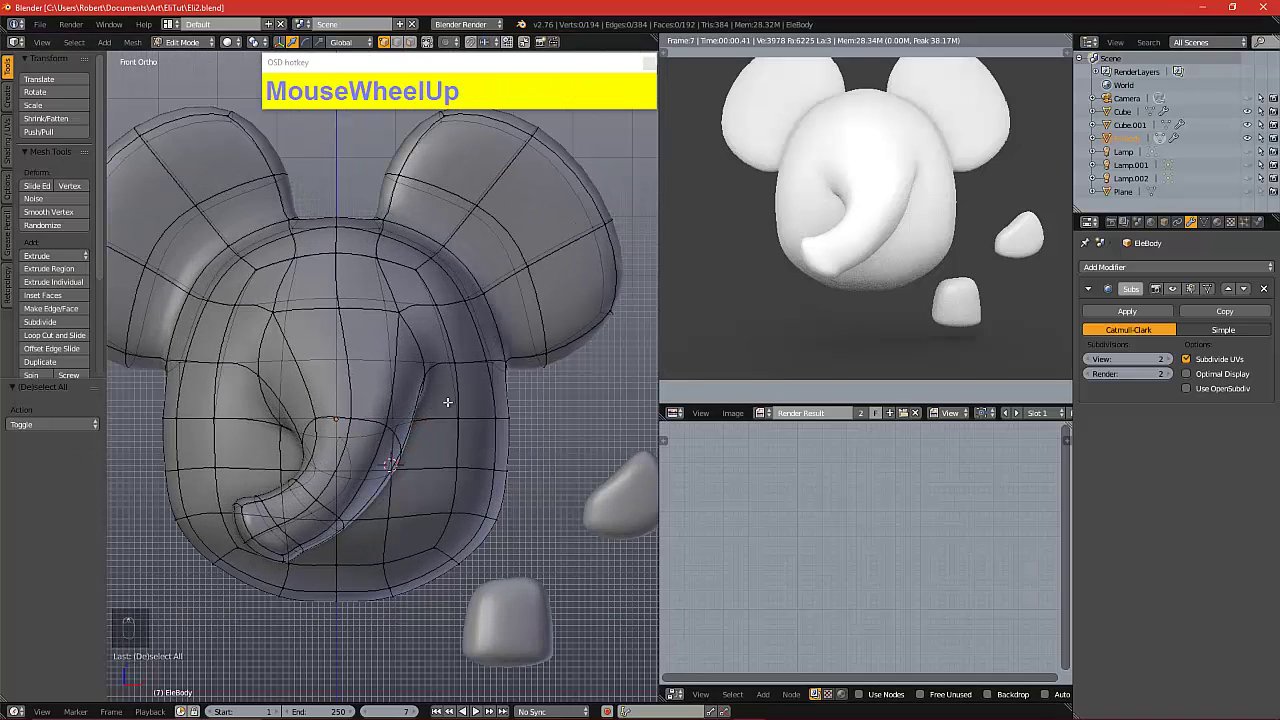
{"action": "left_click_drag", "start_coordinate": [490, 389], "coordinate": [450, 424], "text": "alt+shift"}
{"action": "left_click_drag", "start_coordinate": [472, 374], "coordinate": [472, 374], "text": "alt+shift"}
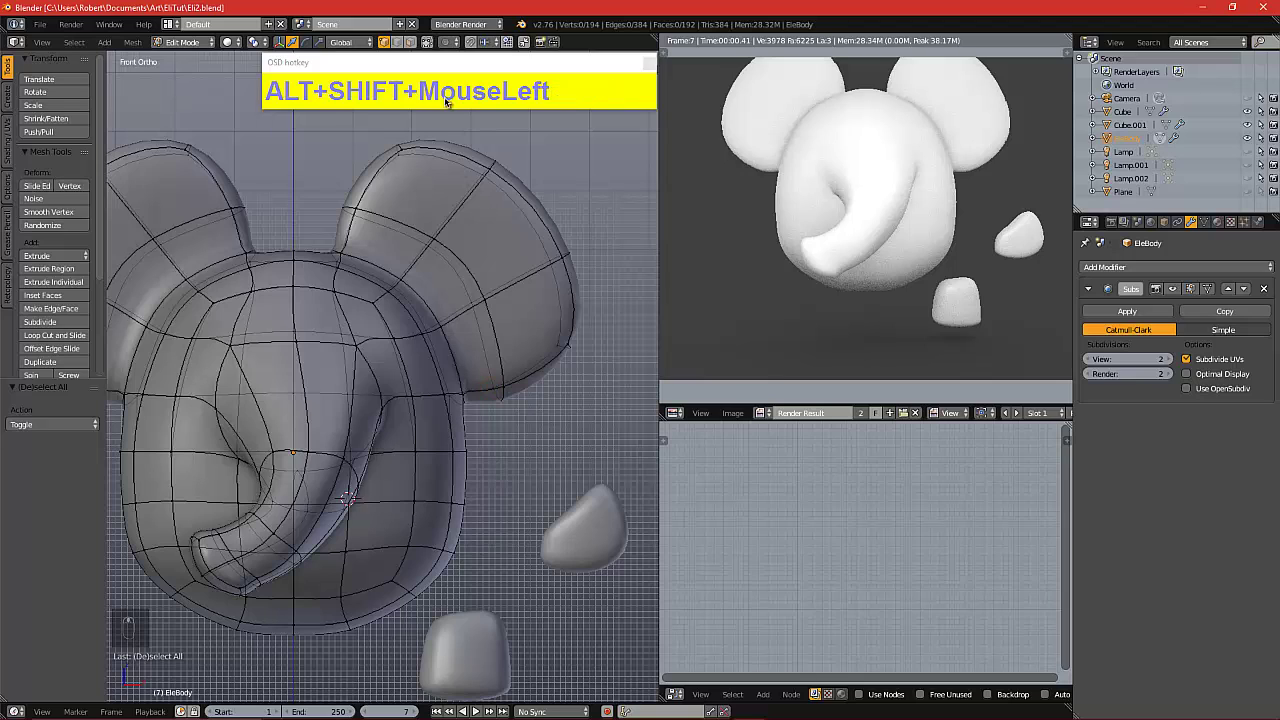
{"action": "left_click", "coordinate": [409, 43]}
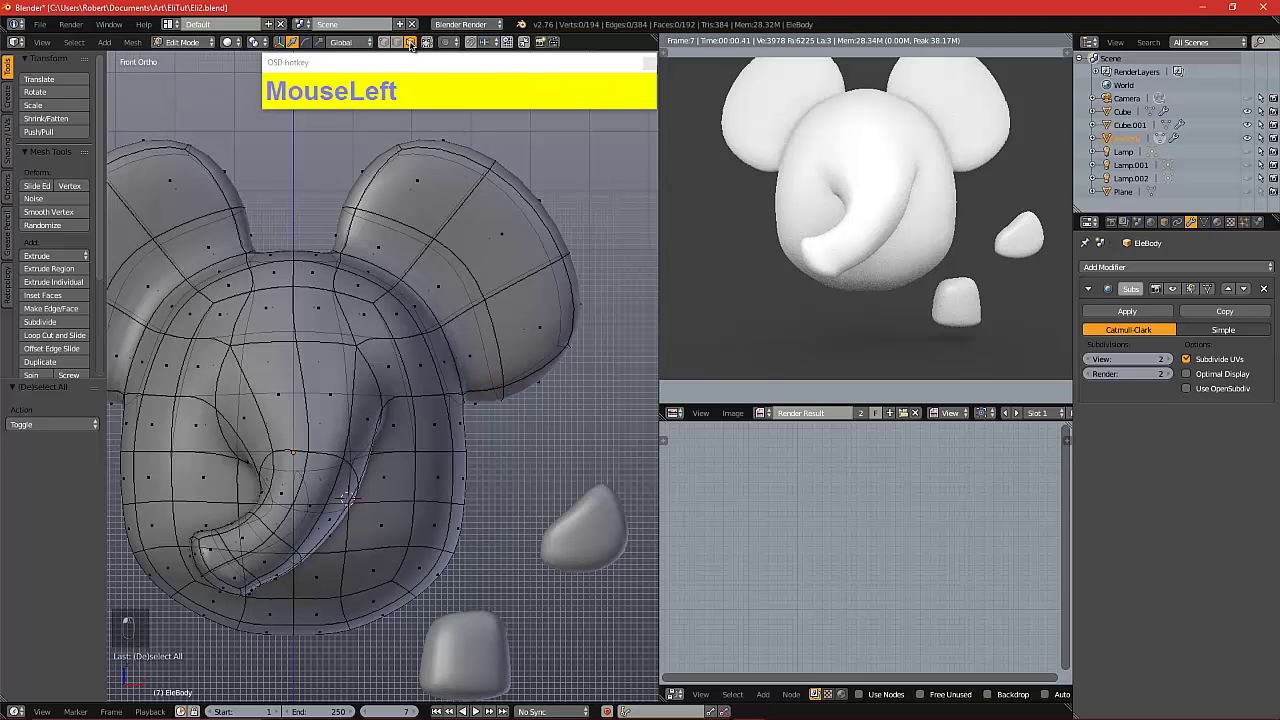
{"action": "left_click", "coordinate": [425, 43]}
{"action": "left_click_drag", "start_coordinate": [448, 216], "coordinate": [460, 223], "text": "alt+shift"}
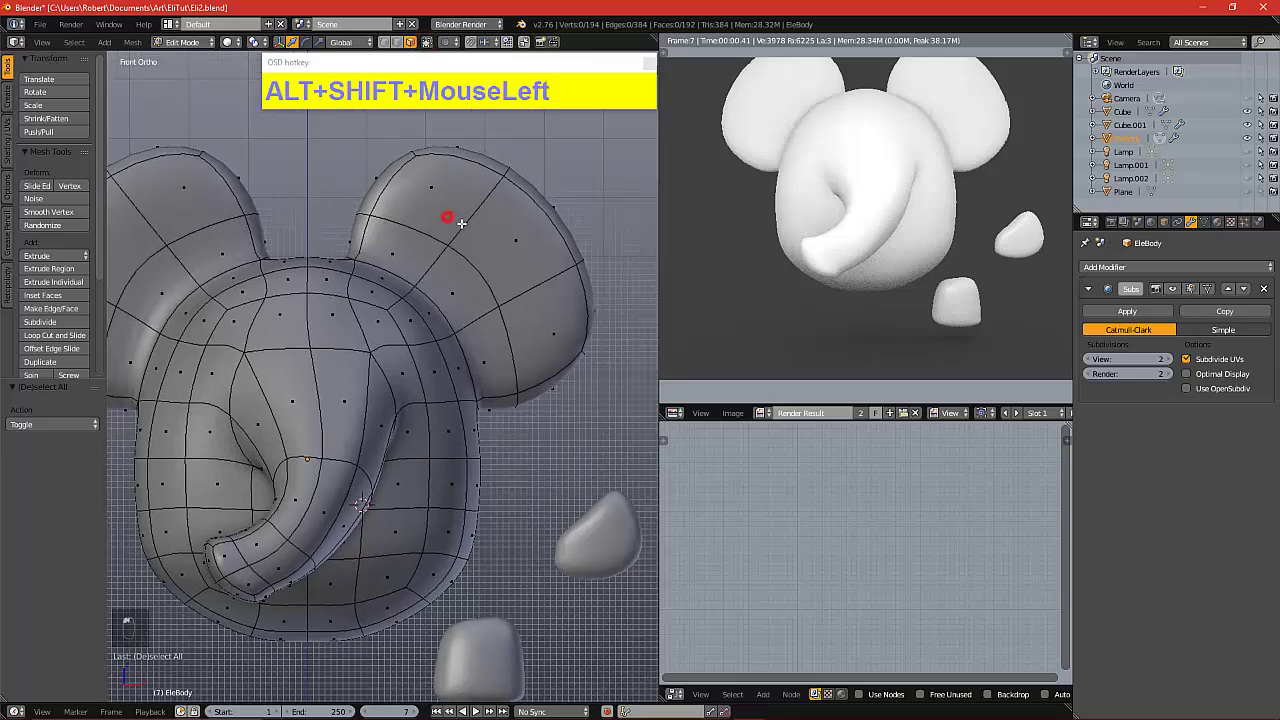
Circle-select the six front faces on each of the two ears in front view
{"action": "left_click_drag", "start_coordinate": [499, 266], "coordinate": [305, 285], "text": "alt"}
{"action": "key", "text": "KP_1"}
{"action": "left_click_drag", "start_coordinate": [454, 277], "coordinate": [332, 300], "text": "alt+shift"}
{"action": "left_click_drag", "start_coordinate": [432, 283], "coordinate": [345, 295], "text": "alt+shift"}
{"action": "scroll", "coordinate": [345, 294], "scroll_direction": "down", "scroll_amount": 1}
{"action": "key", "text": "c"}
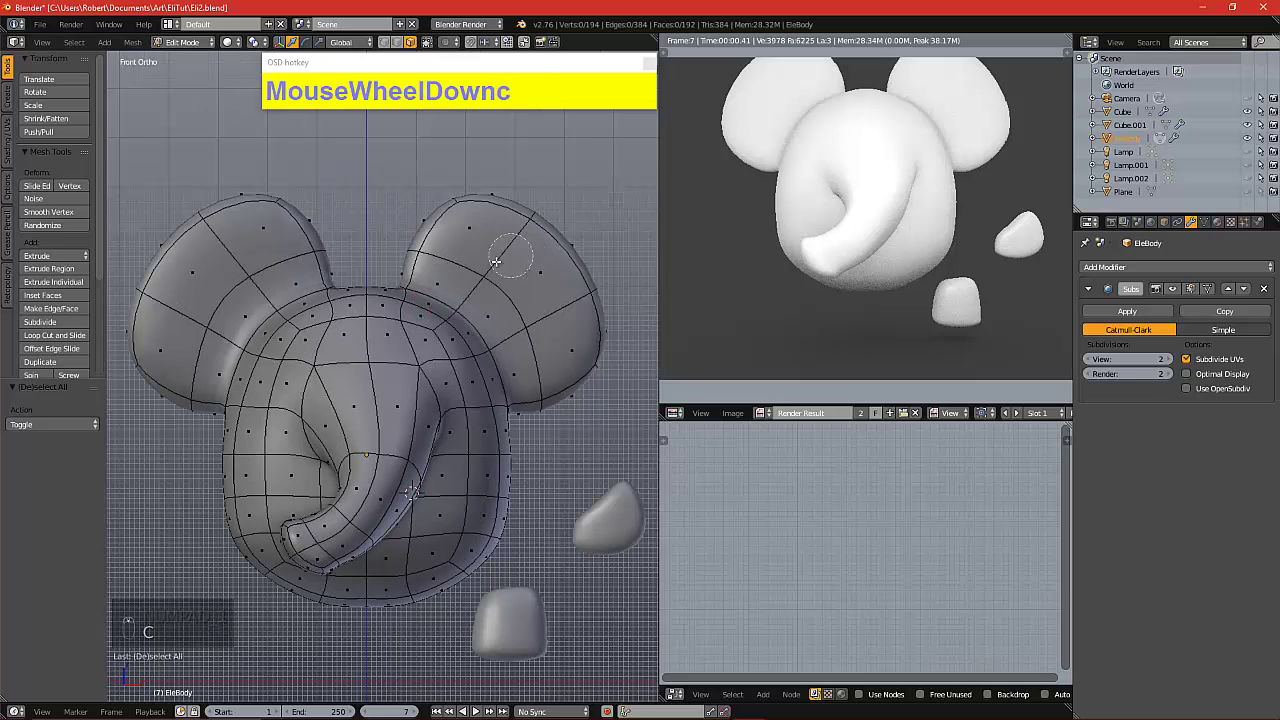
{"action": "left_click_drag", "start_coordinate": [505, 255], "coordinate": [543, 366]}
{"action": "left_click_drag", "start_coordinate": [263, 262], "coordinate": [201, 327]}
{"action": "right_click", "coordinate": [201, 327]}
Extrude the selected ear faces in place and scale them by 0.936
{"action": "key", "text": "e"}
{"action": "left_click", "coordinate": [393, 228]}
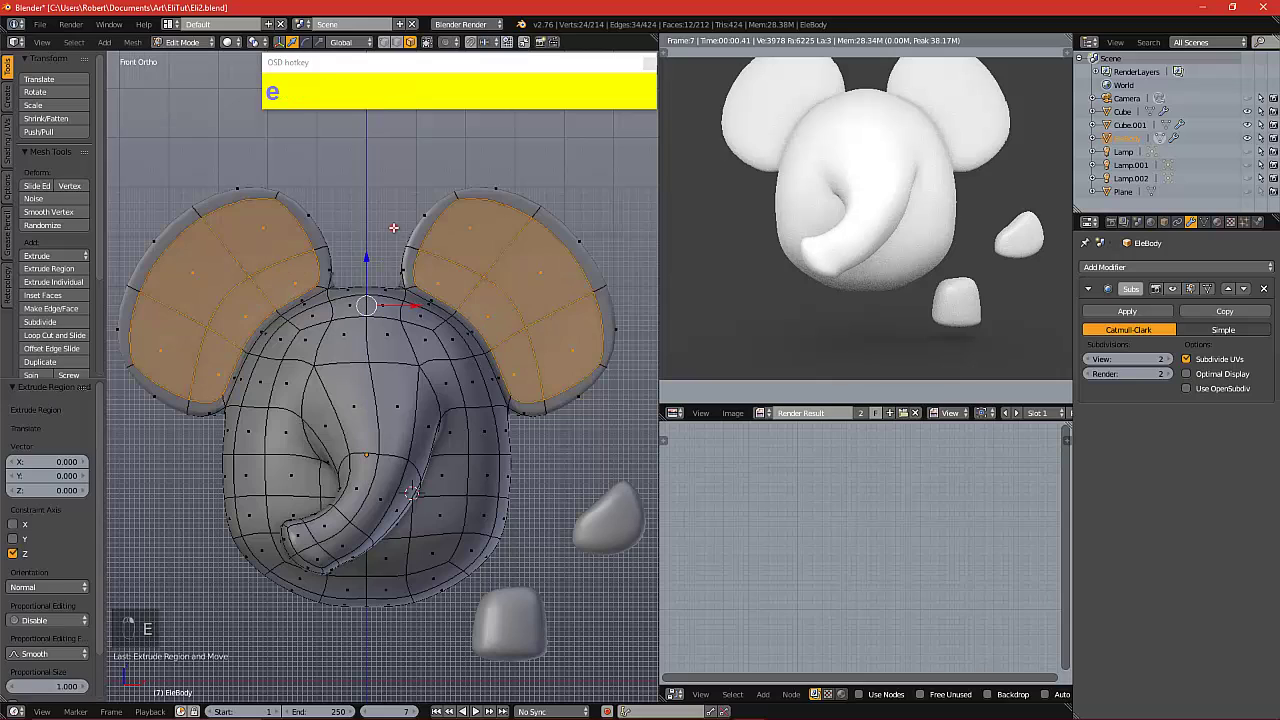
{"action": "key", "text": "s"}
{"action": "left_click", "coordinate": [543, 173]}
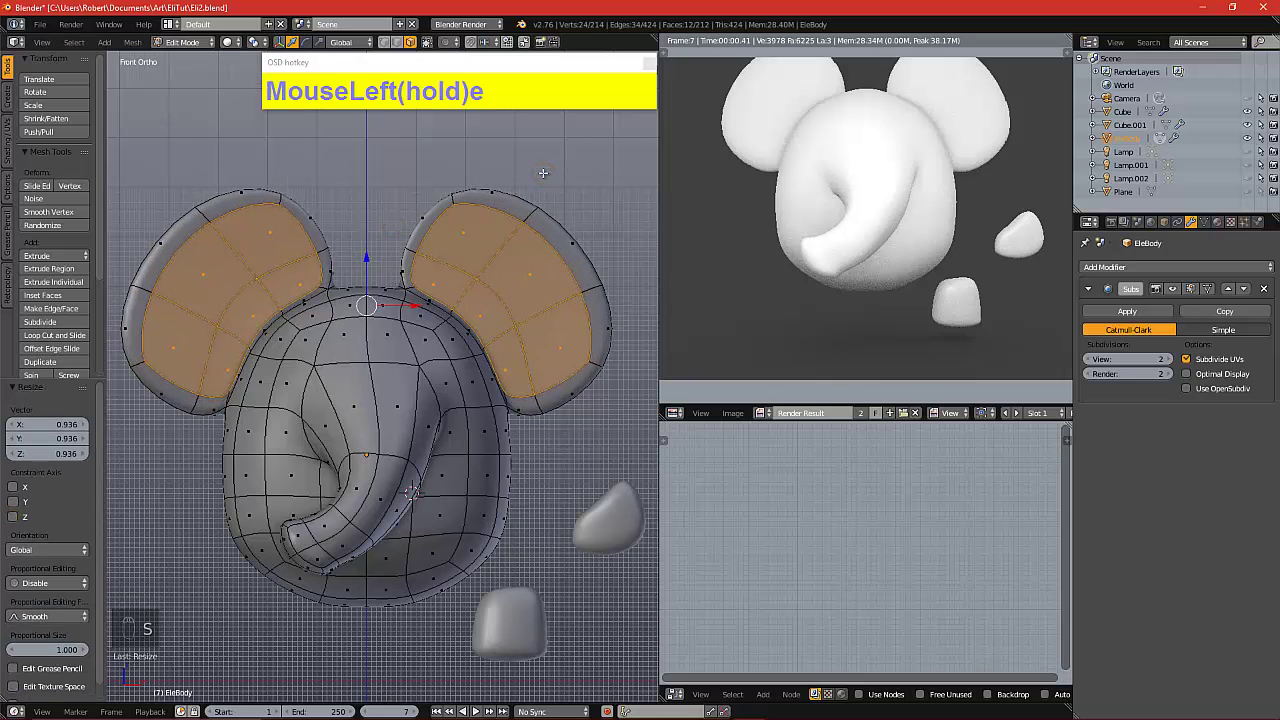
Extrude the ear faces again, push them inward 0.257 along Y, and clear the selection in front view
{"action": "left_click", "coordinate": [543, 173]}
{"action": "left_click_drag", "start_coordinate": [560, 205], "coordinate": [413, 282], "text": "alt"}
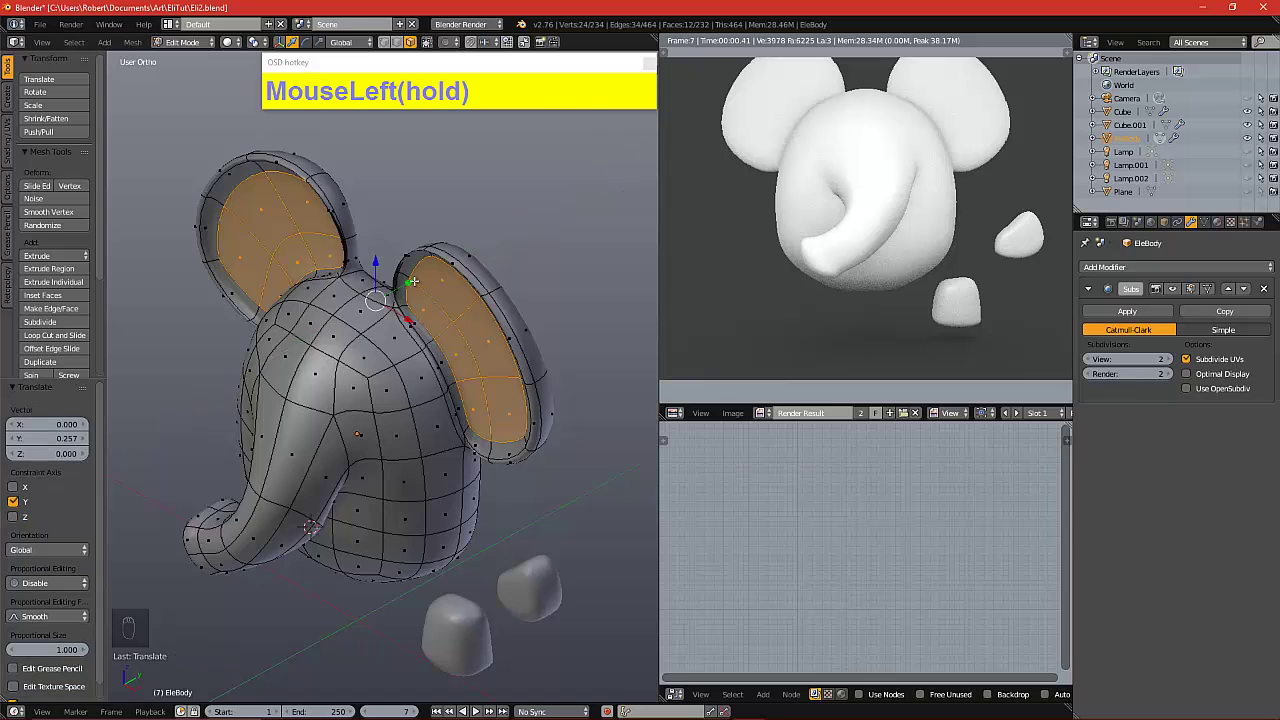
{"action": "key", "text": "KP_1"}
{"action": "left_click_drag", "start_coordinate": [446, 334], "coordinate": [481, 301], "text": "alt+shift"}
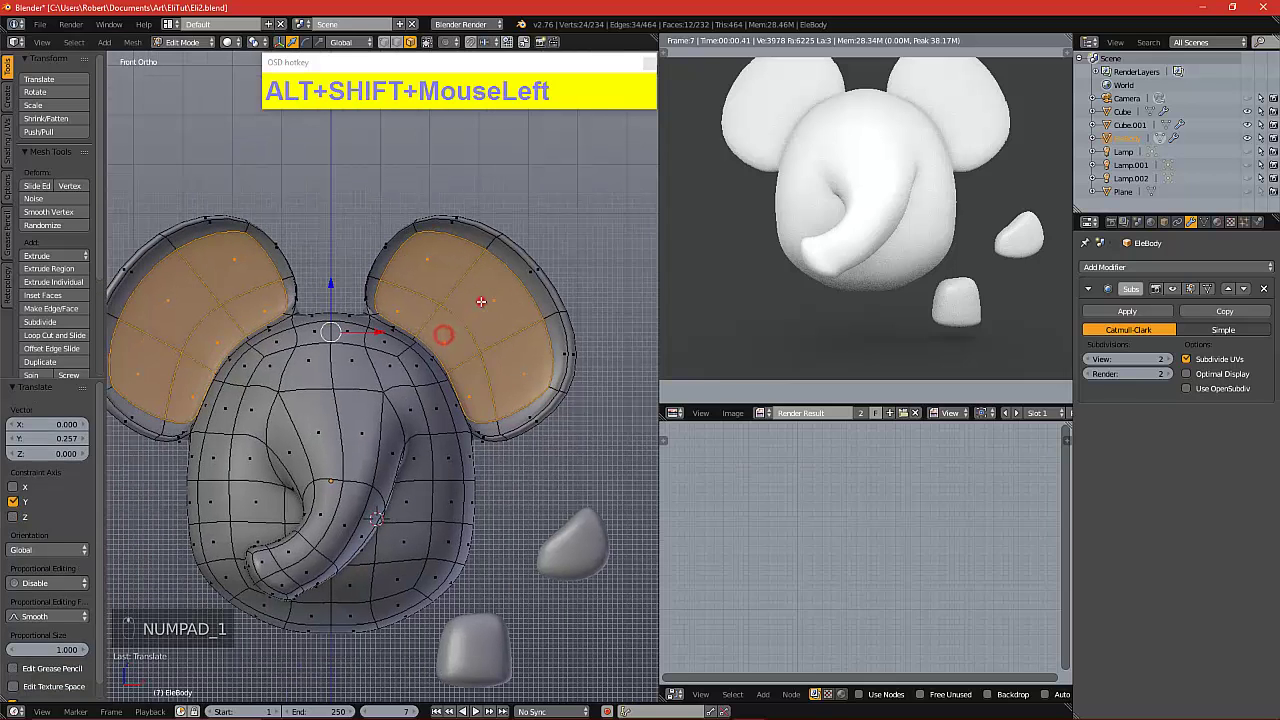
{"action": "key", "text": "a"}
{"action": "key", "text": "a"}
{"action": "scroll", "coordinate": [481, 301], "scroll_direction": "up", "scroll_amount": 1}
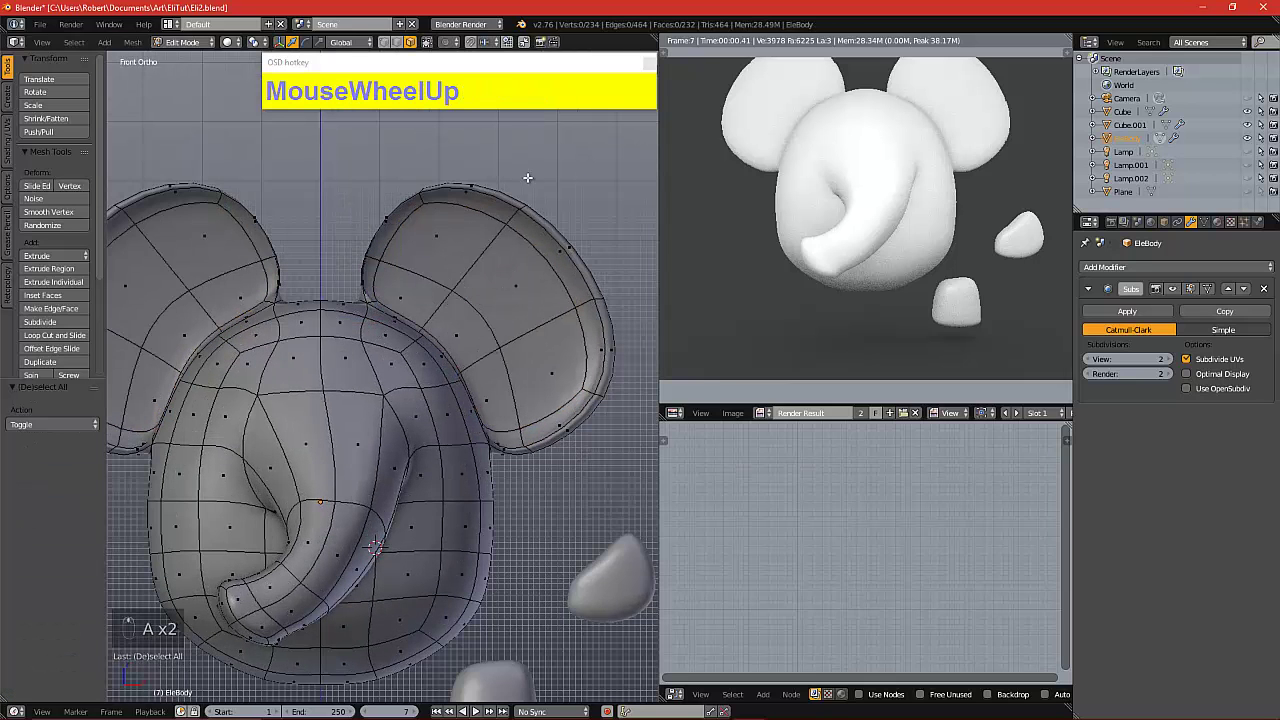
Switch to vertex selection and scale the front rim loop of the +X ear by 0.896
{"action": "left_click", "coordinate": [384, 41]}
{"action": "left_click_drag", "start_coordinate": [534, 191], "coordinate": [469, 207], "text": "alt+shift"}
{"action": "scroll", "coordinate": [494, 194], "scroll_direction": "up", "scroll_amount": 2}
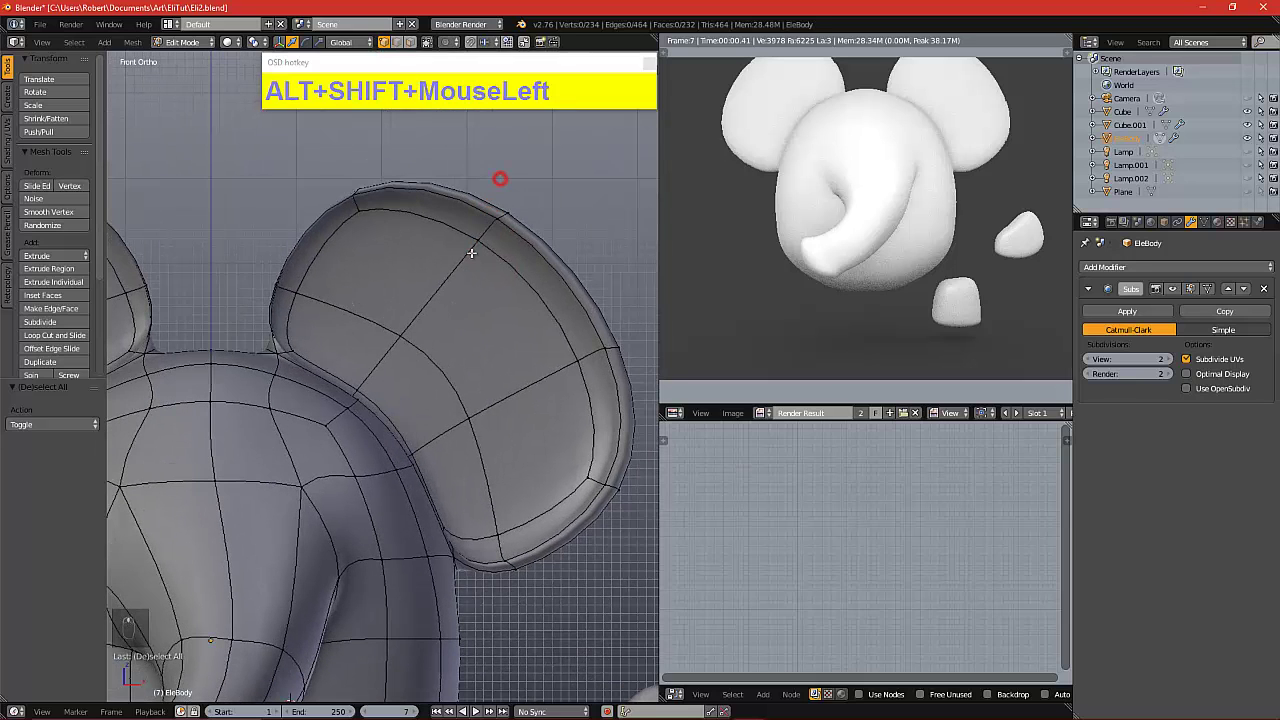
{"action": "right_click", "coordinate": [469, 207], "text": "alt"}
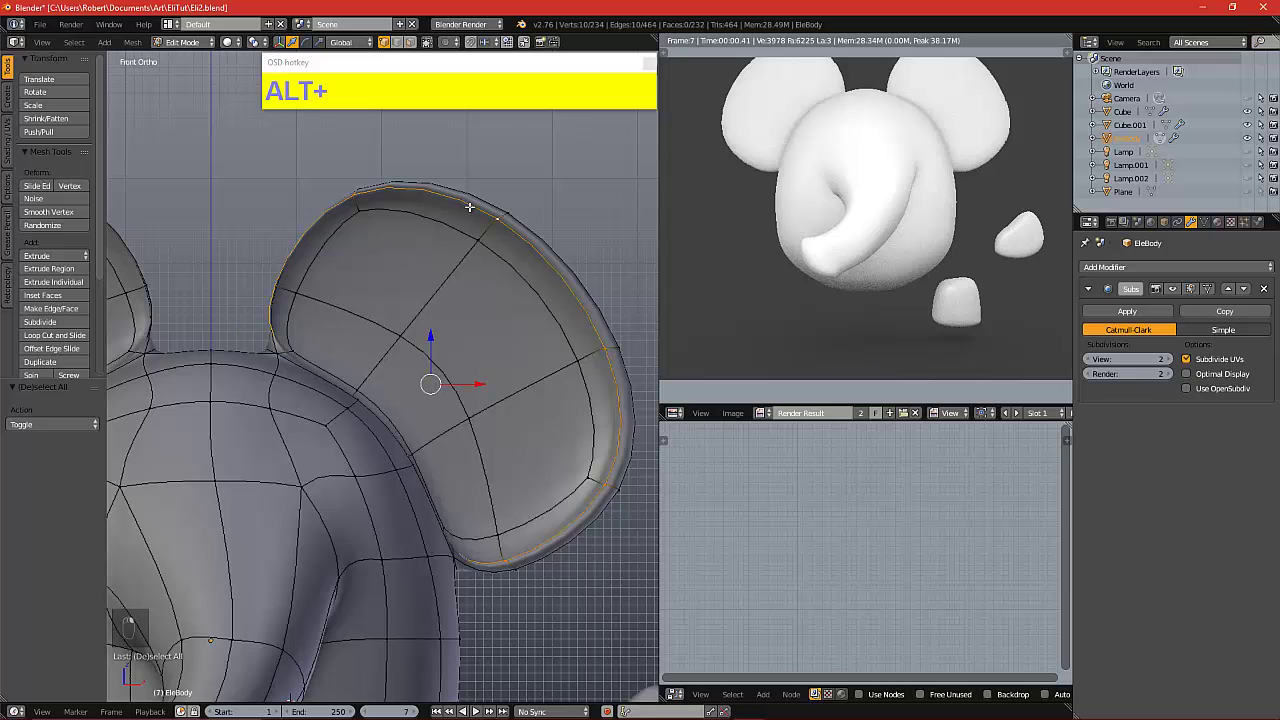
{"action": "key", "text": "s"}
{"action": "left_click", "coordinate": [515, 149]}
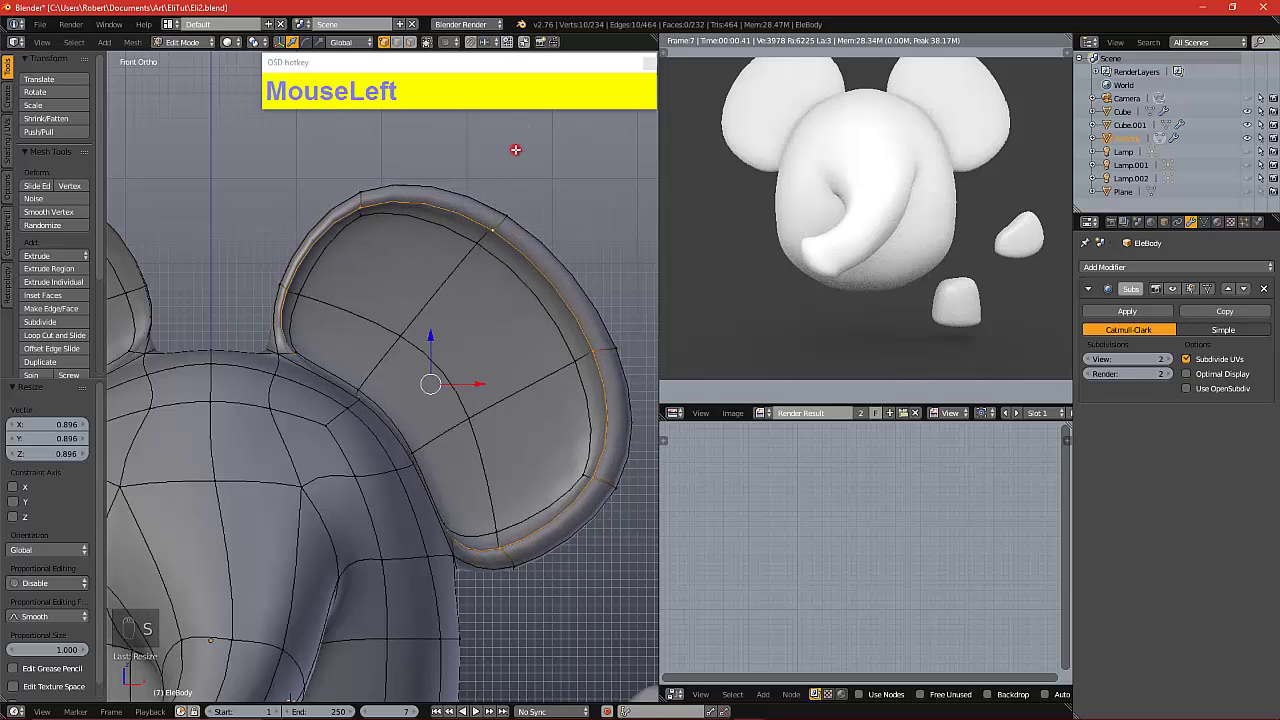
{"action": "key", "text": "a"}
Scale the matching front rim loop of the -X ear by 0.911 and render the result
{"action": "scroll", "coordinate": [457, 286], "scroll_direction": "down", "scroll_amount": 2}
{"action": "left_click_drag", "start_coordinate": [457, 286], "coordinate": [507, 335], "text": "alt+shift"}
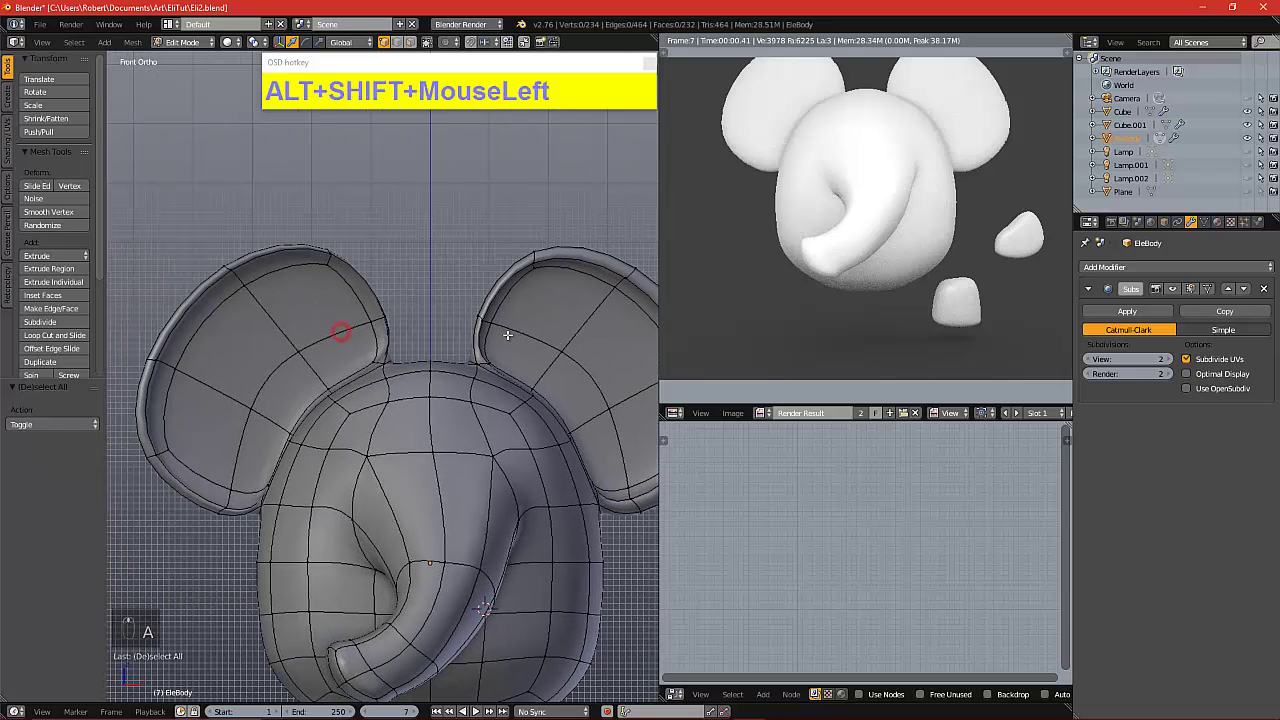
{"action": "right_click", "coordinate": [272, 251], "text": "alt"}
{"action": "key", "text": "alt+s"}
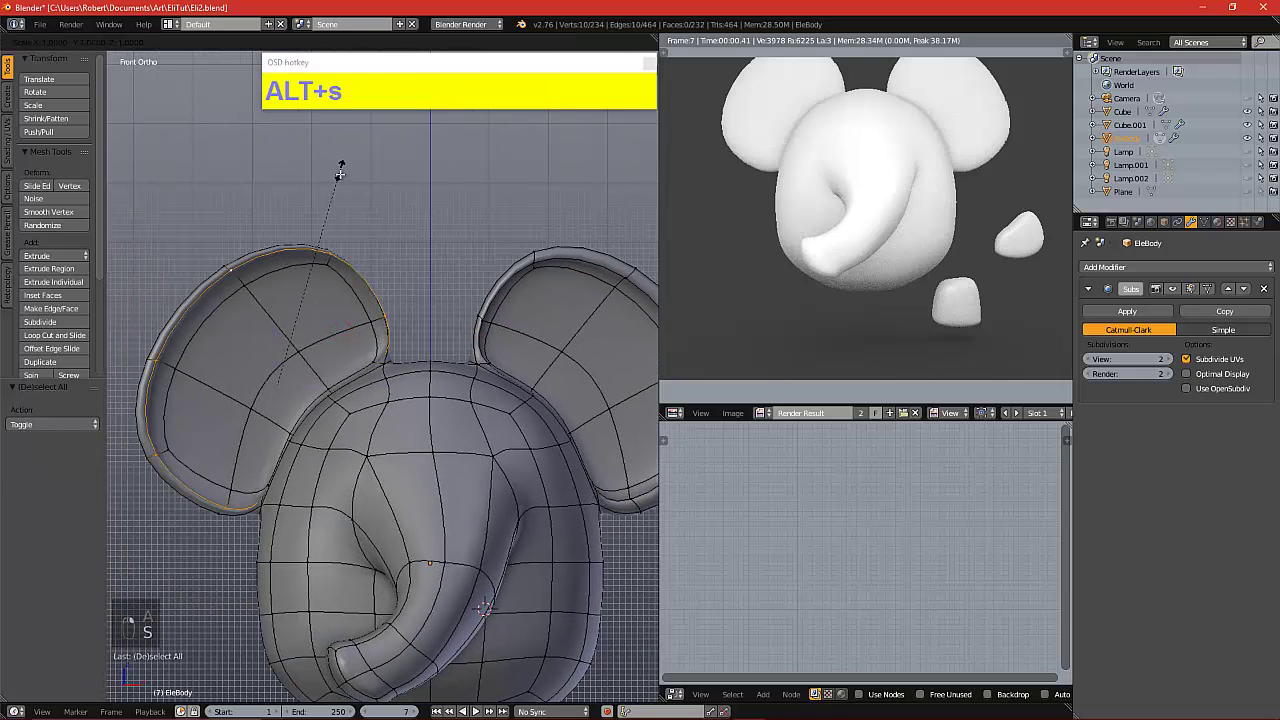
{"action": "left_click", "coordinate": [335, 189]}
{"action": "key", "text": "F12"}
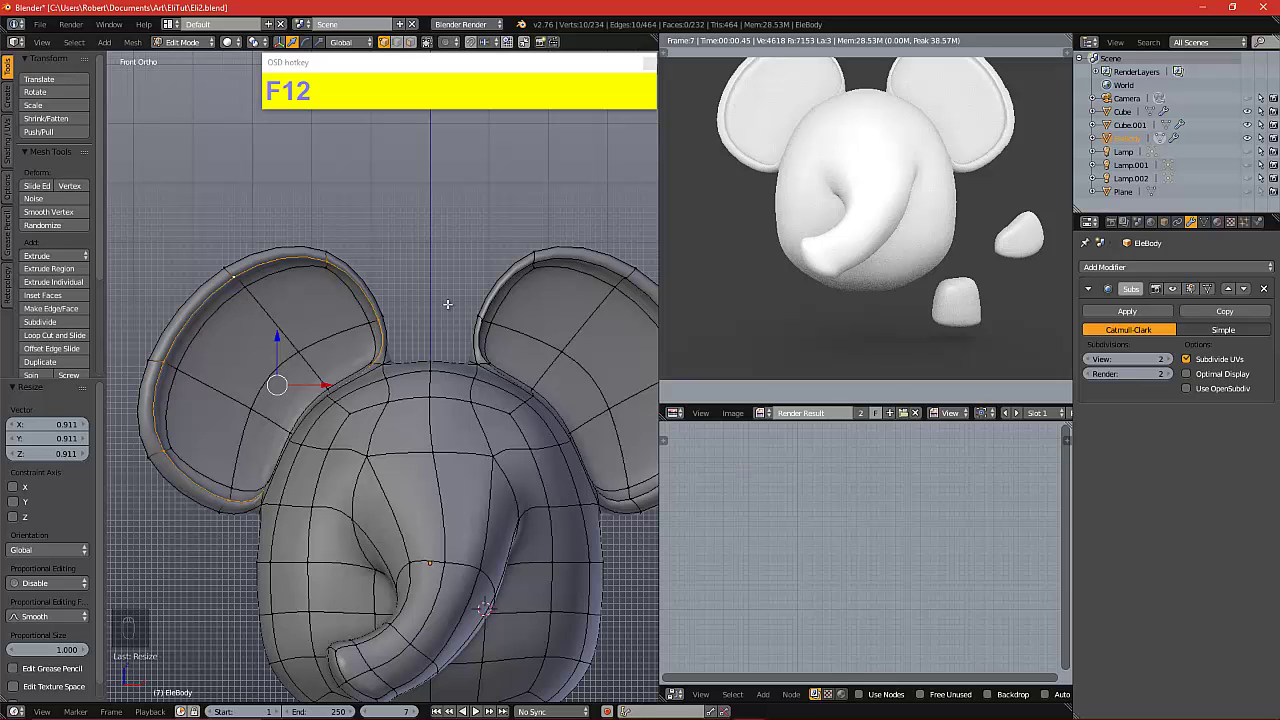
{"action": "key", "text": "a"}
Turn off limiting selection to visible and move the vertices where the +X ear's inner edge meets the head slightly toward the head
{"action": "scroll", "coordinate": [443, 300], "scroll_direction": "down", "scroll_amount": 4}
{"action": "left_click_drag", "start_coordinate": [475, 356], "coordinate": [525, 350], "text": "alt+shift"}
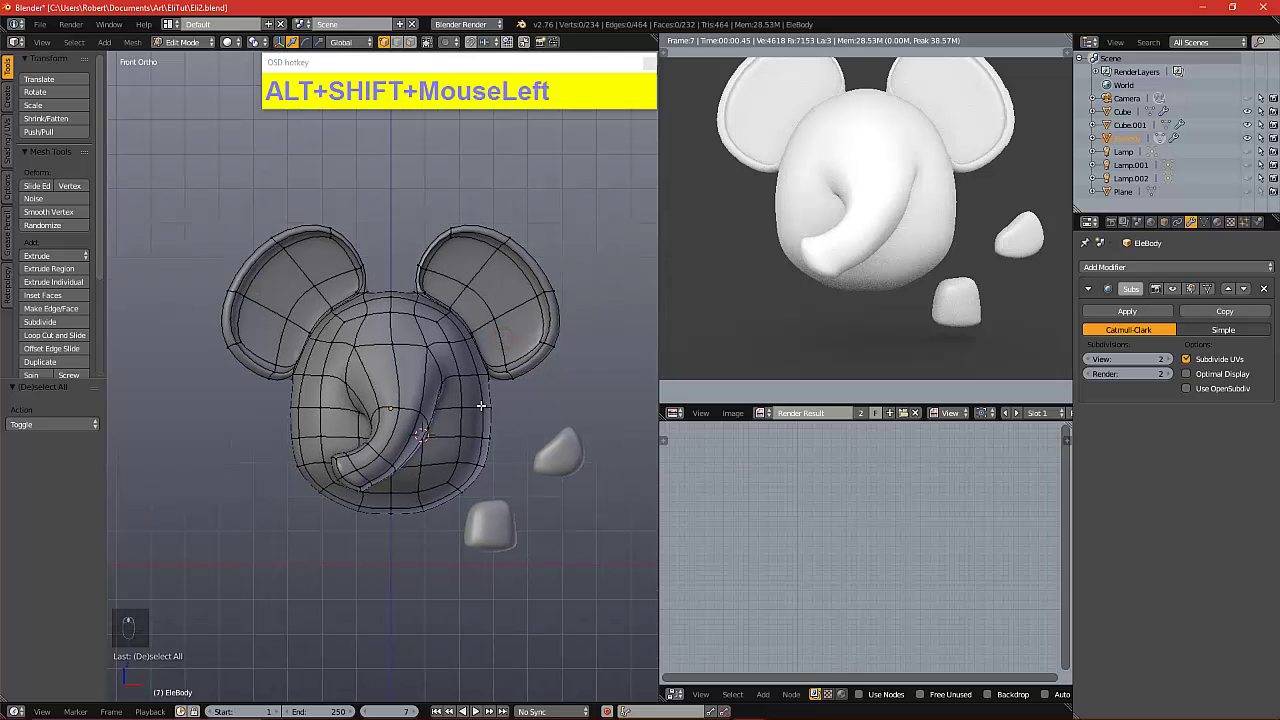
{"action": "left_click_drag", "start_coordinate": [471, 389], "coordinate": [459, 409], "text": "alt+shift"}
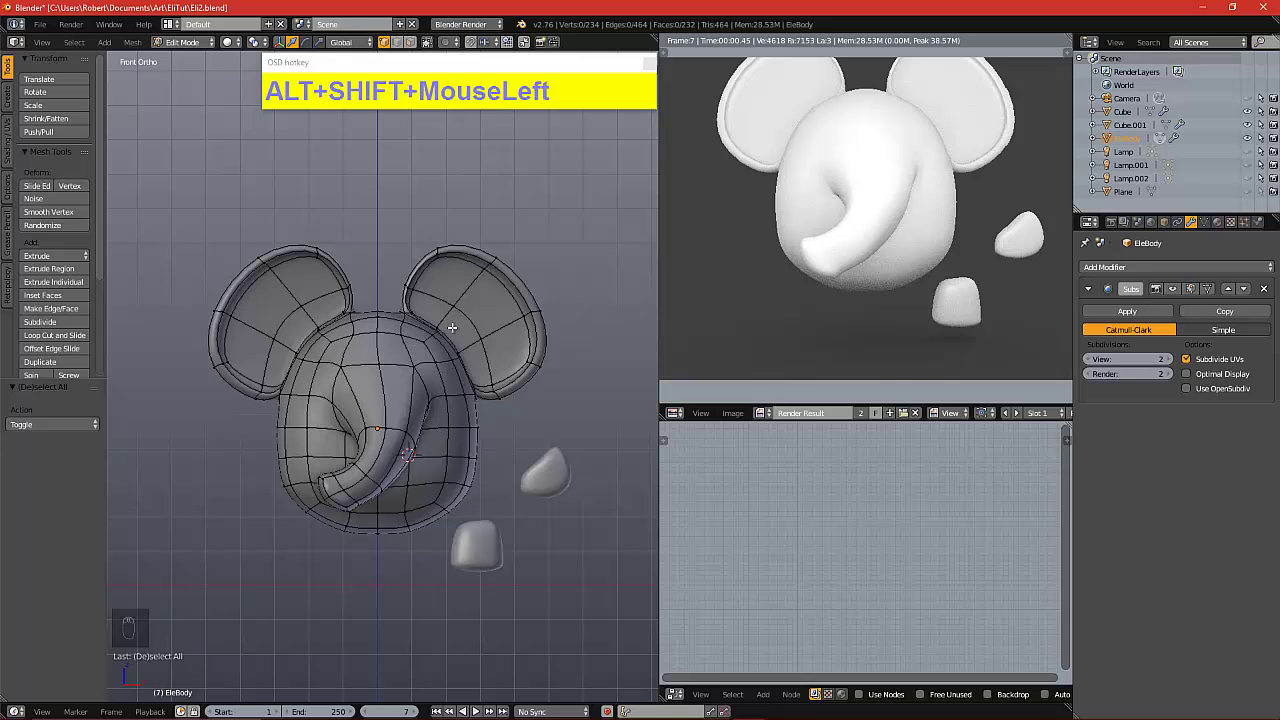
{"action": "scroll", "coordinate": [452, 327], "scroll_direction": "up", "scroll_amount": 4}
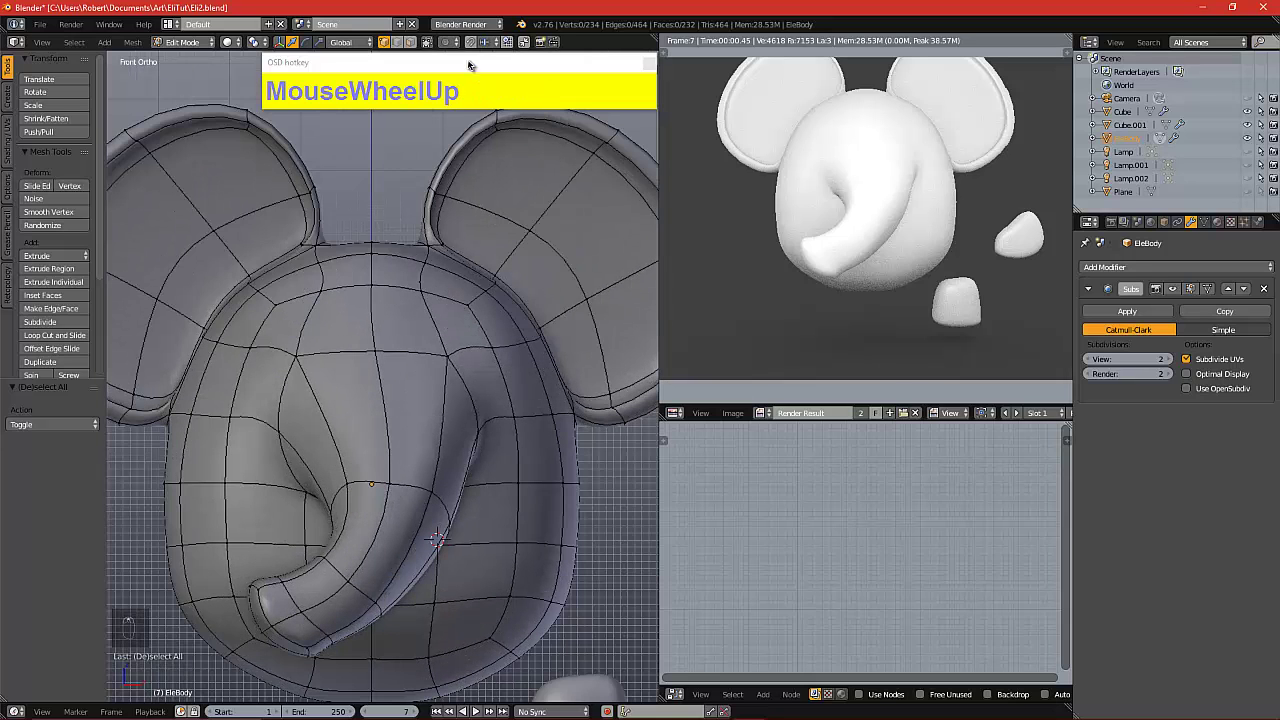
{"action": "left_click", "coordinate": [455, 44]}
{"action": "key", "text": "c"}
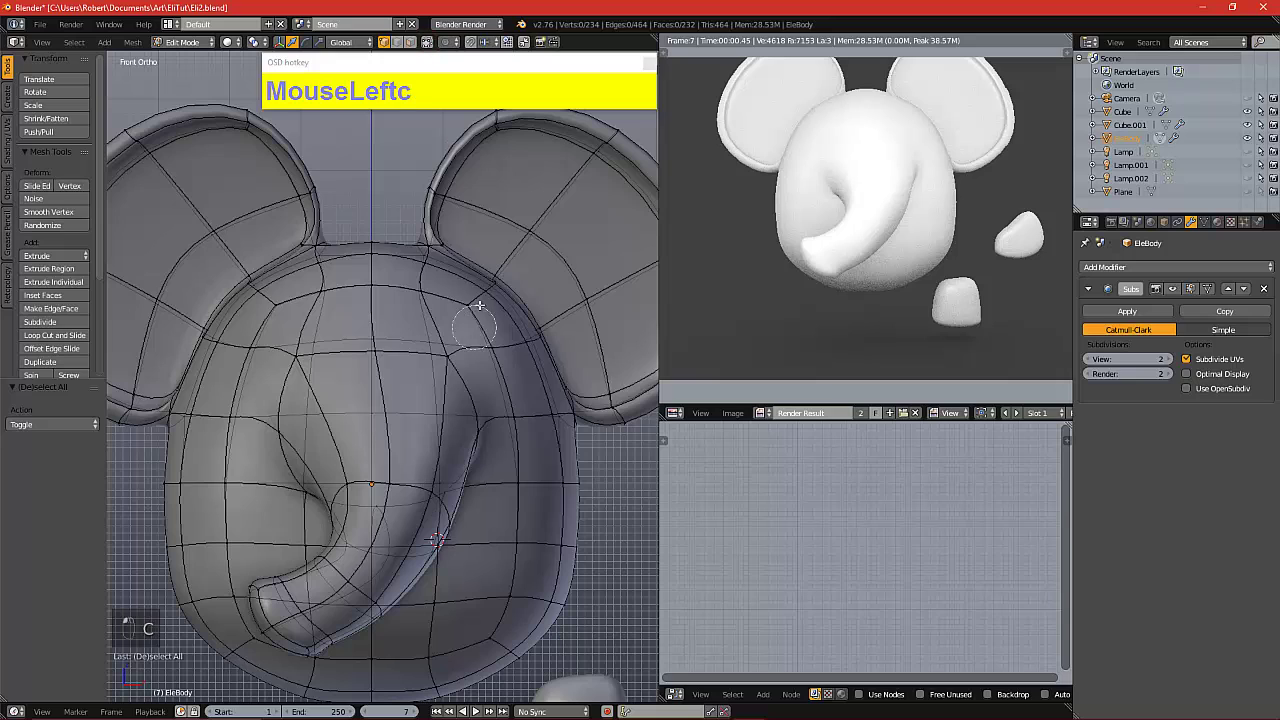
{"action": "right_click", "coordinate": [496, 284]}
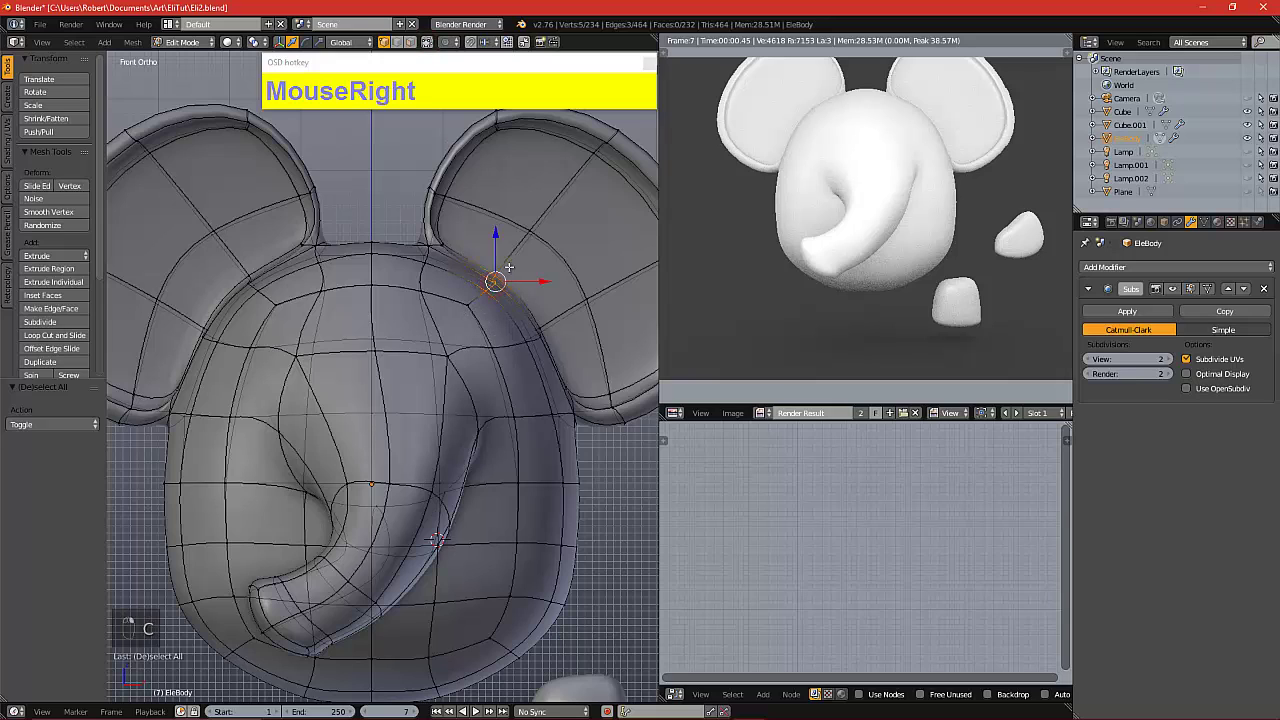
{"action": "key", "text": "g"}
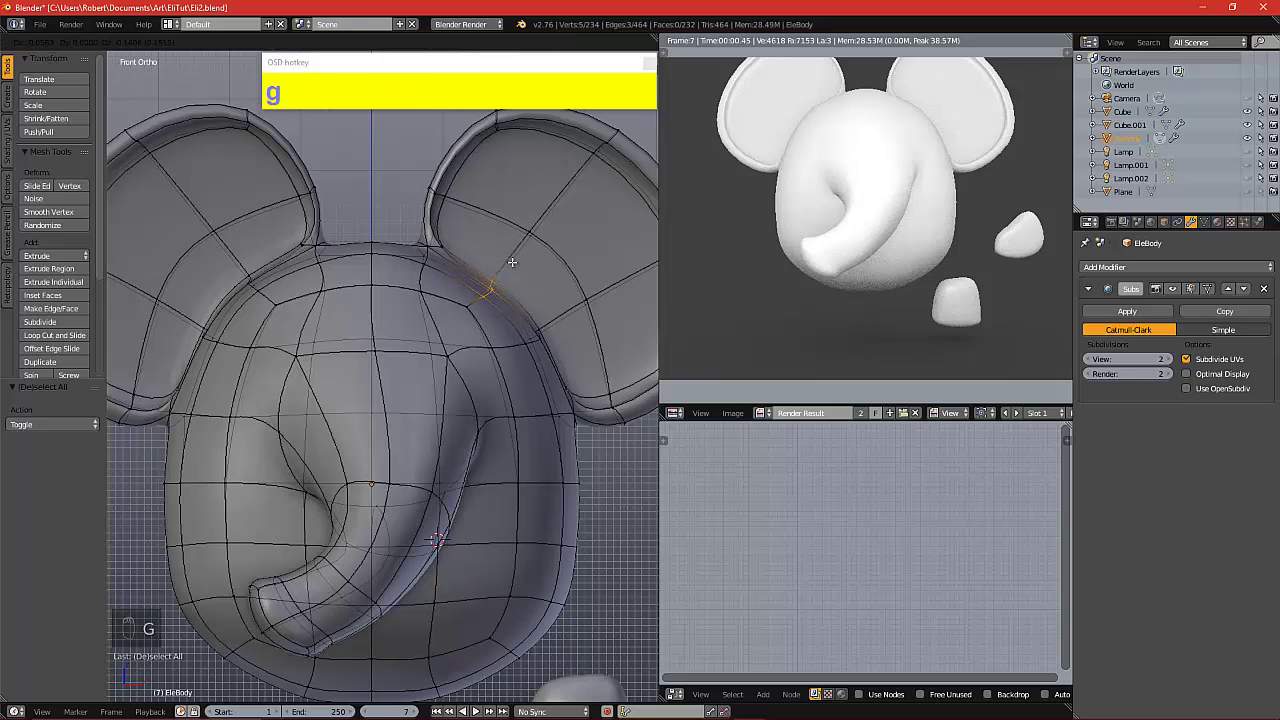
{"action": "left_click", "coordinate": [505, 256]}
{"action": "key", "text": "a"}
Move the matching junction vertices of the -X ear by 0.159 along X and -0.056 along Z, then render
{"action": "key", "text": "b"}
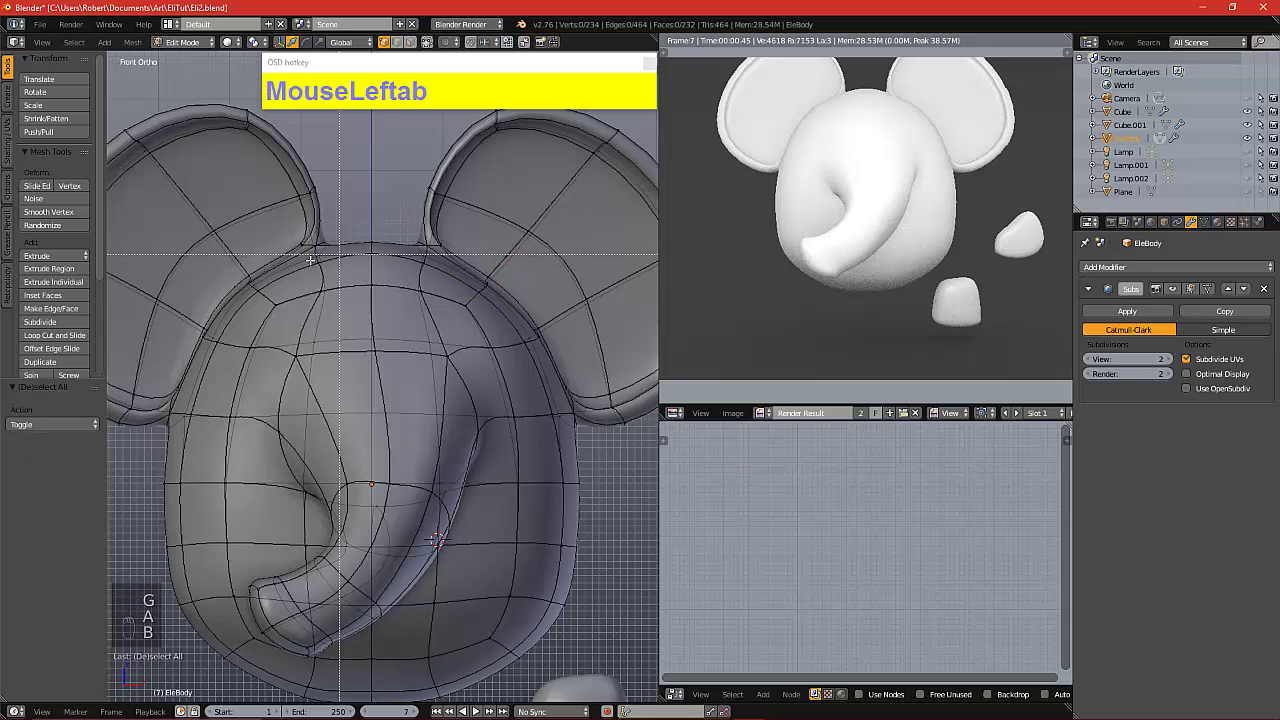
{"action": "left_click_drag", "start_coordinate": [237, 263], "coordinate": [269, 298]}
{"action": "key", "text": "g"}
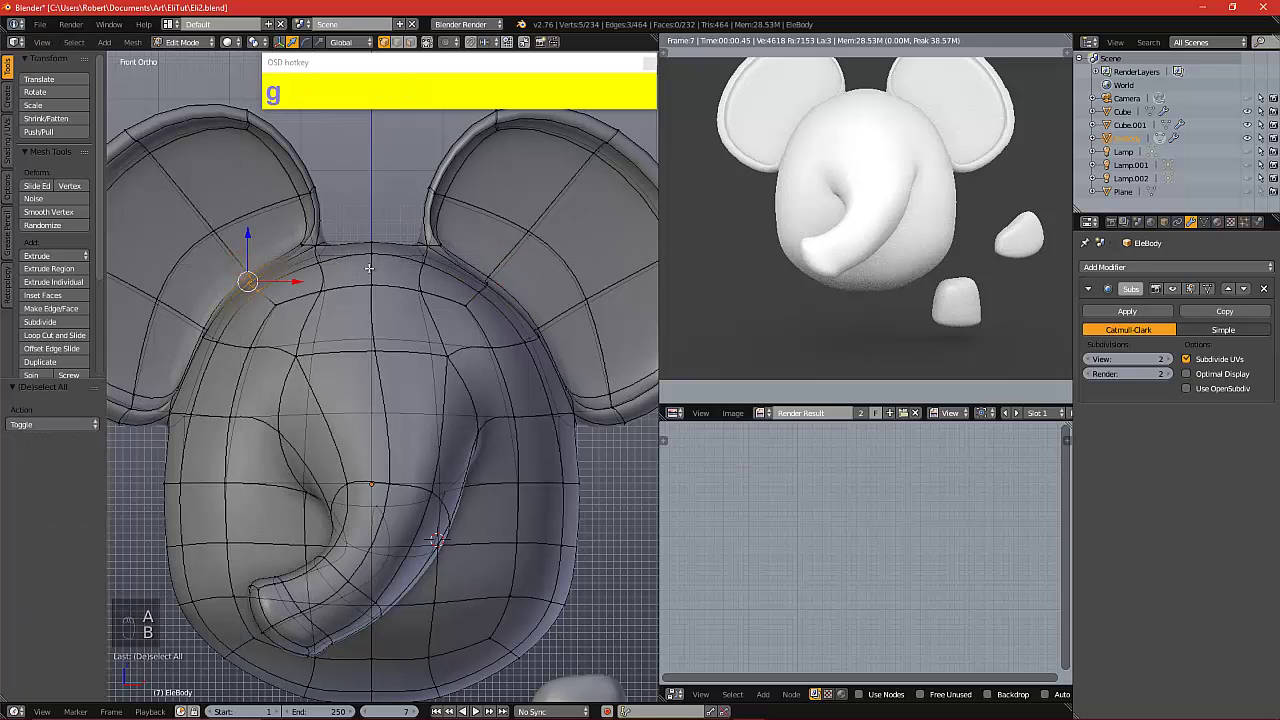
{"action": "left_click", "coordinate": [379, 272]}
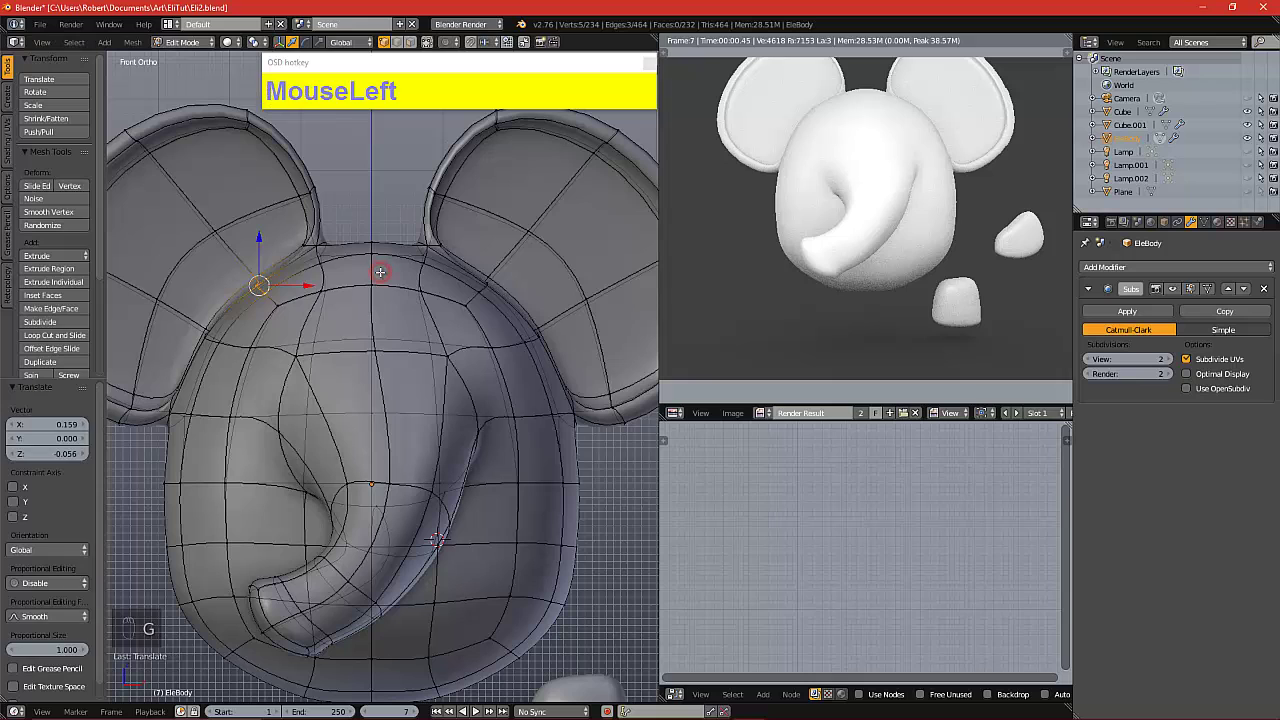
{"action": "key", "text": "F12"}
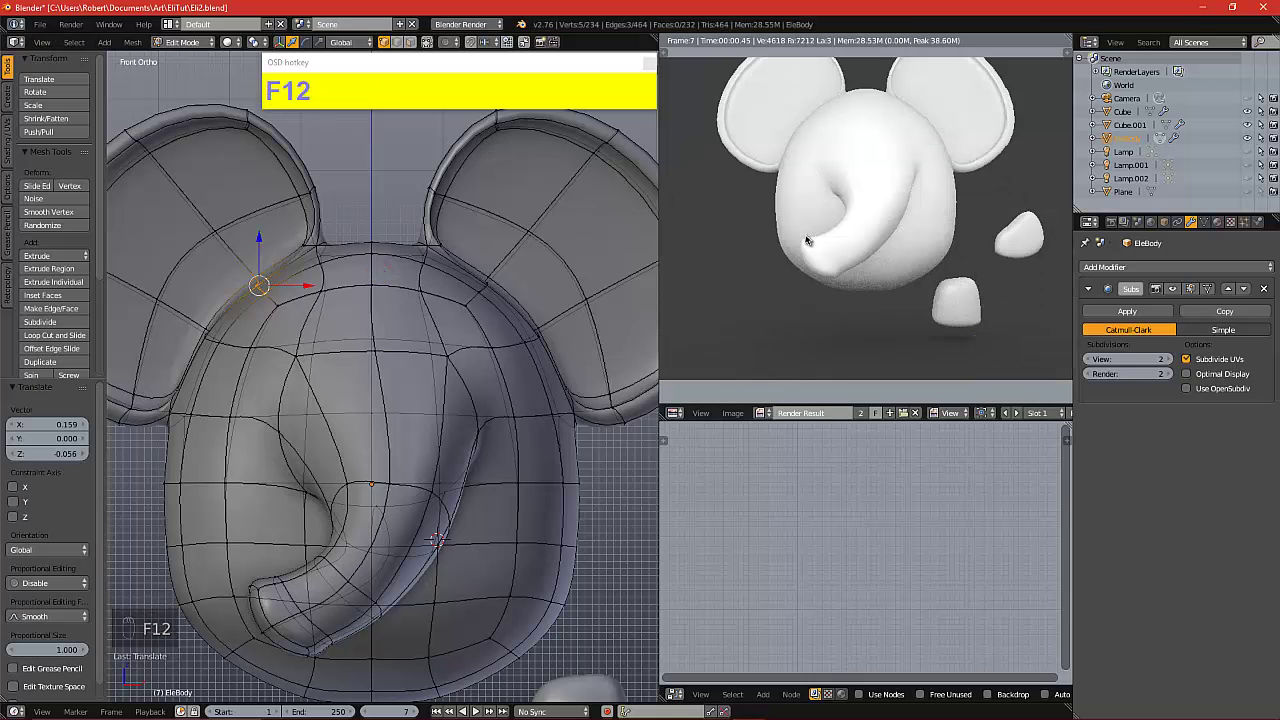
{"action": "key", "text": "a"}
Leave mesh editing, move the leg -2.255 along X to sit beneath the body, and render
{"action": "scroll", "coordinate": [409, 340], "scroll_direction": "down", "scroll_amount": 4}
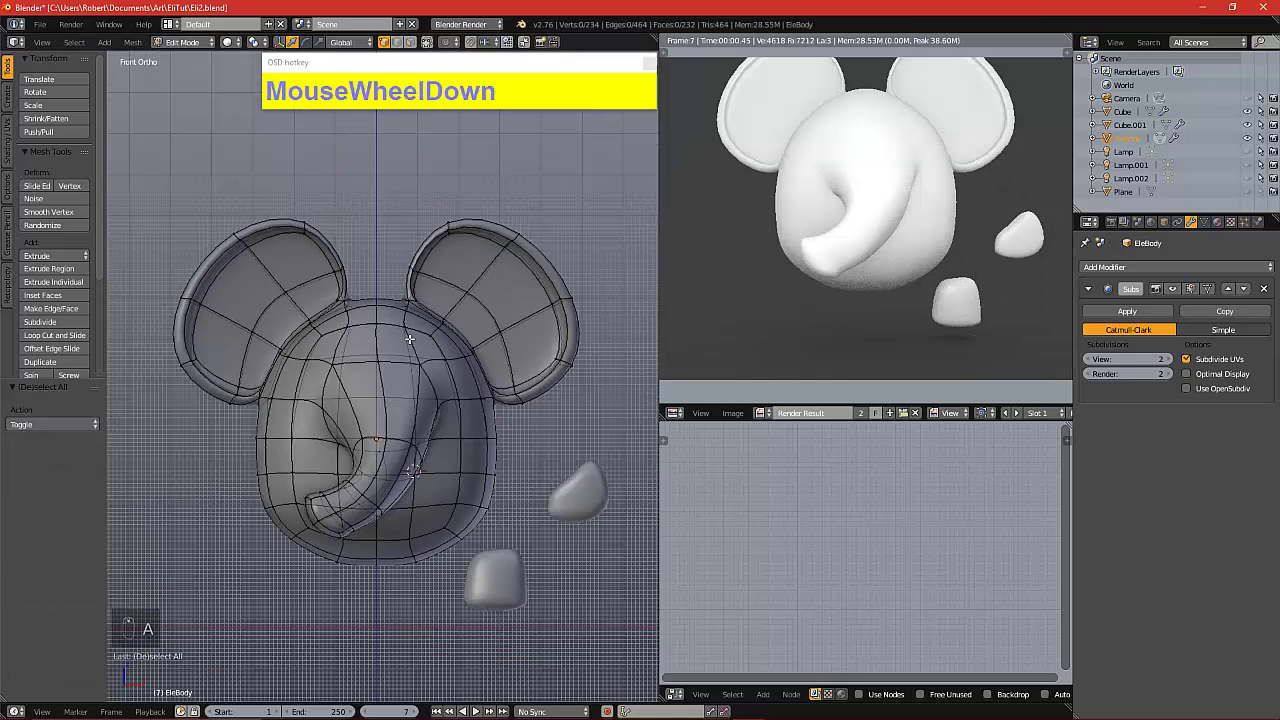
{"action": "left_click_drag", "start_coordinate": [423, 362], "coordinate": [416, 288], "text": "alt+shift"}
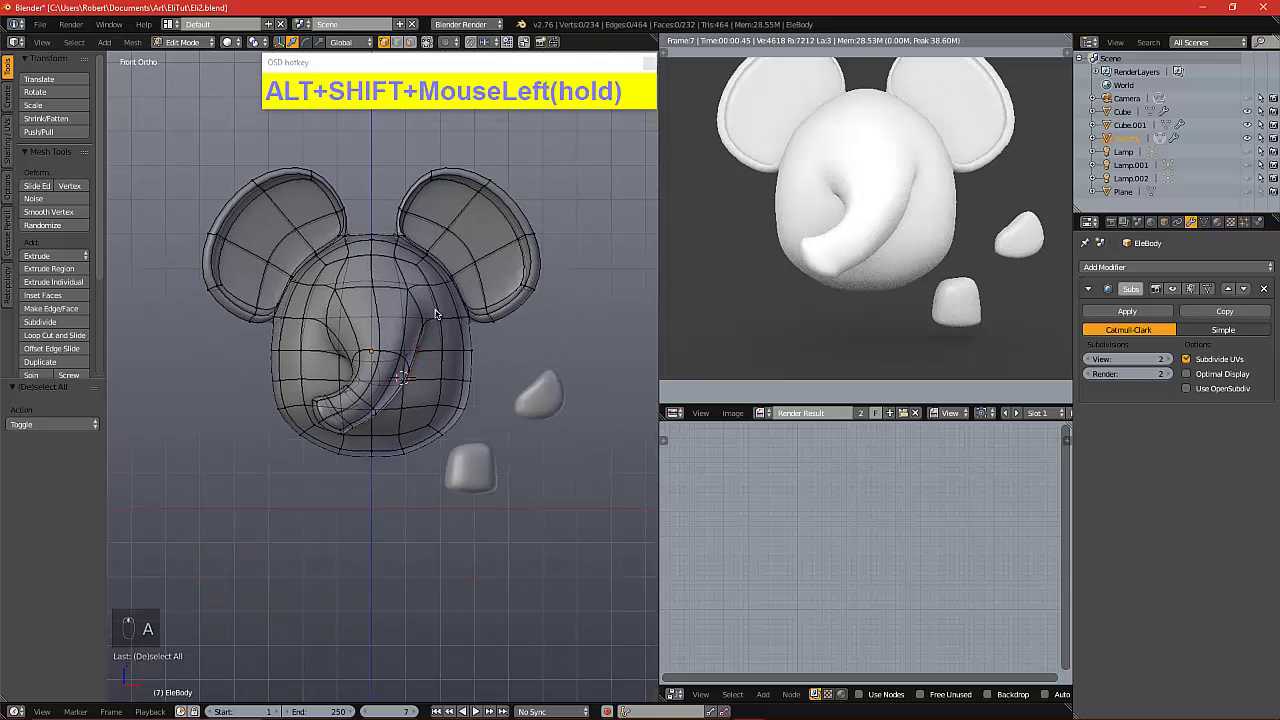
{"action": "key", "text": "Tab"}
{"action": "right_click", "coordinate": [470, 461]}
{"action": "left_click_drag", "start_coordinate": [505, 460], "coordinate": [427, 465]}
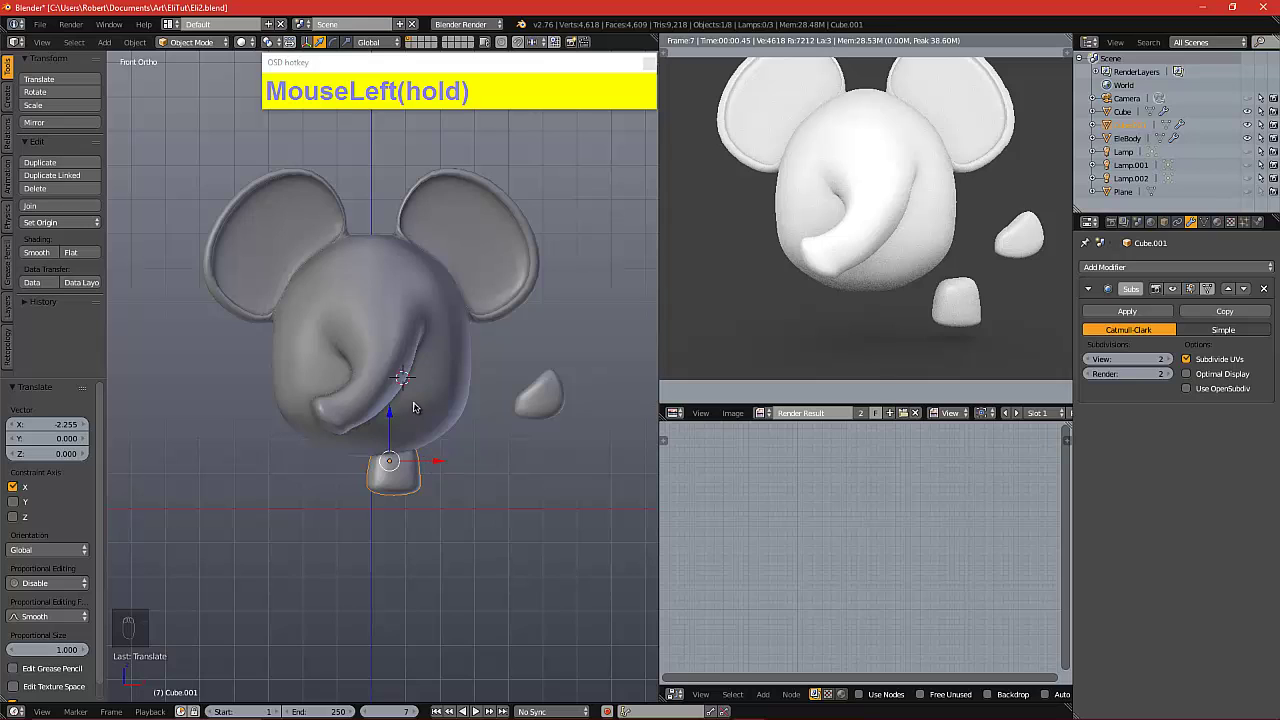
{"action": "key", "text": "F12"}
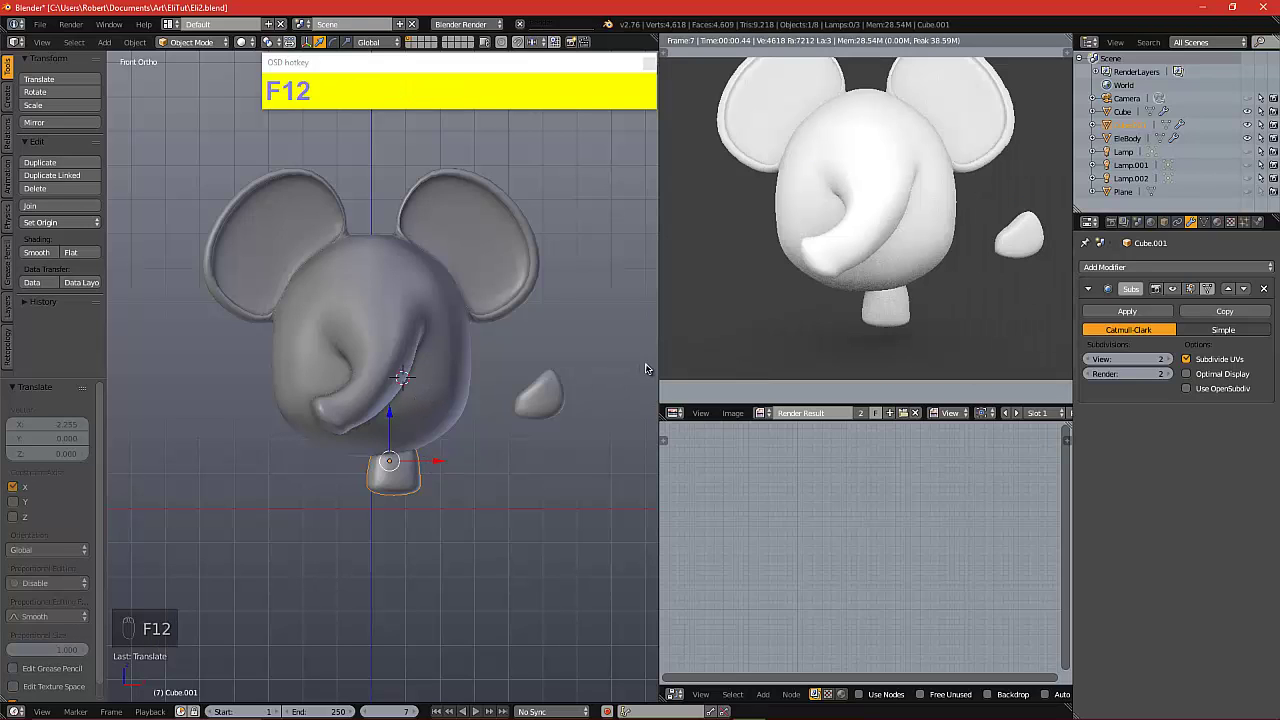
Move the body and leg together -0.408 along Z, render the result, and select only the leg
{"action": "key", "text": "b"}
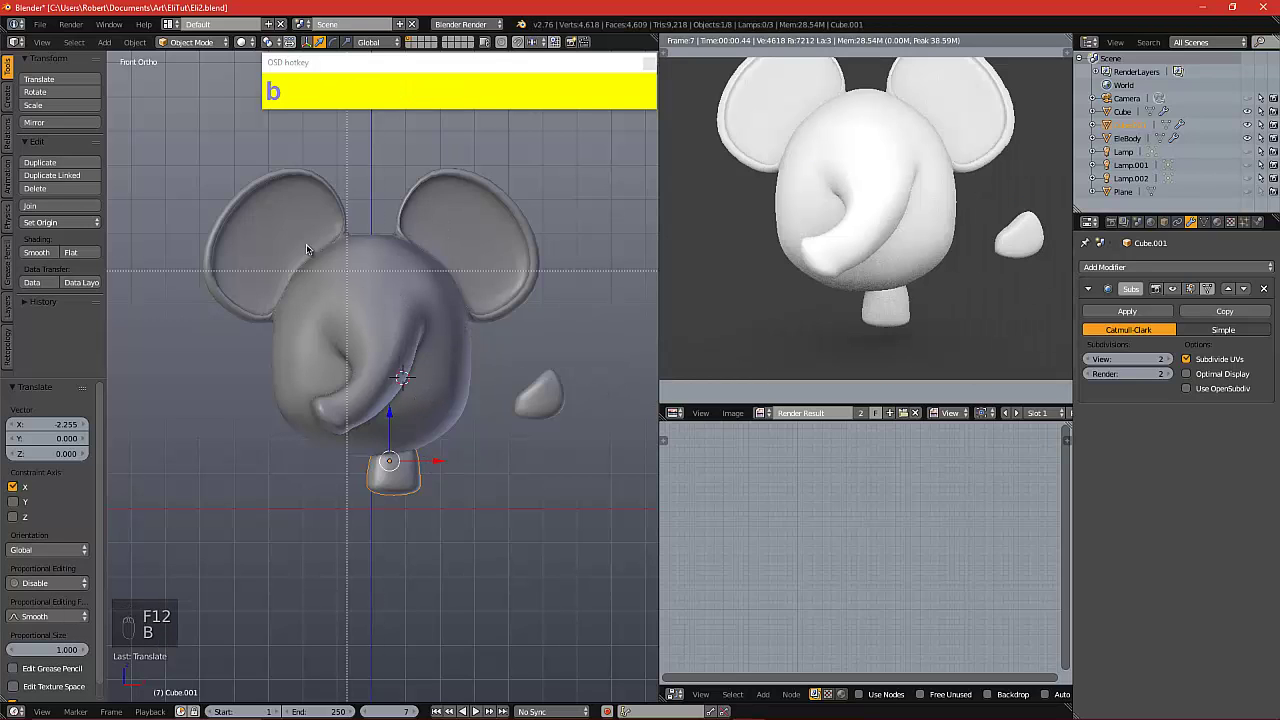
{"action": "left_click_drag", "start_coordinate": [257, 223], "coordinate": [476, 455]}
{"action": "left_click_drag", "start_coordinate": [383, 362], "coordinate": [382, 378]}
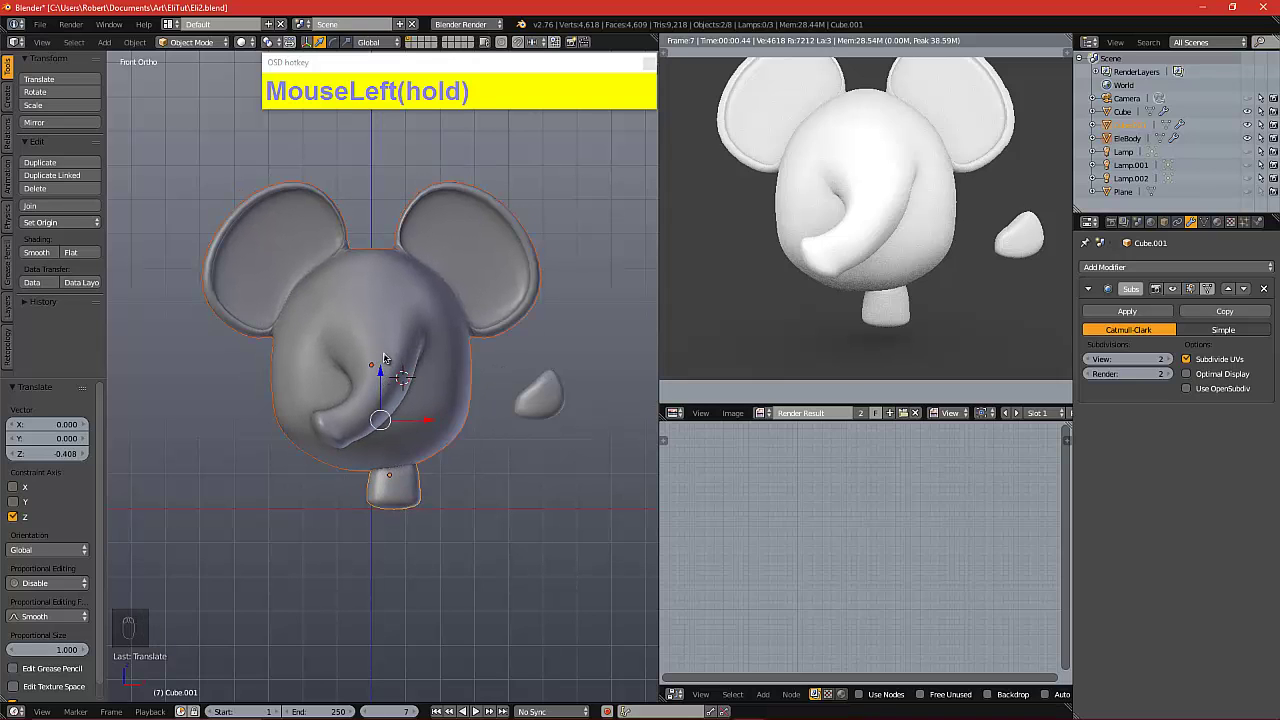
{"action": "key", "text": "F12"}
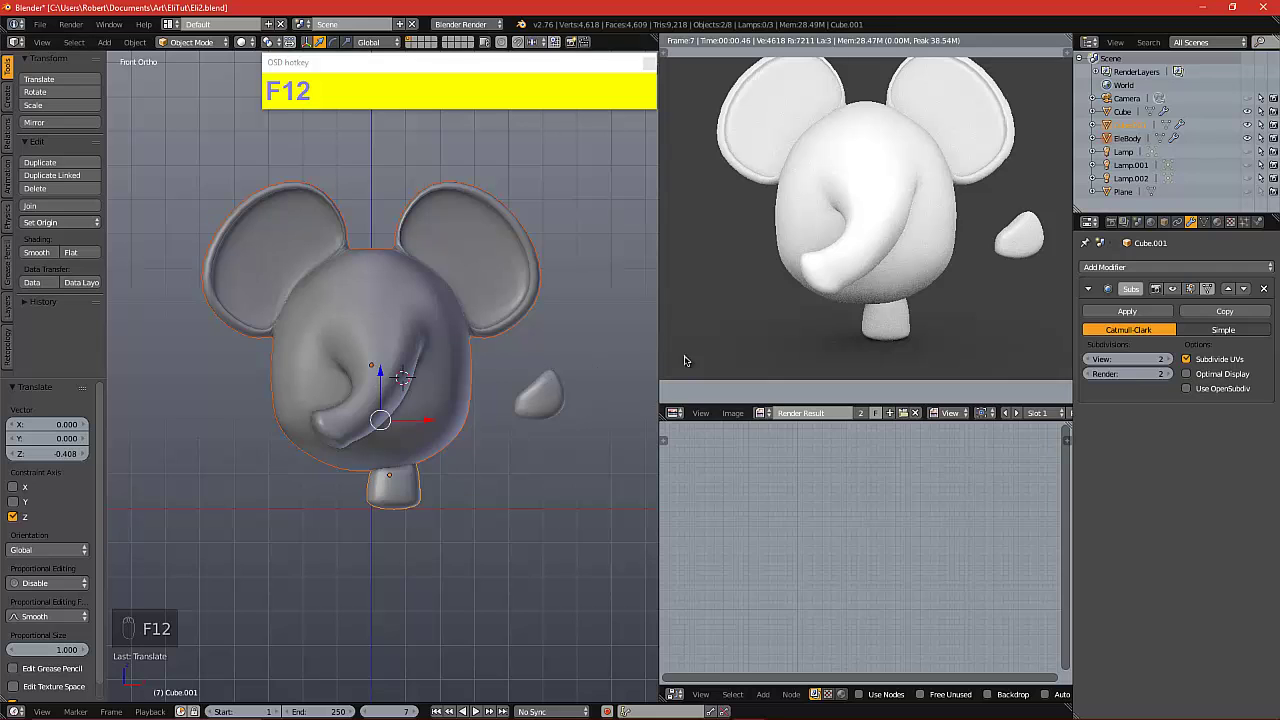
{"action": "right_click", "coordinate": [415, 486]}
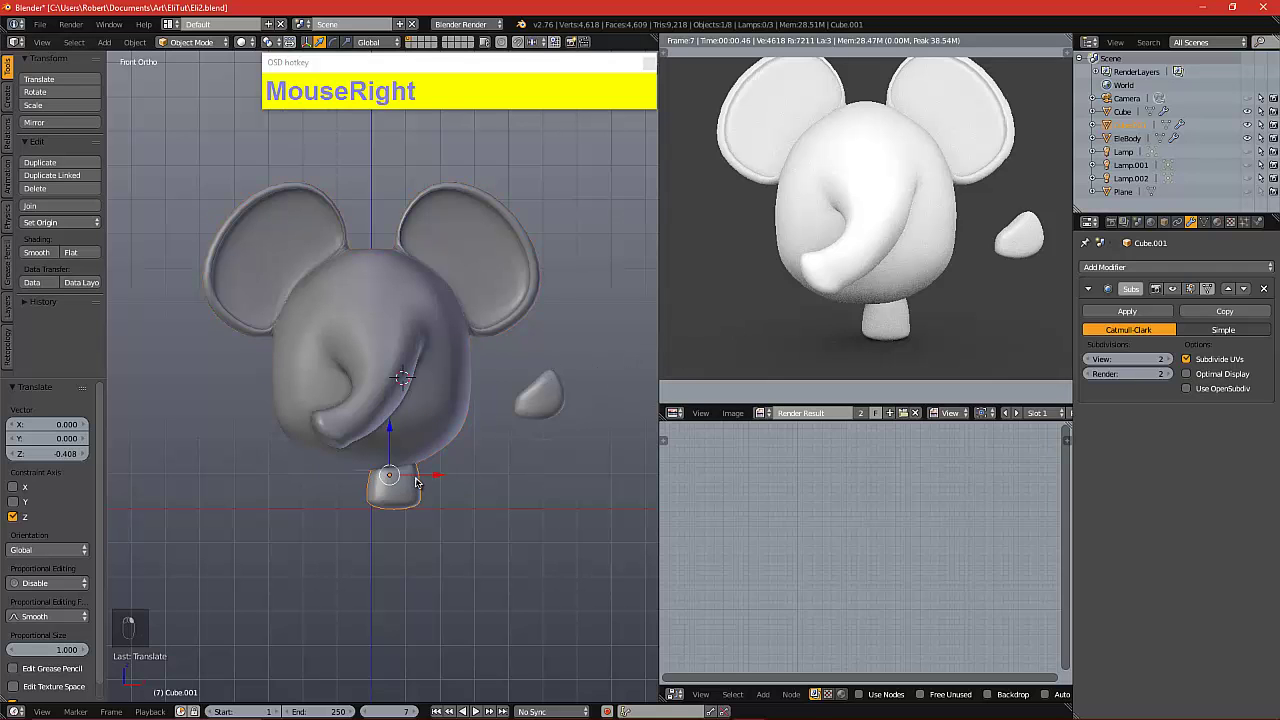
Duplicate the whole foot mesh within its object and move the copy about -1.519 along X to form the second foot
{"action": "scroll", "coordinate": [415, 486], "scroll_direction": "up", "scroll_amount": 4}
{"action": "left_click_drag", "start_coordinate": [423, 484], "coordinate": [474, 336], "text": "alt+shift"}
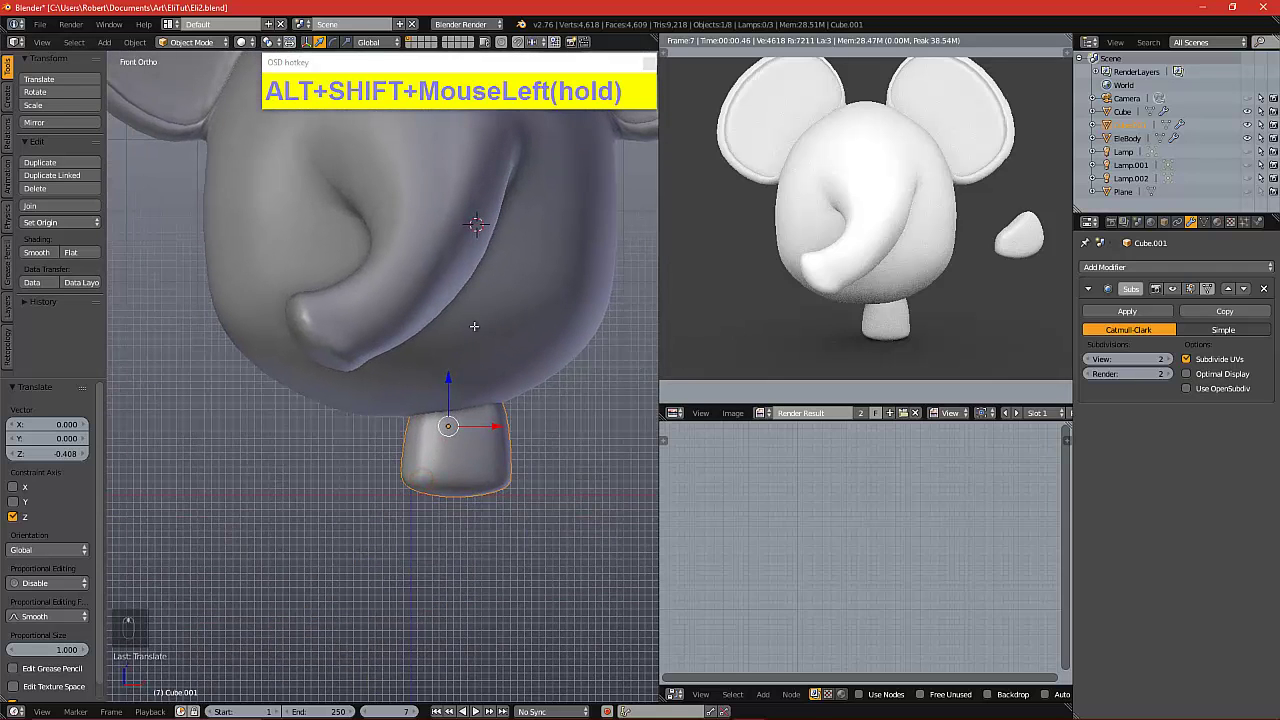
{"action": "key", "text": "Tab"}
{"action": "key", "text": "a"}
{"action": "key", "text": "a"}
{"action": "key", "text": "a"}
{"action": "key", "text": "a"}
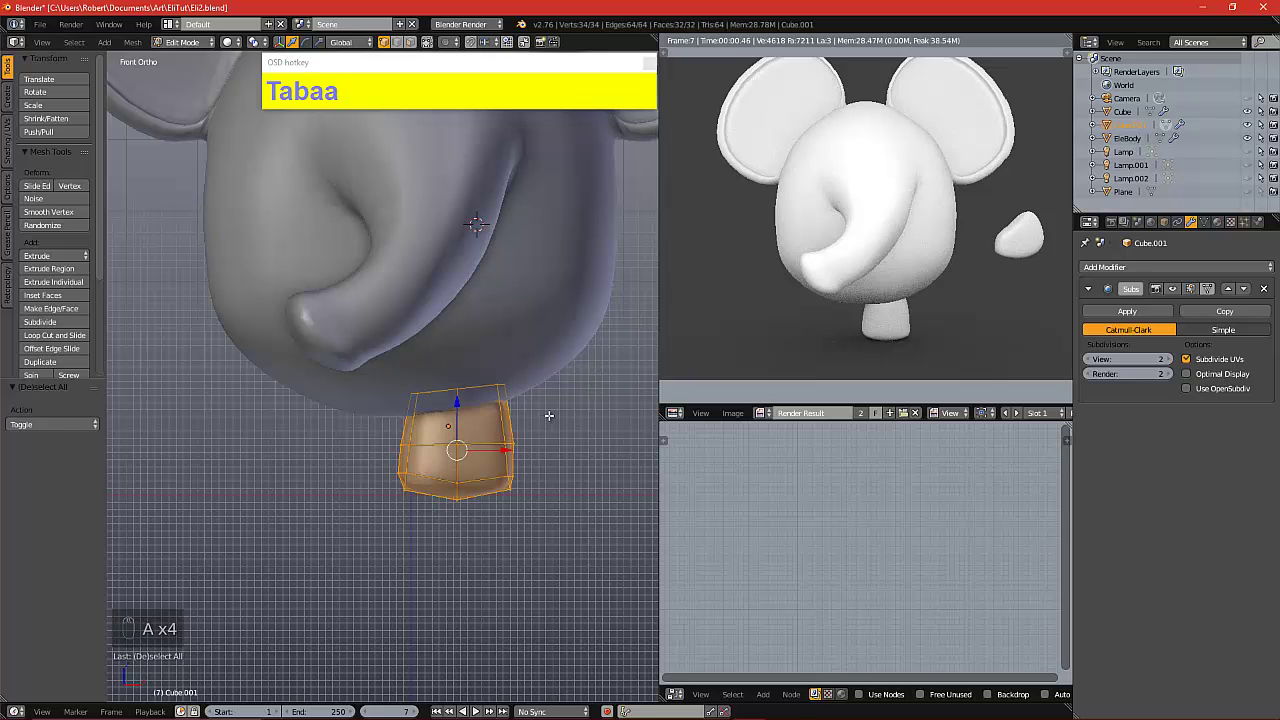
{"action": "key", "text": "shift+d"}
{"action": "left_click", "coordinate": [549, 415]}
{"action": "left_click_drag", "start_coordinate": [505, 451], "coordinate": [399, 455]}
Render the scene to check the pair of feet and return to Object Mode
{"action": "key", "text": "F12"}
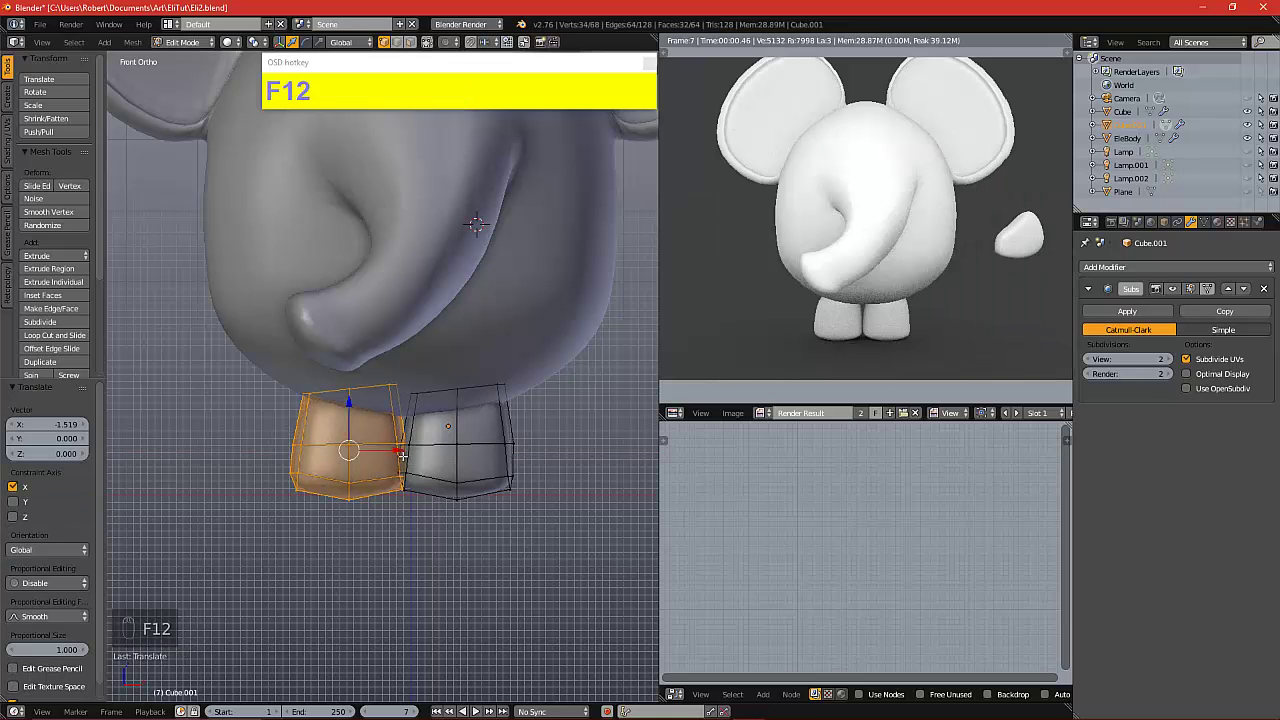
{"action": "scroll", "coordinate": [506, 395], "scroll_direction": "down", "scroll_amount": 4}
{"action": "key", "text": "a"}
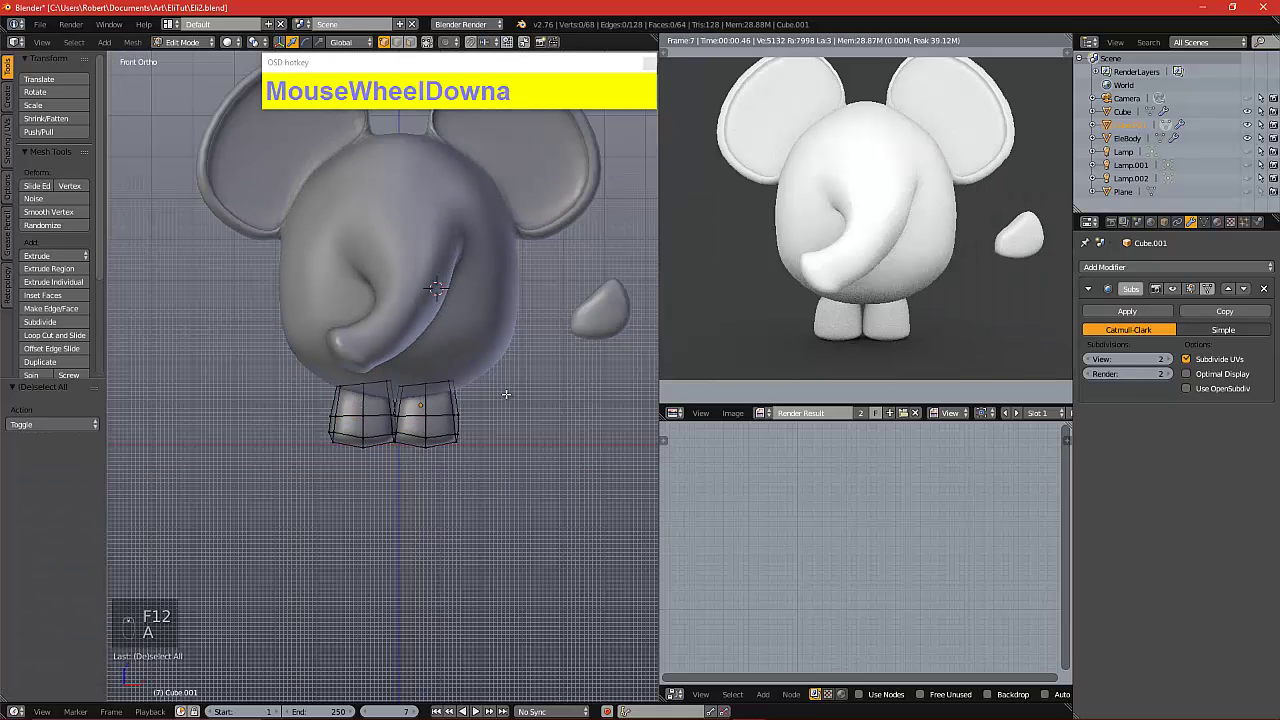
{"action": "left_click_drag", "start_coordinate": [528, 350], "coordinate": [471, 511], "text": "alt+shift"}
{"action": "key", "text": "Tab"}
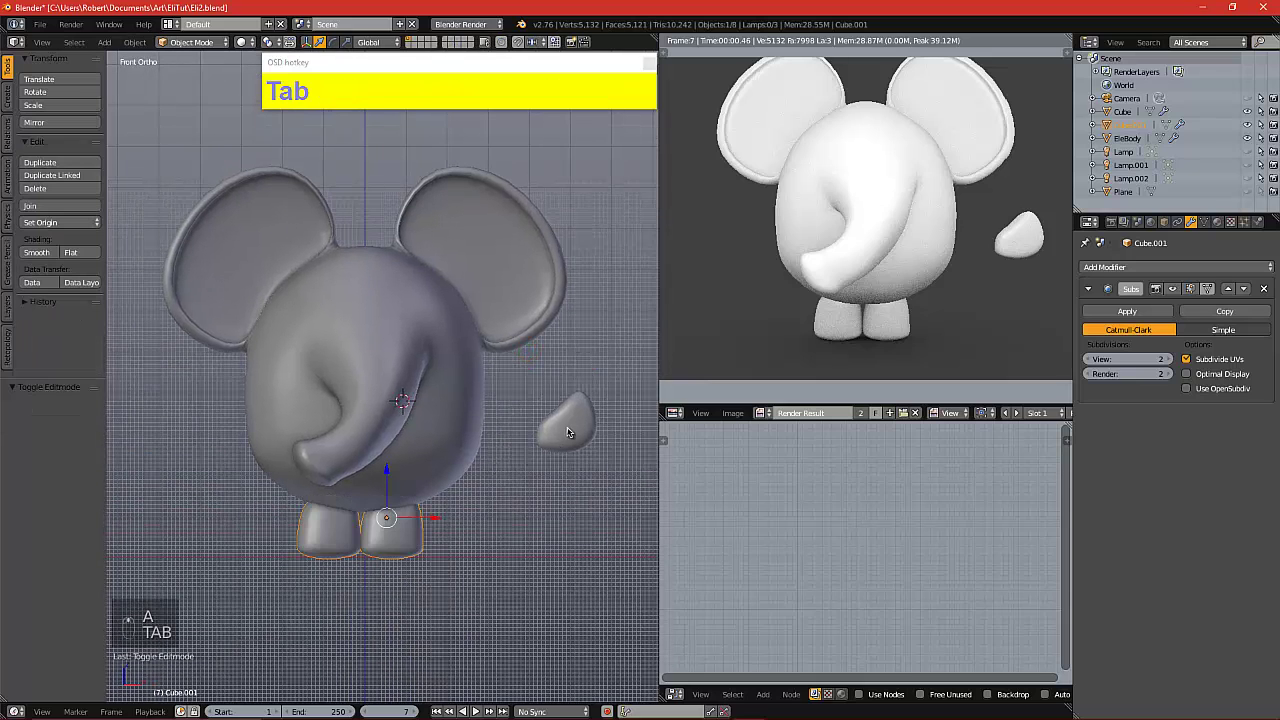
Move the loose arm piece against the elephant's body, about -1.588 in X and 0.826 in Z, and enlarge it about 1.574 times
{"action": "right_click", "coordinate": [567, 432]}
{"action": "key", "text": "g"}
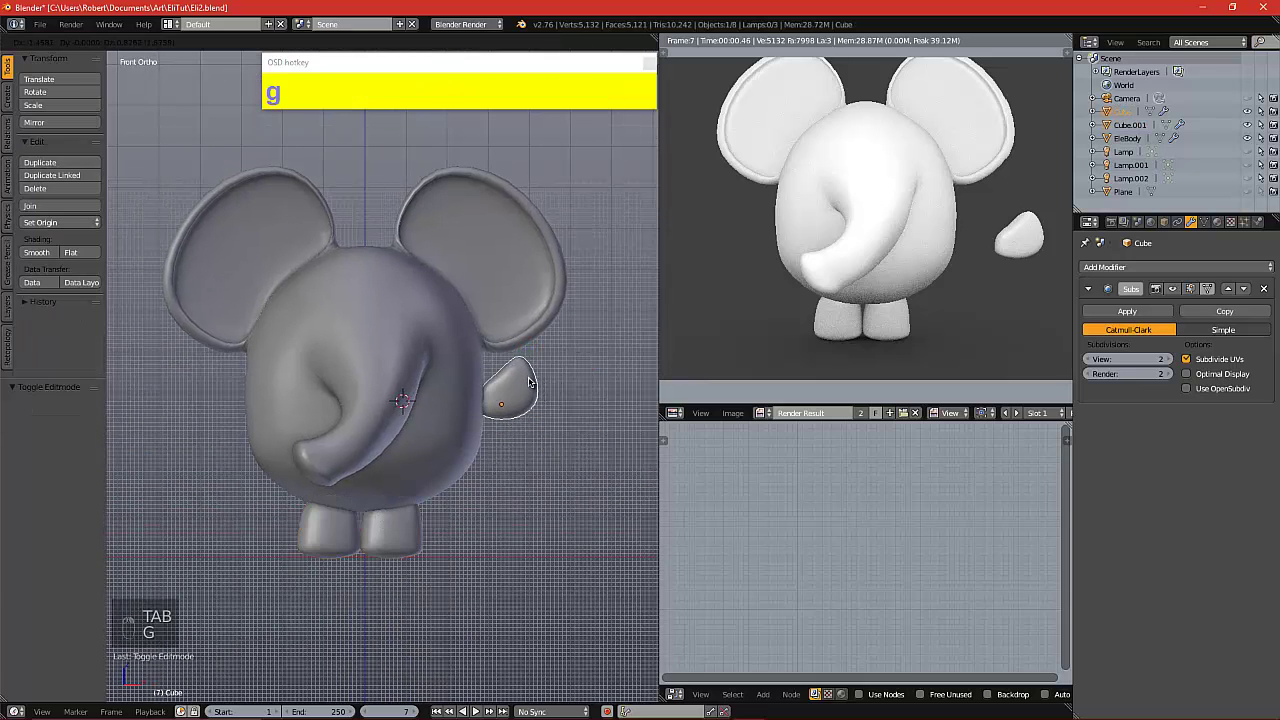
{"action": "left_click", "coordinate": [525, 381]}
{"action": "key", "text": "s"}
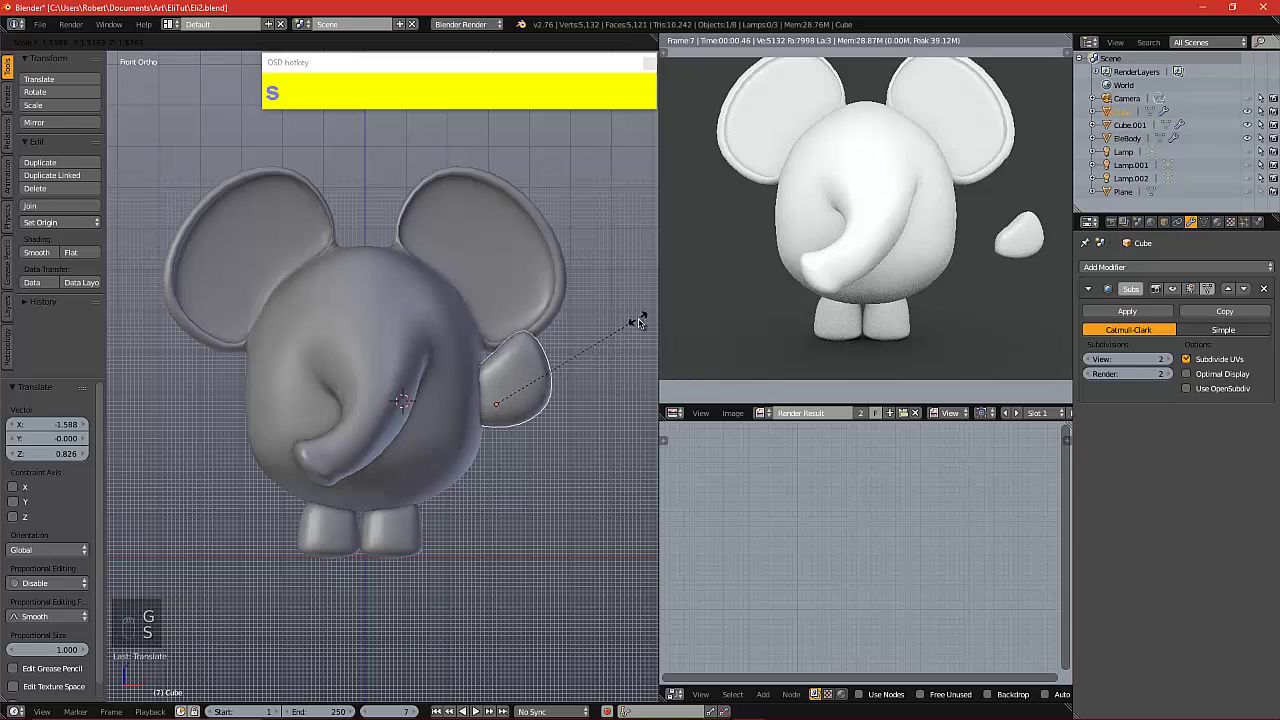
{"action": "left_click", "coordinate": [640, 315]}
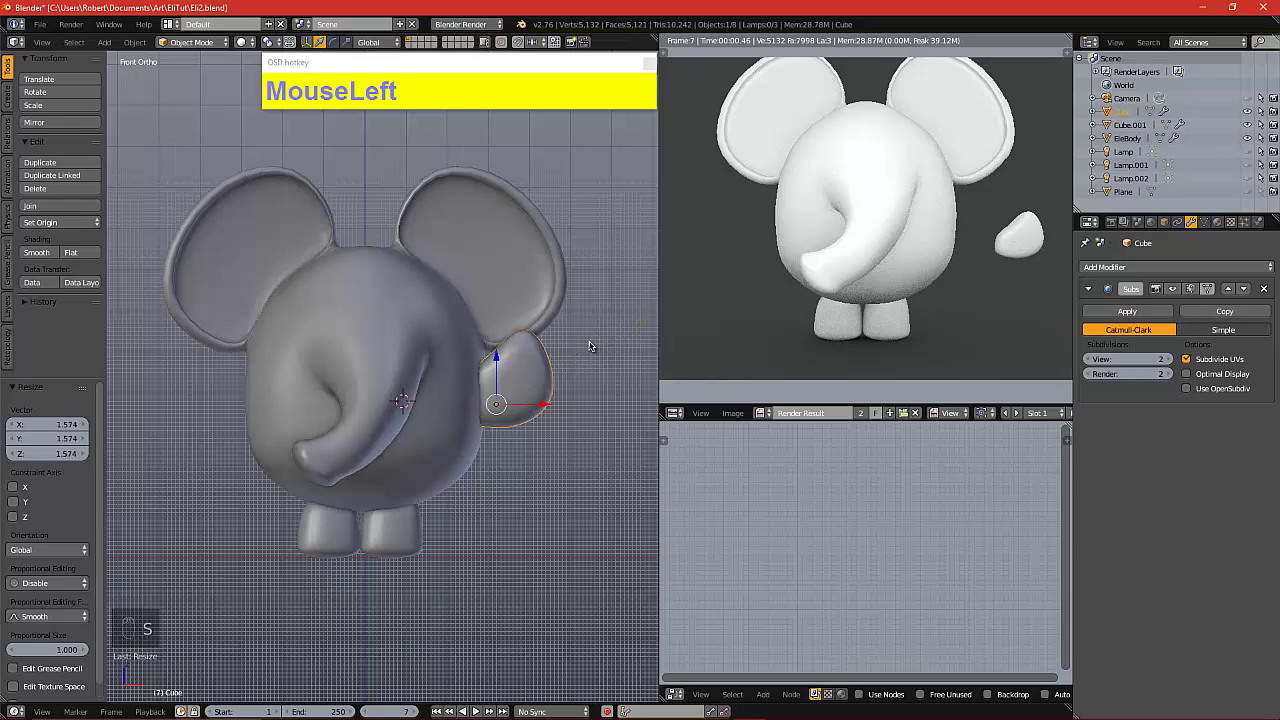
Lower the topmost corner vertices of the arm mesh by about 0.324 along Z
{"action": "key", "text": "Tab"}
{"action": "scroll", "coordinate": [583, 337], "scroll_direction": "up", "scroll_amount": 1}
{"action": "key", "text": "b"}
{"action": "key", "text": "b"}
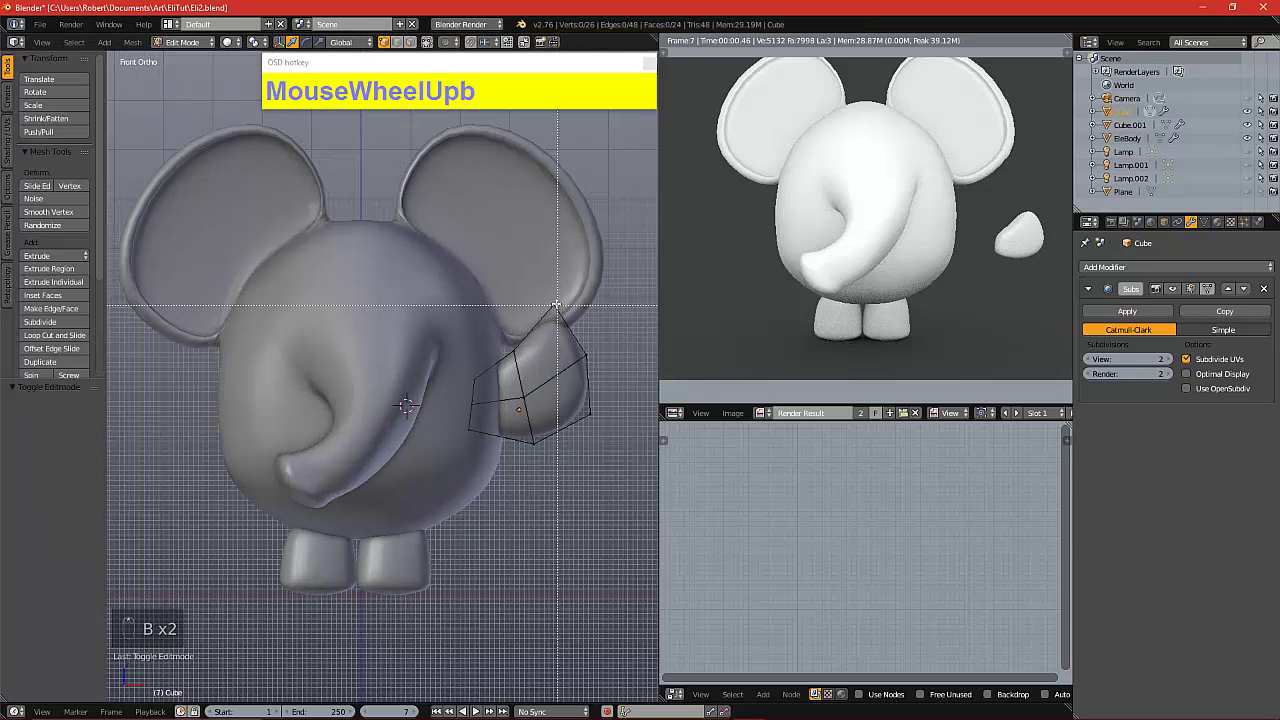
{"action": "left_click_drag", "start_coordinate": [552, 310], "coordinate": [560, 280]}
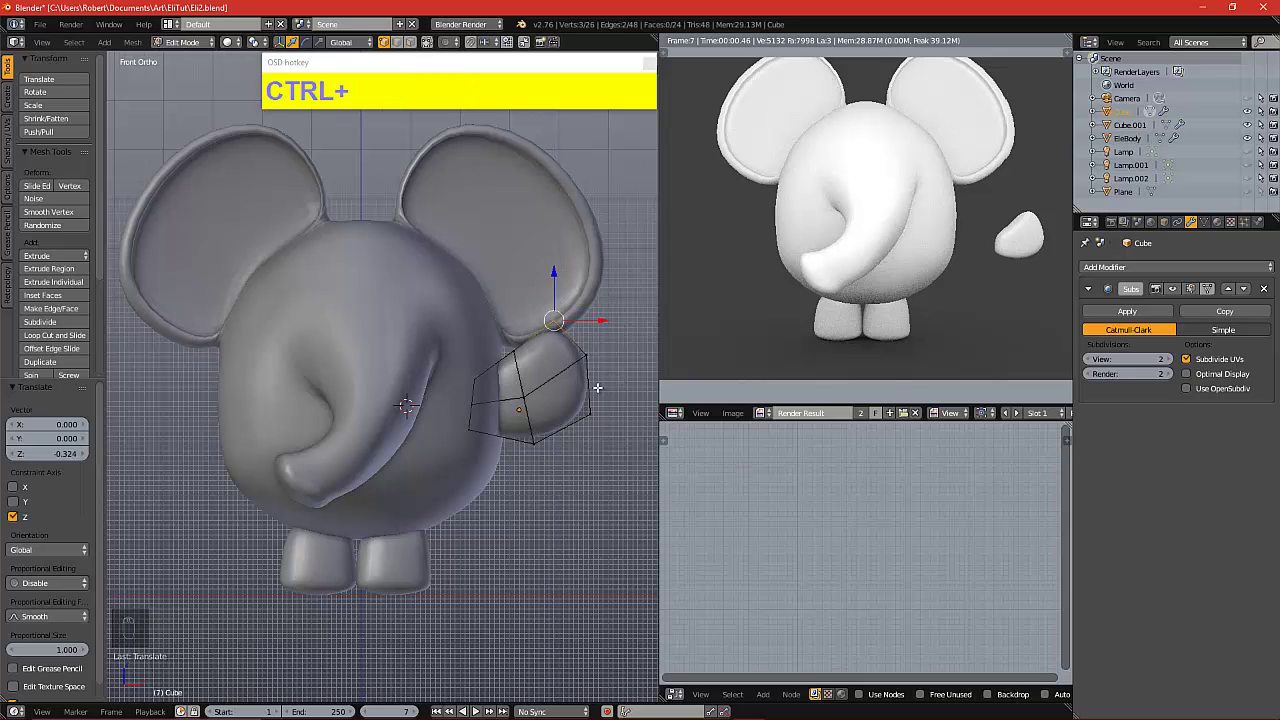
Add one loop cut across the arm, slide it by a factor of about -0.470 towards the outer end, and render the scene
{"action": "key", "text": "ctrl+r"}
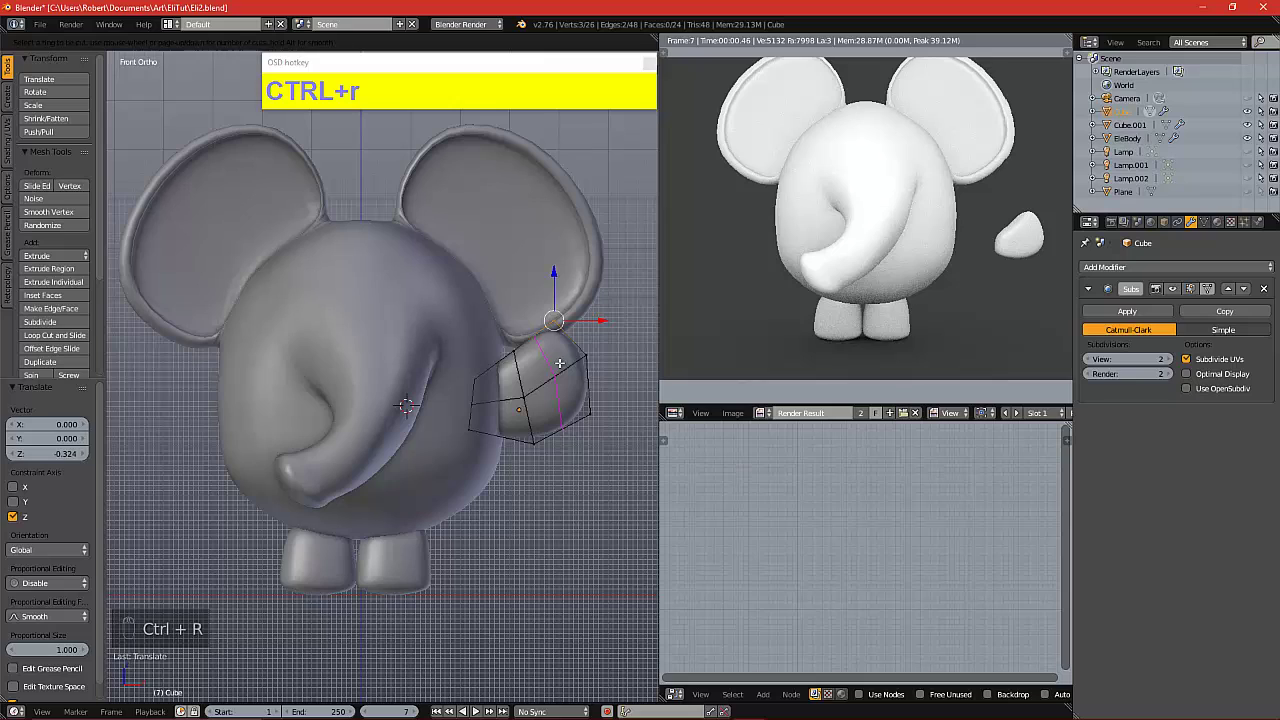
{"action": "left_click", "coordinate": [560, 363]}
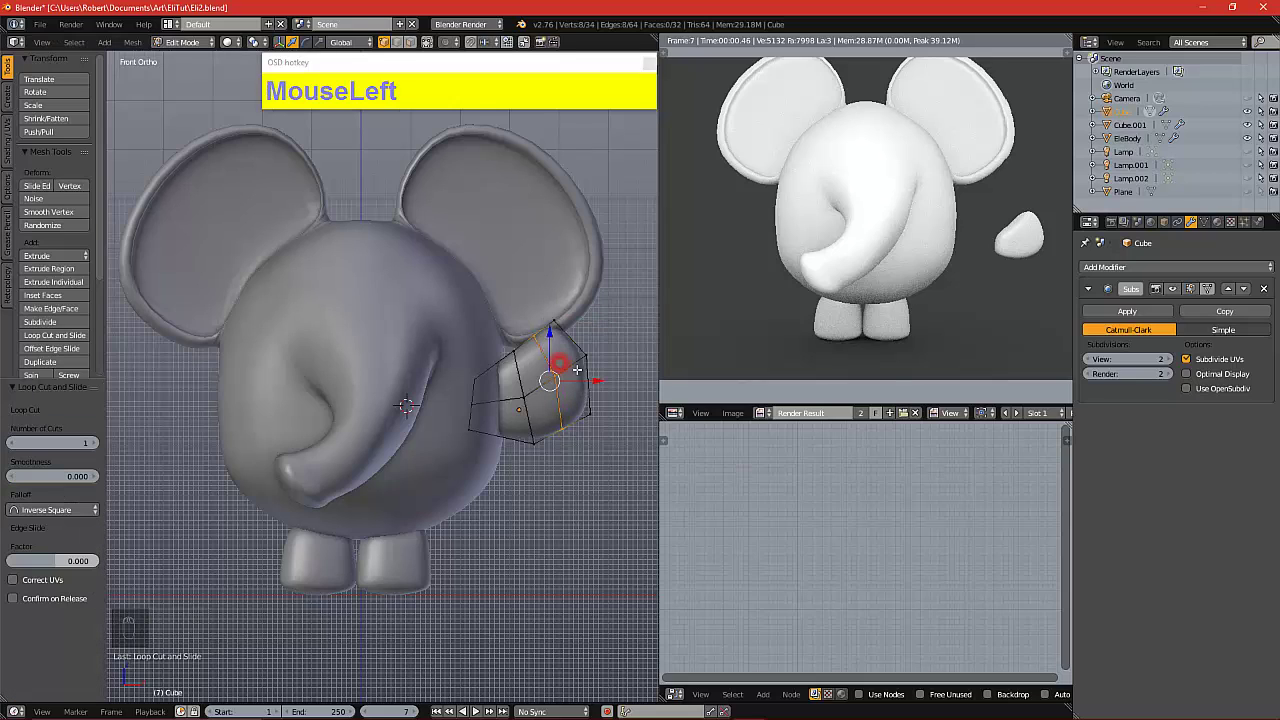
{"action": "key", "text": "g"}
{"action": "key", "text": "g"}
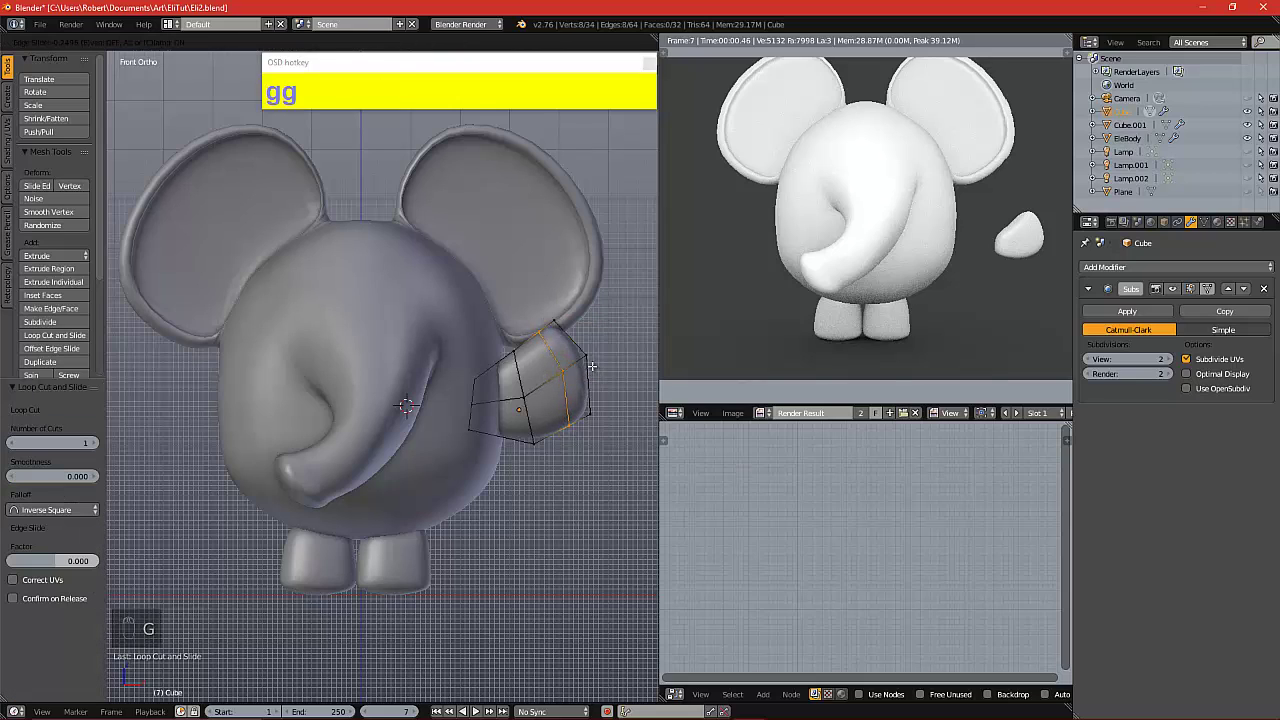
{"action": "left_click", "coordinate": [597, 386]}
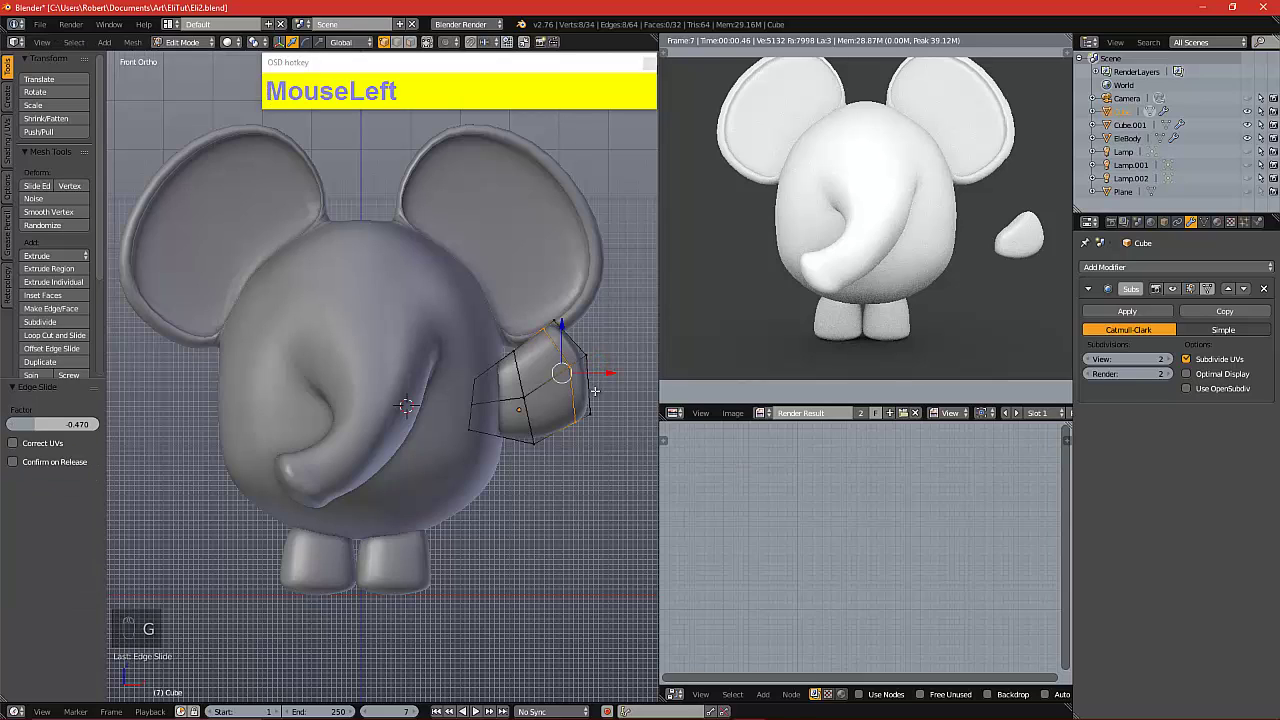
{"action": "key", "text": "F12"}
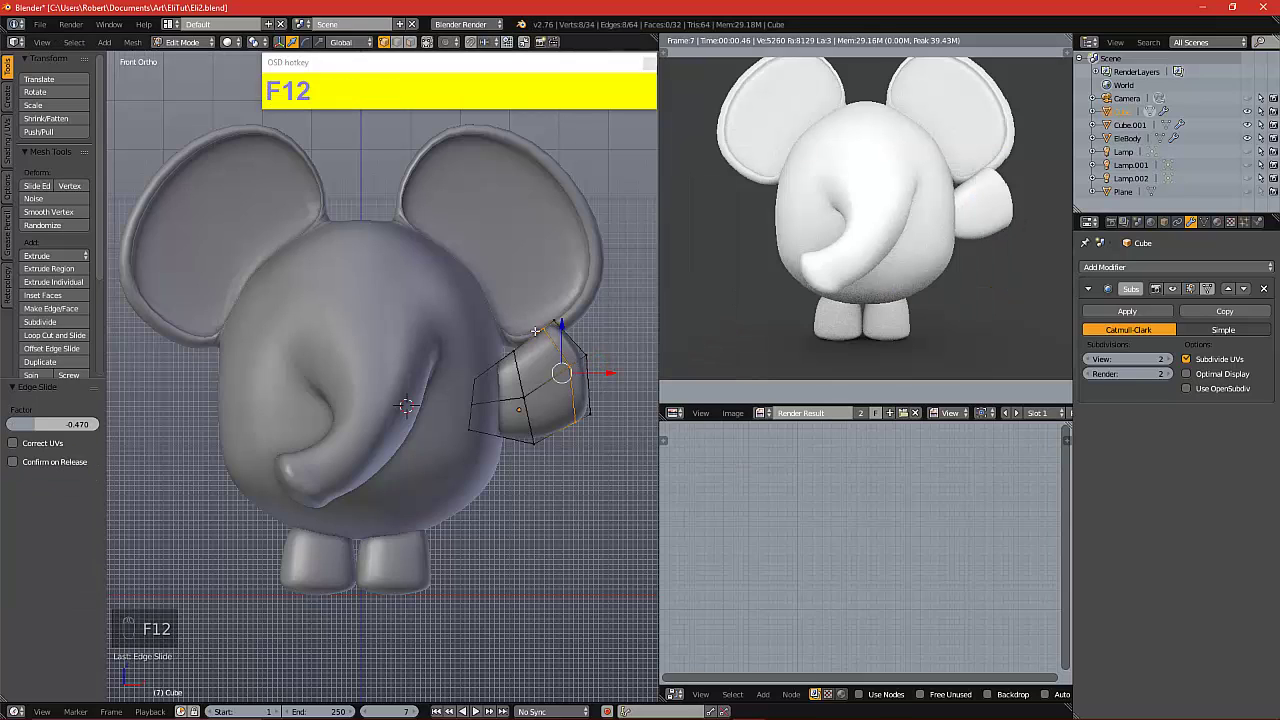
Lower the whole arm object by about 0.324 along Z in Object Mode and render the scene again
{"action": "key", "text": "Tab"}
{"action": "left_click_drag", "start_coordinate": [530, 364], "coordinate": [525, 387]}
{"action": "key", "text": "F12"}
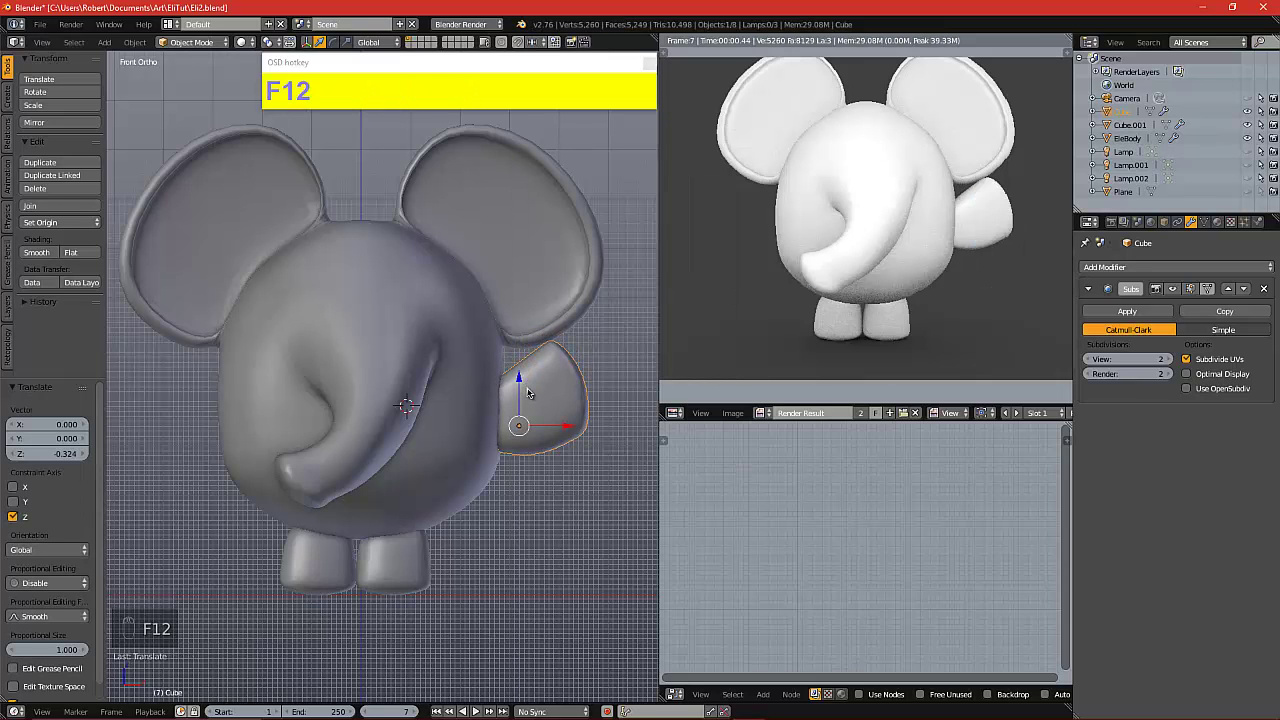
Select the entire arm mesh in Edit Mode and duplicate it in place
{"action": "key", "text": "Tab"}
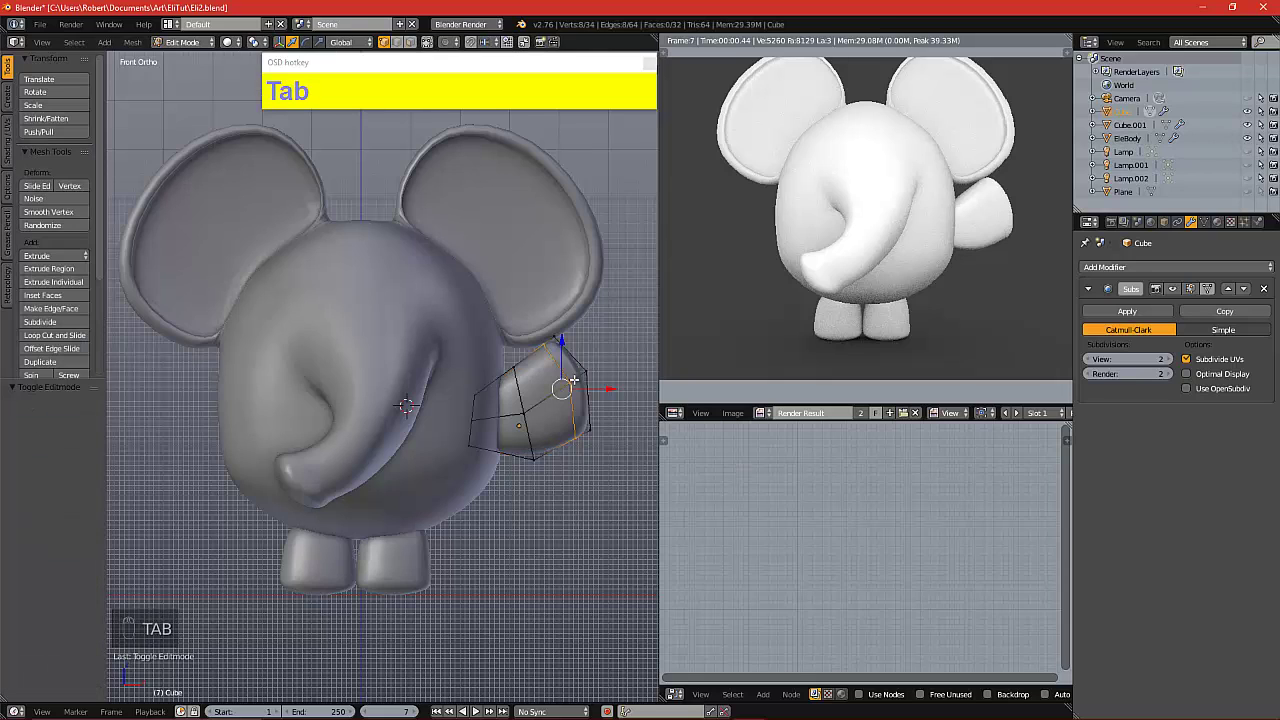
{"action": "scroll", "coordinate": [575, 381], "scroll_direction": "down", "scroll_amount": 1}
{"action": "key", "text": "a"}
{"action": "key", "text": "a"}
{"action": "key", "text": "a"}
{"action": "key", "text": "a"}
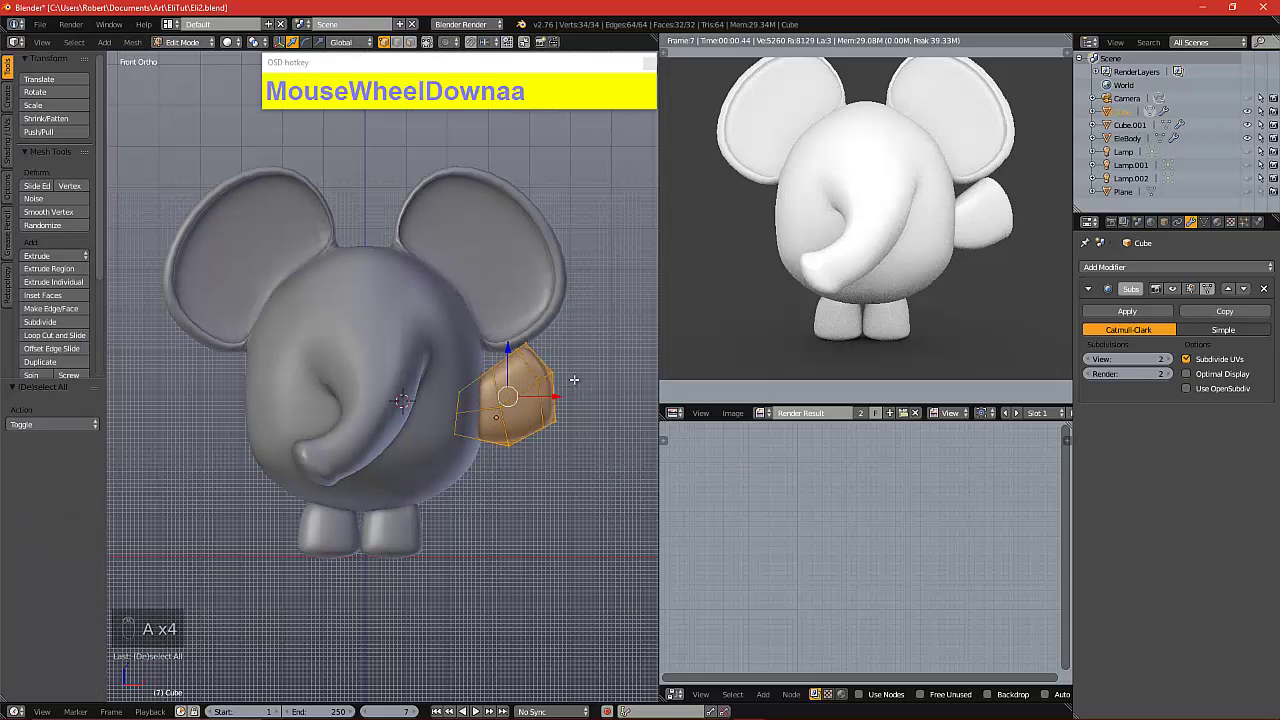
{"action": "key", "text": "a"}
{"action": "key", "text": "a"}
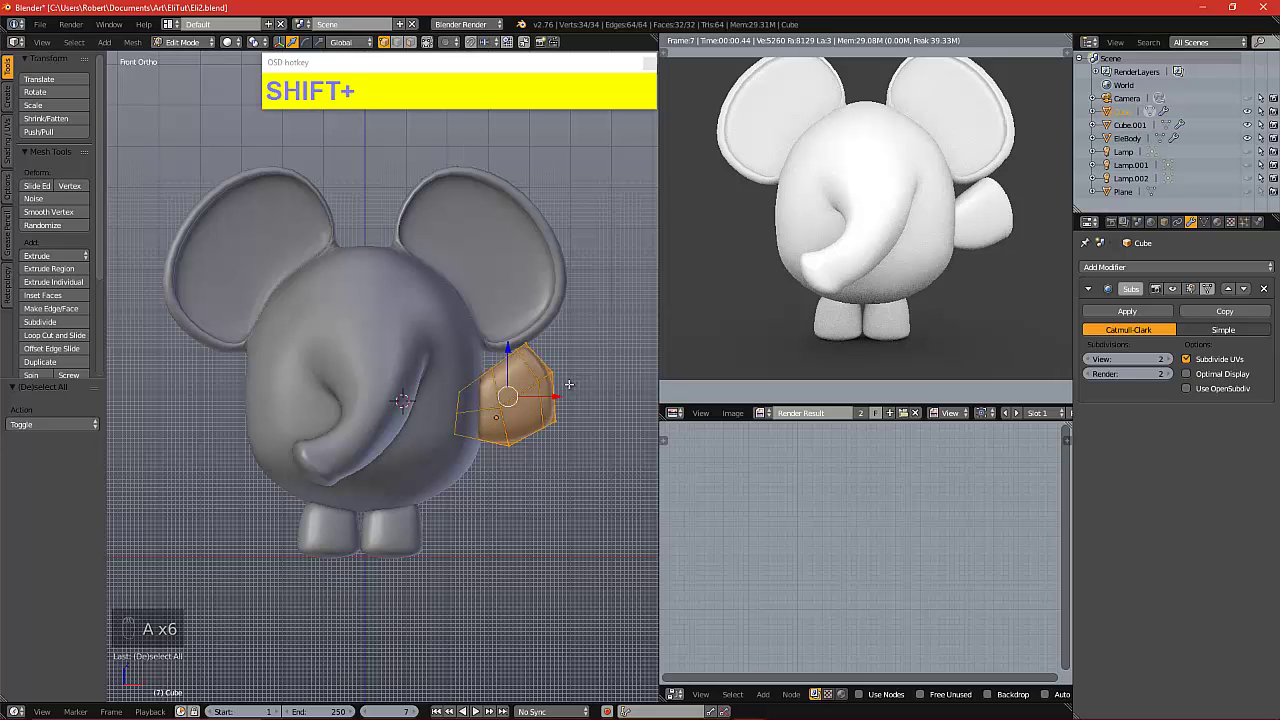
{"action": "key", "text": "shift+d"}
{"action": "left_click", "coordinate": [569, 384]}
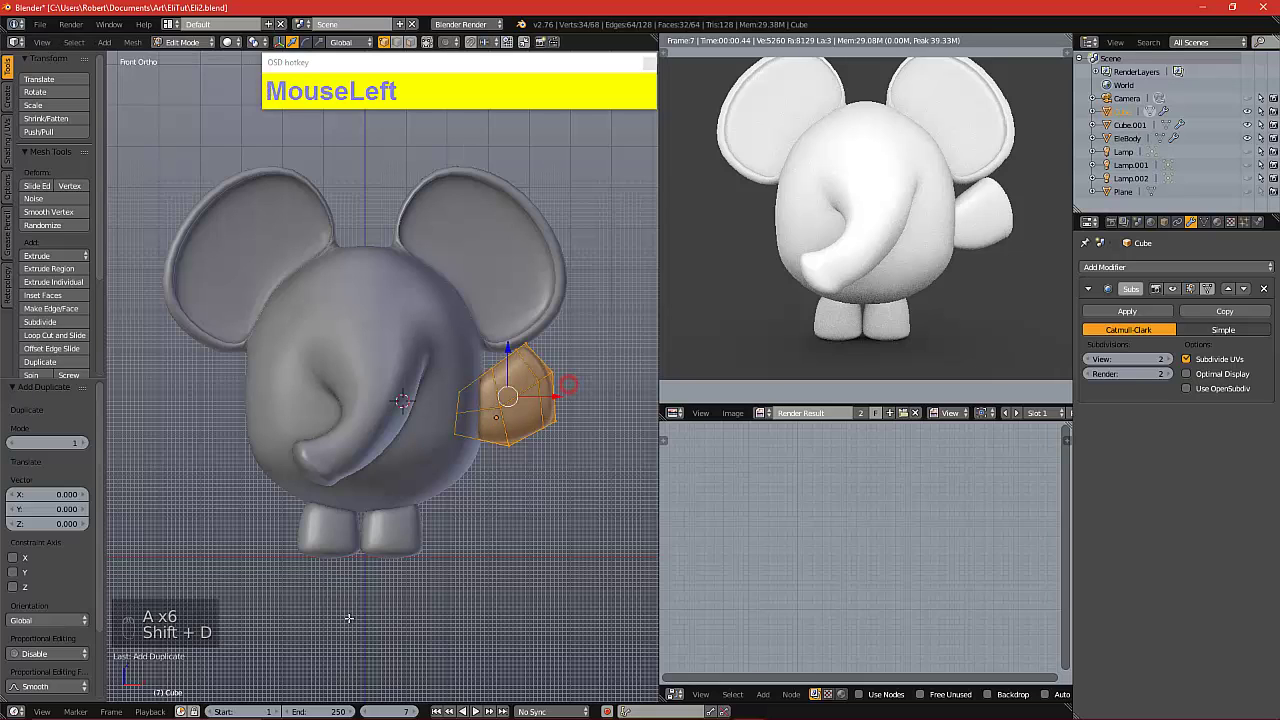
Mirror the duplicated arm along global X and move it about -7.047 along X to the opposite side of the body
{"action": "left_click", "coordinate": [132, 42]}
{"action": "mouse_move", "coordinate": [253, 120]}
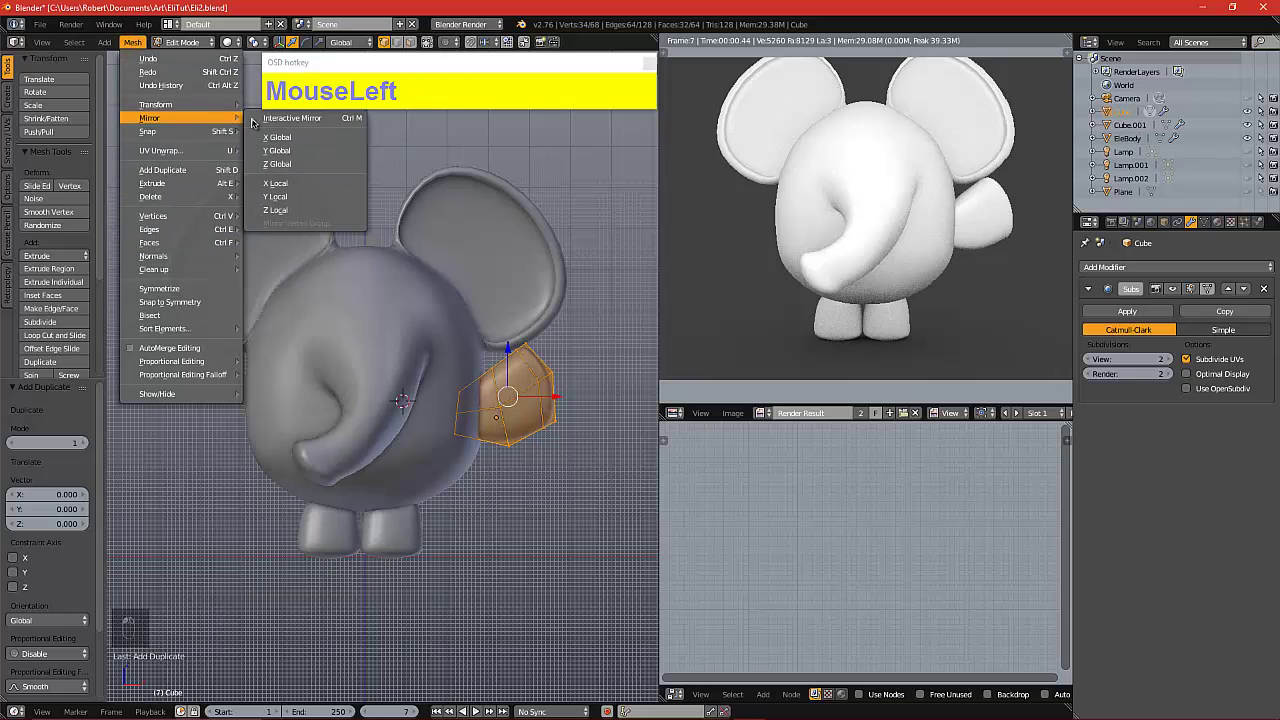
{"action": "left_click", "coordinate": [298, 140]}
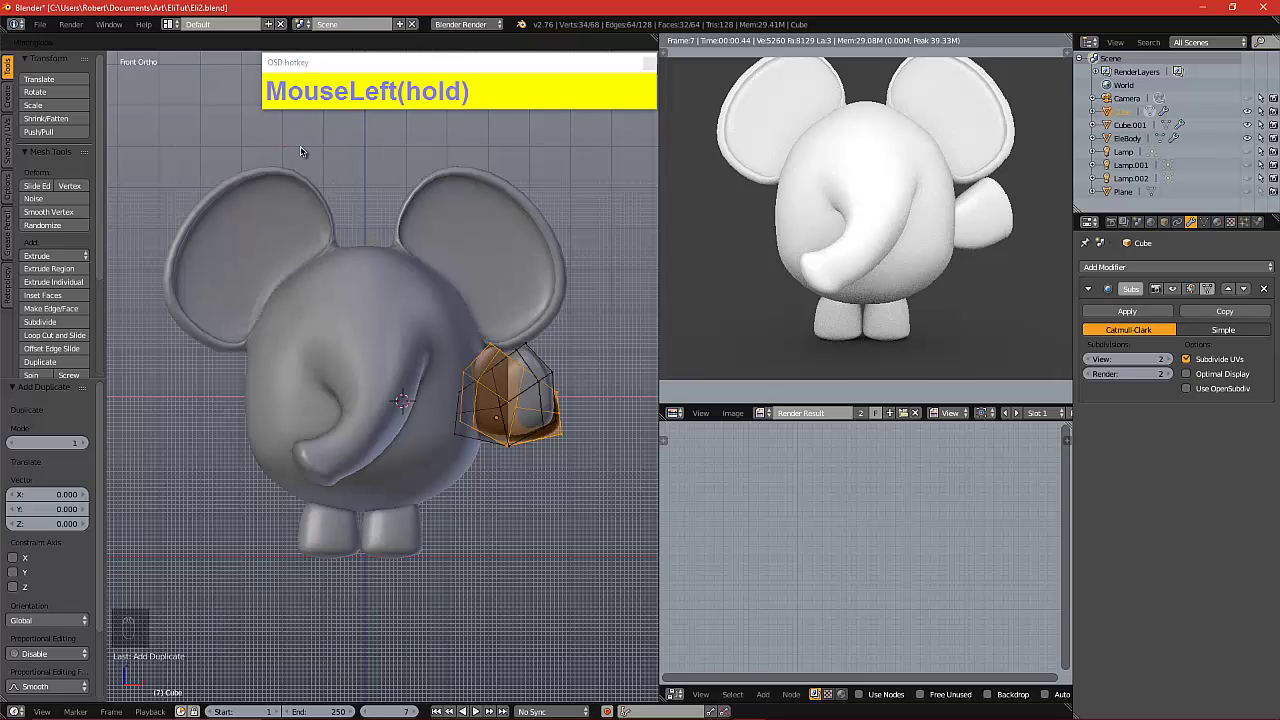
{"action": "left_click_drag", "start_coordinate": [561, 424], "coordinate": [258, 399]}
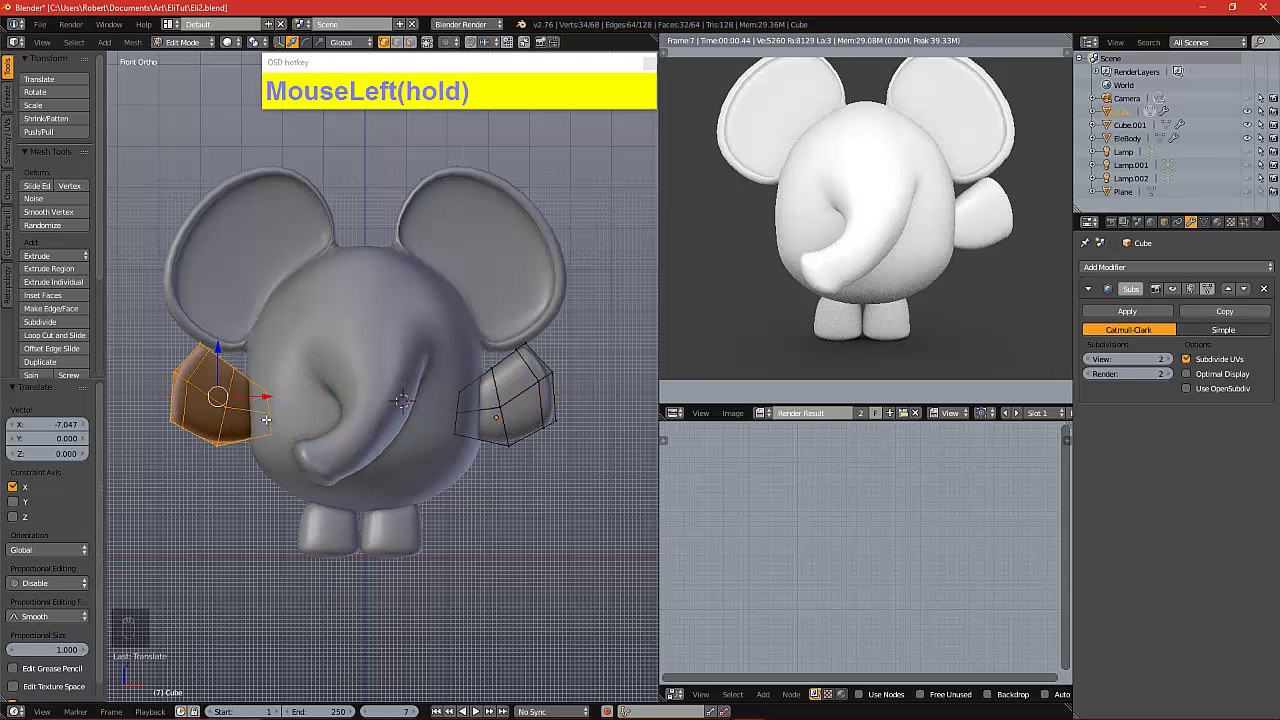
{"action": "key", "text": "a"}
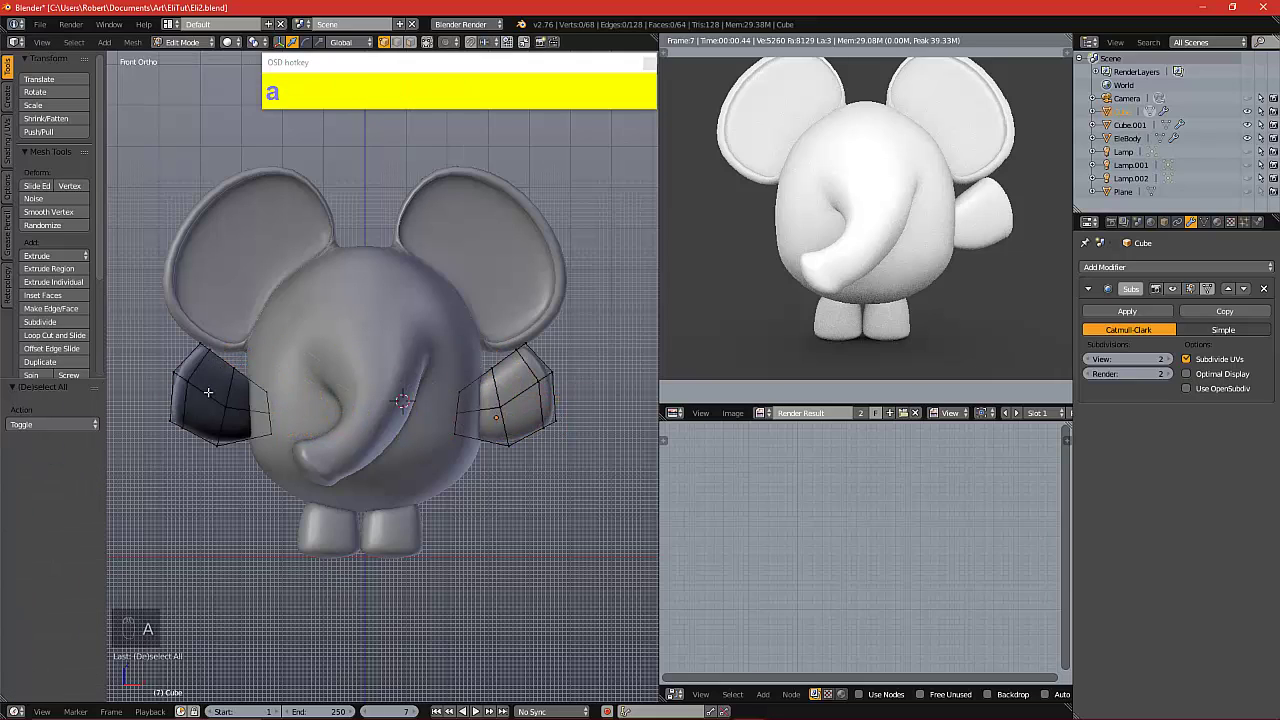
Recalculate the normals of the dark mirrored arm in Edit Mode and render the scene with both arms
{"action": "left_click_drag", "start_coordinate": [192, 348], "coordinate": [294, 394], "text": "alt"}
{"action": "left_click_drag", "start_coordinate": [376, 452], "coordinate": [302, 410], "text": "alt"}
{"action": "key", "text": "KP_1"}
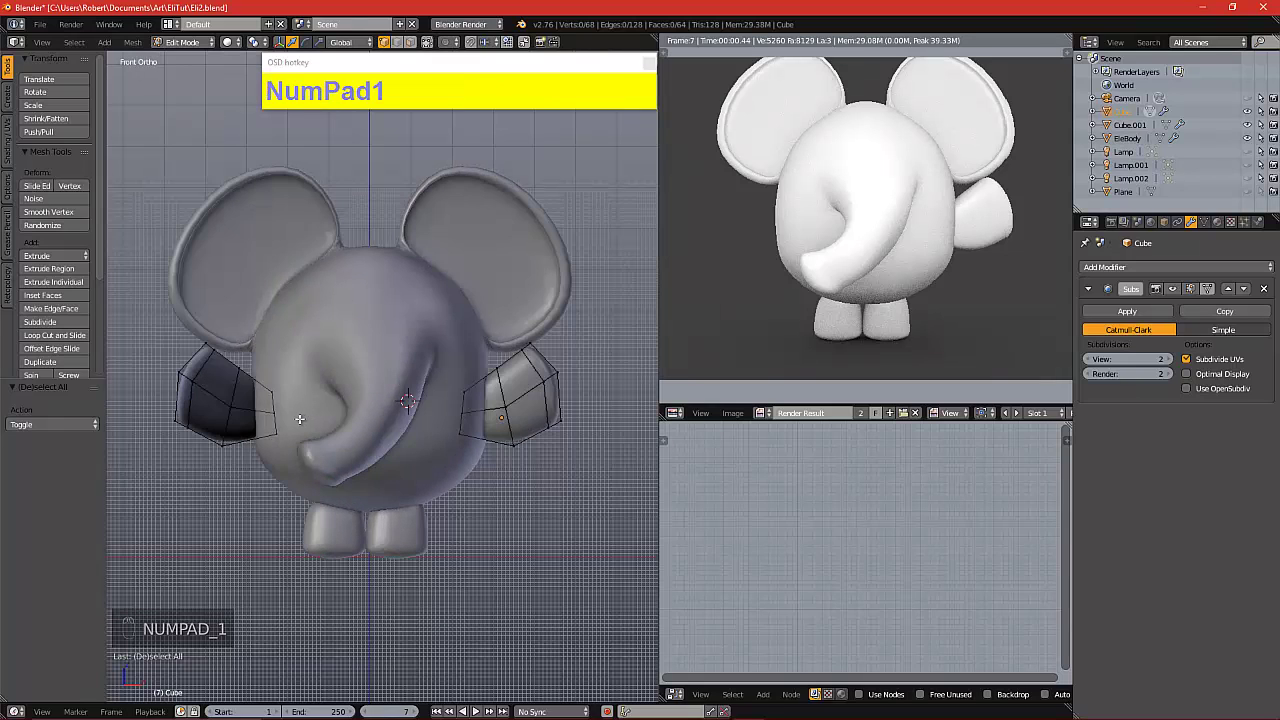
{"action": "key", "text": "b"}
{"action": "left_click_drag", "start_coordinate": [157, 323], "coordinate": [322, 464]}
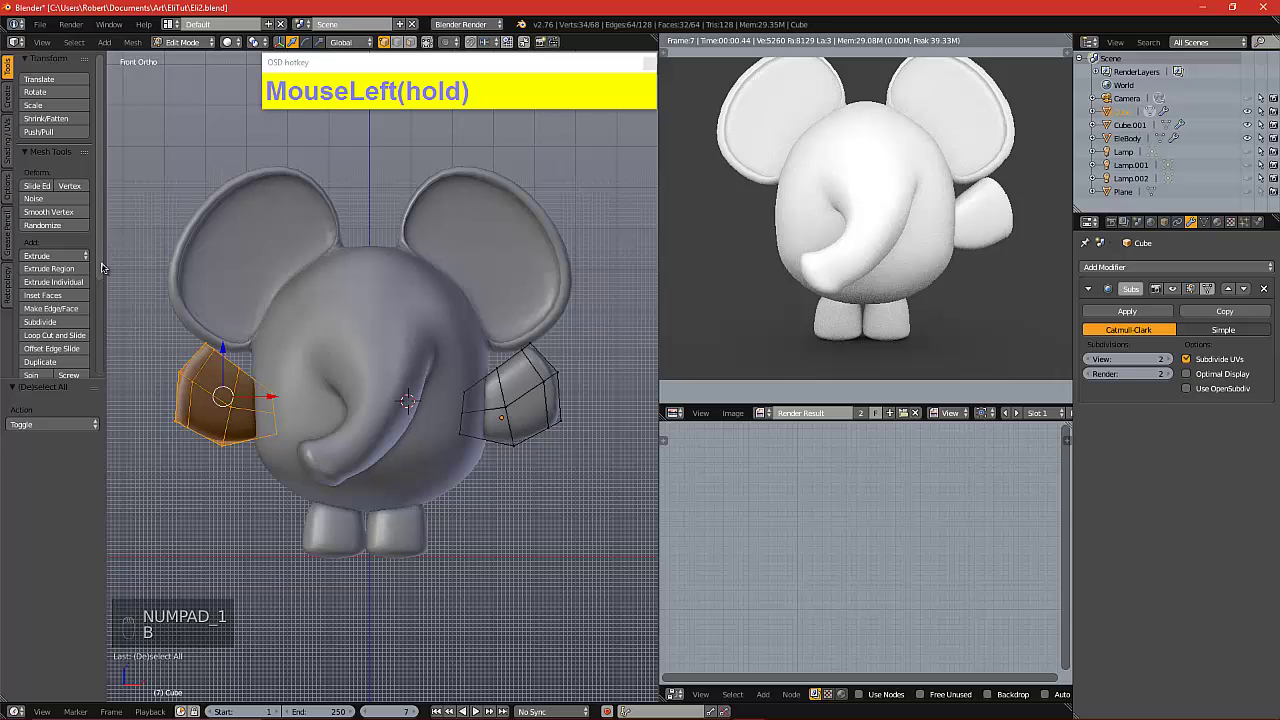
{"action": "left_click", "coordinate": [7, 140]}
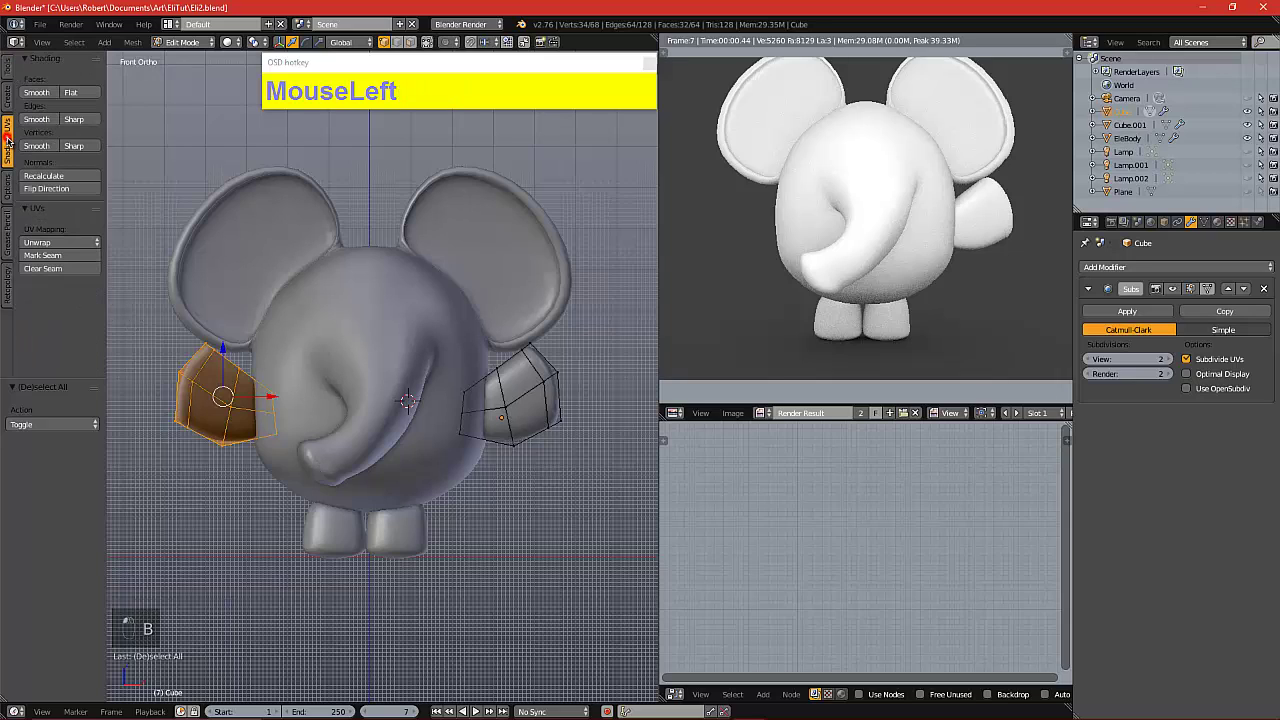
{"action": "left_click", "coordinate": [40, 188]}
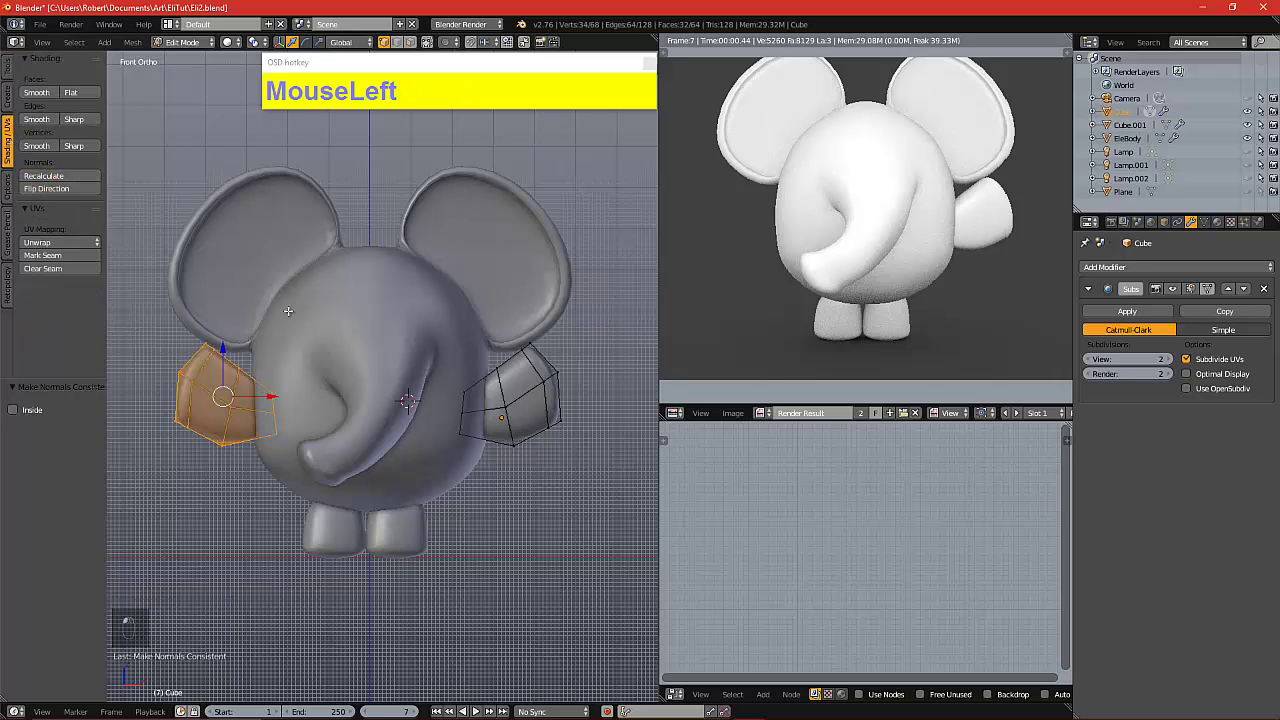
{"action": "key", "text": "a"}
{"action": "left_click_drag", "start_coordinate": [279, 351], "coordinate": [323, 351], "text": "alt+shift"}
{"action": "key", "text": "F12"}
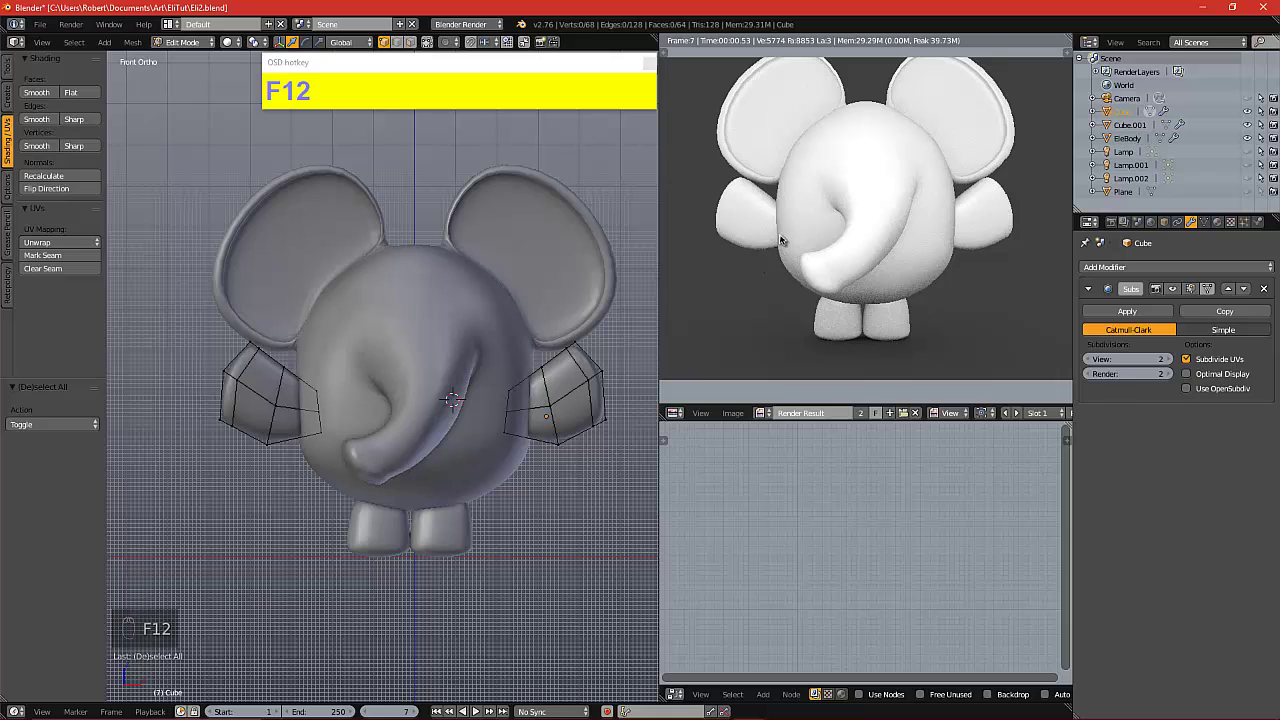
Select all vertices of the mirrored arm and nudge it slightly along X towards the body
{"action": "right_click", "coordinate": [287, 403]}
{"action": "key", "text": "b"}
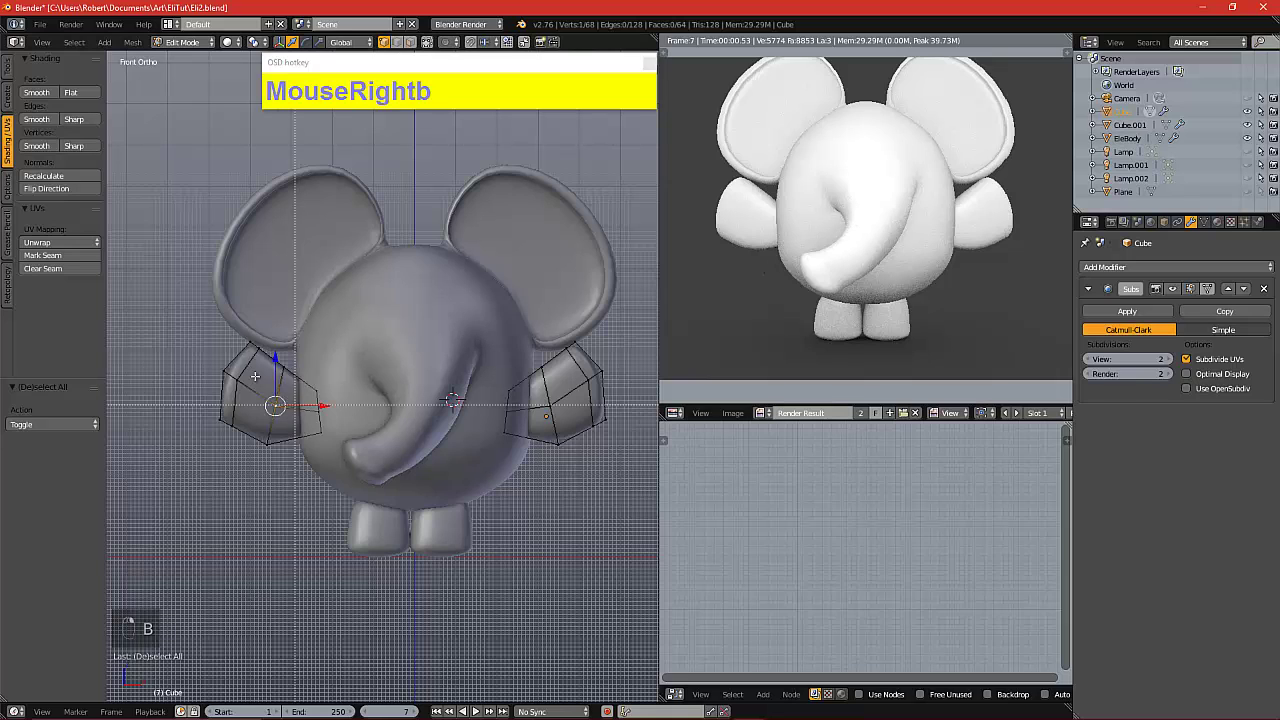
{"action": "left_click_drag", "start_coordinate": [208, 330], "coordinate": [349, 458]}
{"action": "left_click_drag", "start_coordinate": [317, 400], "coordinate": [322, 399]}
{"action": "key", "text": "a"}
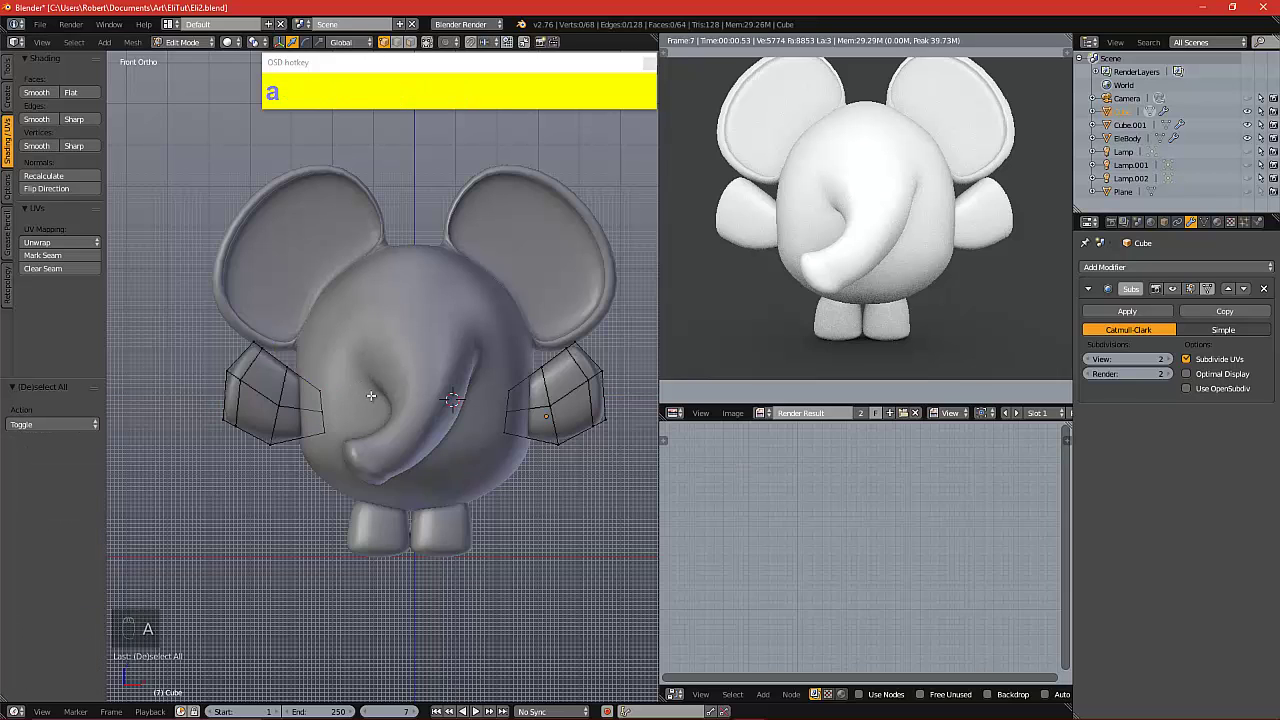
View the elephant through the camera and select all of its visible parts in Object Mode
{"action": "scroll", "coordinate": [371, 396], "scroll_direction": "down", "scroll_amount": 2}
{"action": "left_click_drag", "start_coordinate": [437, 379], "coordinate": [431, 427], "text": "alt+shift"}
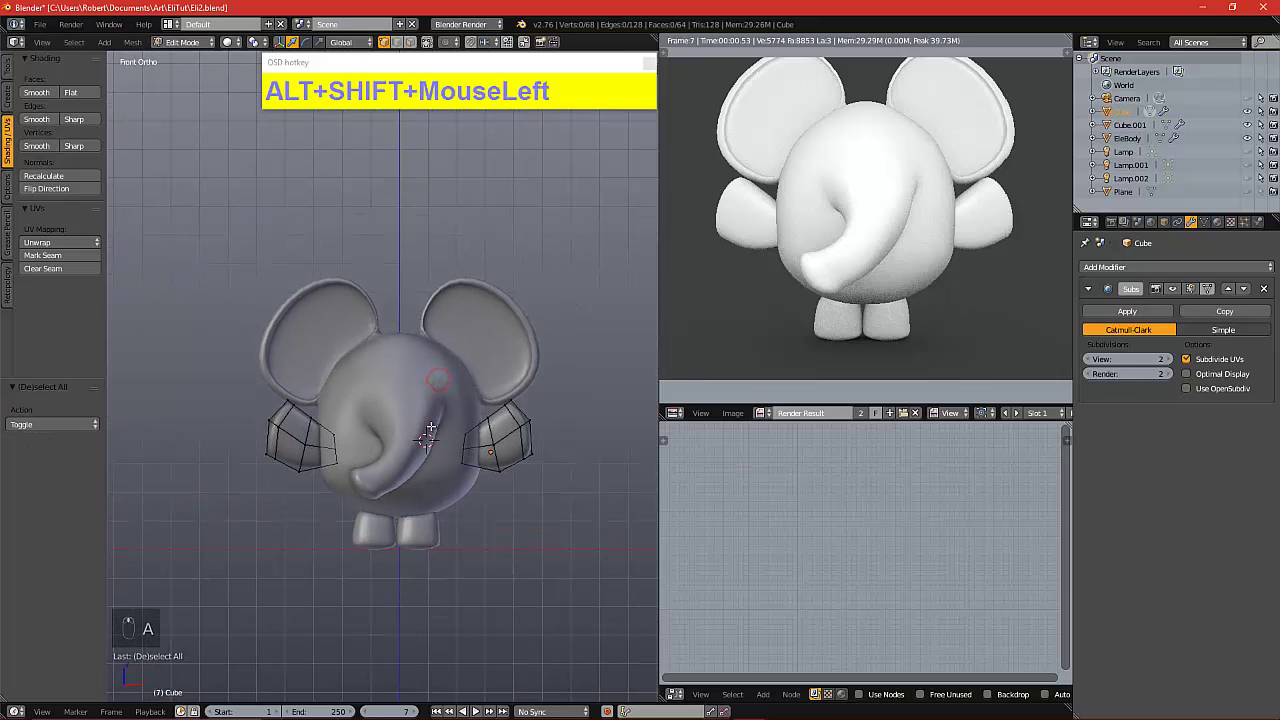
{"action": "key", "text": "KP_0"}
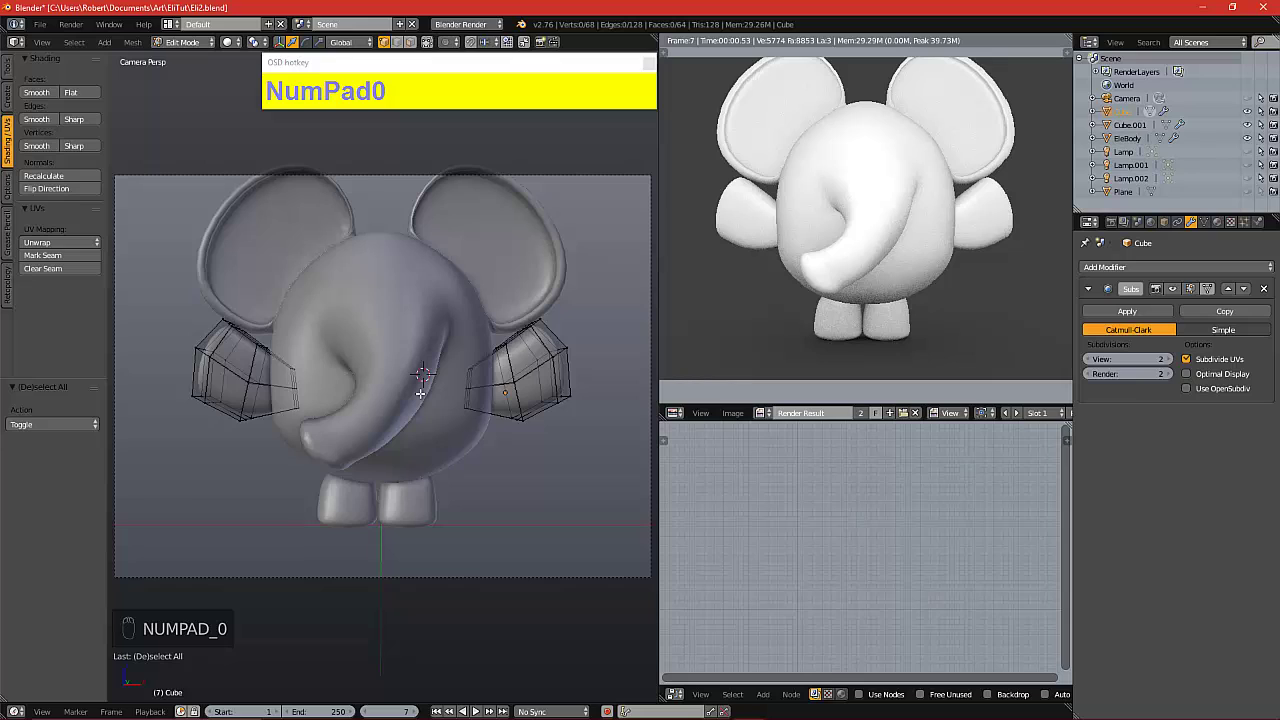
{"action": "key", "text": "a"}
{"action": "key", "text": "a"}
{"action": "key", "text": "a"}
{"action": "key", "text": "a"}
{"action": "key", "text": "Tab"}
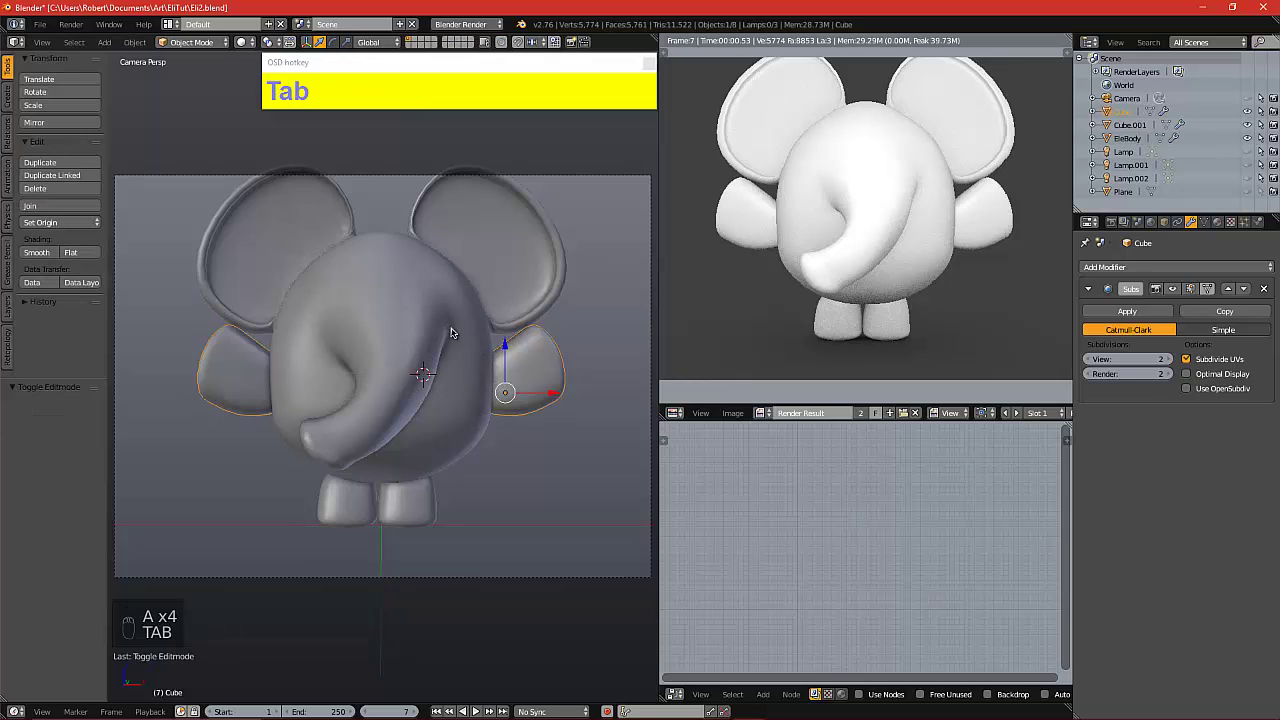
{"action": "key", "text": "a"}
{"action": "key", "text": "a"}
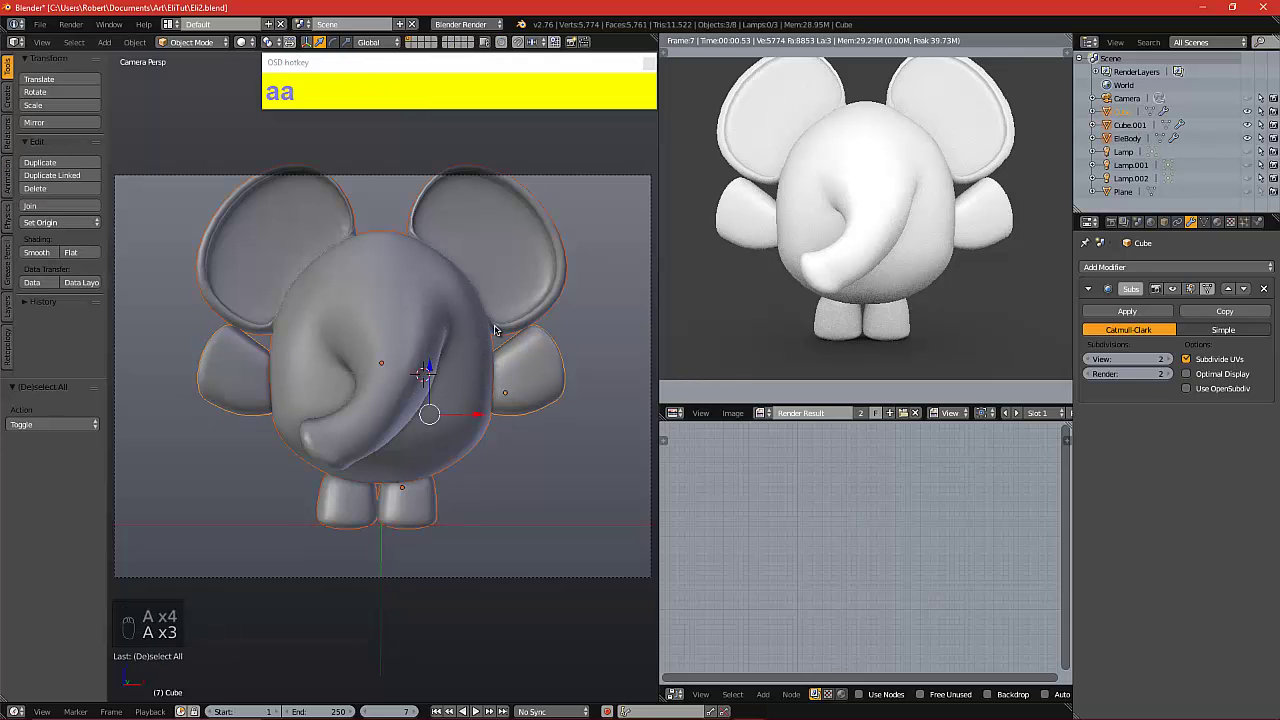
Scale all the selected elephant parts down slightly, lower them along Z within the camera frame, and render the scene
{"action": "key", "text": "s"}
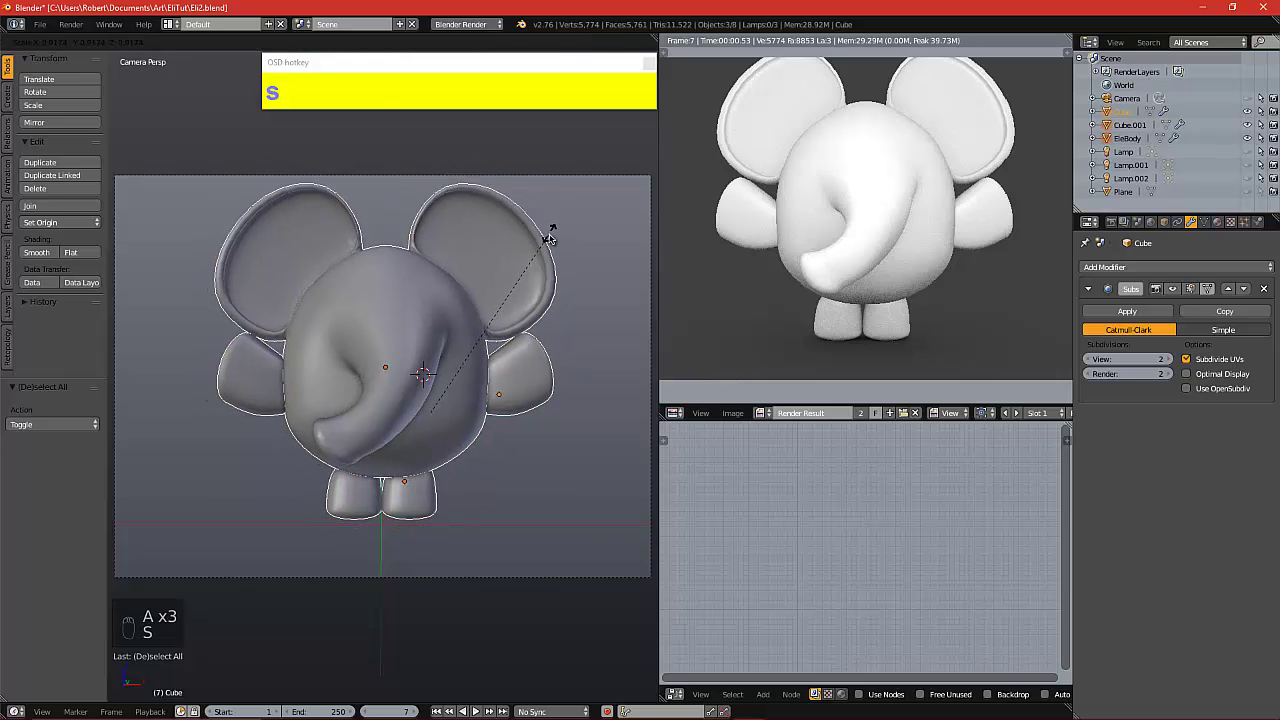
{"action": "left_click", "coordinate": [544, 238]}
{"action": "left_click_drag", "start_coordinate": [426, 378], "coordinate": [428, 392]}
{"action": "key", "text": "F12"}
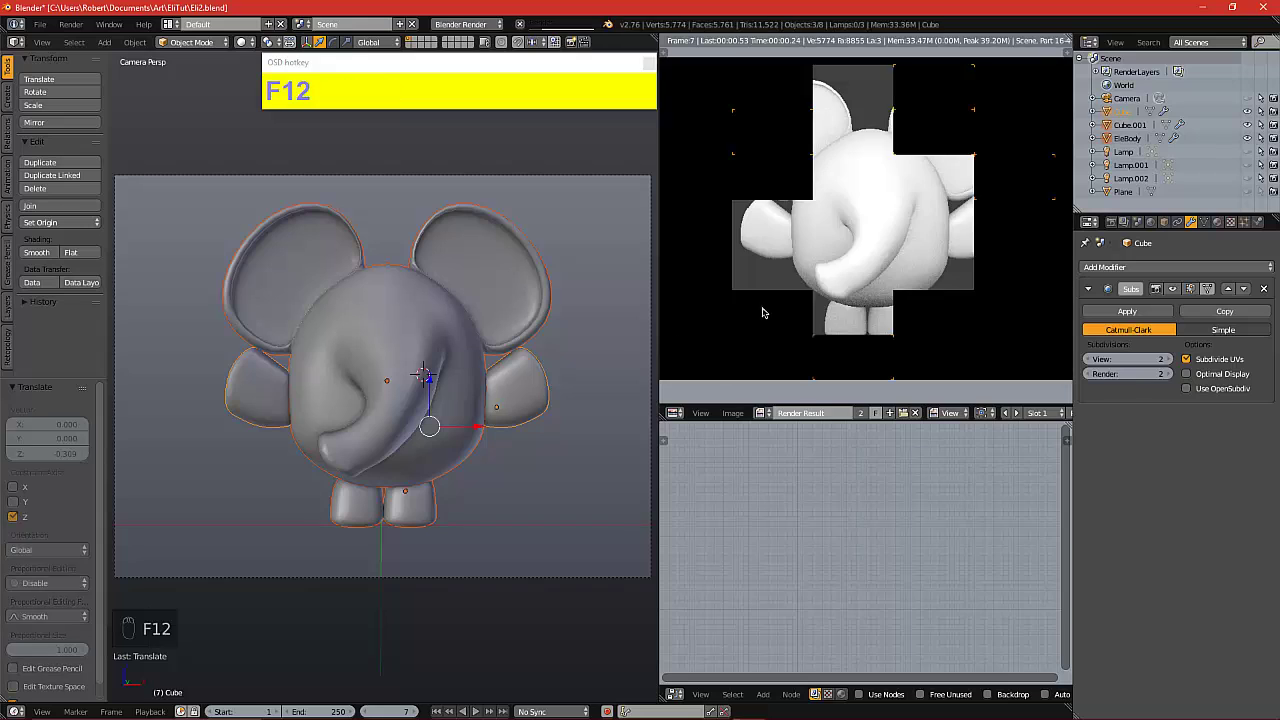
Select only the elephant body, scale it about 1.123 along Z and 1.075 along X, and render the result
{"action": "key", "text": "a"}
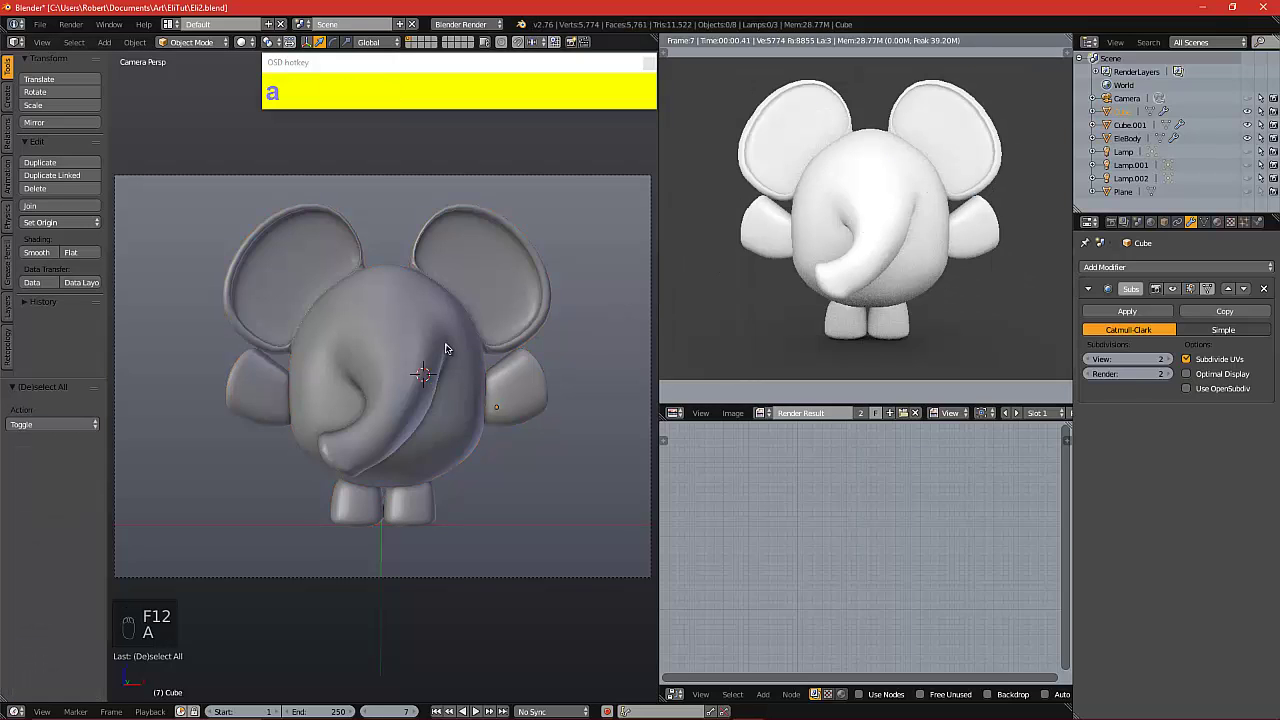
{"action": "right_click", "coordinate": [389, 352]}
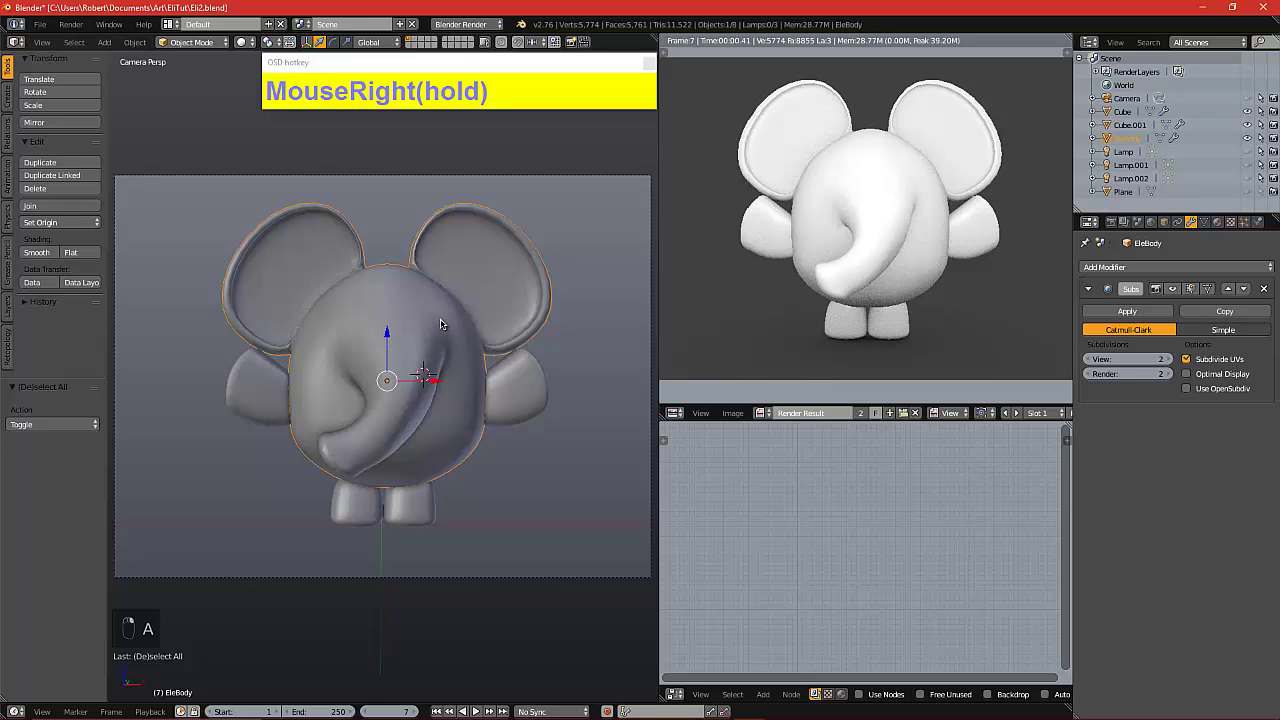
{"action": "key", "text": "s"}
{"action": "key", "text": "z"}
{"action": "left_click", "coordinate": [457, 274]}
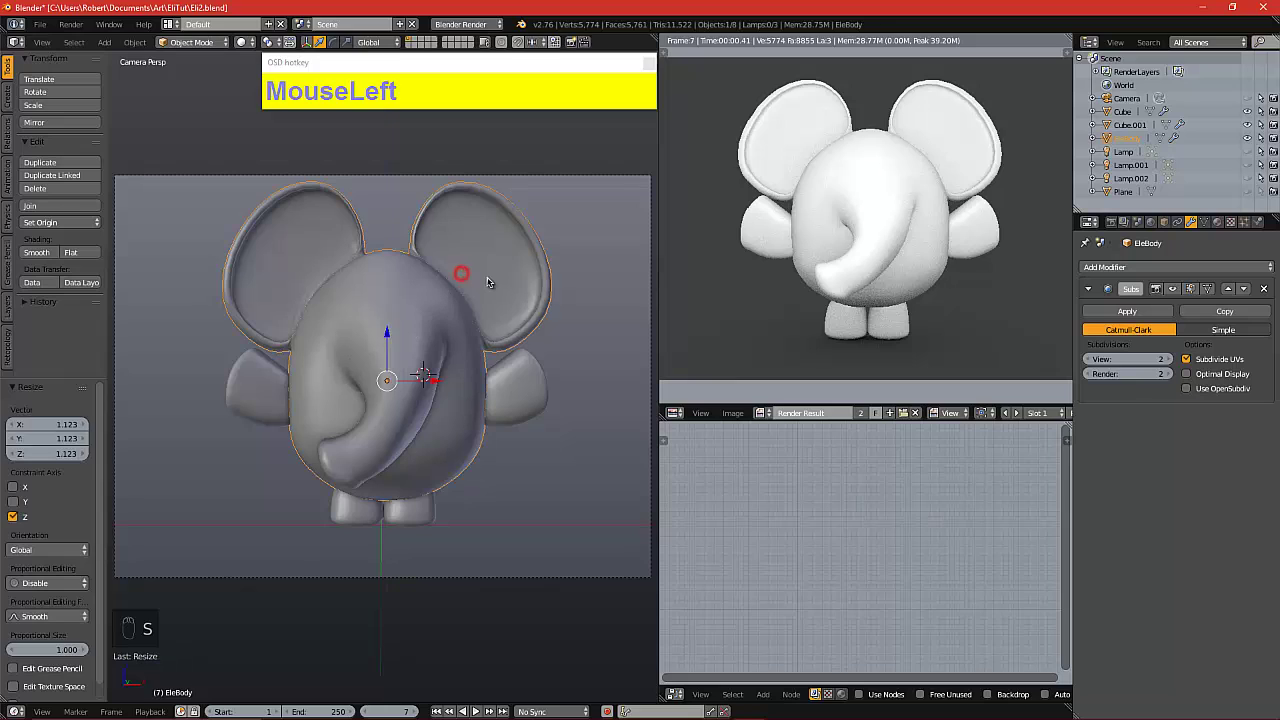
{"action": "key", "text": "s"}
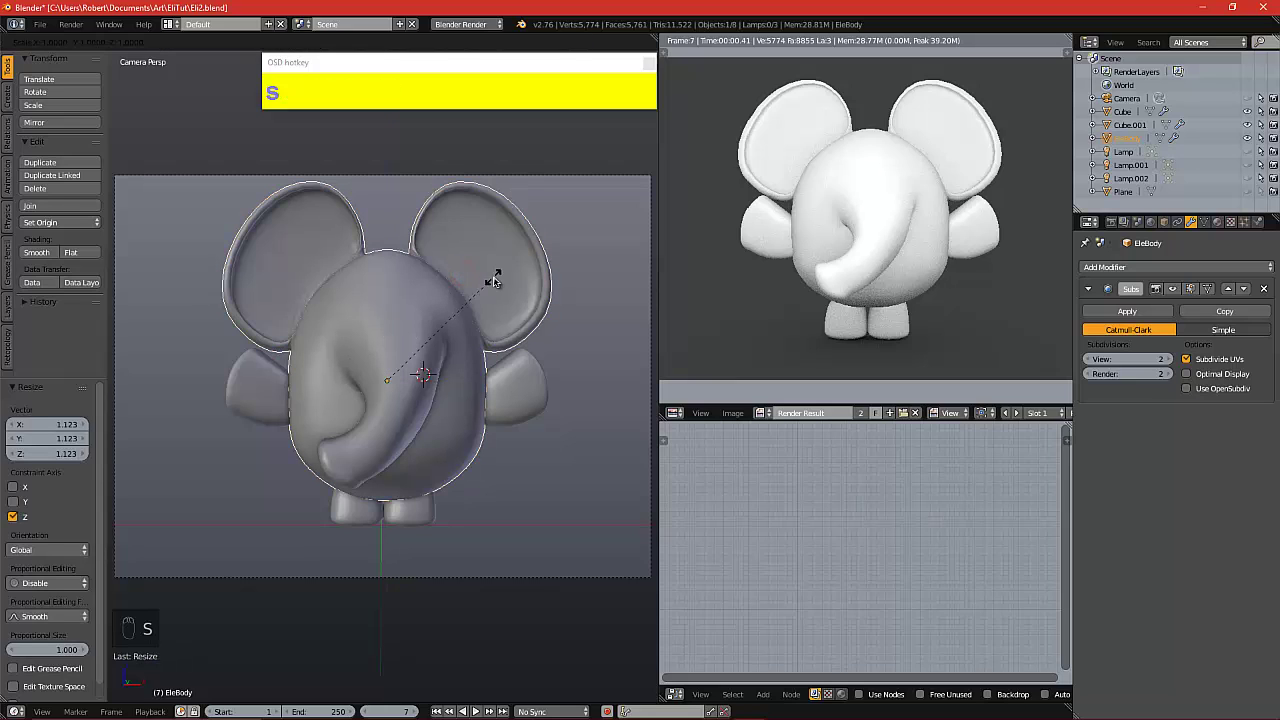
{"action": "key", "text": "x"}
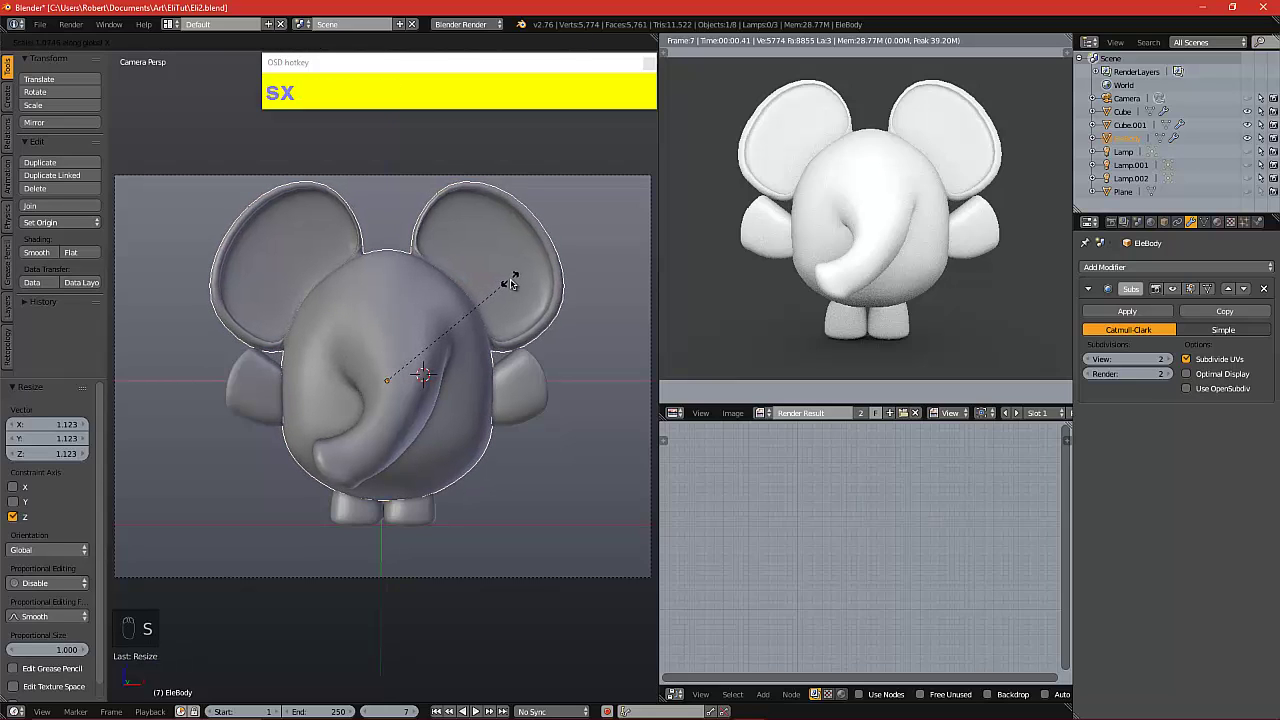
{"action": "left_click", "coordinate": [510, 284]}
{"action": "key", "text": "F12"}
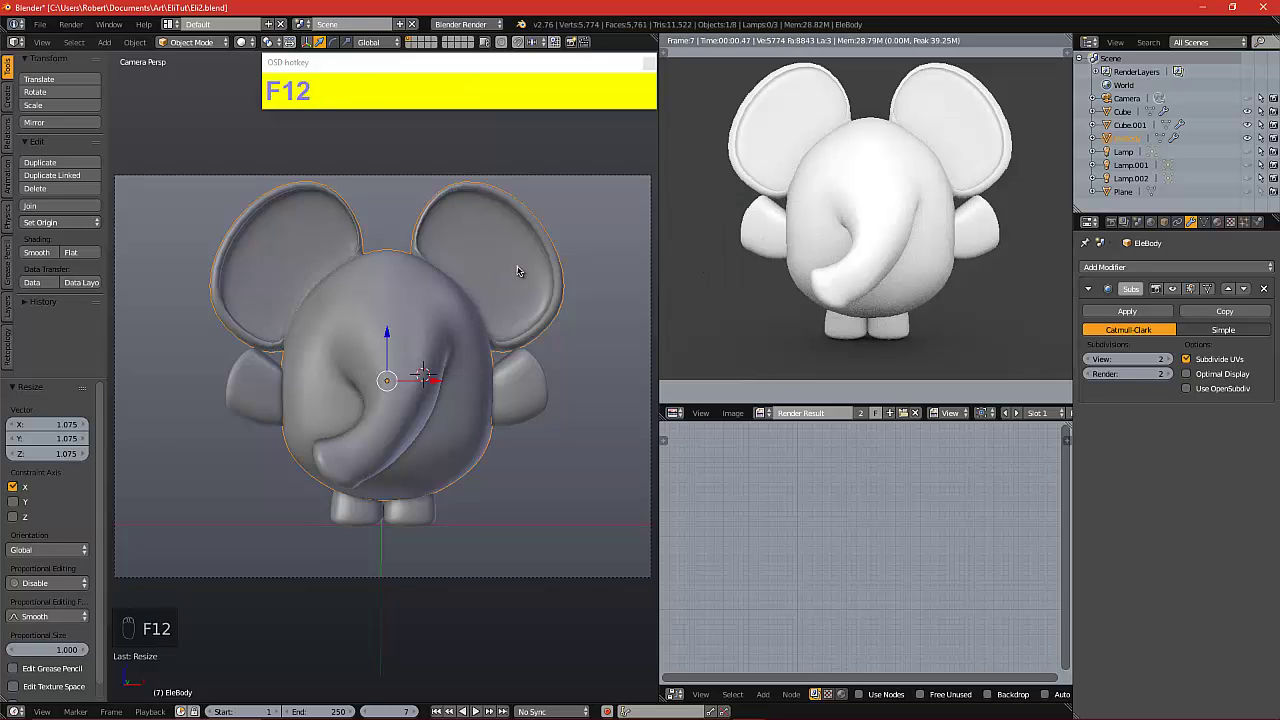
Scale the body about 1.048 along Z, raise it about 0.362 along Z, and render the scene
{"action": "key", "text": "s"}
{"action": "key", "text": "z"}
{"action": "left_click", "coordinate": [516, 254]}
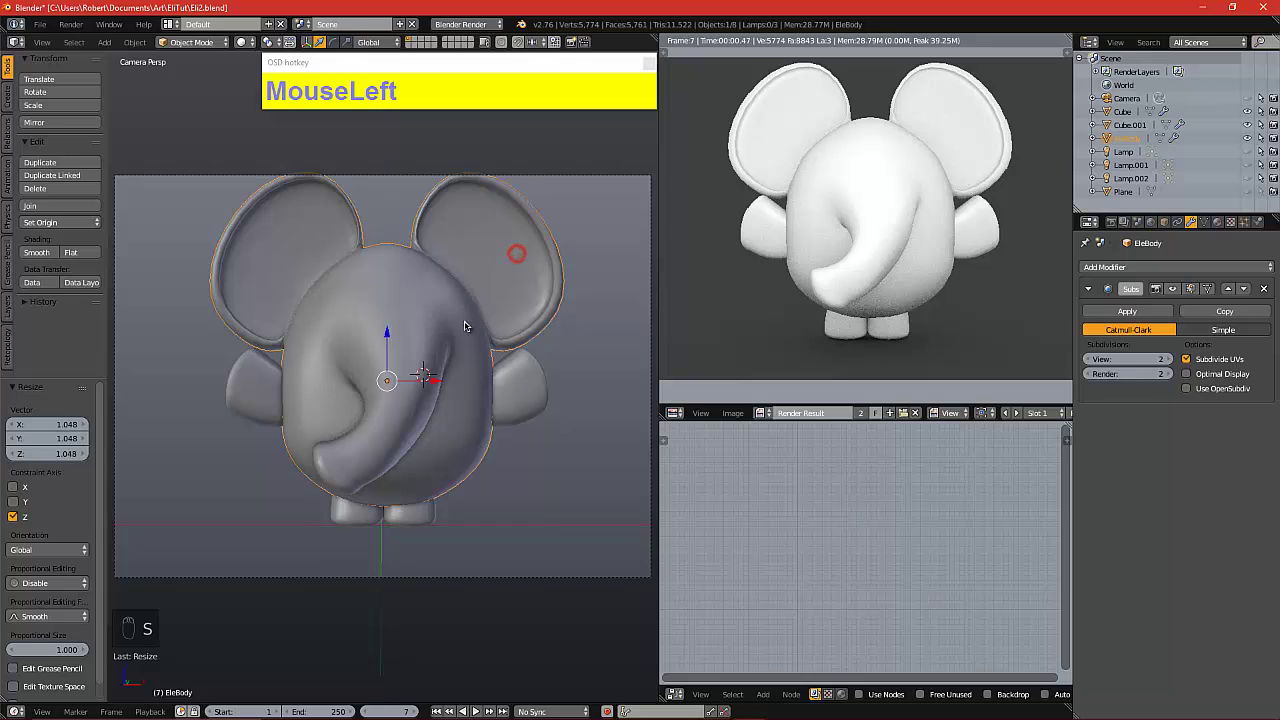
{"action": "left_click_drag", "start_coordinate": [381, 346], "coordinate": [387, 330]}
{"action": "key", "text": "F12"}
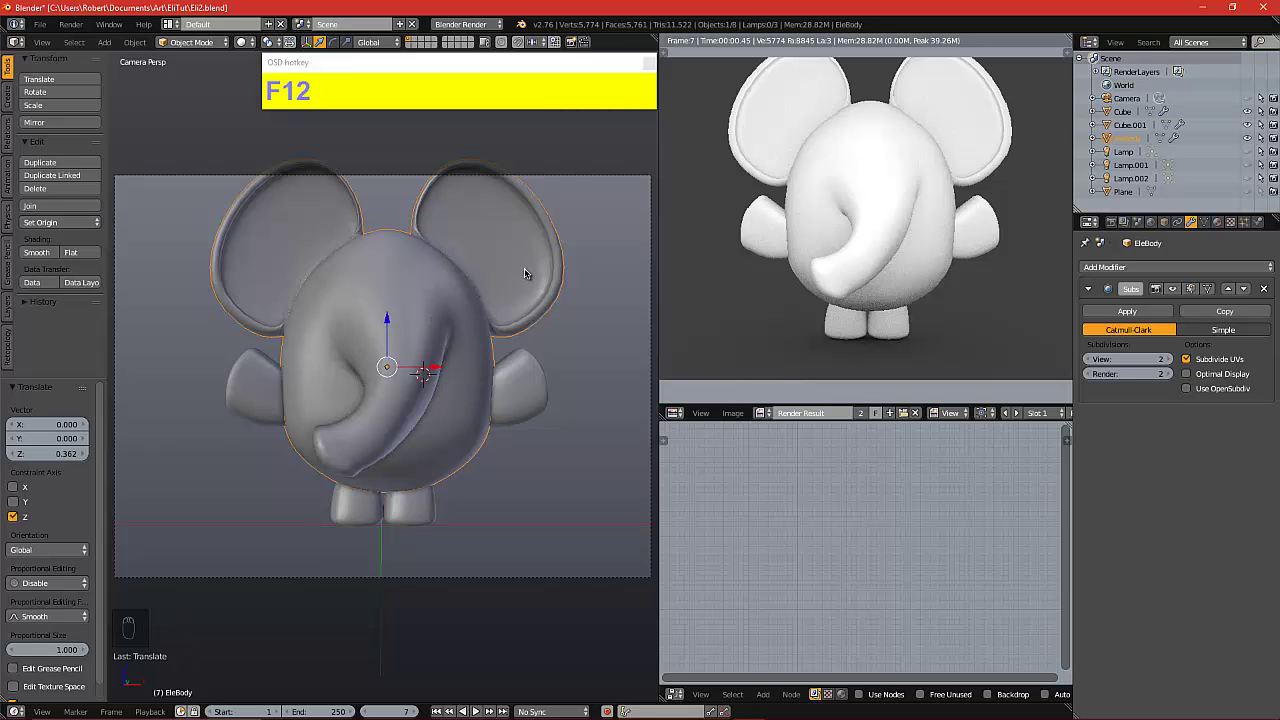
Select the elephant's body, arms and feet together, lower them slightly along Z, and clear the selection
{"action": "key", "text": "b"}
{"action": "left_click_drag", "start_coordinate": [221, 249], "coordinate": [544, 502]}
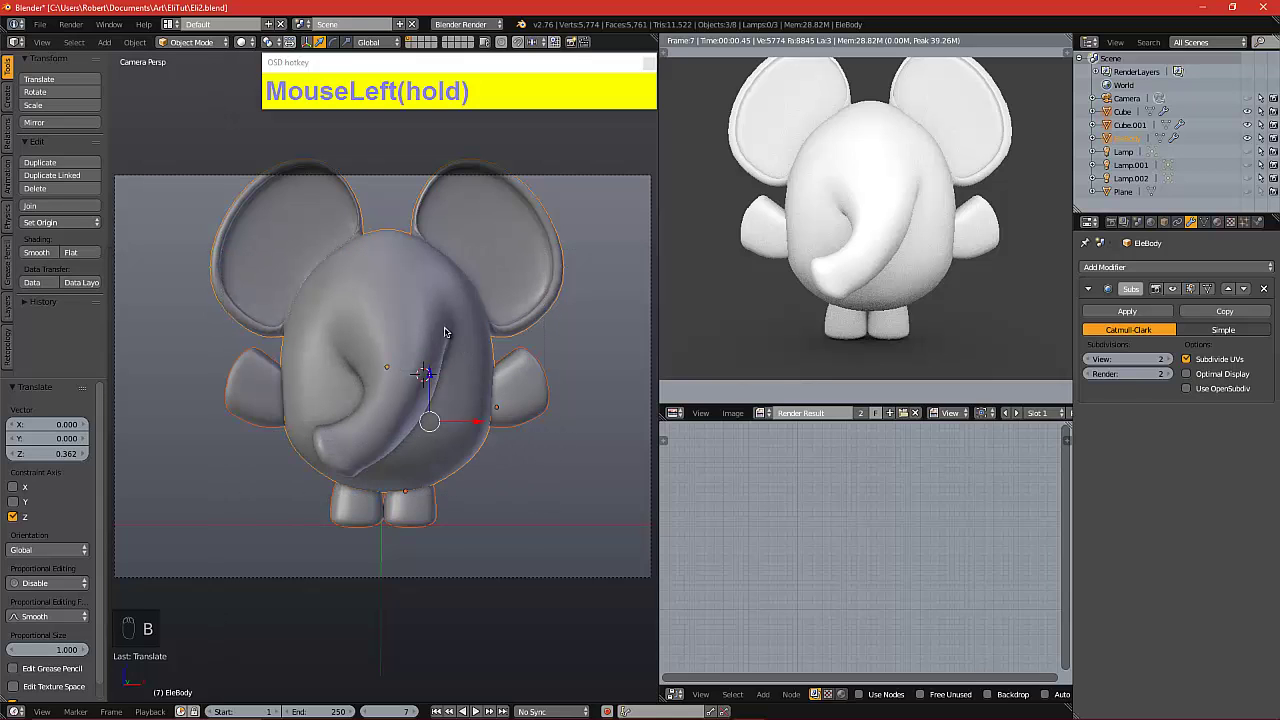
{"action": "left_click_drag", "start_coordinate": [431, 373], "coordinate": [575, 296]}
{"action": "key", "text": "s"}
{"action": "right_click", "coordinate": [583, 287]}
{"action": "key", "text": "a"}
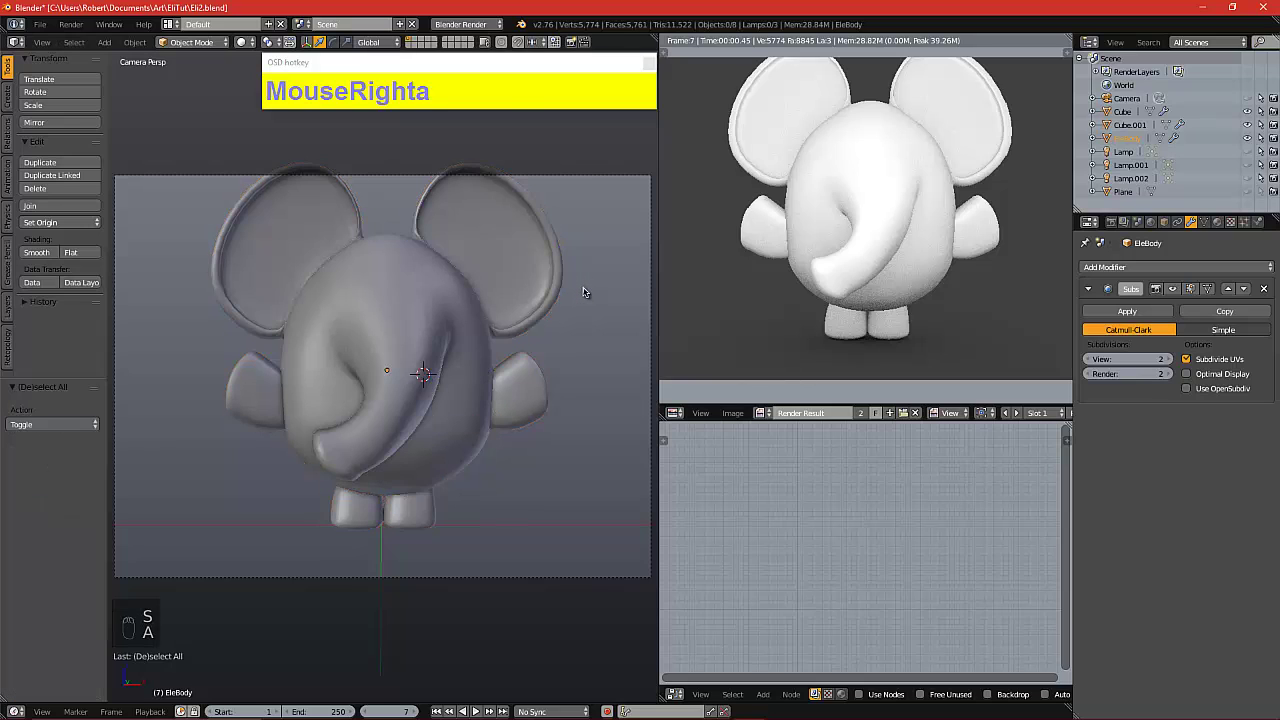
Unhide the camera, raise it about 0.666 along Z to frame the whole elephant, render, and hide the camera again
{"action": "scroll", "coordinate": [586, 289], "scroll_direction": "down", "scroll_amount": 1}
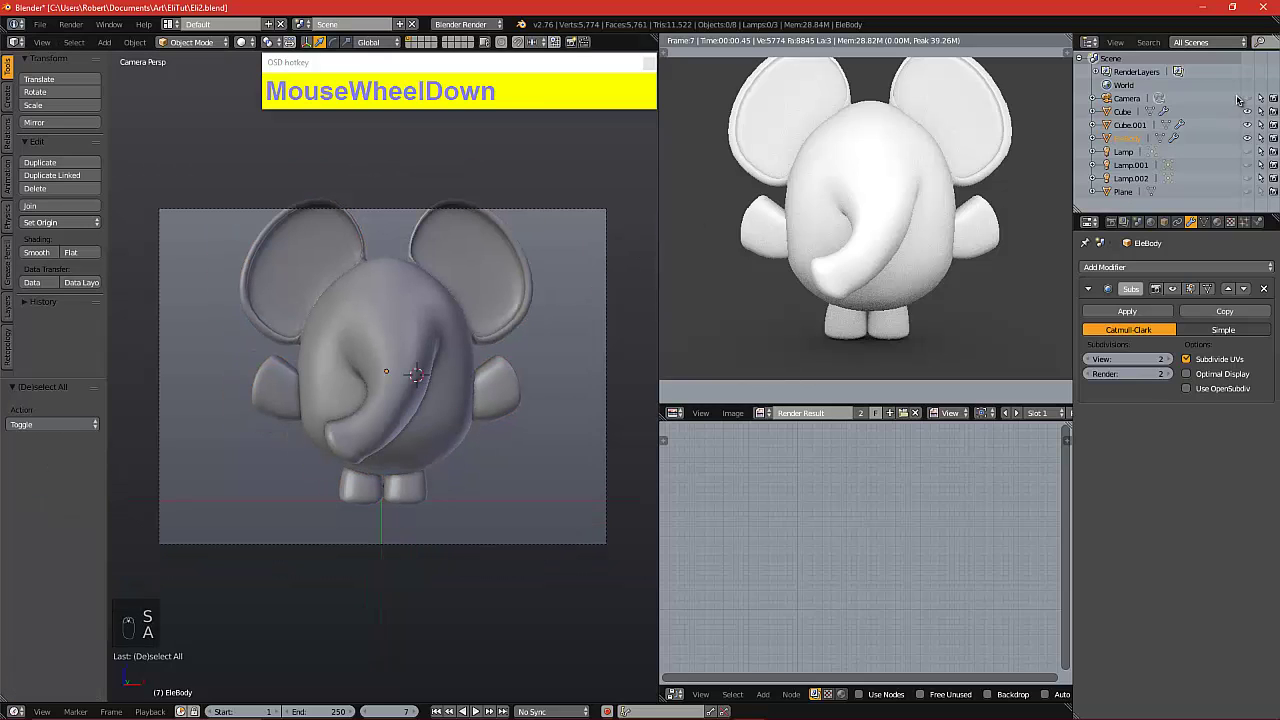
{"action": "left_click", "coordinate": [1246, 99]}
{"action": "right_click", "coordinate": [543, 221]}
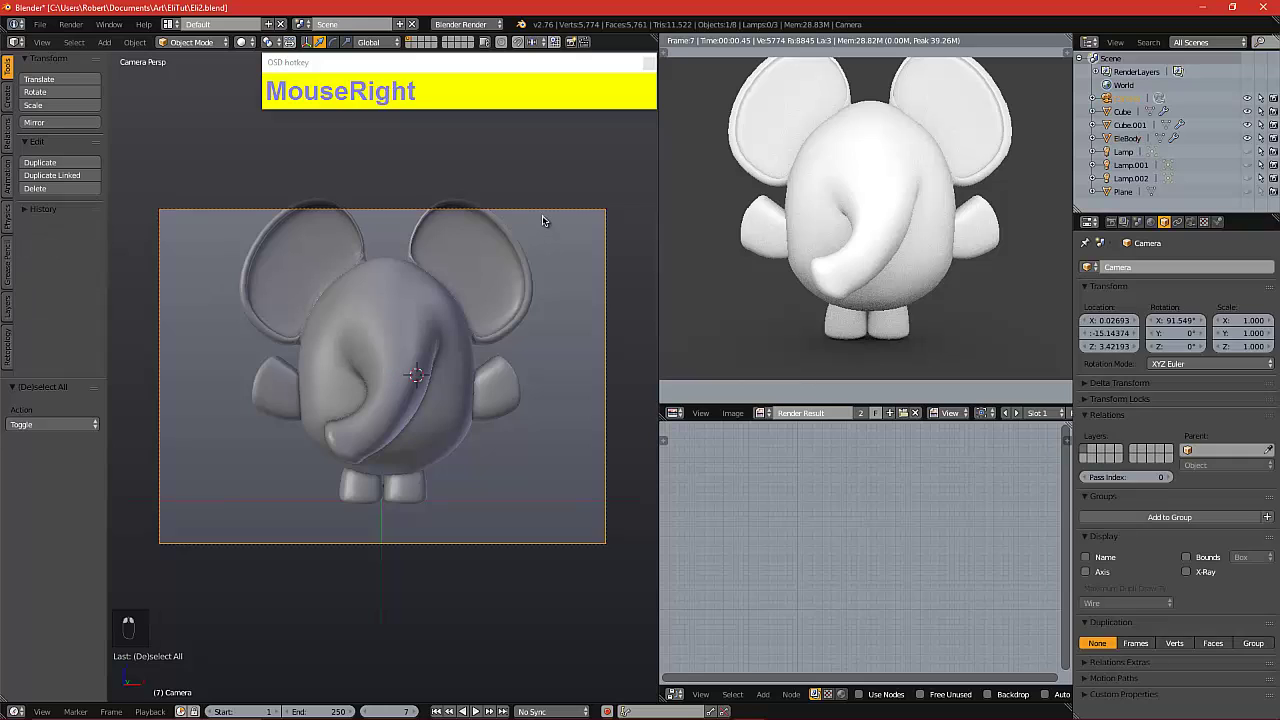
{"action": "key", "text": "g"}
{"action": "key", "text": "z"}
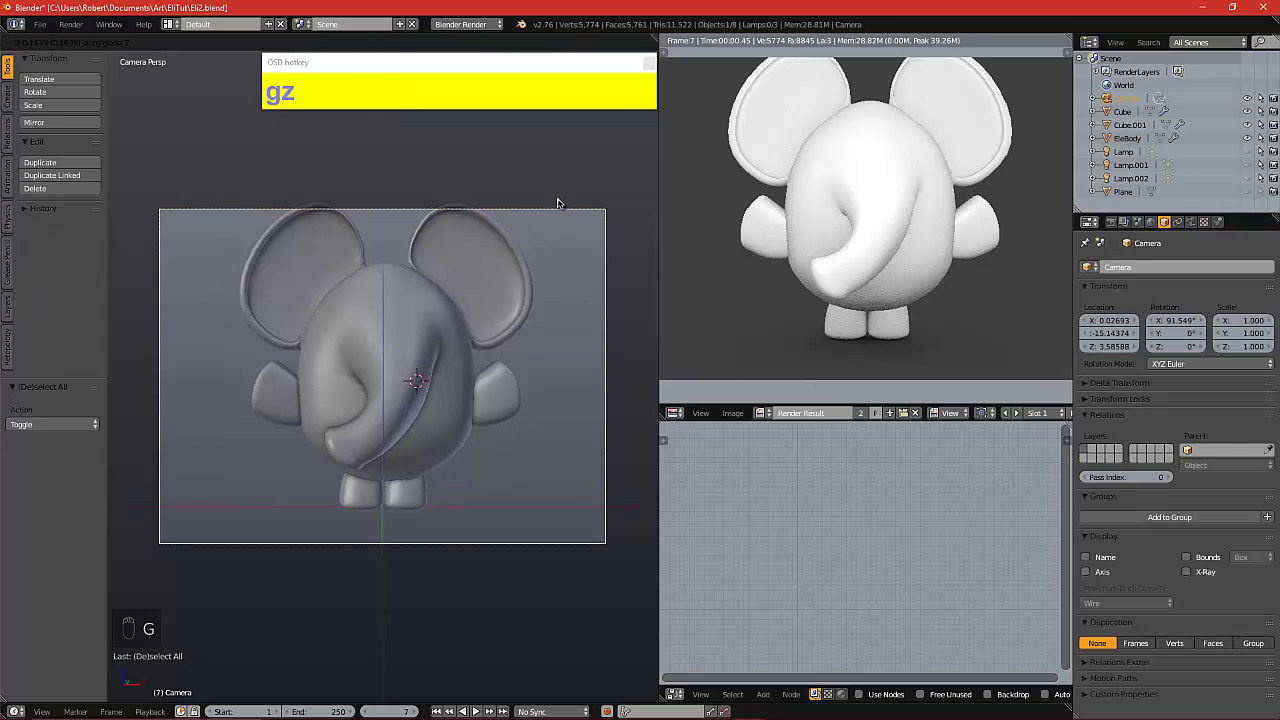
{"action": "left_click", "coordinate": [559, 166]}
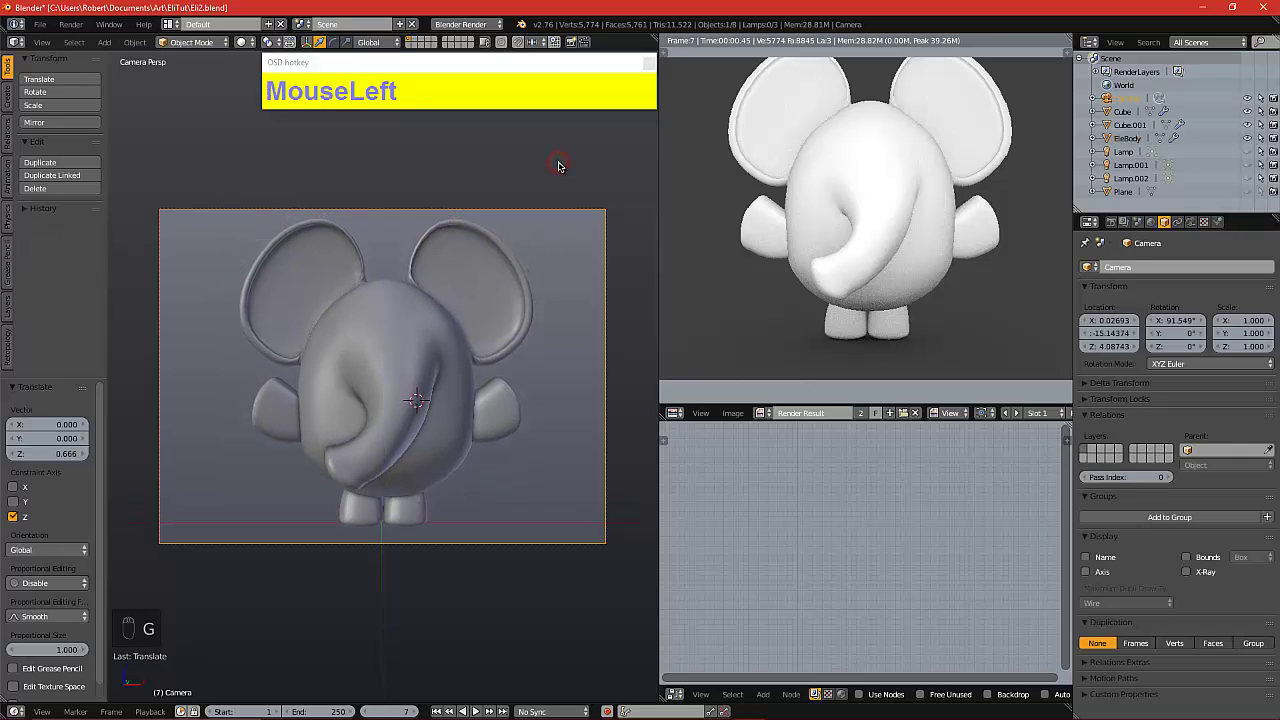
{"action": "key", "text": "F12"}
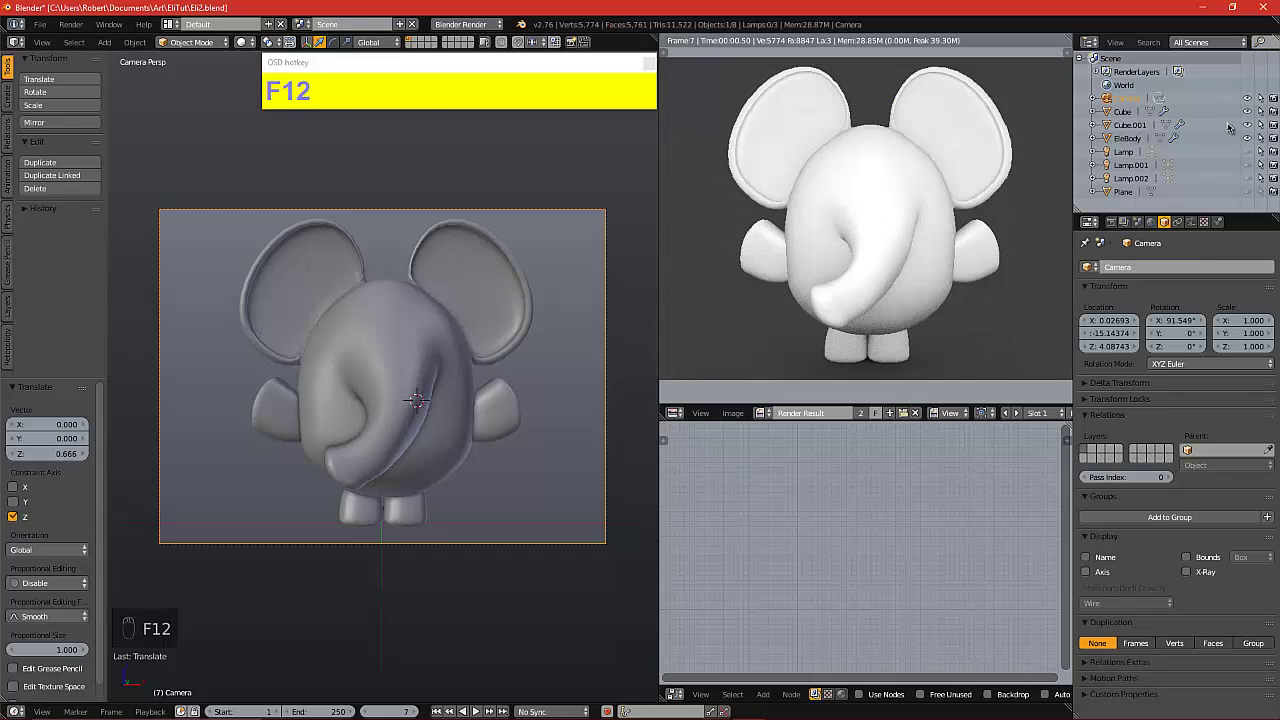
{"action": "left_click", "coordinate": [1247, 99]}
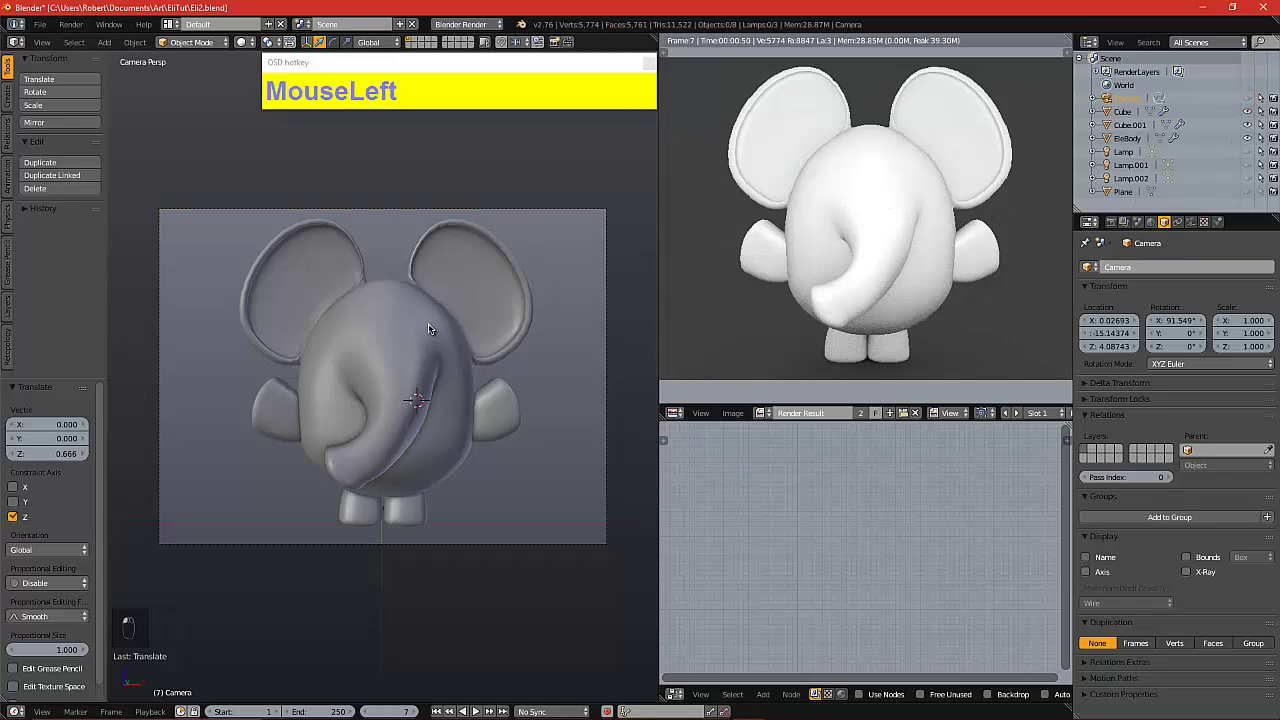
In front view, edit the body mesh and pull the lower side vertices on the +X side slightly outward along X
{"action": "left_click_drag", "start_coordinate": [428, 328], "coordinate": [410, 345], "text": "alt+shift"}
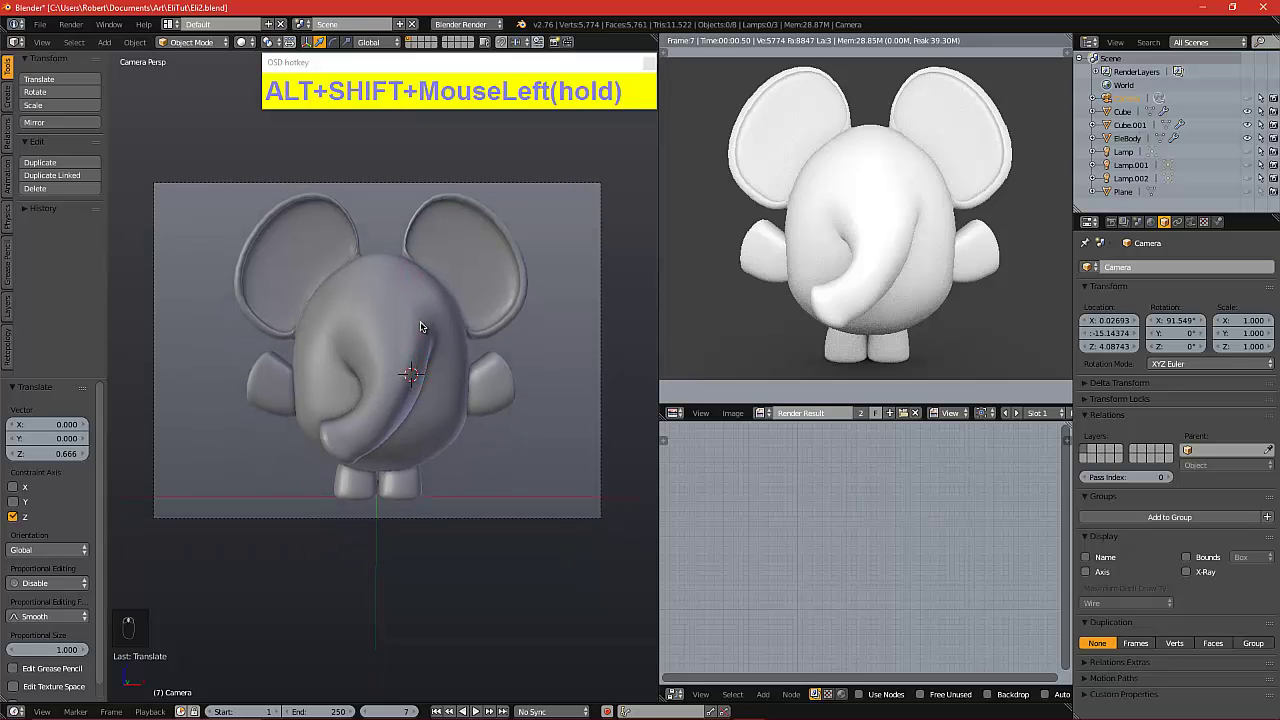
{"action": "key", "text": "KP_1"}
{"action": "scroll", "coordinate": [401, 303], "scroll_direction": "up", "scroll_amount": 2}
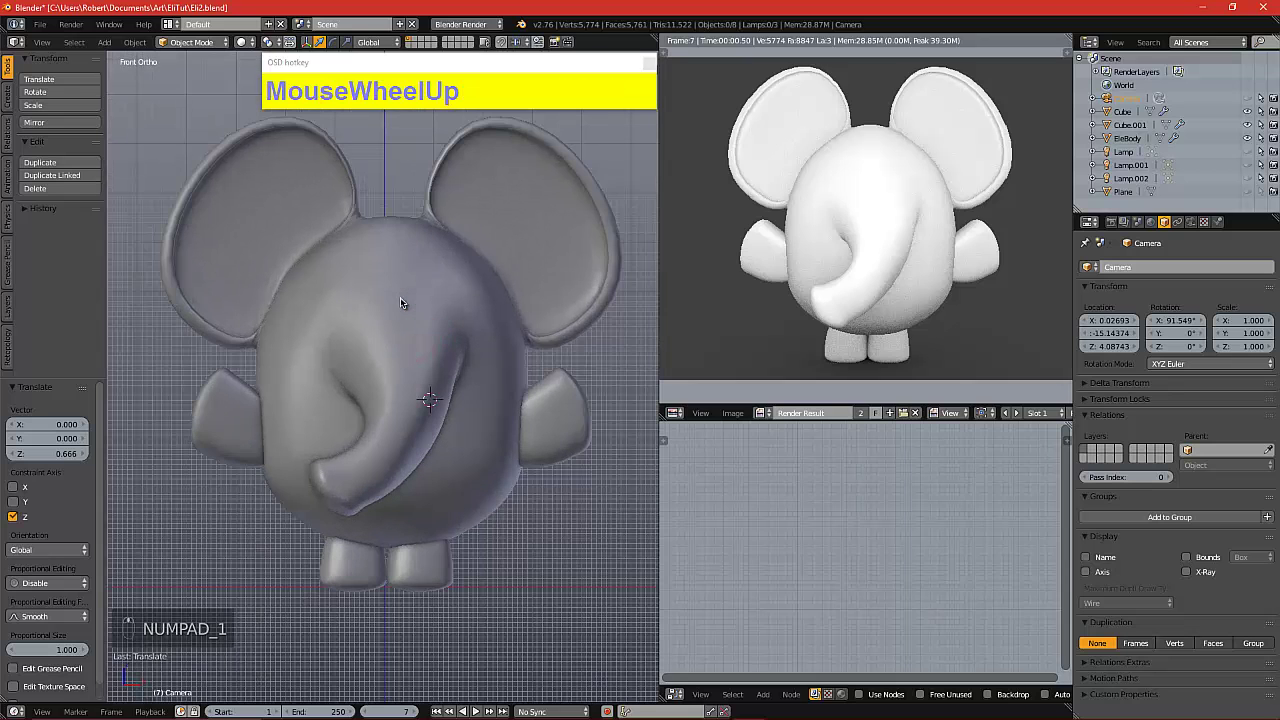
{"action": "right_click", "coordinate": [489, 467]}
{"action": "key", "text": "Tab"}
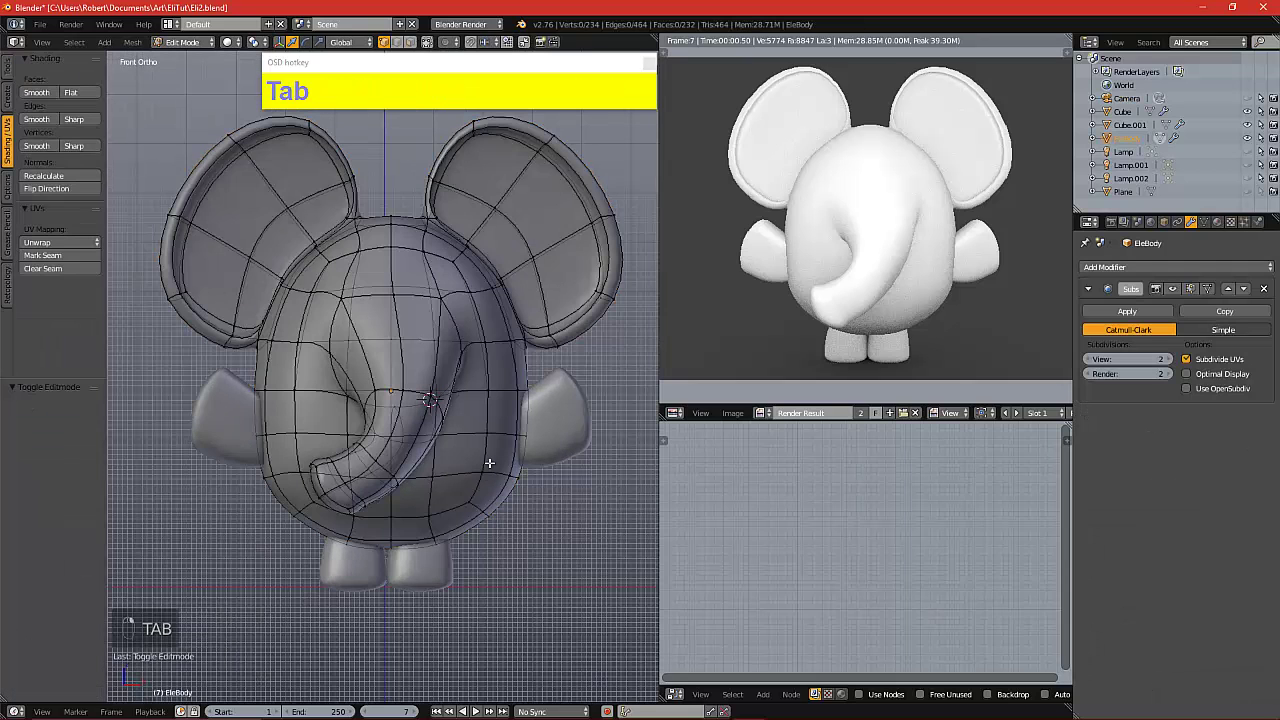
{"action": "left_click_drag", "start_coordinate": [495, 468], "coordinate": [483, 444], "text": "alt+shift"}
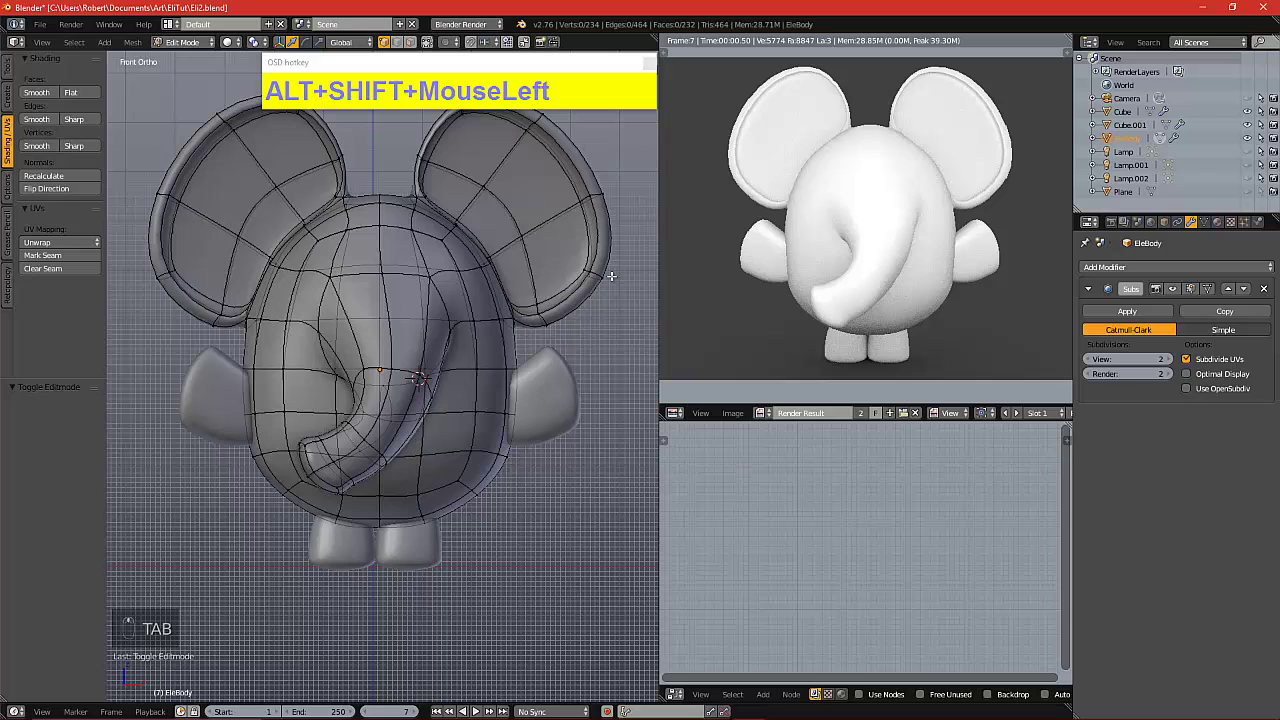
{"action": "key", "text": "b"}
{"action": "left_click_drag", "start_coordinate": [450, 403], "coordinate": [540, 504]}
{"action": "left_click_drag", "start_coordinate": [531, 457], "coordinate": [543, 458]}
{"action": "key", "text": "a"}
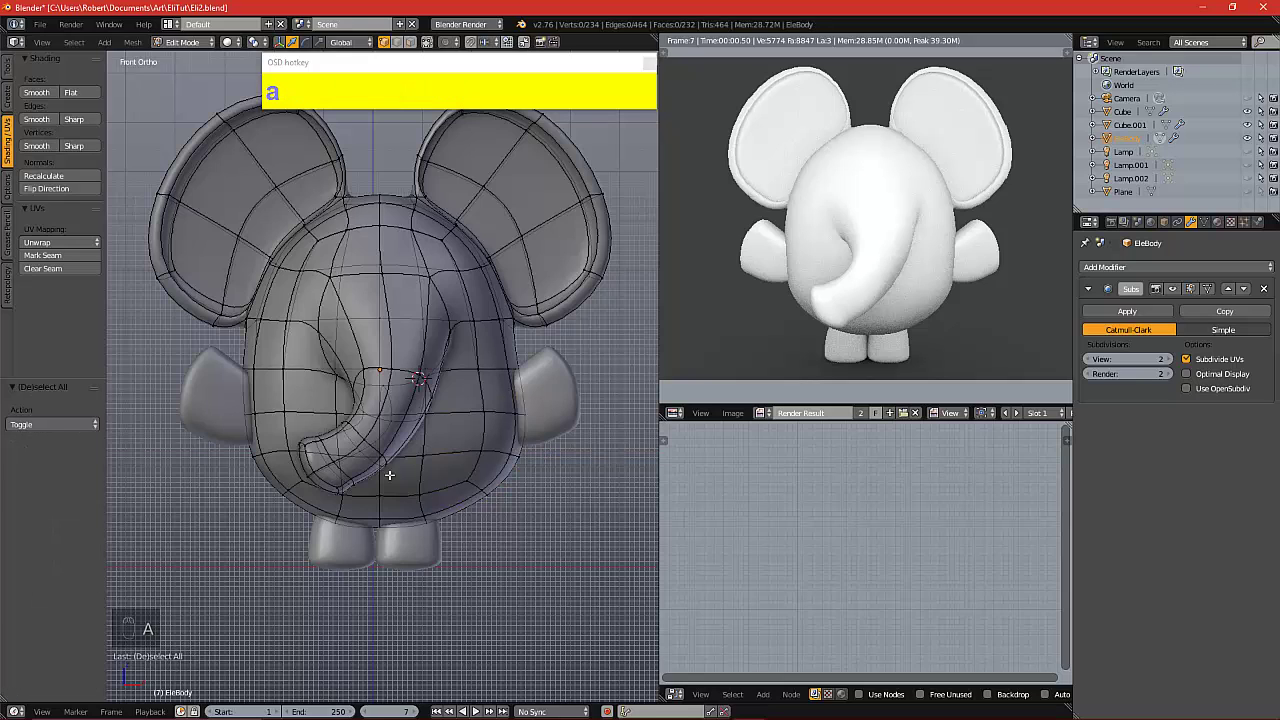
Select the matching lower side vertices on the body's -X side and pull them slightly outward along X
{"action": "key", "text": "b"}
{"action": "left_click_drag", "start_coordinate": [238, 432], "coordinate": [285, 483]}
{"action": "key", "text": "b"}
{"action": "left_click_drag", "start_coordinate": [212, 414], "coordinate": [293, 488]}
{"action": "key", "text": "b"}
{"action": "key", "text": "c"}
{"action": "left_click", "coordinate": [285, 492]}
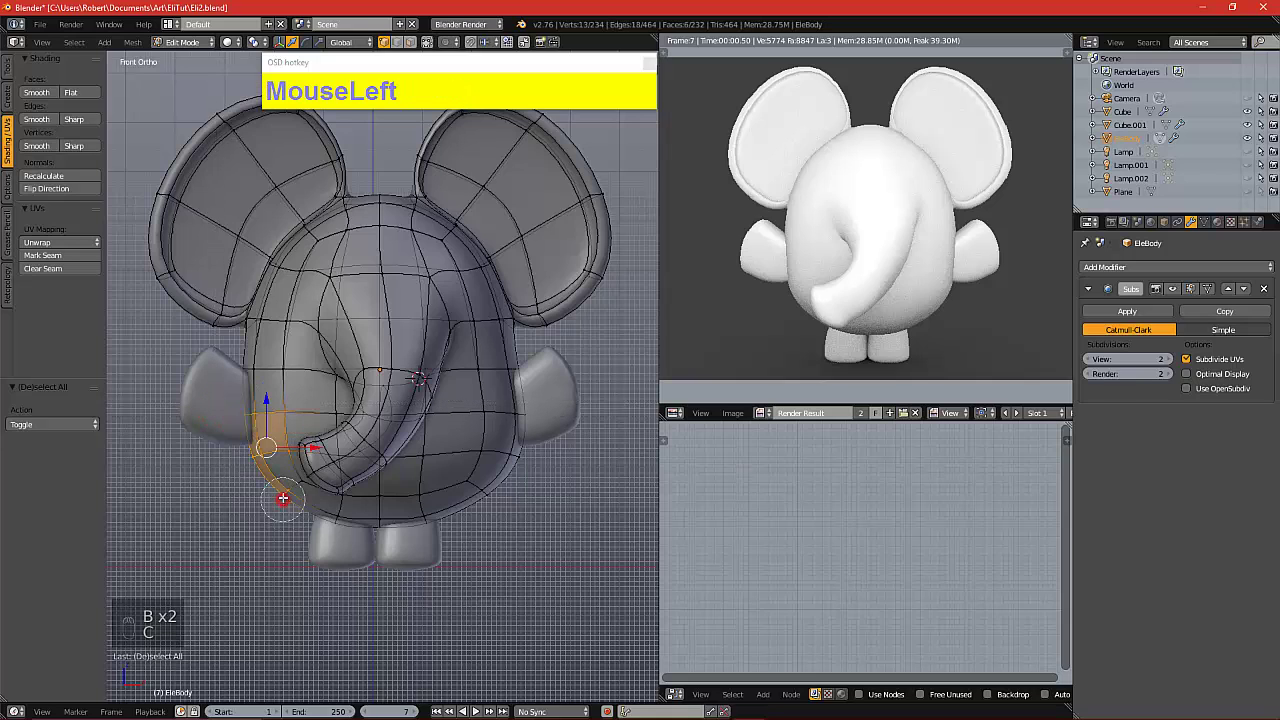
{"action": "left_click", "coordinate": [285, 491]}
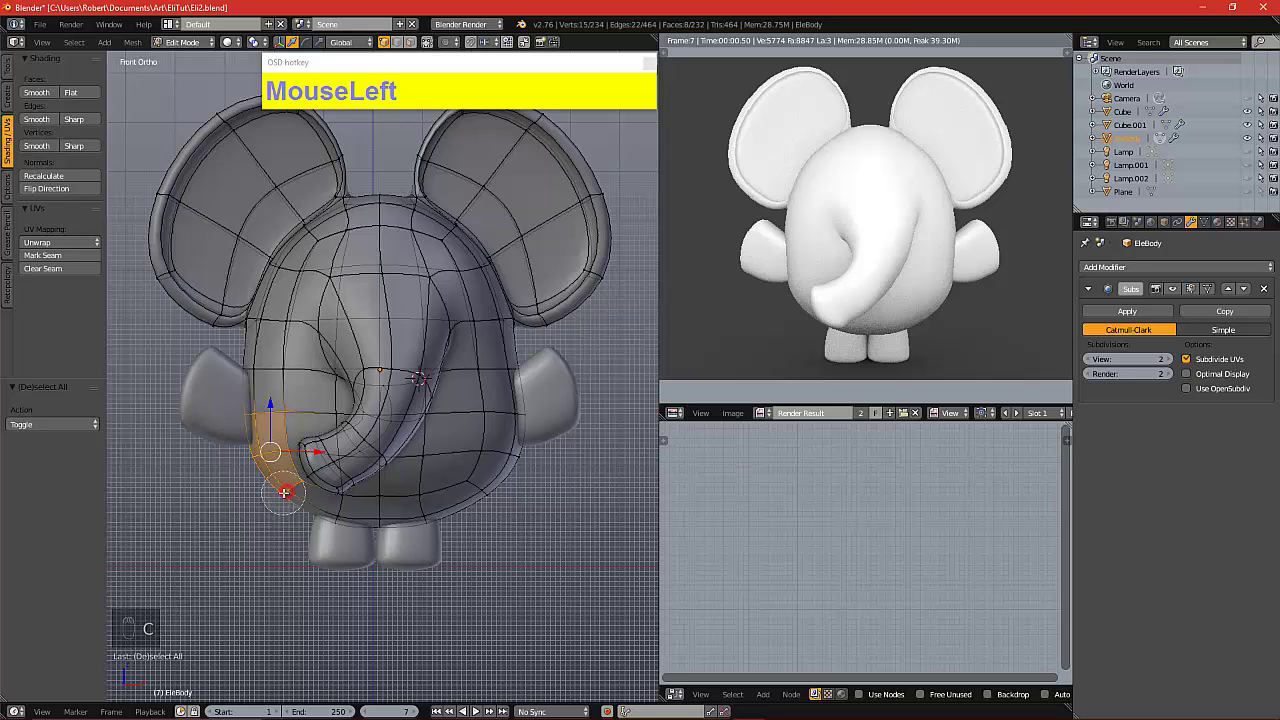
{"action": "right_click", "coordinate": [286, 490]}
{"action": "left_click_drag", "start_coordinate": [313, 450], "coordinate": [307, 450]}
{"action": "key", "text": "a"}
Select the mid-height vertices on both sides of the body, scale them about 1.037 along X, and render the scene
{"action": "key", "text": "b"}
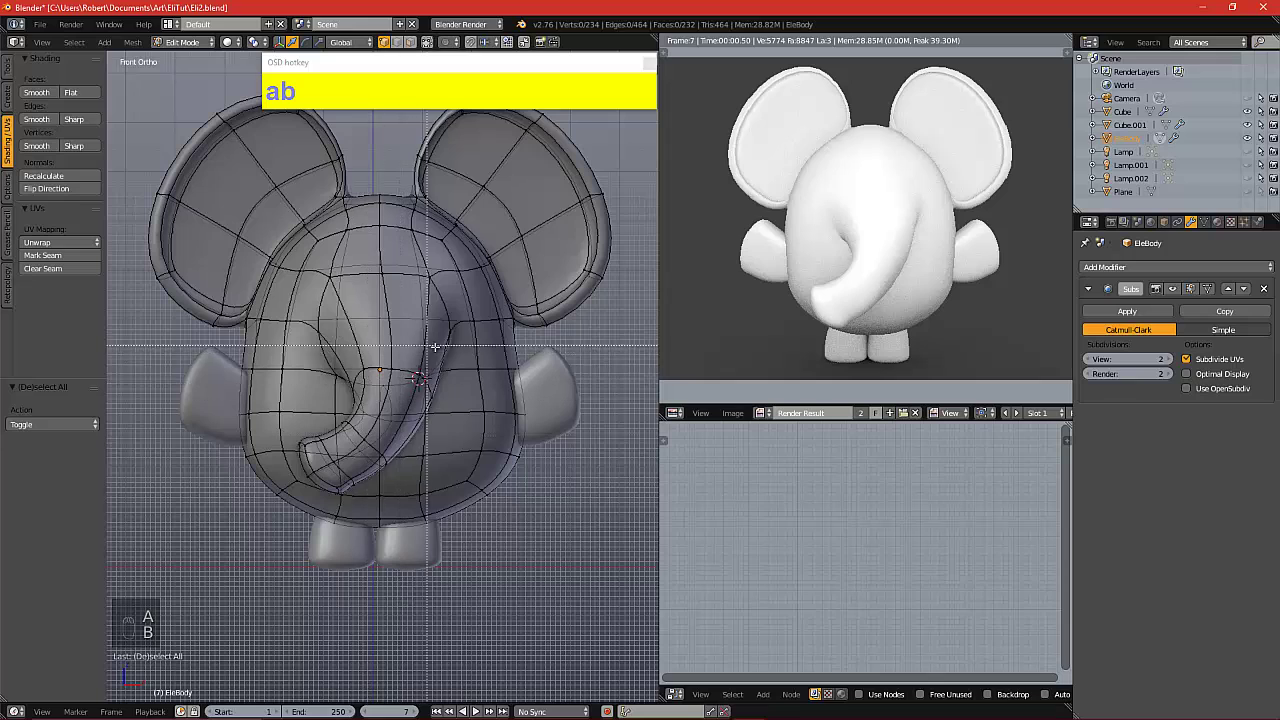
{"action": "left_click_drag", "start_coordinate": [468, 352], "coordinate": [543, 386]}
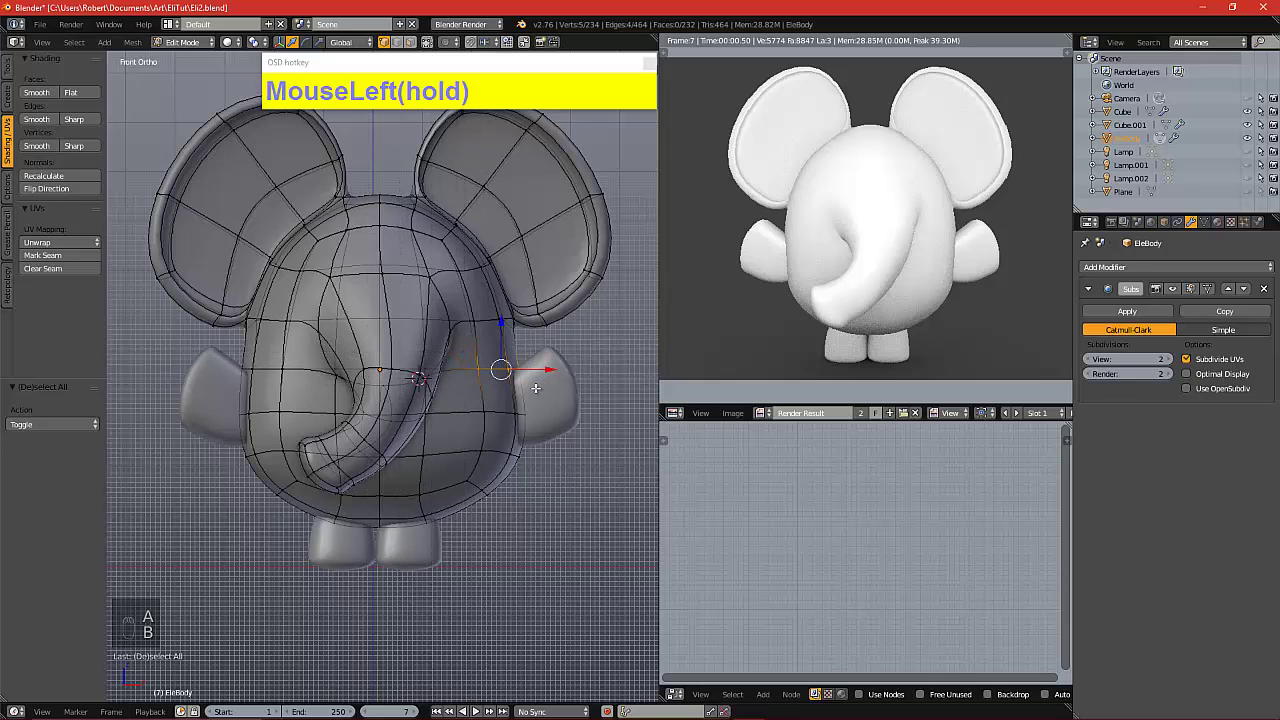
{"action": "key", "text": "b"}
{"action": "left_click_drag", "start_coordinate": [236, 355], "coordinate": [315, 388]}
{"action": "key", "text": "s"}
{"action": "key", "text": "x"}
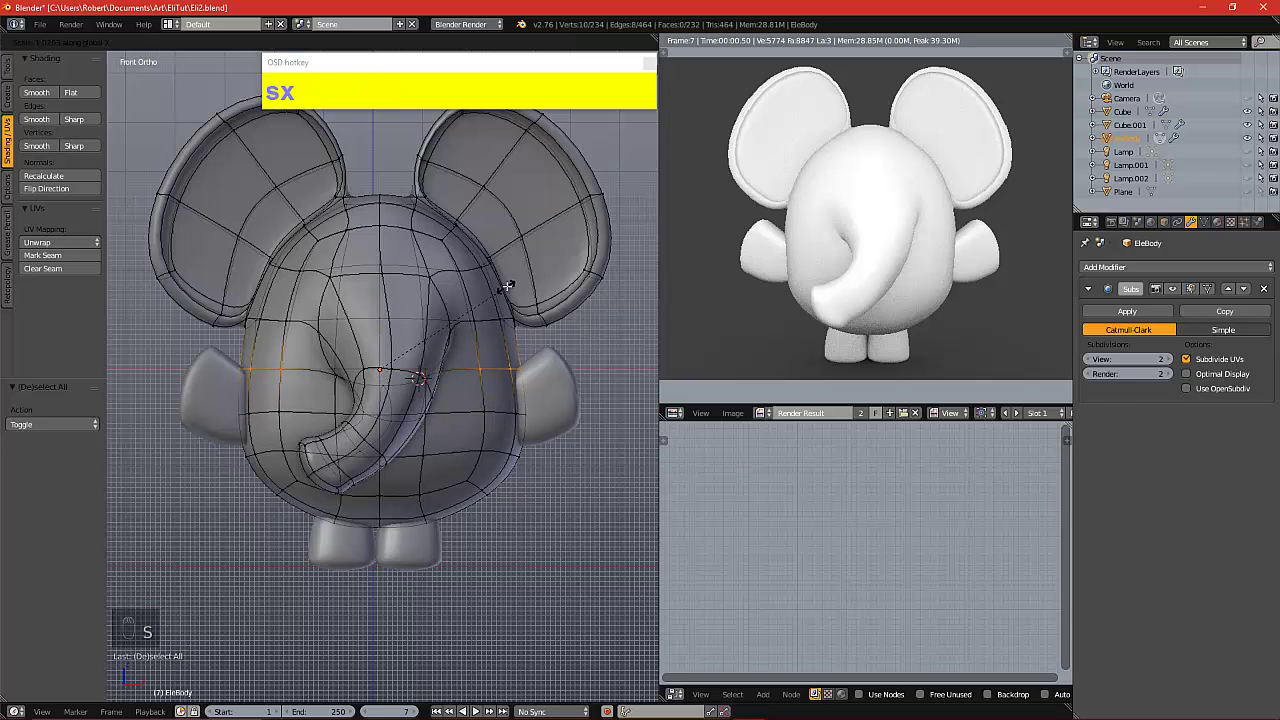
{"action": "left_click", "coordinate": [507, 287]}
{"action": "key", "text": "F12"}
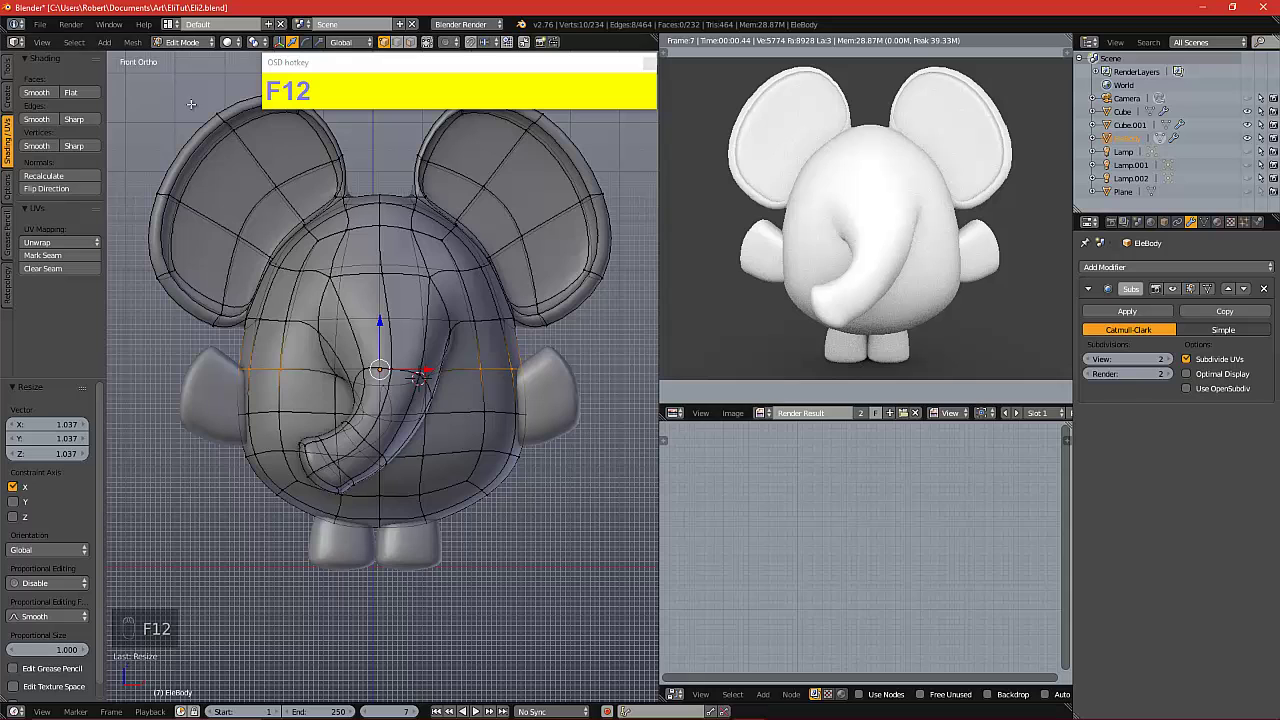
Save the current blend file and clear the vertex selection on the body
{"action": "left_click", "coordinate": [40, 24]}
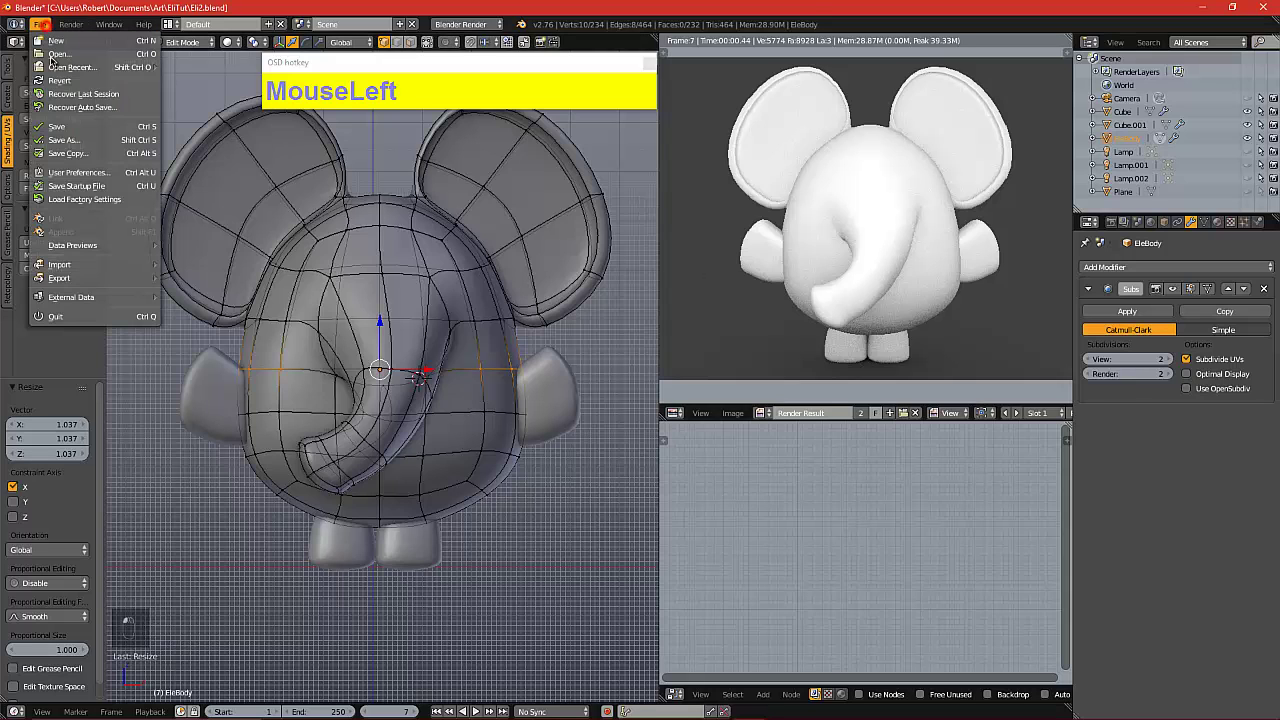
{"action": "left_click", "coordinate": [57, 127]}
{"action": "scroll", "coordinate": [372, 262], "scroll_direction": "down", "scroll_amount": 2}
{"action": "key", "text": "a"}
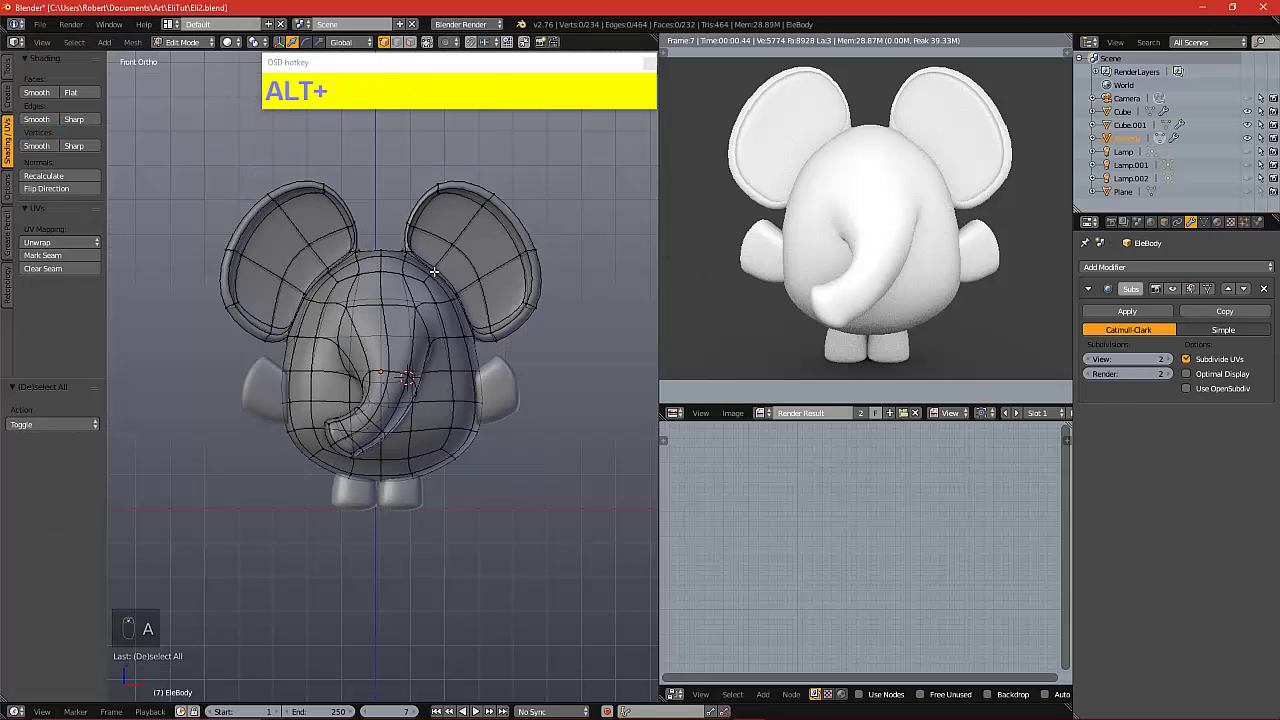
Return to Object Mode, deselect all objects, and place the 3D cursor in the empty space beside the elephant's +X arm
{"action": "left_click_drag", "start_coordinate": [434, 270], "coordinate": [432, 347], "text": "alt+shift"}
{"action": "left_click", "coordinate": [430, 324]}
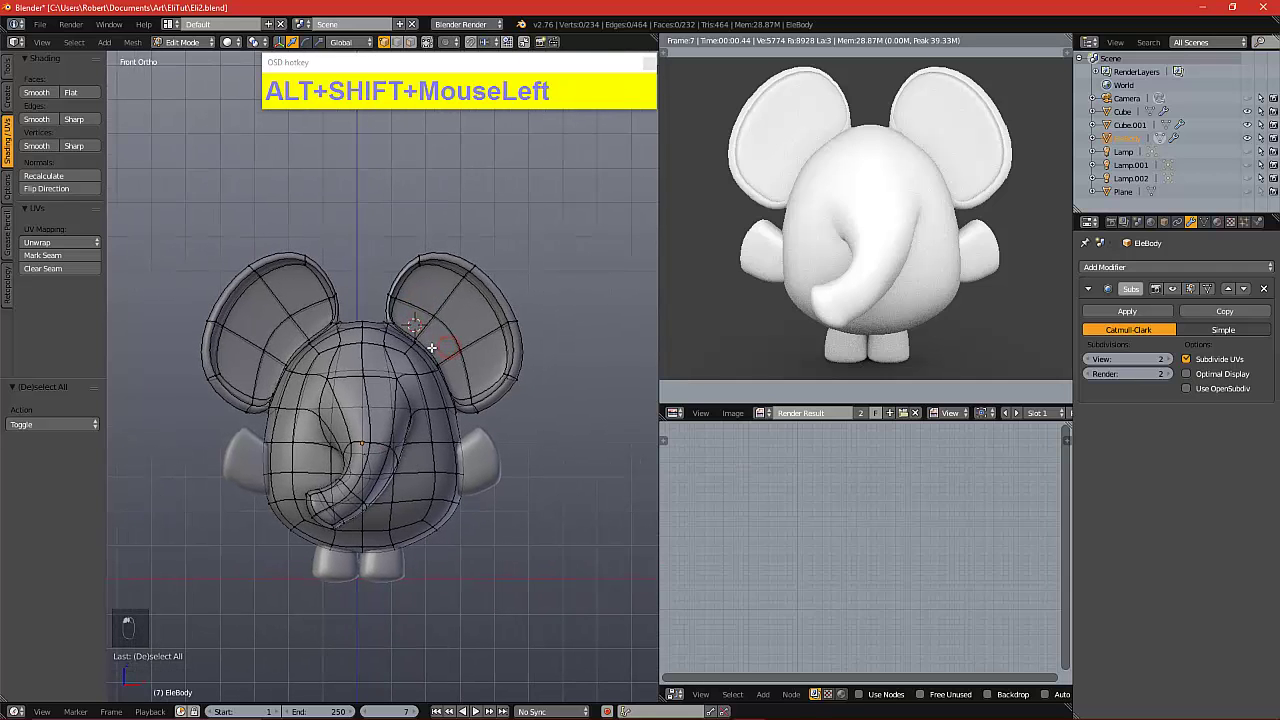
{"action": "key", "text": "Tab"}
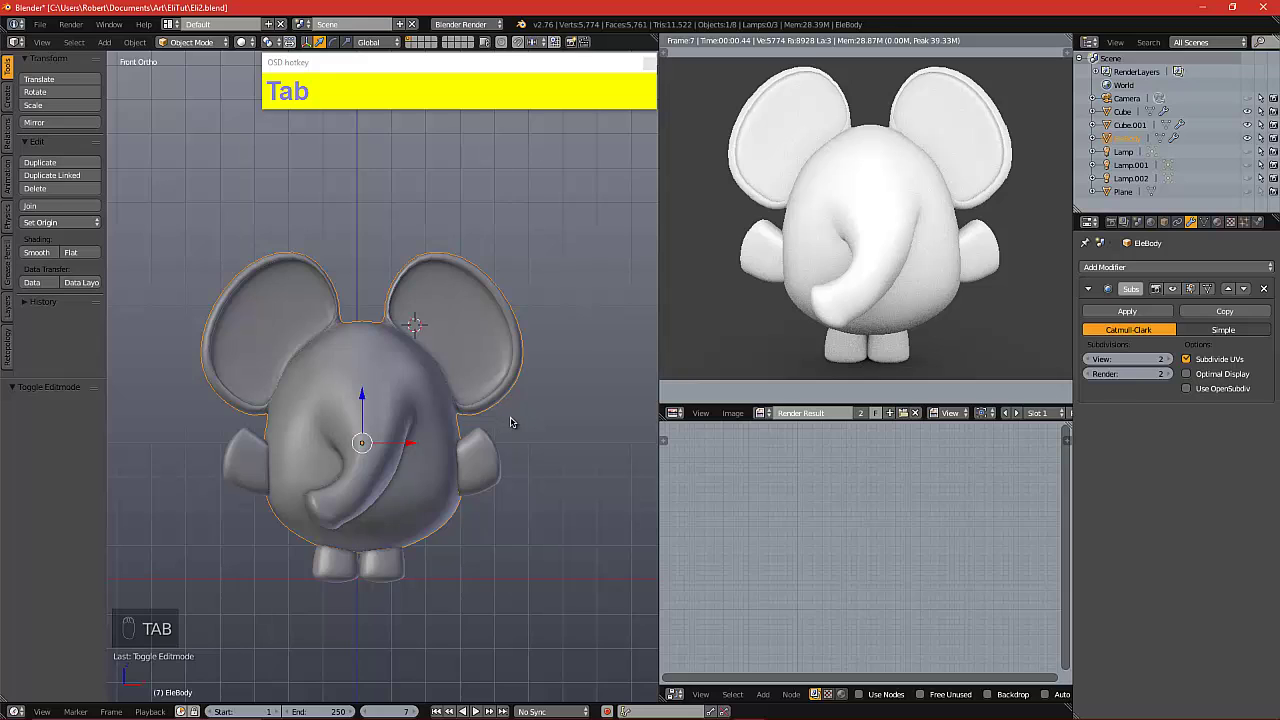
{"action": "key", "text": "a"}
{"action": "key", "text": "a"}
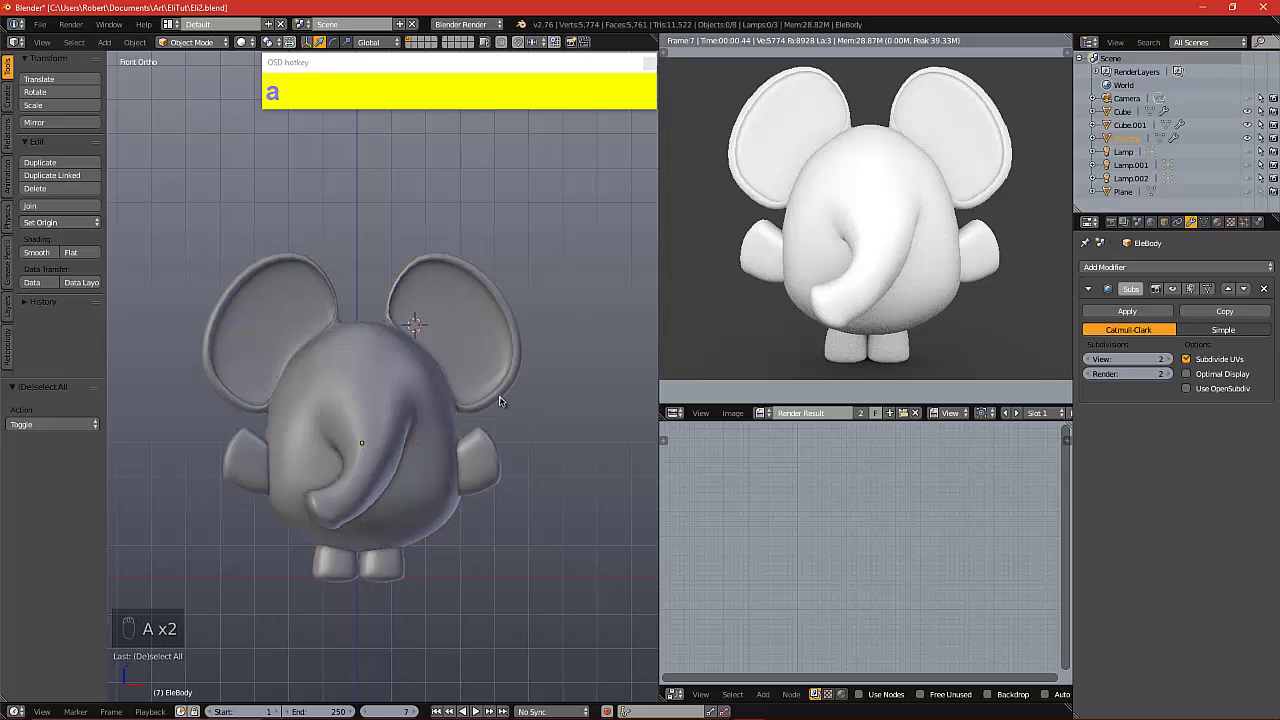
{"action": "left_click", "coordinate": [546, 427]}
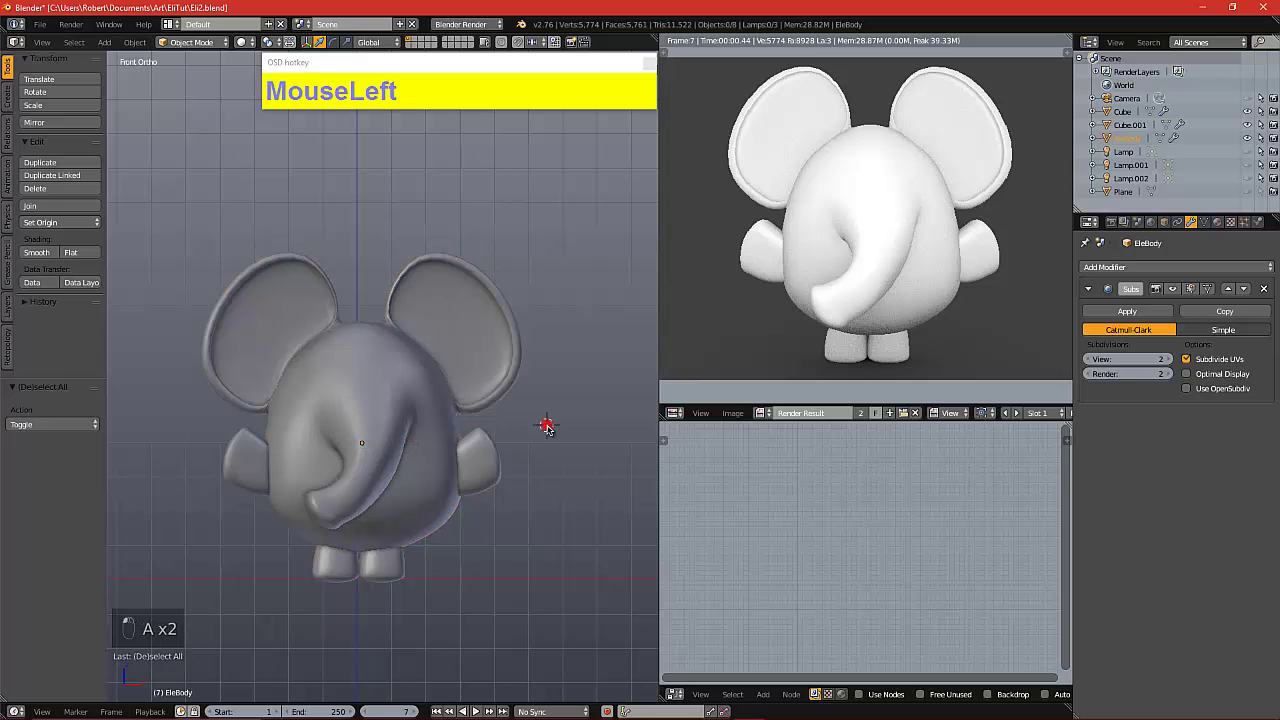
Add a cube at the 3D cursor beside the elephant and enter Edit Mode on it
{"action": "left_click", "coordinate": [104, 42]}
{"action": "mouse_move", "coordinate": [135, 58]}
{"action": "left_click", "coordinate": [205, 72]}
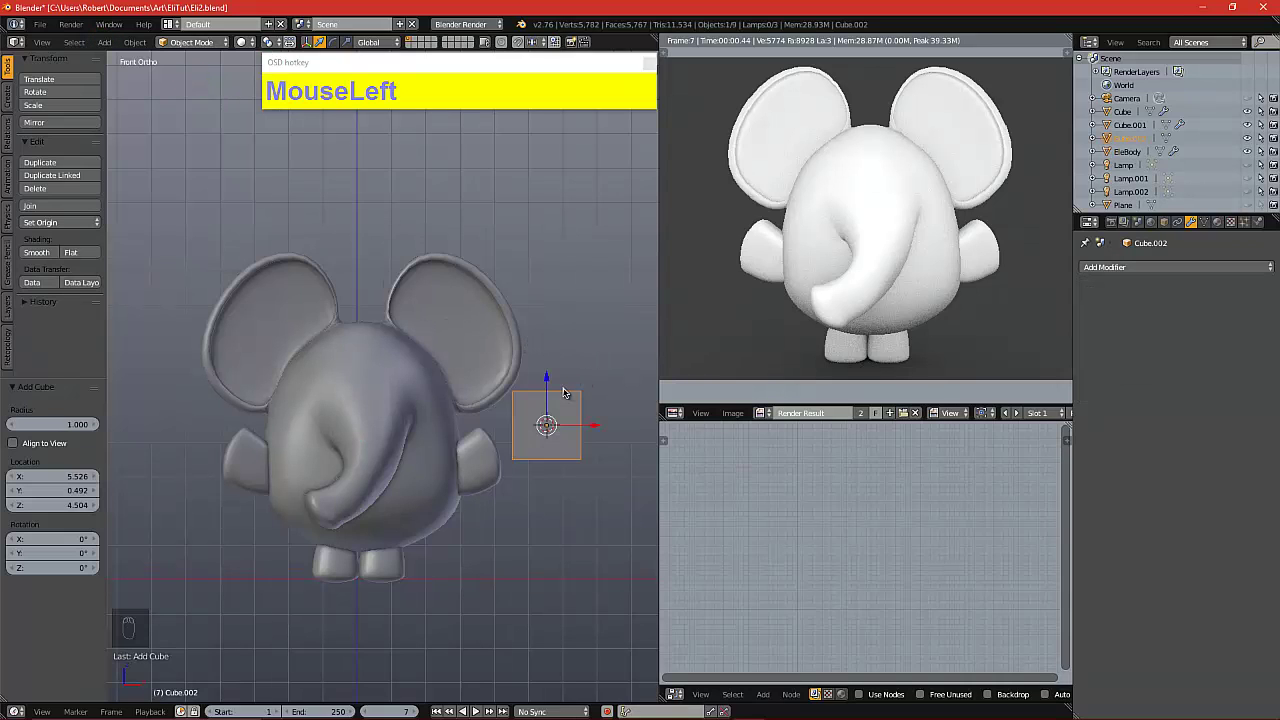
{"action": "key", "text": "w"}
{"action": "key", "text": "Tab"}
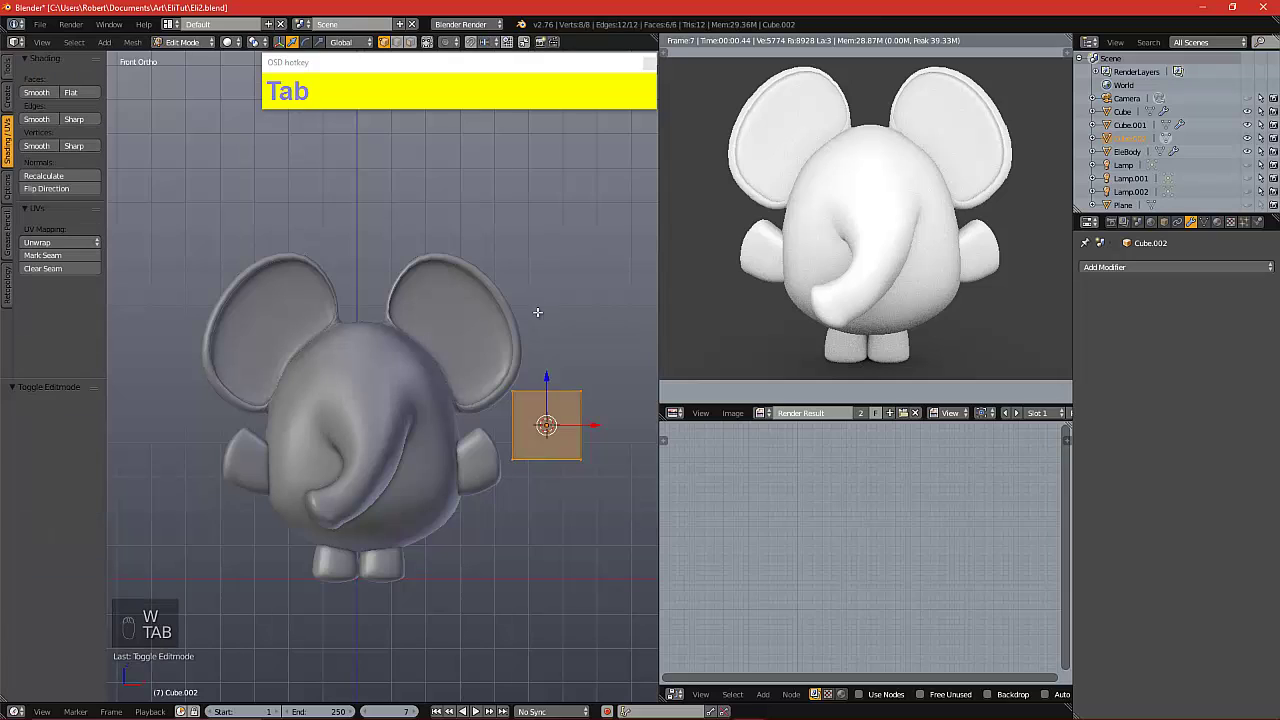
Subdivide the cube with 1 cut and a smoothness of 0.910, and clear the vertex selection
{"action": "key", "text": "w"}
{"action": "left_click", "coordinate": [528, 333]}
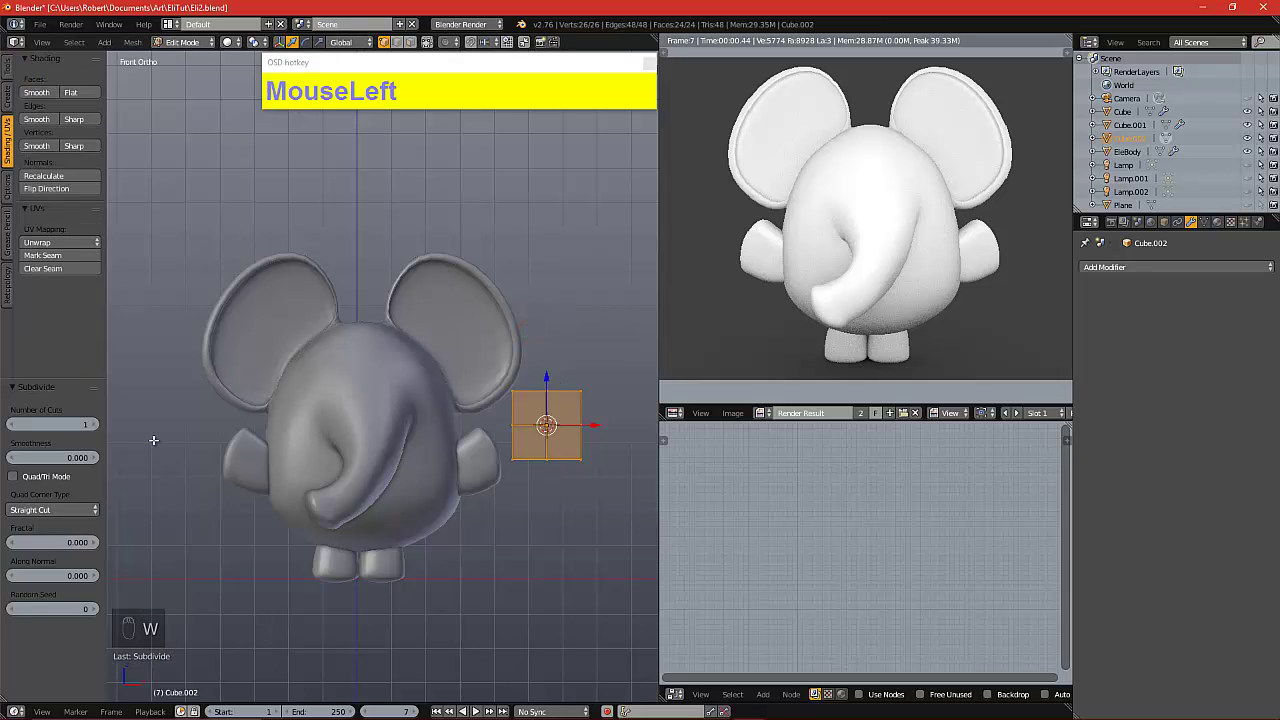
{"action": "left_click_drag", "start_coordinate": [87, 461], "coordinate": [154, 459]}
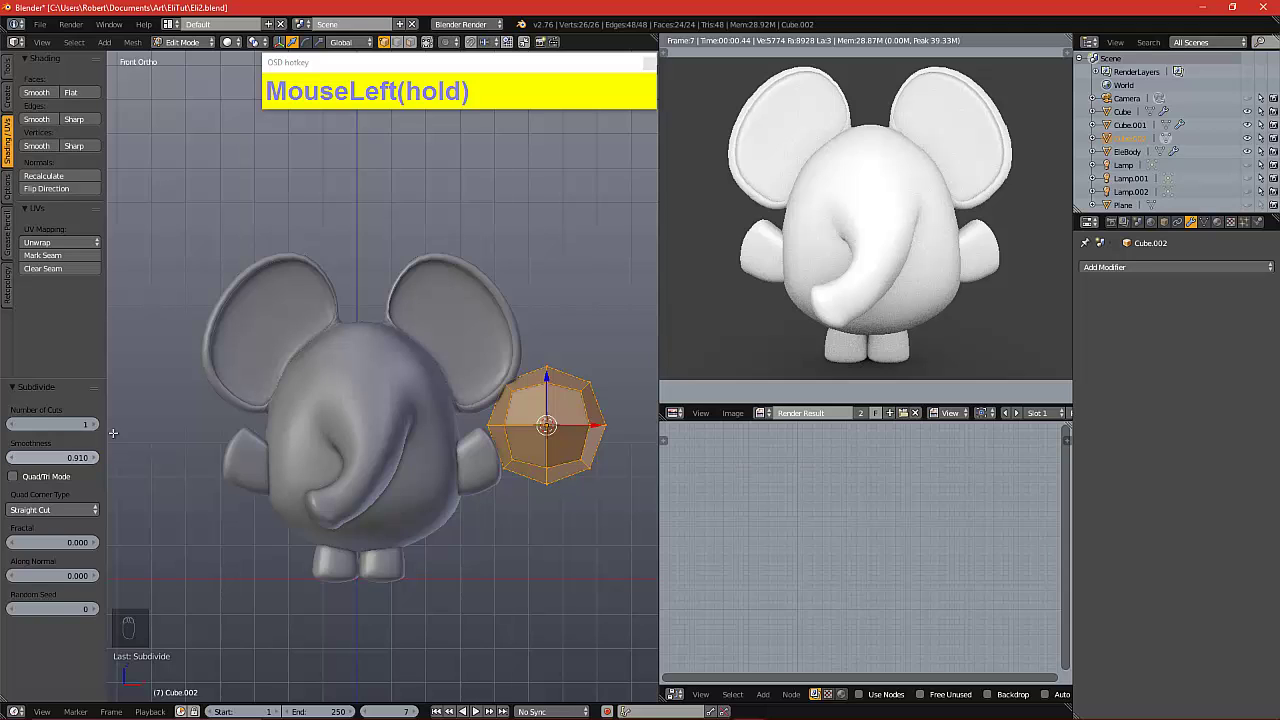
{"action": "left_click_drag", "start_coordinate": [113, 432], "coordinate": [113, 432]}
{"action": "key", "text": "a"}
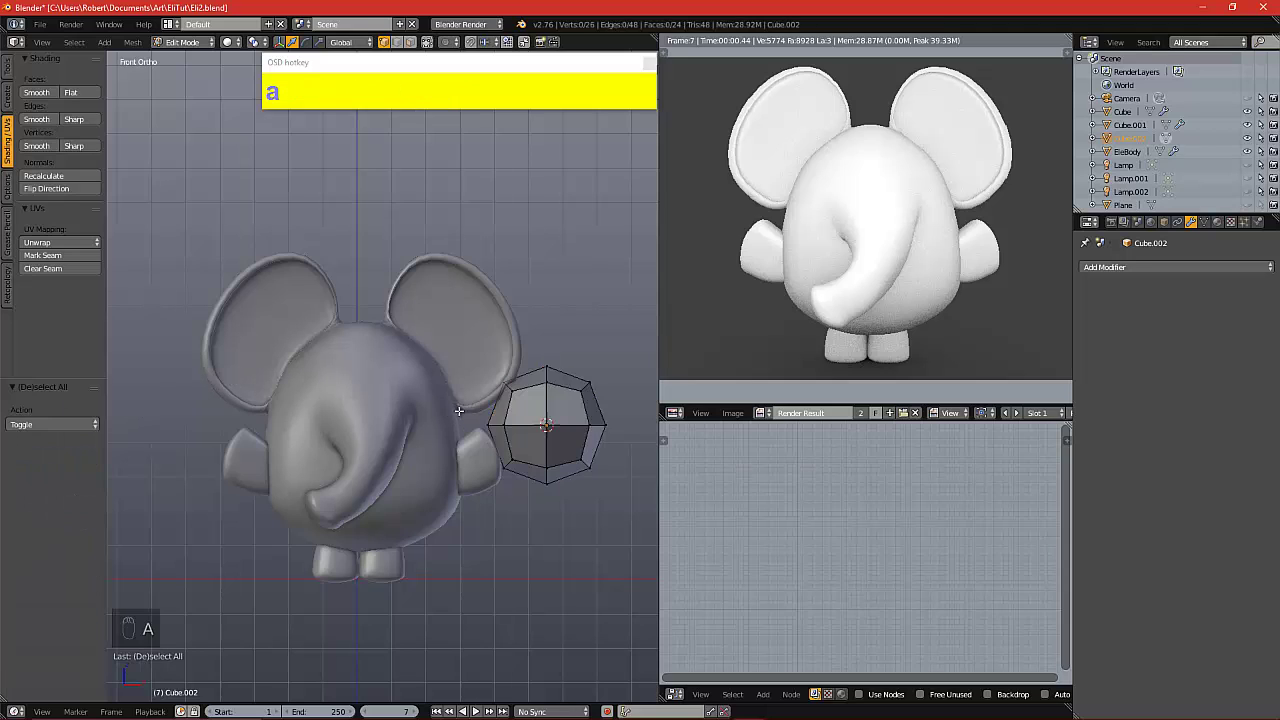
{"action": "left_click_drag", "start_coordinate": [466, 411], "coordinate": [458, 411], "text": "alt+shift"}
{"action": "scroll", "coordinate": [429, 399], "scroll_direction": "up", "scroll_amount": 2}
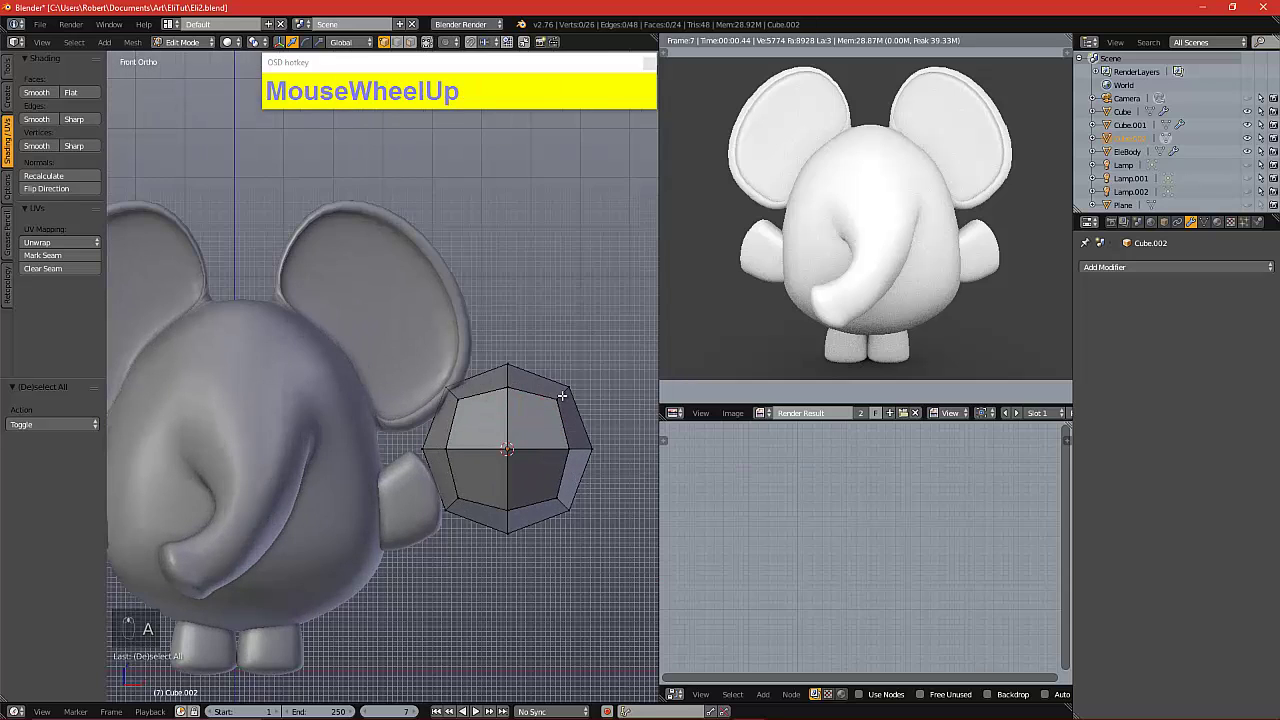
{"action": "key", "text": "b"}
{"action": "left_click_drag", "start_coordinate": [533, 371], "coordinate": [611, 530]}
{"action": "left_click_drag", "start_coordinate": [603, 449], "coordinate": [600, 440]}
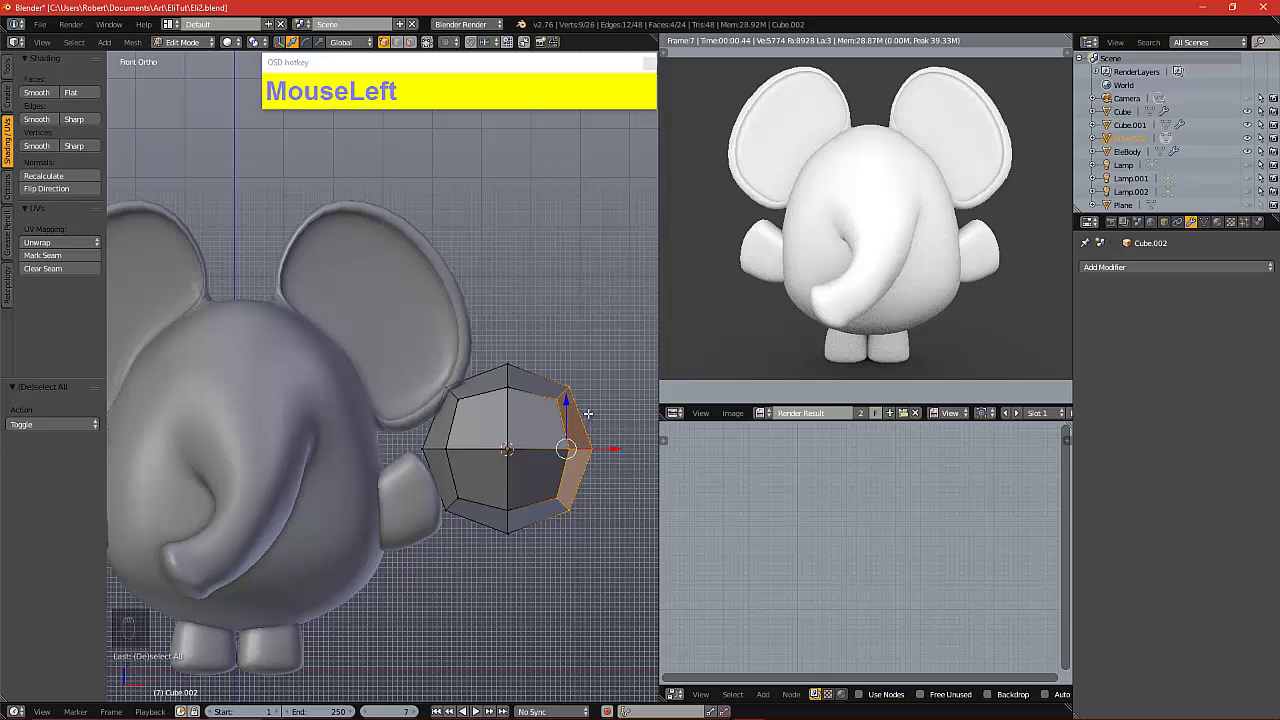
{"action": "key", "text": "a"}
Select the bottom vertices of the rounded cube, pull them down along Z to foot level, and scale them down slightly
{"action": "key", "text": "b"}
{"action": "left_click_drag", "start_coordinate": [431, 465], "coordinate": [573, 553]}
{"action": "scroll", "coordinate": [521, 497], "scroll_direction": "down", "scroll_amount": 2}
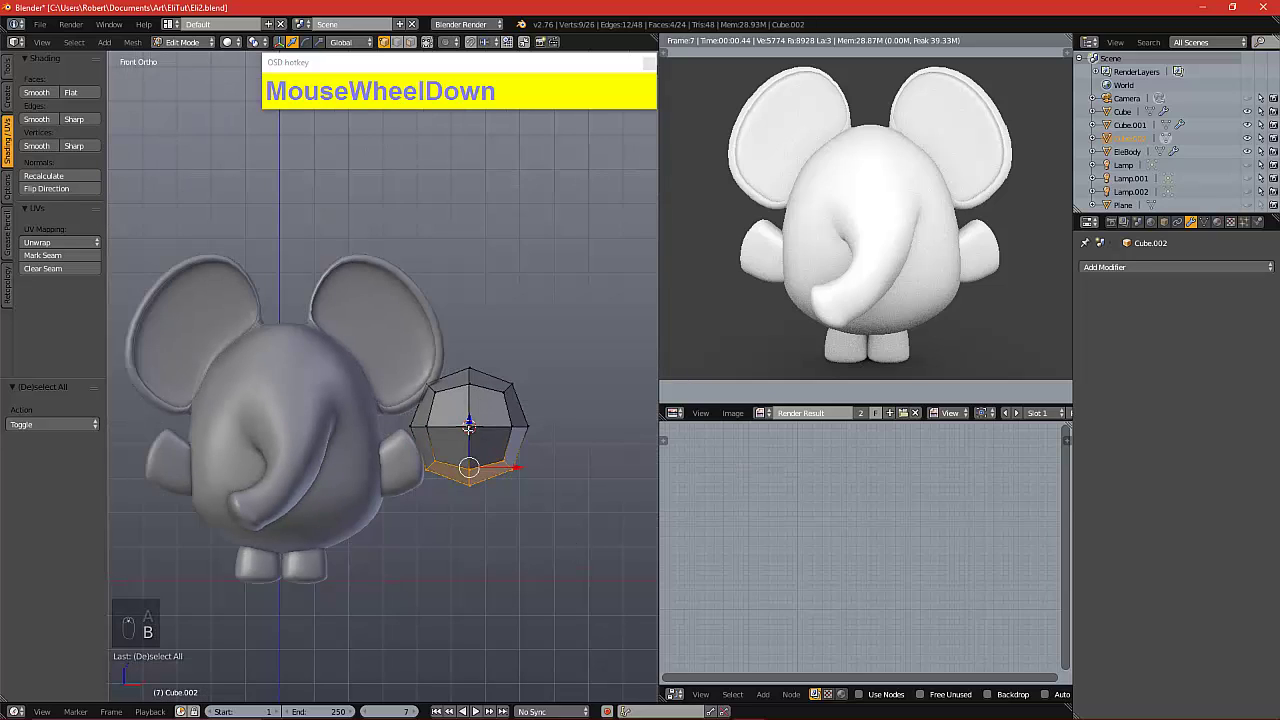
{"action": "left_click_drag", "start_coordinate": [469, 428], "coordinate": [471, 532]}
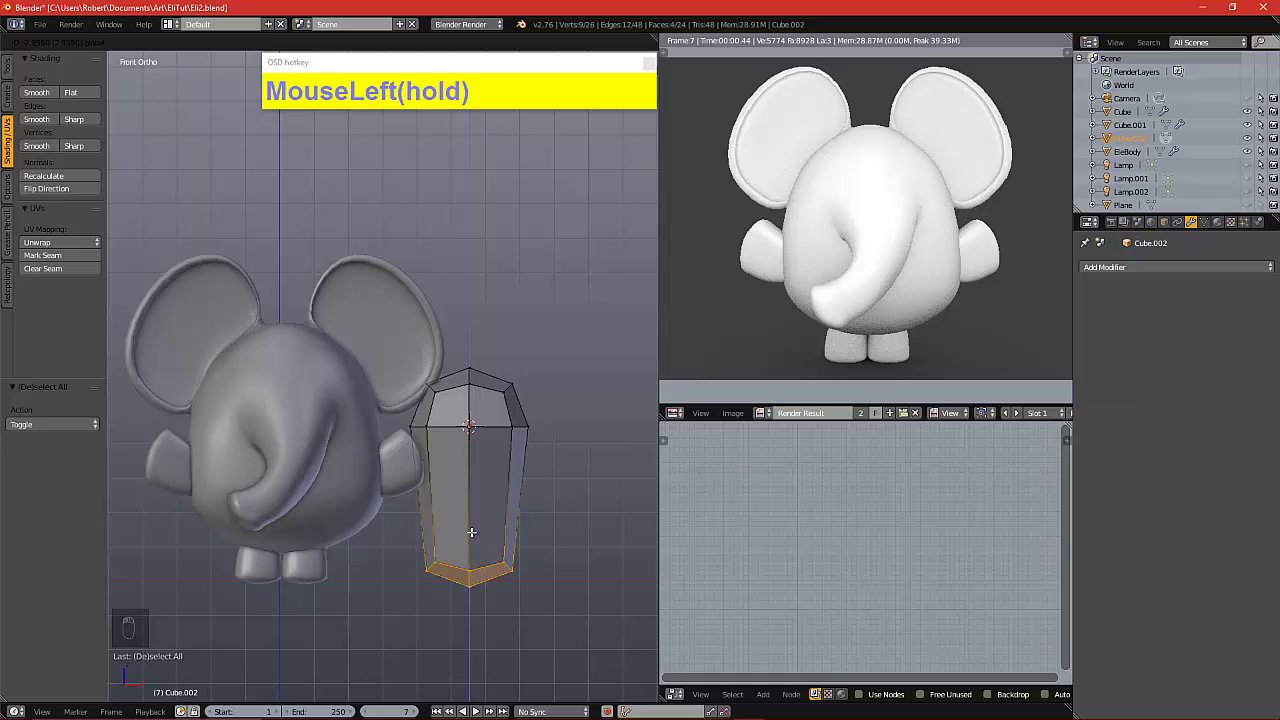
{"action": "key", "text": "s"}
{"action": "left_click", "coordinate": [508, 551]}
Shift the selected bottom vertices 1.458 along X and rotate them -22.669° in the front view
{"action": "left_click_drag", "start_coordinate": [519, 571], "coordinate": [570, 550]}
{"action": "key", "text": "r"}
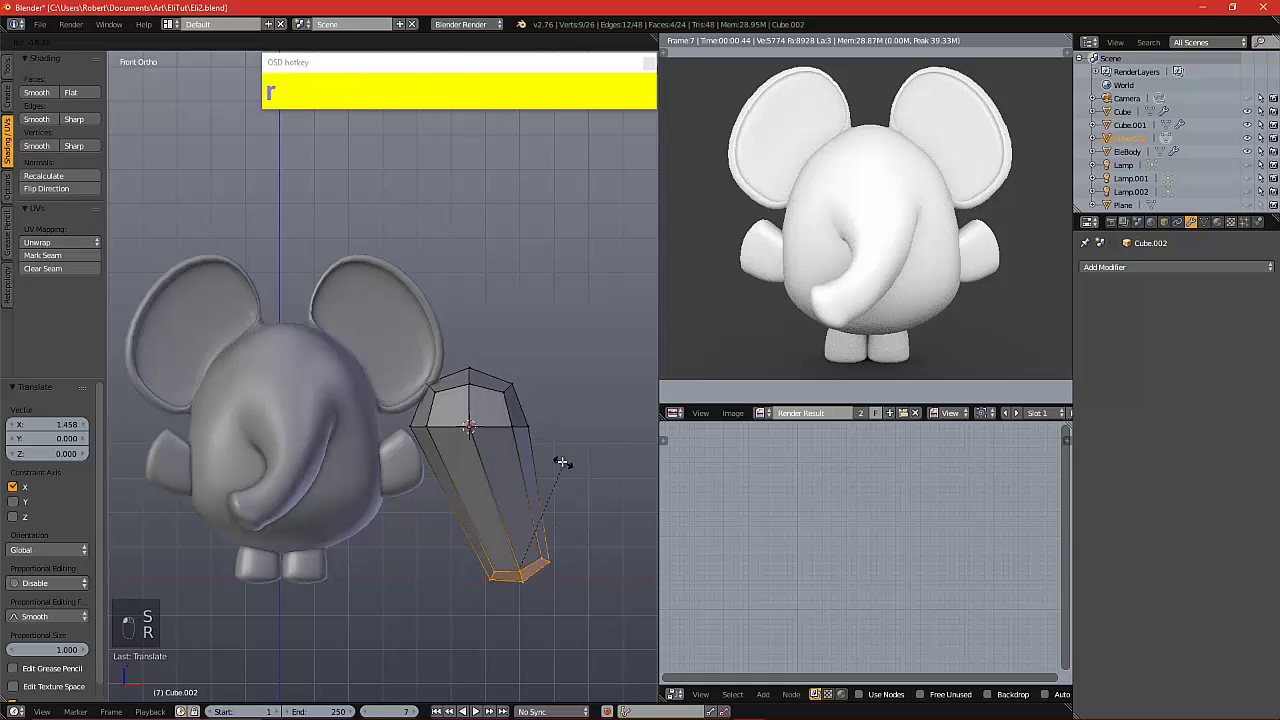
{"action": "left_click", "coordinate": [551, 460]}
Add an edge loop around the middle of the stretched section and move it about -0.797 along X and -0.233 along Z
{"action": "key", "text": "ctrl+r"}
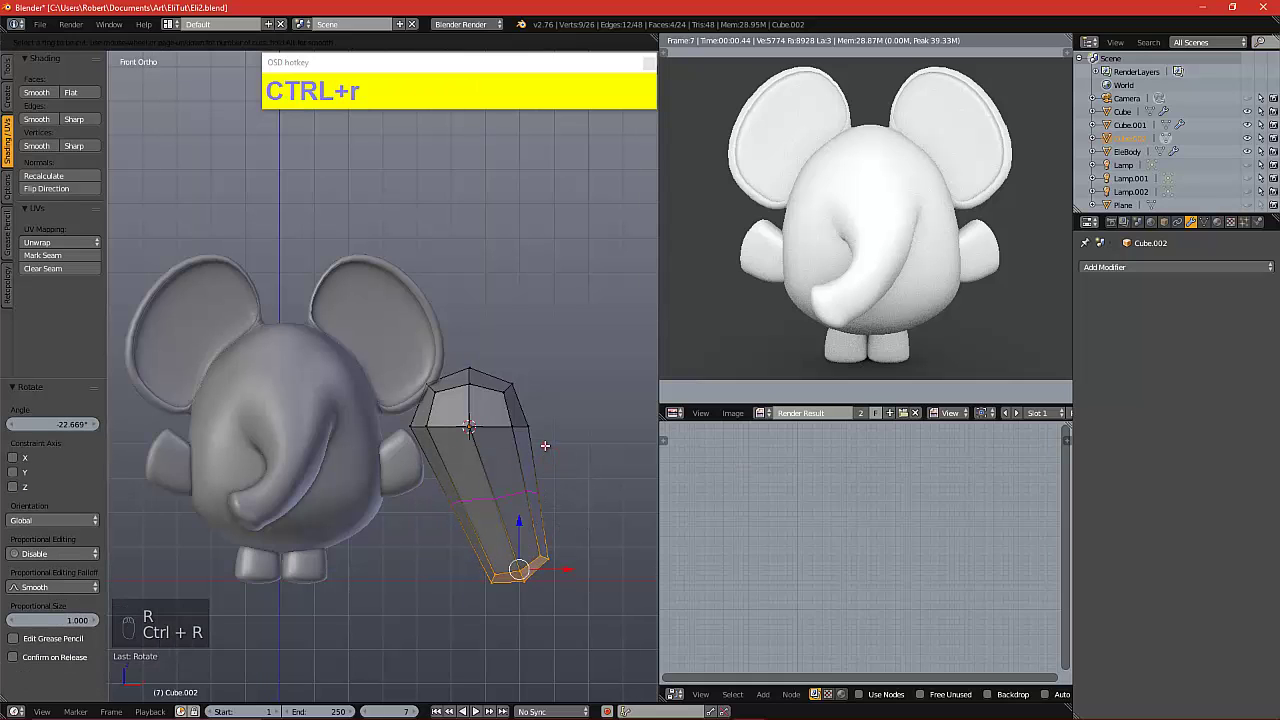
{"action": "left_click_drag", "start_coordinate": [543, 446], "coordinate": [555, 476]}
{"action": "key", "text": "g"}
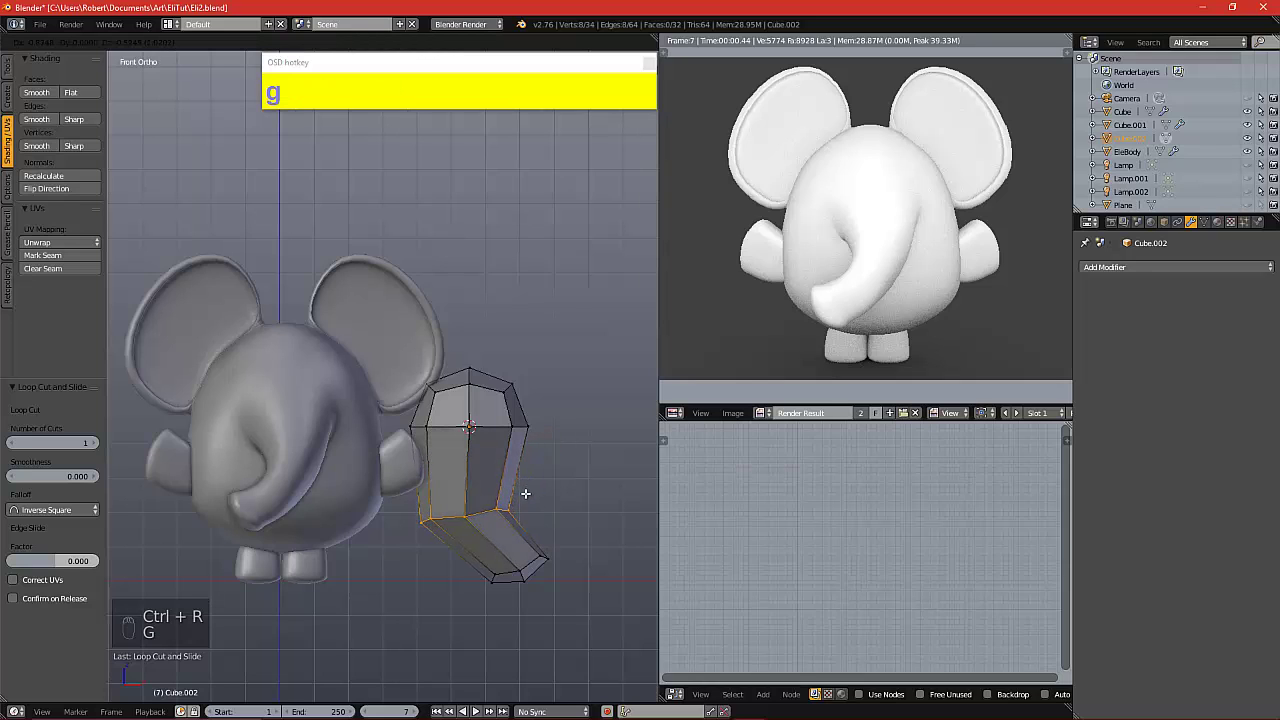
{"action": "left_click", "coordinate": [528, 484]}
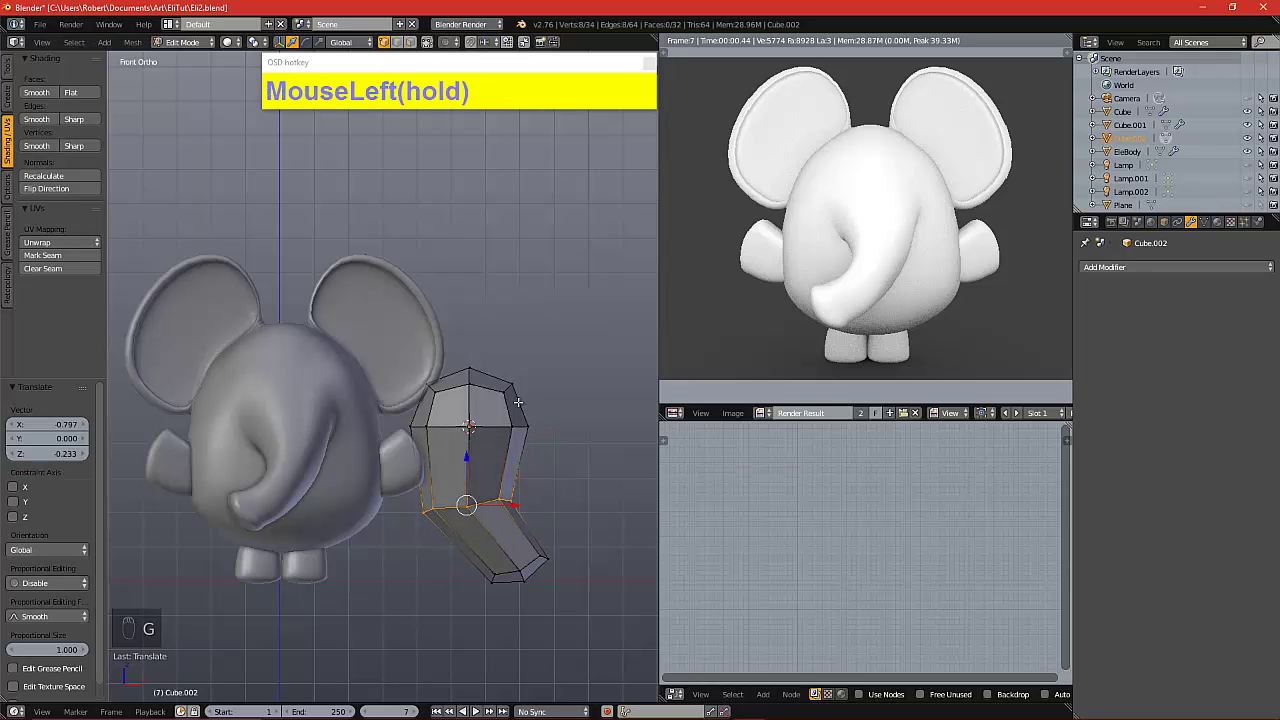
Select the bottom tip vertices, rotate them -14.703°, scale them down into a narrower tip, and clear the selection
{"action": "key", "text": "a"}
{"action": "key", "text": "b"}
{"action": "left_click_drag", "start_coordinate": [454, 538], "coordinate": [572, 580]}
{"action": "key", "text": "r"}
{"action": "left_click", "coordinate": [562, 453]}
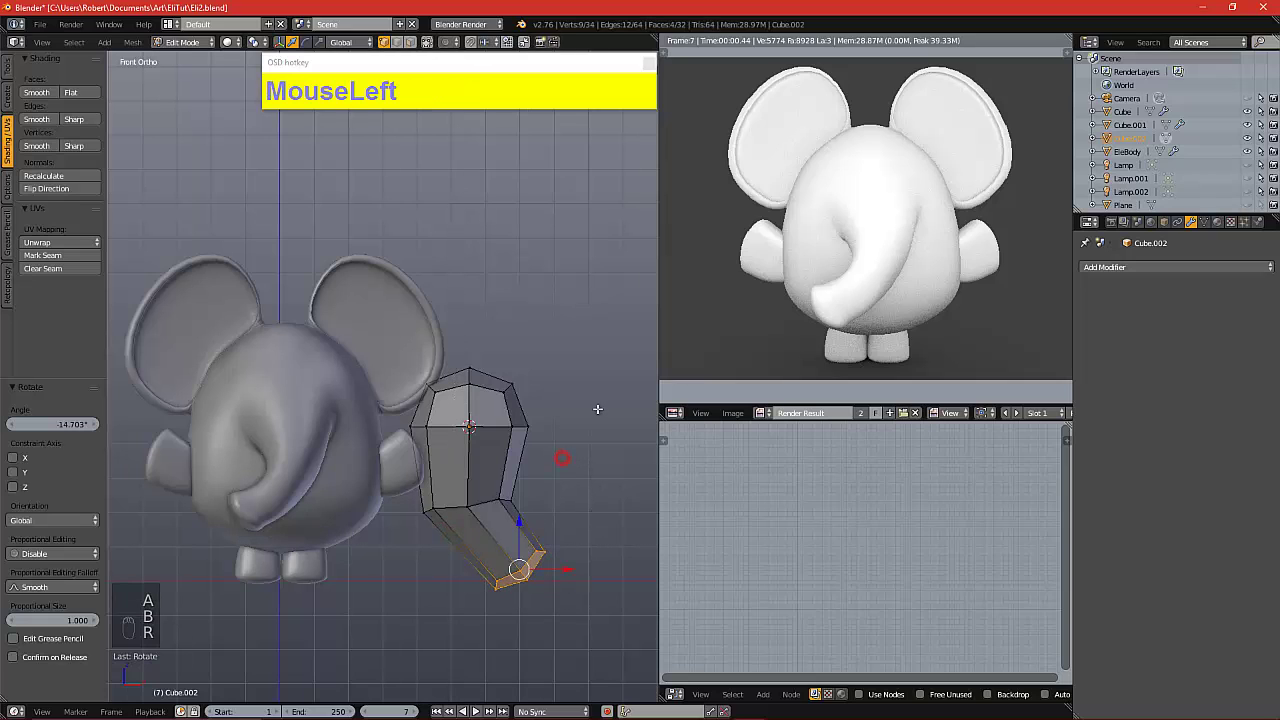
{"action": "key", "text": "s"}
{"action": "left_click", "coordinate": [576, 457]}
{"action": "key", "text": "a"}
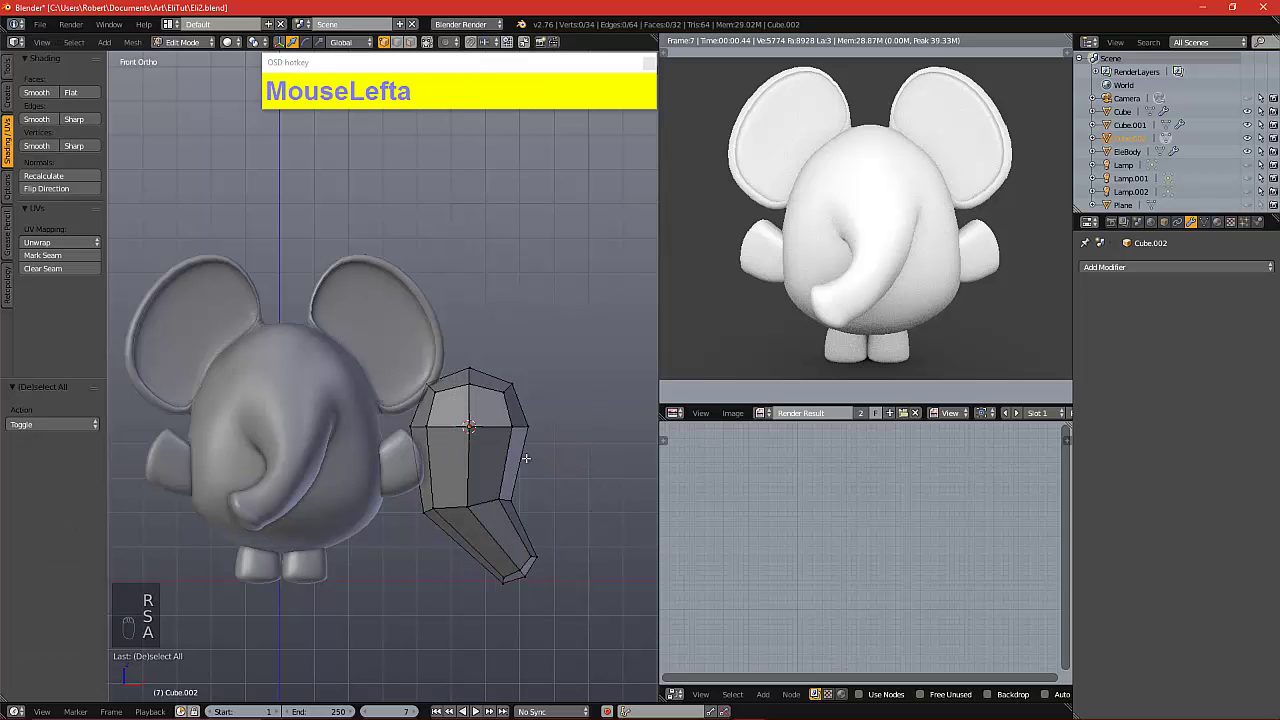
Select the middle edge loop of the tusk mesh, rotate it -17.92°, and nudge its position slightly
{"action": "right_click", "coordinate": [491, 494], "text": "alt"}
{"action": "key", "text": "r"}
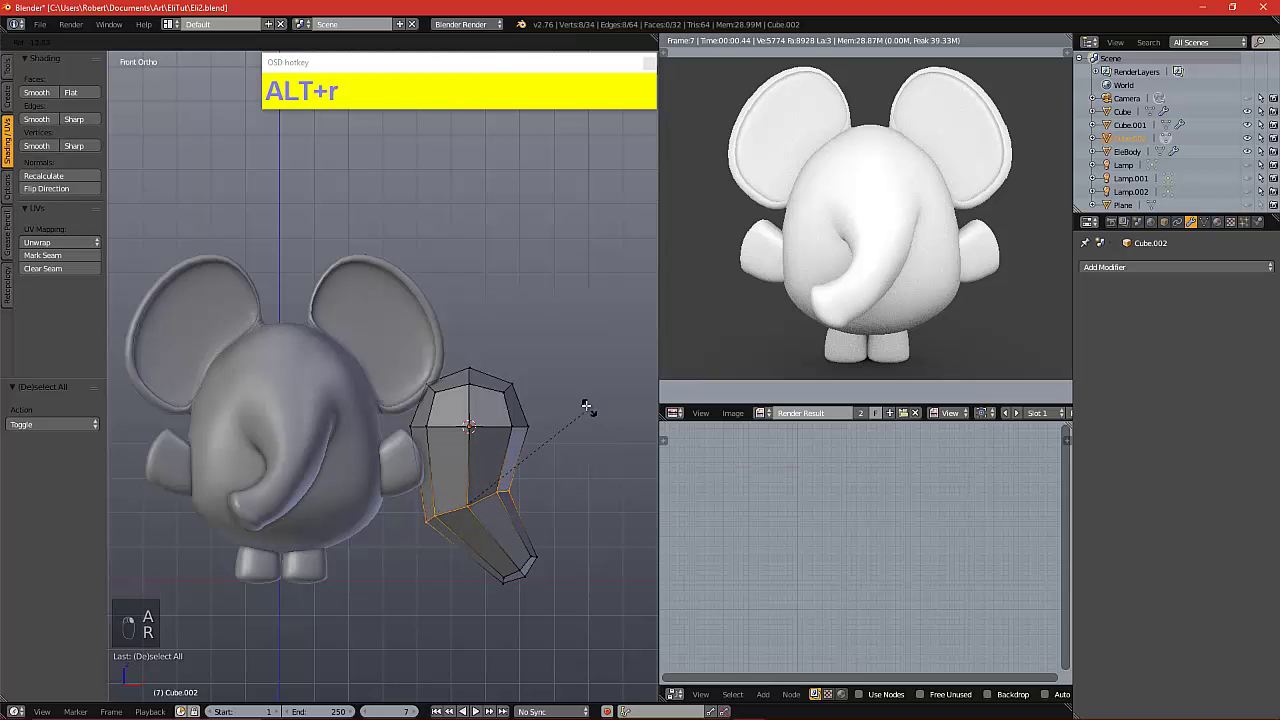
{"action": "left_click", "coordinate": [578, 402]}
{"action": "key", "text": "g"}
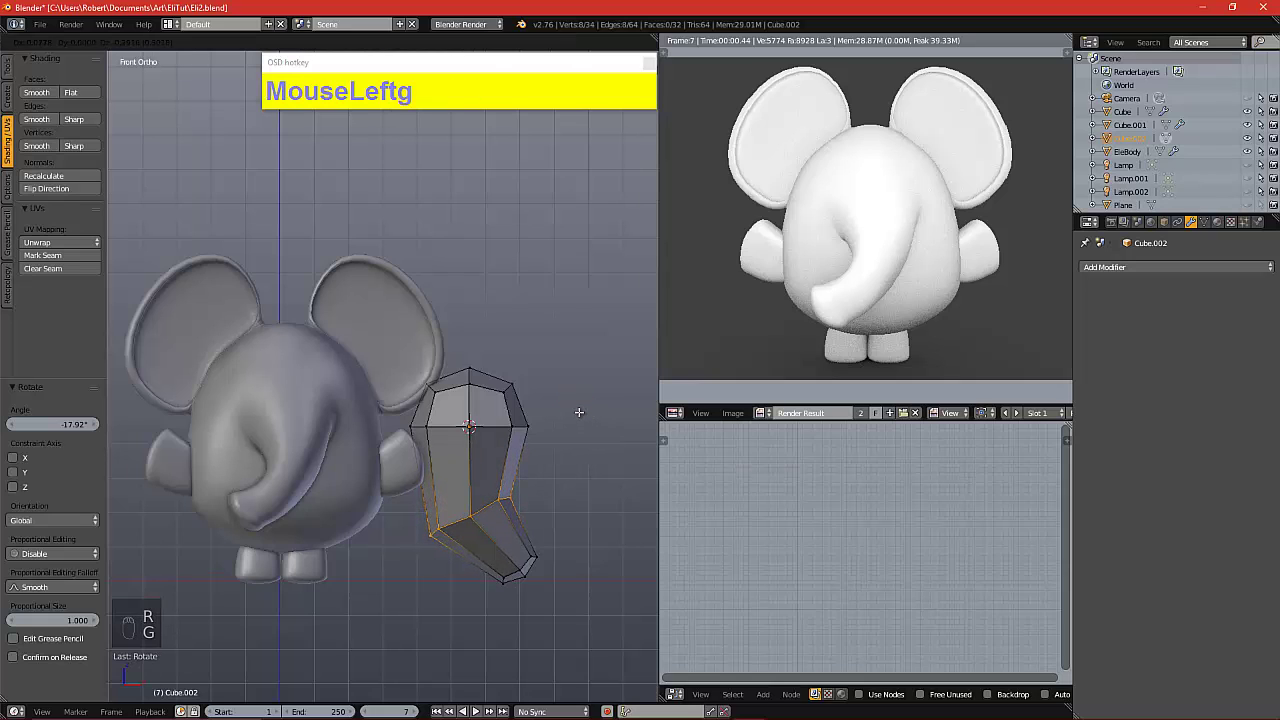
{"action": "left_click", "coordinate": [575, 410]}
Select the upper vertices of the tusk mesh and move them 1.419 along X
{"action": "key", "text": "a"}
{"action": "key", "text": "b"}
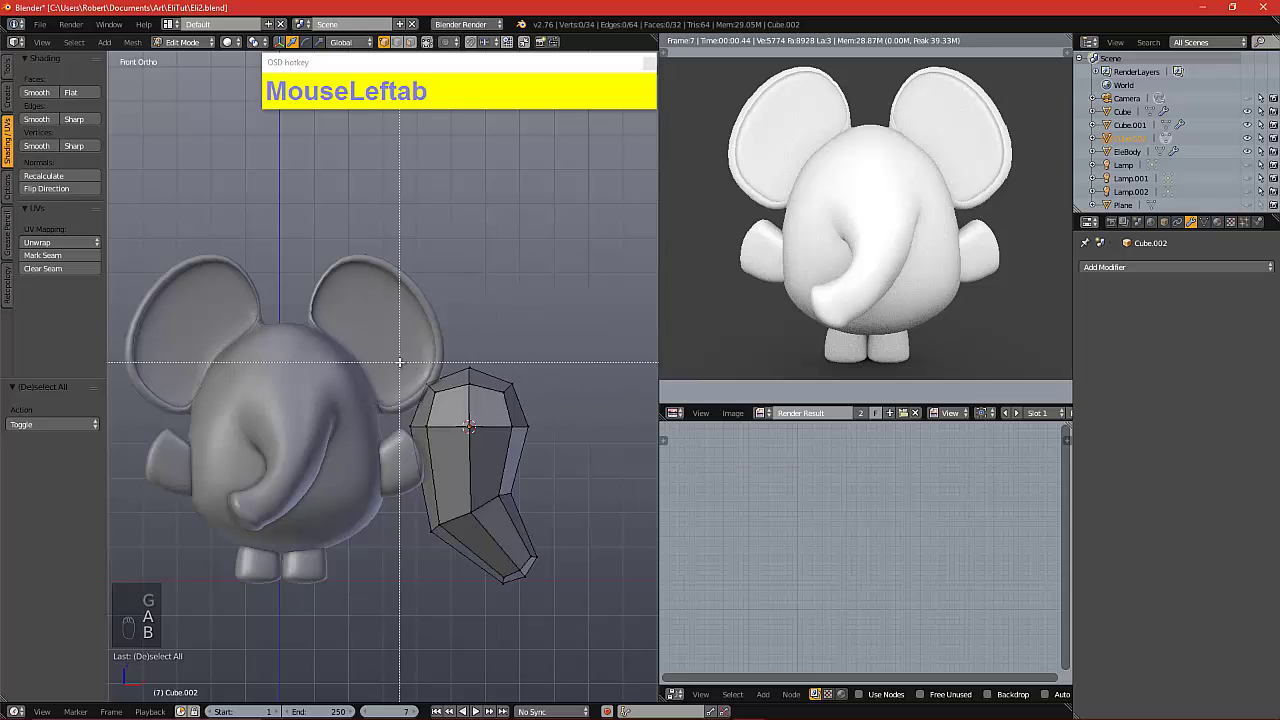
{"action": "left_click_drag", "start_coordinate": [400, 363], "coordinate": [558, 446]}
{"action": "left_click_drag", "start_coordinate": [517, 402], "coordinate": [563, 429]}
In Object Mode, shade the tusk smooth and add a Subdivision Surface modifier with View subdivisions set to 2
{"action": "key", "text": "Tab"}
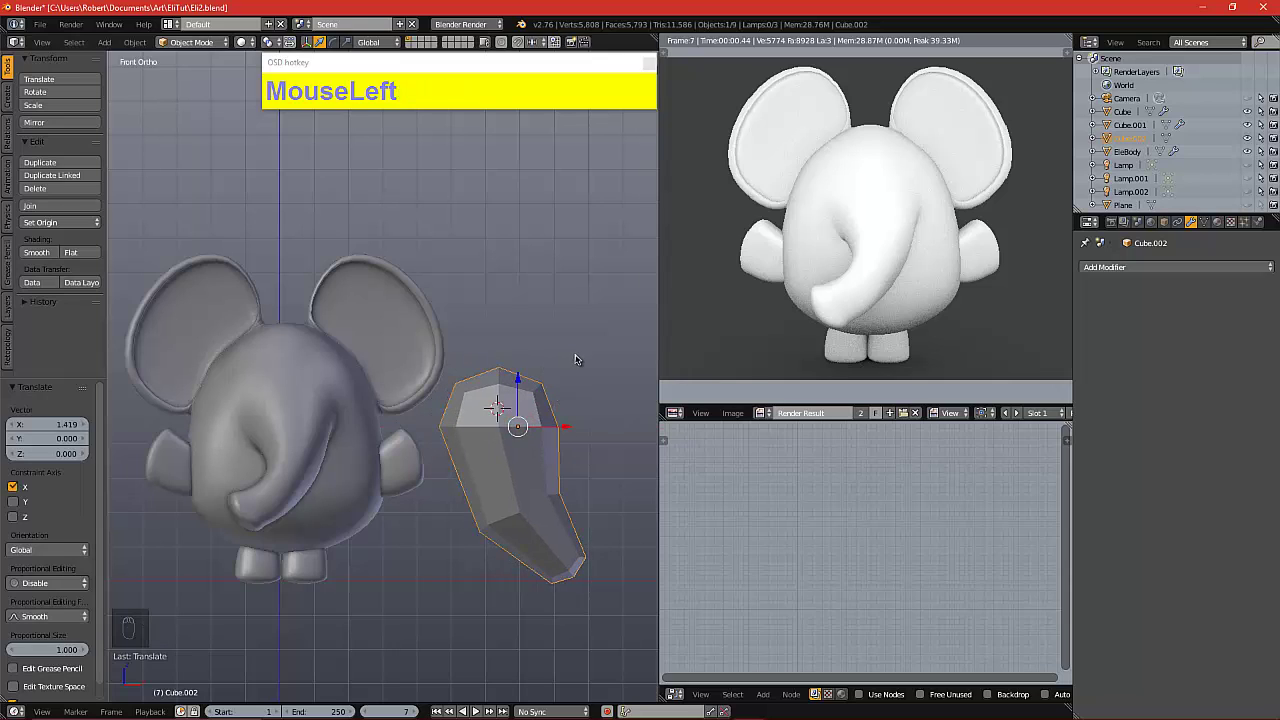
{"action": "left_click", "coordinate": [36, 253]}
{"action": "left_click", "coordinate": [1168, 266]}
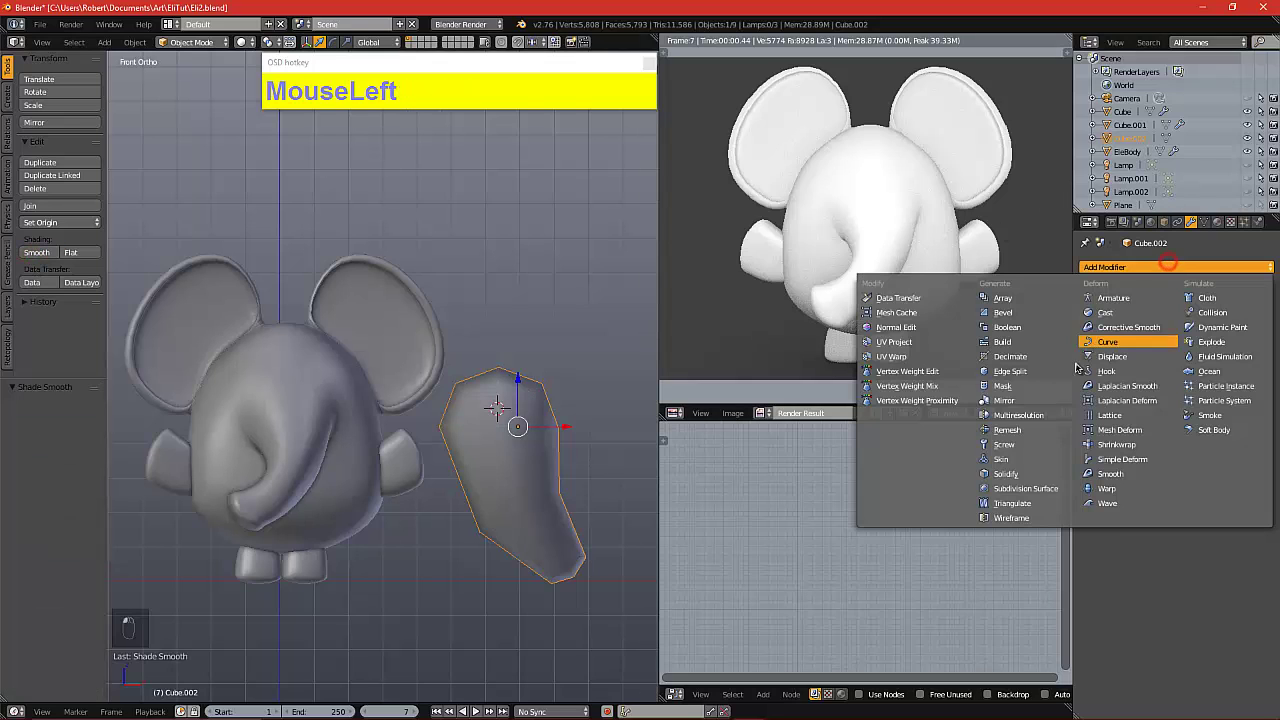
{"action": "left_click", "coordinate": [1020, 488]}
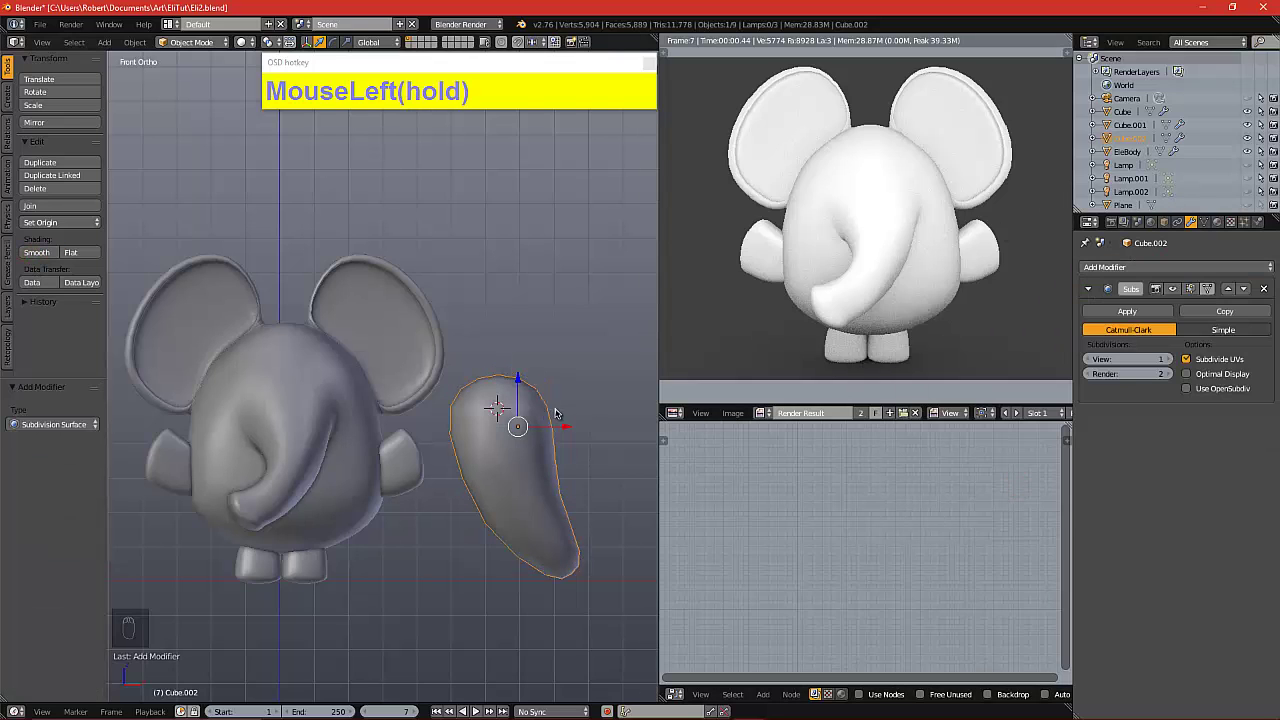
{"action": "left_click", "coordinate": [1166, 358]}
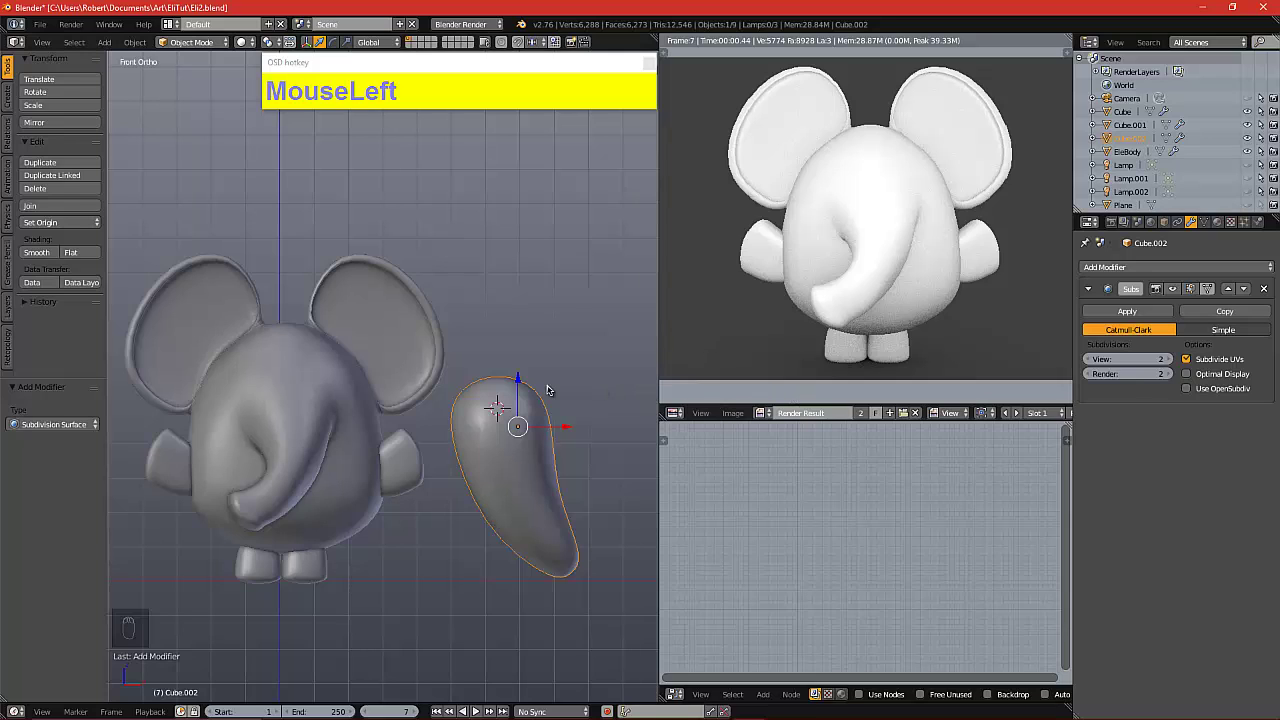
In Edit Mode, select the tusk's middle edge loop and move it -0.680 along X and -0.330 along Z
{"action": "key", "text": "Tab"}
{"action": "key", "text": "a"}
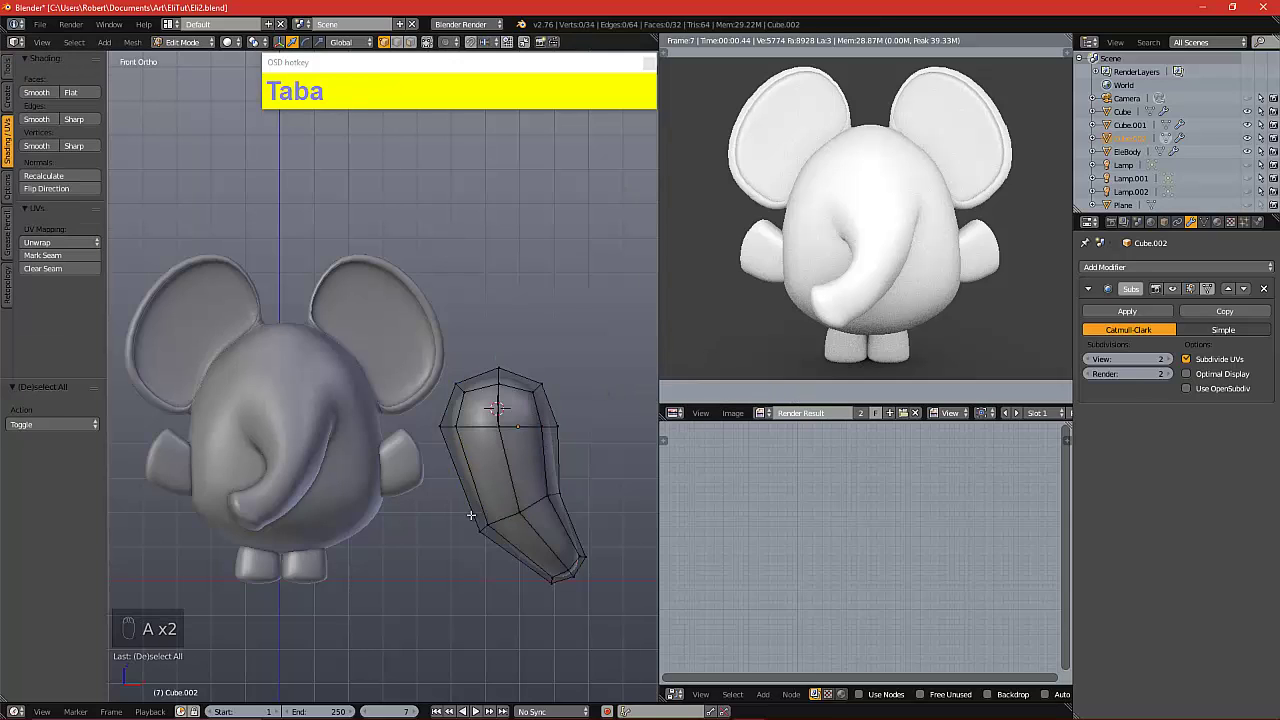
{"action": "key", "text": "b"}
{"action": "left_click_drag", "start_coordinate": [450, 474], "coordinate": [590, 546]}
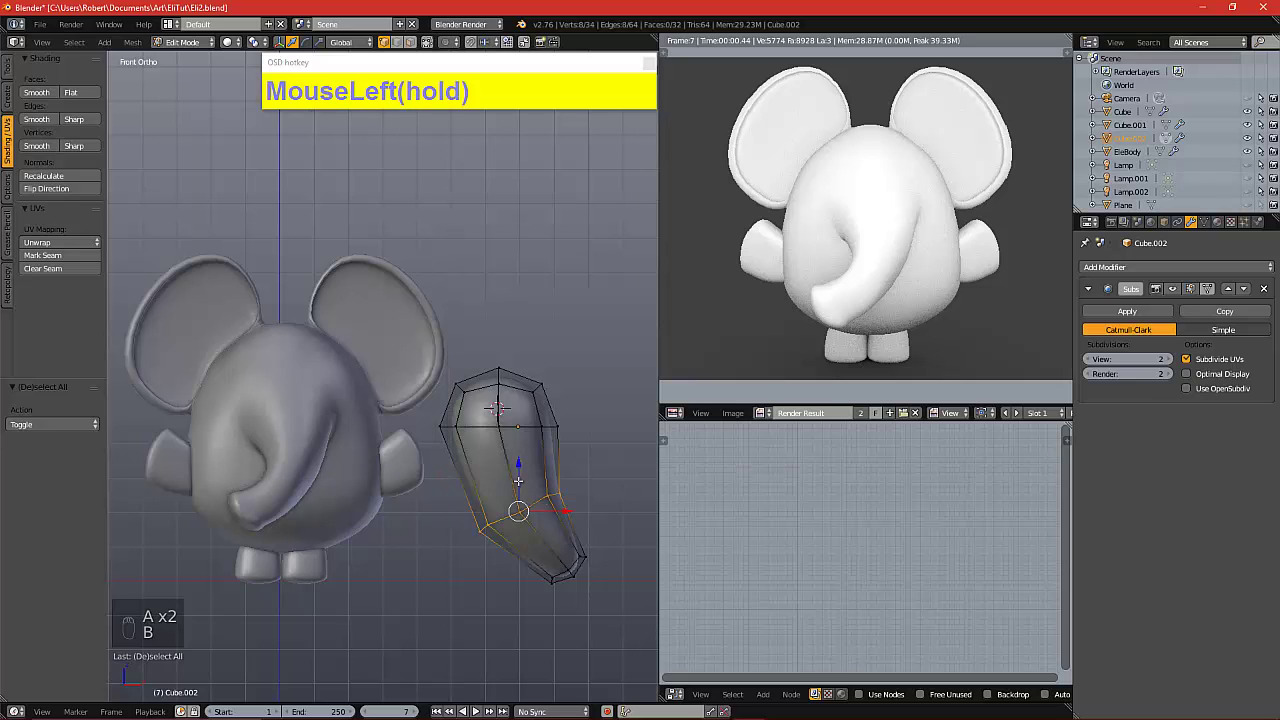
{"action": "mouse_move", "coordinate": [518, 481]}
{"action": "left_mouse_down"}
{"action": "mouse_move", "coordinate": [517, 467]}
{"action": "mouse_move", "coordinate": [528, 498]}
{"action": "mouse_move", "coordinate": [497, 469]}
{"action": "left_mouse_up"}
{"action": "left_click", "coordinate": [555, 488]}
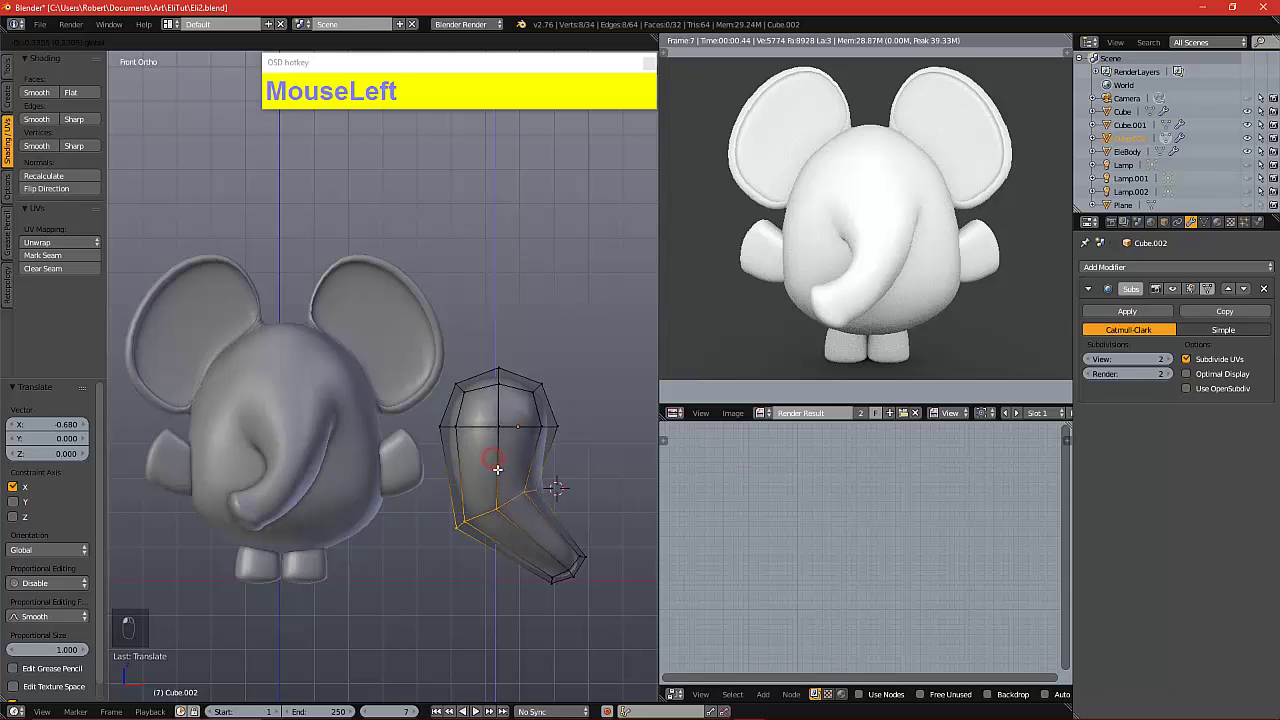
Add an edge loop between the tusk's bend and tip, move it toward -X to curve the lower end, and render the scene
{"action": "key", "text": "ctrl+r"}
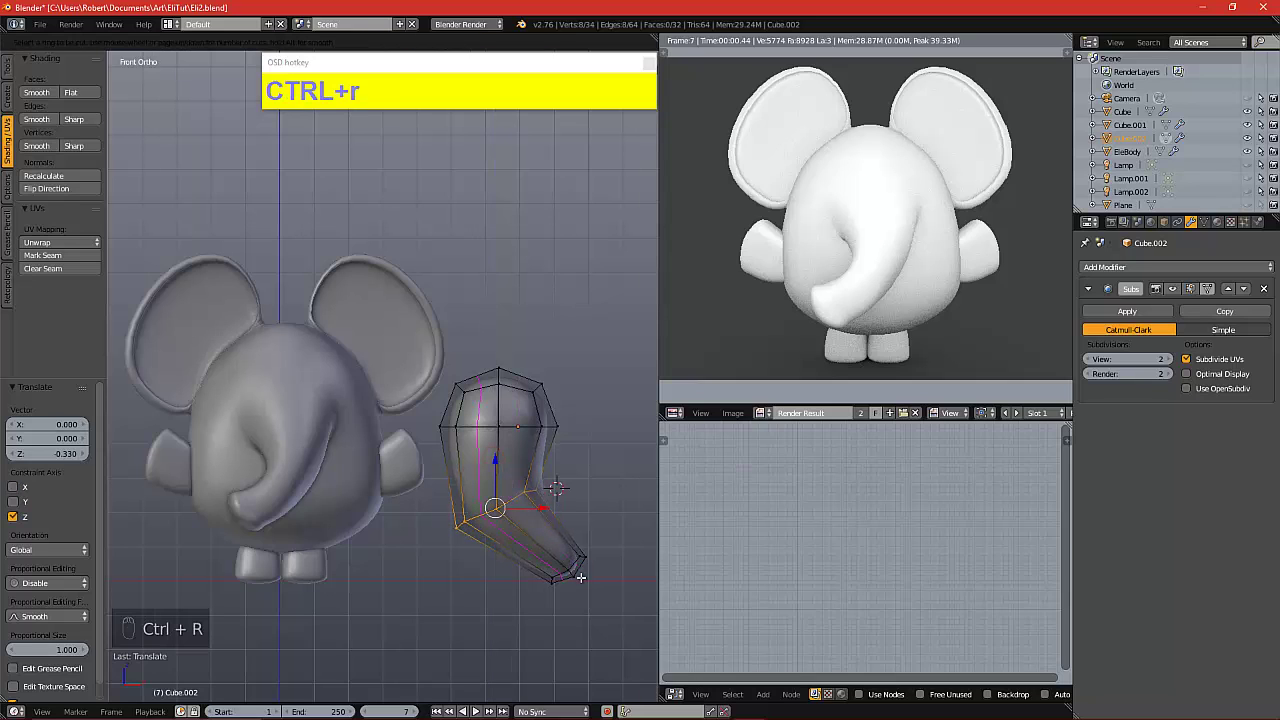
{"action": "left_click", "coordinate": [580, 574]}
{"action": "left_click", "coordinate": [578, 572]}
{"action": "key", "text": "g"}
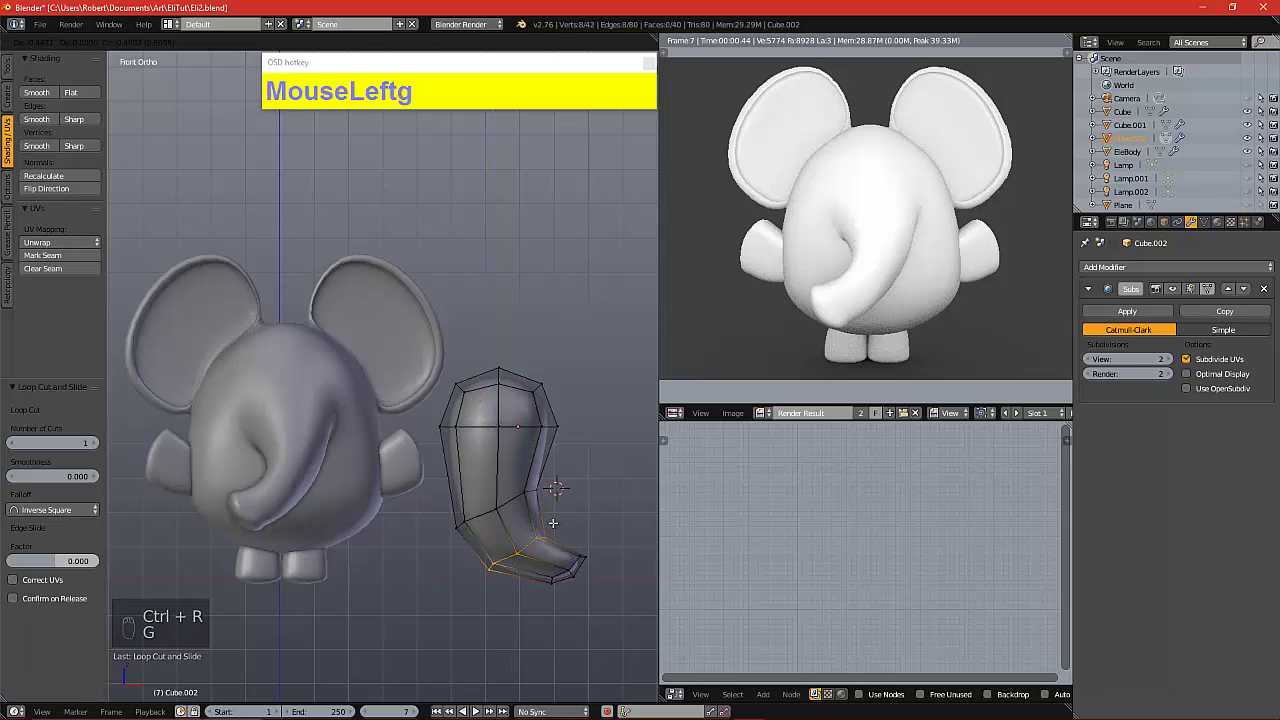
{"action": "left_click", "coordinate": [563, 490]}
{"action": "key", "text": "a"}
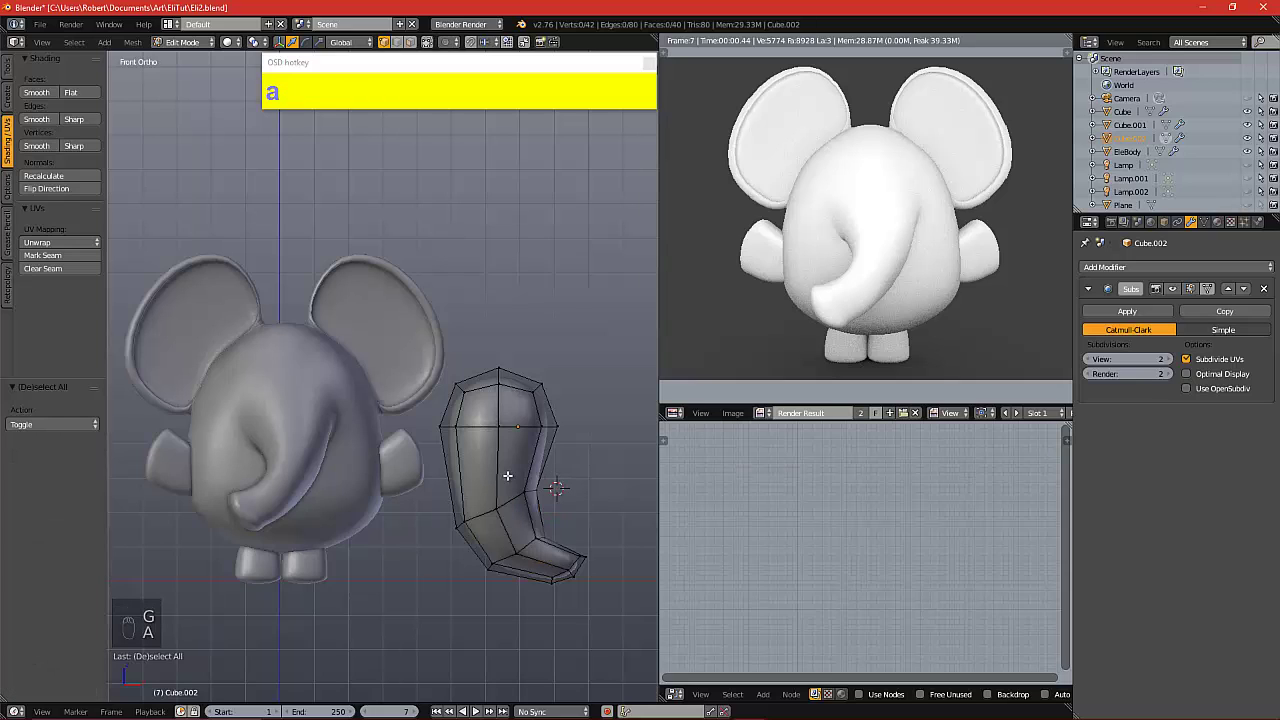
{"action": "key", "text": "F12"}
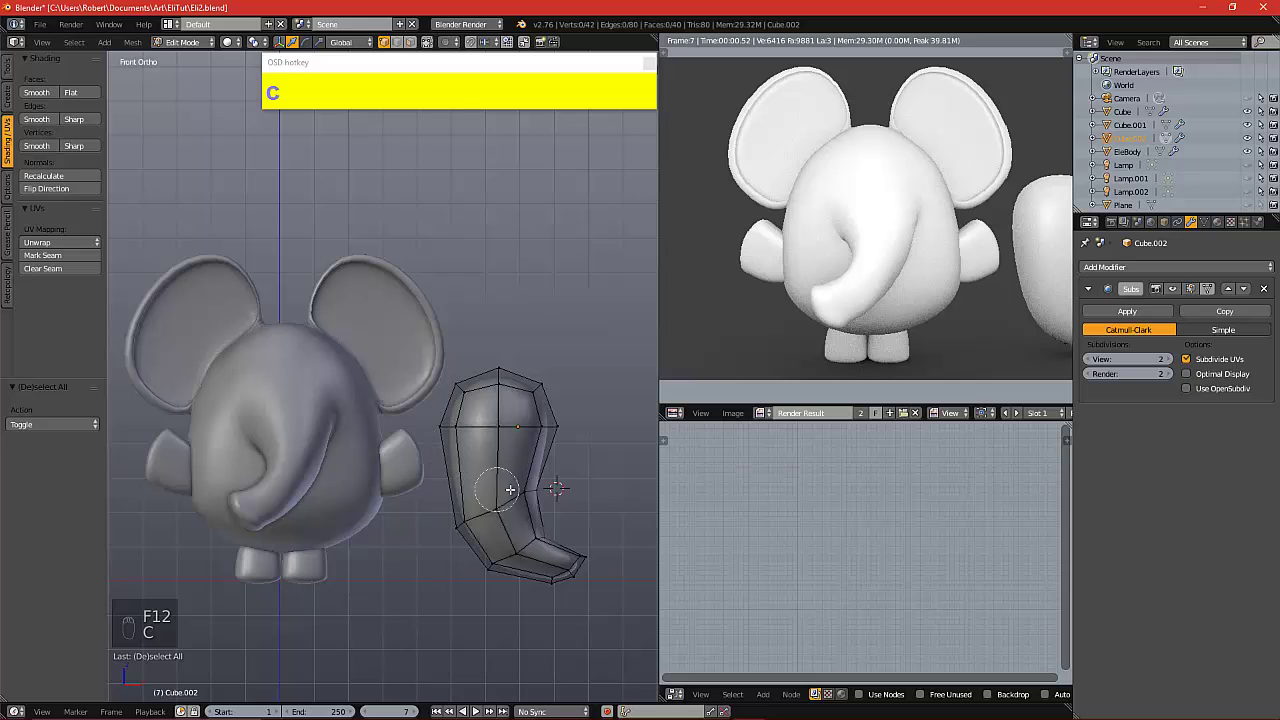
Circle-select the tusk's middle edge loop and move it -0.272 along X and 0.369 along Z
{"action": "mouse_move", "coordinate": [500, 470]}
{"action": "left_mouse_down"}
{"action": "mouse_move", "coordinate": [520, 488]}
{"action": "mouse_move", "coordinate": [464, 518]}
{"action": "mouse_move", "coordinate": [474, 512]}
{"action": "left_mouse_up"}
{"action": "right_click", "coordinate": [474, 512]}
{"action": "key", "text": "g"}
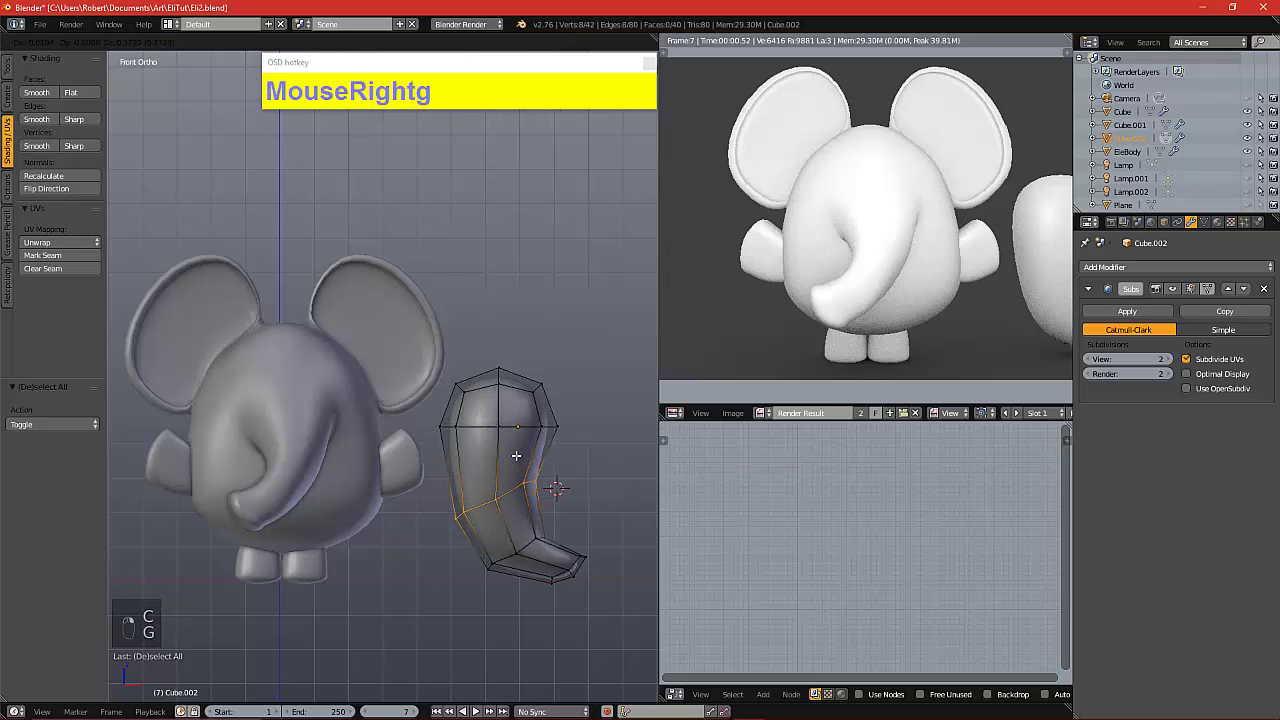
{"action": "left_click", "coordinate": [523, 456]}
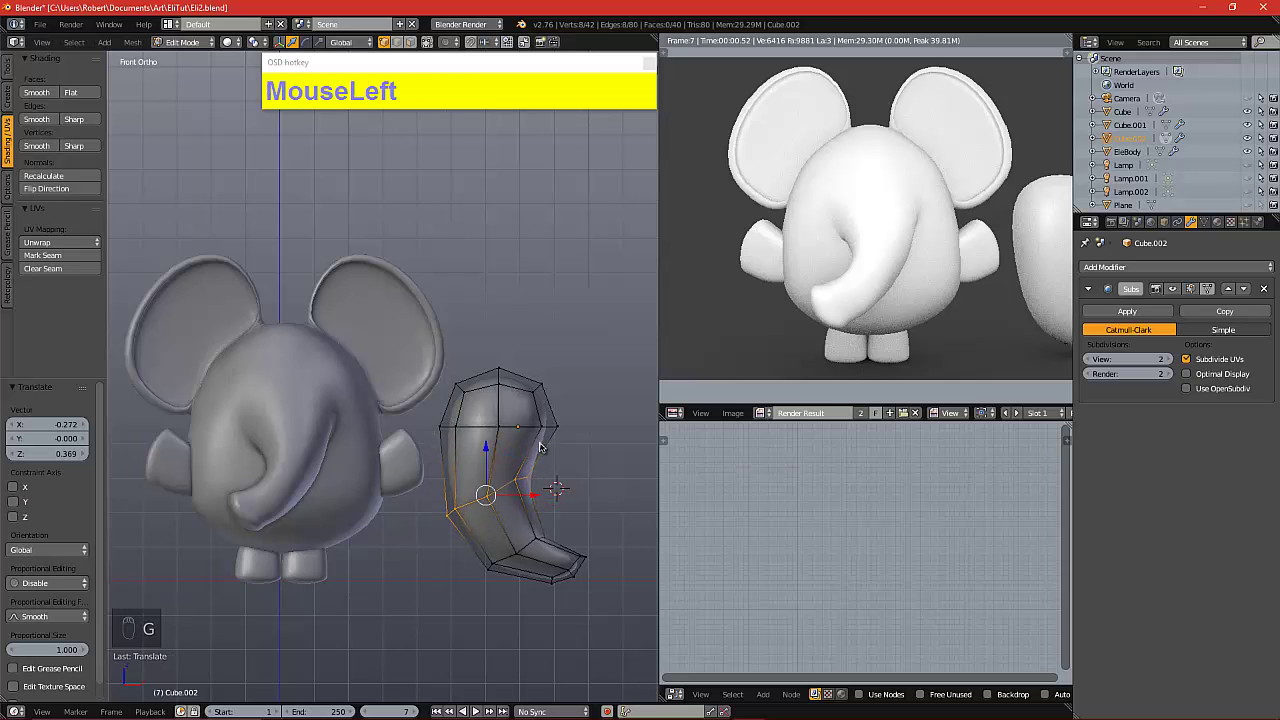
Return to Object Mode and scale the whole tusk down to about 0.39
{"action": "key", "text": "Tab"}
{"action": "key", "text": "s"}
{"action": "left_click", "coordinate": [531, 379]}
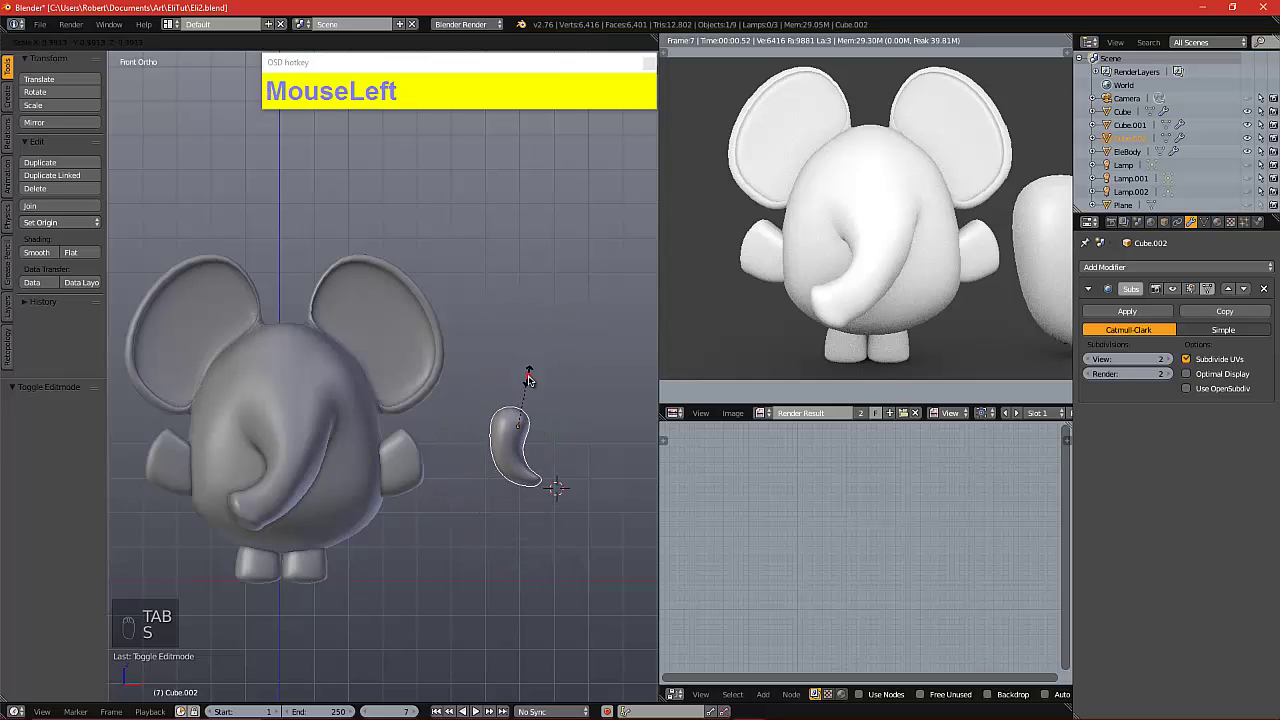
Move the tusk -4.841 along X and -0.680 along Z onto the body, and bring it forward -1.964 along Y
{"action": "key", "text": "g"}
{"action": "left_click", "coordinate": [383, 420]}
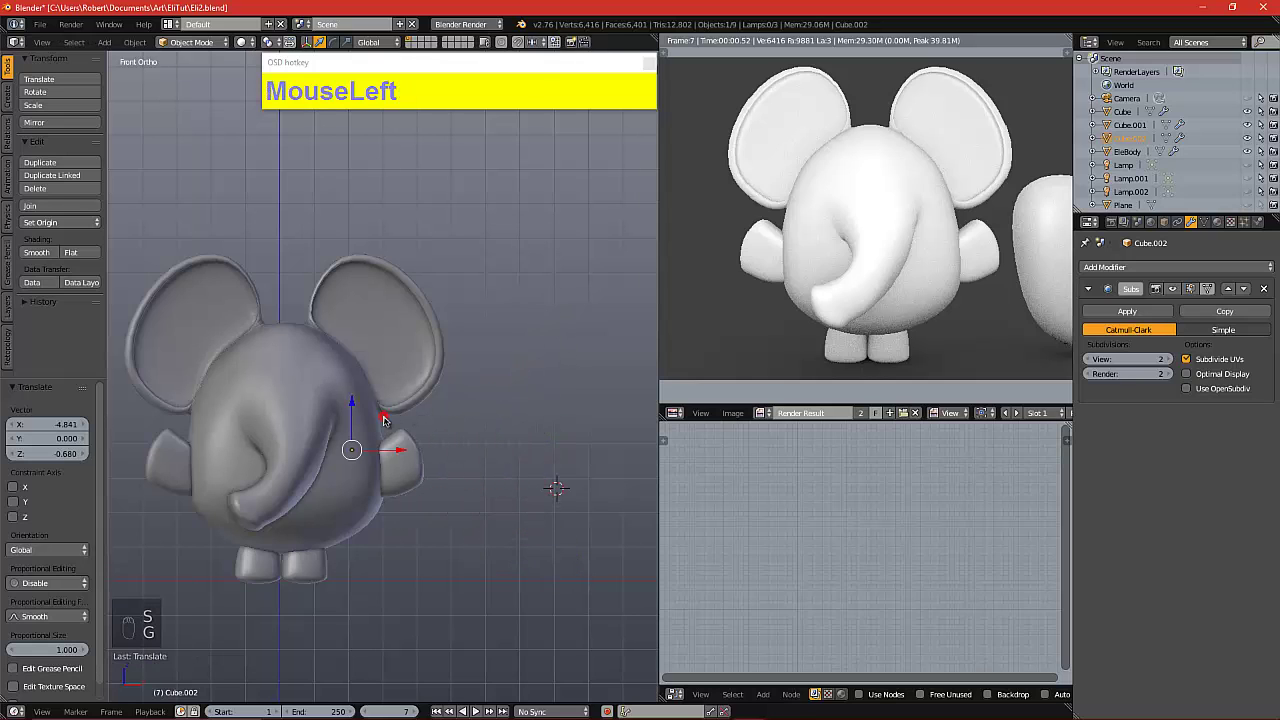
{"action": "key", "text": "KP_3"}
{"action": "left_click_drag", "start_coordinate": [438, 458], "coordinate": [466, 283]}
In the front view, scale the tusk down further and move it -0.579 along X and 0.417 along Z against the trunk's edge
{"action": "key", "text": "KP_1"}
{"action": "scroll", "coordinate": [404, 448], "scroll_direction": "up", "scroll_amount": 2}
{"action": "scroll", "coordinate": [466, 283], "scroll_direction": "up", "scroll_amount": 2}
{"action": "key", "text": "s"}
{"action": "left_click", "coordinate": [443, 357]}
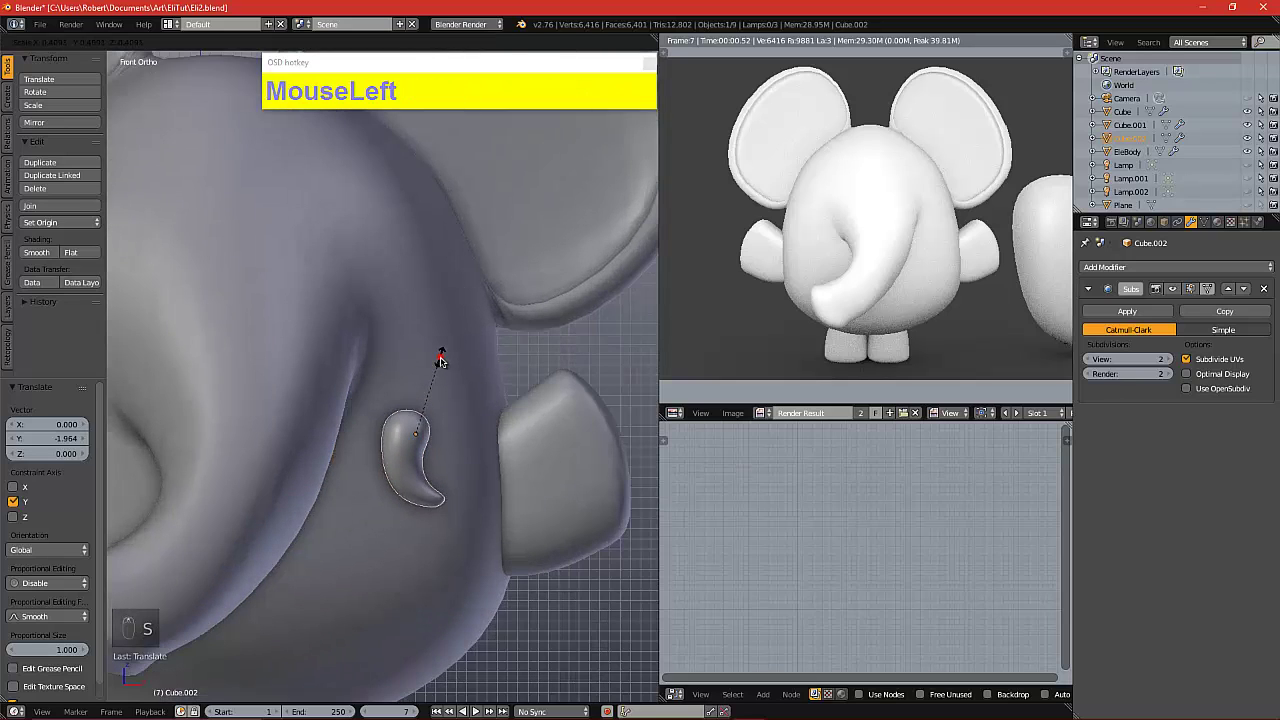
{"action": "key", "text": "g"}
{"action": "left_click", "coordinate": [416, 345]}
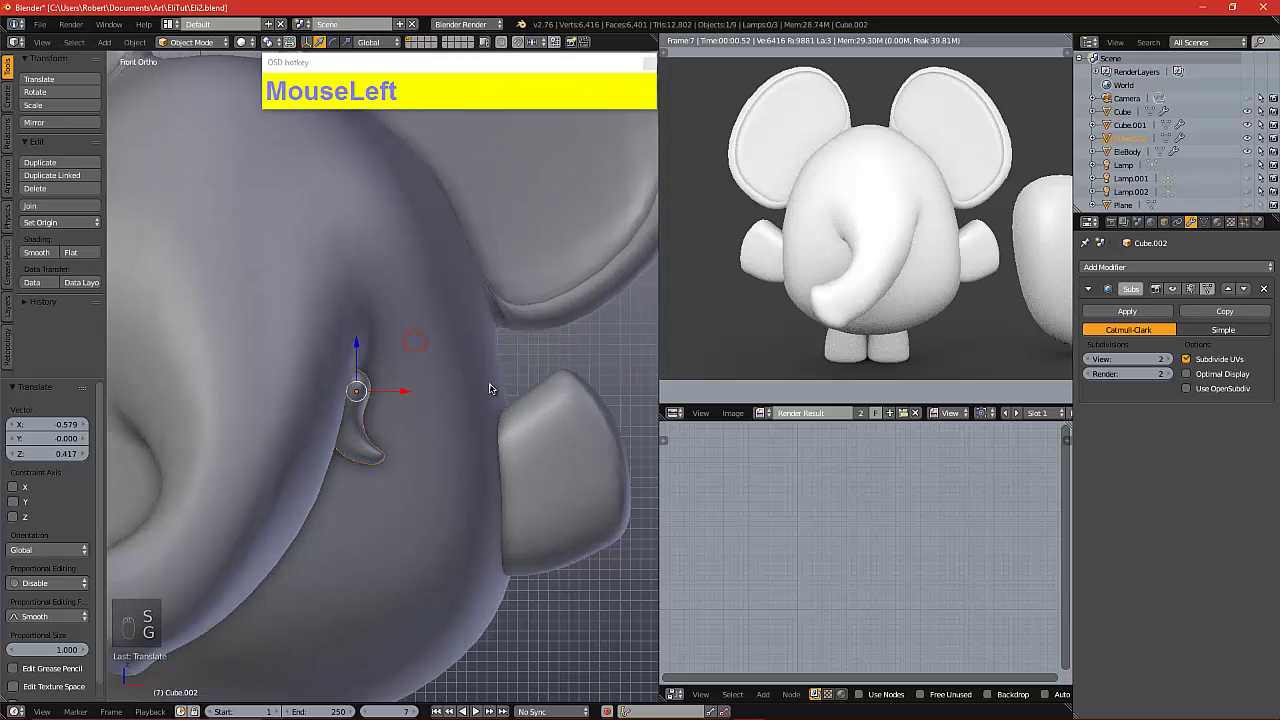
Rotate the tusk -52.182° in the front view and shift it slightly toward the trunk
{"action": "key", "text": "r"}
{"action": "left_click", "coordinate": [475, 225]}
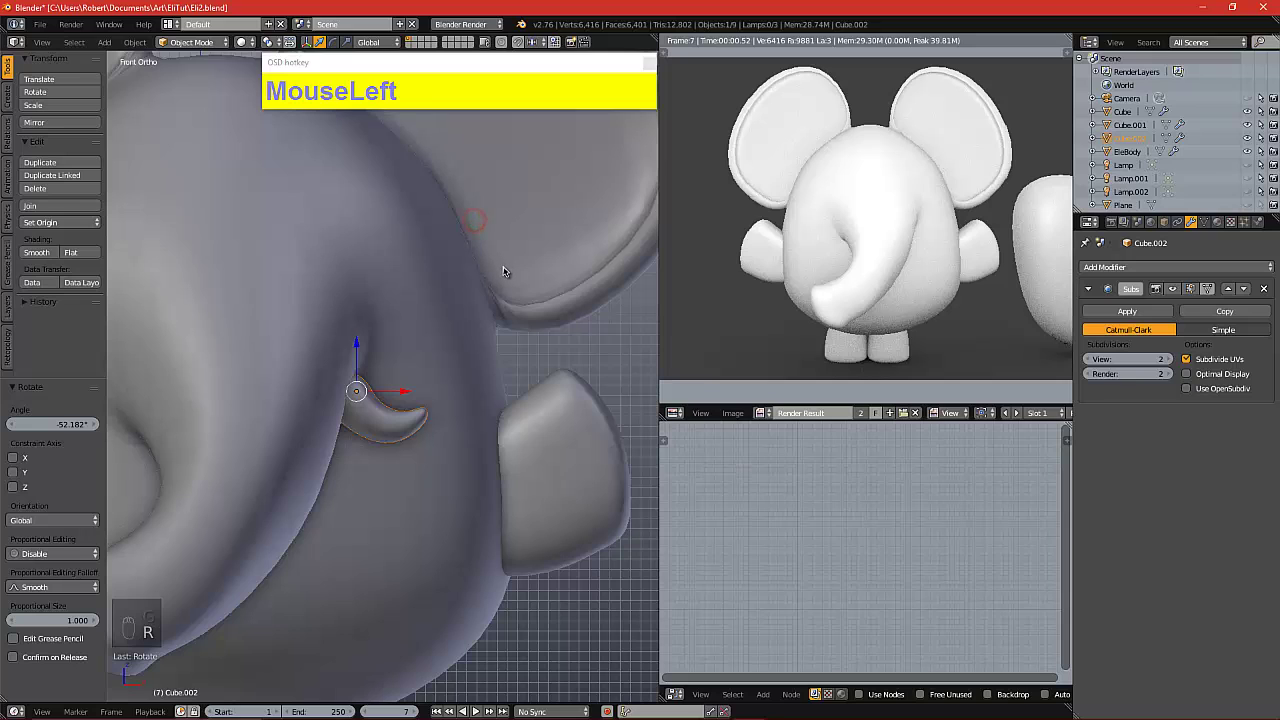
{"action": "key", "text": "g"}
{"action": "left_click", "coordinate": [492, 267]}
In Edit Mode, move the tusk's selected middle edge loop -0.081 along X and -0.086 along Z
{"action": "key", "text": "Tab"}
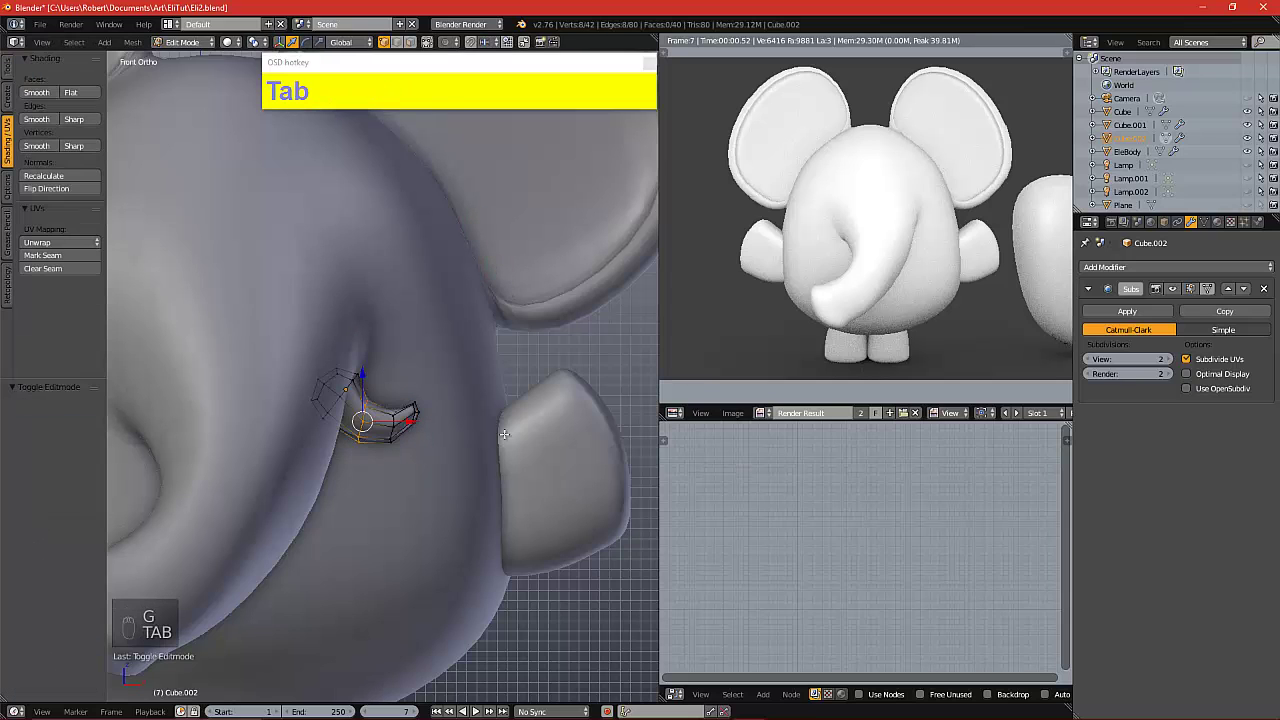
{"action": "scroll", "coordinate": [494, 403], "scroll_direction": "up", "scroll_amount": 2}
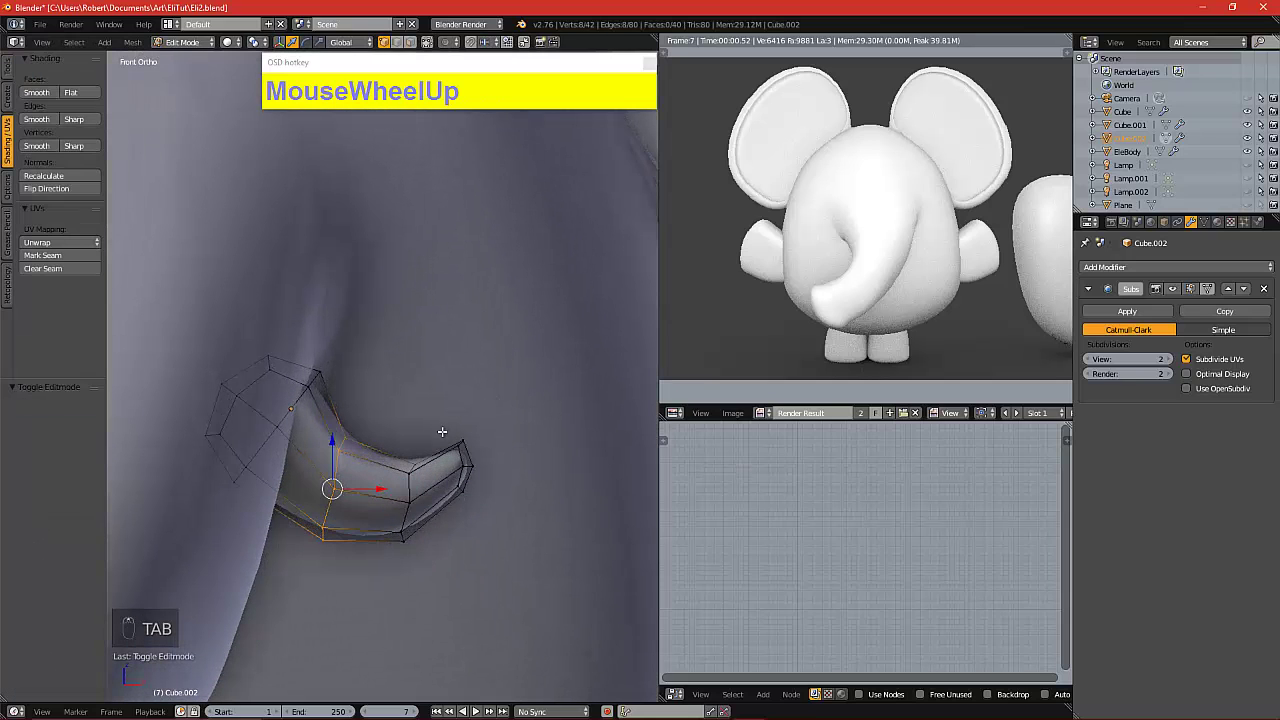
{"action": "key", "text": "c"}
{"action": "right_click", "coordinate": [437, 395]}
{"action": "key", "text": "g"}
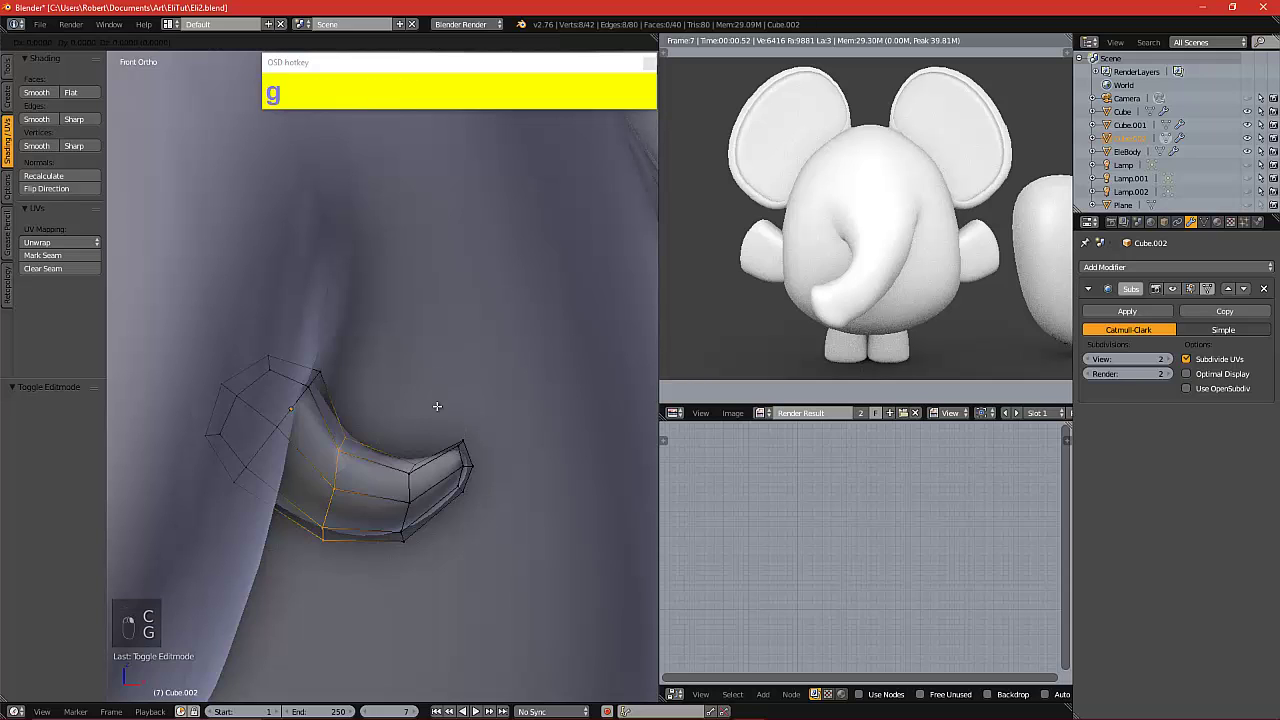
{"action": "left_click", "coordinate": [414, 422]}
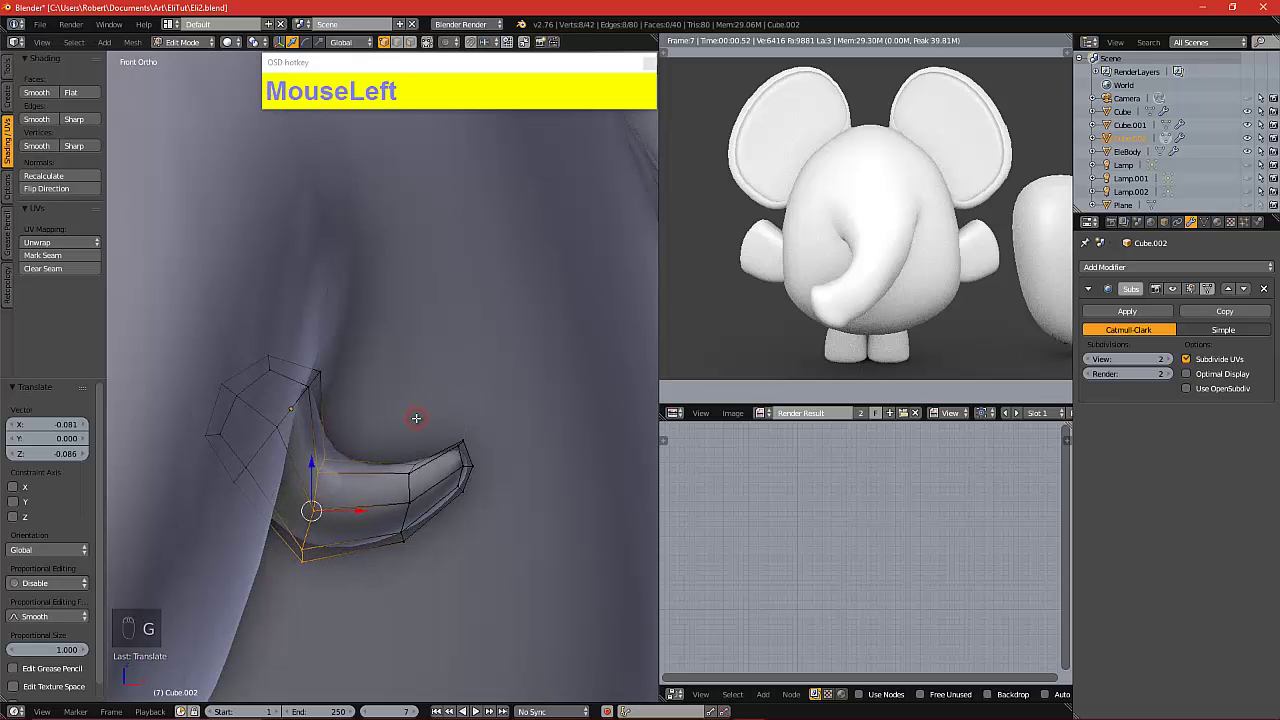
Box-select the tusk's tip section, move it -0.047 along X and -0.086 along Z, and return to Object Mode
{"action": "key", "text": "a"}
{"action": "key", "text": "b"}
{"action": "left_click_drag", "start_coordinate": [396, 405], "coordinate": [528, 573]}
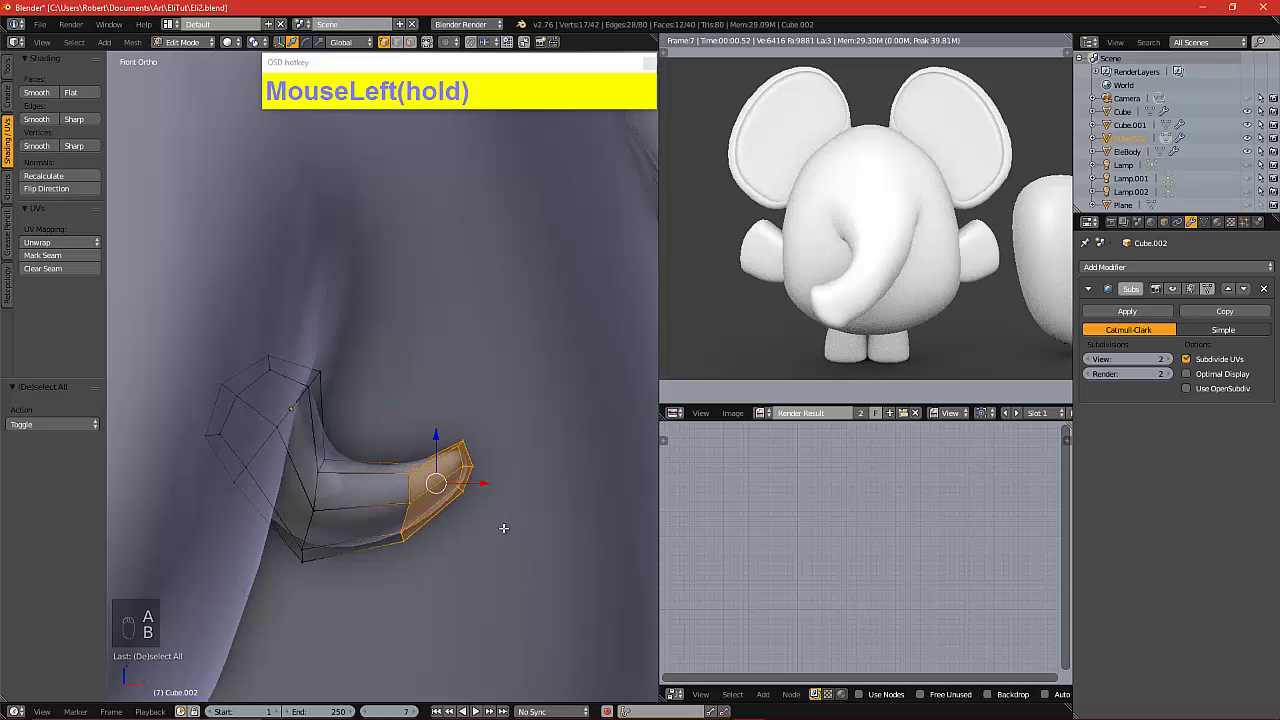
{"action": "key", "text": "g"}
{"action": "left_click", "coordinate": [492, 549]}
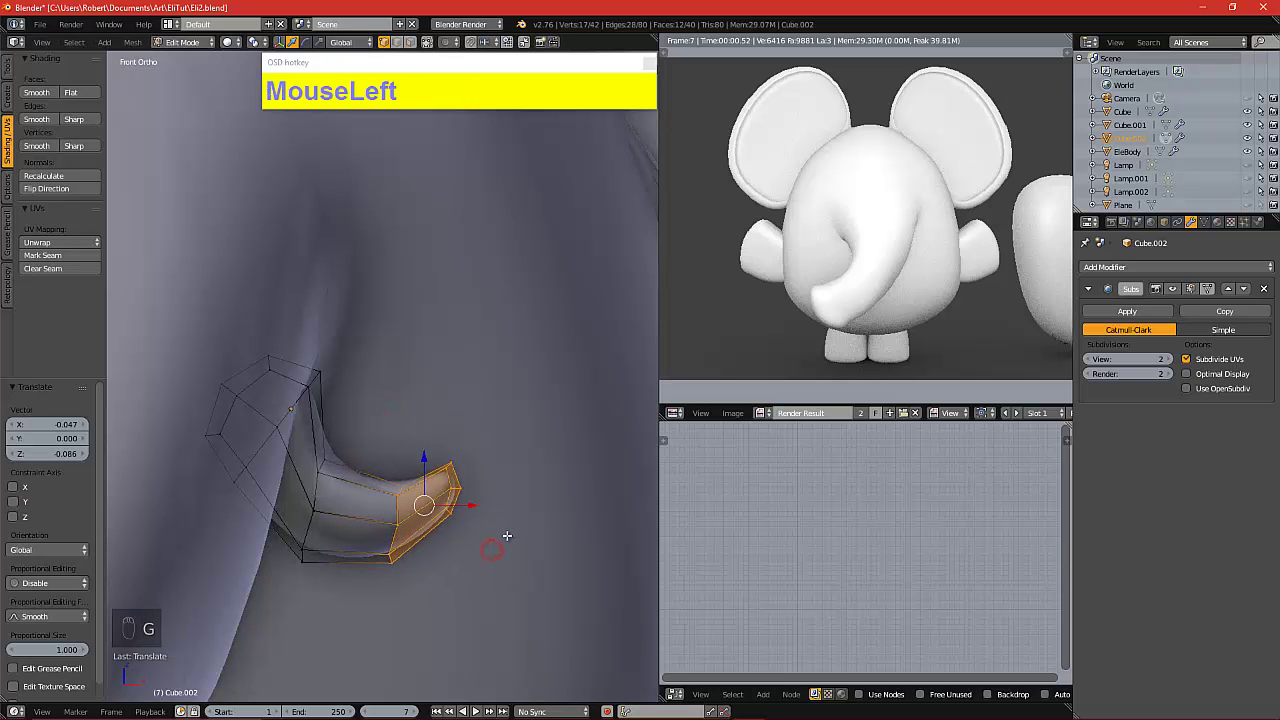
{"action": "scroll", "coordinate": [507, 536], "scroll_direction": "down", "scroll_amount": 4}
{"action": "key", "text": "Tab"}
Select the tusk's entire mesh in Edit Mode and duplicate it in place
{"action": "scroll", "coordinate": [507, 540], "scroll_direction": "down", "scroll_amount": 2}
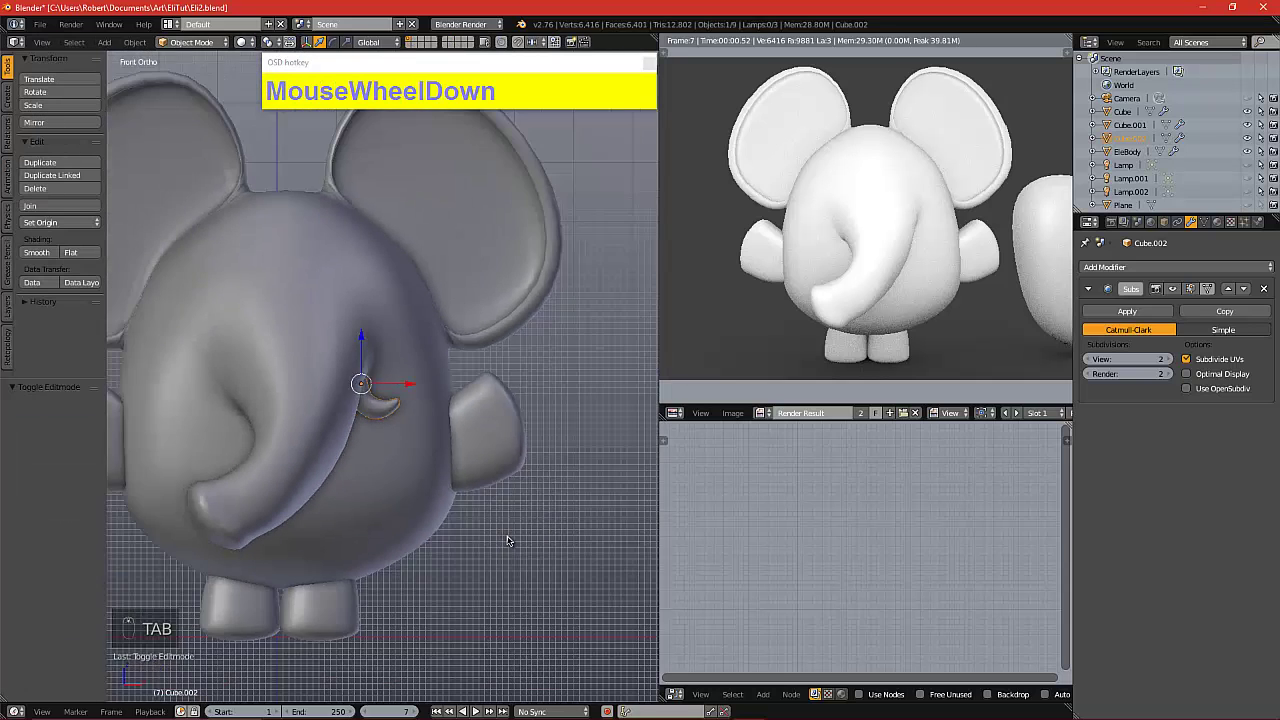
{"action": "scroll", "coordinate": [507, 541], "scroll_direction": "down", "scroll_amount": 1}
{"action": "left_click_drag", "start_coordinate": [440, 507], "coordinate": [537, 508], "text": "alt+shift"}
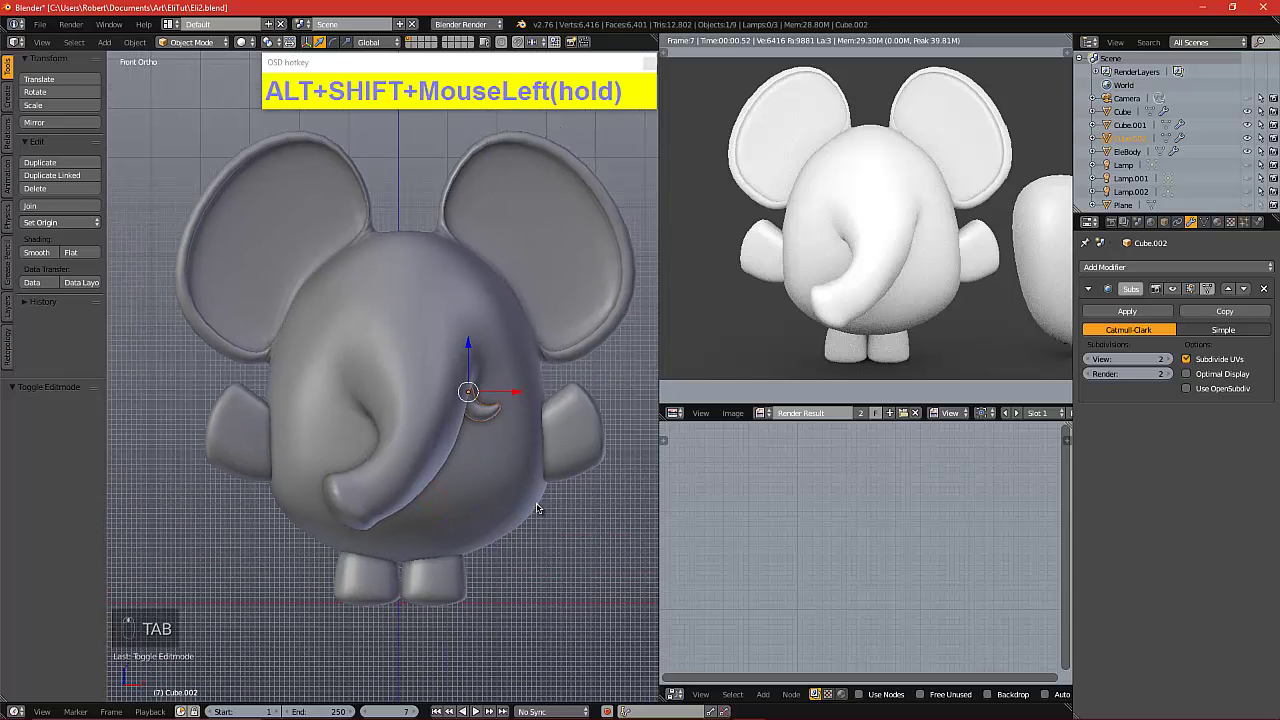
{"action": "key", "text": "Tab"}
{"action": "key", "text": "a"}
{"action": "key", "text": "a"}
{"action": "key", "text": "a"}
{"action": "key", "text": "a"}
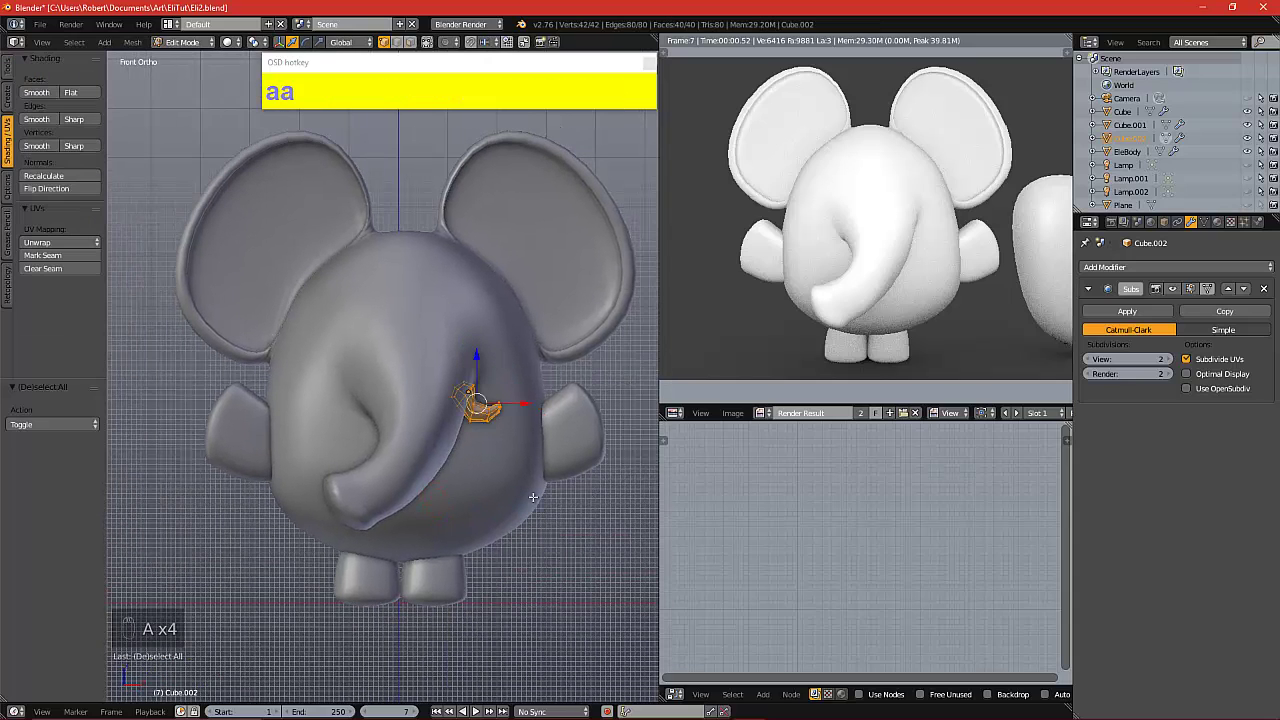
{"action": "key", "text": "shift+d"}
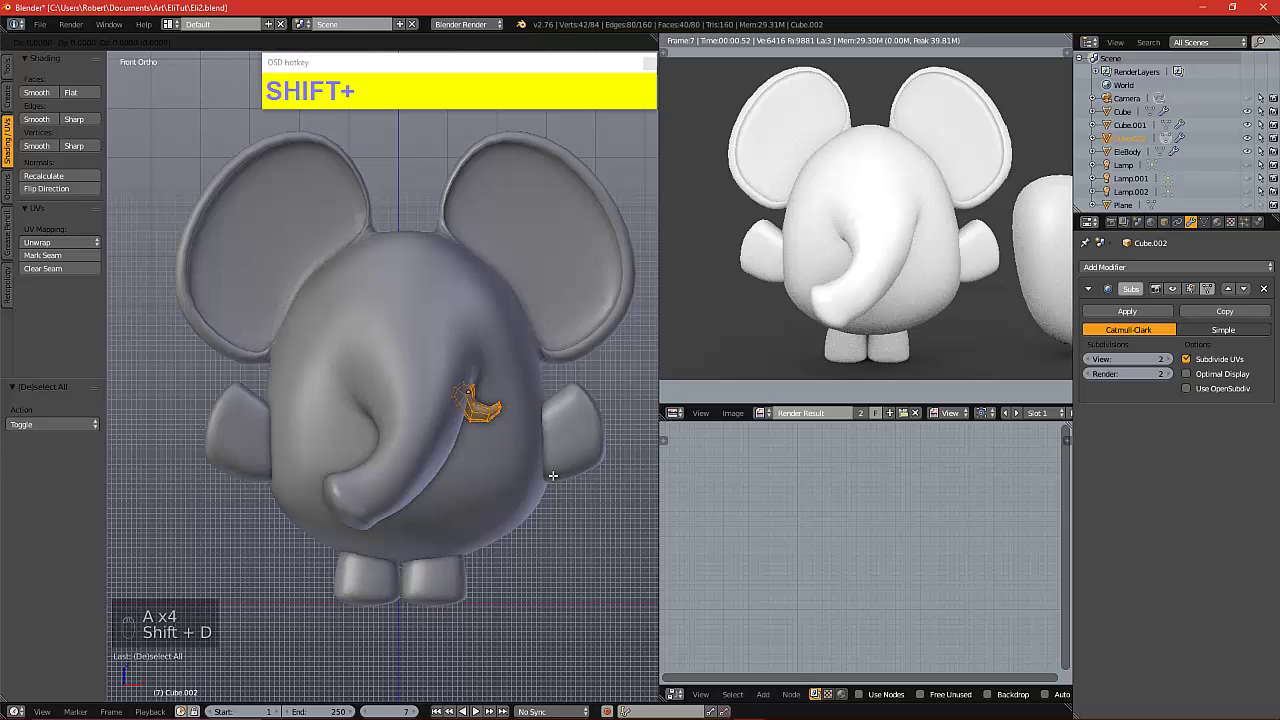
{"action": "left_click", "coordinate": [552, 474]}
Mirror the duplicated tusk along global X and move it -2.430 along X to the trunk's other side
{"action": "left_click", "coordinate": [132, 42]}
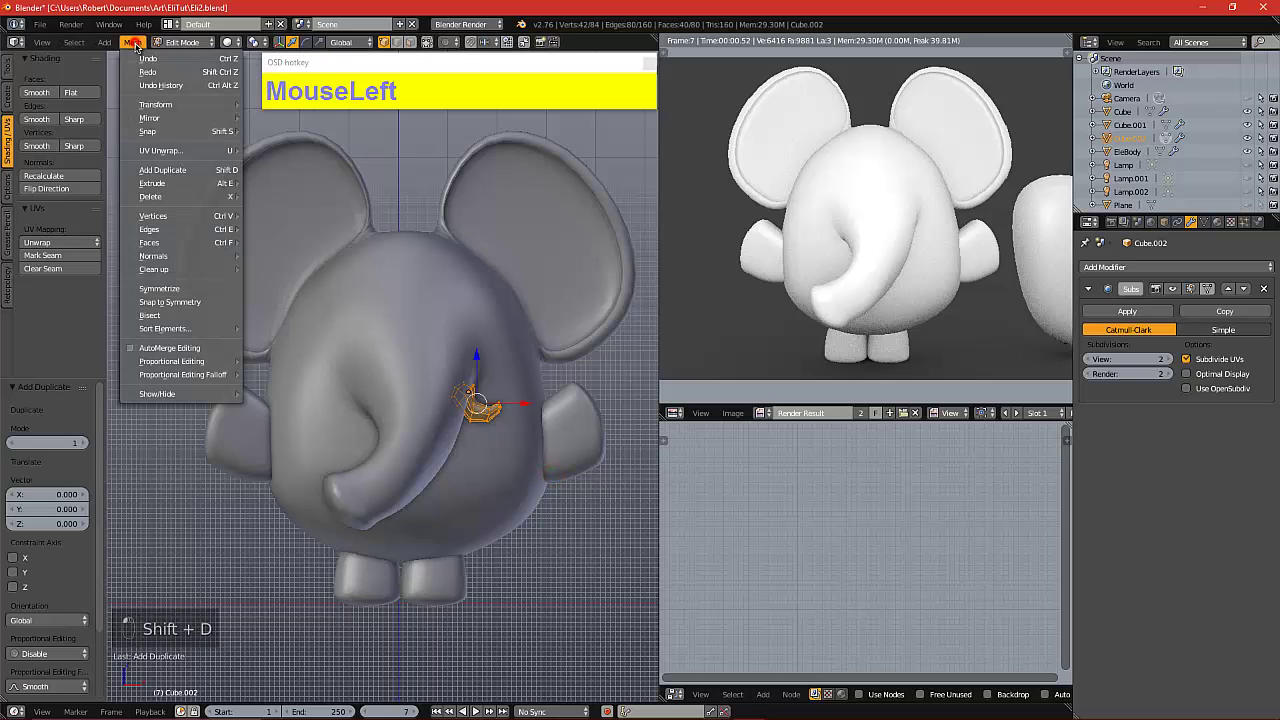
{"action": "mouse_move", "coordinate": [160, 118]}
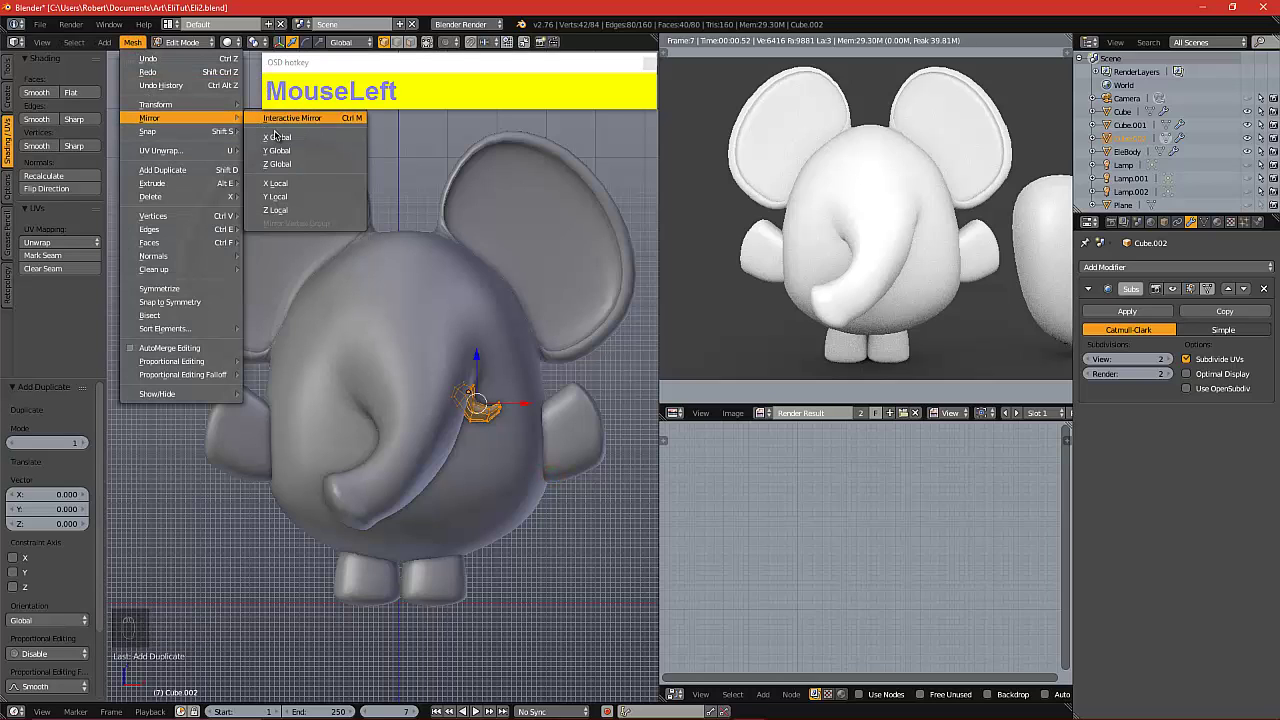
{"action": "left_click", "coordinate": [274, 135]}
{"action": "left_click_drag", "start_coordinate": [532, 408], "coordinate": [410, 409]}
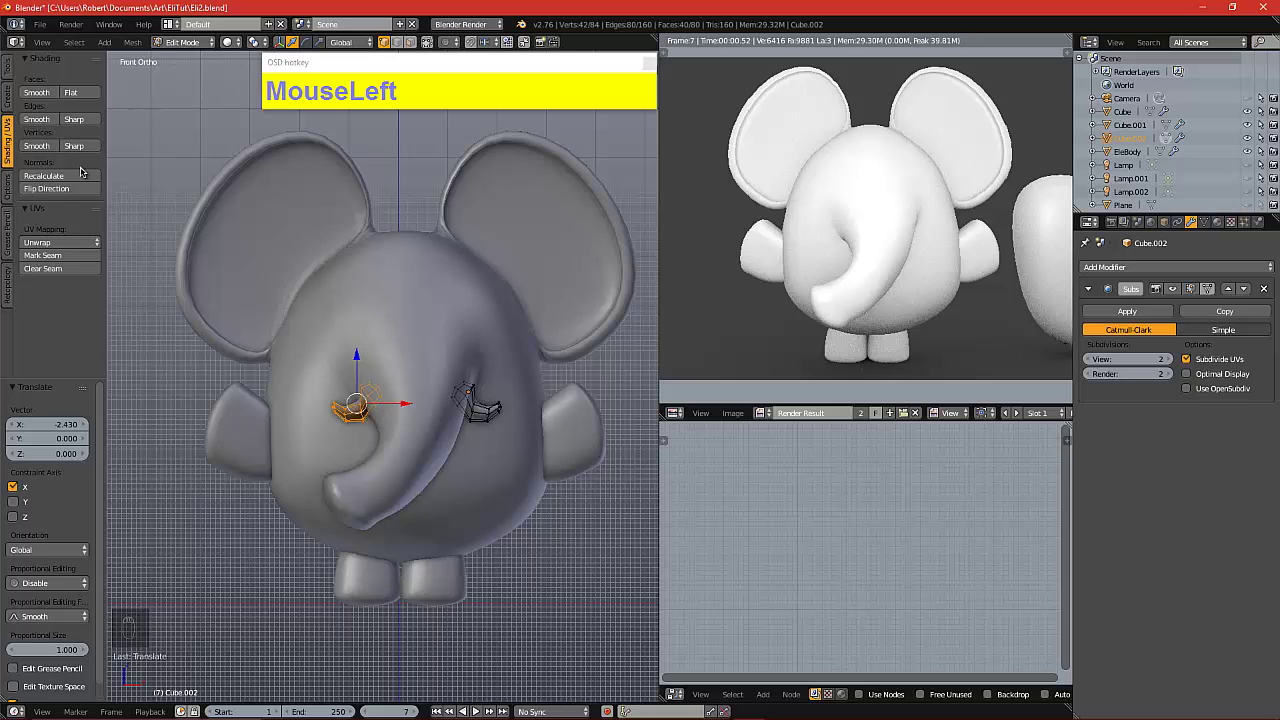
Recalculate the mirrored tusk's normals, render the elephant, and check the tusks in side and front views
{"action": "left_click", "coordinate": [48, 176]}
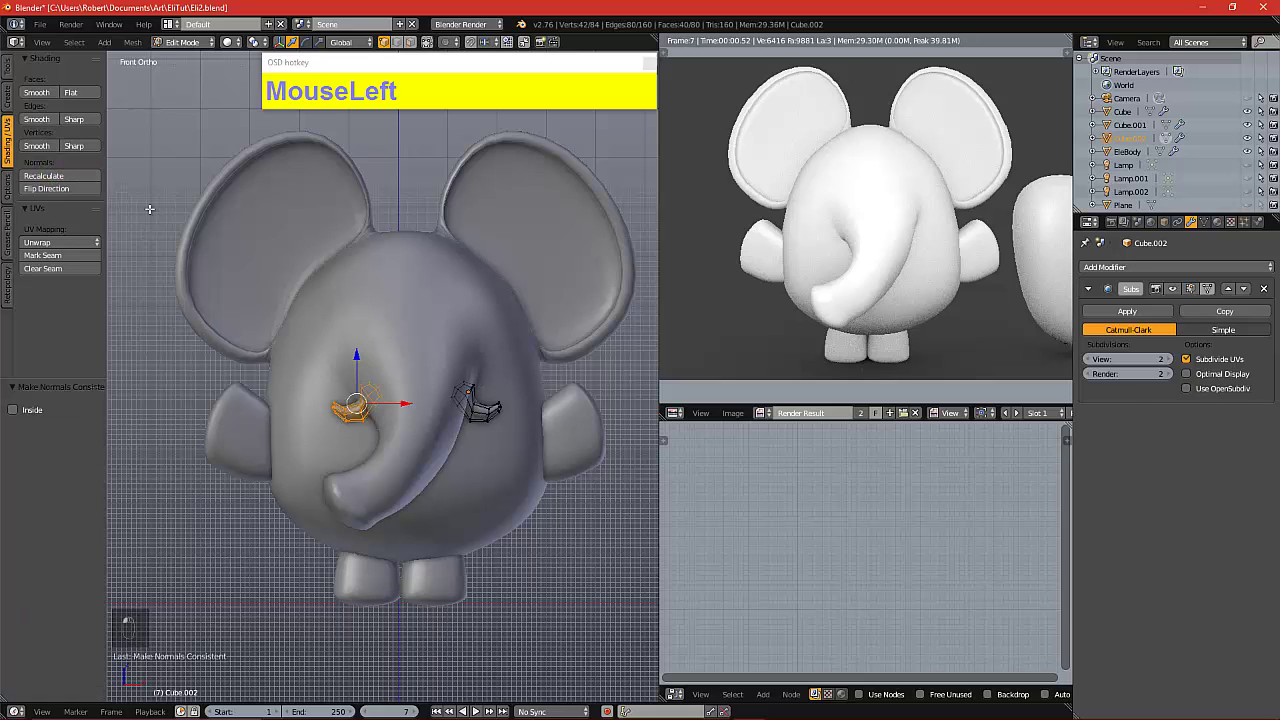
{"action": "key", "text": "a"}
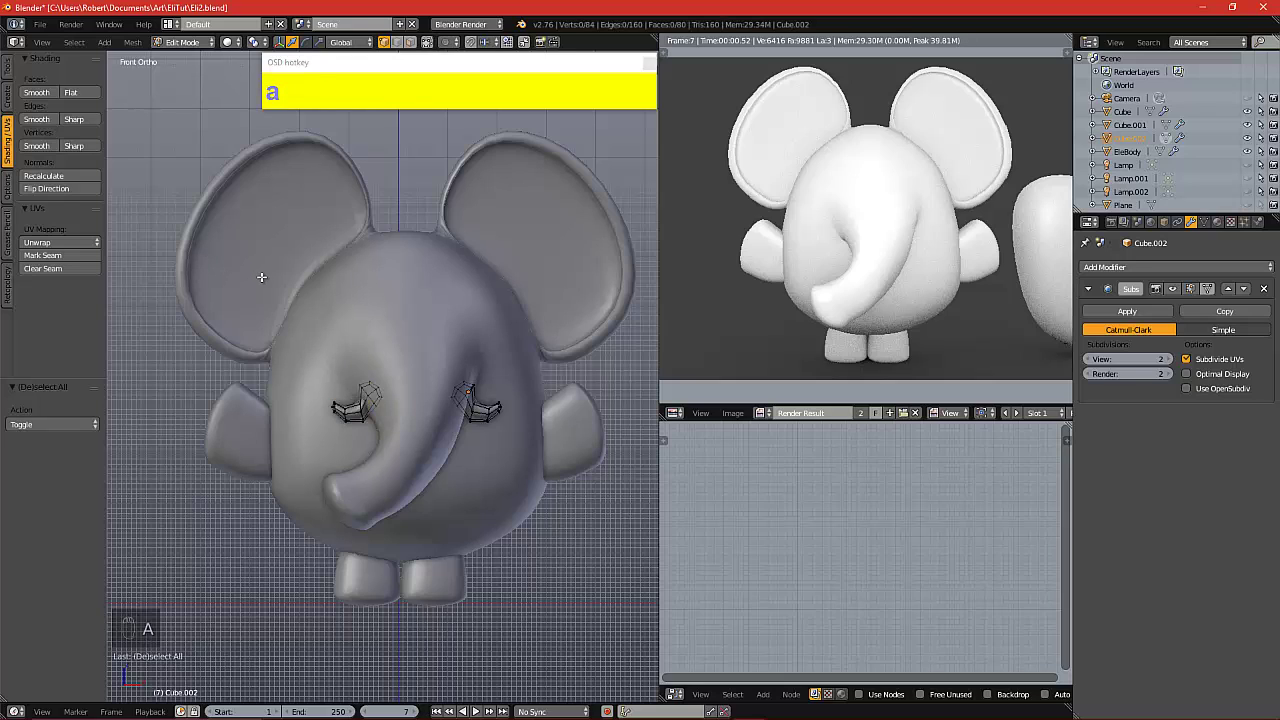
{"action": "key", "text": "F12"}
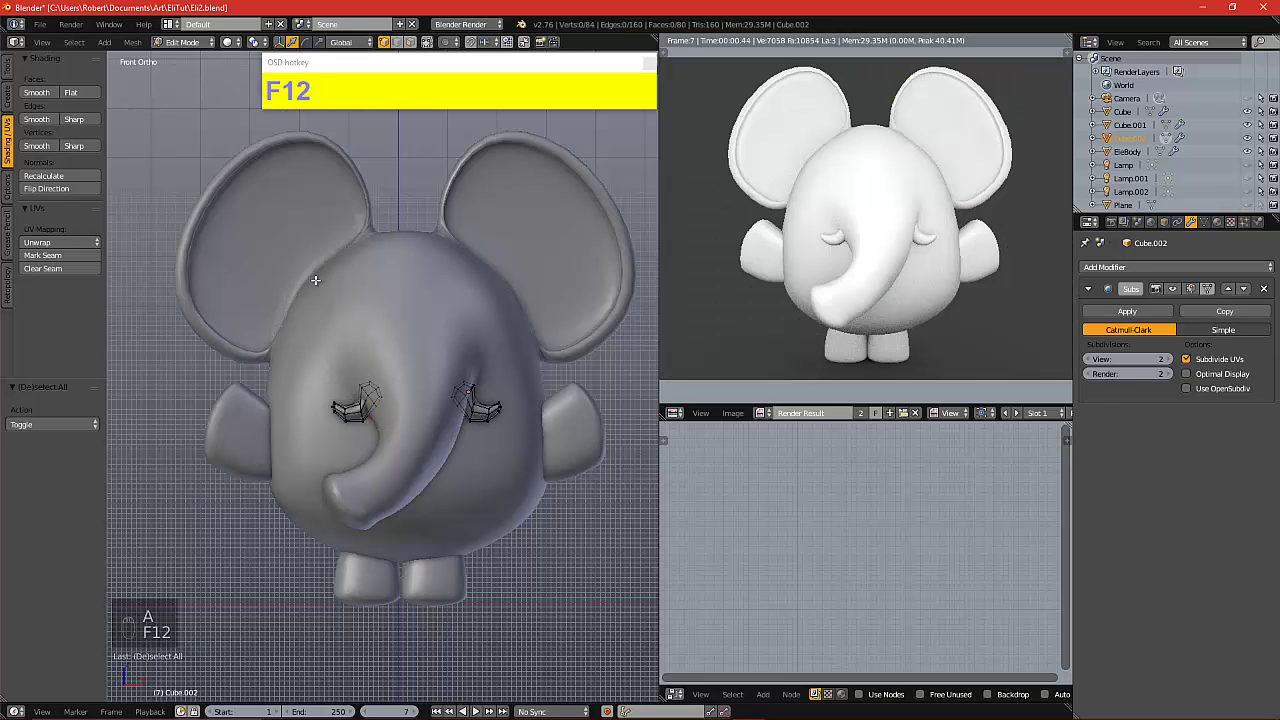
{"action": "key", "text": "KP_3"}
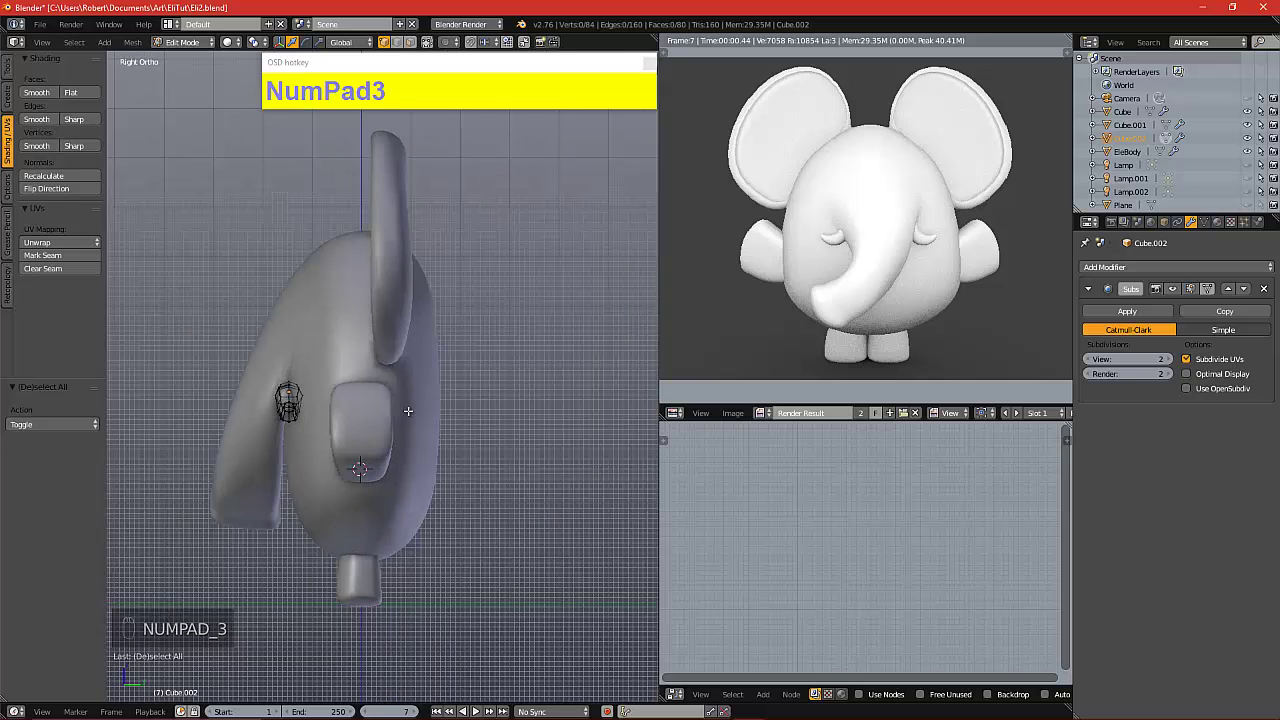
{"action": "key", "text": "KP_1"}
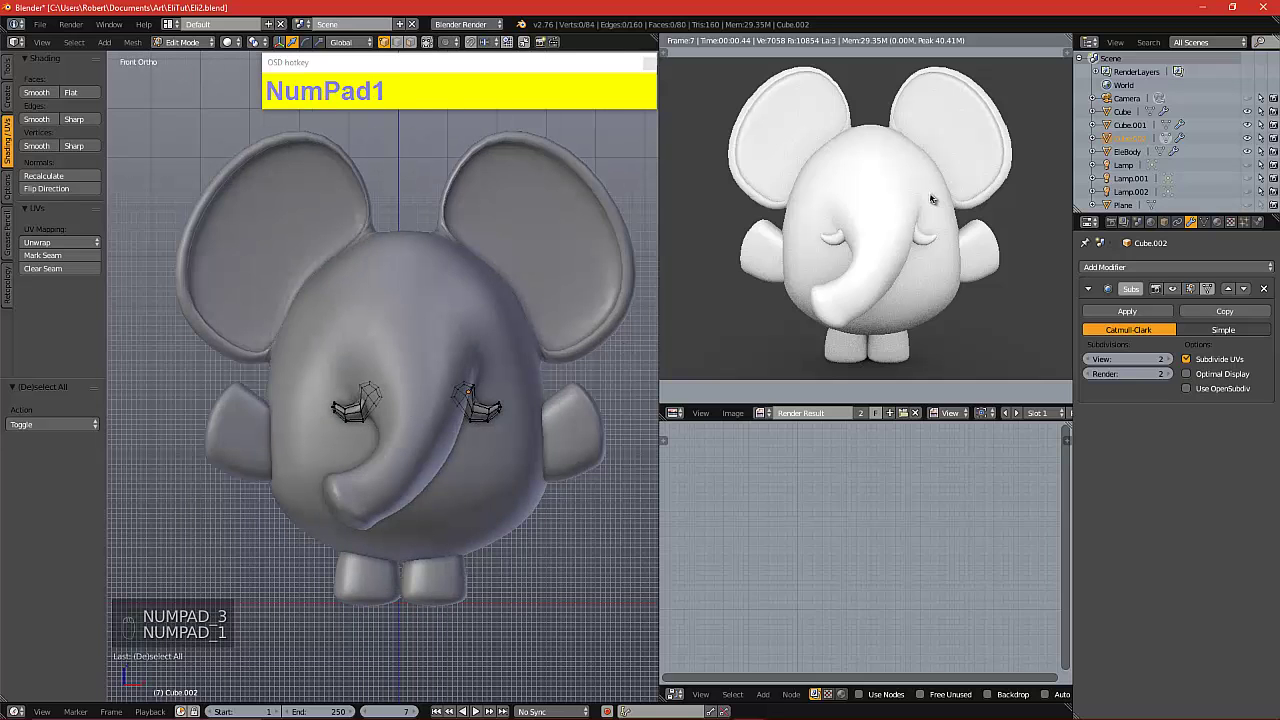
Inspect from an angle and from the front how both tusks meet the trunk
{"action": "left_click", "coordinate": [301, 380]}
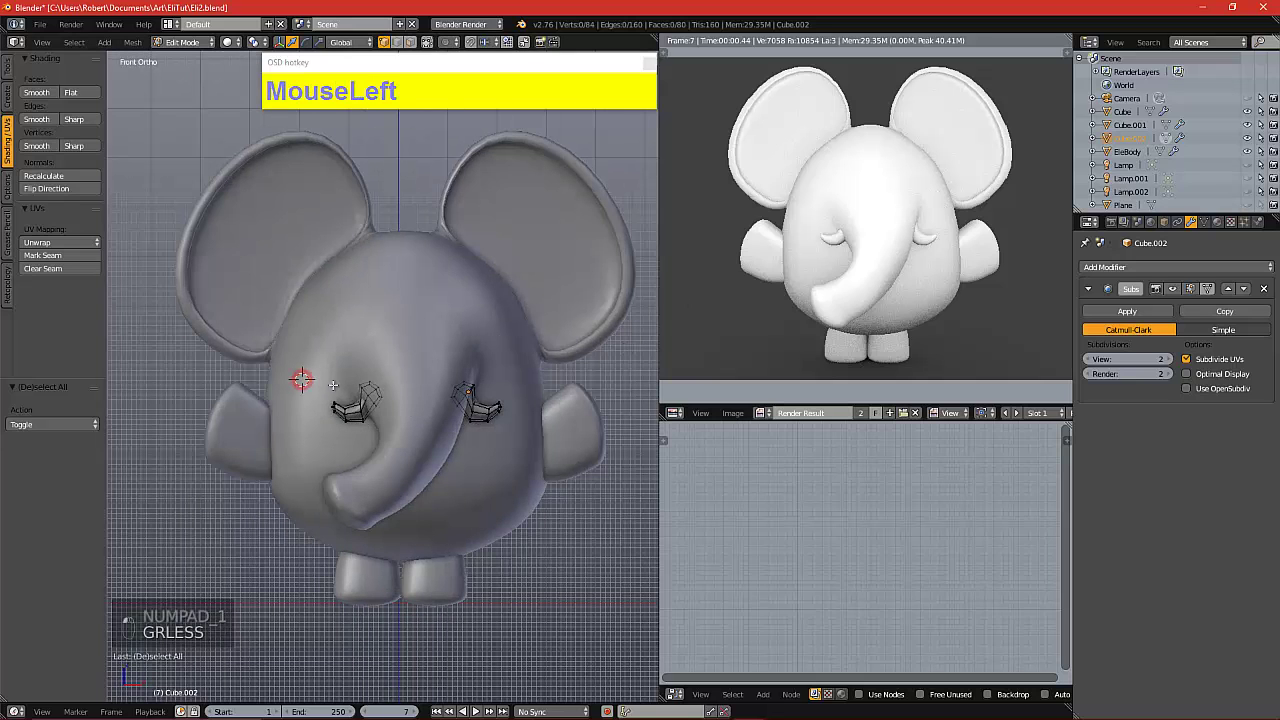
{"action": "left_click_drag", "start_coordinate": [333, 385], "coordinate": [415, 393], "text": "alt"}
{"action": "scroll", "coordinate": [431, 391], "scroll_direction": "up", "scroll_amount": 3}
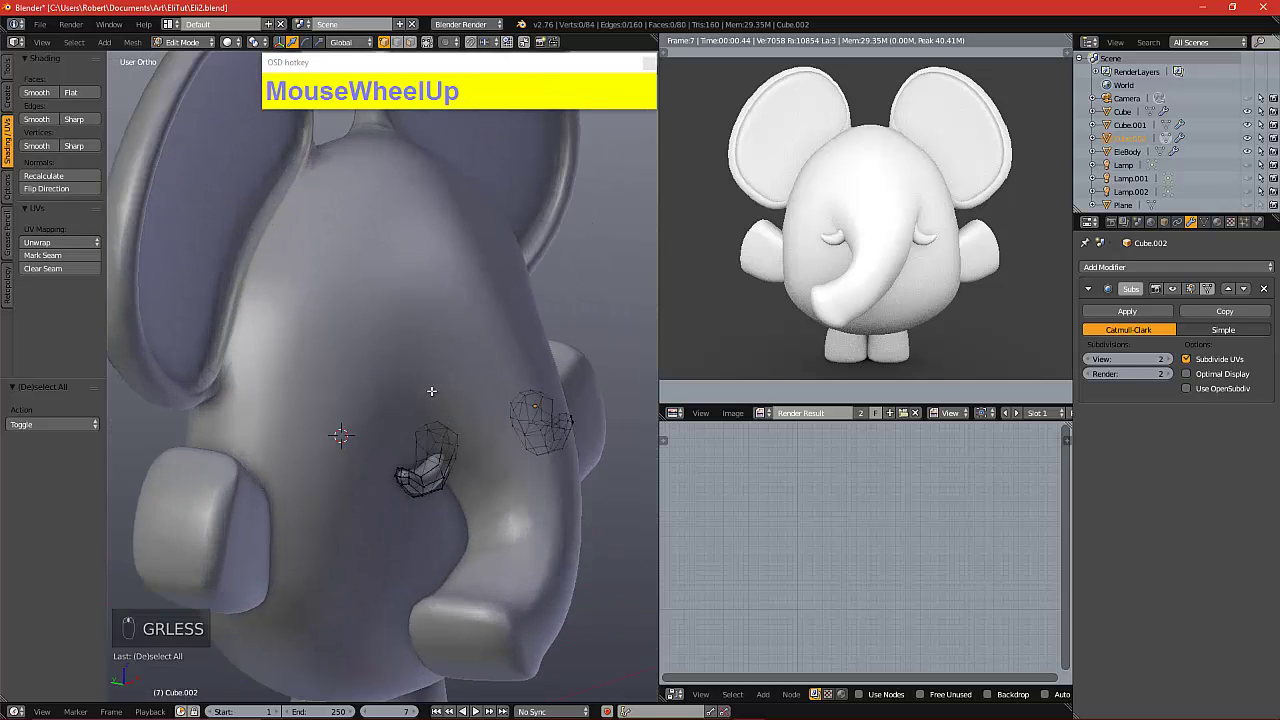
{"action": "scroll", "coordinate": [431, 391], "scroll_direction": "up", "scroll_amount": 2}
{"action": "left_click_drag", "start_coordinate": [514, 437], "coordinate": [473, 457], "text": "alt"}
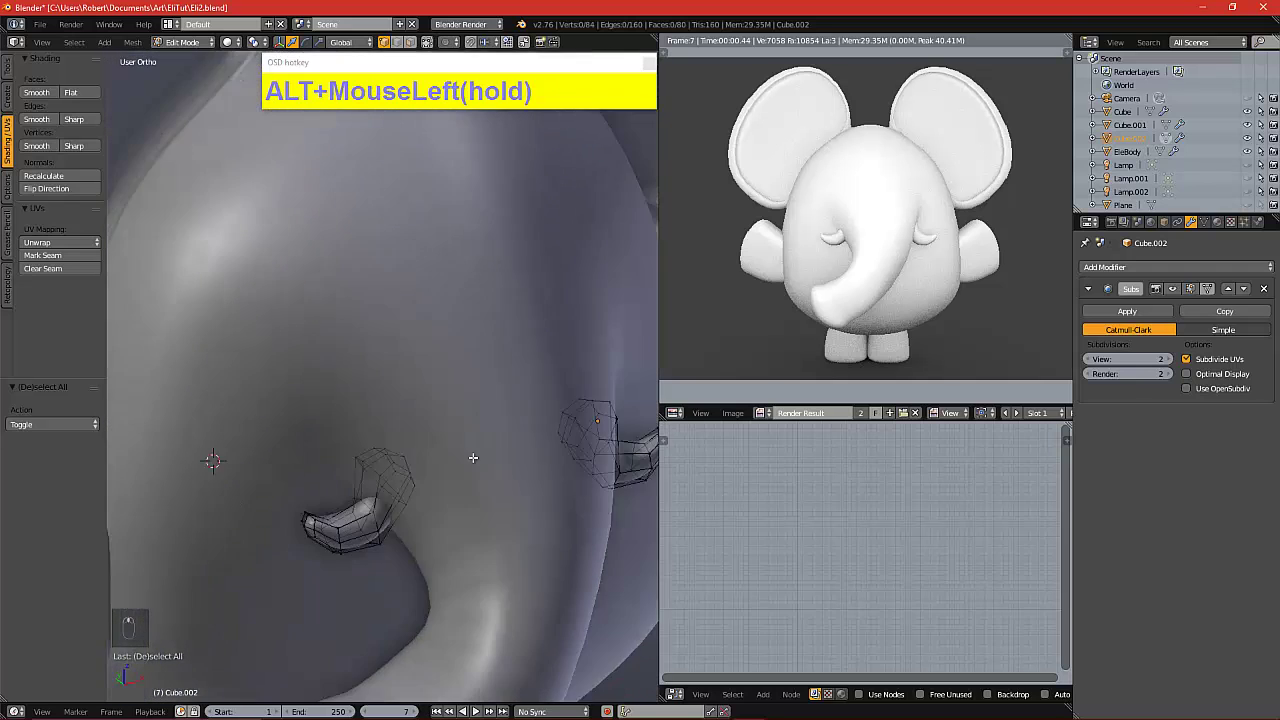
{"action": "key", "text": "KP_1"}
{"action": "left_click_drag", "start_coordinate": [360, 383], "coordinate": [465, 343], "text": "alt+shift"}
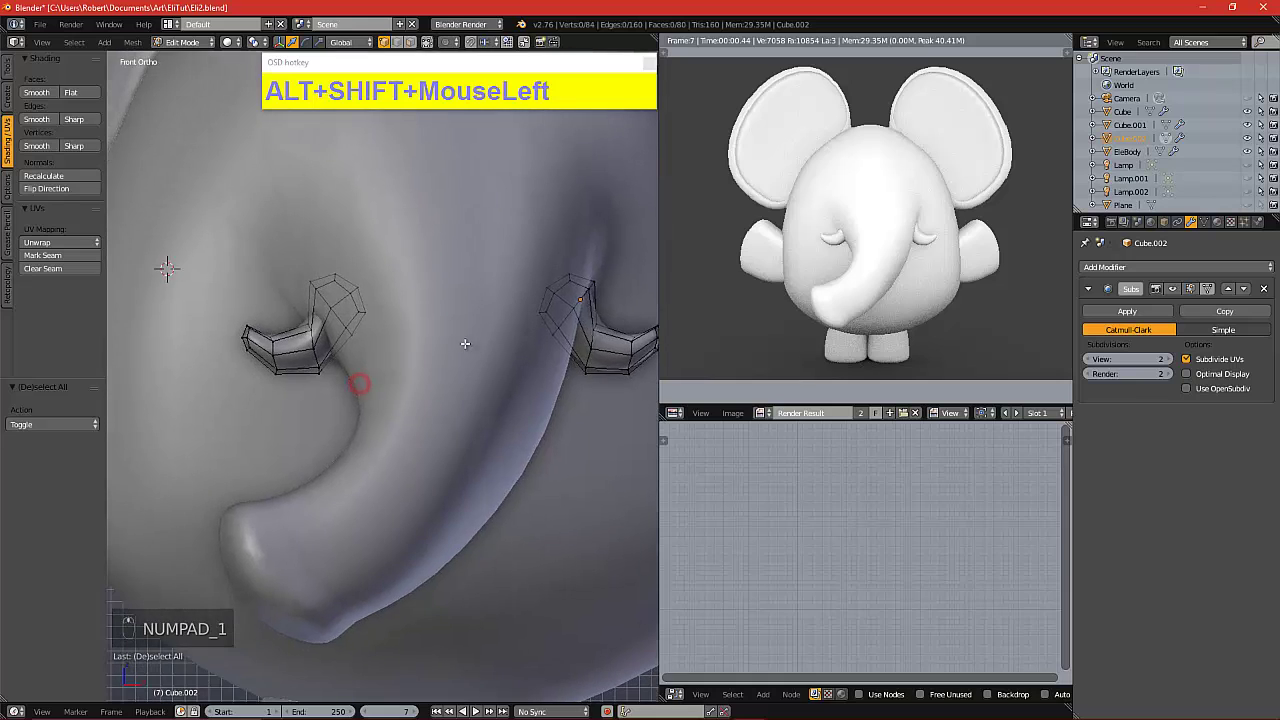
{"action": "key", "text": "b"}
{"action": "left_click_drag", "start_coordinate": [203, 252], "coordinate": [357, 355]}
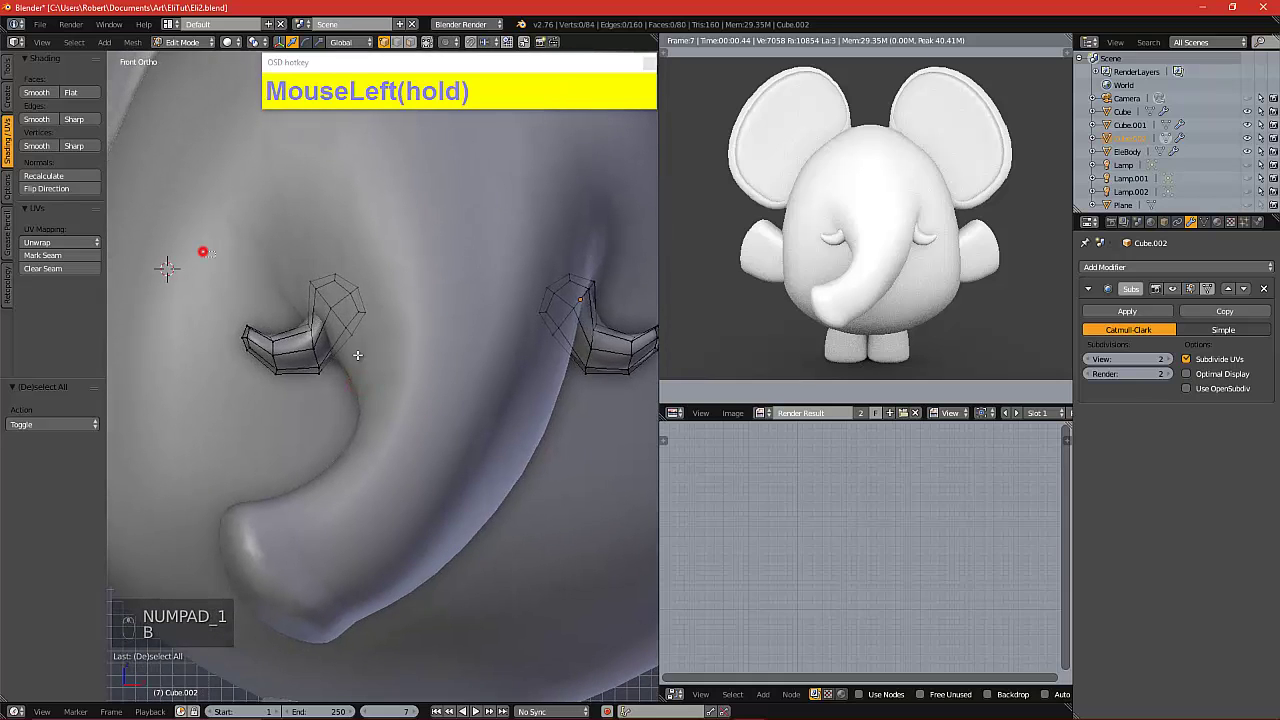
{"action": "scroll", "coordinate": [357, 355], "scroll_direction": "down", "scroll_amount": 2}
{"action": "key", "text": "a"}
Box-select the original tusk, lower it slightly along Z, shift it -0.039 along X, and render the elephant again
{"action": "left_click_drag", "start_coordinate": [608, 375], "coordinate": [488, 393], "text": "alt+shift"}
{"action": "key", "text": "b"}
{"action": "left_click_drag", "start_coordinate": [406, 300], "coordinate": [531, 398]}
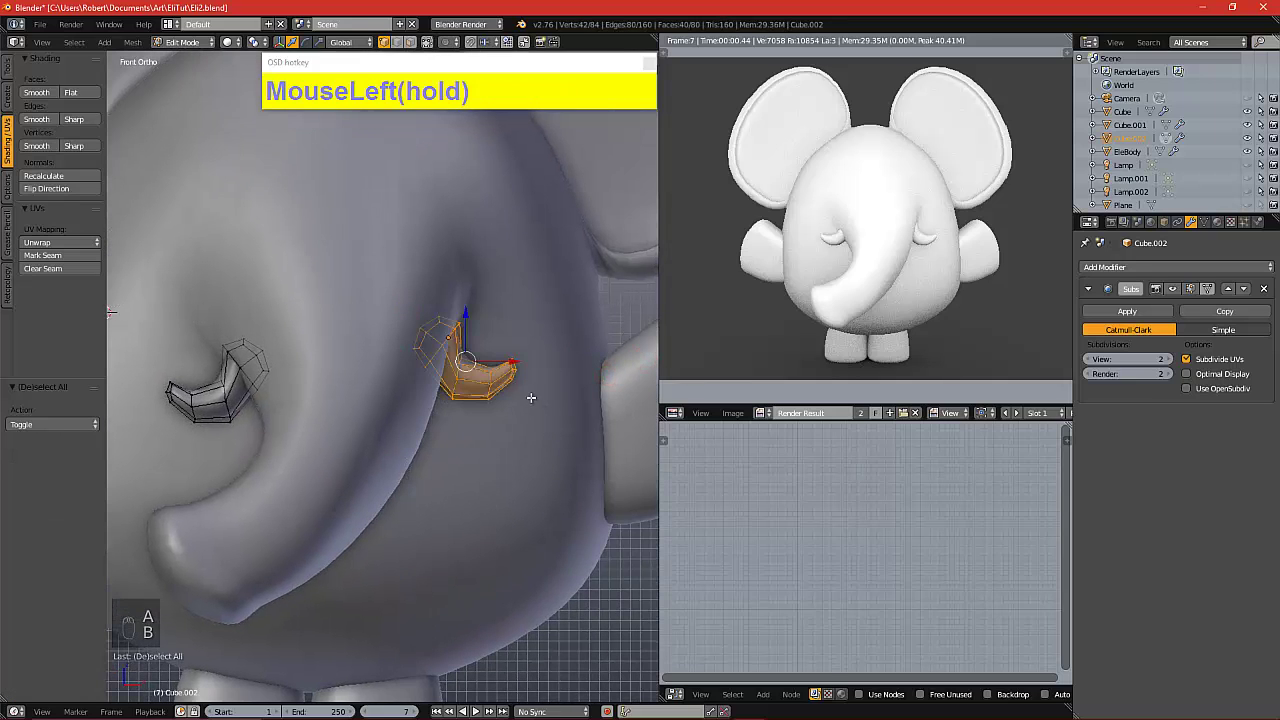
{"action": "left_click", "coordinate": [459, 329]}
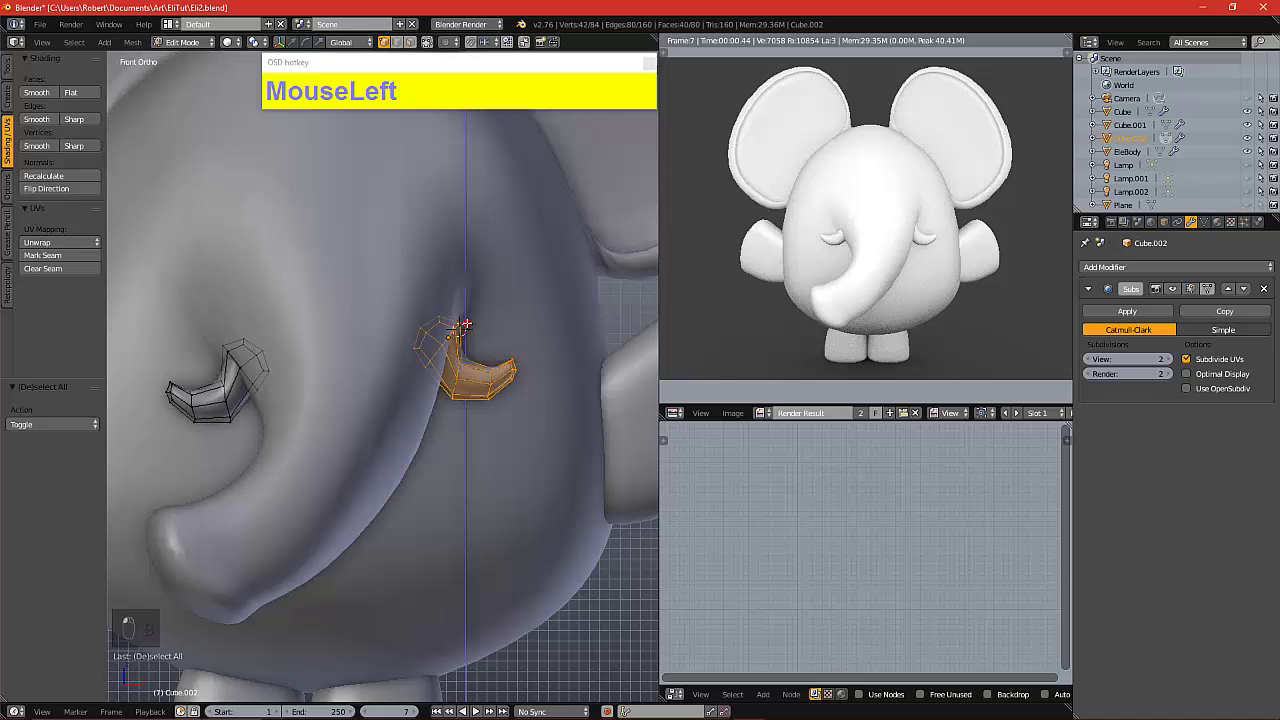
{"action": "left_click", "coordinate": [504, 377]}
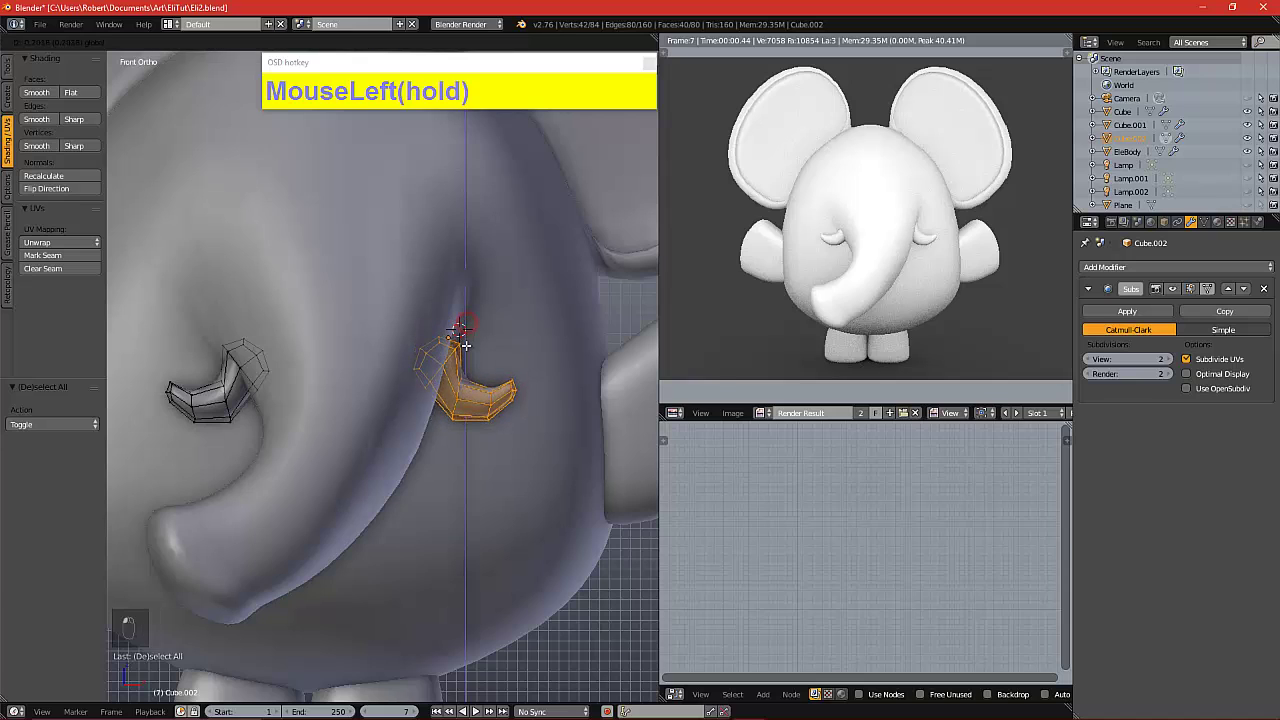
{"action": "left_click", "coordinate": [505, 385]}
{"action": "key", "text": "F12"}
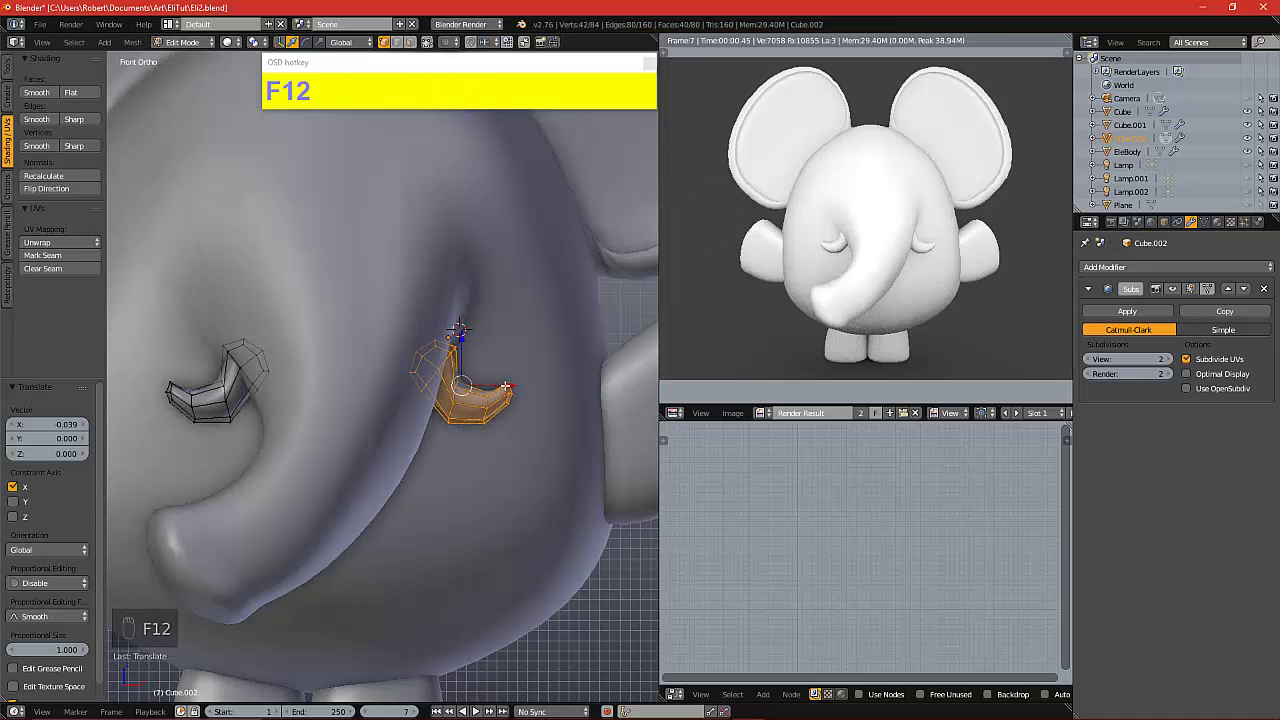
{"action": "key", "text": "a"}
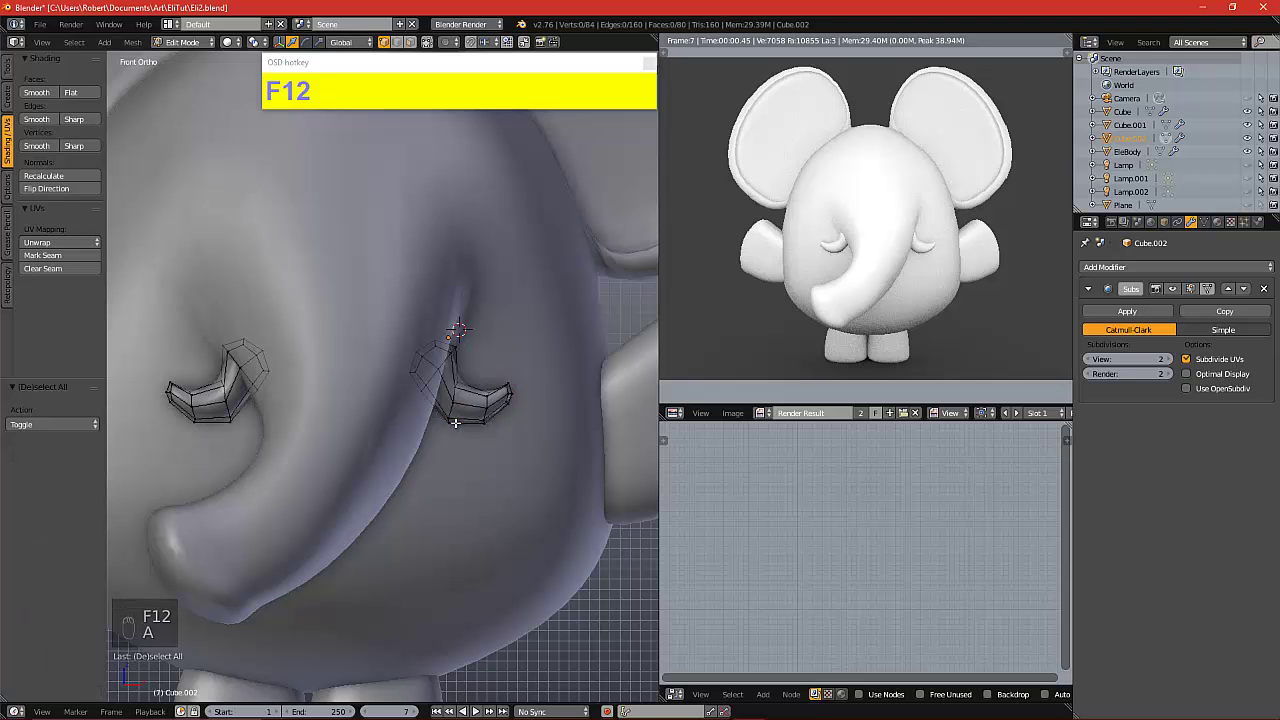
Leave the tusks' mesh editing and open the elephant's body in Edit Mode
{"action": "left_click_drag", "start_coordinate": [414, 418], "coordinate": [476, 449], "text": "alt+shift"}
{"action": "scroll", "coordinate": [491, 455], "scroll_direction": "down", "scroll_amount": 3}
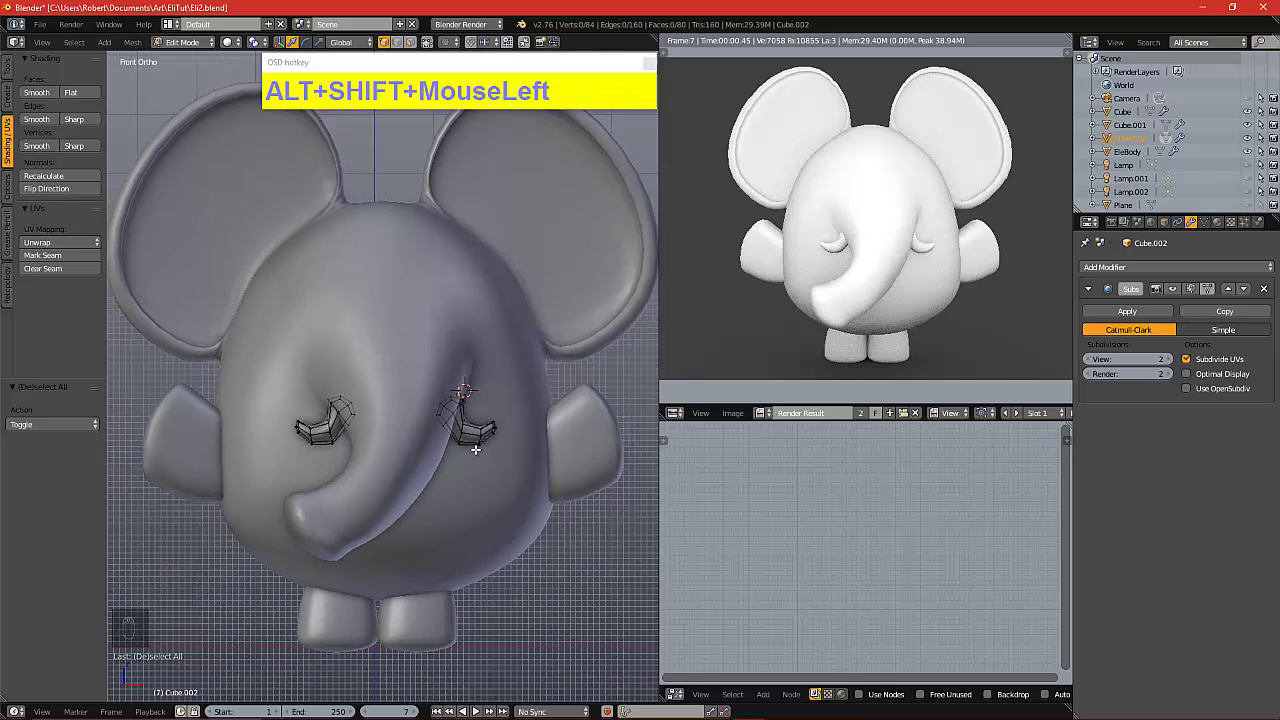
{"action": "key", "text": "Tab"}
{"action": "right_click", "coordinate": [433, 258]}
{"action": "key", "text": "Tab"}
{"action": "scroll", "coordinate": [433, 258], "scroll_direction": "up", "scroll_amount": 2}
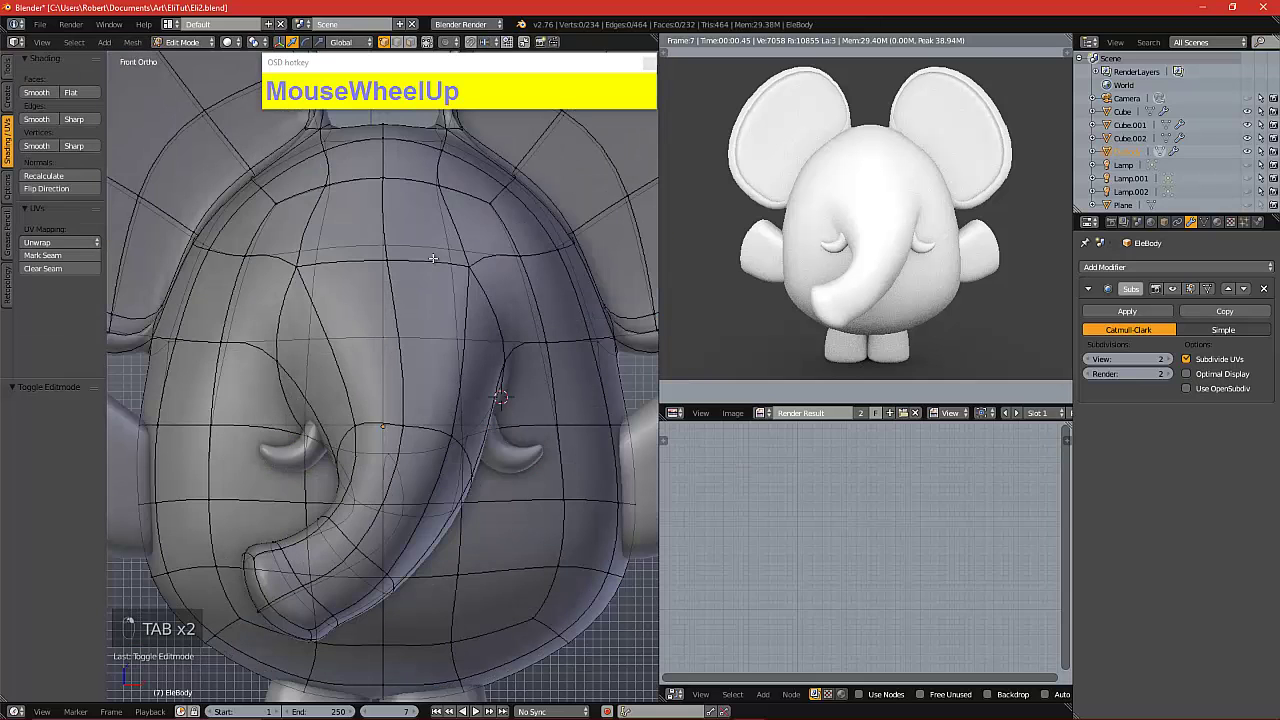
{"action": "scroll", "coordinate": [433, 258], "scroll_direction": "down", "scroll_amount": 3}
Box-select the center vertices on top of the head, move them slightly along Z, and return to Object Mode
{"action": "key", "text": "b"}
{"action": "key", "text": "b"}
{"action": "key", "text": "b"}
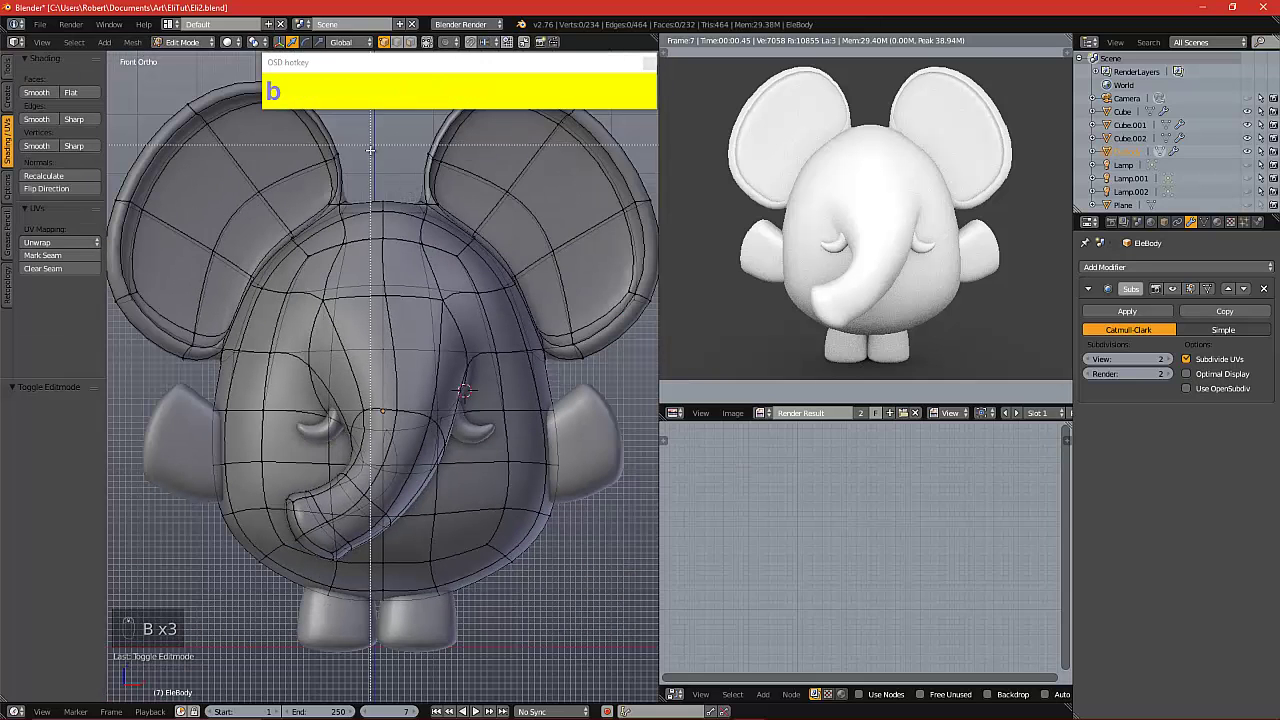
{"action": "left_click_drag", "start_coordinate": [371, 165], "coordinate": [405, 231]}
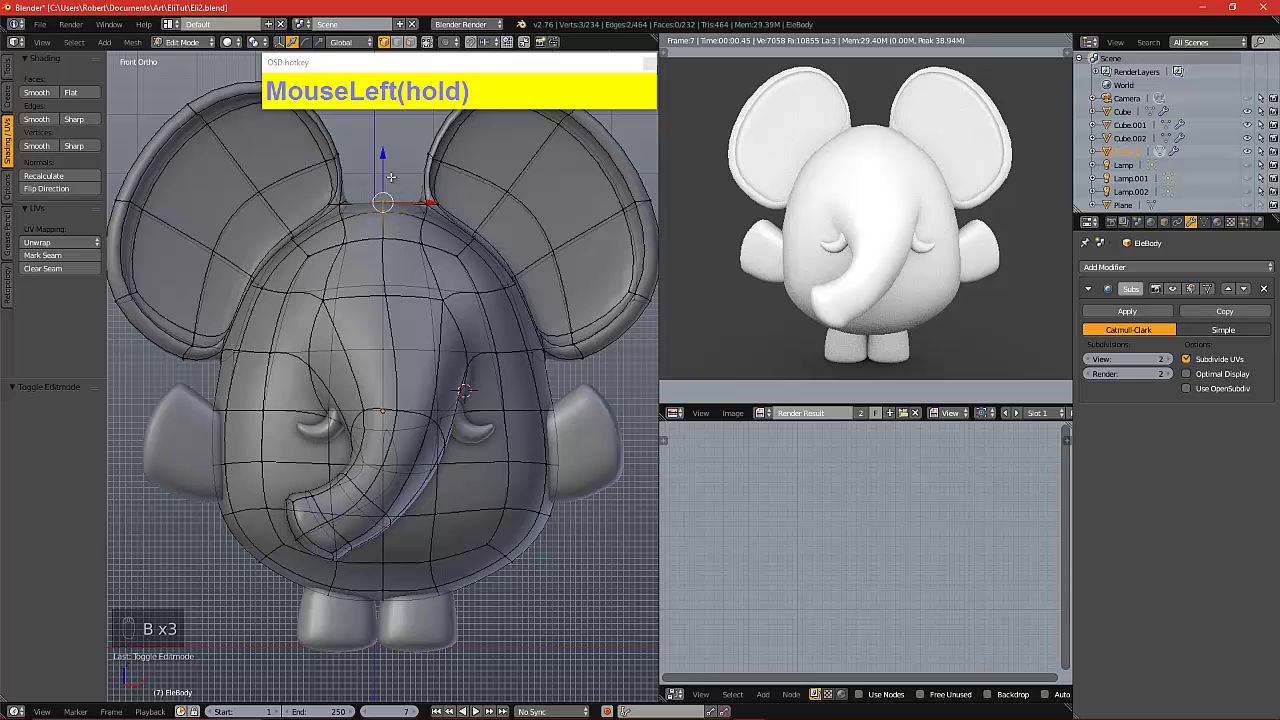
{"action": "left_click", "coordinate": [388, 172]}
{"action": "left_click_drag", "start_coordinate": [382, 172], "coordinate": [381, 168]}
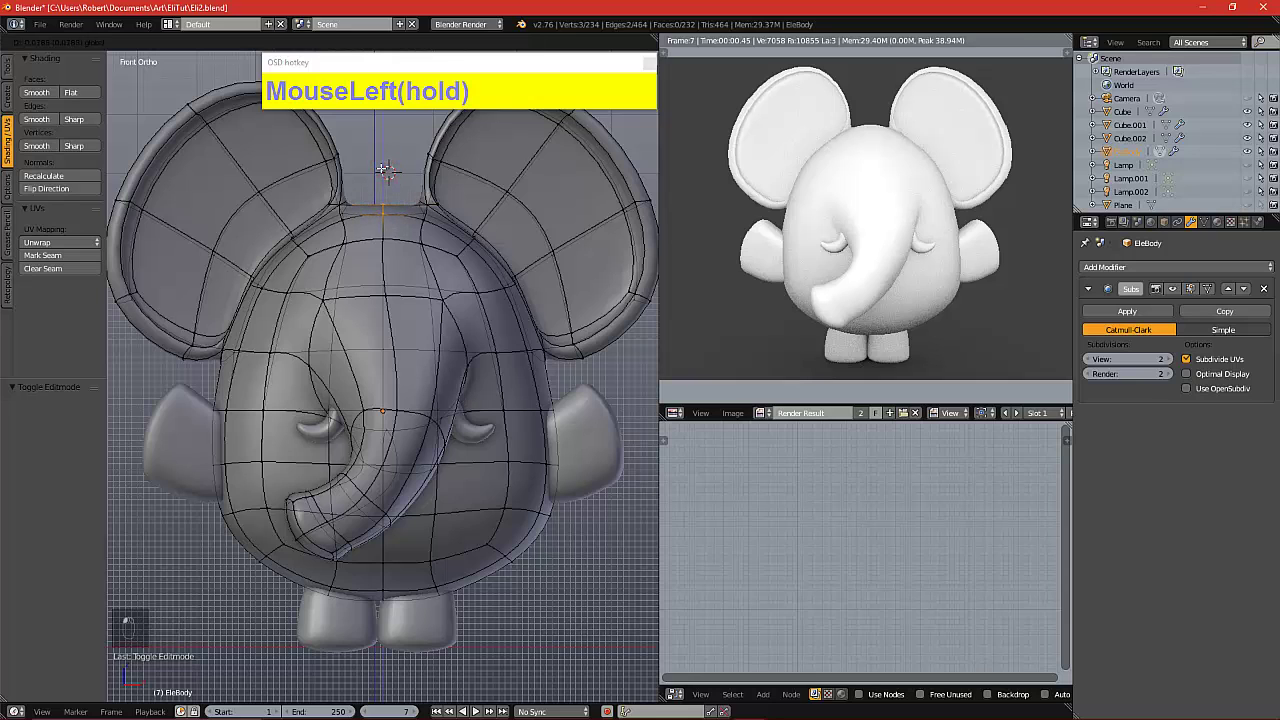
{"action": "key", "text": "a"}
{"action": "key", "text": "Tab"}
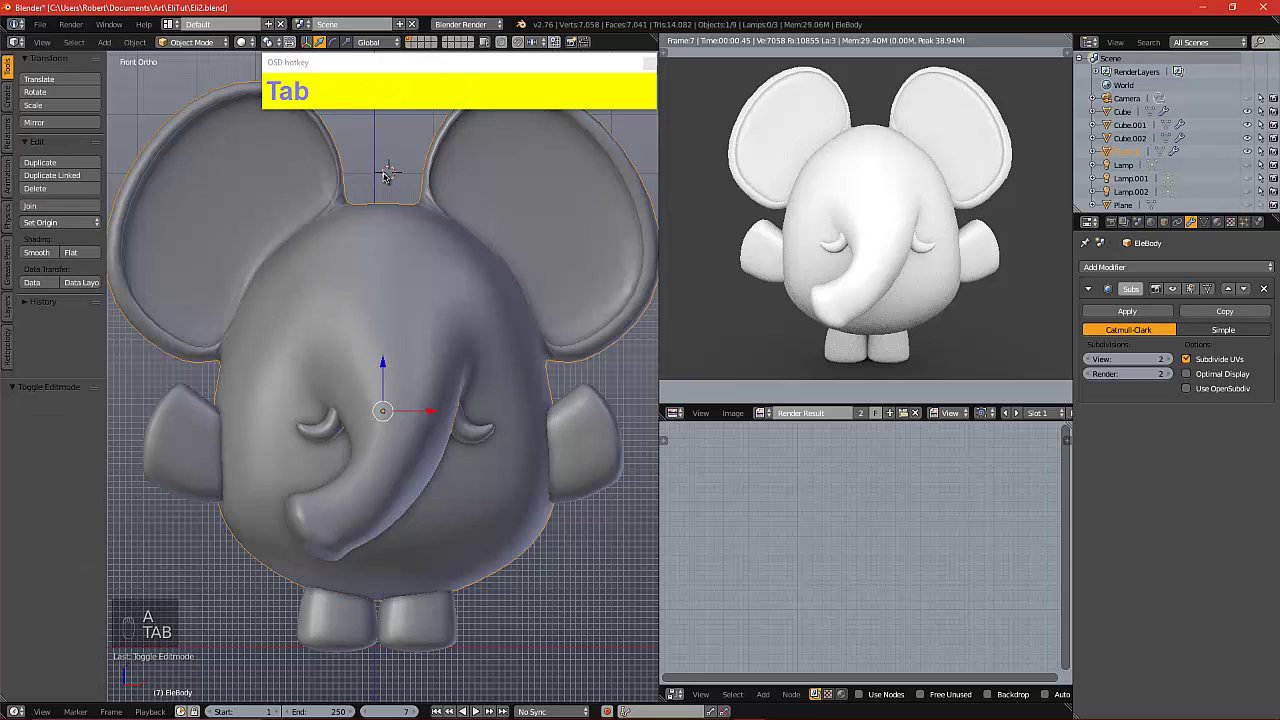
Deselect everything and render the elephant again to check the head shape
{"action": "scroll", "coordinate": [383, 177], "scroll_direction": "down", "scroll_amount": 3}
{"action": "key", "text": "a"}
{"action": "key", "text": "a"}
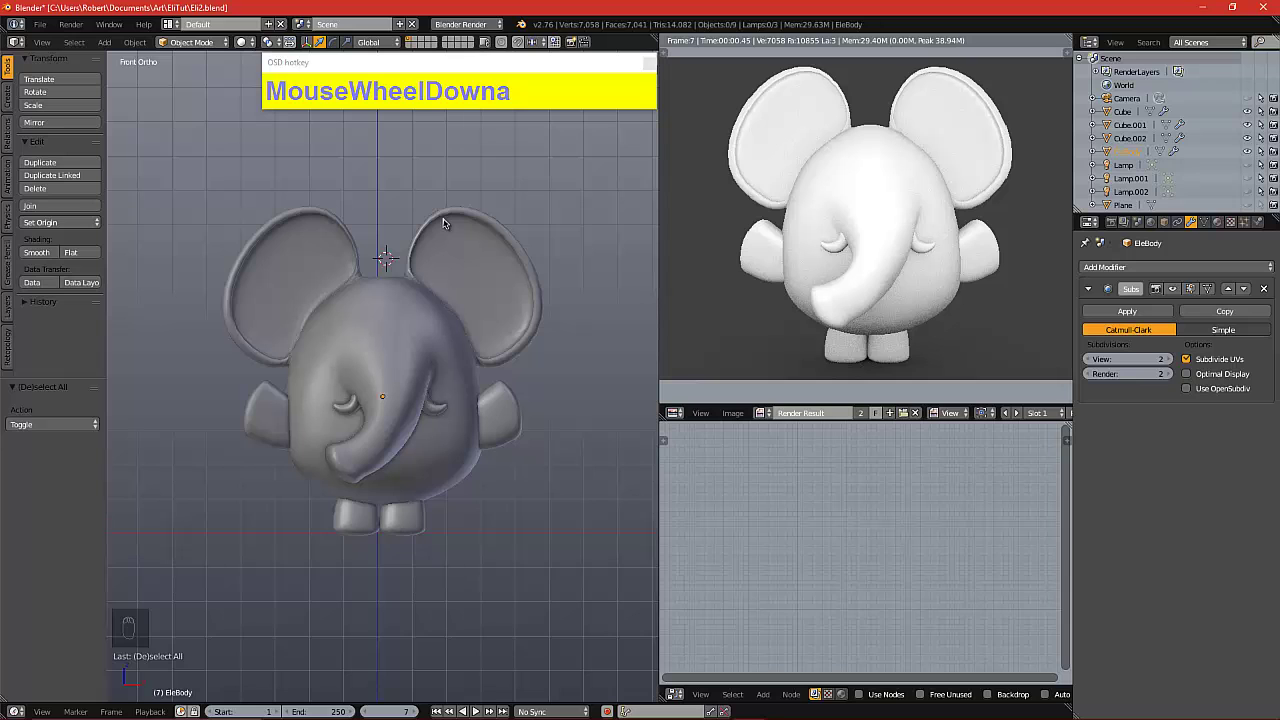
{"action": "left_click_drag", "start_coordinate": [526, 302], "coordinate": [512, 331], "text": "alt+shift"}
{"action": "key", "text": "F12"}
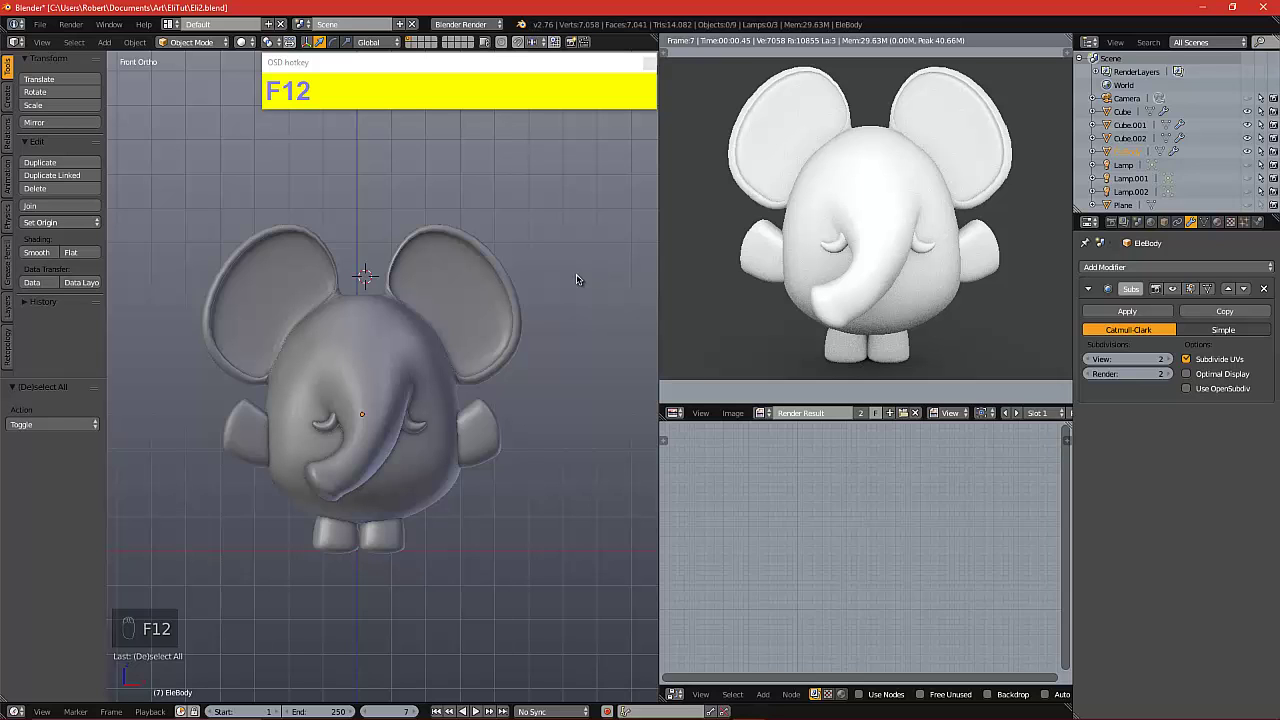
Open the body in Edit Mode, select the lower outer rim vertices of the +X ear, and move them -0.081 along X and -0.259 along Z
{"action": "right_click", "coordinate": [507, 297]}
{"action": "key", "text": "Tab"}
{"action": "scroll", "coordinate": [521, 340], "scroll_direction": "up", "scroll_amount": 1}
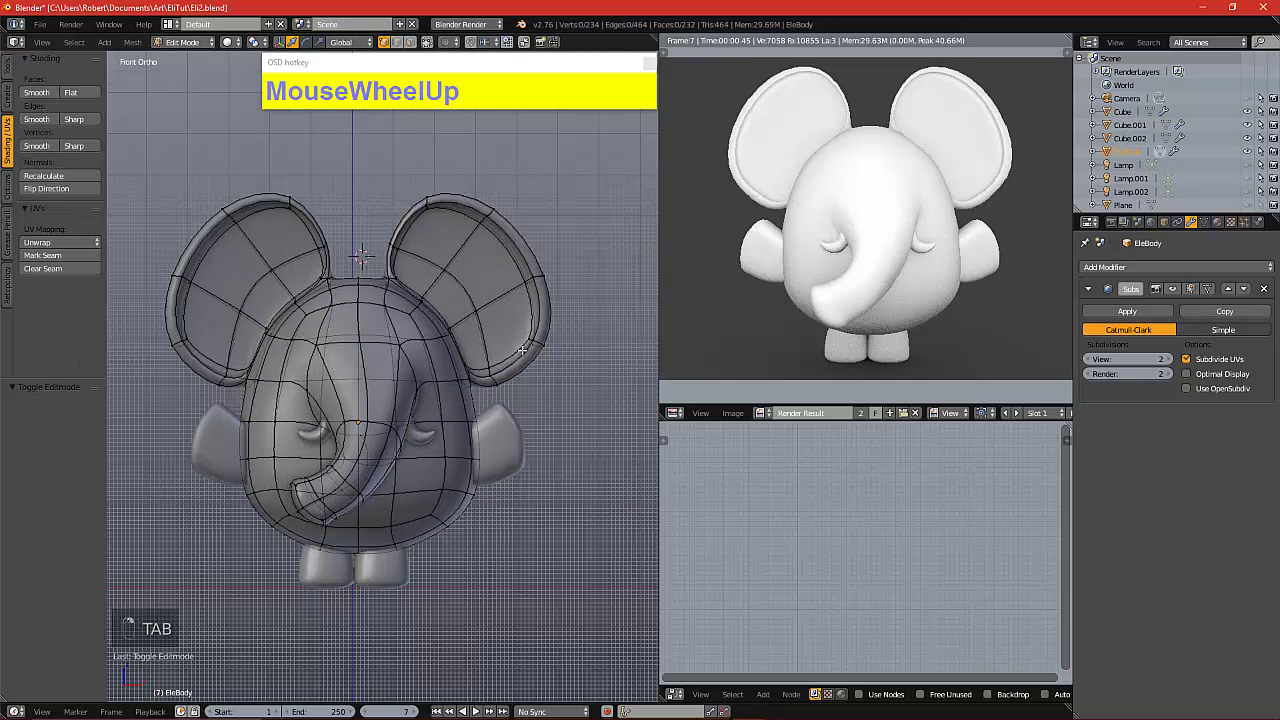
{"action": "key", "text": "b"}
{"action": "key", "text": "b"}
{"action": "left_click", "coordinate": [540, 344]}
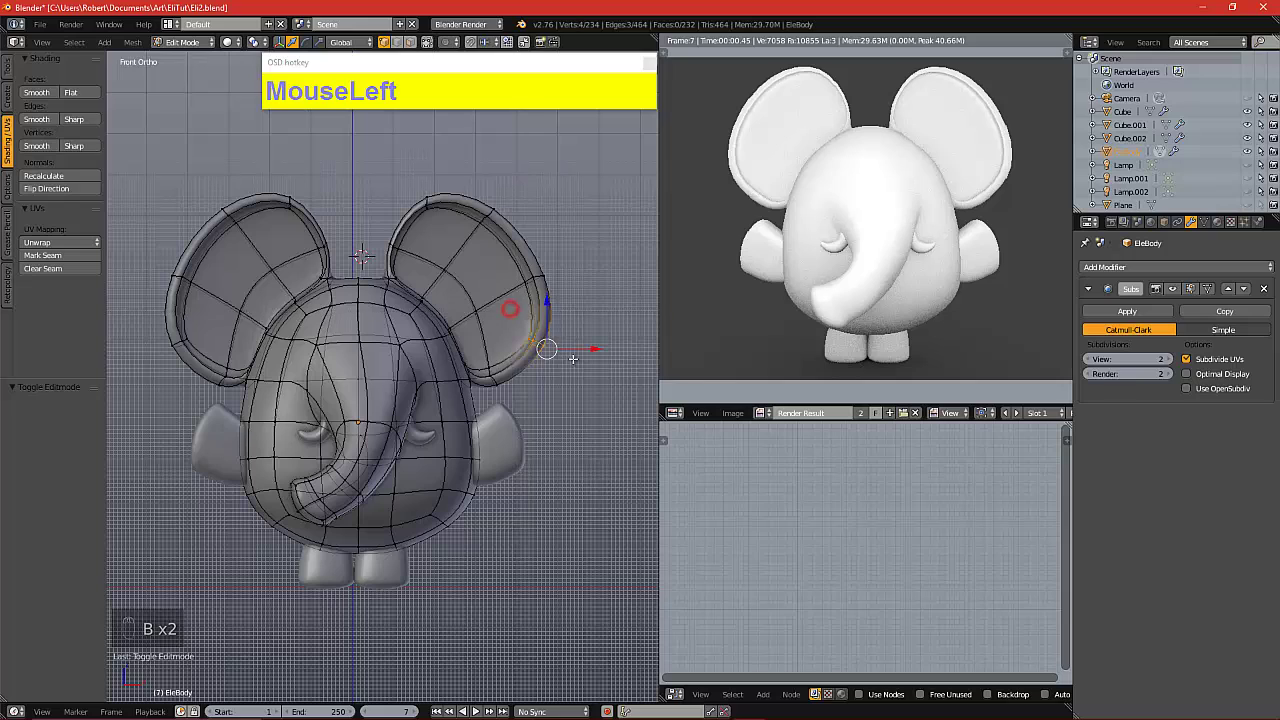
{"action": "key", "text": "g"}
{"action": "left_click", "coordinate": [570, 385]}
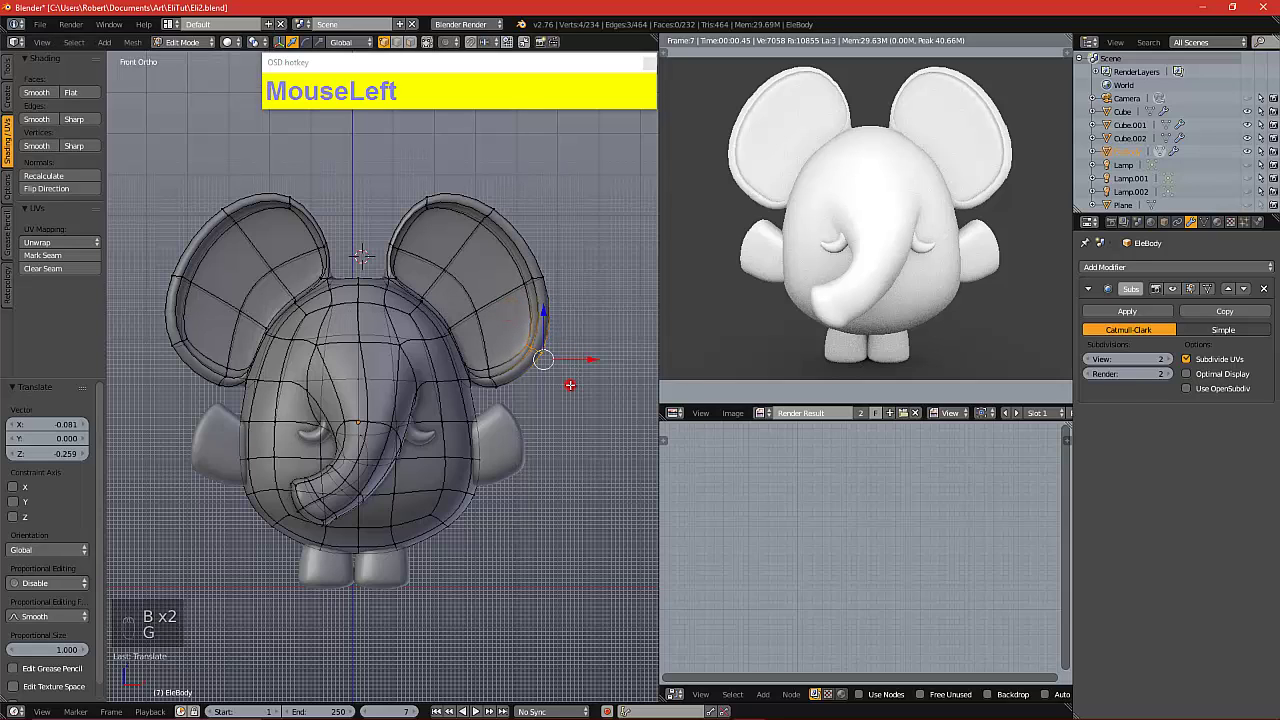
Box-select the inner rim vertices of the +X ear and move them slightly up and toward the head's center
{"action": "key", "text": "a"}
{"action": "key", "text": "b"}
{"action": "mouse_move", "coordinate": [421, 260]}
{"action": "left_mouse_down"}
{"action": "mouse_move", "coordinate": [371, 223]}
{"action": "mouse_move", "coordinate": [413, 252]}
{"action": "left_mouse_up"}
{"action": "left_click_drag", "start_coordinate": [376, 214], "coordinate": [373, 208]}
Box-select the lower outer rim vertices of the -X ear, move them slightly down and inward, and deselect them
{"action": "key", "text": "a"}
{"action": "key", "text": "b"}
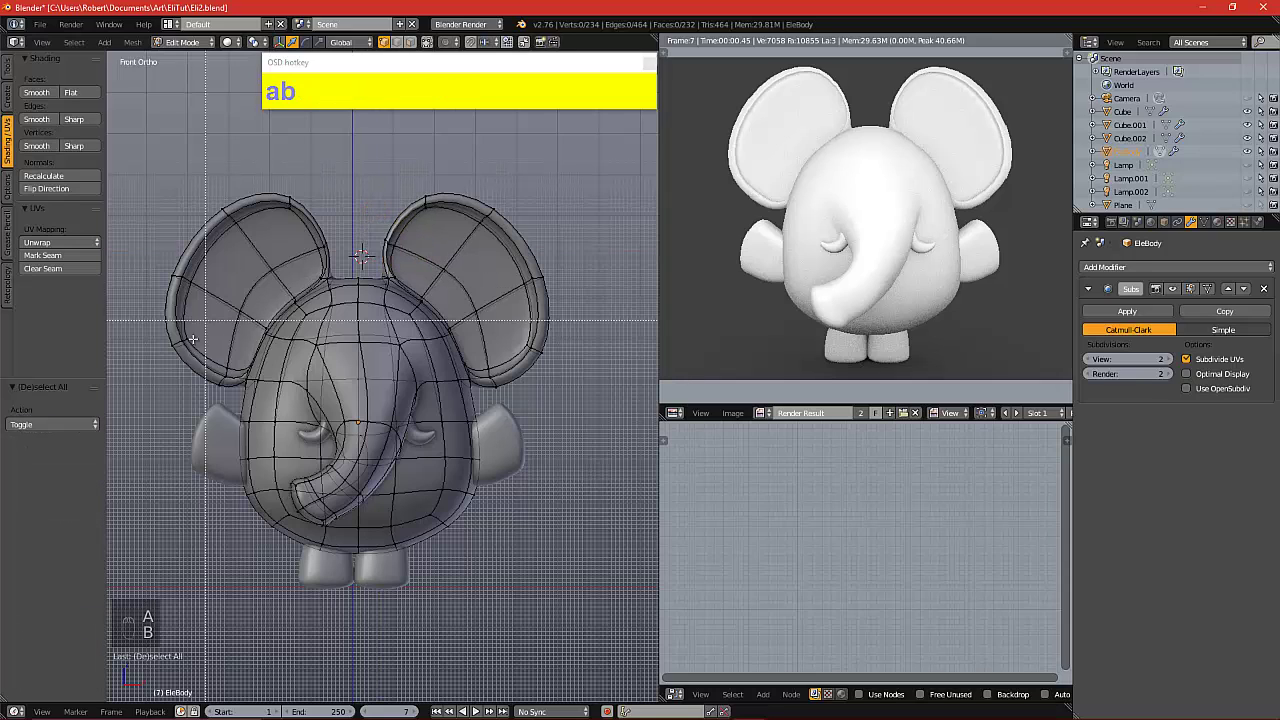
{"action": "left_click_drag", "start_coordinate": [185, 351], "coordinate": [157, 311]}
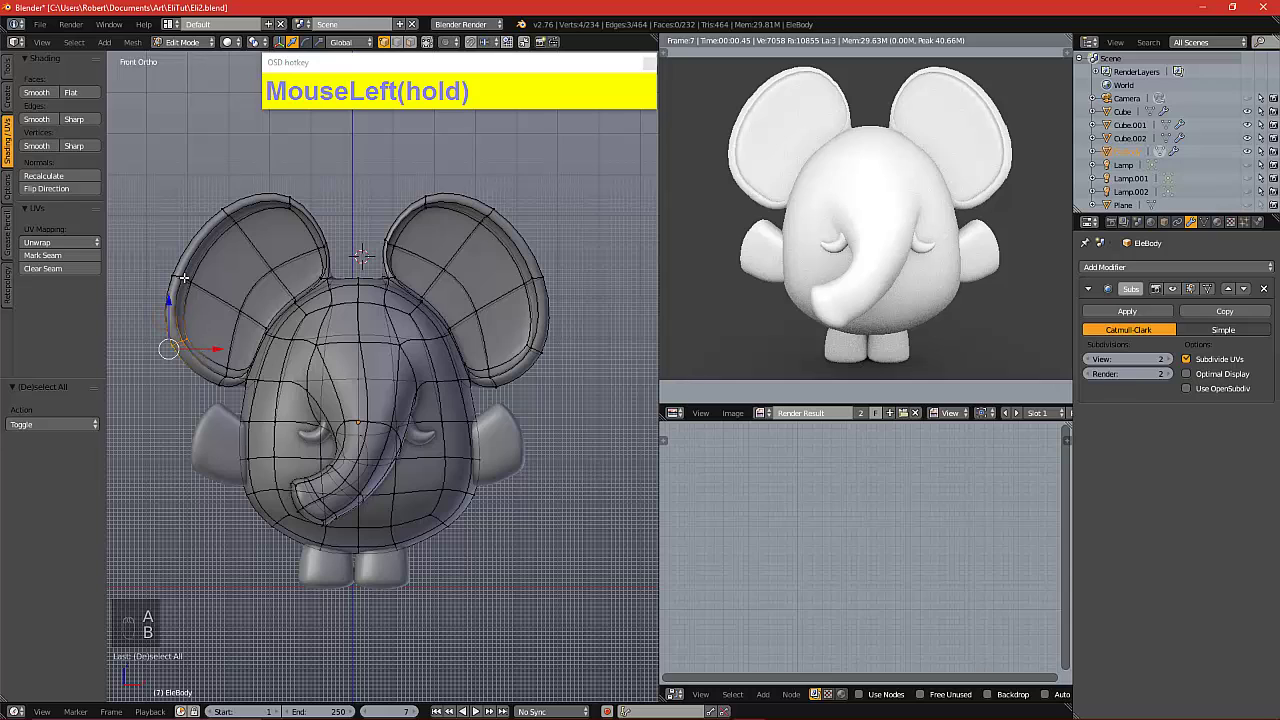
{"action": "key", "text": "g"}
{"action": "left_click", "coordinate": [177, 288]}
{"action": "key", "text": "a"}
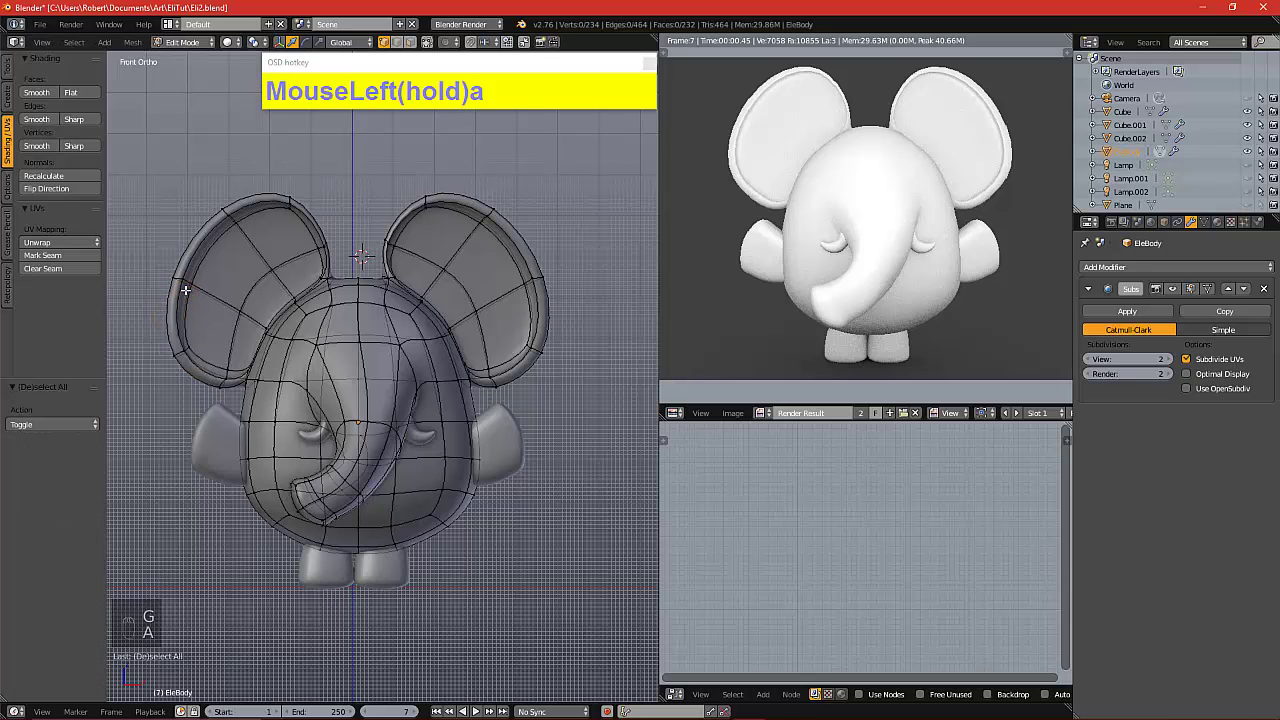
Move the inner rim vertices of the -X ear 0.078 along X and 0.194 along Z, and return to Object Mode
{"action": "scroll", "coordinate": [213, 310], "scroll_direction": "down", "scroll_amount": 1}
{"action": "key", "text": "b"}
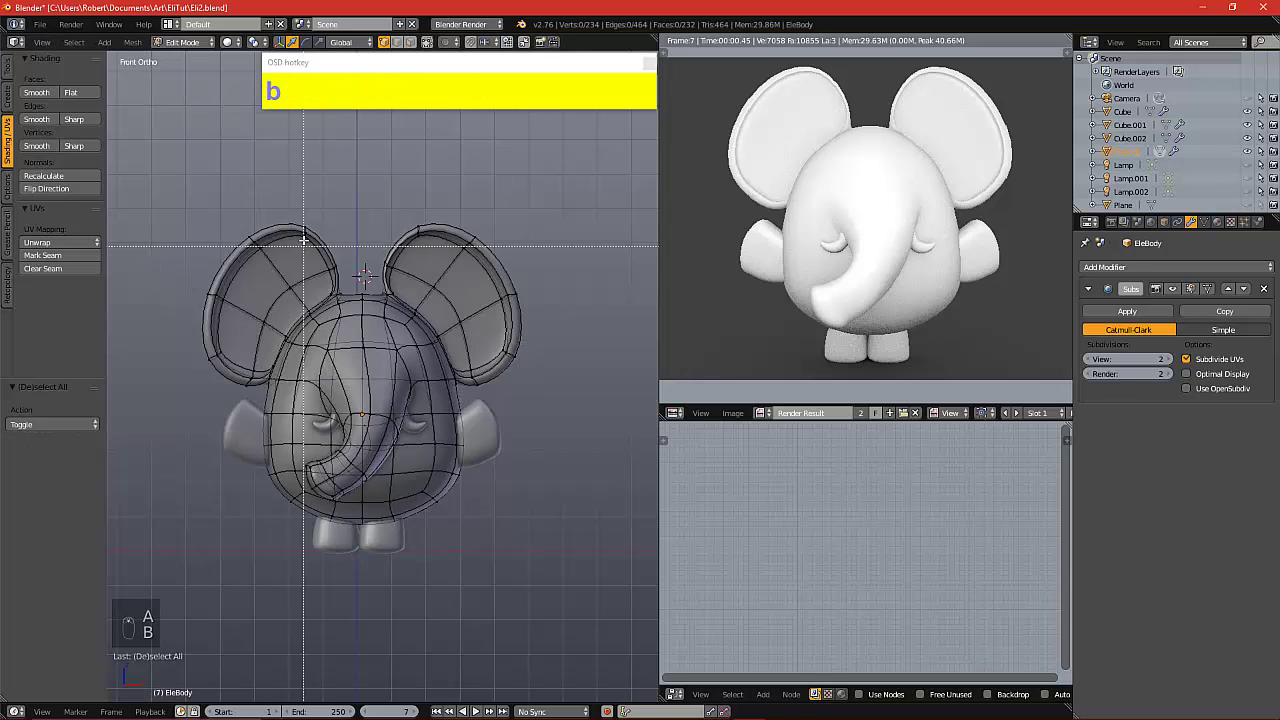
{"action": "left_click_drag", "start_coordinate": [302, 218], "coordinate": [366, 290]}
{"action": "key", "text": "g"}
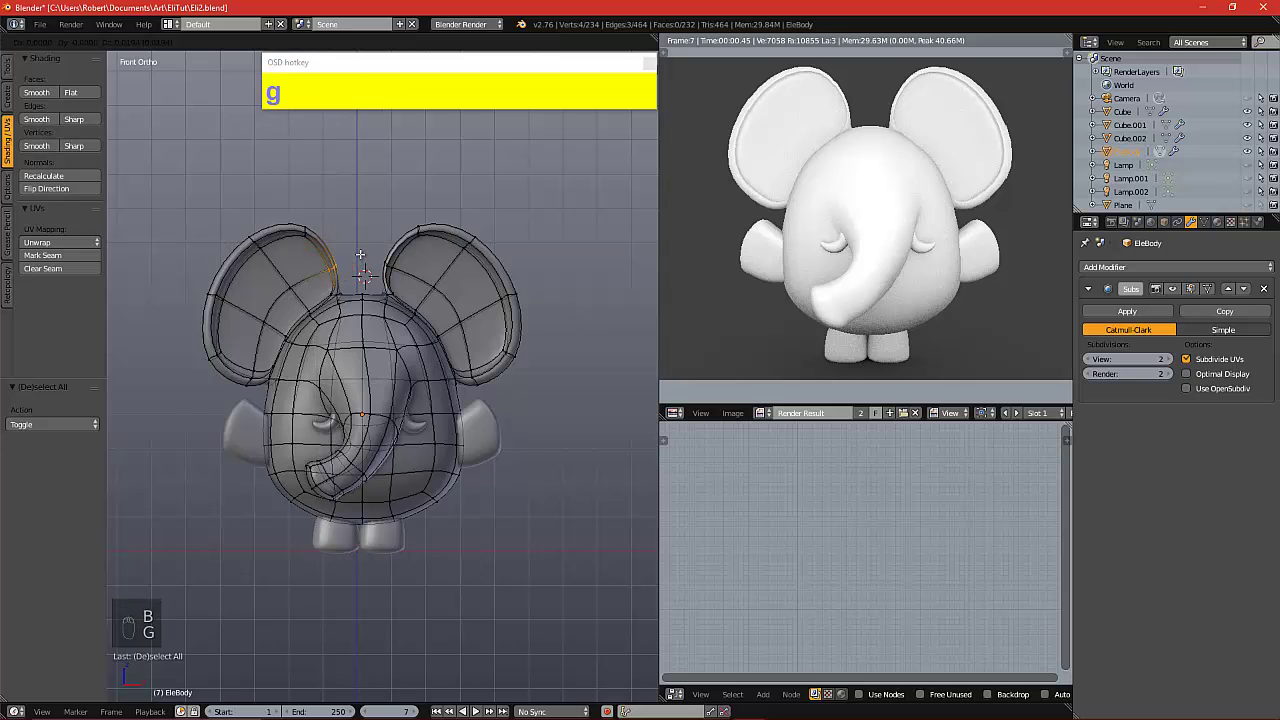
{"action": "left_click", "coordinate": [362, 247]}
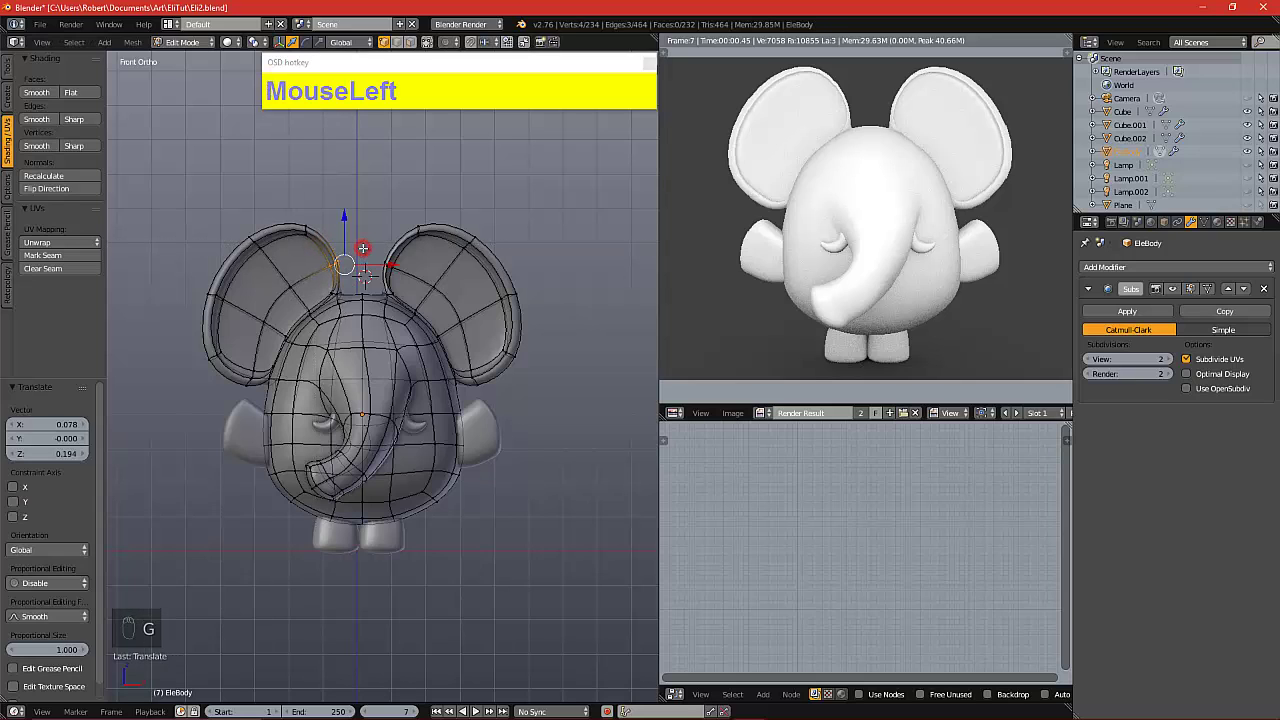
{"action": "key", "text": "a"}
{"action": "scroll", "coordinate": [380, 275], "scroll_direction": "down", "scroll_amount": 2}
{"action": "left_click_drag", "start_coordinate": [380, 316], "coordinate": [433, 282], "text": "alt+shift"}
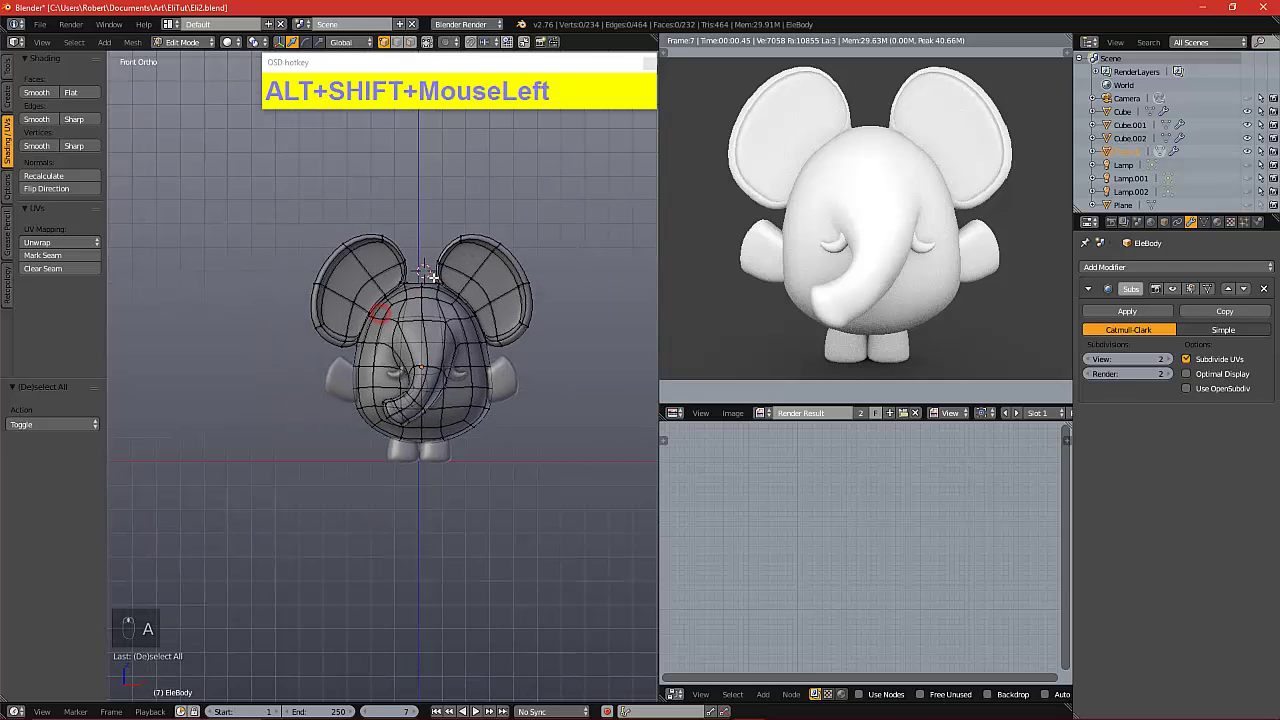
{"action": "key", "text": "Tab"}
{"action": "key", "text": "a"}
{"action": "scroll", "coordinate": [442, 280], "scroll_direction": "up", "scroll_amount": 2}
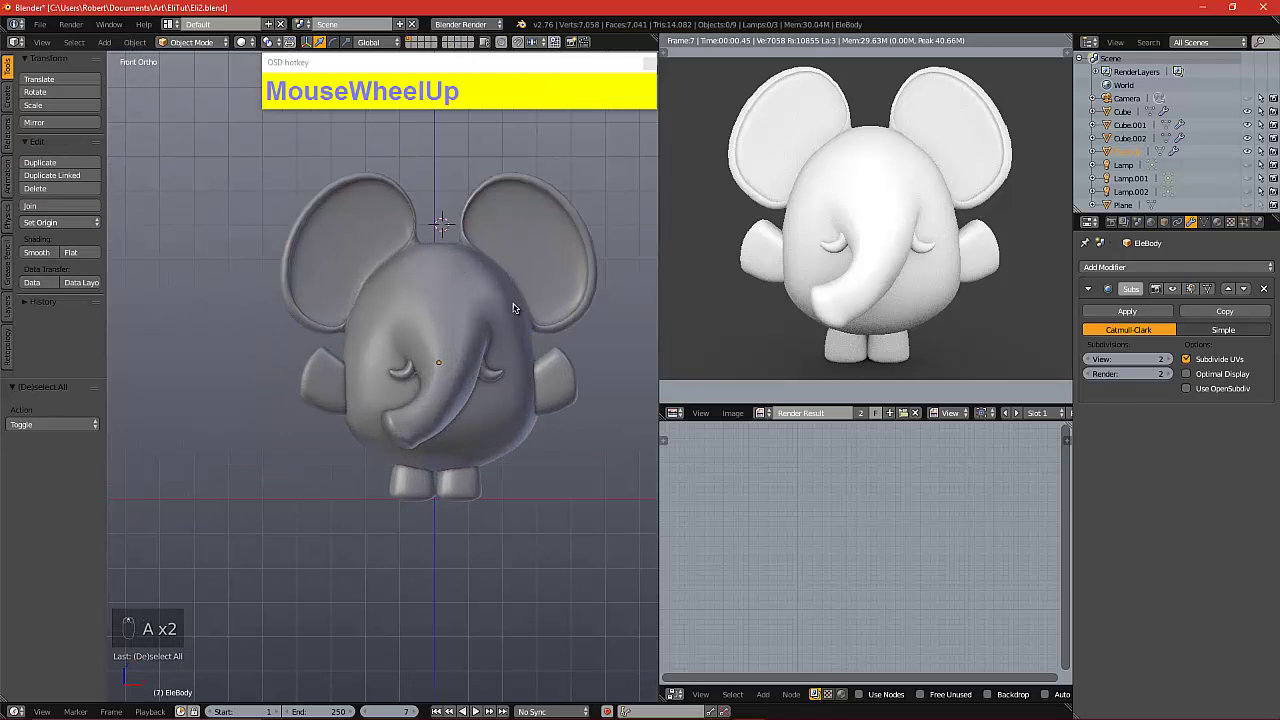
Open the feet in Edit Mode, move the +X foot's middle outer vertices 0.141 along X and 0.206 along Z, and render
{"action": "left_click_drag", "start_coordinate": [517, 309], "coordinate": [435, 351], "text": "alt+shift"}
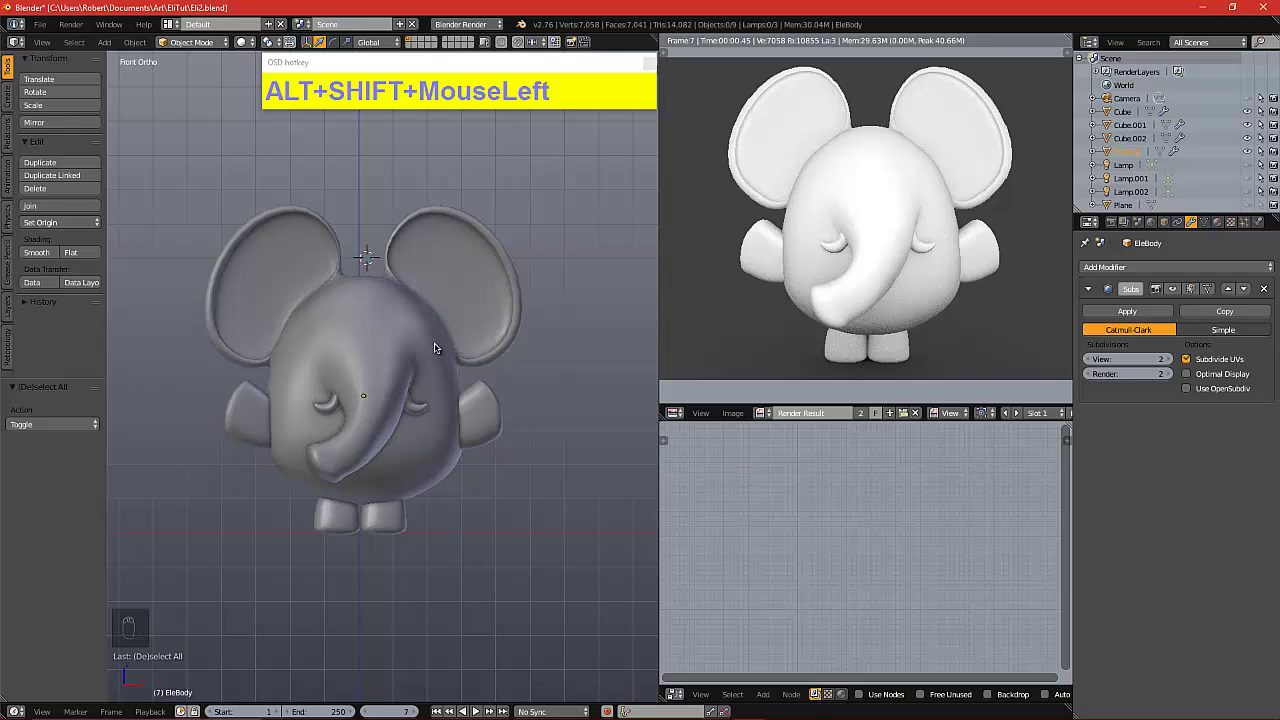
{"action": "scroll", "coordinate": [451, 343], "scroll_direction": "up", "scroll_amount": 1}
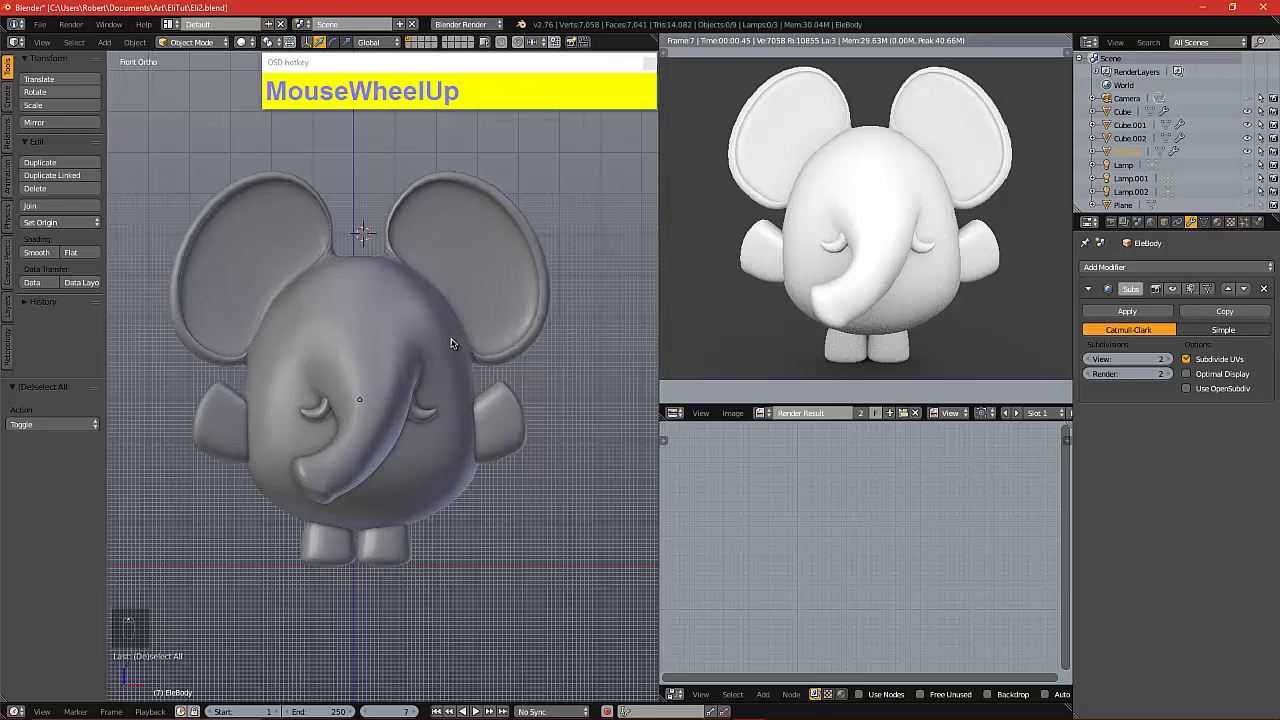
{"action": "scroll", "coordinate": [451, 343], "scroll_direction": "up", "scroll_amount": 1}
{"action": "left_click_drag", "start_coordinate": [451, 343], "coordinate": [453, 333], "text": "alt+shift"}
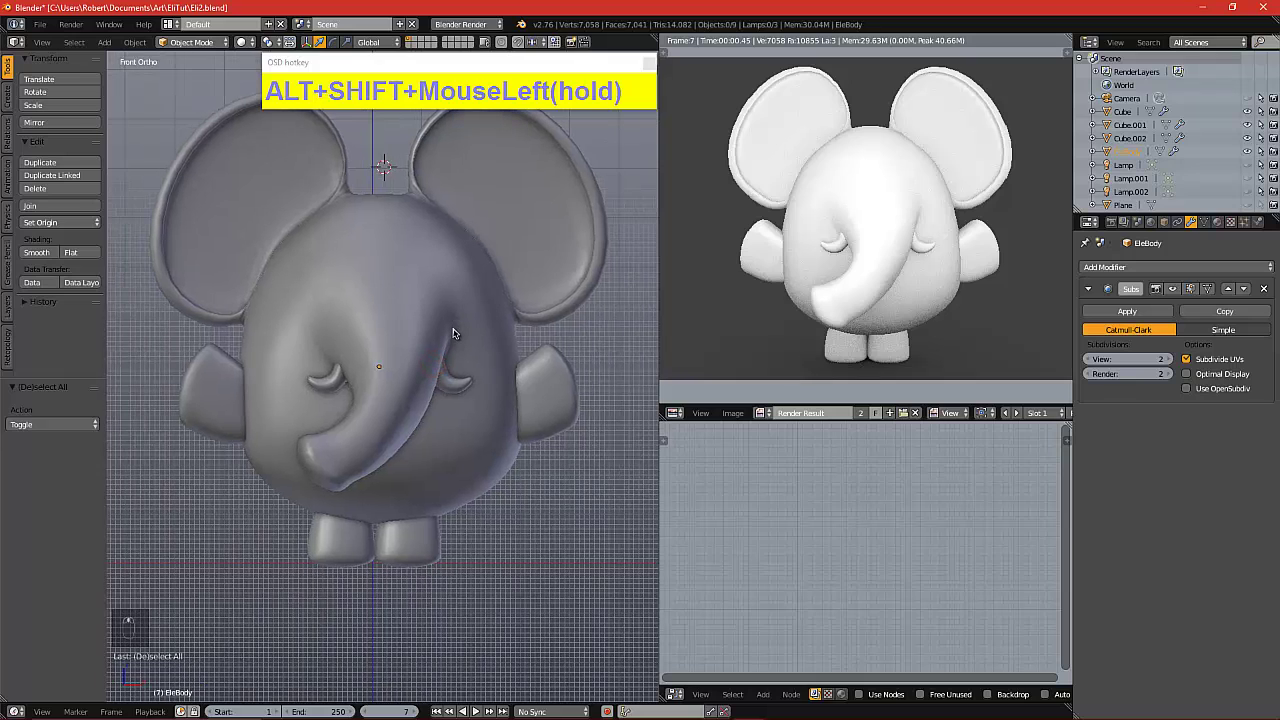
{"action": "right_click", "coordinate": [432, 539]}
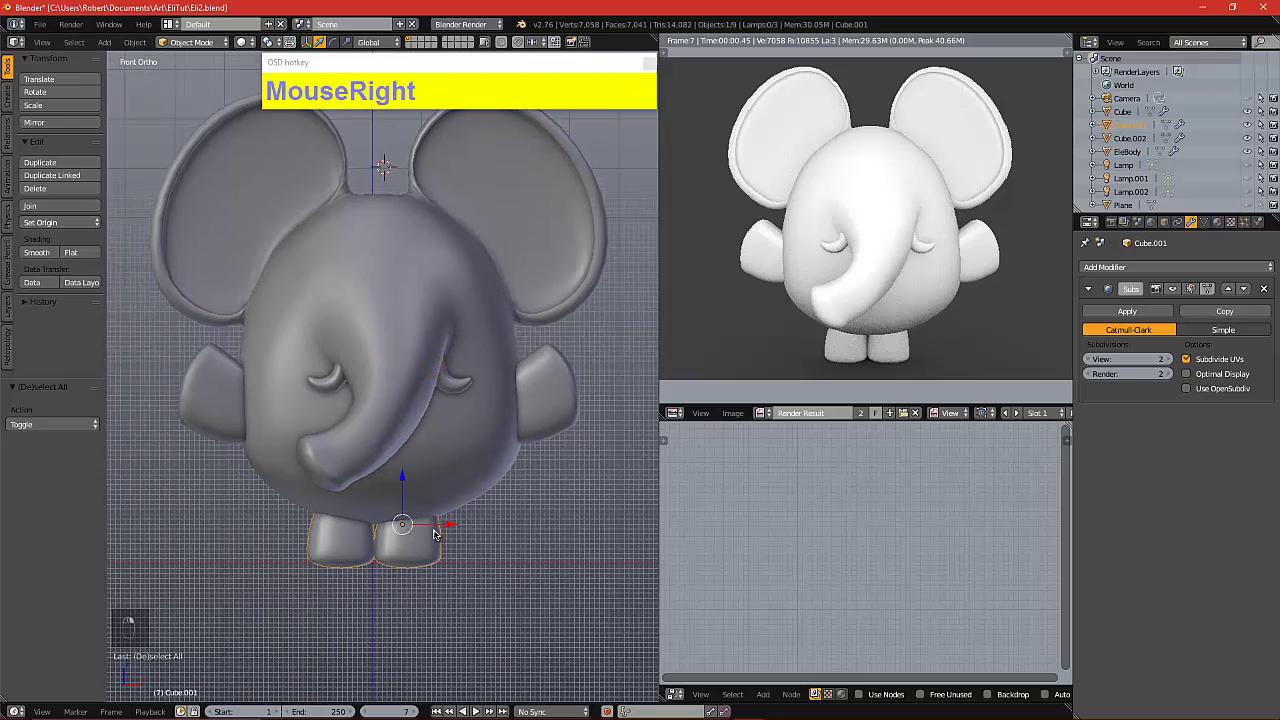
{"action": "key", "text": "Tab"}
{"action": "scroll", "coordinate": [443, 524], "scroll_direction": "up", "scroll_amount": 1}
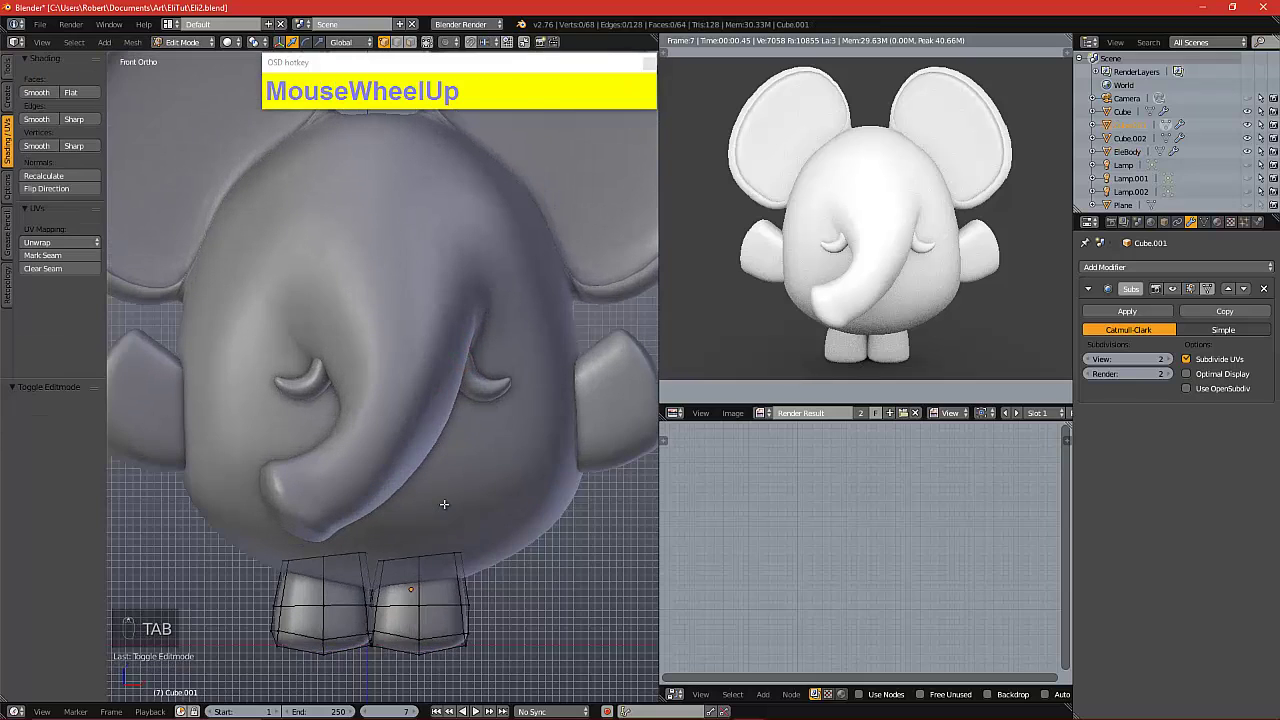
{"action": "left_click_drag", "start_coordinate": [443, 524], "coordinate": [518, 447], "text": "alt+shift"}
{"action": "key", "text": "b"}
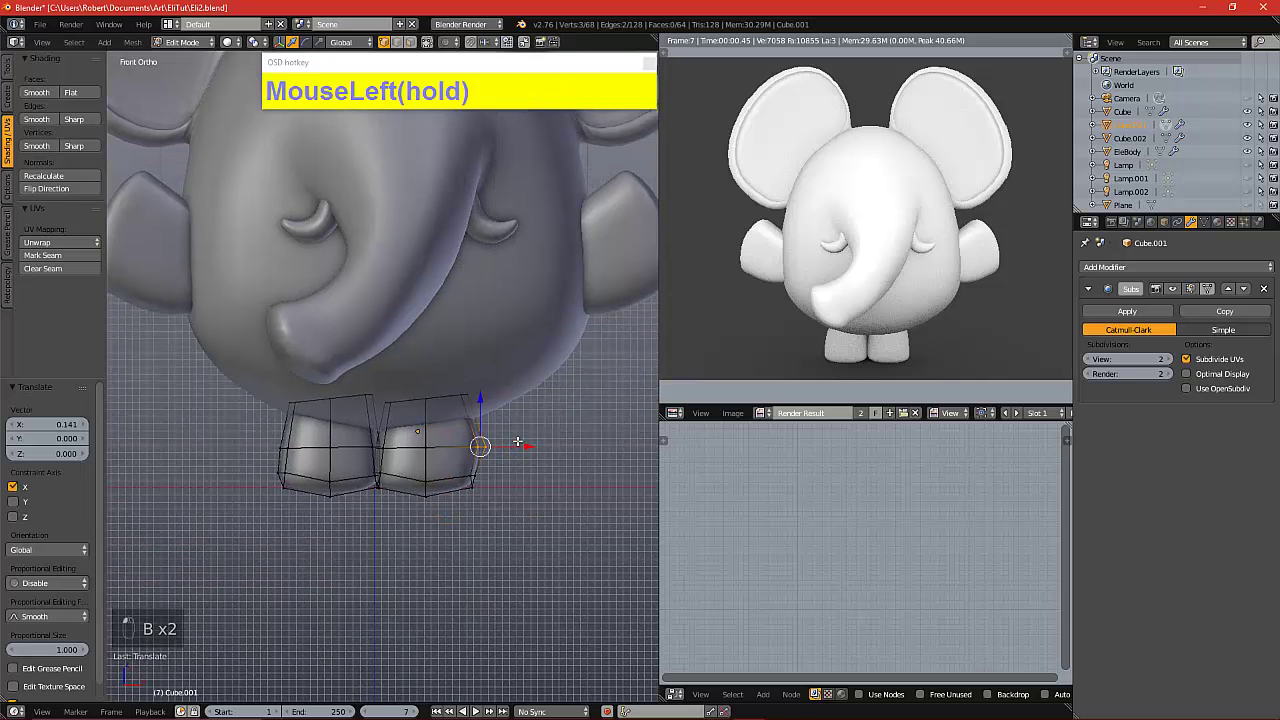
{"action": "left_click_drag", "start_coordinate": [483, 390], "coordinate": [482, 389]}
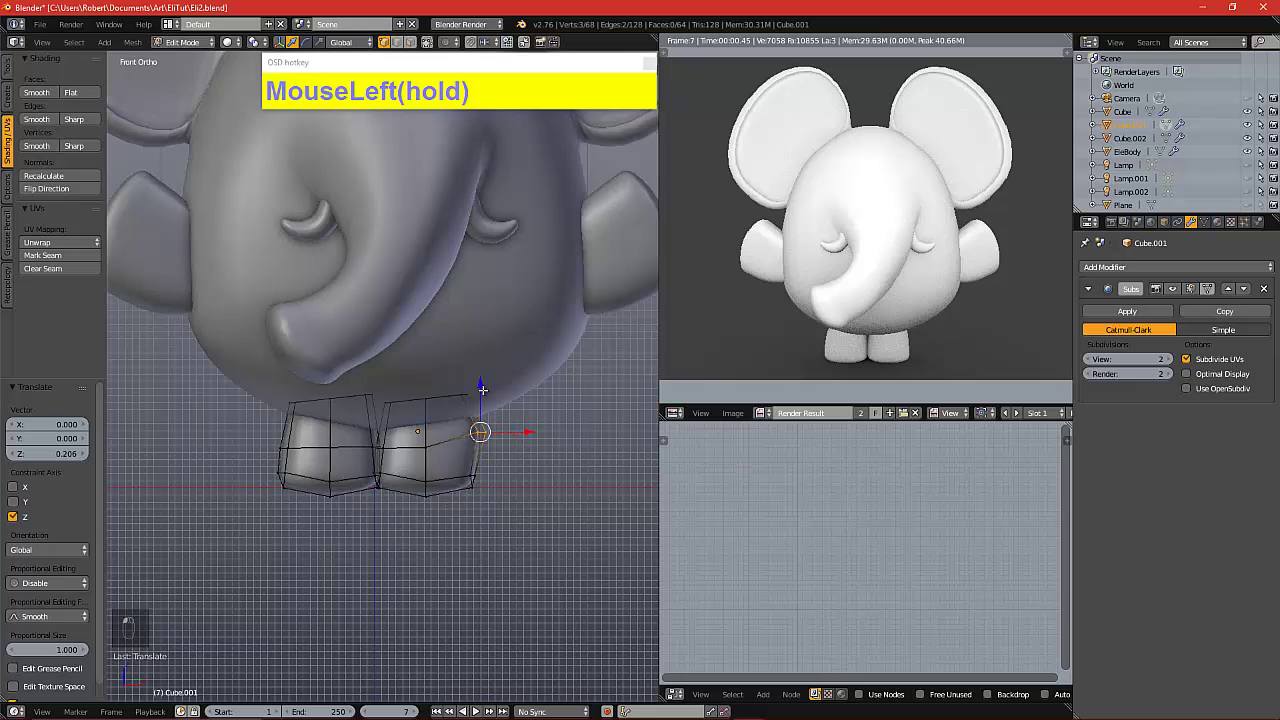
{"action": "key", "text": "F12"}
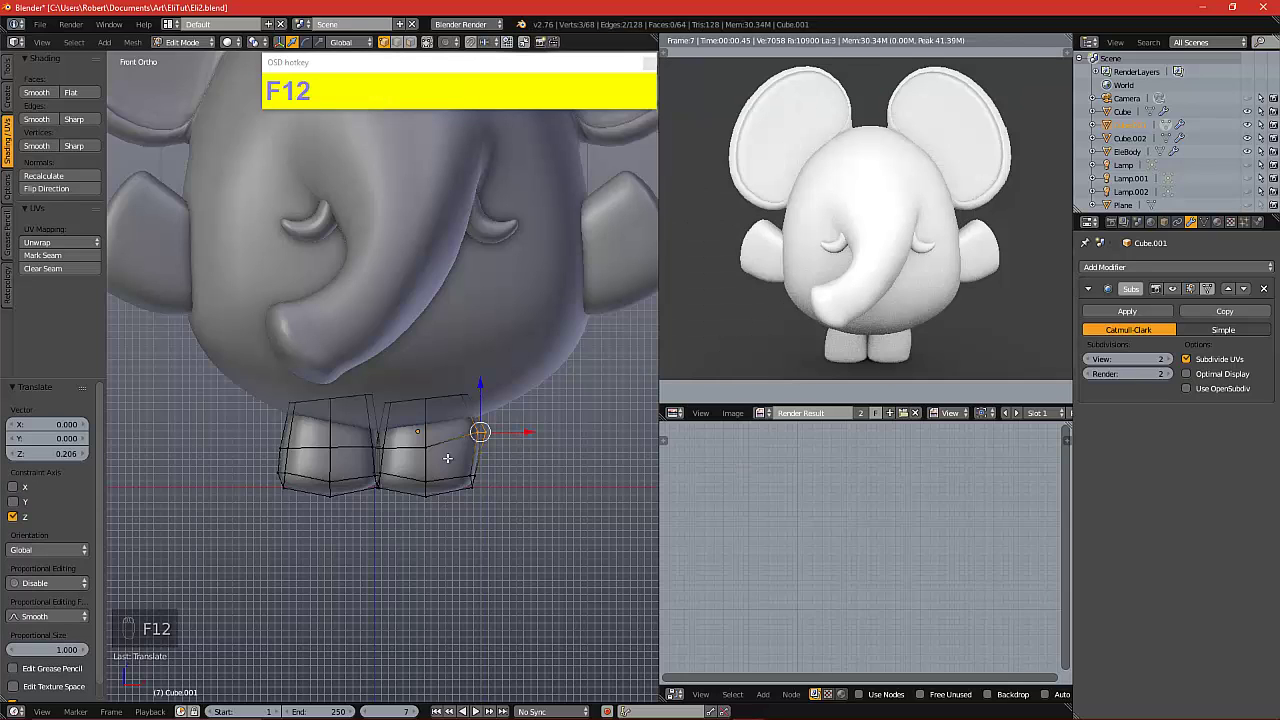
Box-select the -X foot's middle outer vertices, move them outward along X and 0.159 along Z, and render
{"action": "key", "text": "a"}
{"action": "key", "text": "b"}
{"action": "left_click_drag", "start_coordinate": [262, 390], "coordinate": [310, 505]}
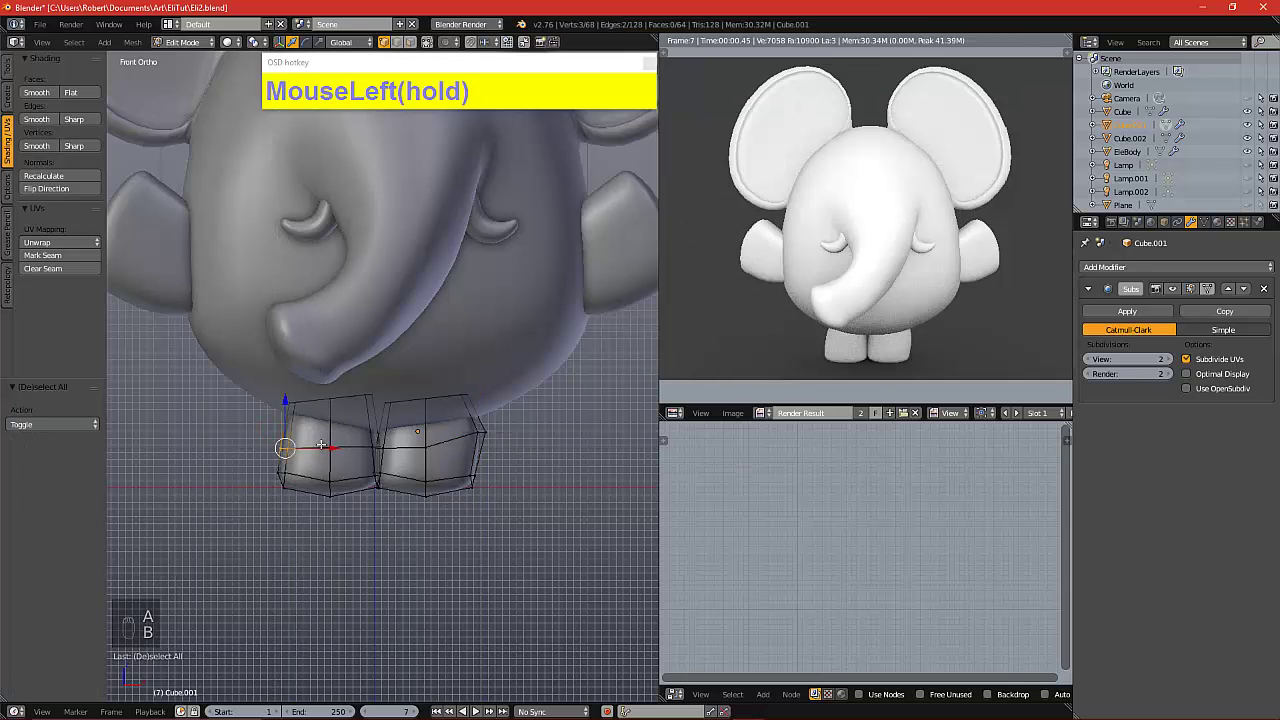
{"action": "left_click_drag", "start_coordinate": [321, 444], "coordinate": [313, 444]}
{"action": "left_click_drag", "start_coordinate": [275, 405], "coordinate": [274, 394]}
{"action": "key", "text": "F12"}
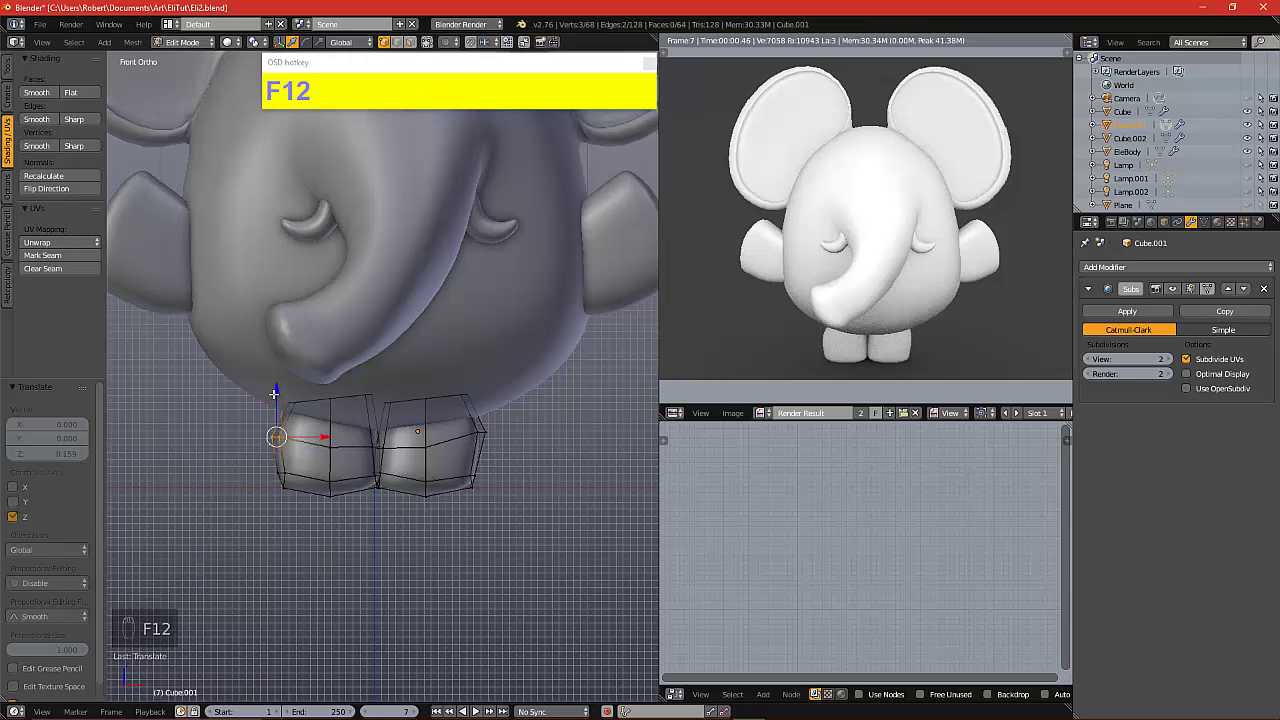
Box-select the +X foot's top outer vertices, move them 0.131 along X, and render
{"action": "key", "text": "a"}
{"action": "key", "text": "b"}
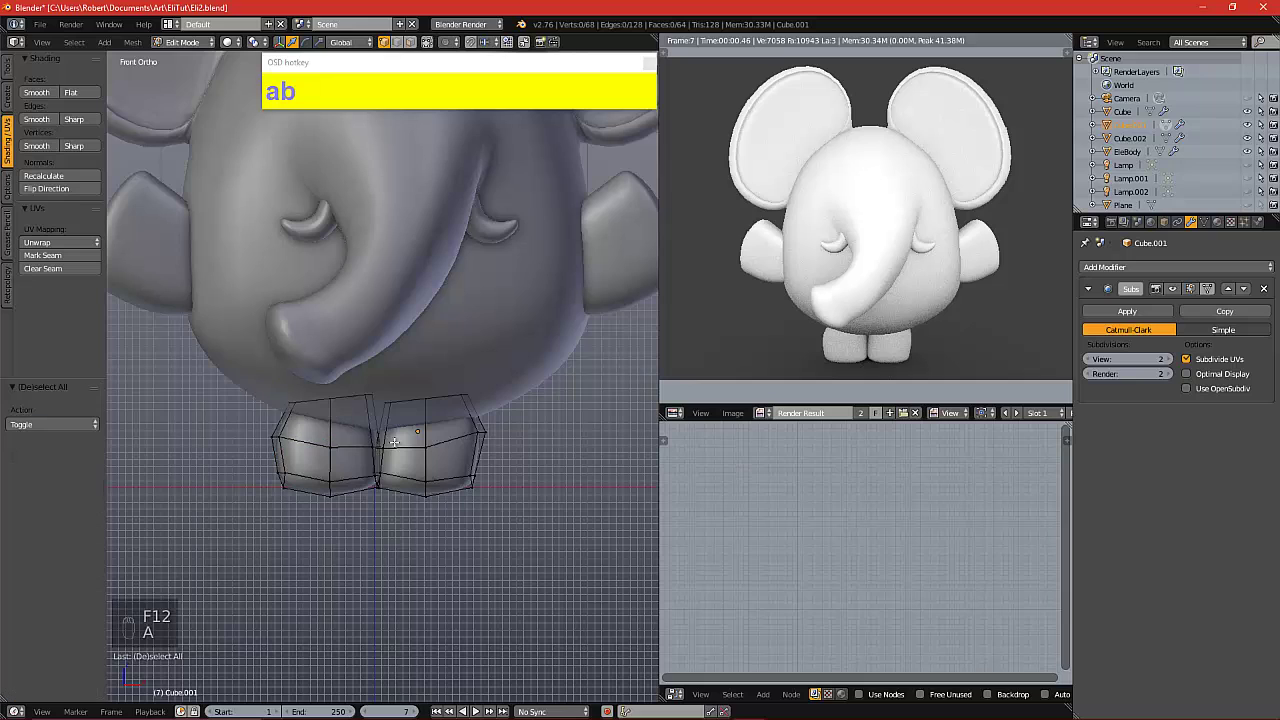
{"action": "left_click_drag", "start_coordinate": [443, 385], "coordinate": [496, 392]}
{"action": "key", "text": "F12"}
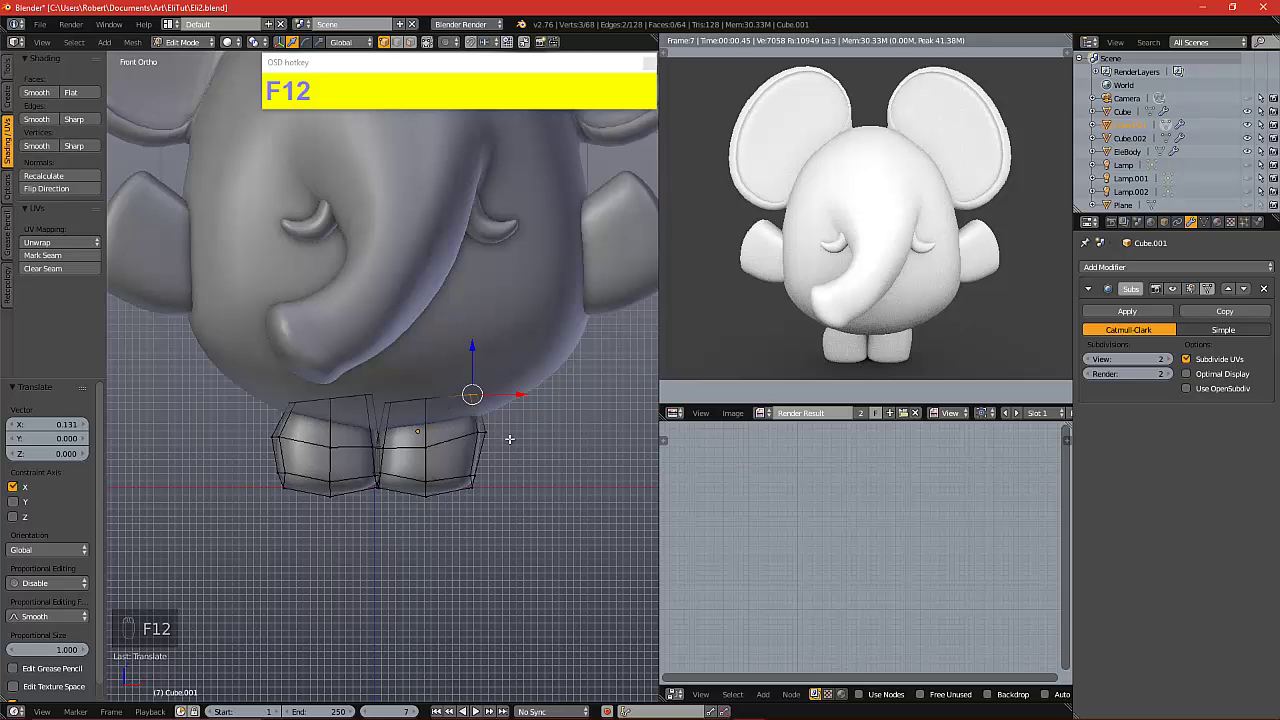
Box-select the +X foot's bottom outer vertices and move them 0.056 along X
{"action": "key", "text": "a"}
{"action": "key", "text": "b"}
{"action": "left_click_drag", "start_coordinate": [456, 466], "coordinate": [513, 466]}
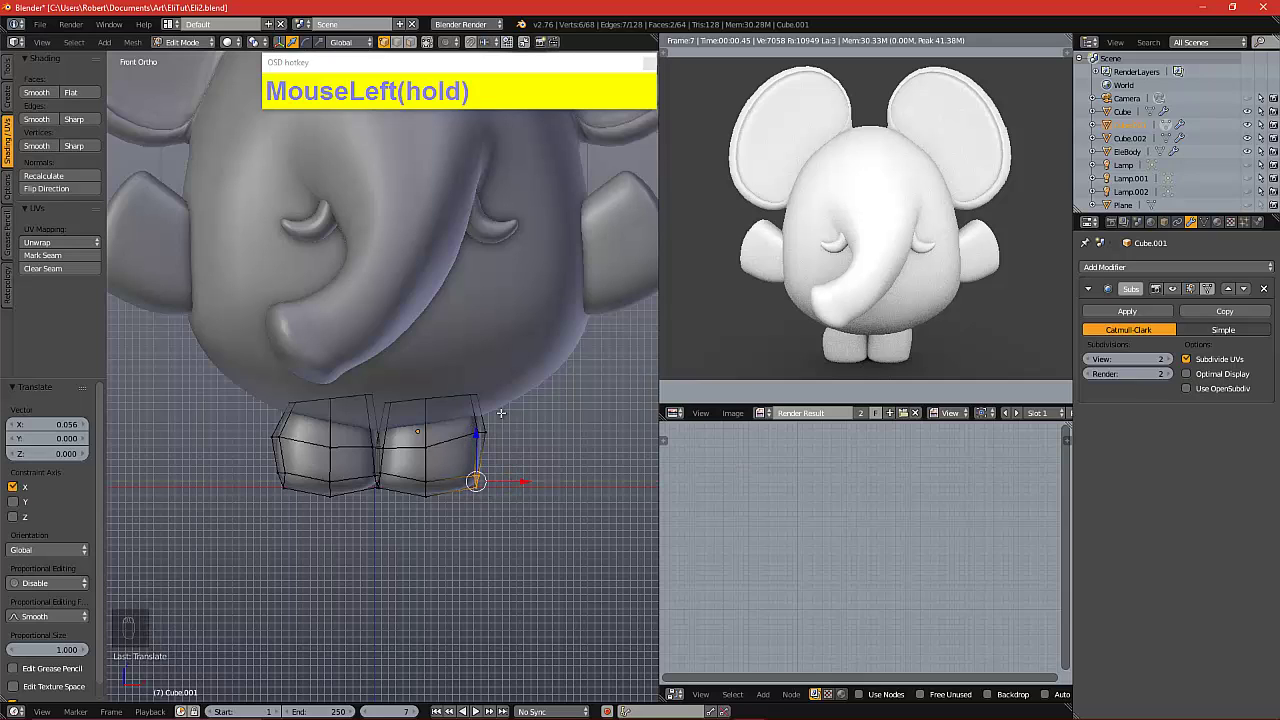
Box-select the -X foot's top outer vertices and move them -0.122 along X
{"action": "key", "text": "a"}
{"action": "key", "text": "b"}
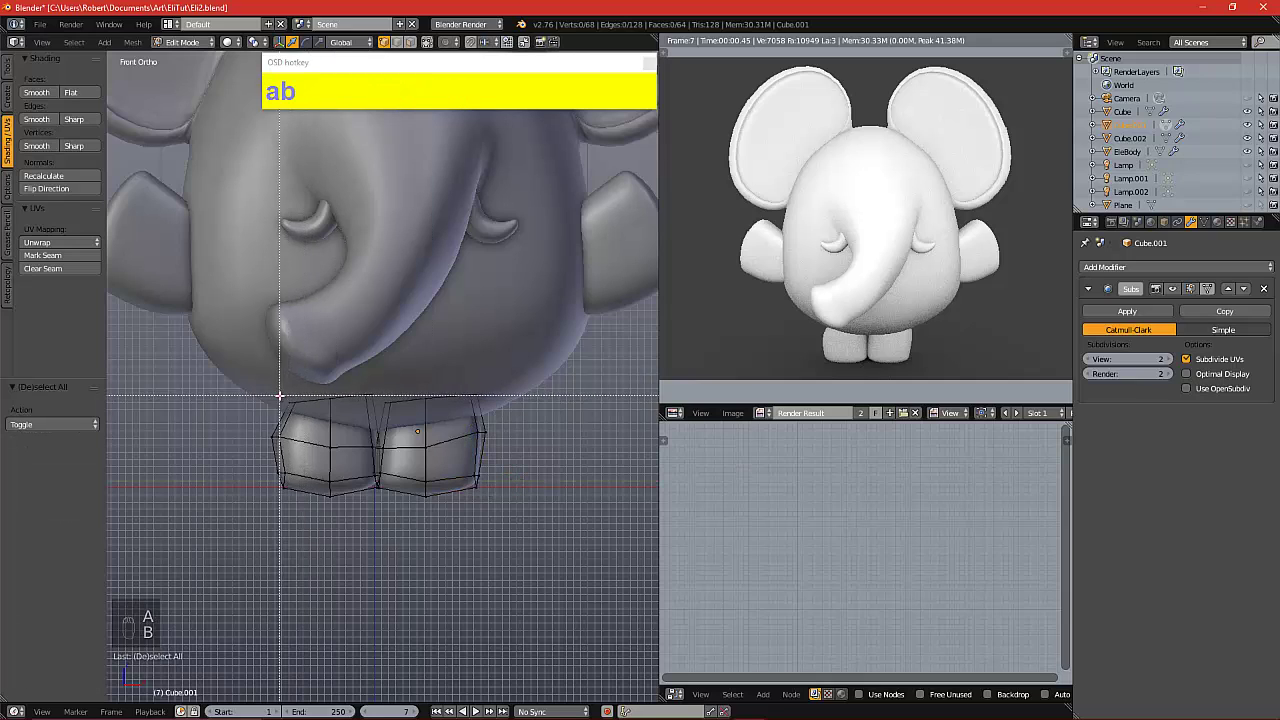
{"action": "left_click_drag", "start_coordinate": [278, 396], "coordinate": [309, 421]}
{"action": "left_click_drag", "start_coordinate": [338, 405], "coordinate": [331, 418]}
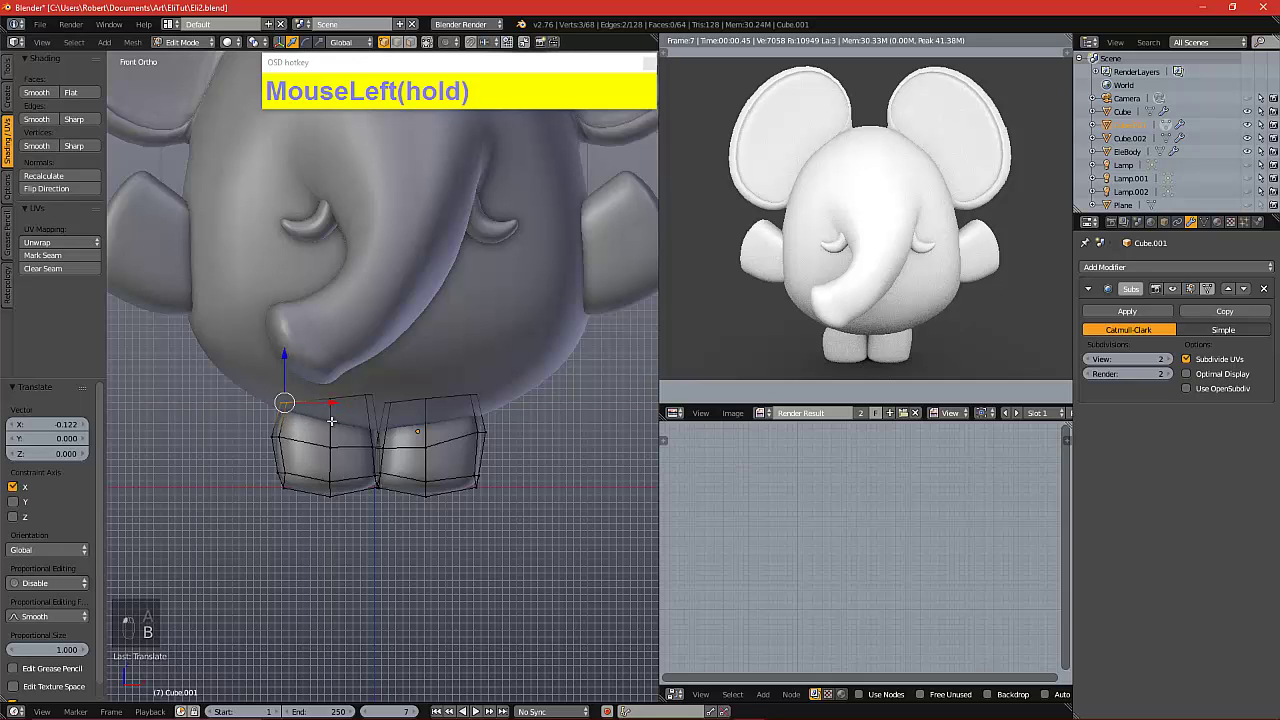
Box-select the -X foot's bottom outer vertices, move them -0.103 along X, and render the elephant
{"action": "key", "text": "a"}
{"action": "key", "text": "b"}
{"action": "left_click_drag", "start_coordinate": [269, 468], "coordinate": [269, 468]}
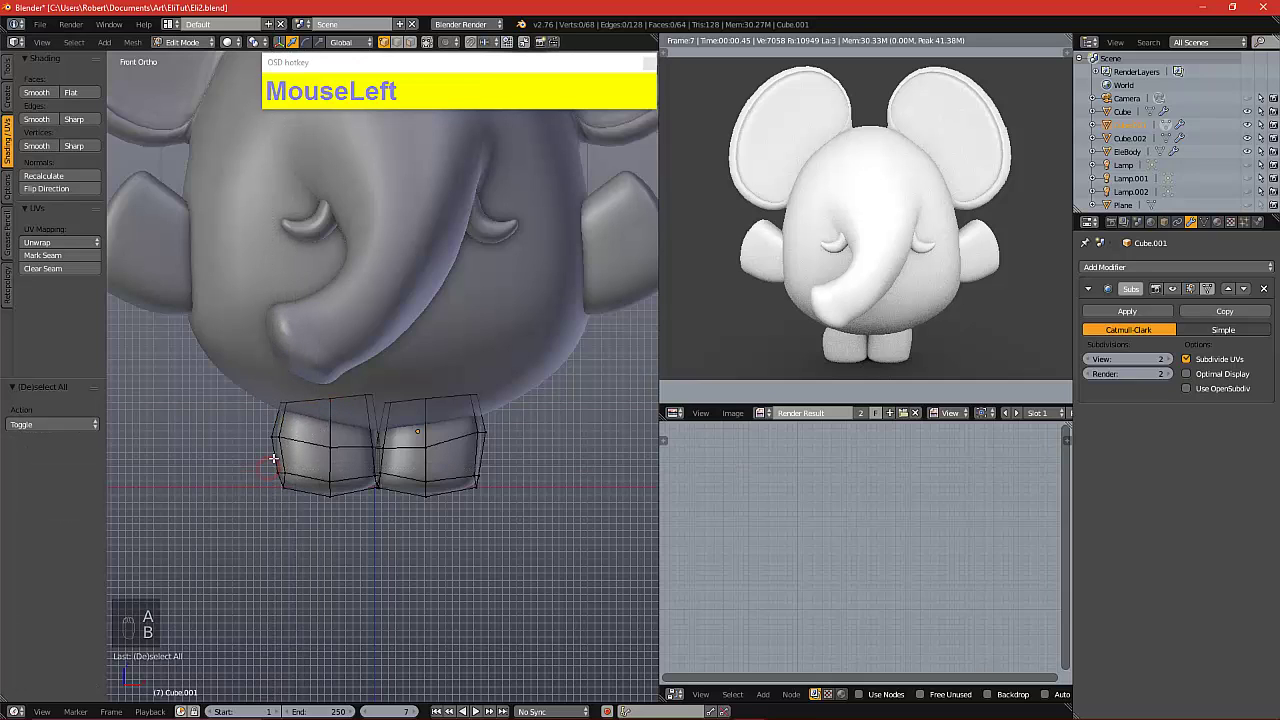
{"action": "key", "text": "F12"}
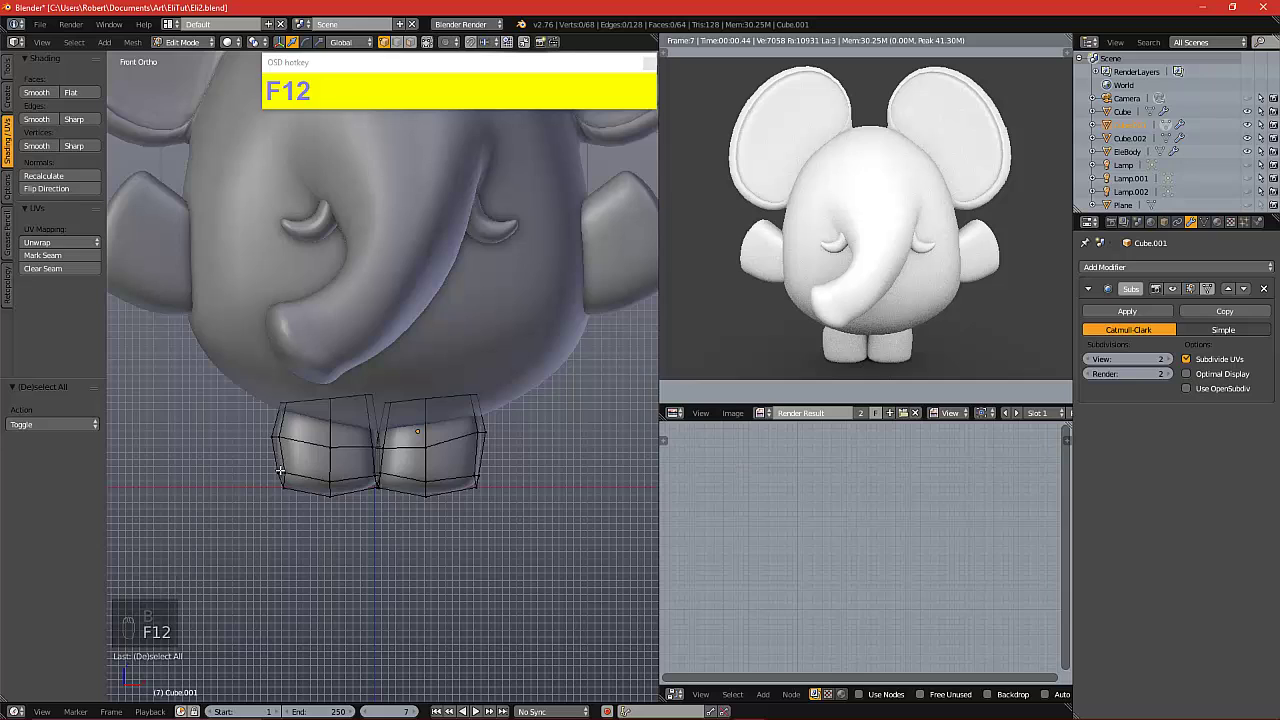
{"action": "key", "text": "b"}
{"action": "left_click_drag", "start_coordinate": [272, 460], "coordinate": [305, 480]}
{"action": "key", "text": "F12"}
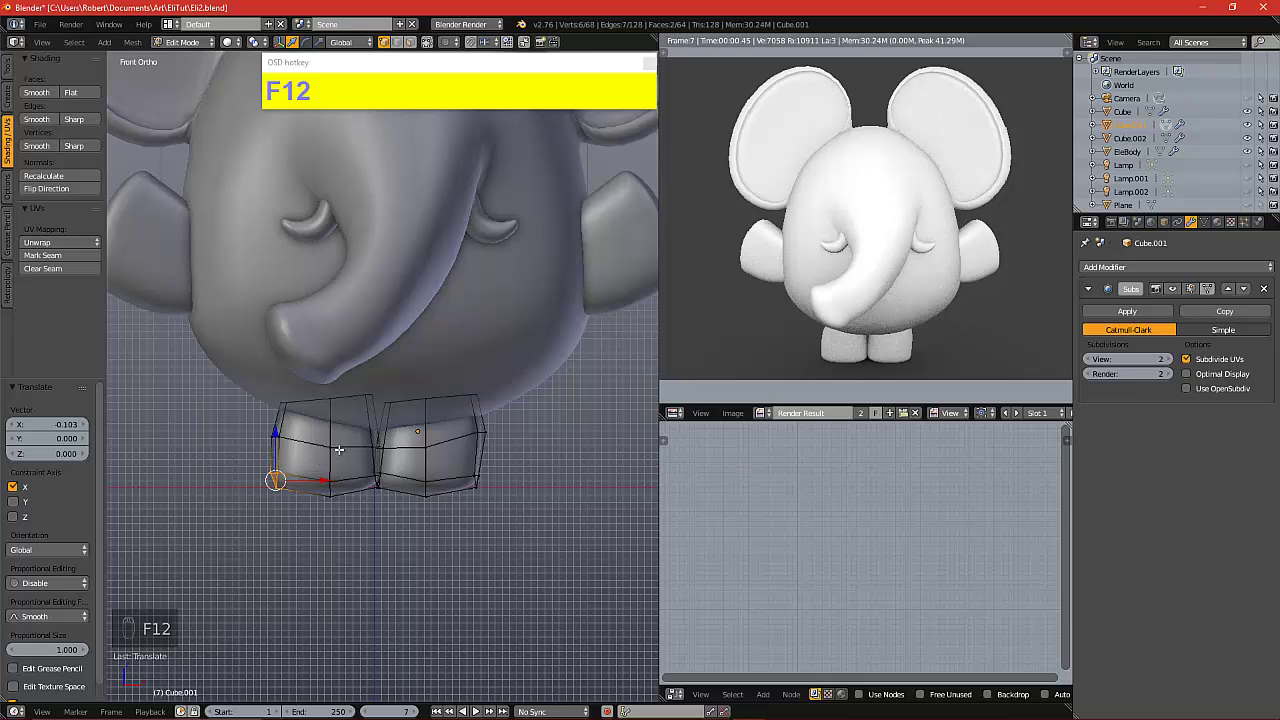
Leave the feet's mesh editing, deselect everything, and inspect the whole elephant from the front
{"action": "key", "text": "a"}
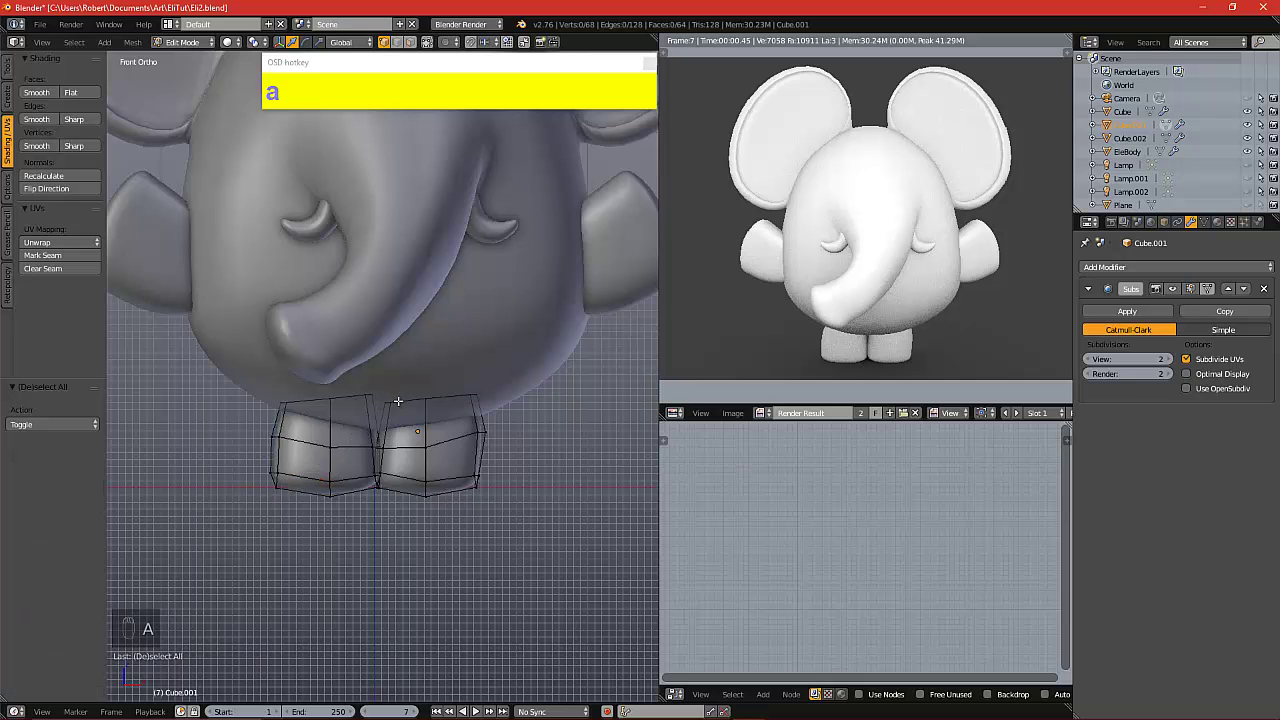
{"action": "scroll", "coordinate": [394, 394], "scroll_direction": "down", "scroll_amount": 3}
{"action": "key", "text": "Tab"}
{"action": "left_click_drag", "start_coordinate": [401, 407], "coordinate": [410, 460], "text": "alt+shift"}
{"action": "key", "text": "a"}
{"action": "scroll", "coordinate": [443, 449], "scroll_direction": "down", "scroll_amount": 1}
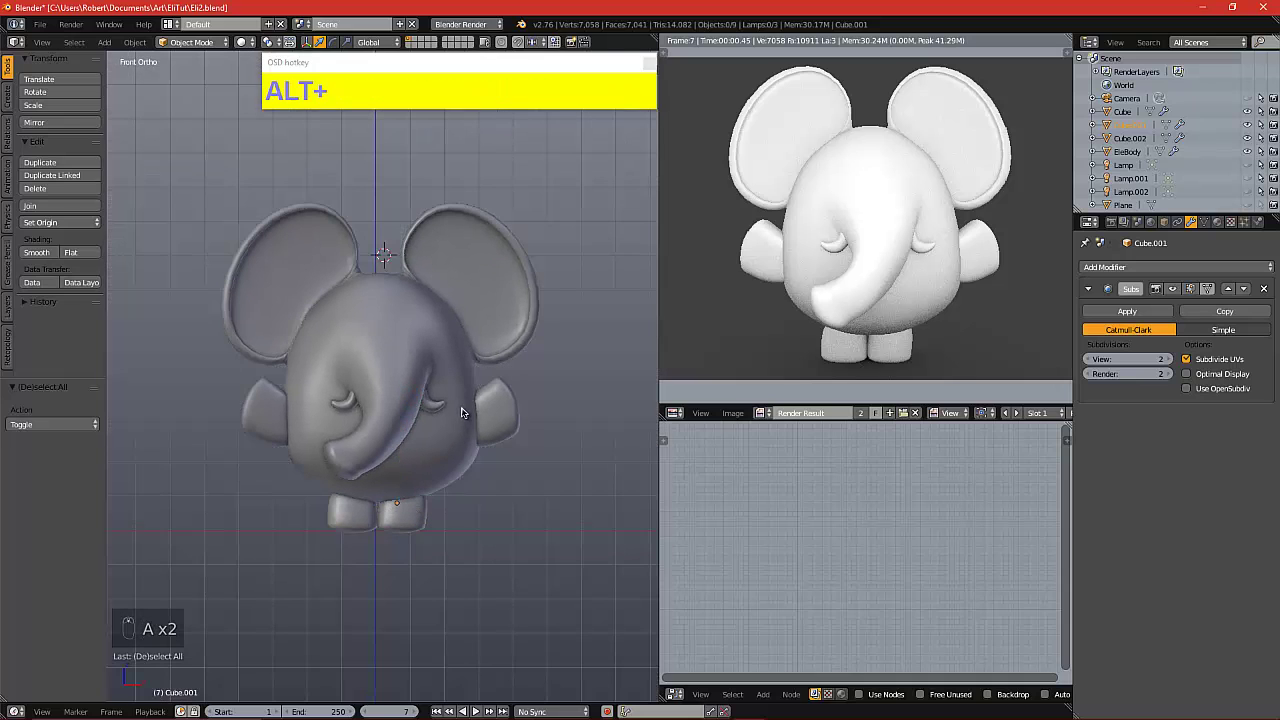
{"action": "left_click_drag", "start_coordinate": [439, 396], "coordinate": [451, 411], "text": "alt+shift"}
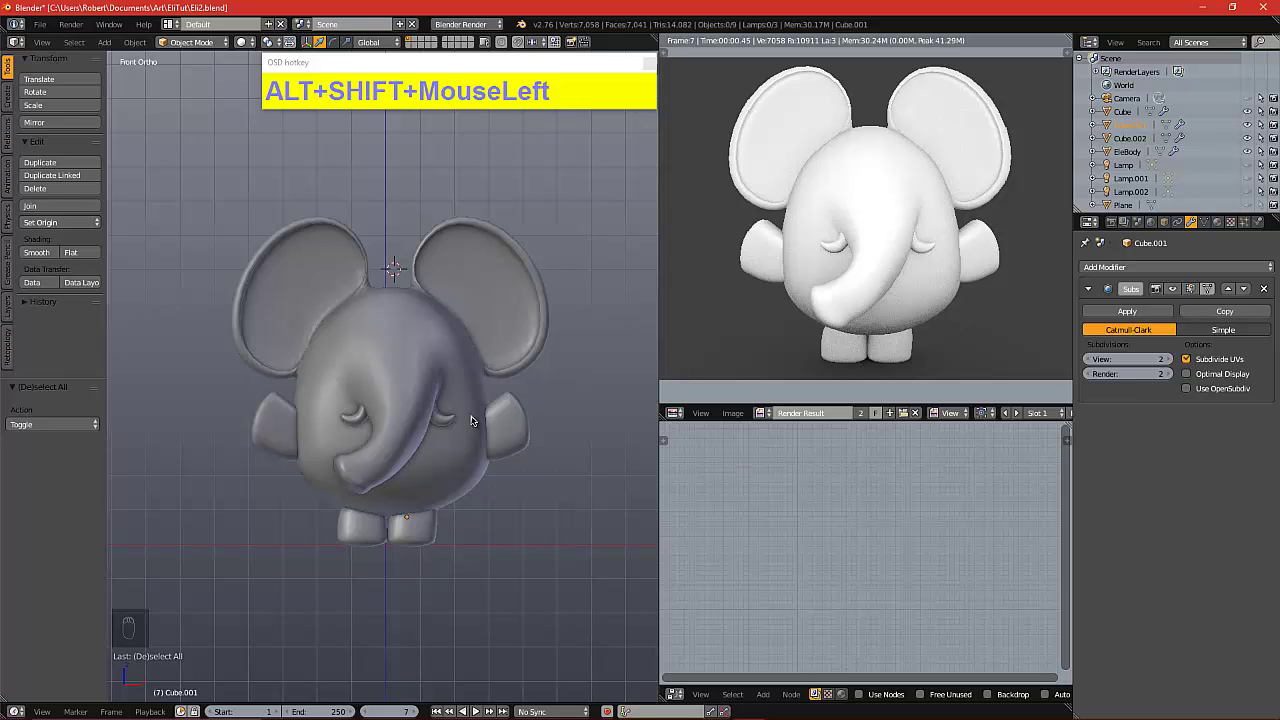
{"action": "scroll", "coordinate": [180, 171], "scroll_direction": "up", "scroll_amount": 1}
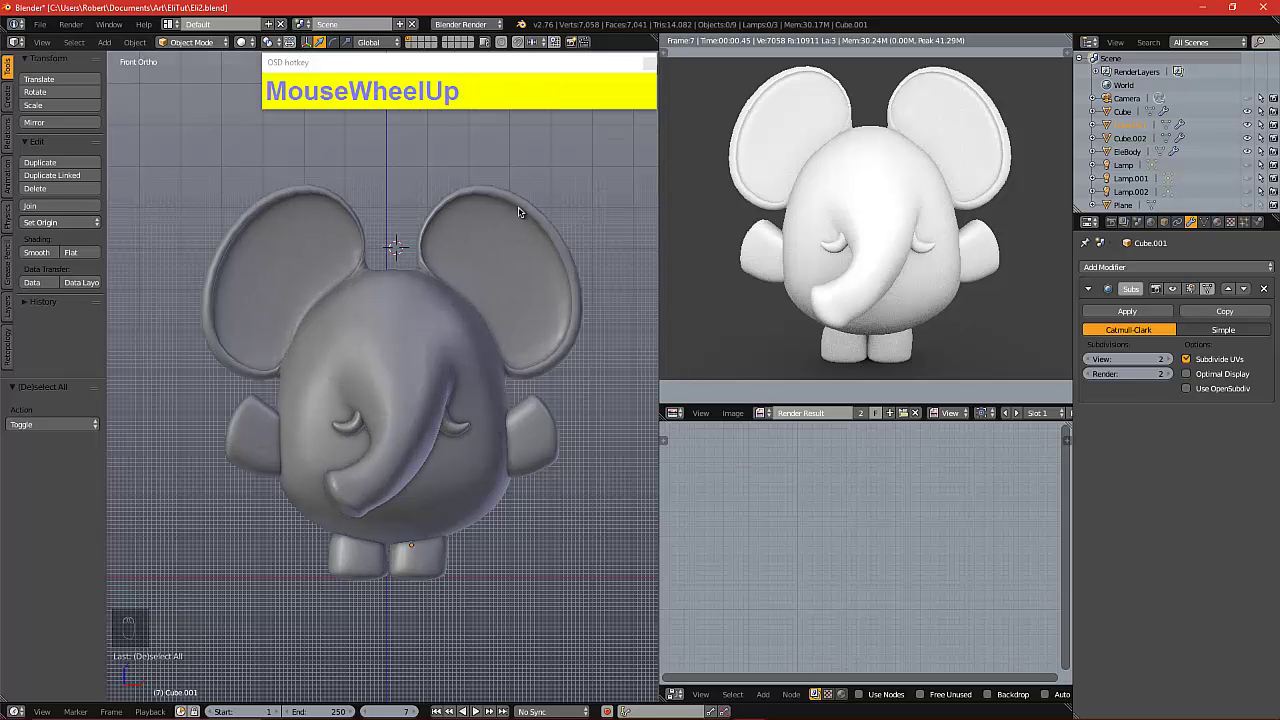
Add a UV sphere with 32 segments and 16 rings above the elephant's head and shade it smooth
{"action": "left_click", "coordinate": [104, 42]}
{"action": "mouse_move", "coordinate": [122, 60]}
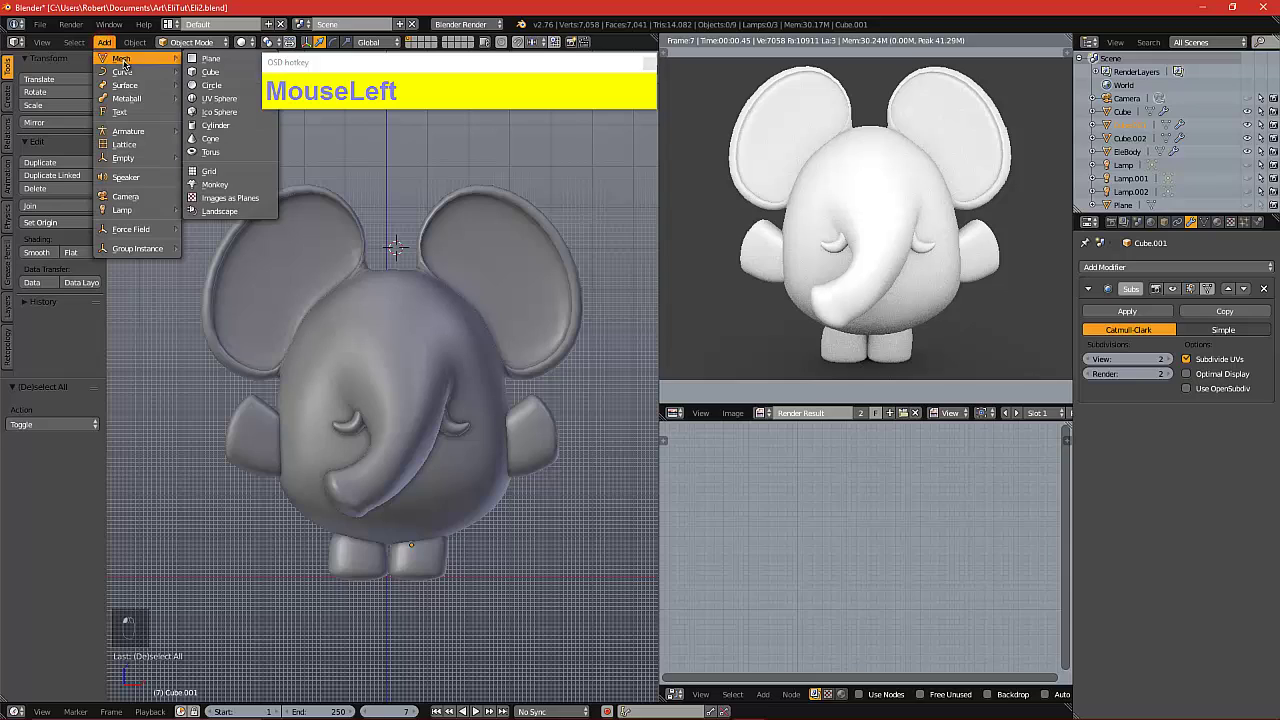
{"action": "left_click", "coordinate": [217, 98]}
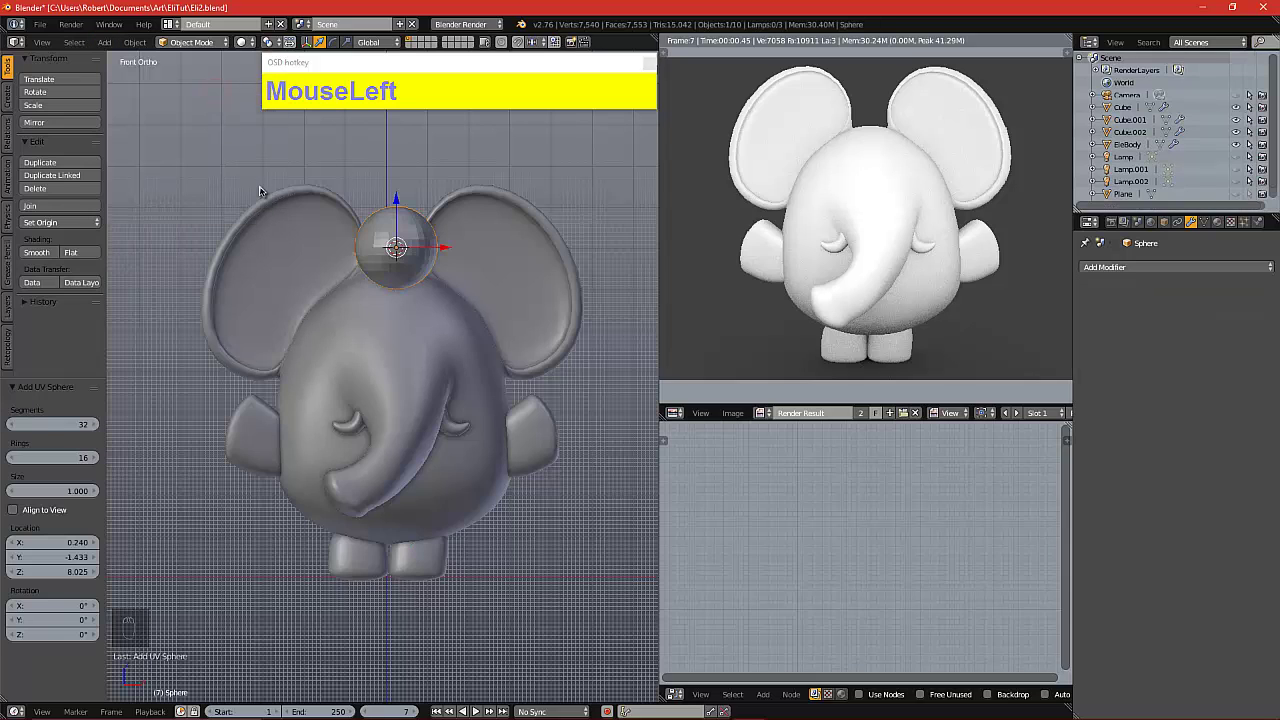
{"action": "left_click", "coordinate": [45, 253]}
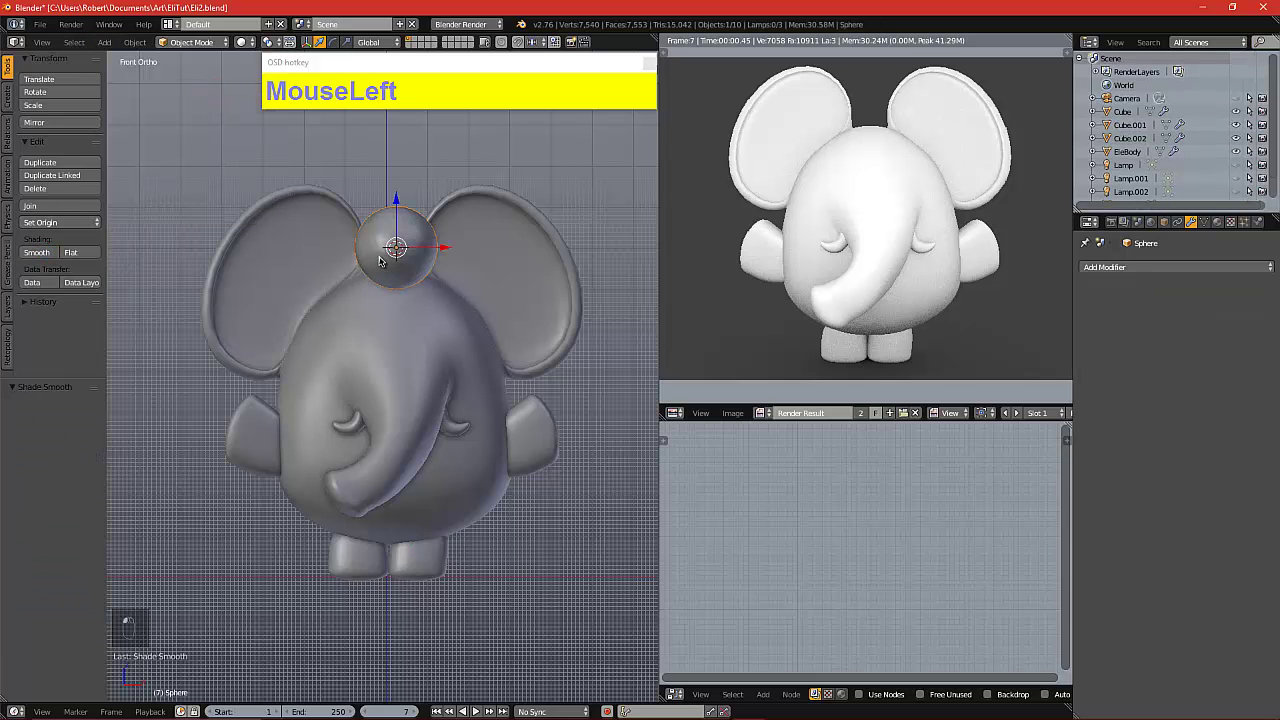
Start editing the sphere's mesh in the right side view with all its vertices deselected
{"action": "key", "text": "KP_3"}
{"action": "left_click_drag", "start_coordinate": [381, 257], "coordinate": [477, 434], "text": "alt+shift"}
{"action": "scroll", "coordinate": [486, 298], "scroll_direction": "up", "scroll_amount": 5}
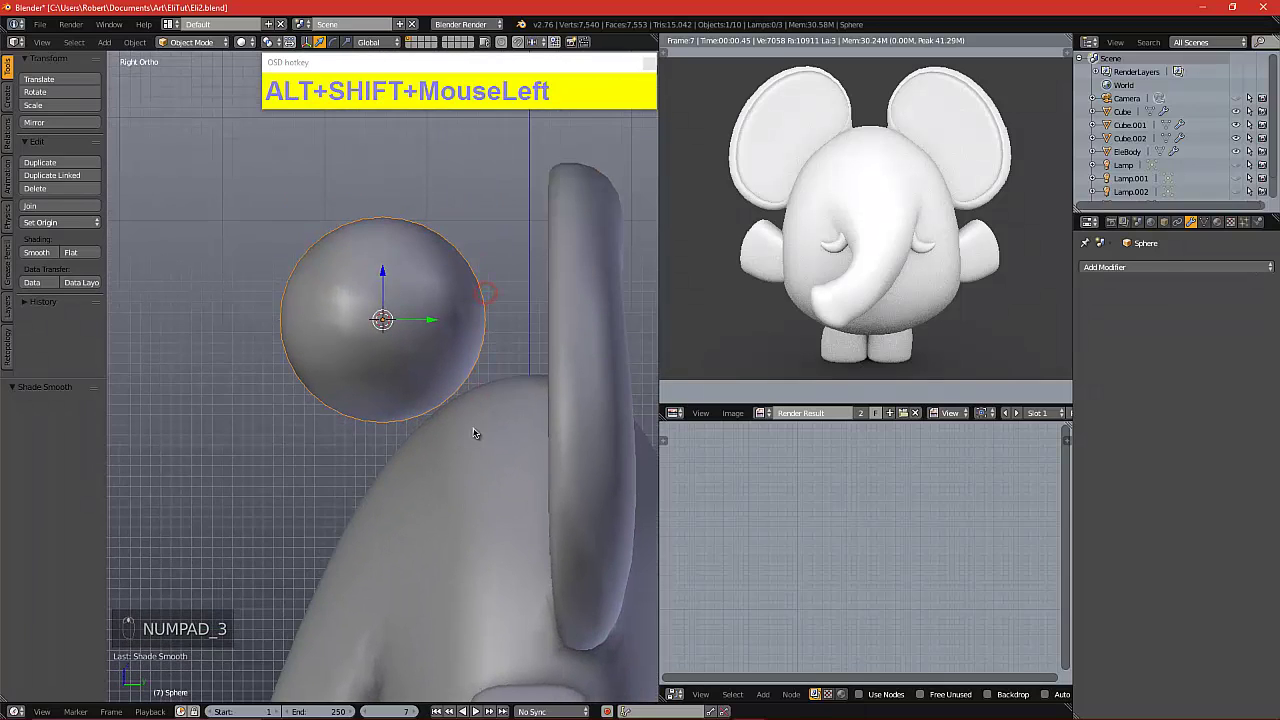
{"action": "key", "text": "Tab"}
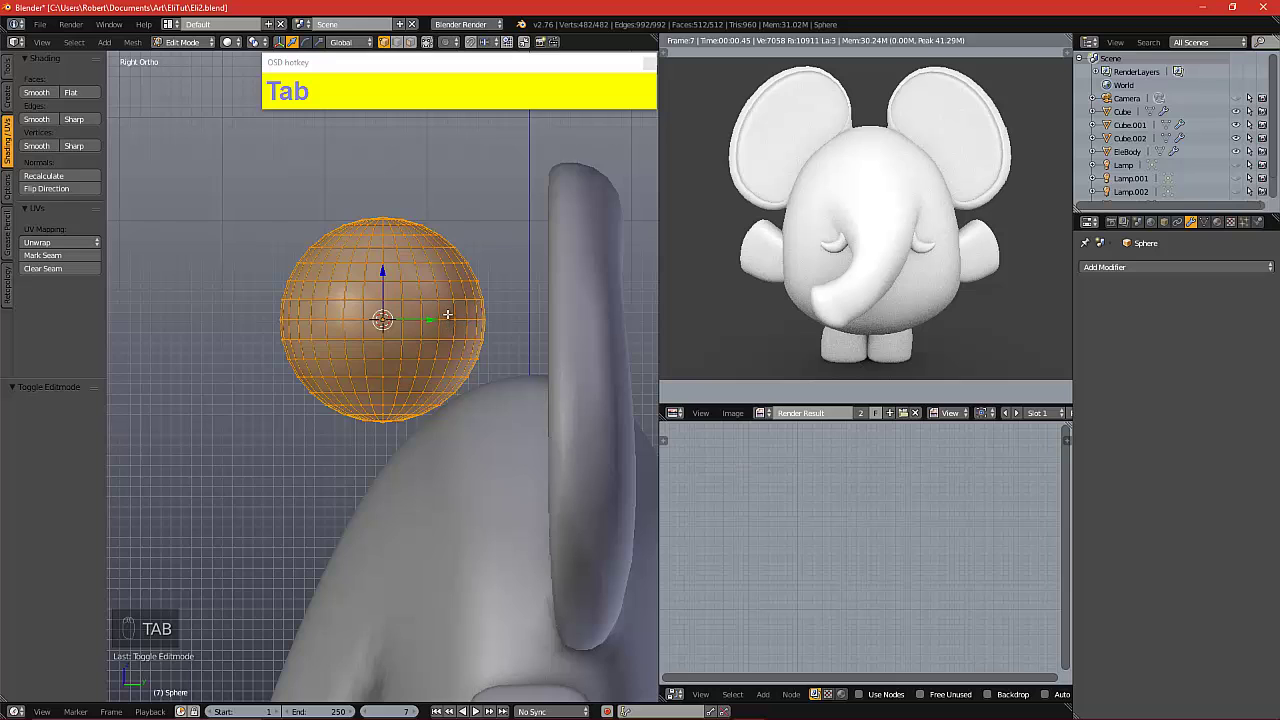
{"action": "scroll", "coordinate": [447, 315], "scroll_direction": "up", "scroll_amount": 1}
{"action": "key", "text": "a"}
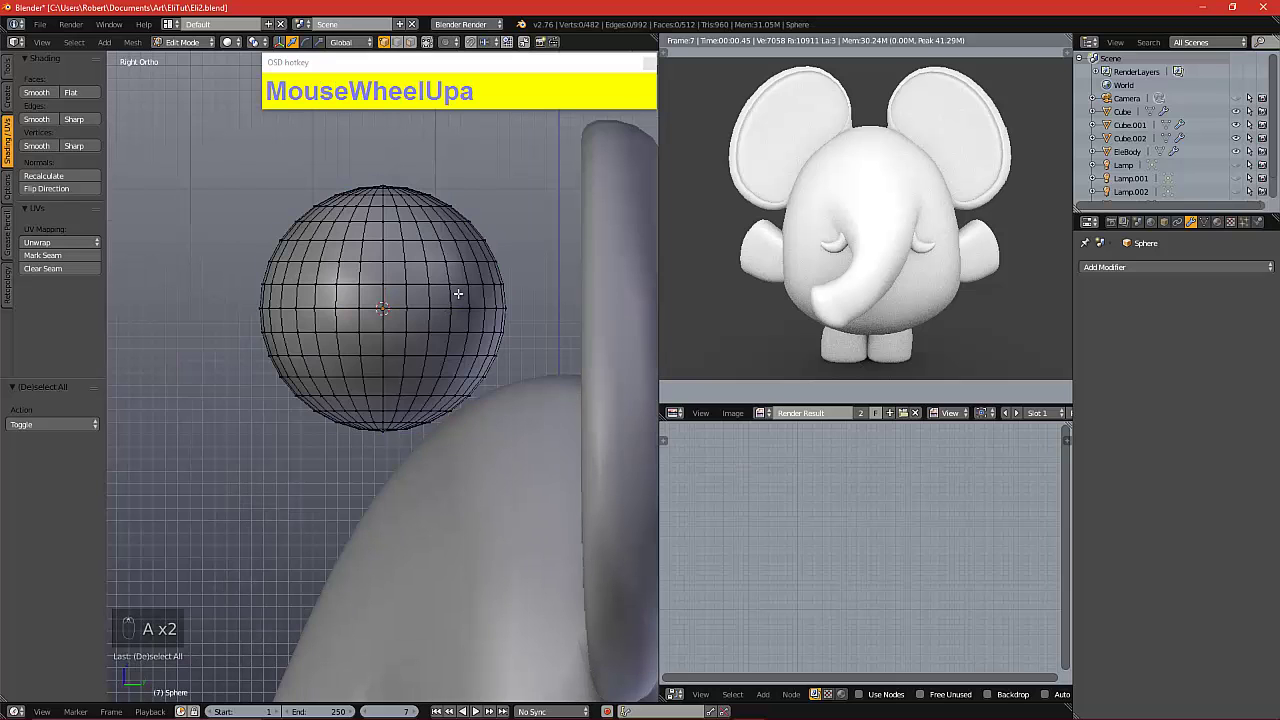
{"action": "left_click_drag", "start_coordinate": [464, 240], "coordinate": [449, 223], "text": "alt"}
{"action": "key", "text": "KP_3"}
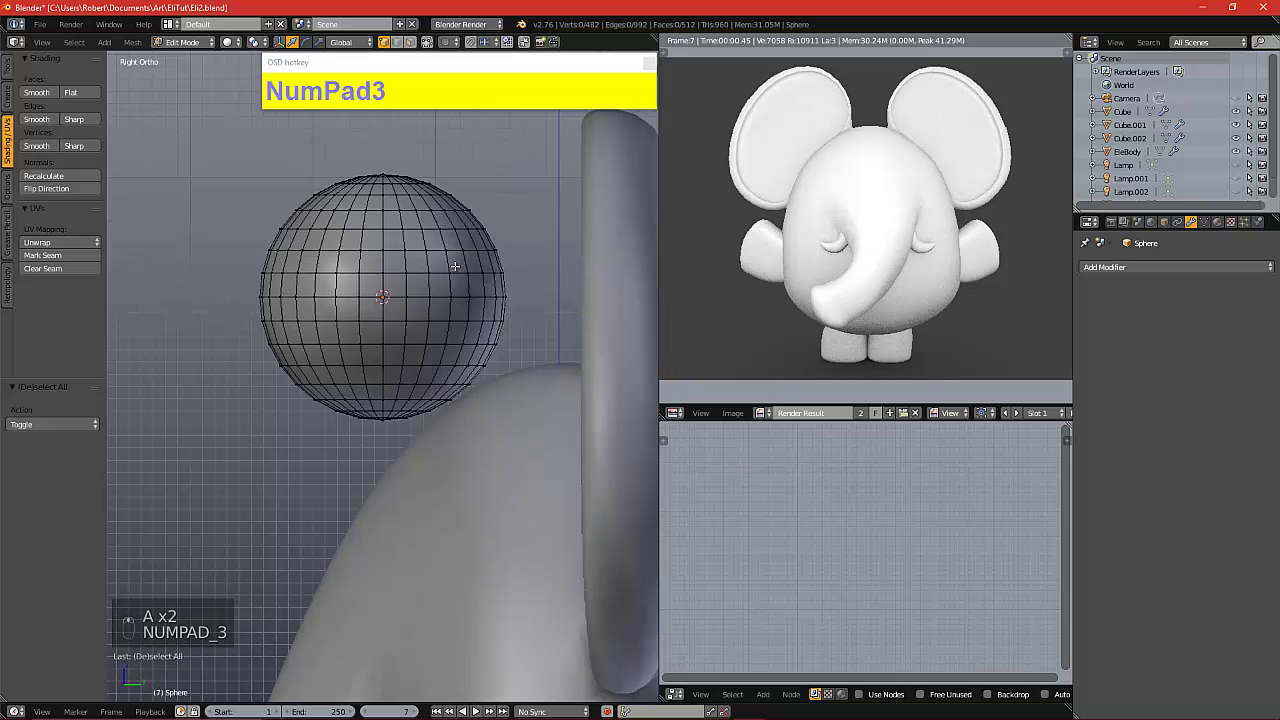
Box-select the sphere's vertices above its equator, duplicate them in place, and rotate the copy so its +Y edge tilts down
{"action": "key", "text": "b"}
{"action": "left_click_drag", "start_coordinate": [229, 150], "coordinate": [515, 279]}
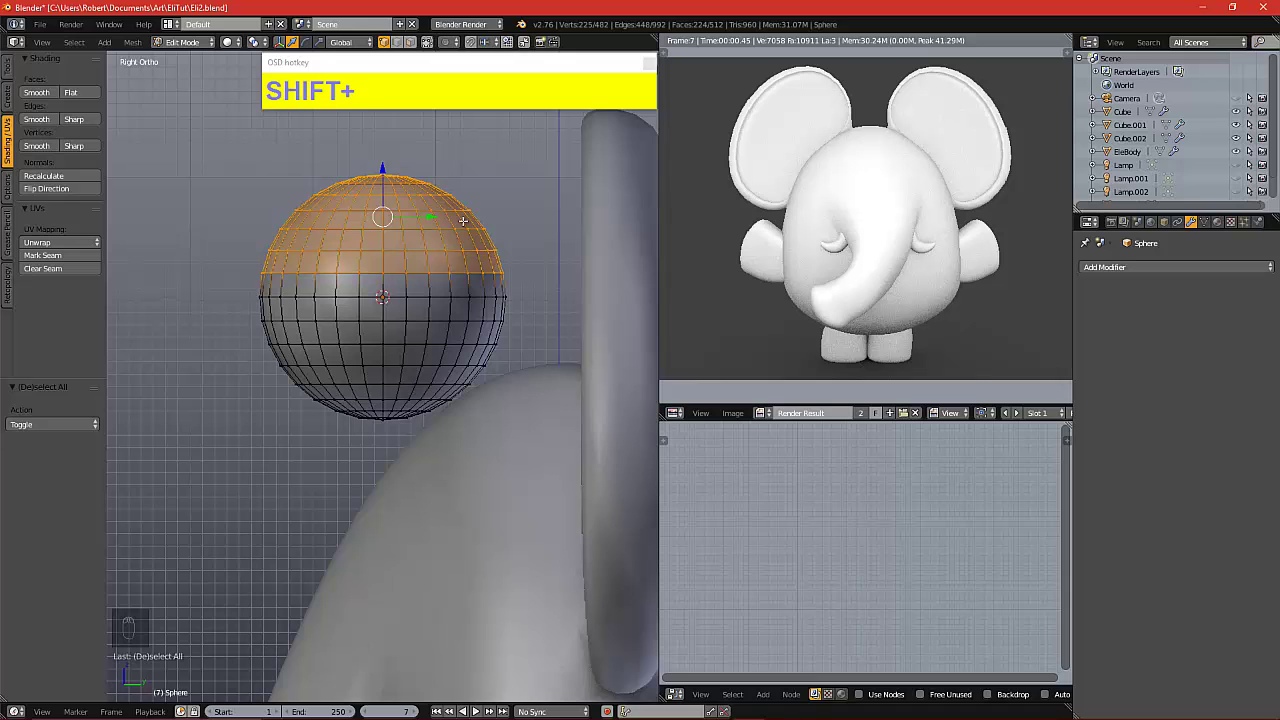
{"action": "key", "text": "shift+d"}
{"action": "left_click", "coordinate": [463, 220]}
{"action": "key", "text": "r"}
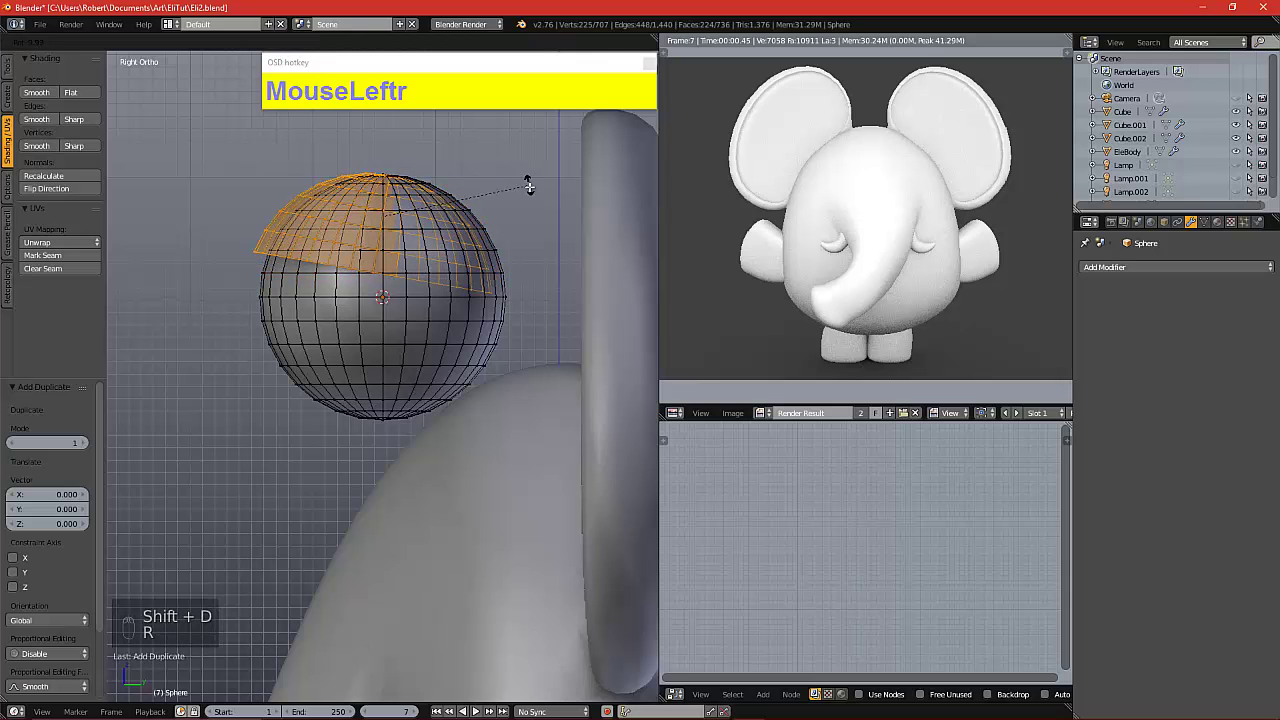
{"action": "left_click", "coordinate": [529, 192]}
Move the duplicated upper lid 0.163 along Y and scale it by 1.048 so it covers the sphere
{"action": "left_click_drag", "start_coordinate": [433, 218], "coordinate": [453, 224]}
{"action": "key", "text": "s"}
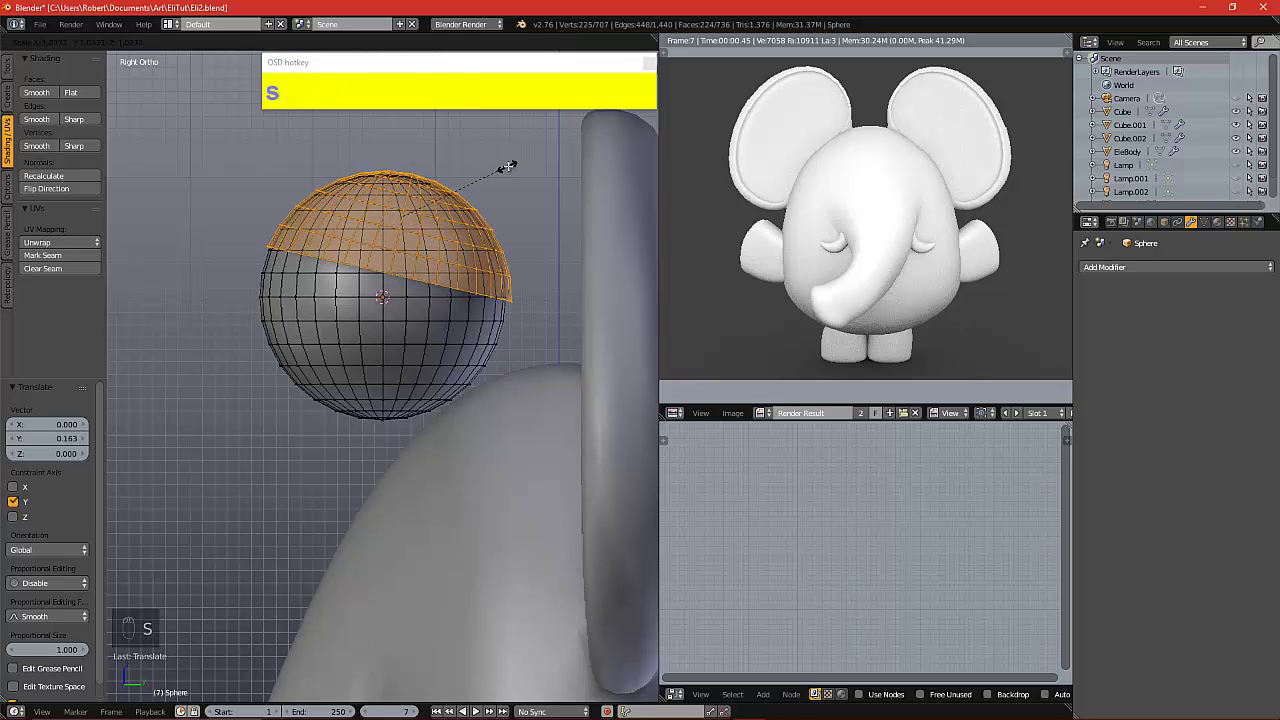
{"action": "left_click", "coordinate": [508, 166]}
{"action": "key", "text": "KP_1"}
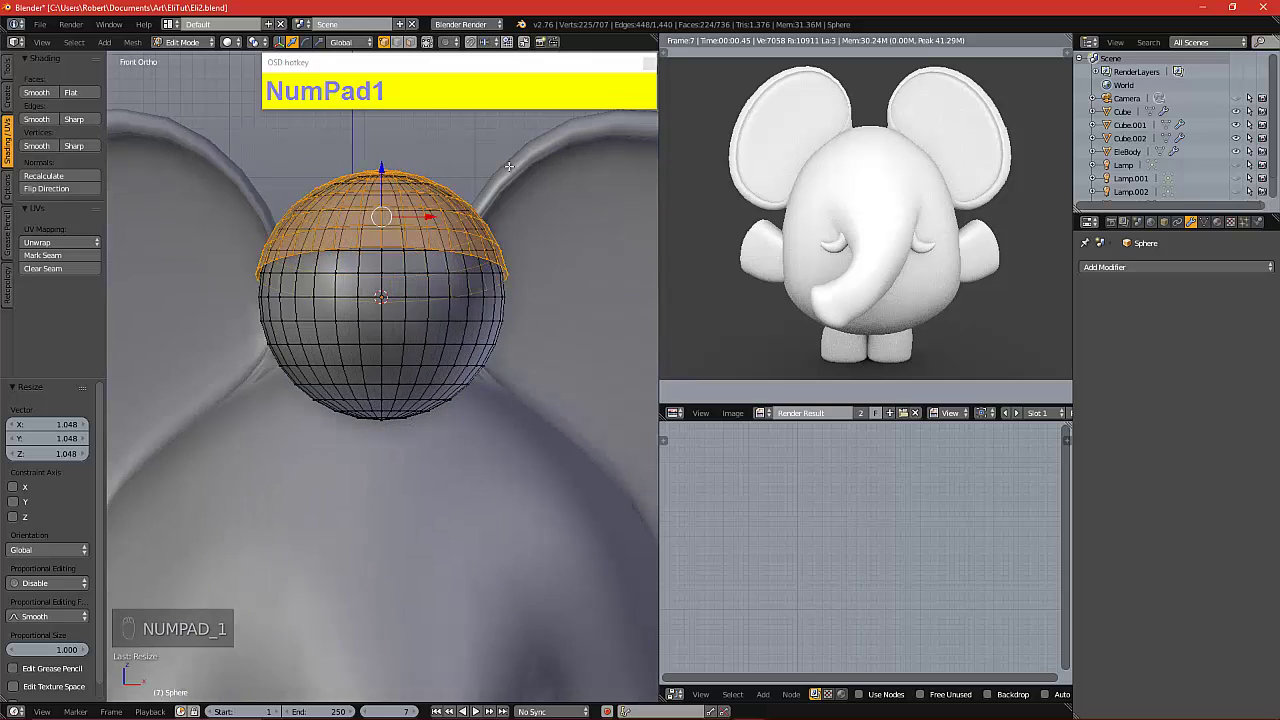
{"action": "key", "text": "KP_3"}
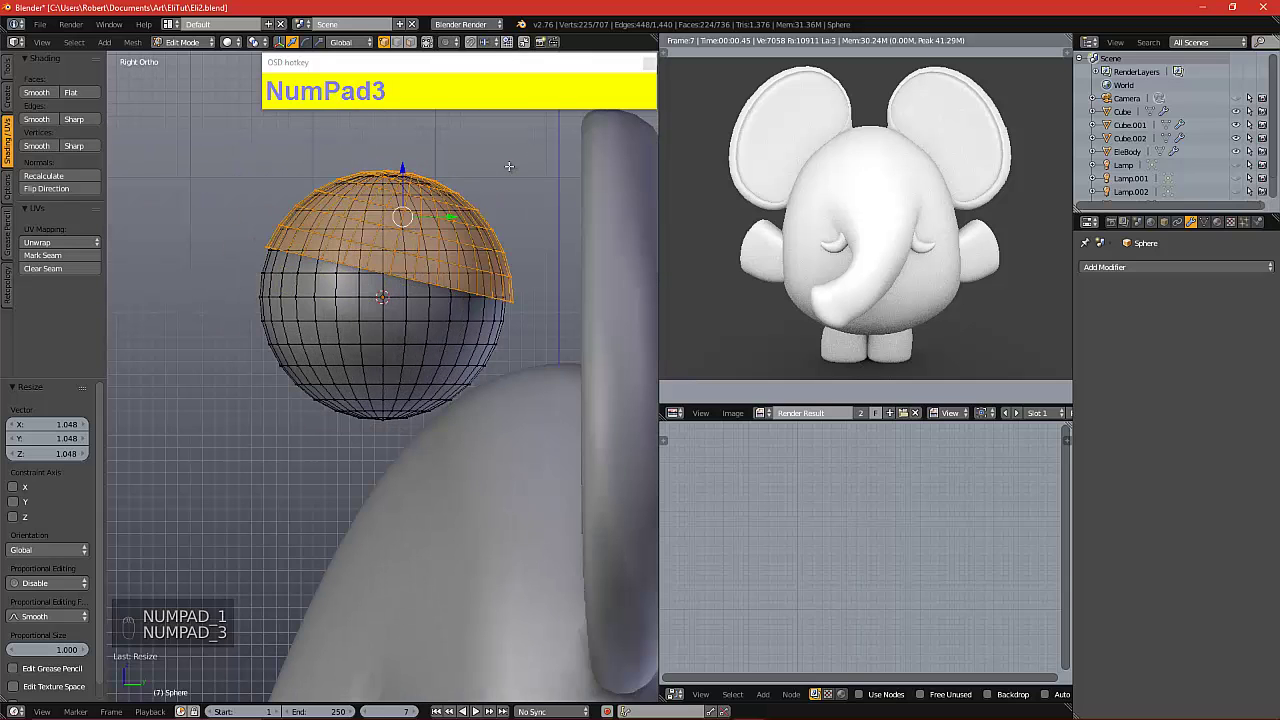
{"action": "scroll", "coordinate": [507, 165], "scroll_direction": "down", "scroll_amount": 1}
{"action": "left_click_drag", "start_coordinate": [507, 165], "coordinate": [462, 168], "text": "alt+shift"}
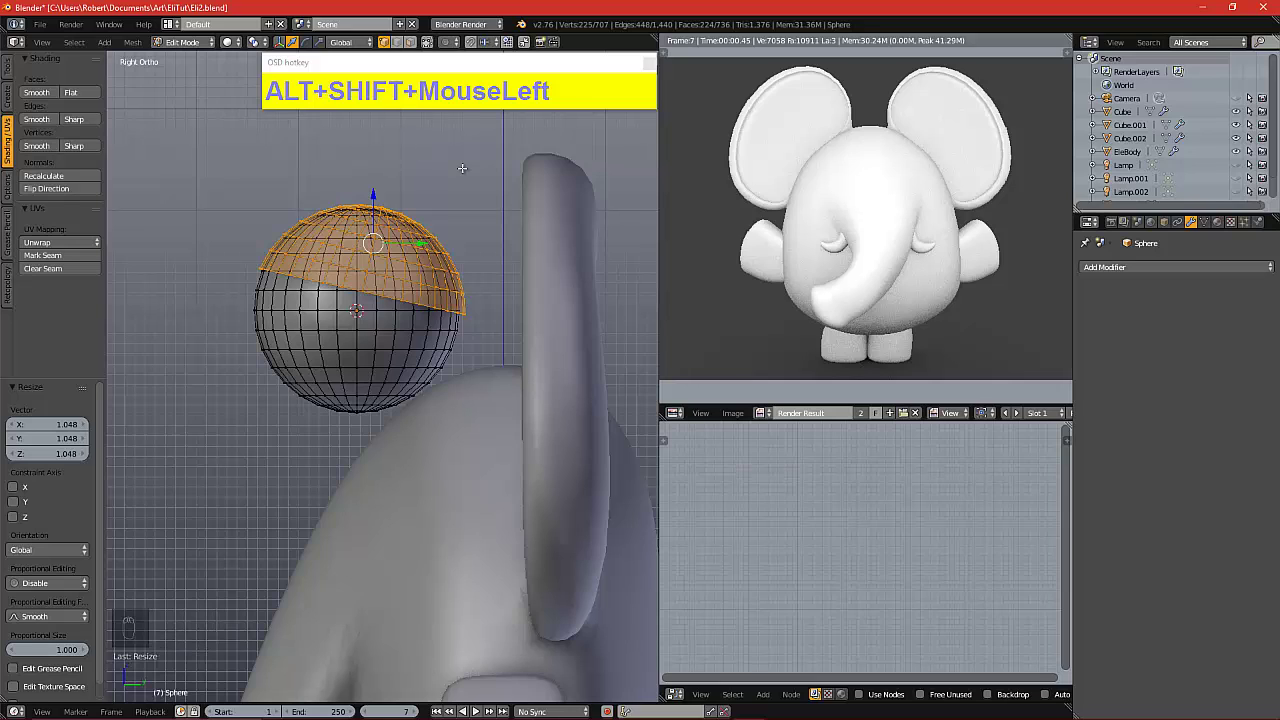
Box-select the sphere's lower vertex rows, duplicate them in place, and rotate the copy by -14.323°
{"action": "key", "text": "a"}
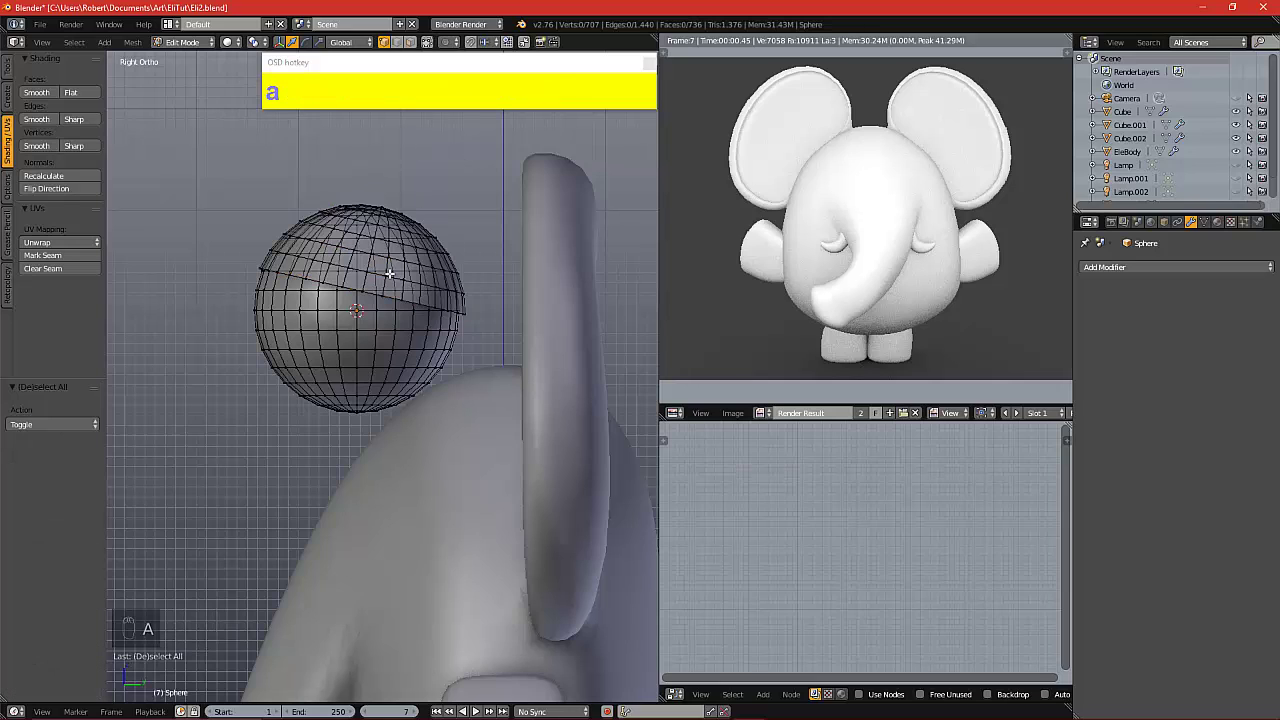
{"action": "key", "text": "b"}
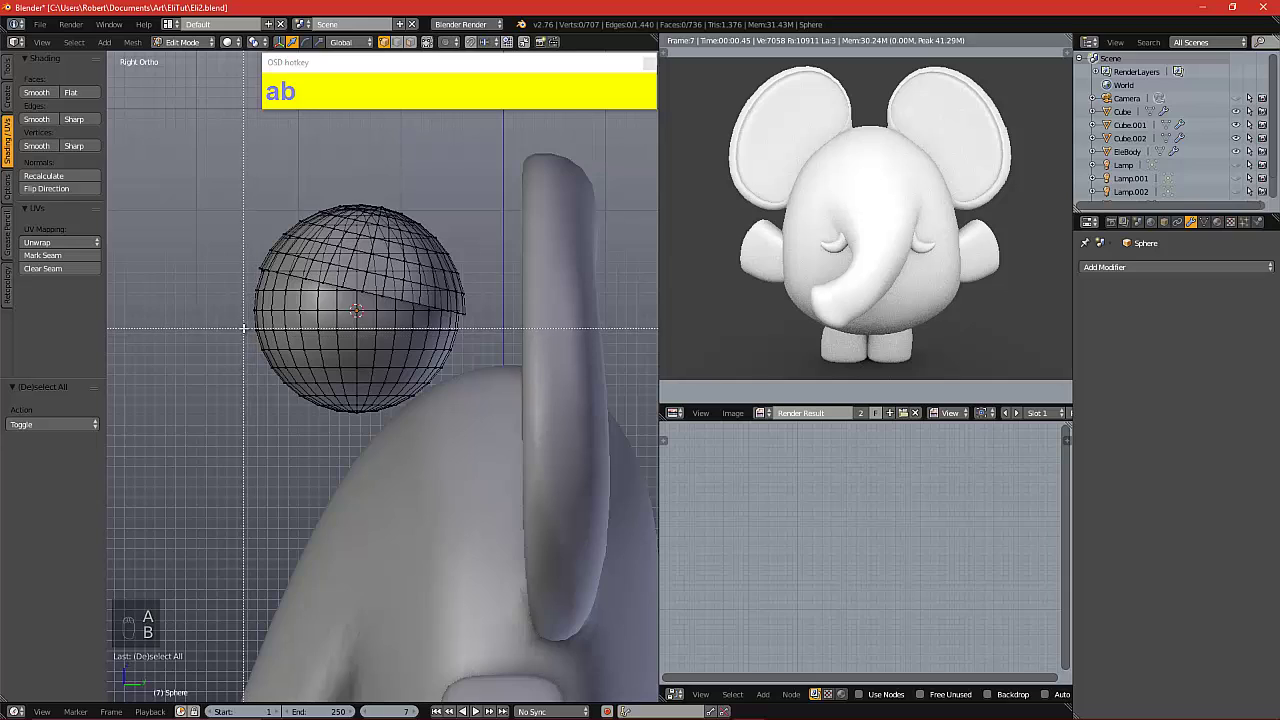
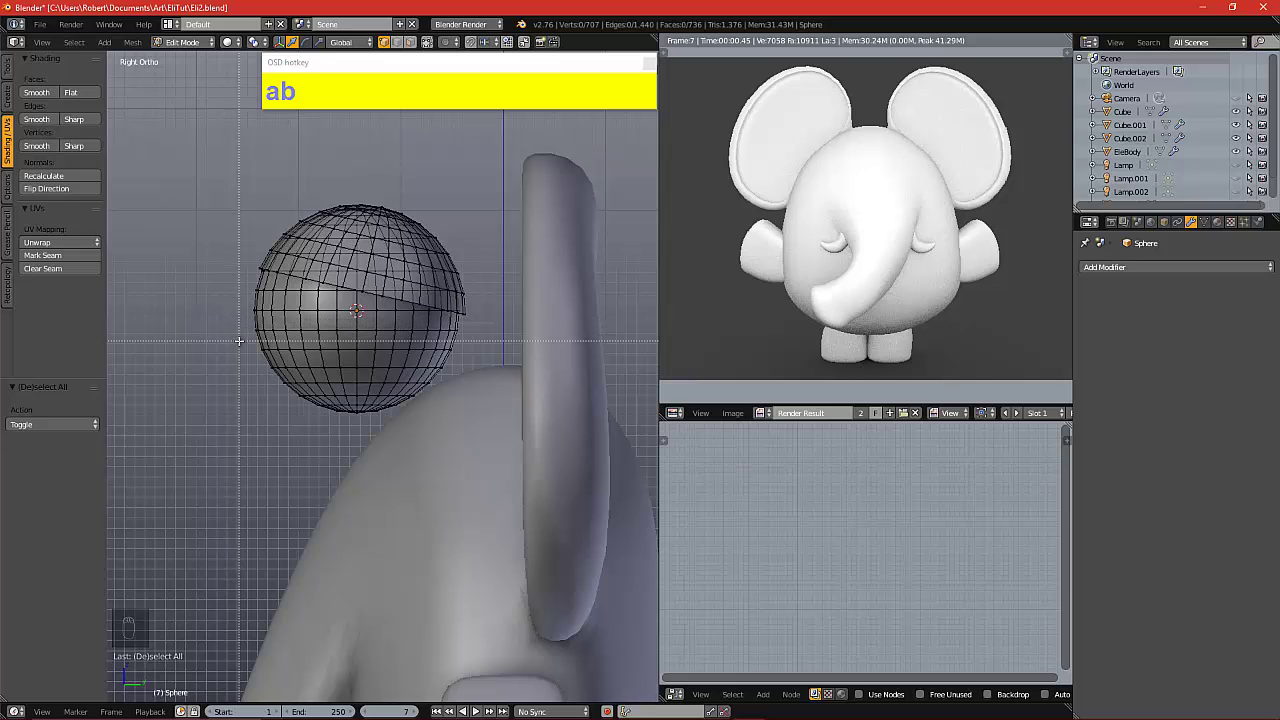
{"action": "left_click_drag", "start_coordinate": [239, 335], "coordinate": [488, 447]}
{"action": "key", "text": "shift+d"}
{"action": "left_click", "coordinate": [433, 402]}
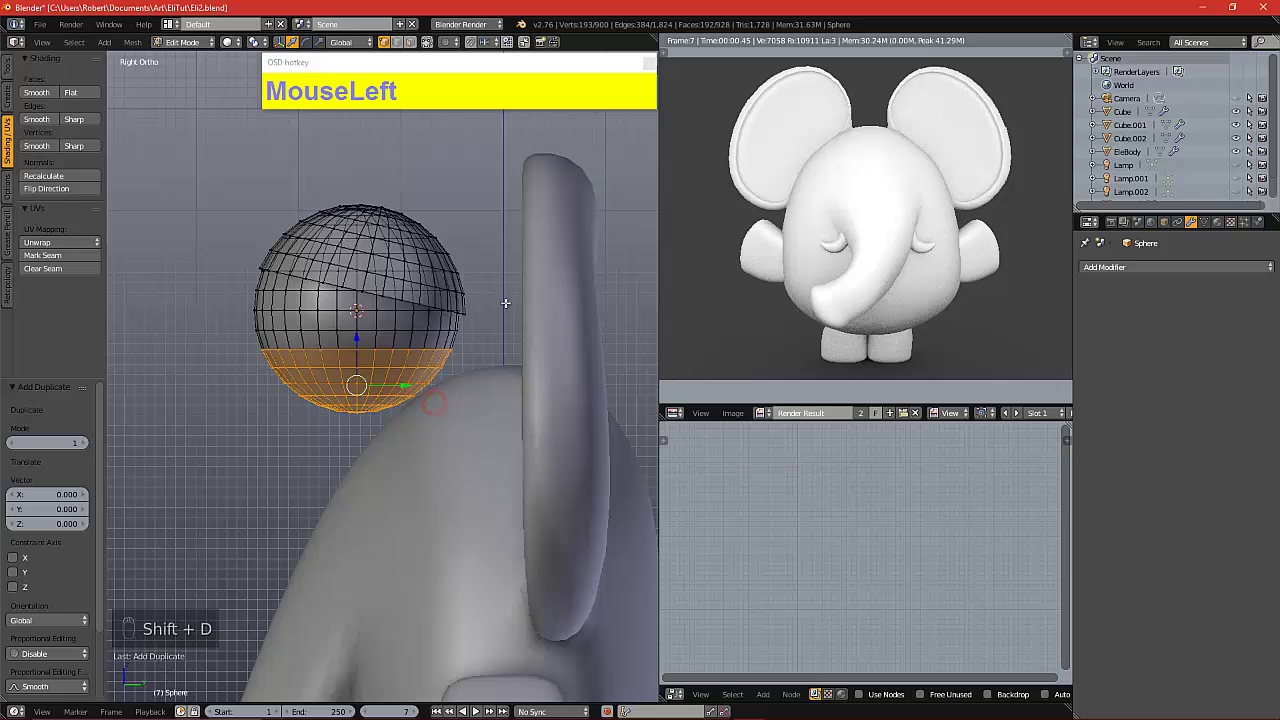
{"action": "key", "text": "r"}
{"action": "left_click", "coordinate": [499, 244]}
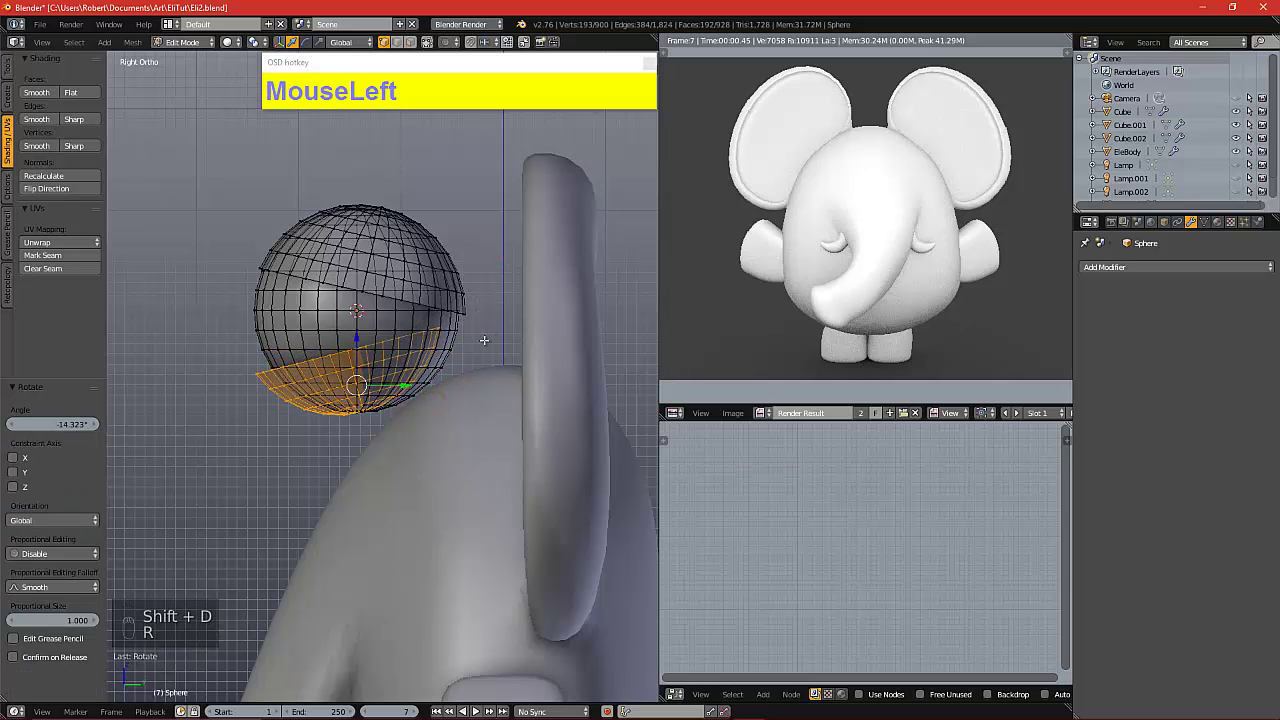
Move the duplicated lower lid 0.182 along Y, scale it by 1.086, and check the fit from the front
{"action": "left_click_drag", "start_coordinate": [405, 385], "coordinate": [424, 383]}
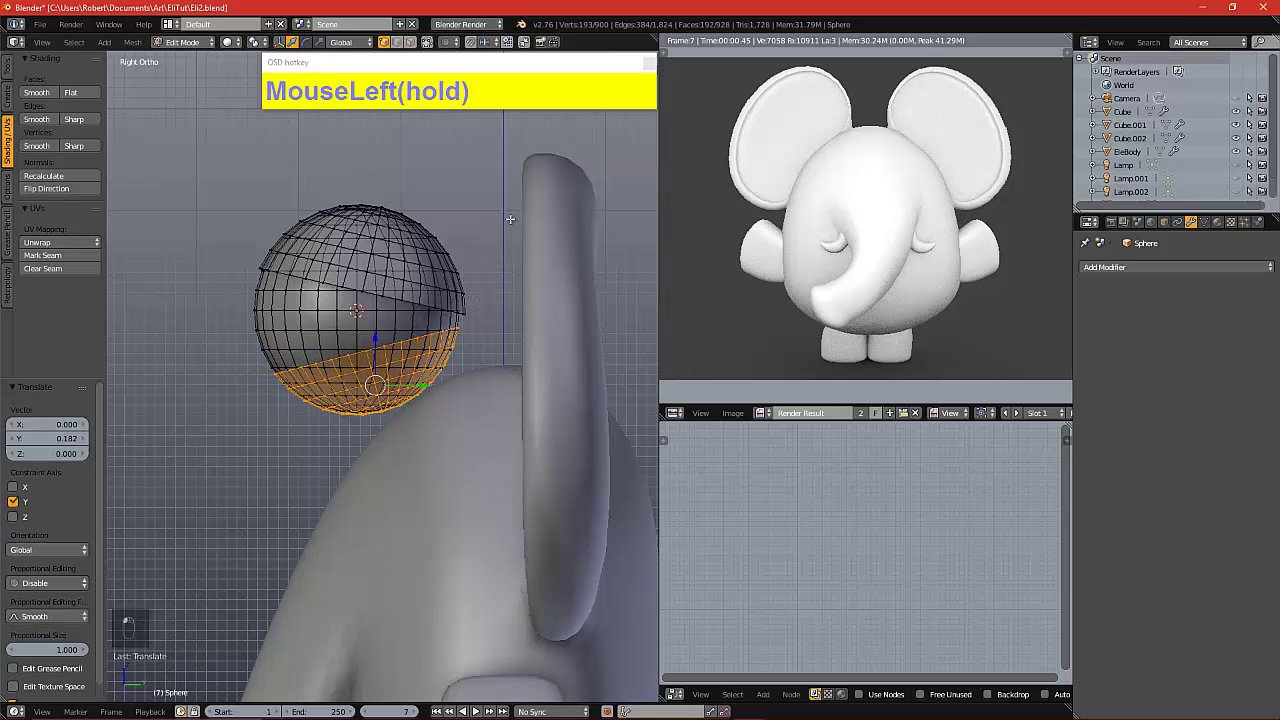
{"action": "key", "text": "s"}
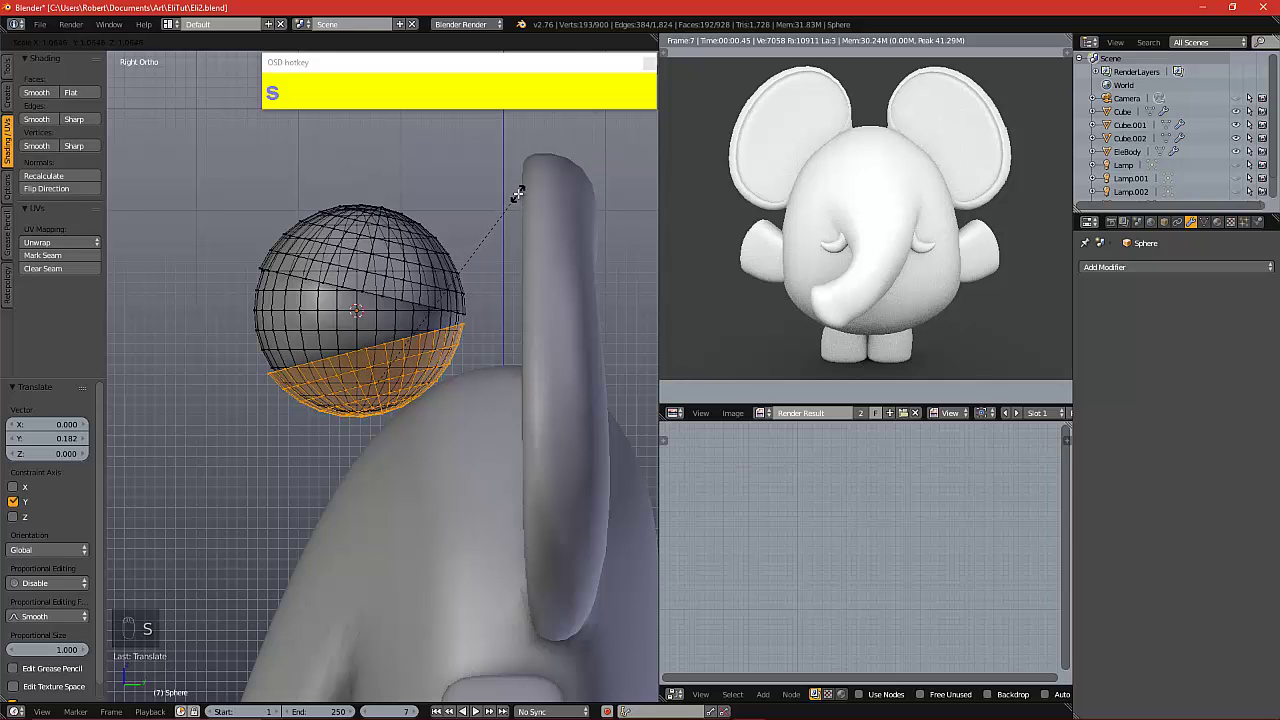
{"action": "left_click", "coordinate": [517, 190]}
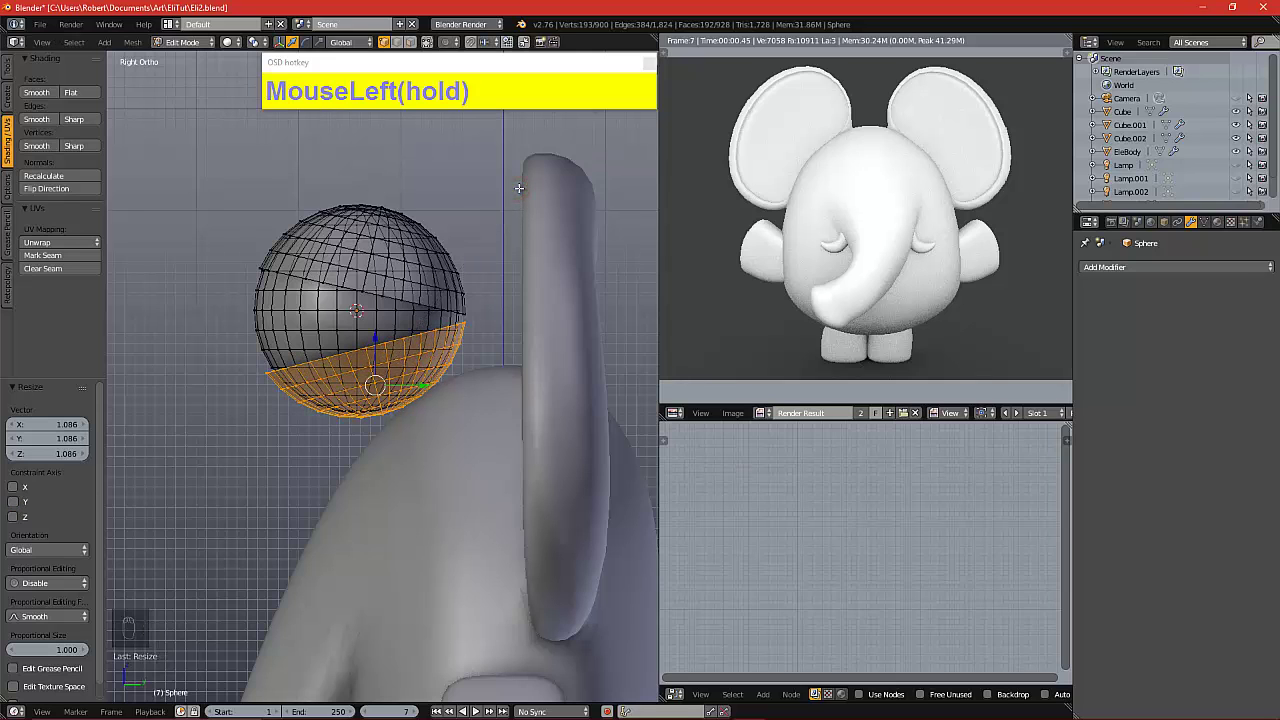
{"action": "key", "text": "KP_1"}
{"action": "scroll", "coordinate": [526, 184], "scroll_direction": "down", "scroll_amount": 3}
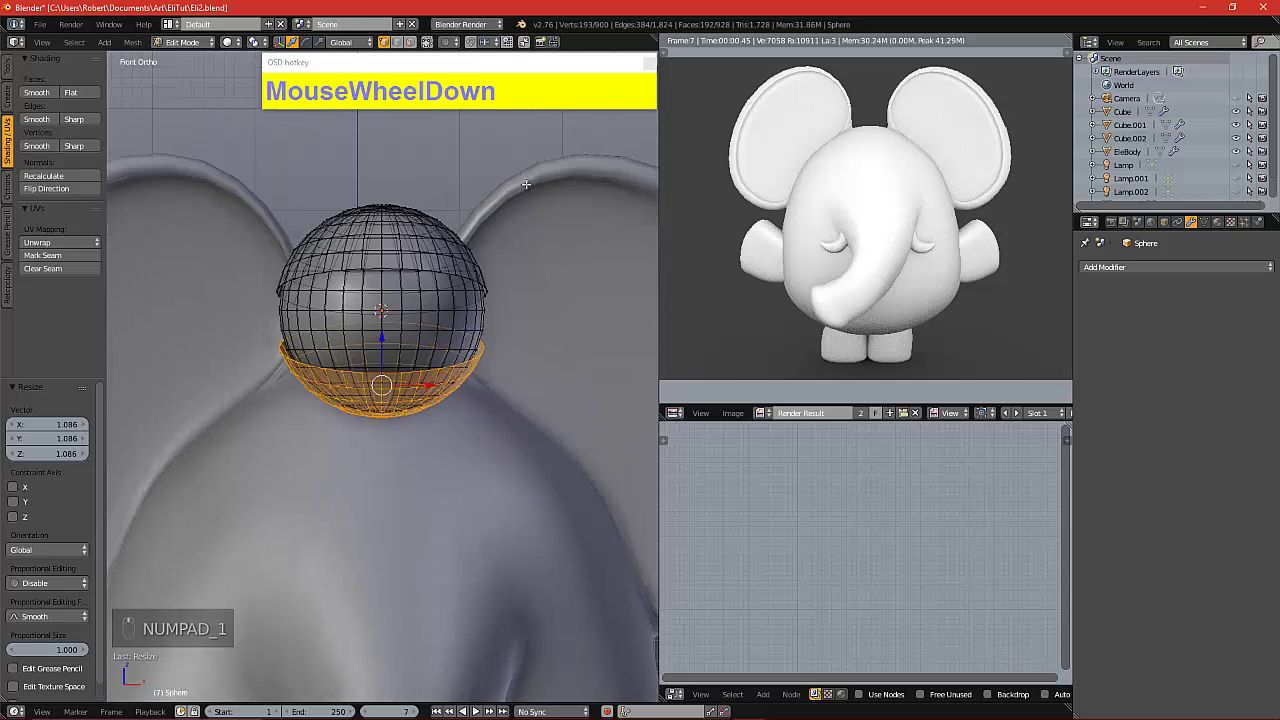
{"action": "scroll", "coordinate": [526, 184], "scroll_direction": "up", "scroll_amount": 5}
{"action": "left_click", "coordinate": [505, 219], "text": "alt+shift"}
{"action": "scroll", "coordinate": [500, 316], "scroll_direction": "up", "scroll_amount": 3}
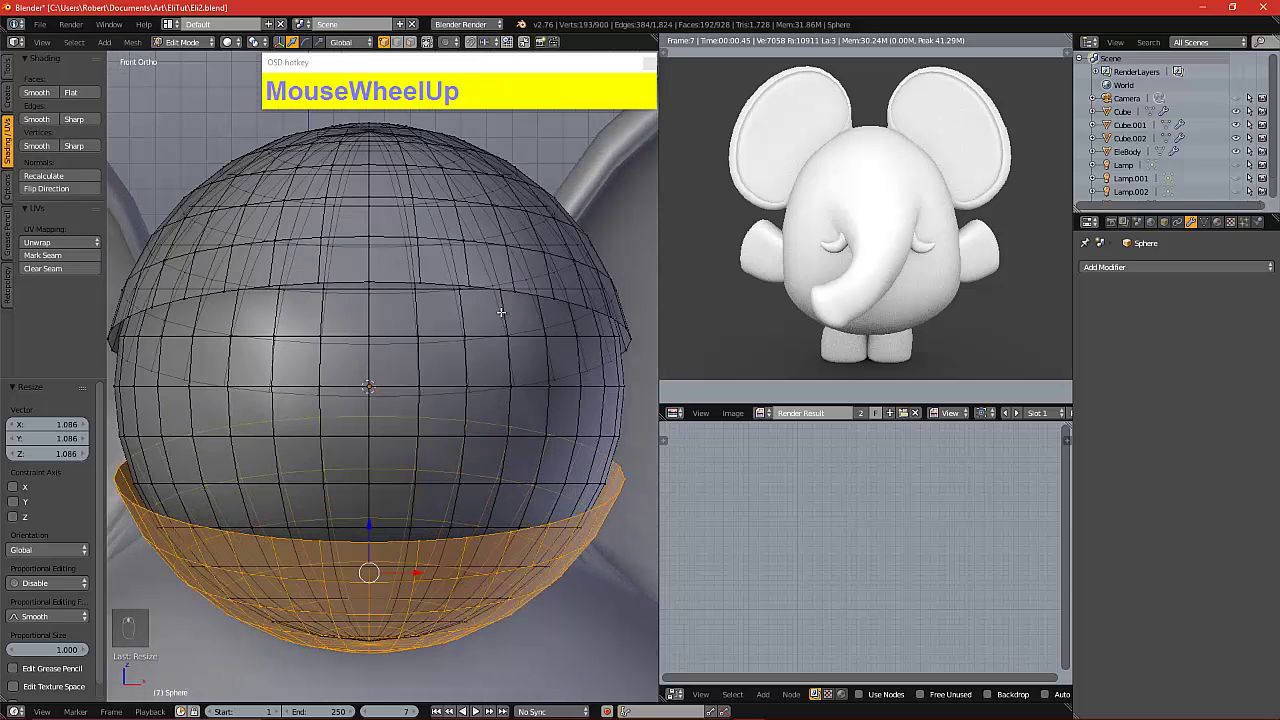
Limit selection to visible geometry in solid shading and deselect all the sphere's vertices
{"action": "left_click", "coordinate": [426, 44]}
{"action": "key", "text": "z"}
{"action": "key", "text": "z"}
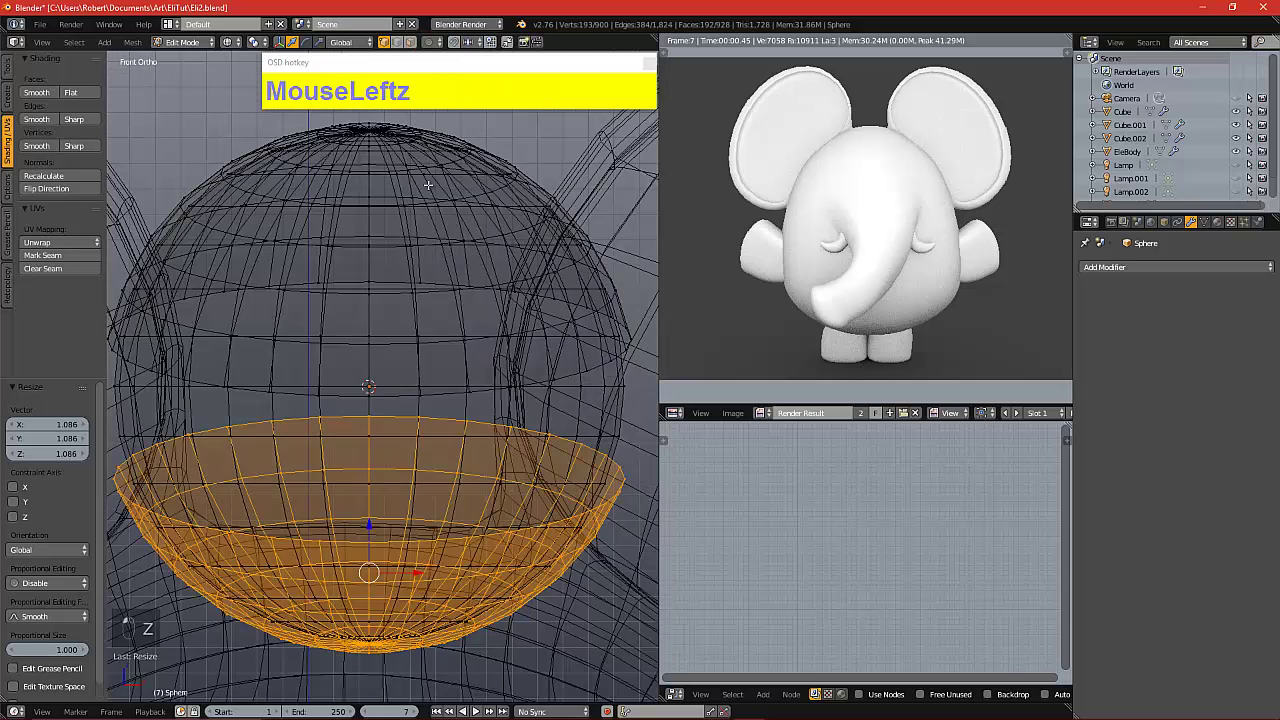
{"action": "key", "text": "a"}
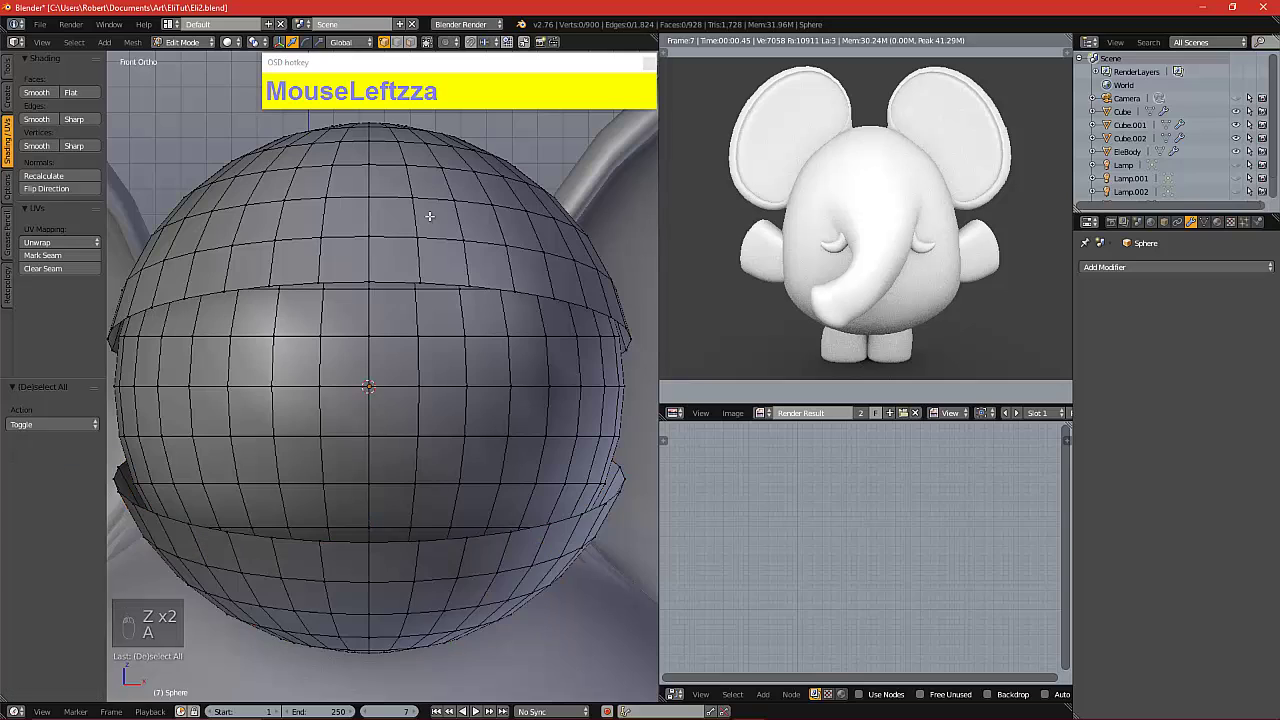
Select the upper lid's rim edge loop, extrude it 0.003 along Z, and scale it inward by 0.888
{"action": "right_click", "coordinate": [450, 281], "text": "alt"}
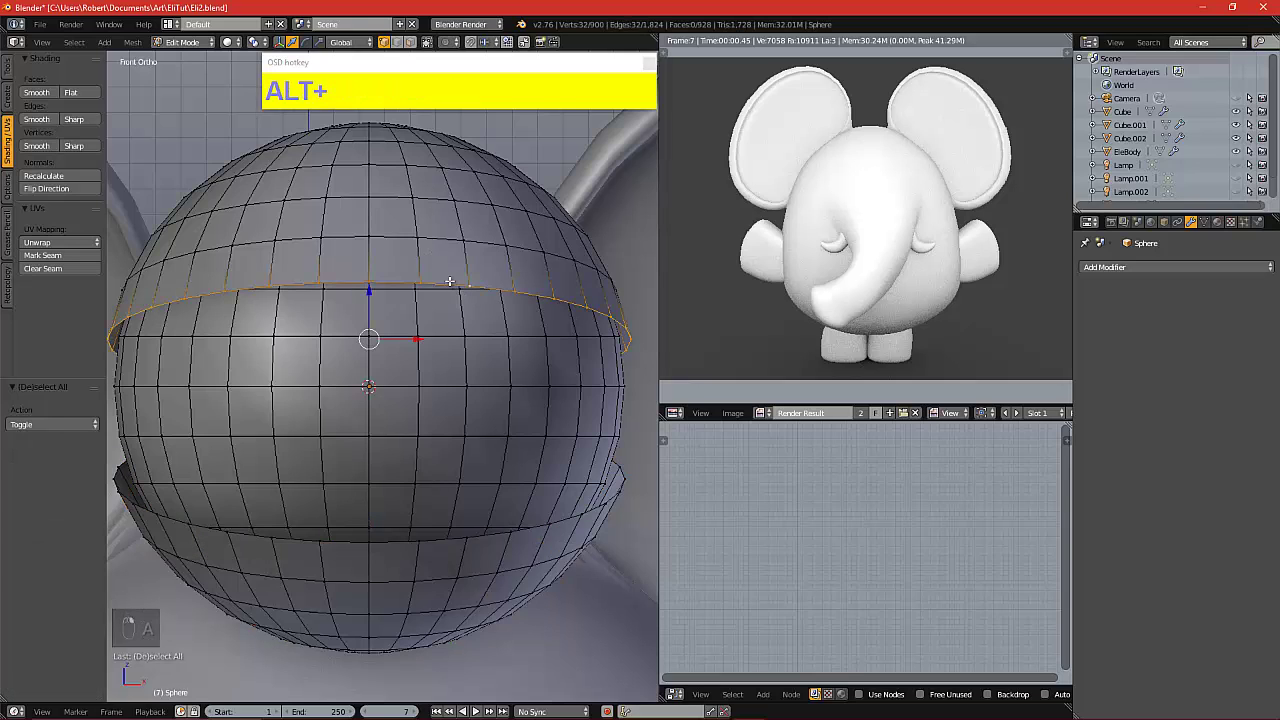
{"action": "key", "text": "e"}
{"action": "left_click", "coordinate": [449, 140]}
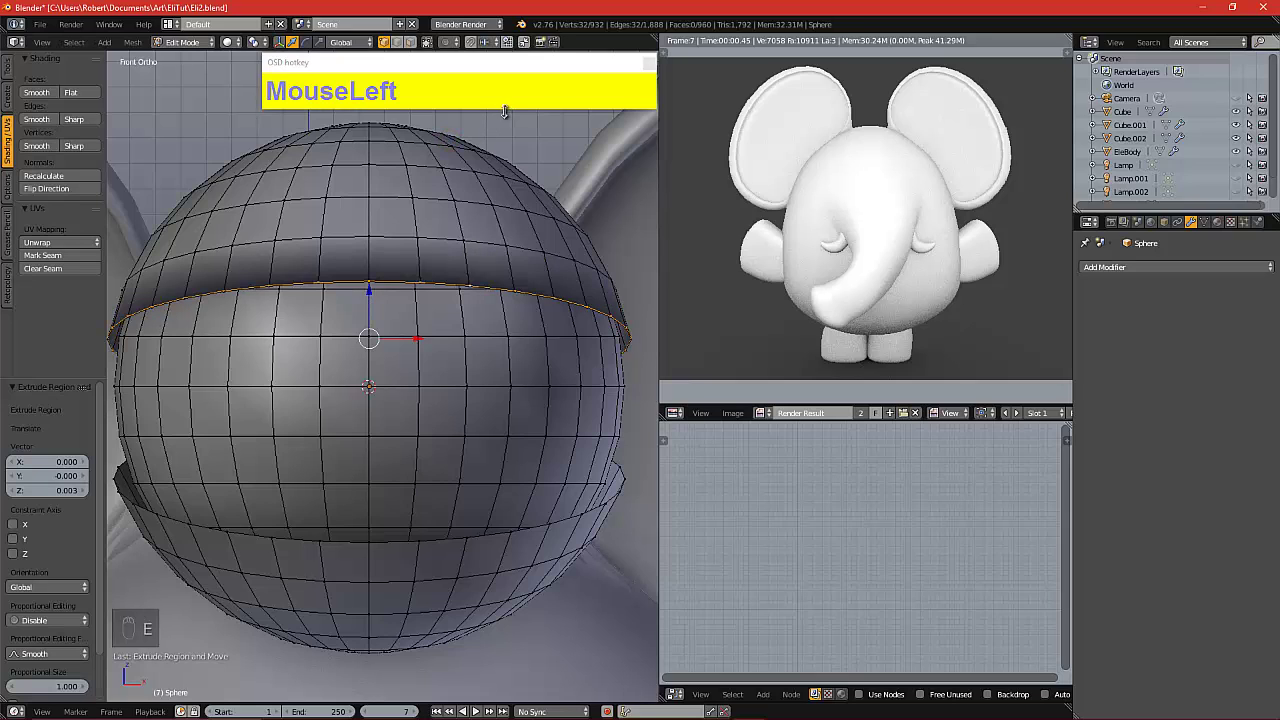
{"action": "key", "text": "s"}
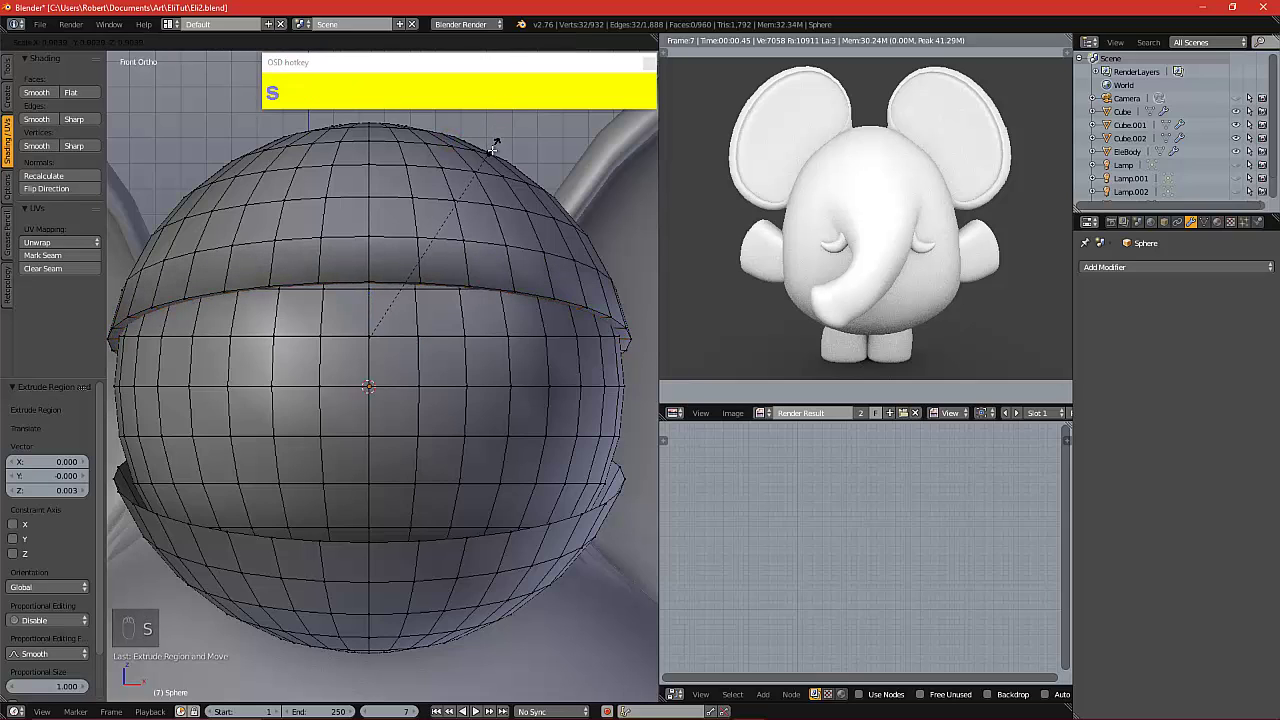
{"action": "left_click", "coordinate": [492, 150]}
{"action": "left_click_drag", "start_coordinate": [431, 279], "coordinate": [421, 176], "text": "alt"}
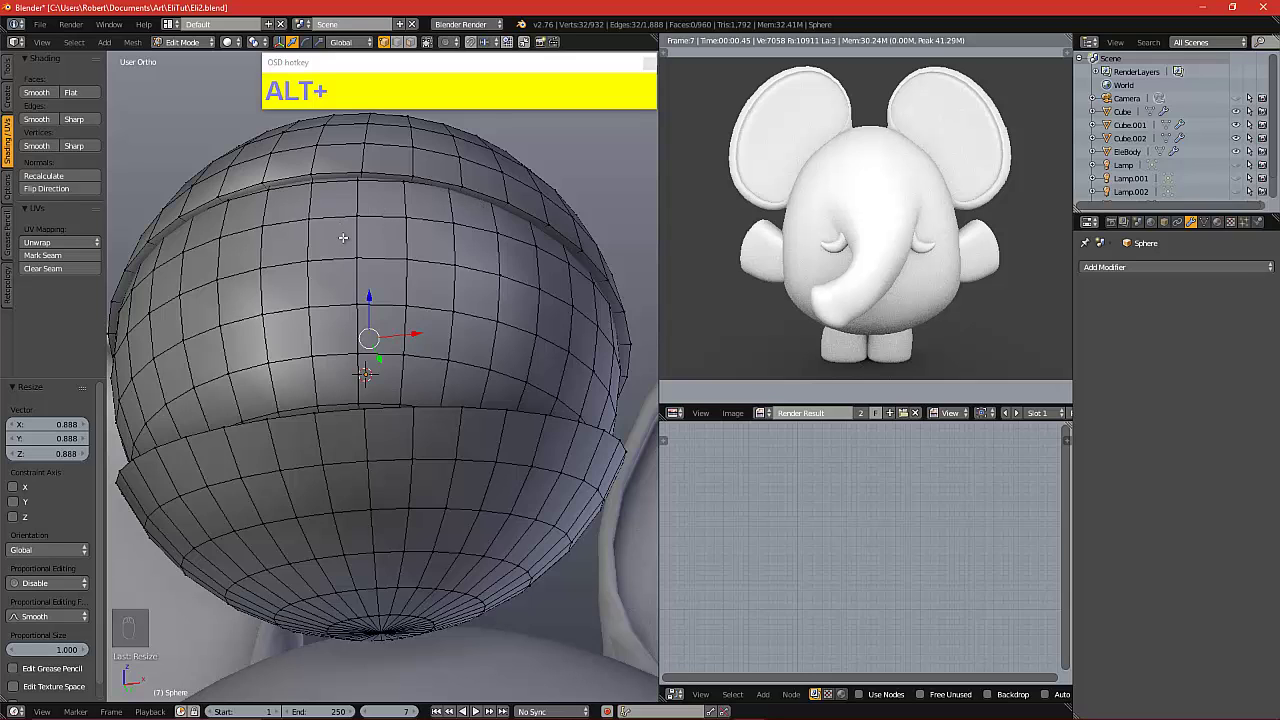
{"action": "key", "text": "KP_1"}
{"action": "scroll", "coordinate": [347, 237], "scroll_direction": "down", "scroll_amount": 1}
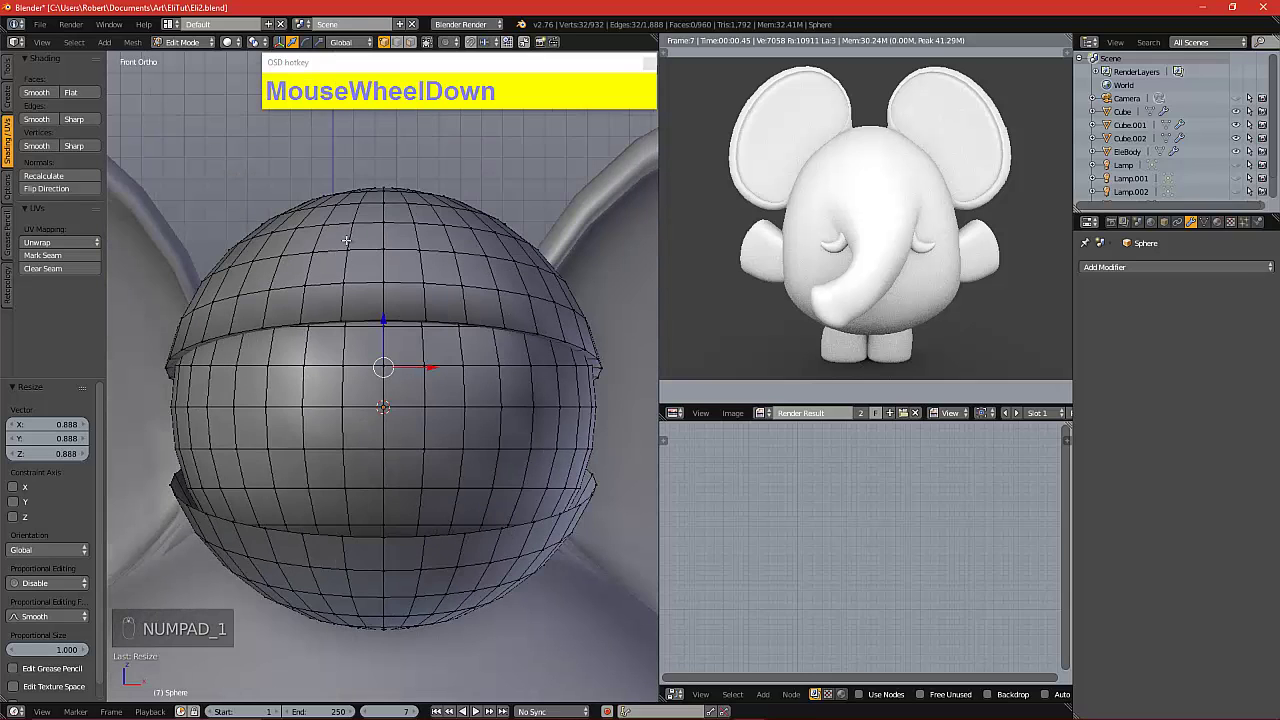
Select the lower lid's rim edge loop, extrude it 0.003 along Z, scale it inward, and deselect everything
{"action": "key", "text": "a"}
{"action": "key", "text": "a"}
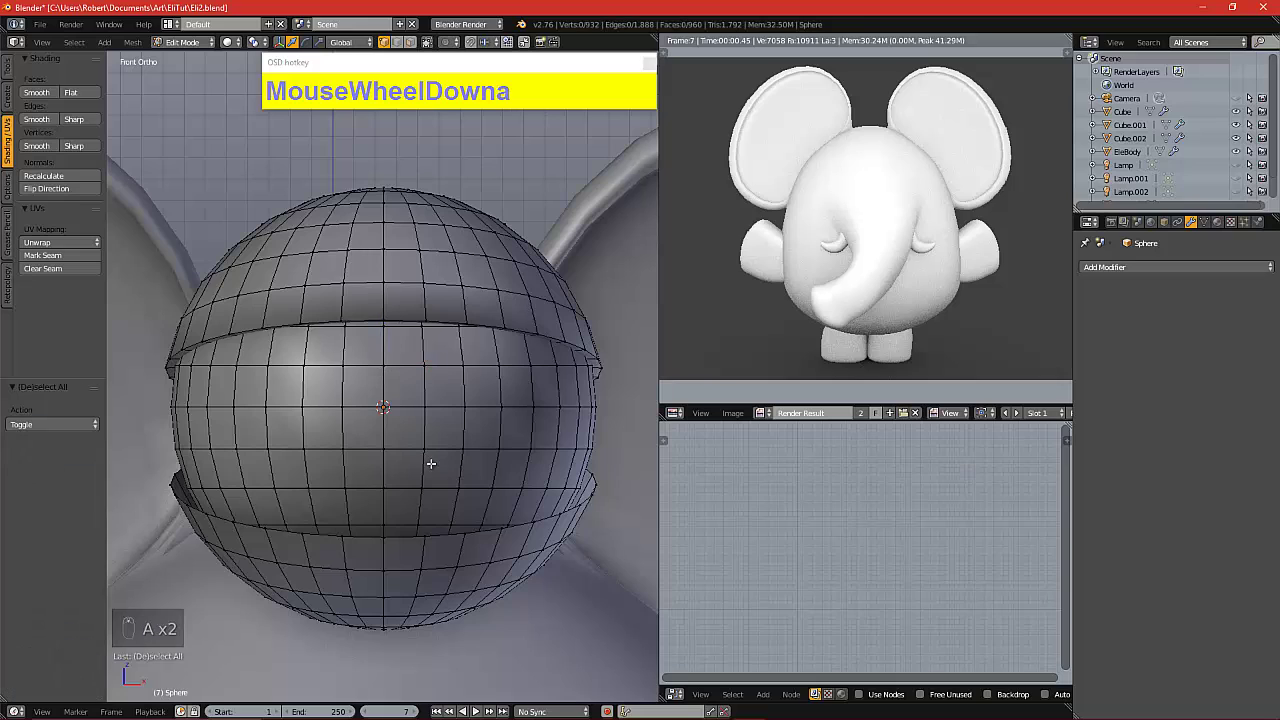
{"action": "left_click", "coordinate": [438, 535], "text": "alt"}
{"action": "key", "text": "alt+e"}
{"action": "left_click", "coordinate": [475, 396]}
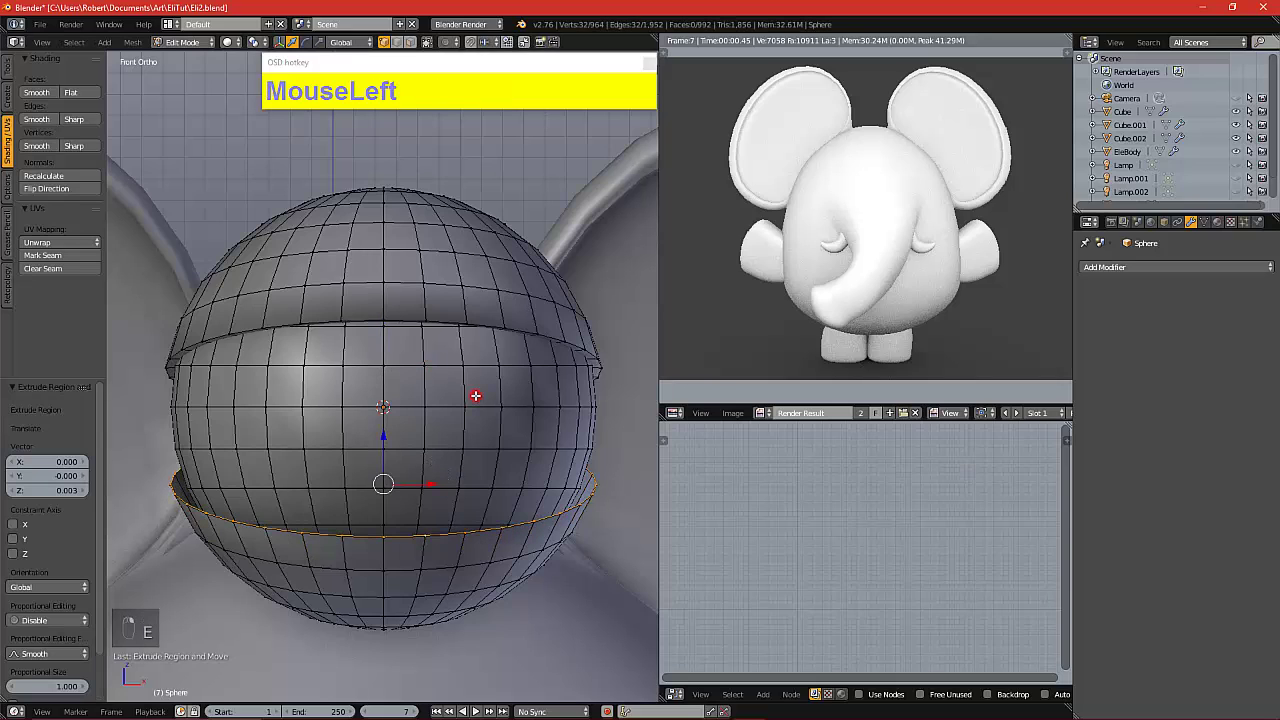
{"action": "key", "text": "s"}
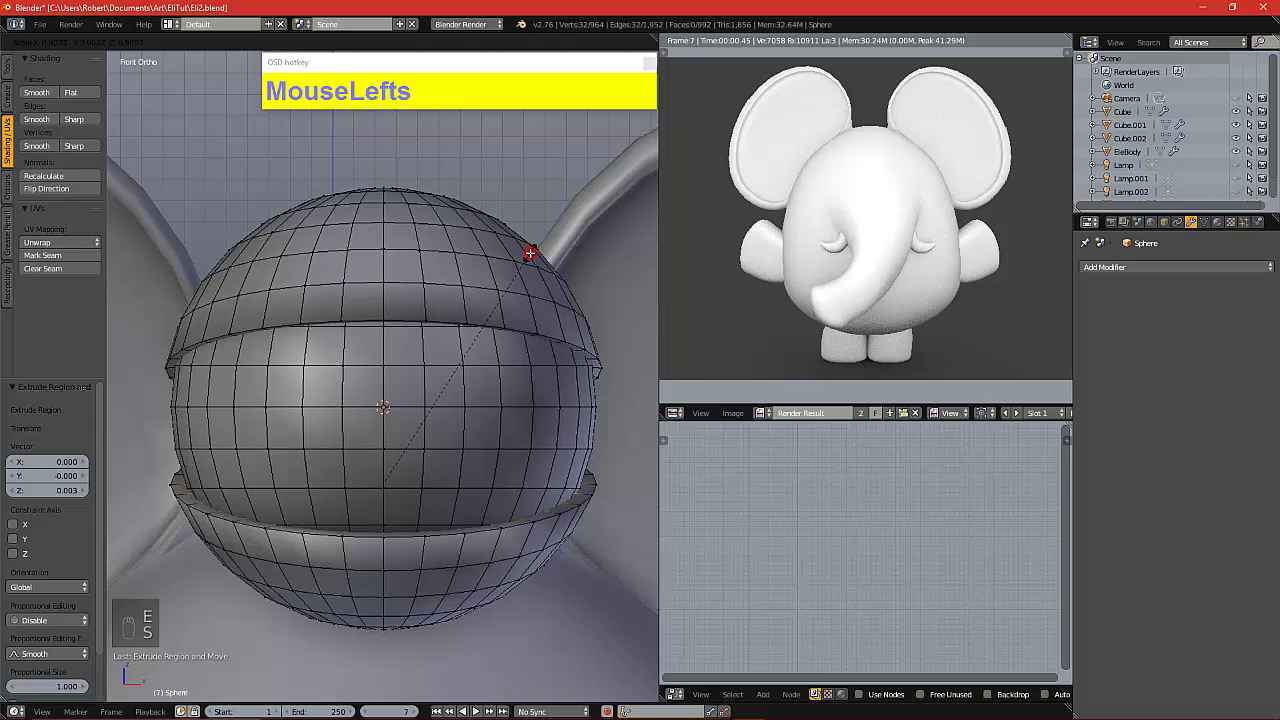
{"action": "left_click", "coordinate": [530, 252]}
{"action": "key", "text": "a"}
Select the entire linked upper lid in the right side view and move it -0.023 along Y
{"action": "scroll", "coordinate": [551, 309], "scroll_direction": "down", "scroll_amount": 3}
{"action": "left_click_drag", "start_coordinate": [487, 370], "coordinate": [343, 341], "text": "alt"}
{"action": "key", "text": "KP_3"}
{"action": "right_click", "coordinate": [390, 317]}
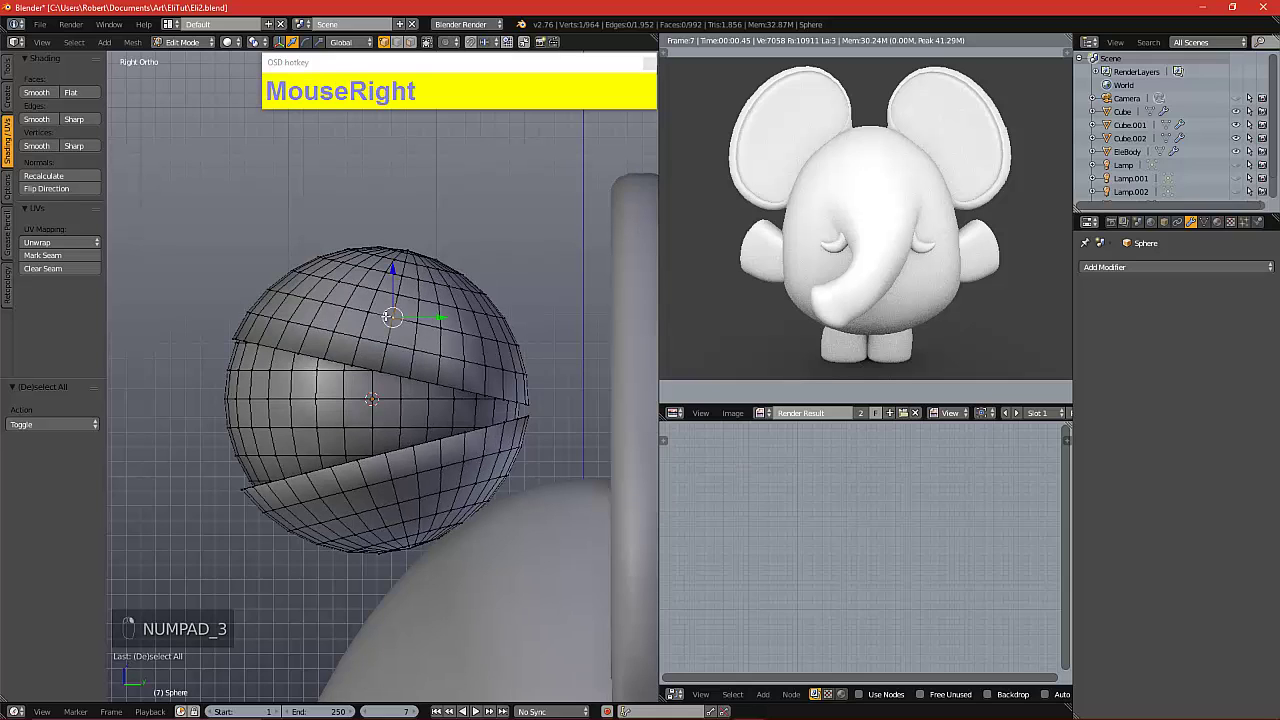
{"action": "key", "text": "l"}
{"action": "left_click_drag", "start_coordinate": [431, 310], "coordinate": [424, 308]}
Select the entire linked lower lid, move it -0.027 along Y, and return to Object Mode
{"action": "right_click", "coordinate": [521, 445]}
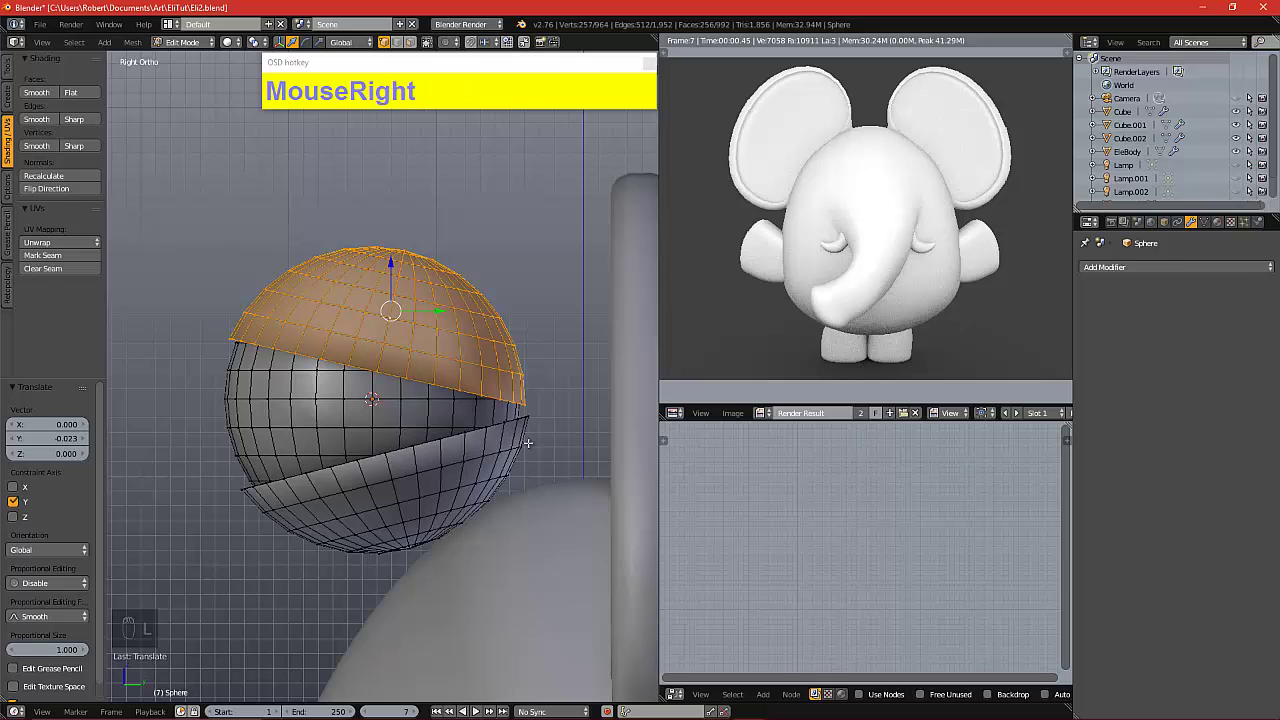
{"action": "key", "text": "l"}
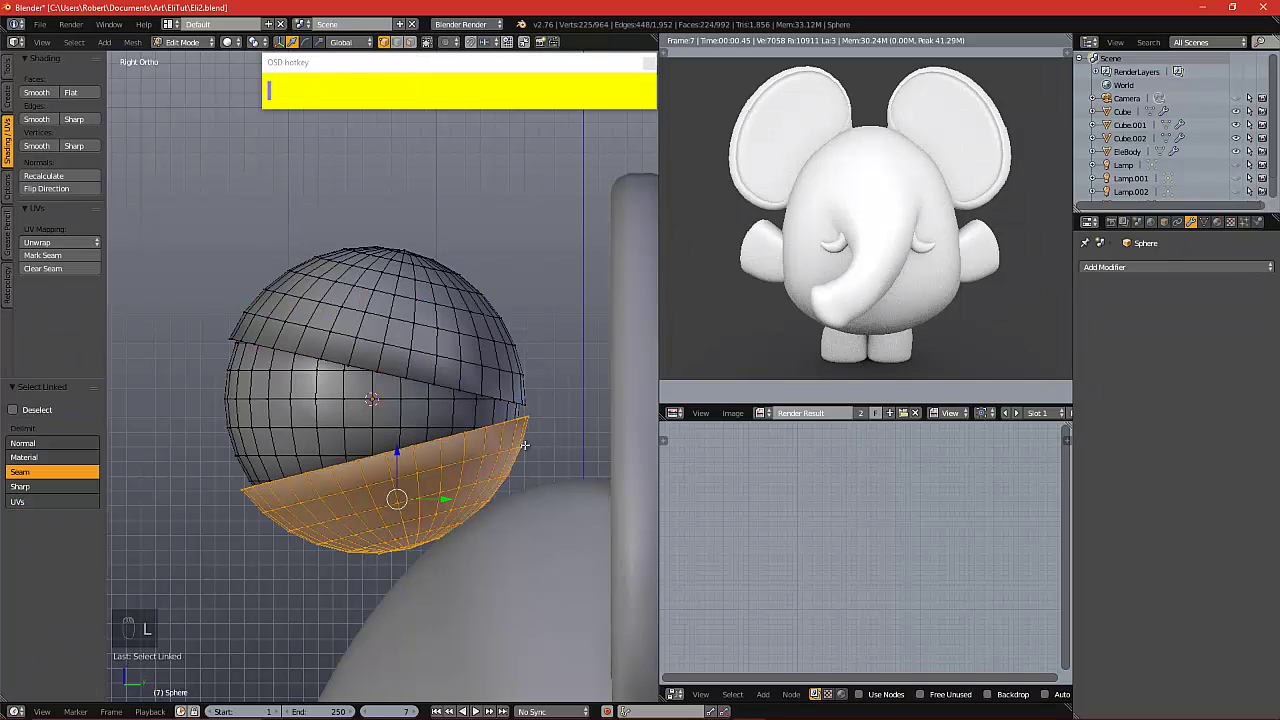
{"action": "left_click_drag", "start_coordinate": [444, 500], "coordinate": [467, 458]}
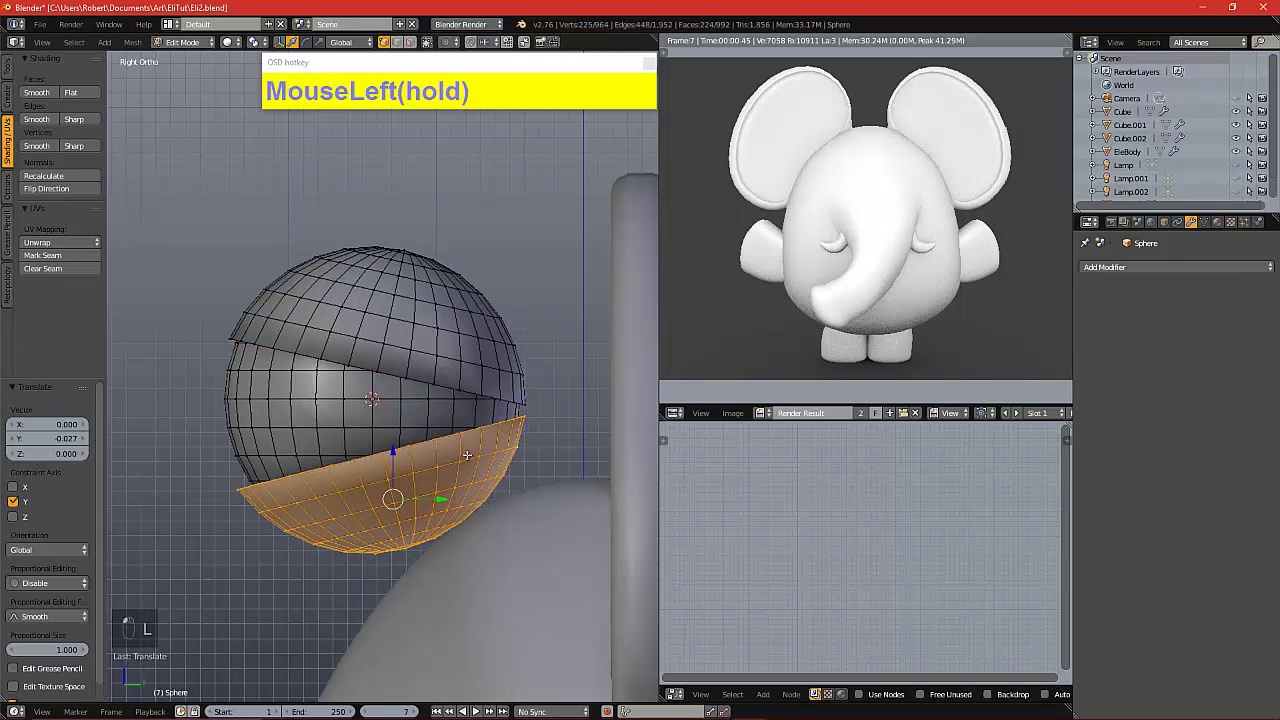
{"action": "scroll", "coordinate": [467, 459], "scroll_direction": "down", "scroll_amount": 1}
{"action": "key", "text": "Tab"}
In the front view, move the eye onto the elephant's forehead, -0.905 in X and -2.160 in Z, and scale it by 0.554
{"action": "key", "text": "KP_1"}
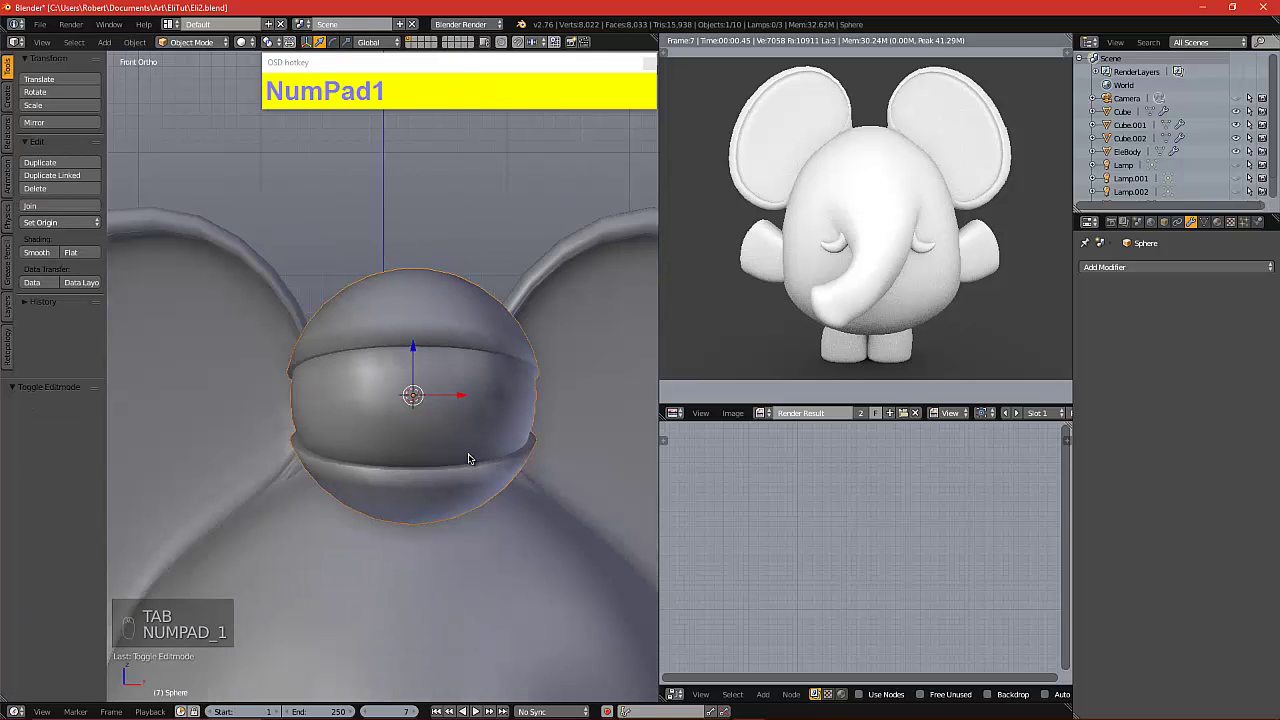
{"action": "scroll", "coordinate": [468, 459], "scroll_direction": "down", "scroll_amount": 1}
{"action": "scroll", "coordinate": [521, 428], "scroll_direction": "down", "scroll_amount": 1}
{"action": "key", "text": "g"}
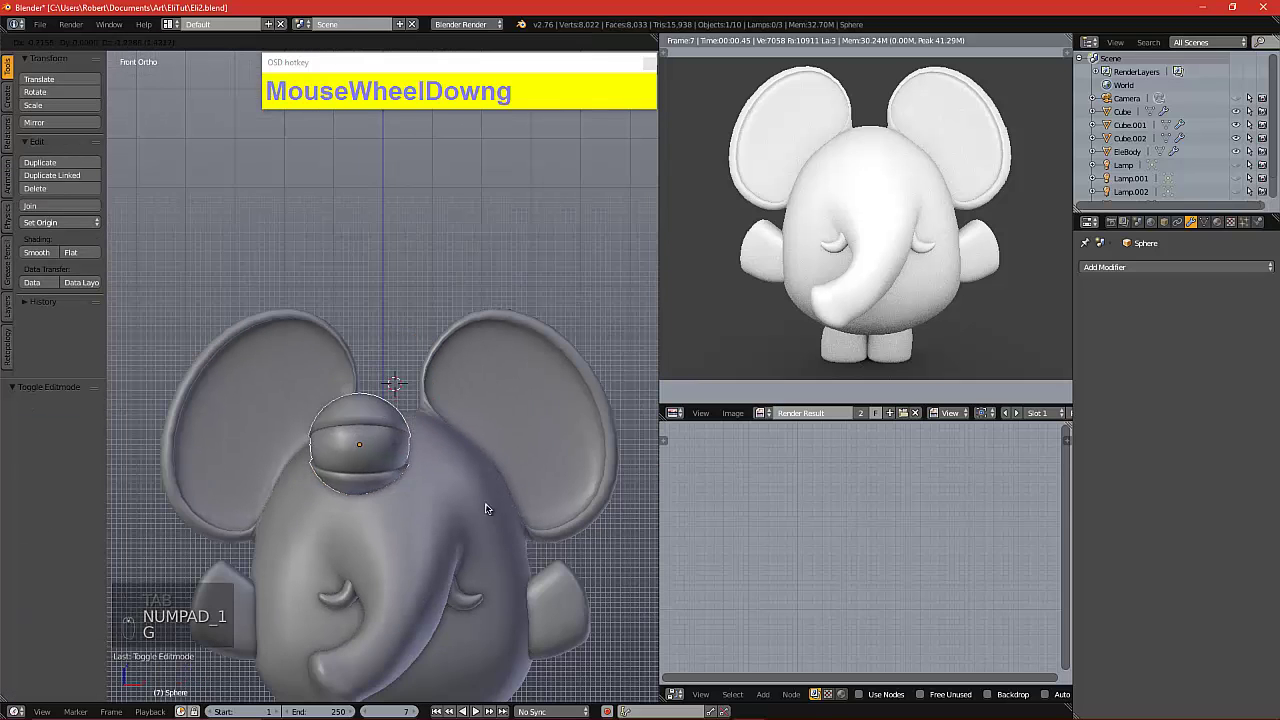
{"action": "left_click", "coordinate": [477, 530]}
{"action": "key", "text": "s"}
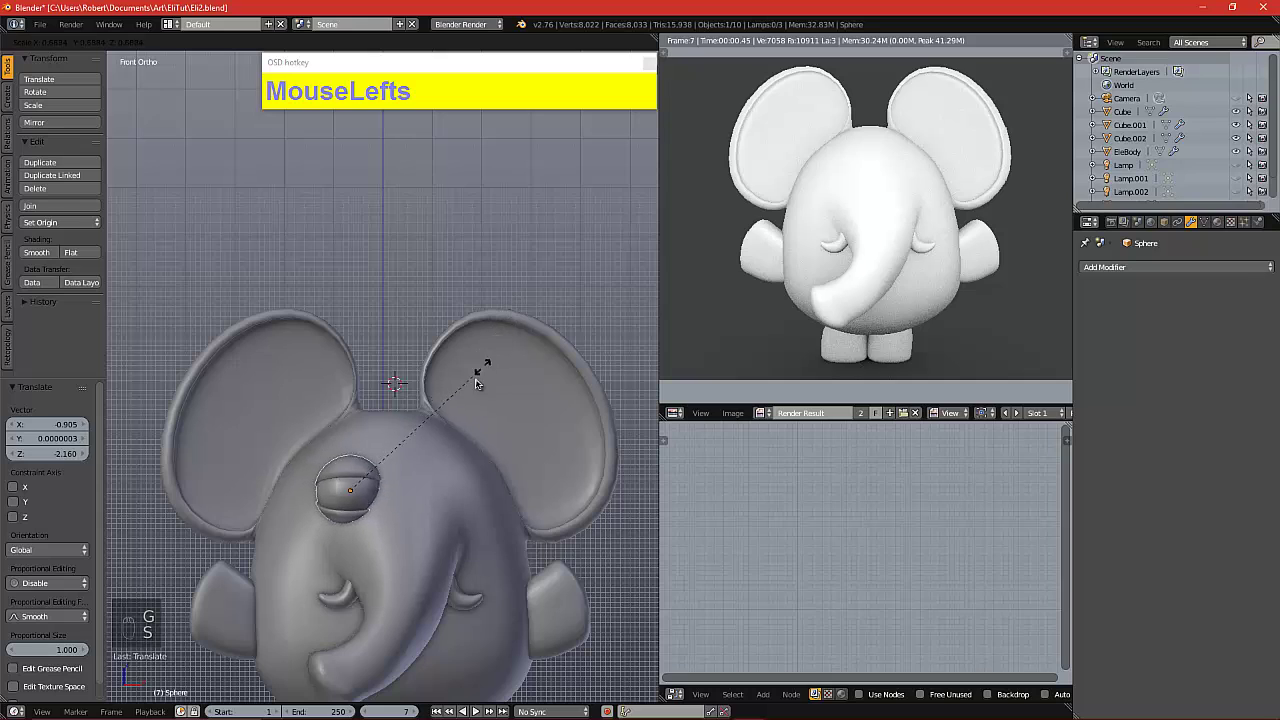
{"action": "left_click", "coordinate": [463, 400]}
Shift the eye along Y against the head in the side view, and adjust its scale in the front view
{"action": "key", "text": "KP_3"}
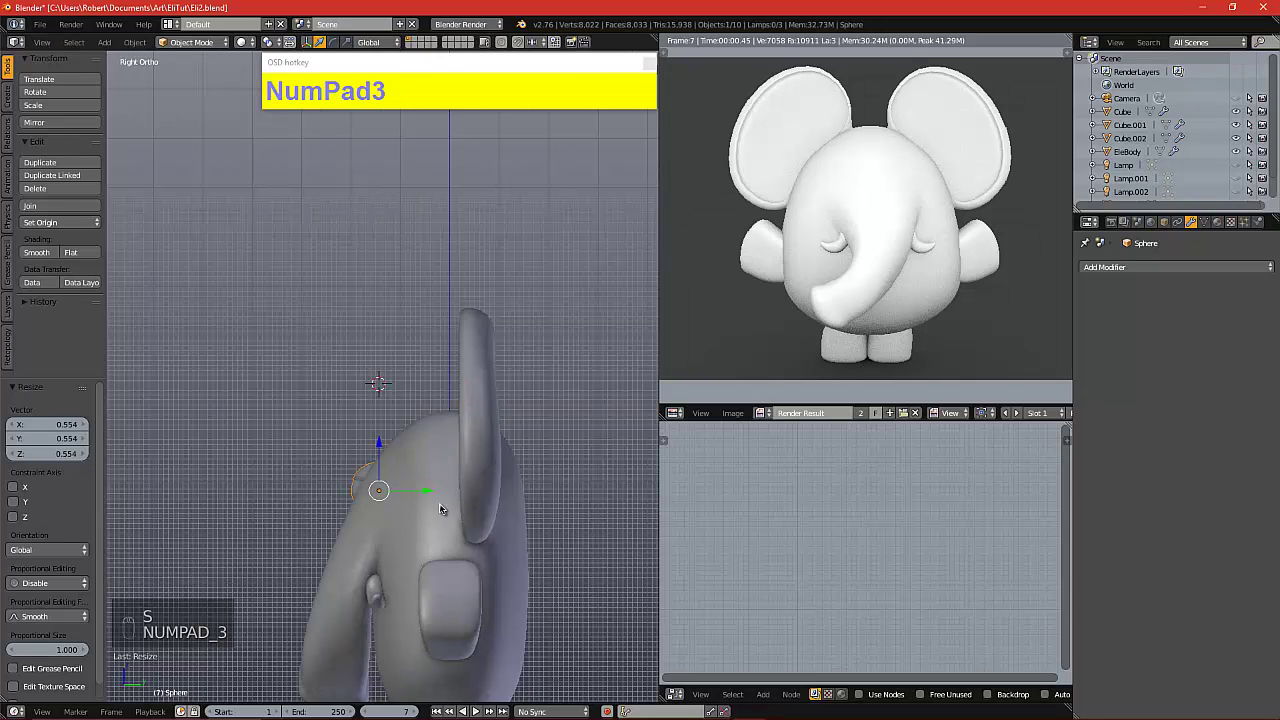
{"action": "left_click_drag", "start_coordinate": [427, 491], "coordinate": [413, 492]}
{"action": "left_click_drag", "start_coordinate": [363, 456], "coordinate": [439, 479]}
{"action": "key", "text": "KP_1"}
{"action": "key", "text": "s"}
{"action": "left_click", "coordinate": [408, 372]}
Duplicate the eye, place the copy directly beside the original, and scale the copy by 0.814
{"action": "key", "text": "shift+d"}
{"action": "left_click", "coordinate": [410, 472]}
{"action": "key", "text": "s"}
{"action": "left_click", "coordinate": [436, 401]}
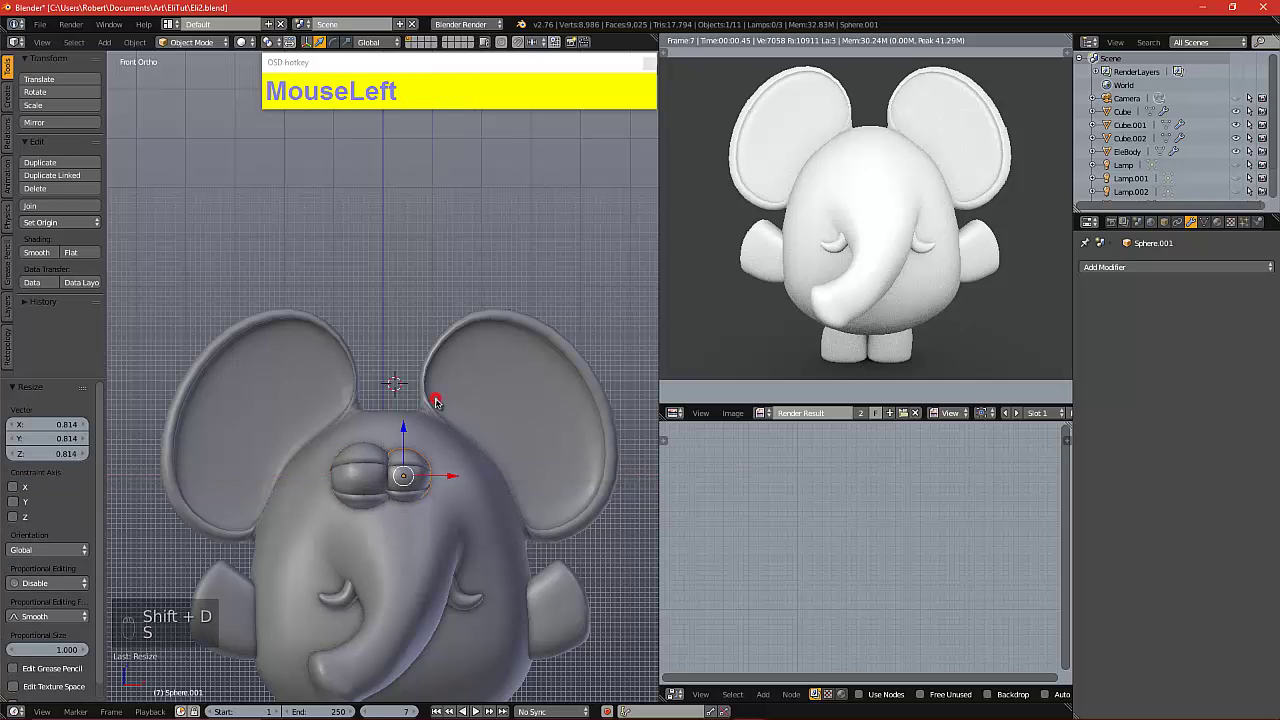
Move the smaller eye -0.039 along Z, add the larger eye to the selection, and shift both eyes along X
{"action": "scroll", "coordinate": [465, 400], "scroll_direction": "up", "scroll_amount": 3}
{"action": "left_click_drag", "start_coordinate": [468, 405], "coordinate": [493, 146], "text": "alt+shift"}
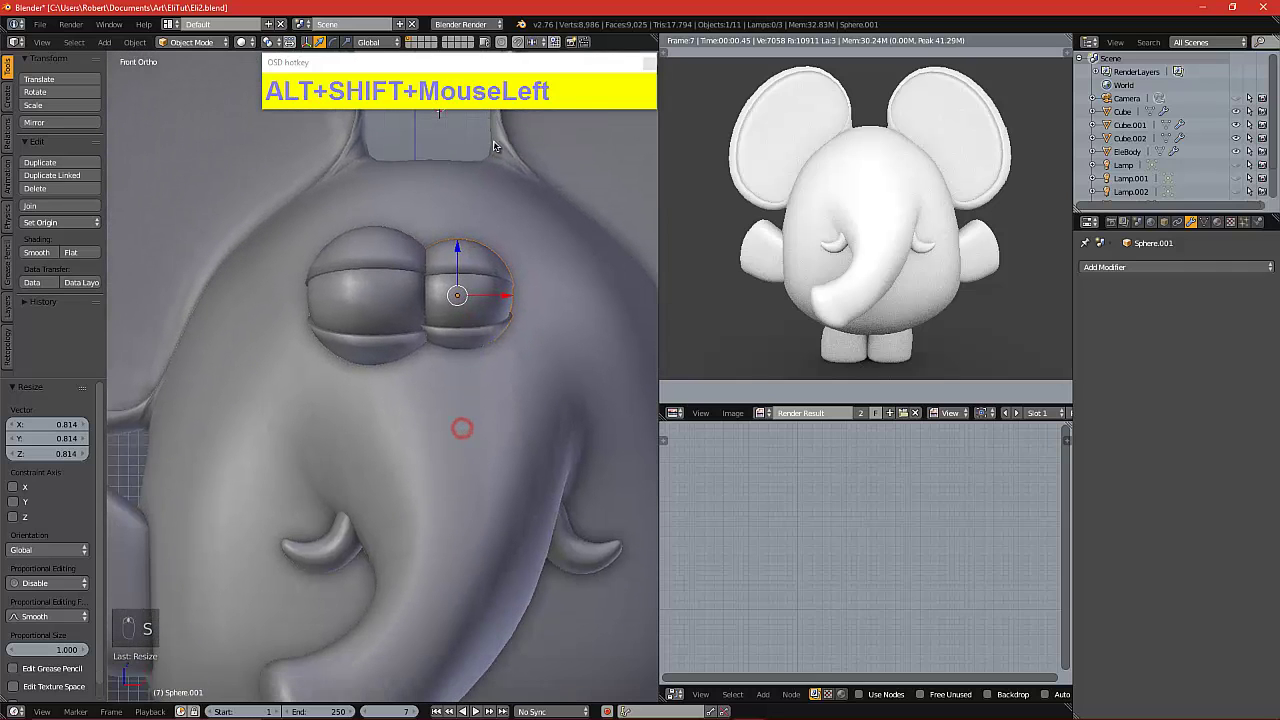
{"action": "left_click_drag", "start_coordinate": [465, 238], "coordinate": [462, 242]}
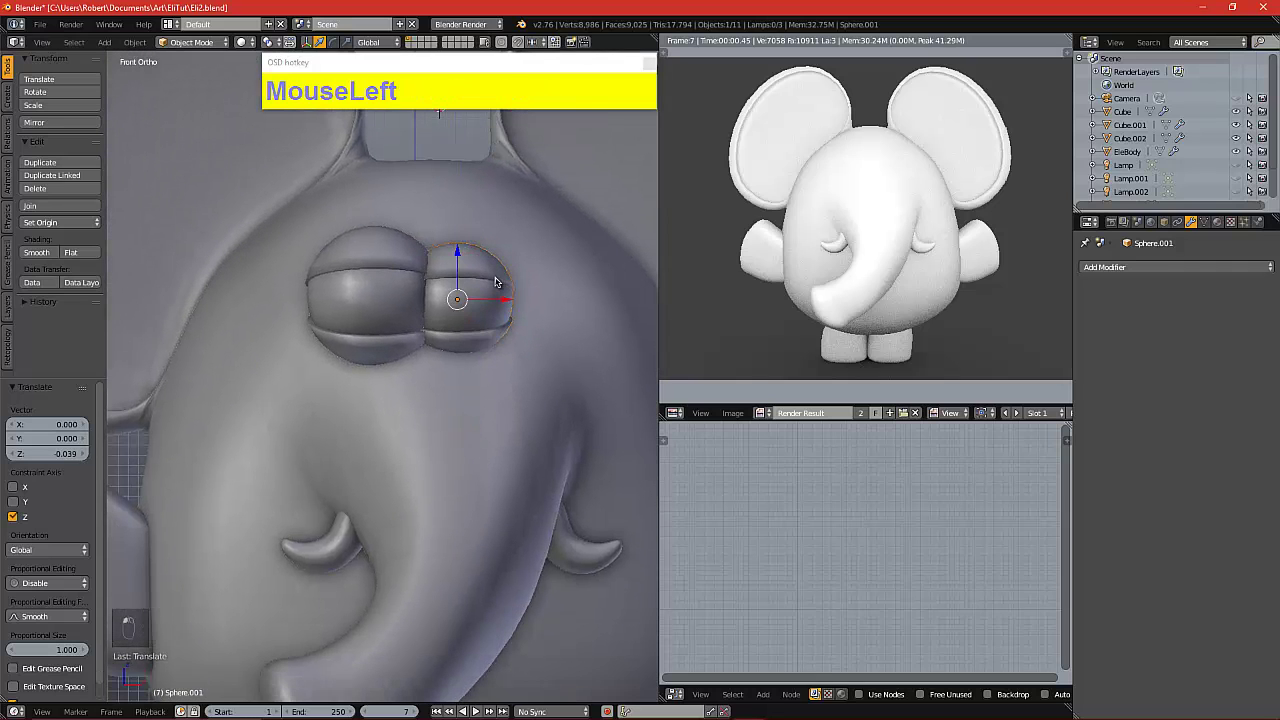
{"action": "left_click", "coordinate": [406, 311], "text": "shift"}
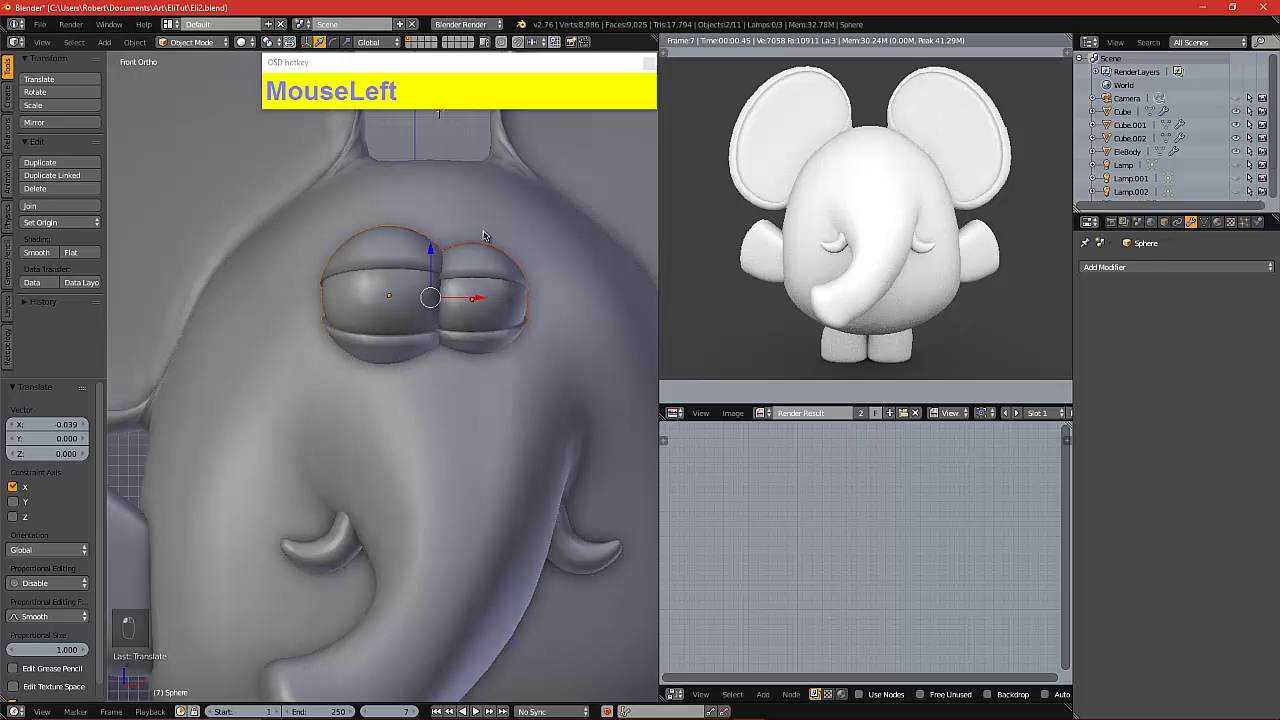
Render the elephant with its eyes, deselect everything, and save the file
{"action": "key", "text": "F12"}
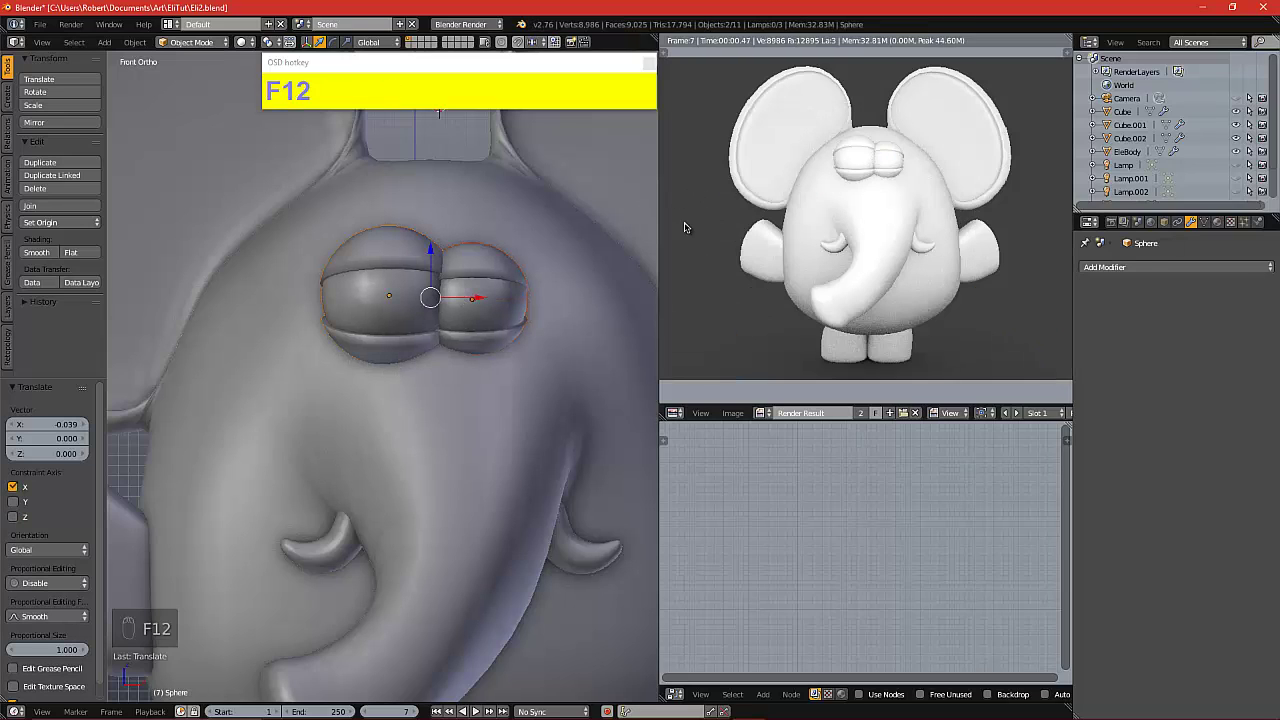
{"action": "key", "text": "a"}
{"action": "left_click", "coordinate": [41, 25]}
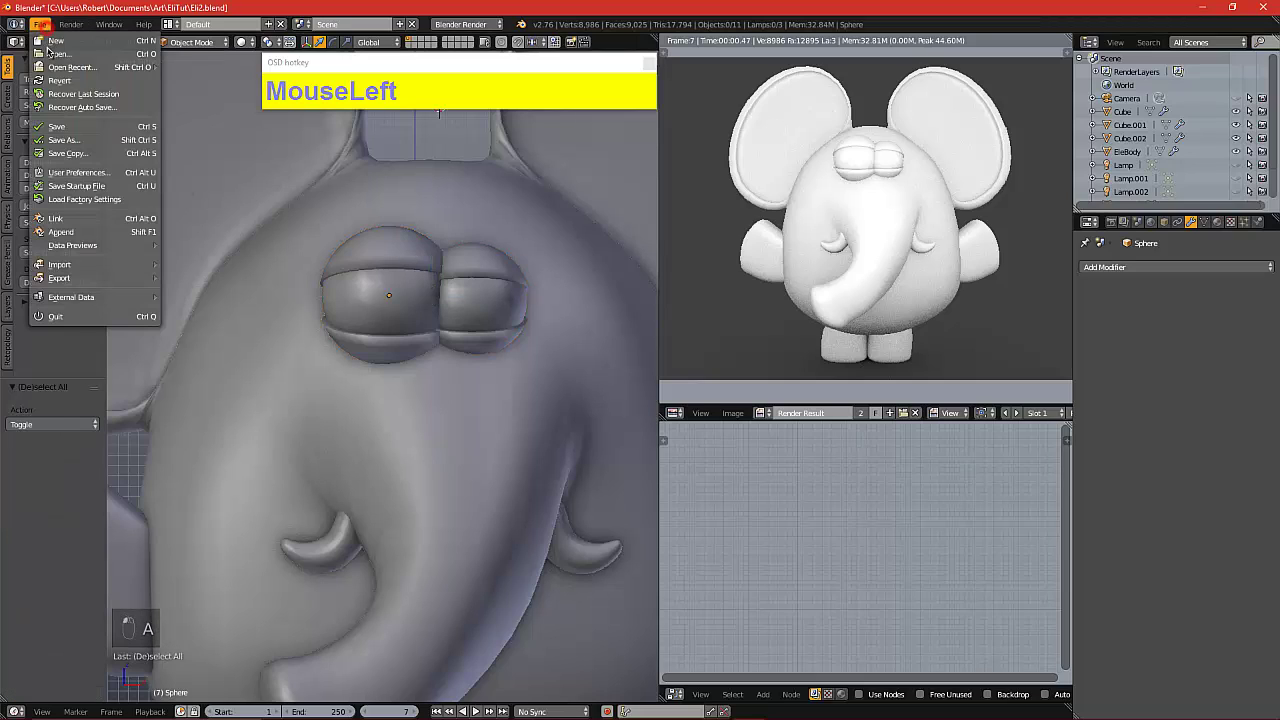
{"action": "left_click", "coordinate": [57, 128]}
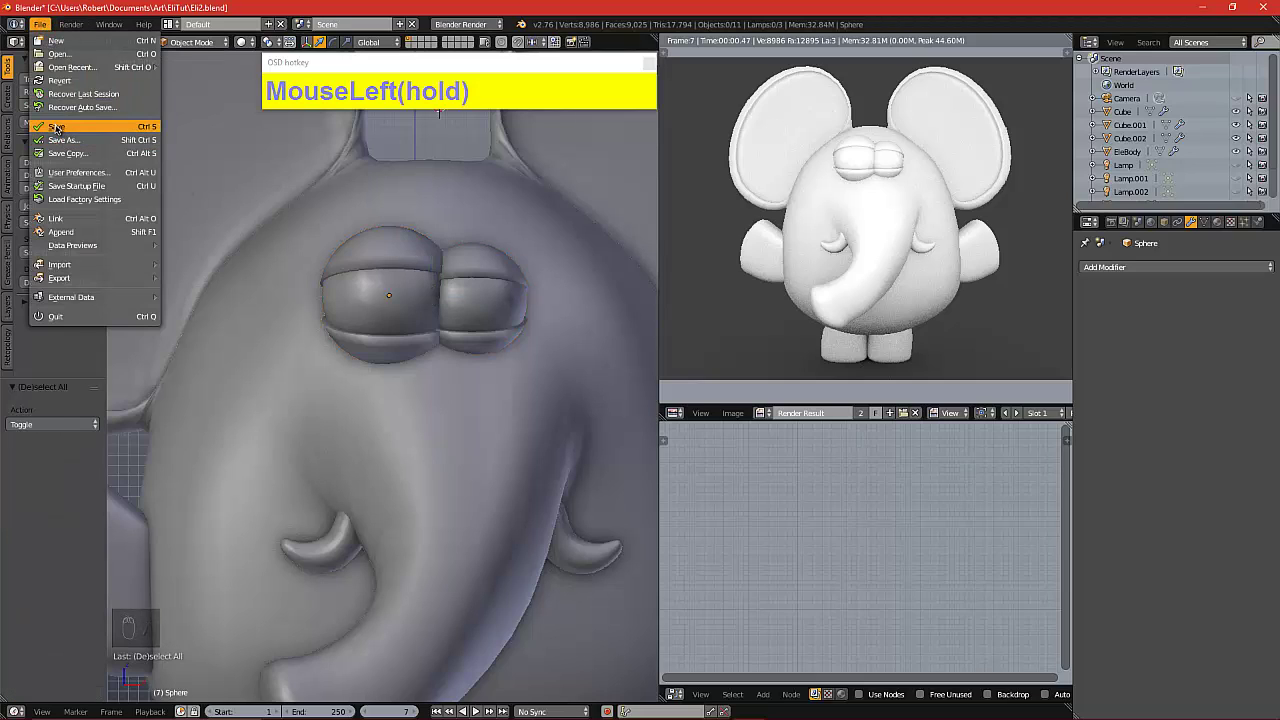
{"action": "scroll", "coordinate": [354, 234], "scroll_direction": "down", "scroll_amount": 2}
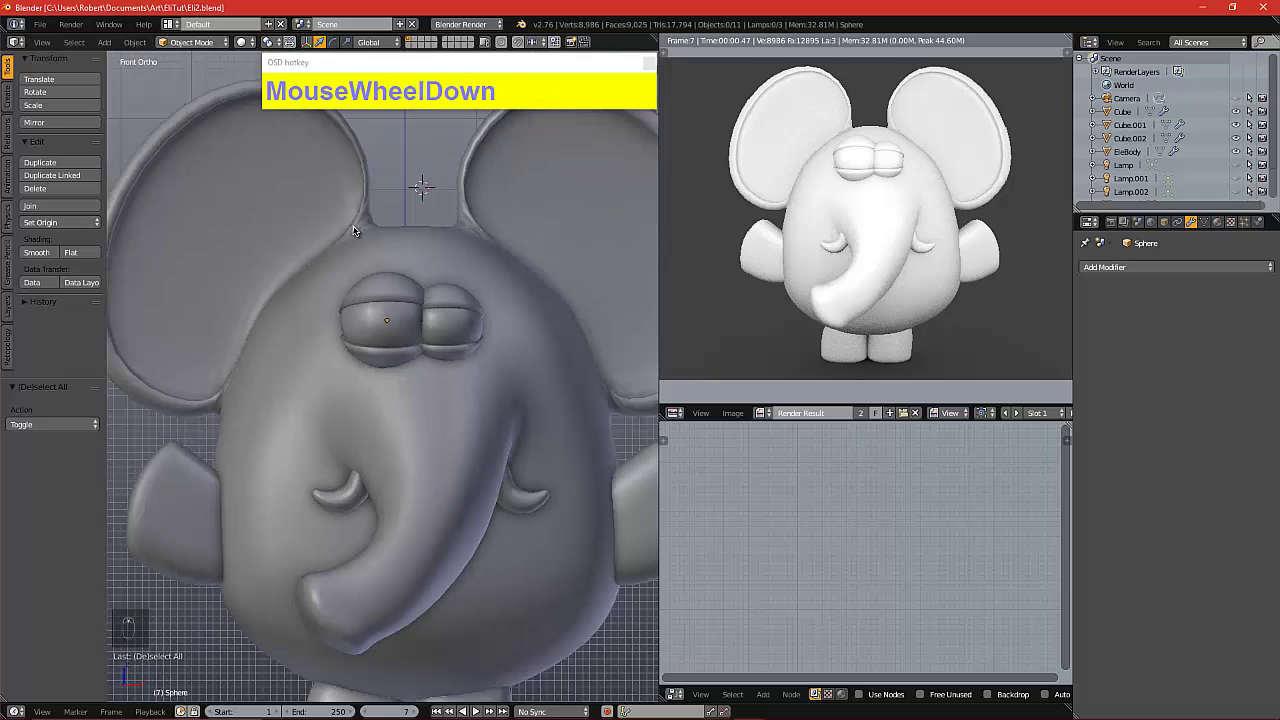
{"action": "scroll", "coordinate": [353, 231], "scroll_direction": "down", "scroll_amount": 2}
{"action": "left_click_drag", "start_coordinate": [488, 328], "coordinate": [468, 340], "text": "alt+shift"}
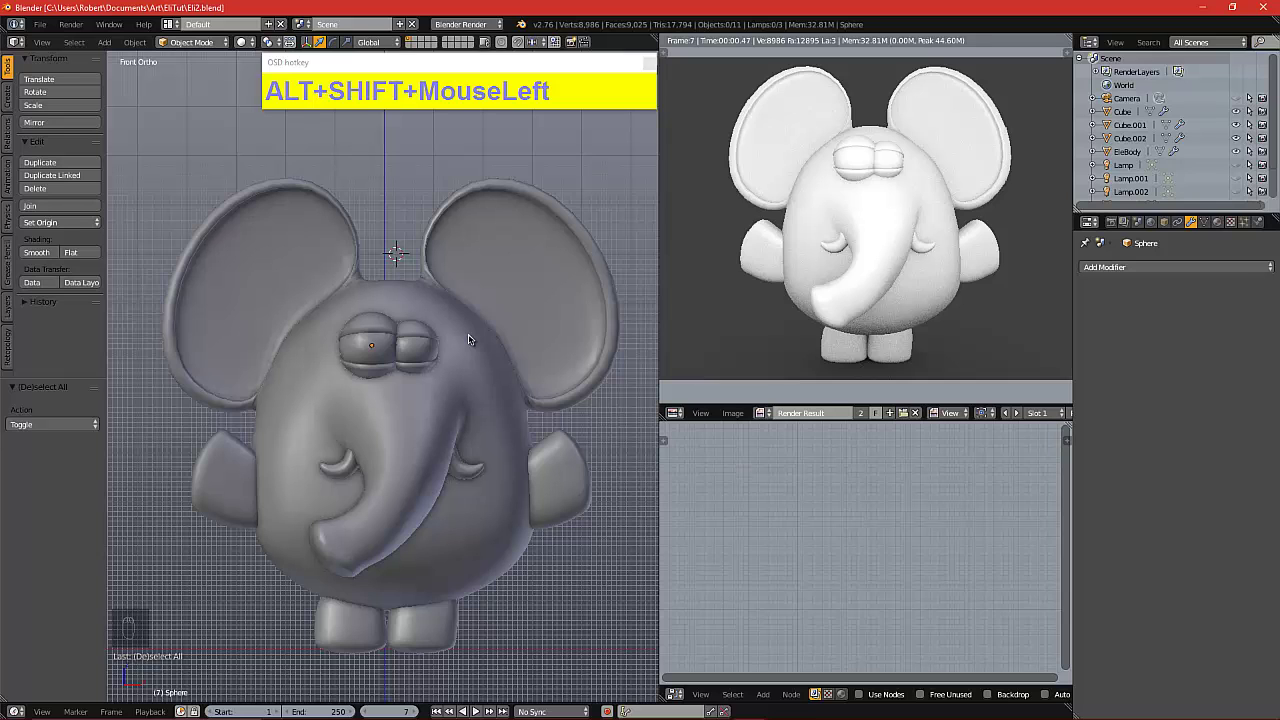
{"action": "left_click_drag", "start_coordinate": [460, 358], "coordinate": [436, 369], "text": "alt+shift"}
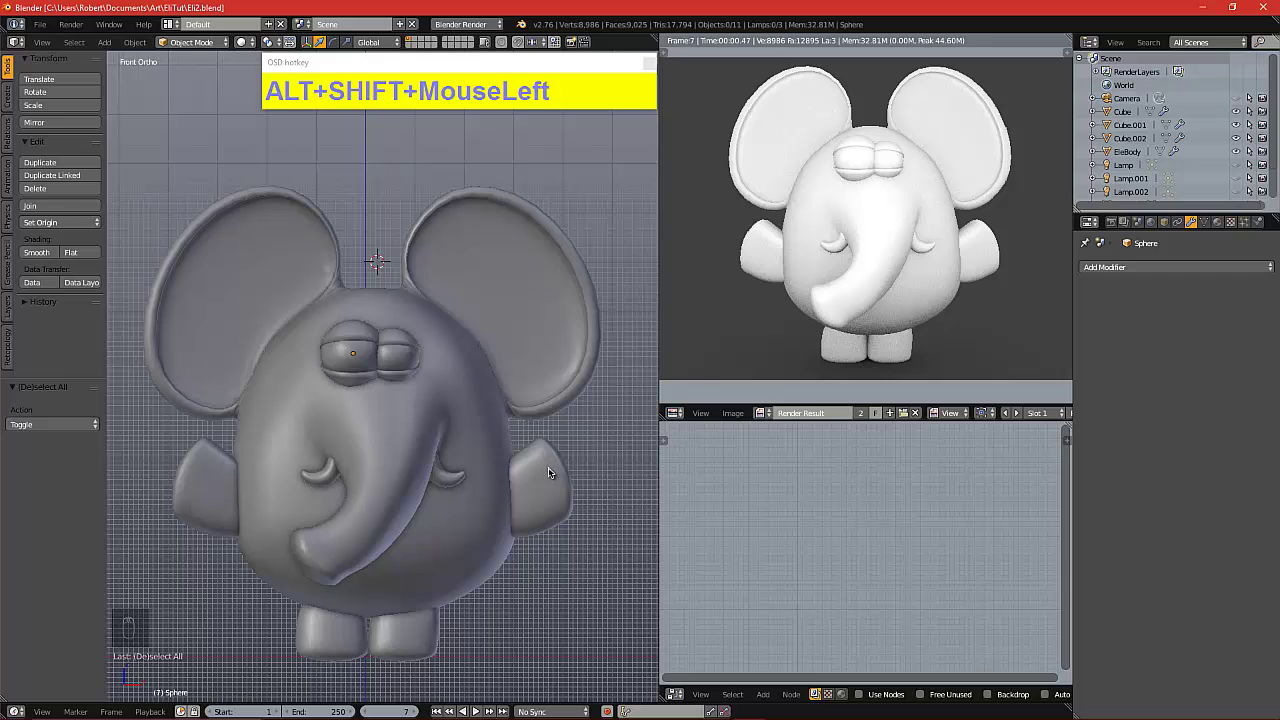
Edit the arms mesh and round the nearer arm's outer end by moving its middle vertices along Y, the last one by -0.119
{"action": "left_click_drag", "start_coordinate": [551, 484], "coordinate": [400, 372], "text": "alt"}
{"action": "right_click", "coordinate": [551, 512]}
{"action": "key", "text": "Tab"}
{"action": "scroll", "coordinate": [530, 505], "scroll_direction": "up", "scroll_amount": 3}
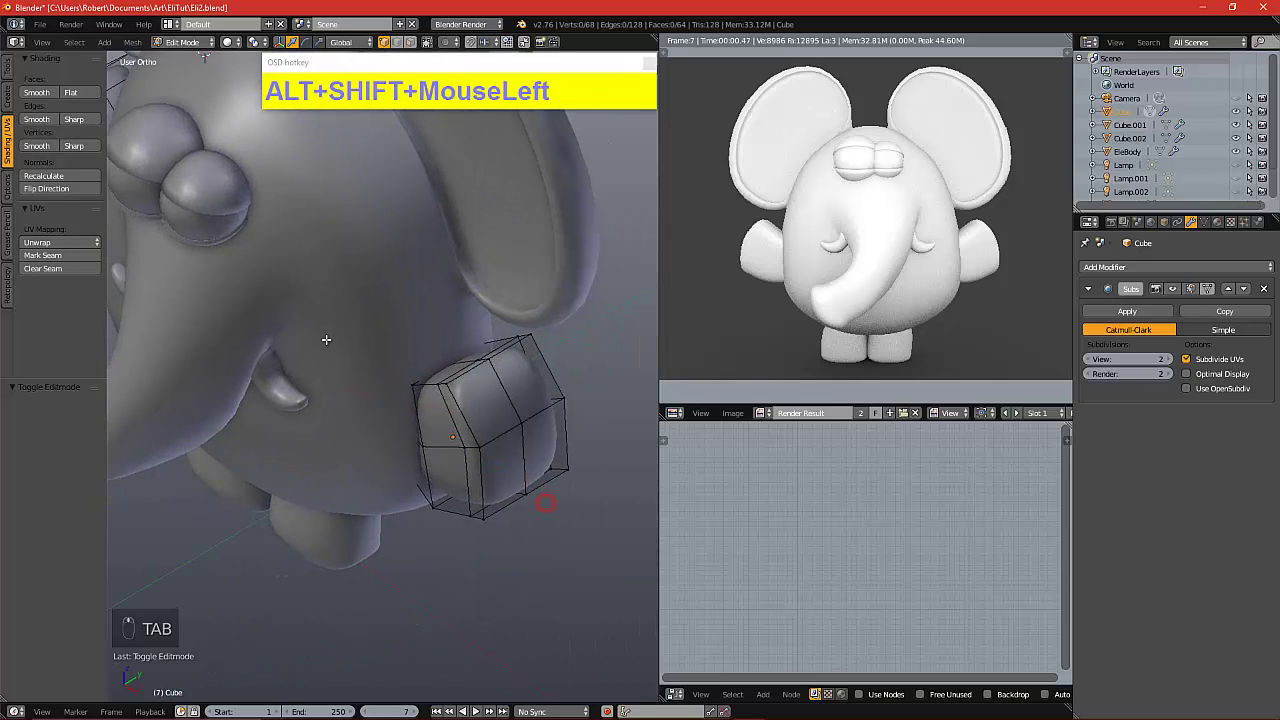
{"action": "scroll", "coordinate": [418, 410], "scroll_direction": "up", "scroll_amount": 3}
{"action": "right_click", "coordinate": [518, 494]}
{"action": "mouse_move", "coordinate": [550, 488]}
{"action": "left_mouse_down"}
{"action": "mouse_move", "coordinate": [481, 481]}
{"action": "mouse_move", "coordinate": [526, 495]}
{"action": "left_mouse_up"}
{"action": "right_click", "coordinate": [465, 494]}
{"action": "right_click", "coordinate": [505, 491]}
{"action": "left_click", "coordinate": [528, 487]}
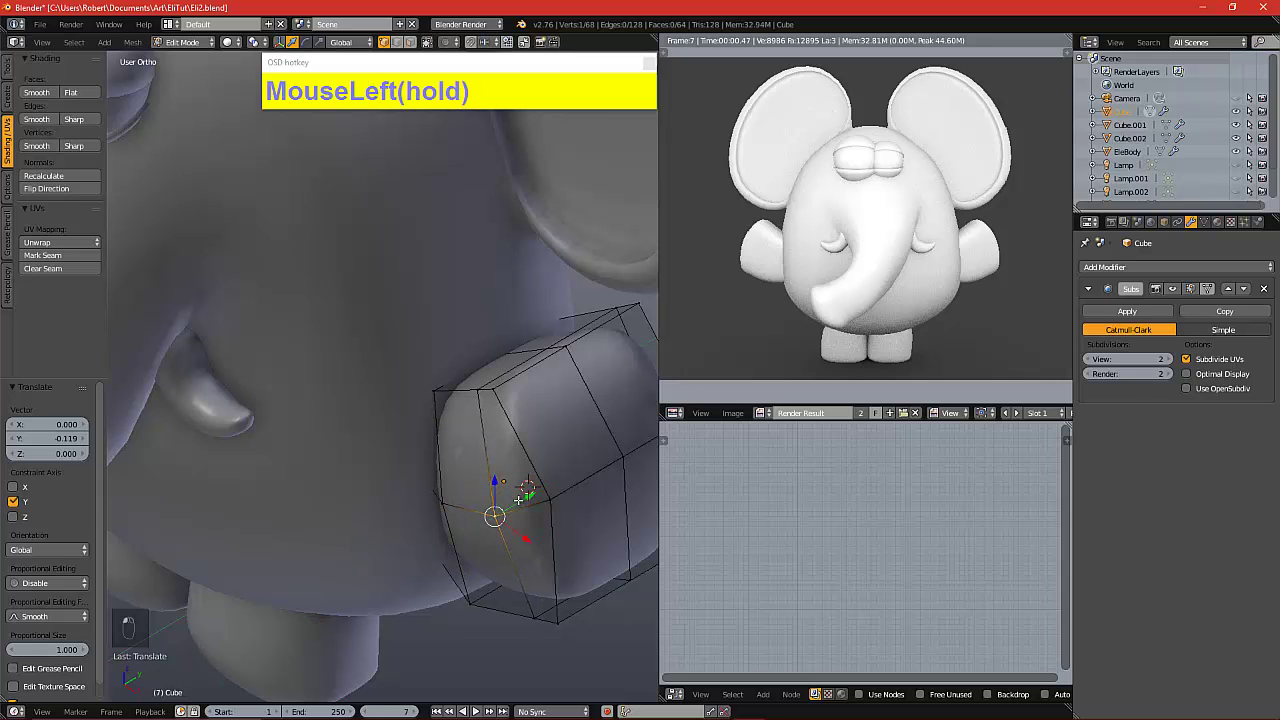
{"action": "key", "text": "a"}
Move the matching end vertices of the opposite arm along Y, including by -0.123 and -0.177, and leave Edit Mode
{"action": "scroll", "coordinate": [518, 496], "scroll_direction": "down", "scroll_amount": 5}
{"action": "left_click_drag", "start_coordinate": [349, 383], "coordinate": [563, 488], "text": "alt+shift"}
{"action": "right_click", "coordinate": [357, 321]}
{"action": "left_click_drag", "start_coordinate": [386, 300], "coordinate": [379, 304]}
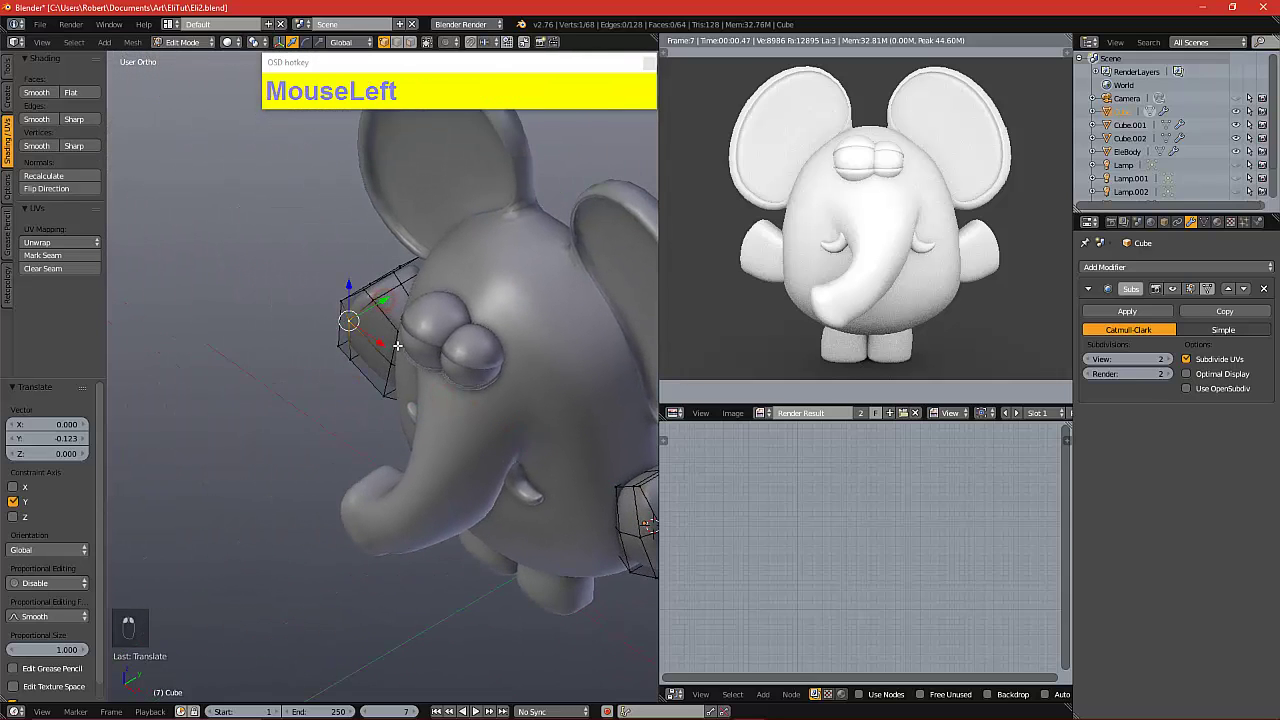
{"action": "right_click", "coordinate": [386, 362]}
{"action": "left_click_drag", "start_coordinate": [419, 347], "coordinate": [405, 345]}
{"action": "right_click", "coordinate": [352, 319]}
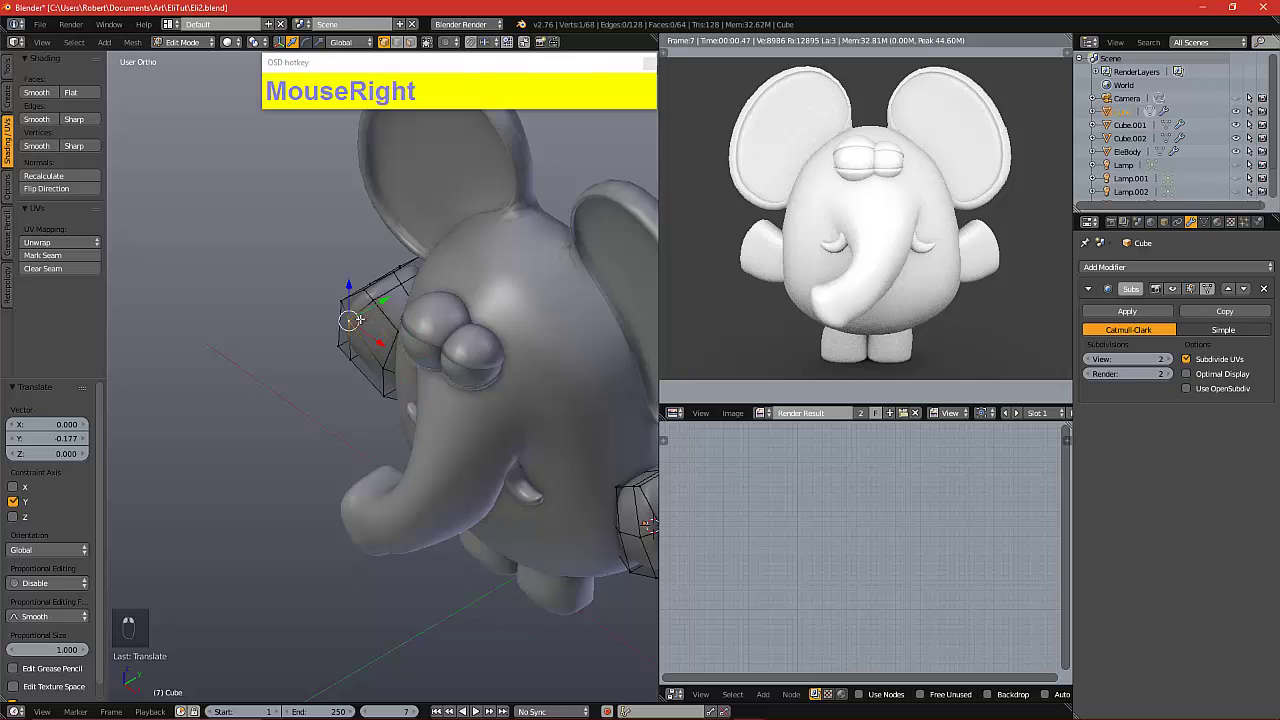
{"action": "left_click_drag", "start_coordinate": [388, 300], "coordinate": [445, 350]}
{"action": "scroll", "coordinate": [384, 304], "scroll_direction": "down", "scroll_amount": 5}
{"action": "key", "text": "Tab"}
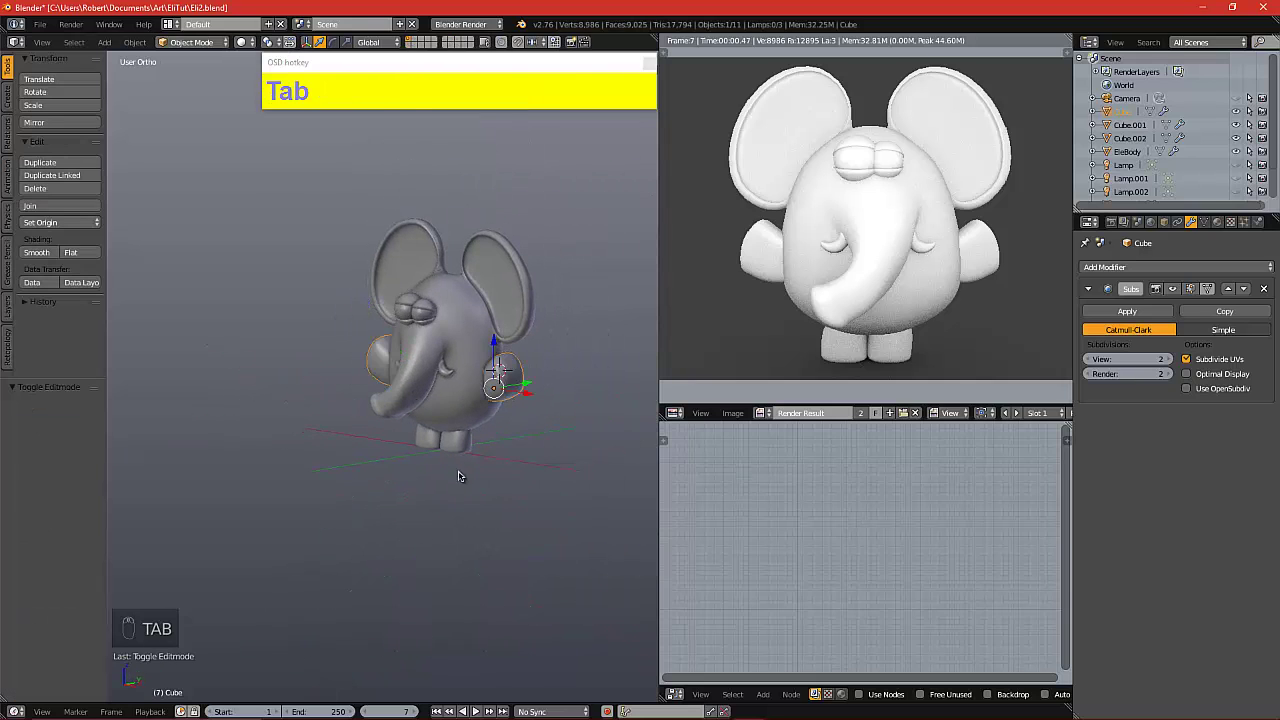
Edit the legs mesh and move the middle vertex on the front of one leg -0.136 along Y
{"action": "right_click", "coordinate": [451, 451]}
{"action": "key", "text": "Tab"}
{"action": "scroll", "coordinate": [451, 451], "scroll_direction": "up", "scroll_amount": 6}
{"action": "left_click_drag", "start_coordinate": [505, 475], "coordinate": [460, 497], "text": "alt+shift"}
{"action": "right_click", "coordinate": [424, 514]}
{"action": "right_click", "coordinate": [386, 476]}
{"action": "mouse_move", "coordinate": [400, 461]}
{"action": "left_mouse_down"}
{"action": "mouse_move", "coordinate": [415, 407]}
{"action": "mouse_move", "coordinate": [435, 415]}
{"action": "left_mouse_up"}
Switch to wireframe shading and move an upper front vertex of the leg, hidden inside the body, -0.073 along Y
{"action": "key", "text": "z"}
{"action": "scroll", "coordinate": [445, 417], "scroll_direction": "up", "scroll_amount": 4}
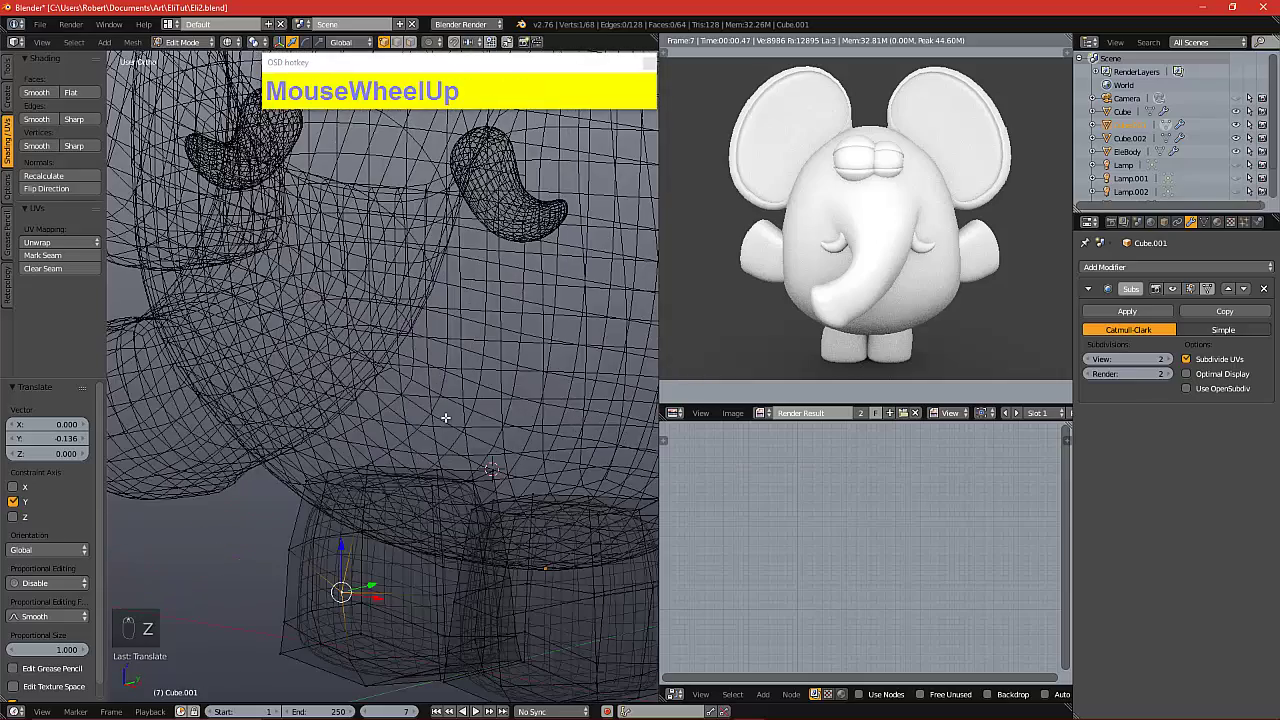
{"action": "right_click", "coordinate": [540, 492]}
{"action": "left_click_drag", "start_coordinate": [540, 492], "coordinate": [524, 532], "text": "alt"}
{"action": "right_click", "coordinate": [509, 543]}
{"action": "left_click_drag", "start_coordinate": [396, 457], "coordinate": [386, 445], "text": "alt"}
{"action": "right_click", "coordinate": [340, 539]}
{"action": "left_click_drag", "start_coordinate": [411, 491], "coordinate": [361, 523], "text": "alt"}
{"action": "left_click", "coordinate": [361, 521]}
{"action": "scroll", "coordinate": [398, 505], "scroll_direction": "down", "scroll_amount": 5}
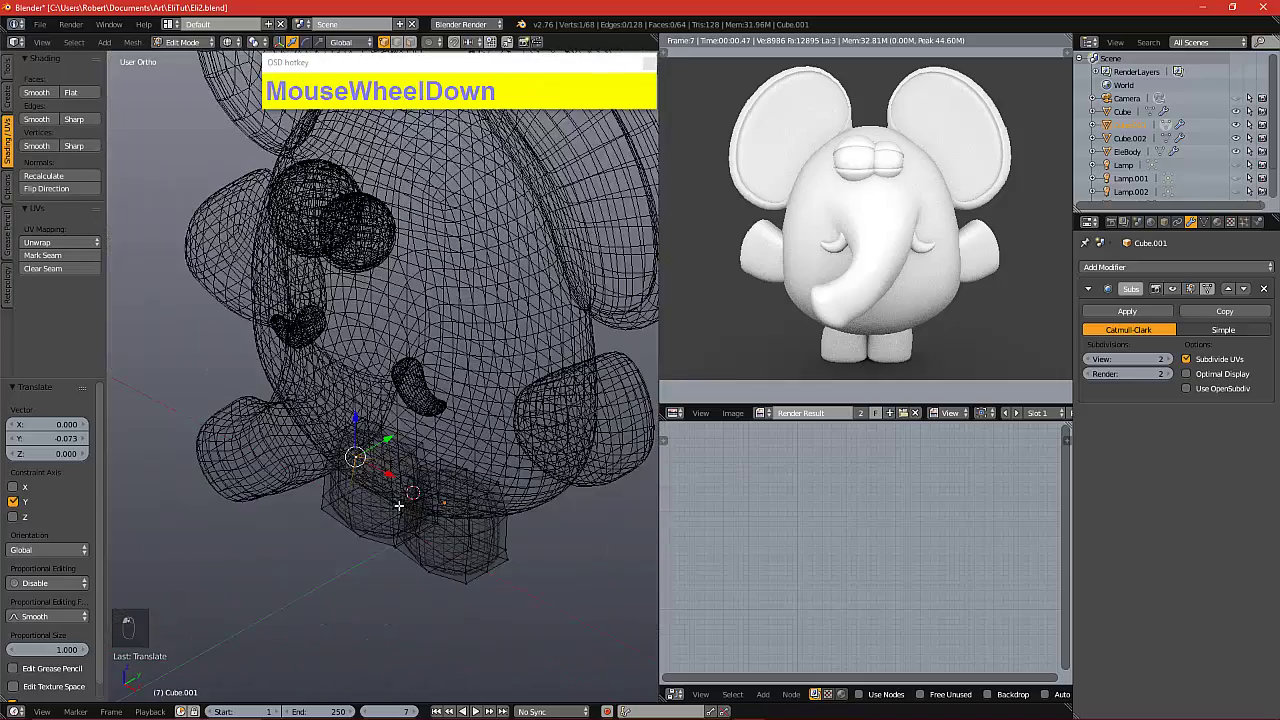
Deselect the leg vertices in the front view, restore solid shading, and return to Object Mode
{"action": "key", "text": "KP_1"}
{"action": "key", "text": "a"}
{"action": "key", "text": "a"}
{"action": "scroll", "coordinate": [403, 507], "scroll_direction": "down", "scroll_amount": 2}
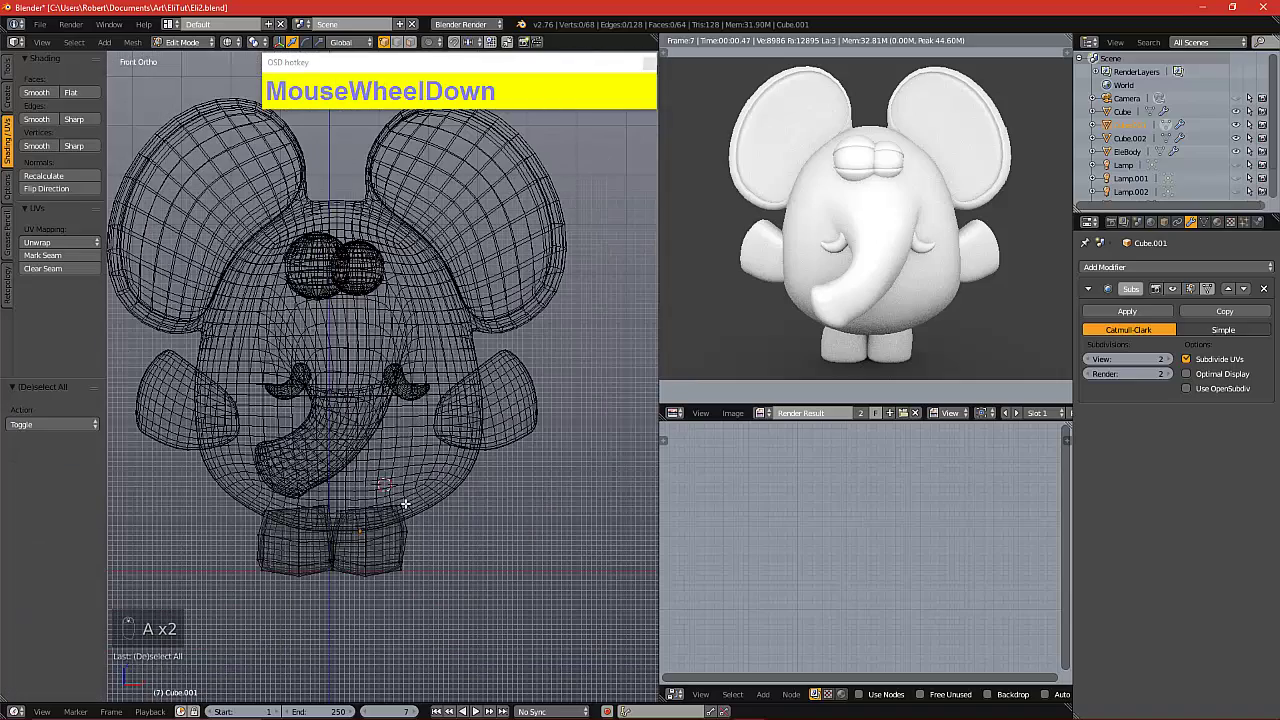
{"action": "key", "text": "z"}
{"action": "key", "text": "Tab"}
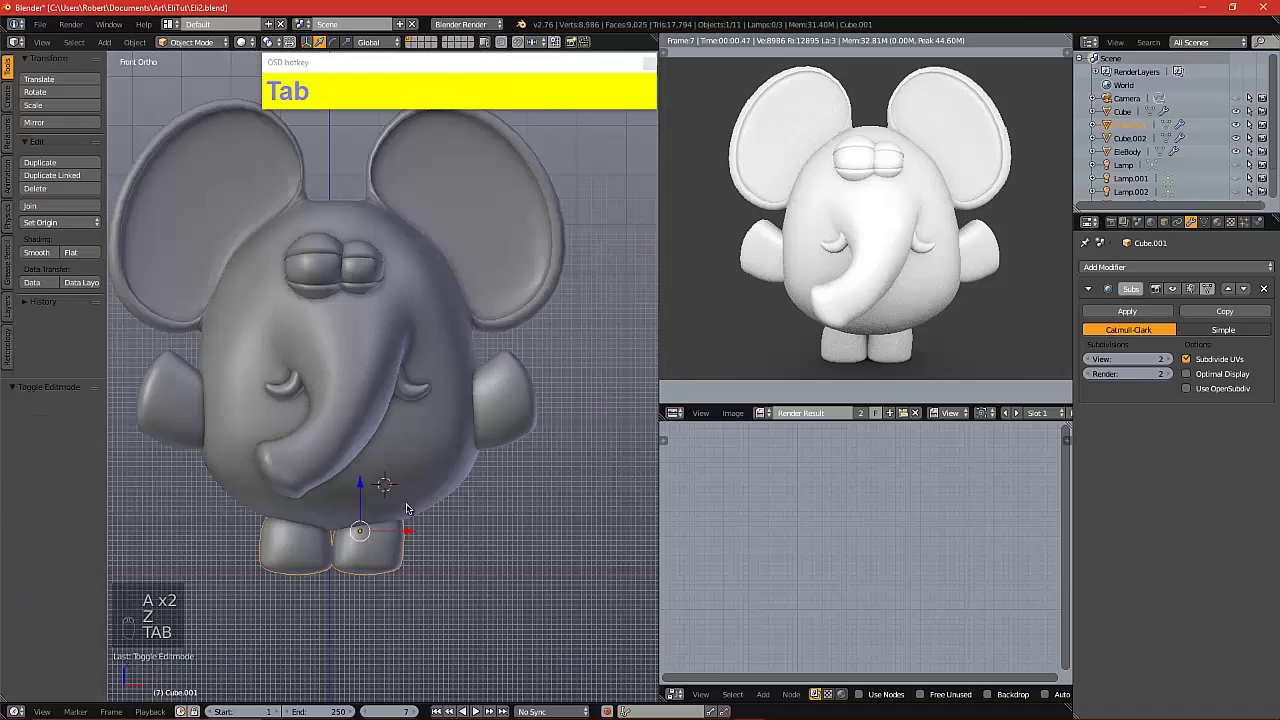
Deselect all objects and save the file
{"action": "left_click_drag", "start_coordinate": [457, 521], "coordinate": [514, 545], "text": "alt+shift"}
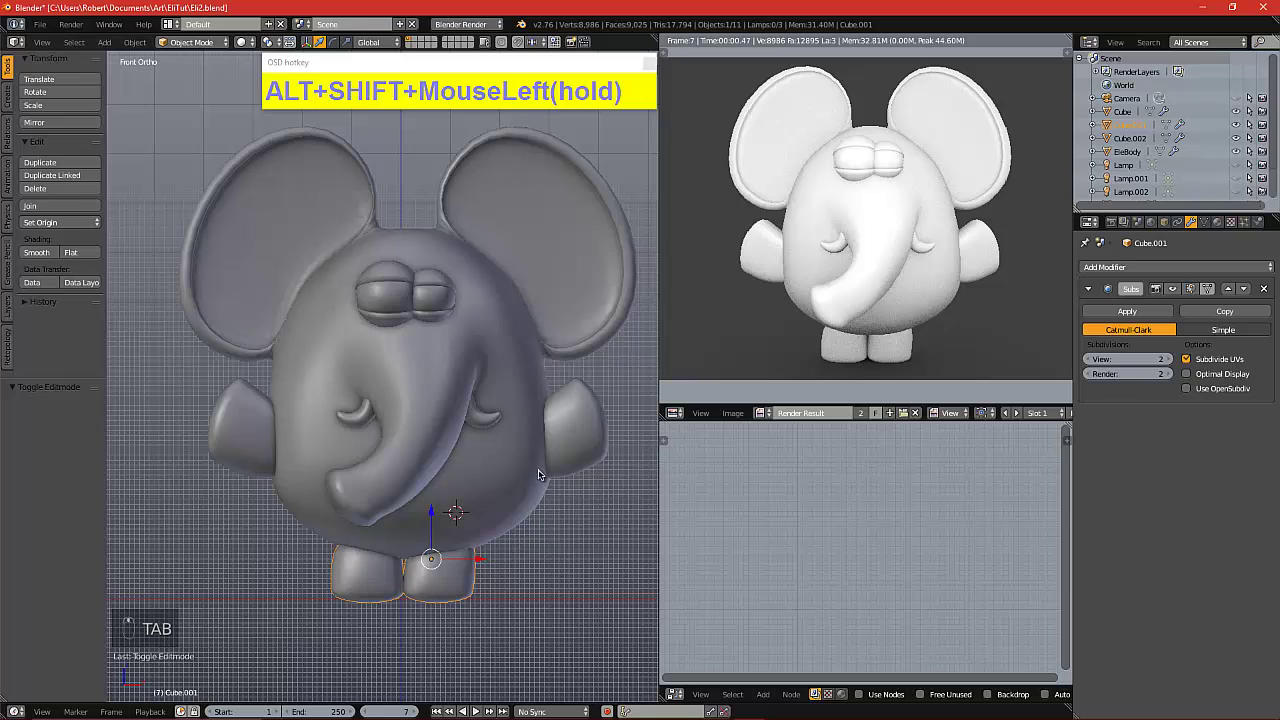
{"action": "key", "text": "a"}
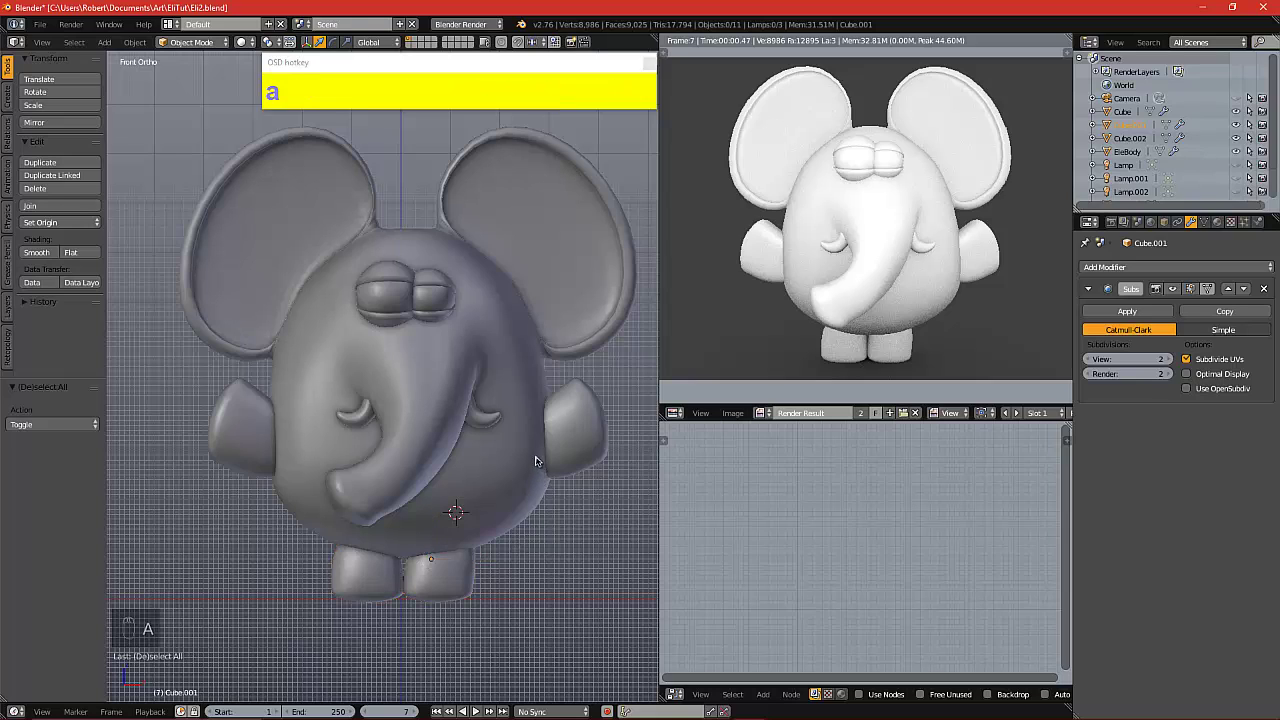
{"action": "scroll", "coordinate": [538, 460], "scroll_direction": "down", "scroll_amount": 2}
{"action": "left_click", "coordinate": [40, 24]}
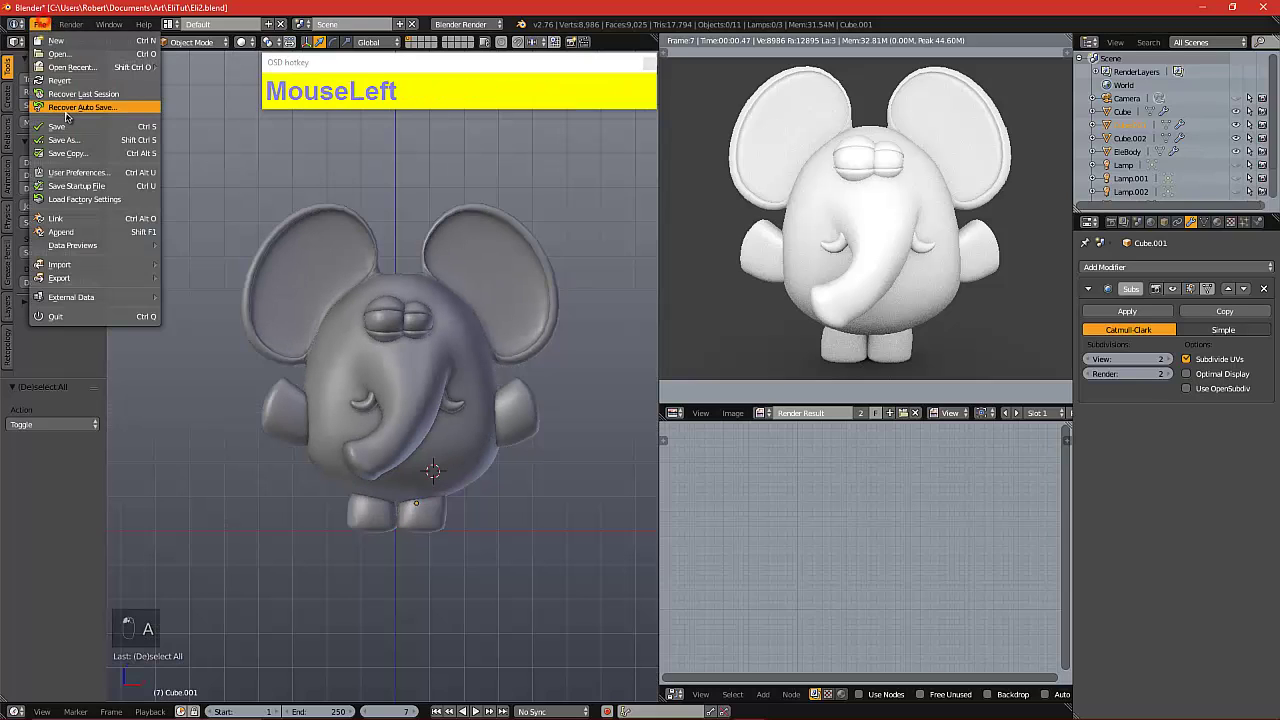
{"action": "left_click", "coordinate": [65, 122]}
Switch to the Photos window with Eli.png, compare the coloured reference elephant with the model, and minimize it to return to Blender
{"action": "left_click_drag", "start_coordinate": [314, 285], "coordinate": [300, 365], "text": "alt+shift"}
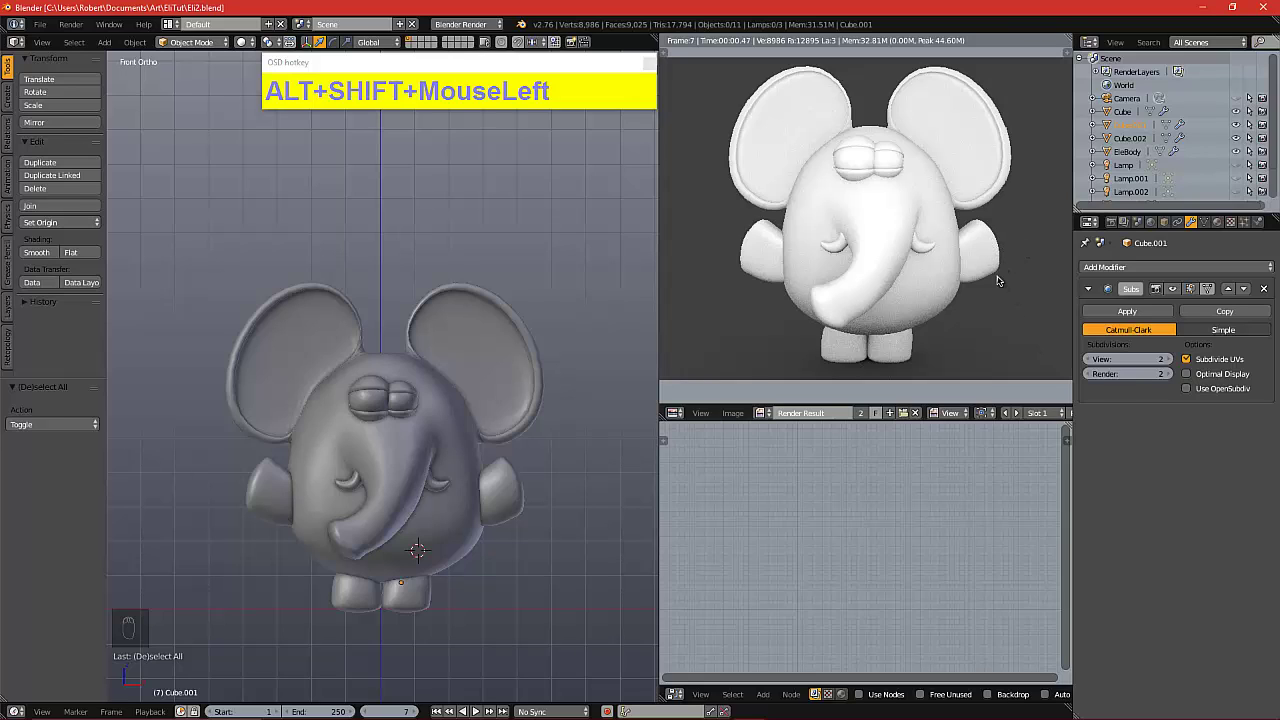
{"action": "mouse_move", "coordinate": [775, 718]}
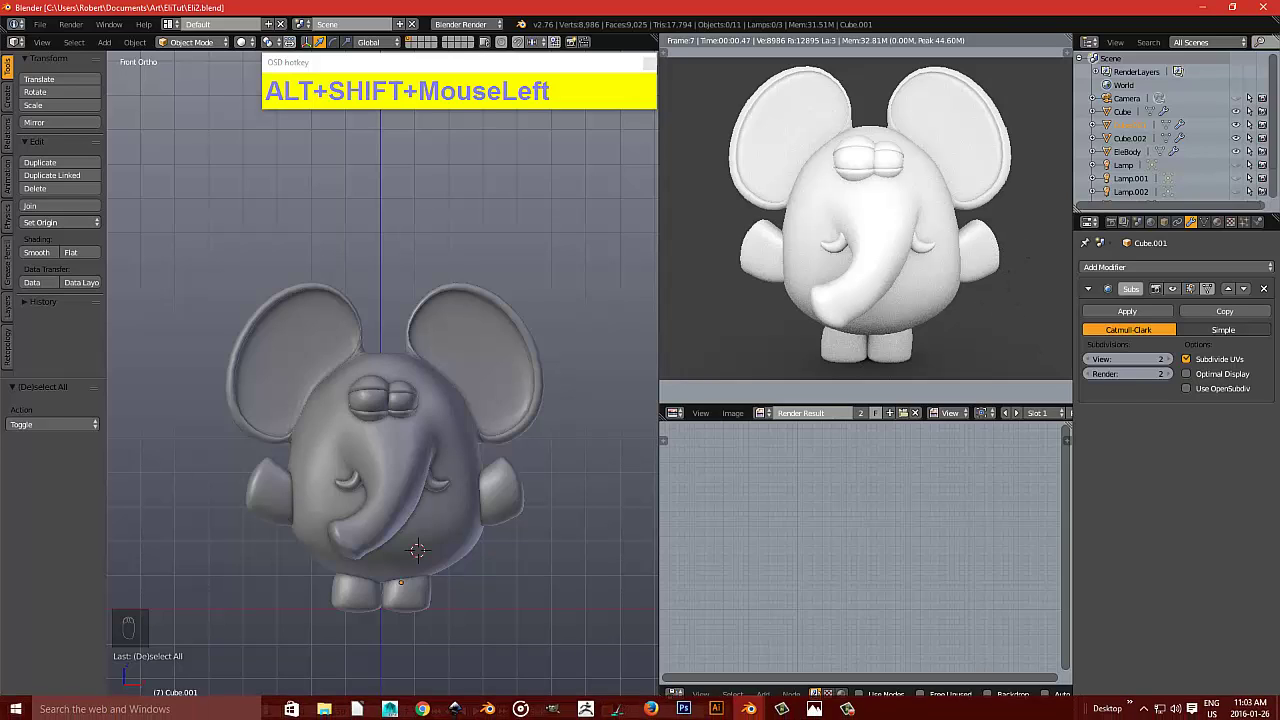
{"action": "mouse_move", "coordinate": [814, 707]}
{"action": "left_click", "coordinate": [811, 681]}
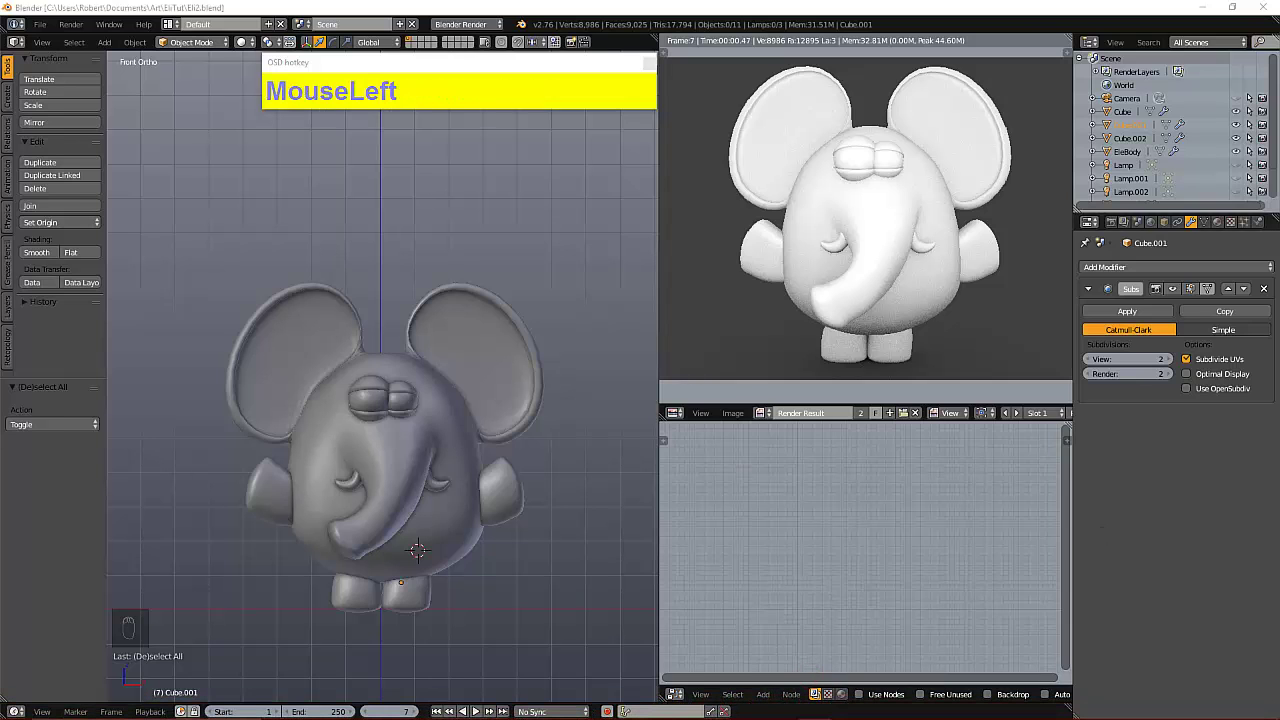
{"action": "left_click_drag", "start_coordinate": [903, 215], "coordinate": [418, 128]}
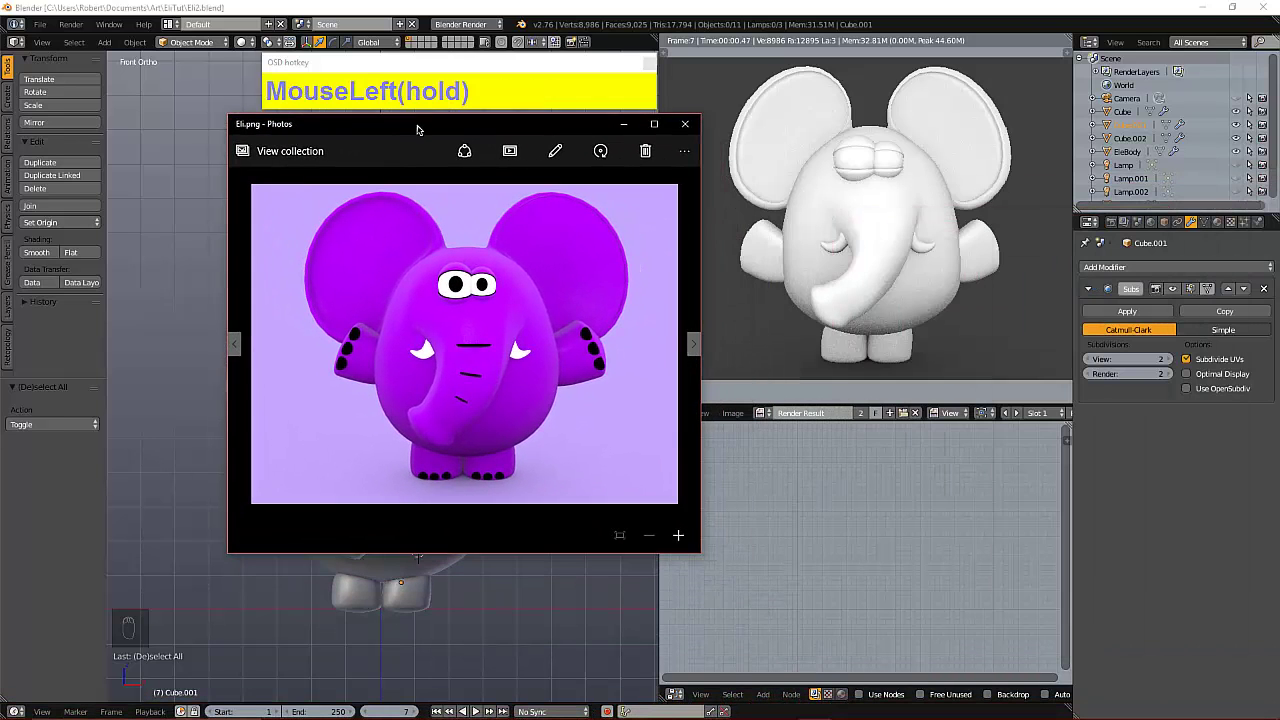
{"action": "left_click", "coordinate": [587, 337]}
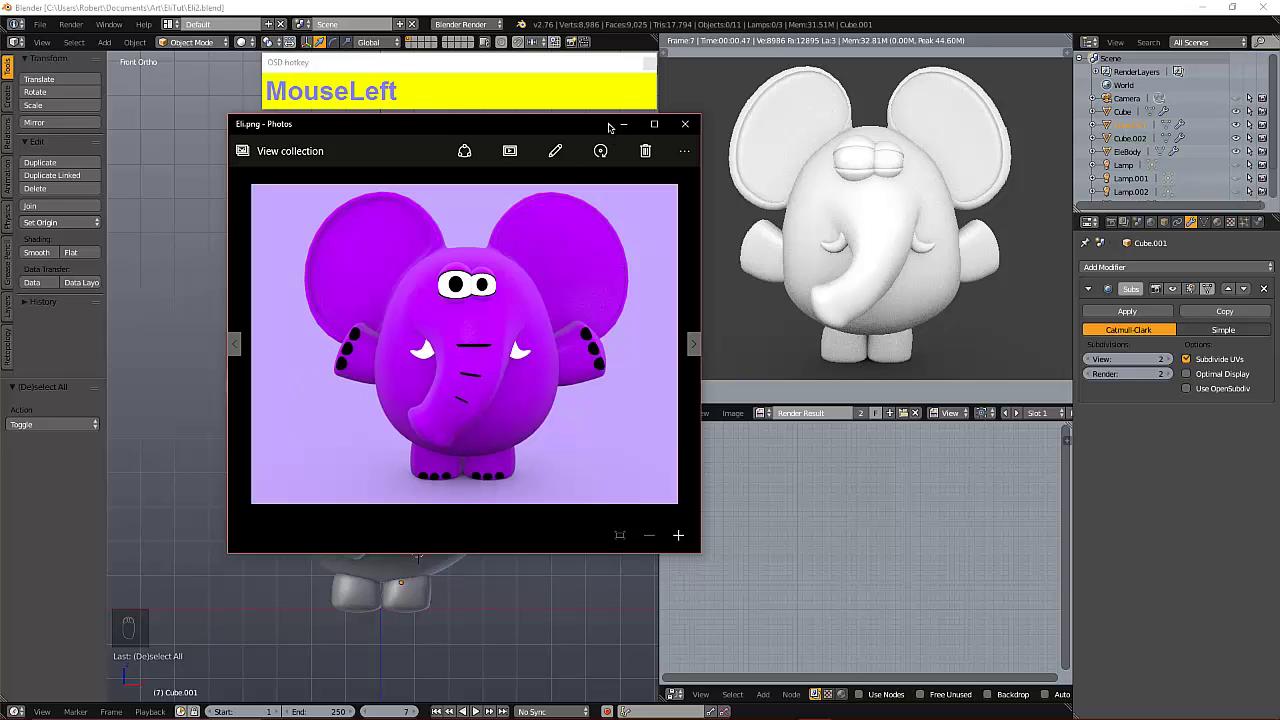
{"action": "left_click", "coordinate": [622, 124]}
{"action": "left_click", "coordinate": [471, 350]}
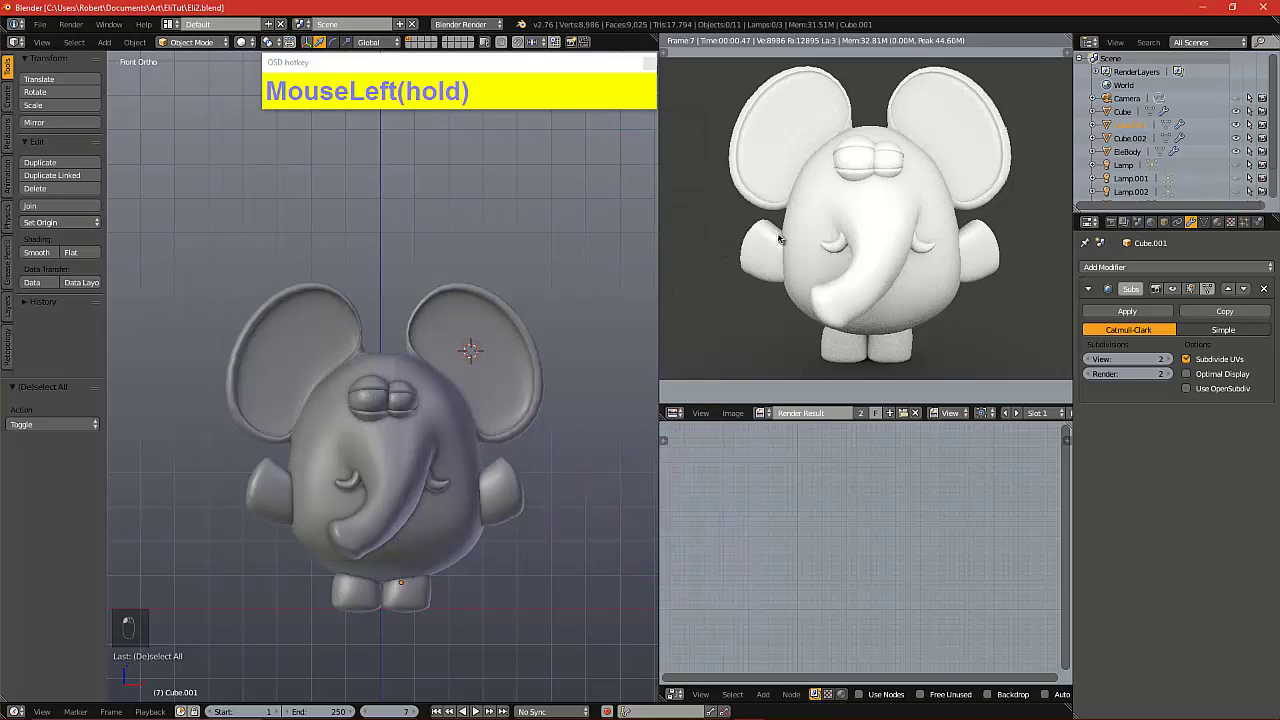
Place the 3D cursor above the elephant, add a Bezier circle there, and set its curve shape to 2D
{"action": "left_click", "coordinate": [435, 211]}
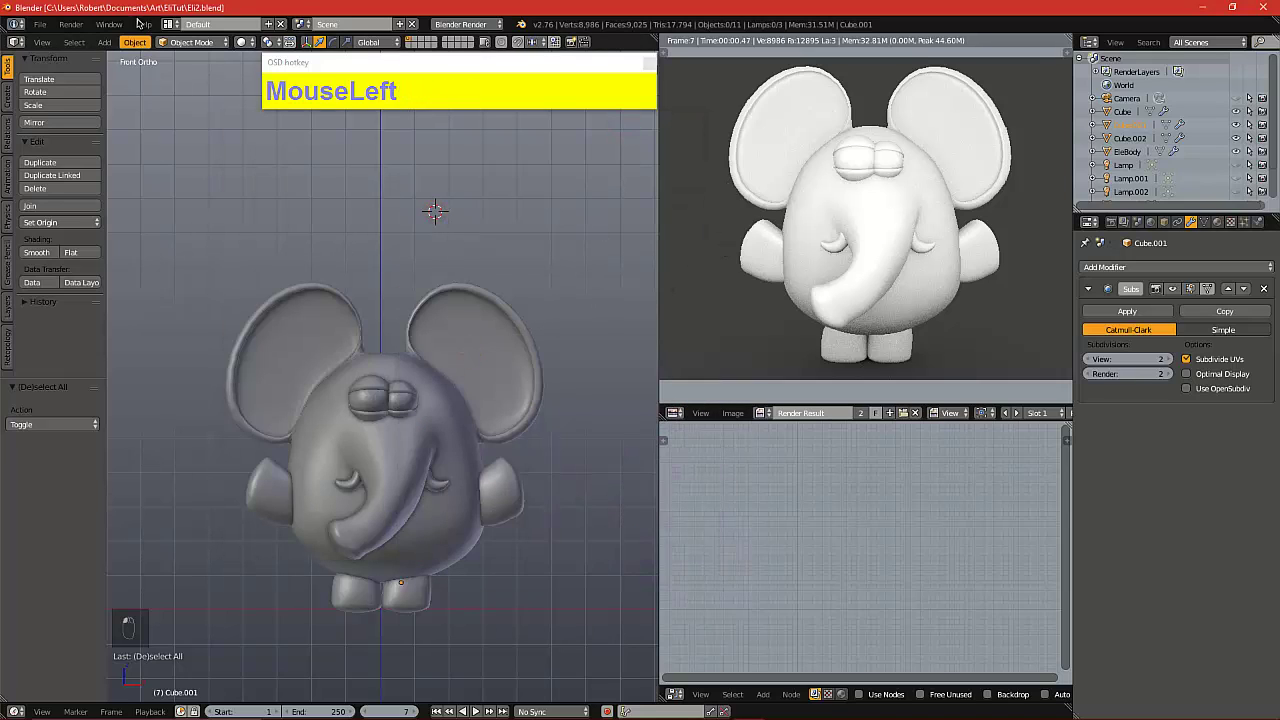
{"action": "left_click", "coordinate": [104, 42]}
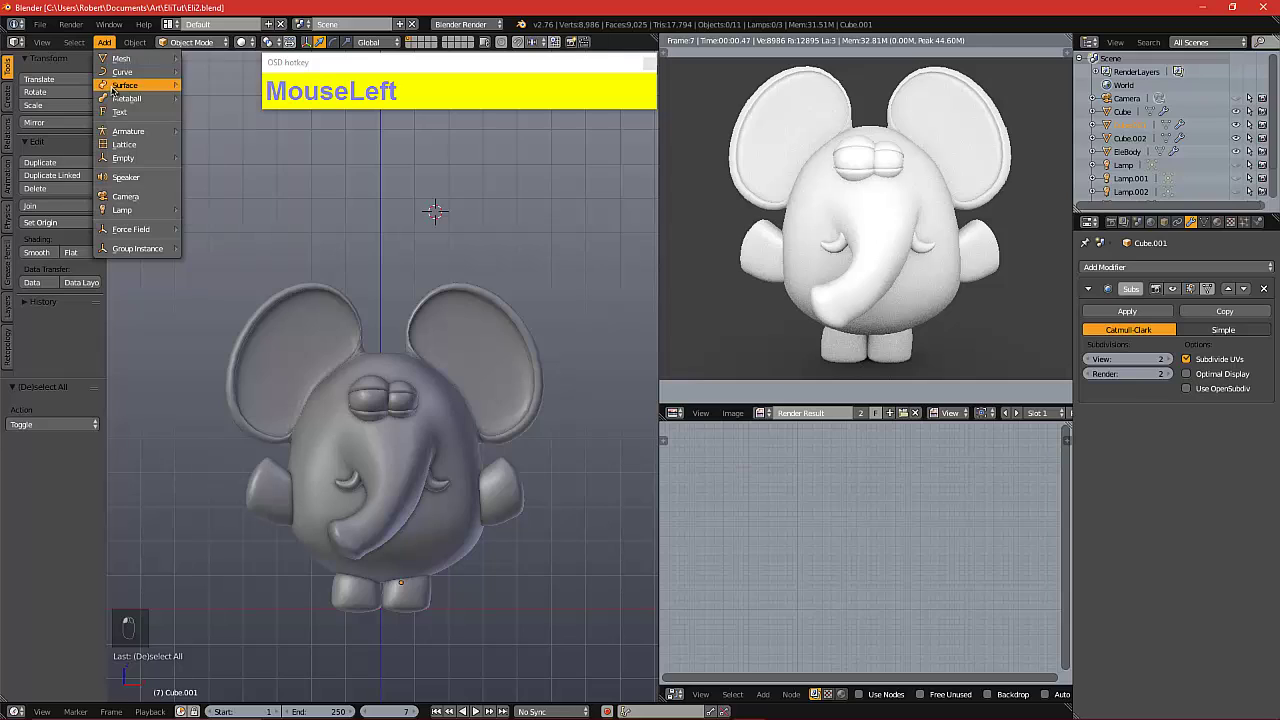
{"action": "mouse_move", "coordinate": [120, 73]}
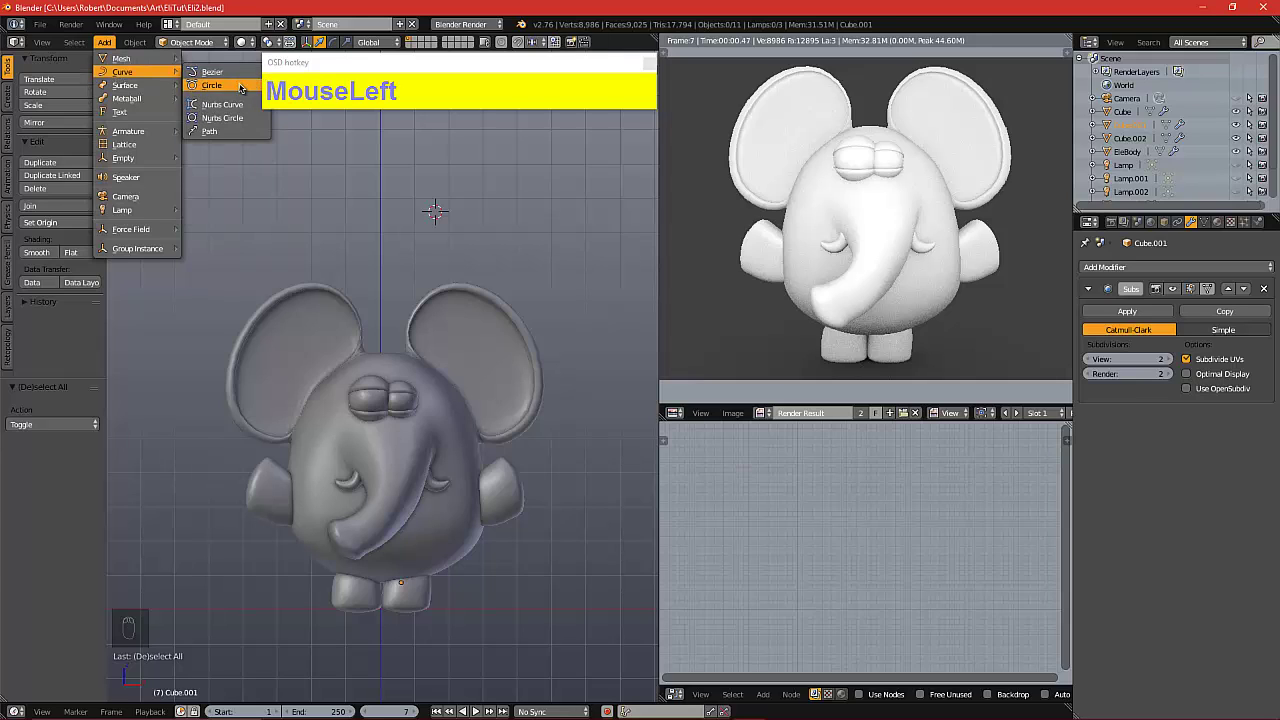
{"action": "left_click", "coordinate": [211, 85]}
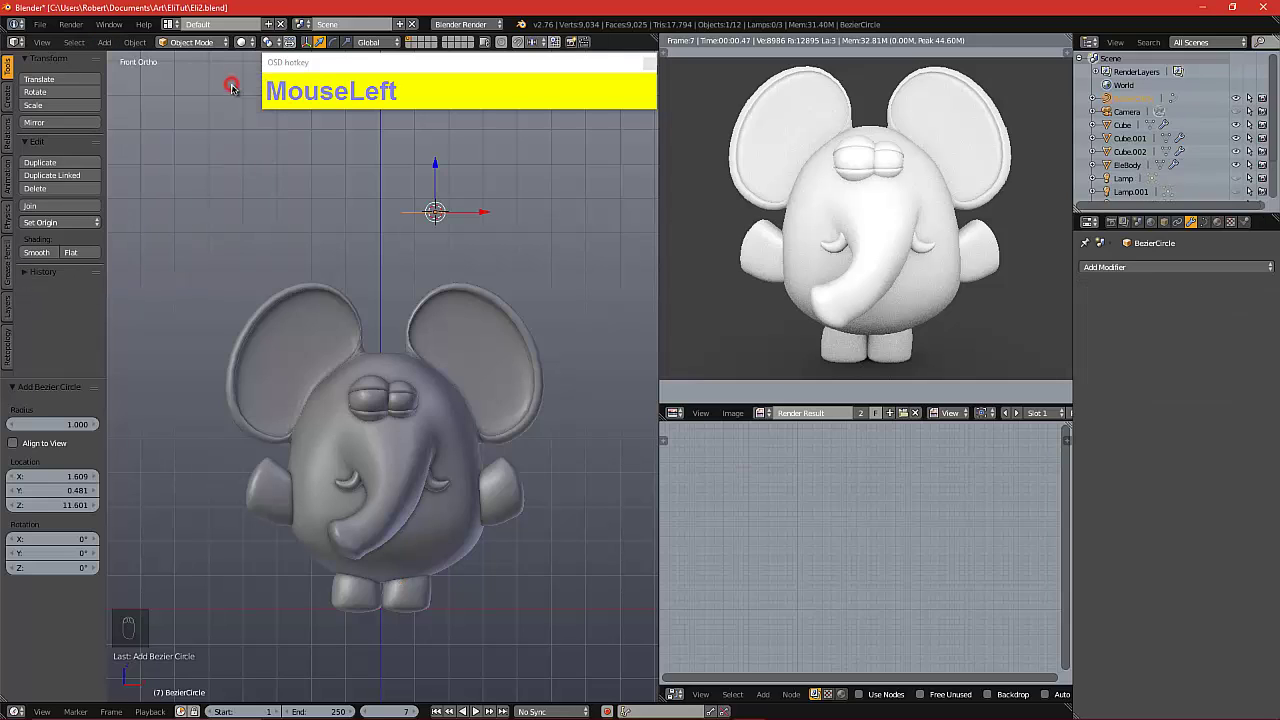
{"action": "left_click", "coordinate": [1203, 222]}
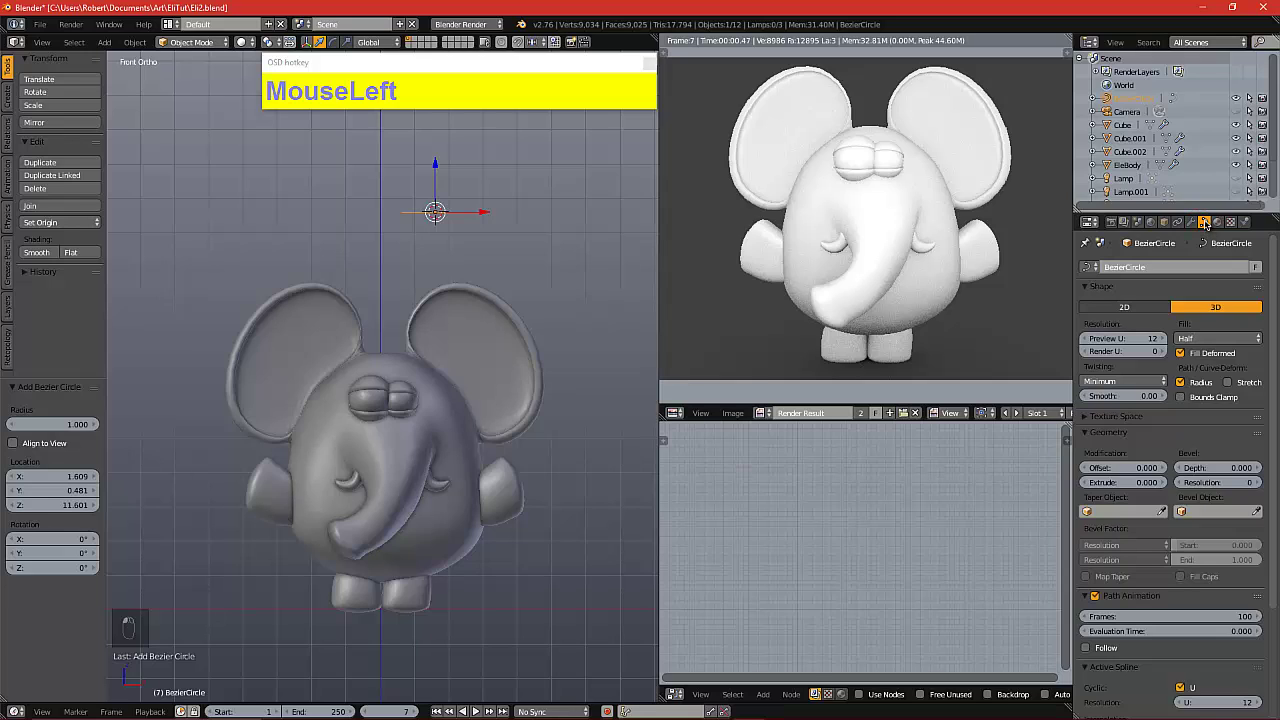
{"action": "left_click", "coordinate": [1141, 310]}
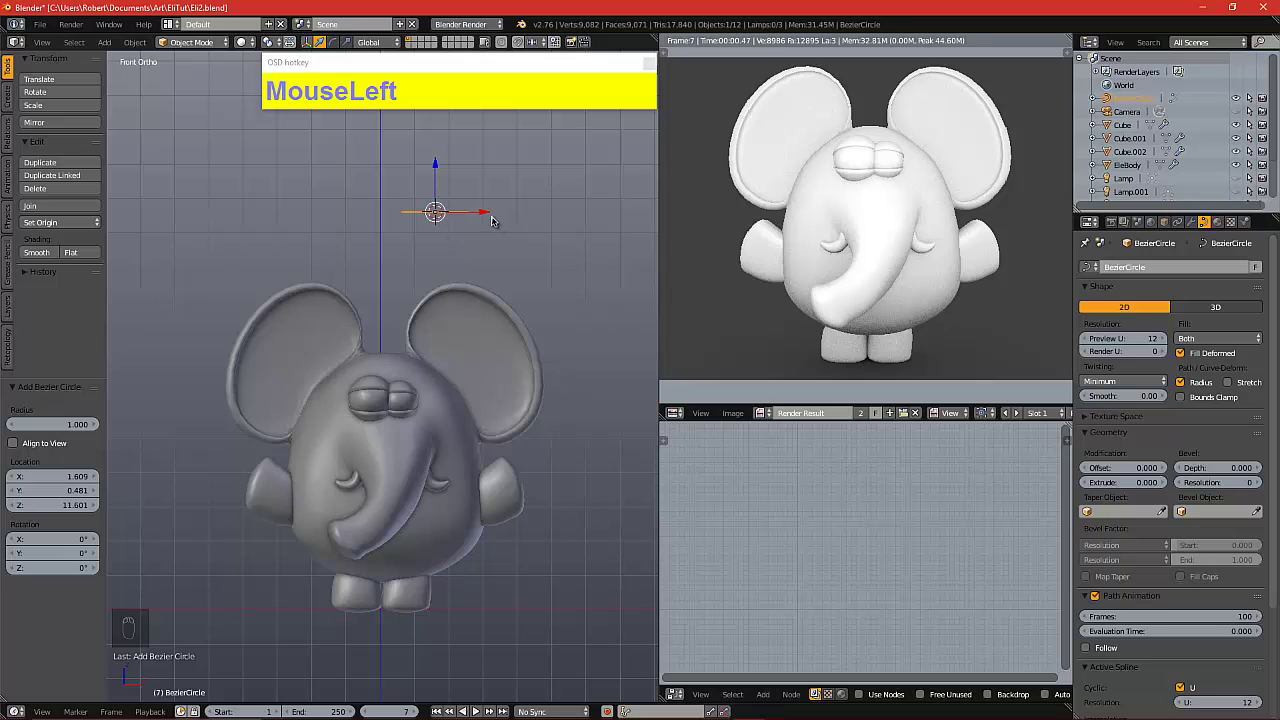
Rotate the circle about -88.5° in the side view and move it 3.616 in X and -8.204 in Z, beside the elephant's left arm
{"action": "key", "text": "KP_3"}
{"action": "key", "text": "r"}
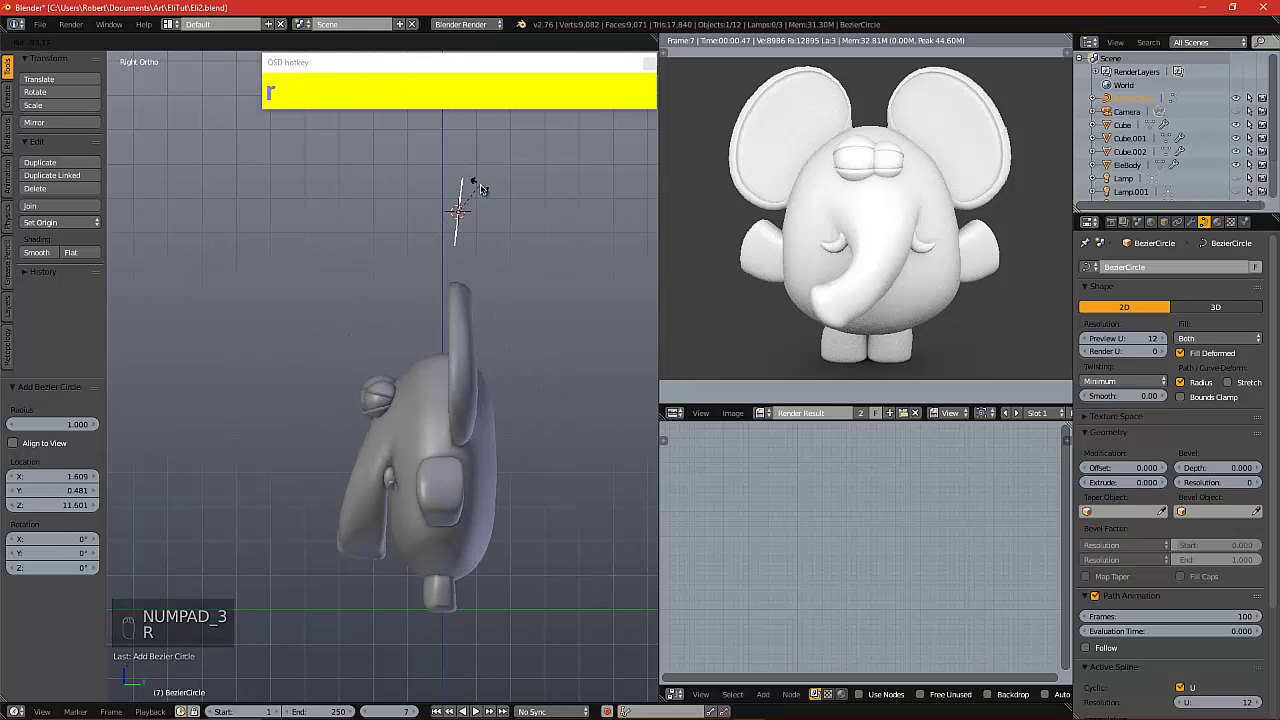
{"action": "left_click", "coordinate": [477, 189]}
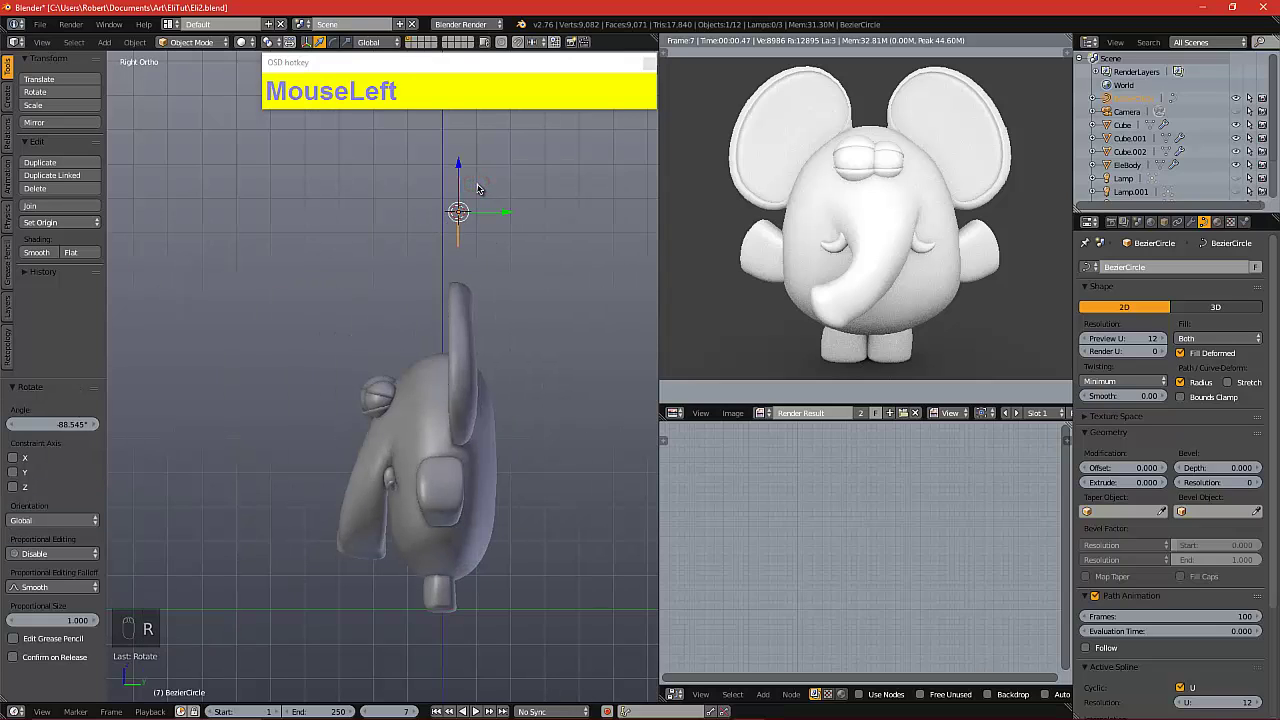
{"action": "key", "text": "KP_1"}
{"action": "key", "text": "g"}
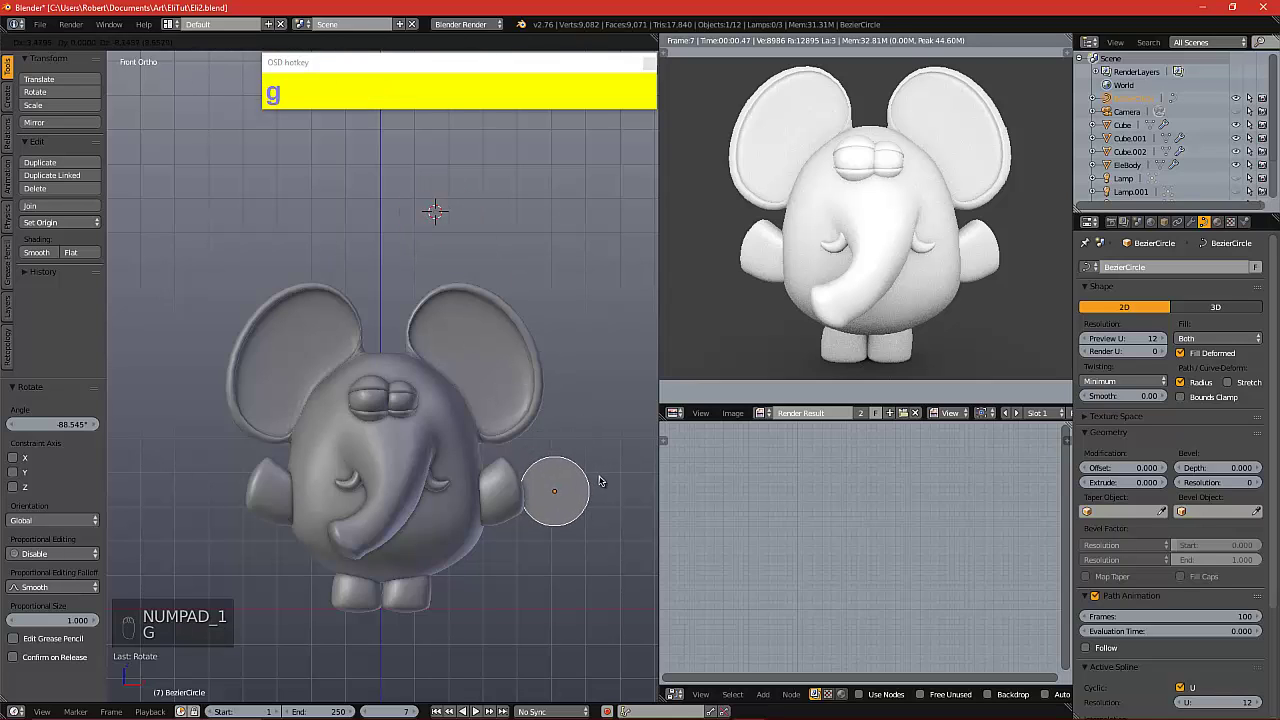
{"action": "left_click", "coordinate": [603, 474]}
{"action": "left_click_drag", "start_coordinate": [599, 433], "coordinate": [510, 345], "text": "alt+shift"}
{"action": "scroll", "coordinate": [510, 335], "scroll_direction": "up", "scroll_amount": 3}
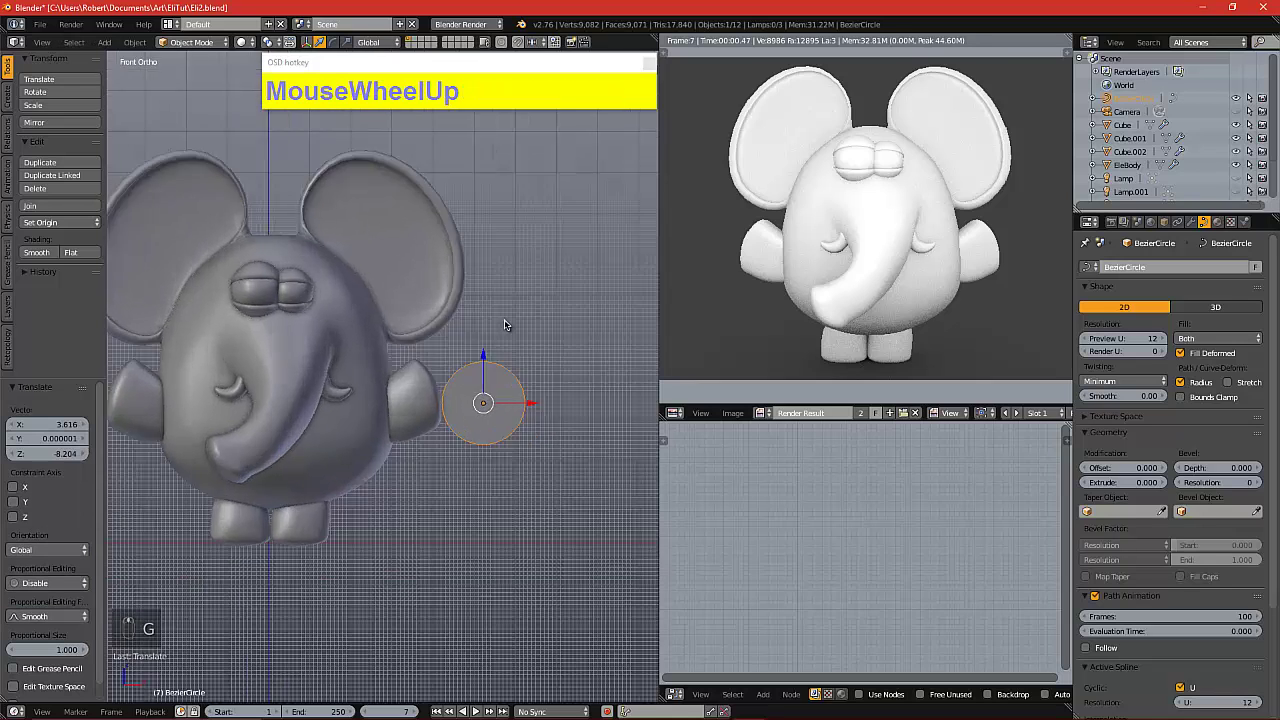
In Edit Mode, move the circle's outer control point -0.630 along X and scale the upper and lower points to 0.743
{"action": "key", "text": "Tab"}
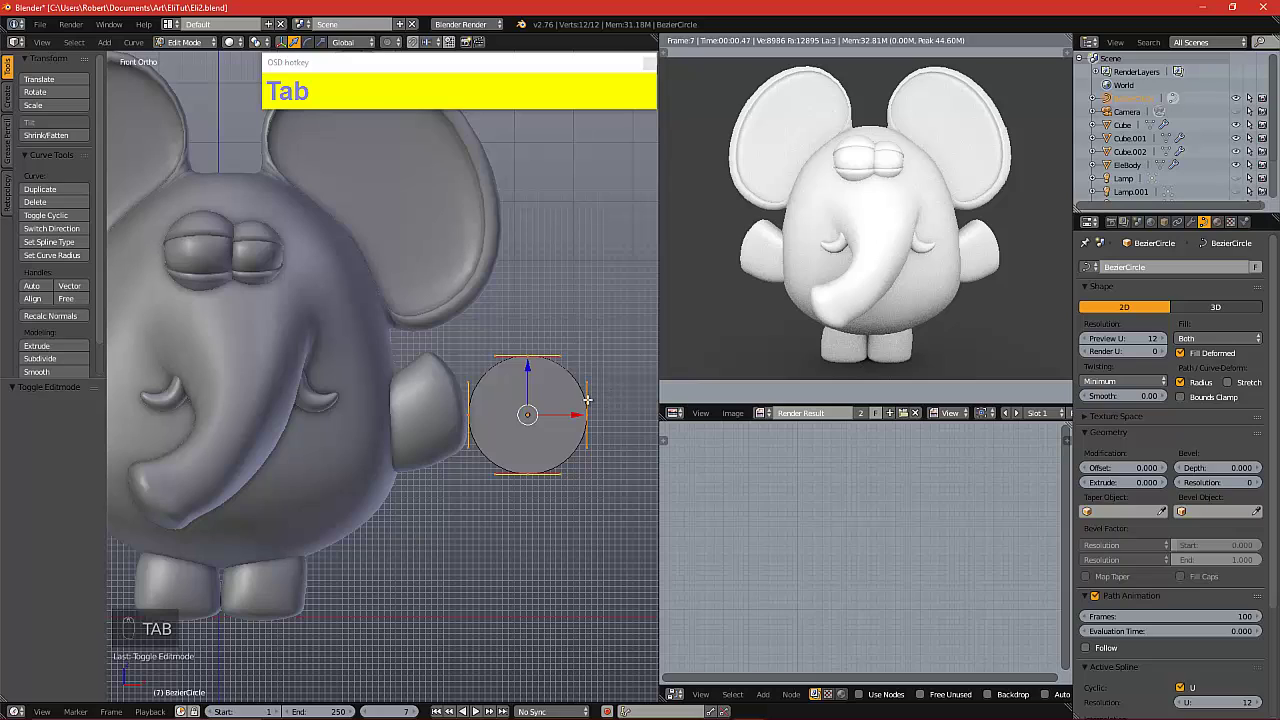
{"action": "right_click", "coordinate": [587, 414]}
{"action": "left_click_drag", "start_coordinate": [638, 412], "coordinate": [598, 405]}
{"action": "right_click", "coordinate": [527, 355]}
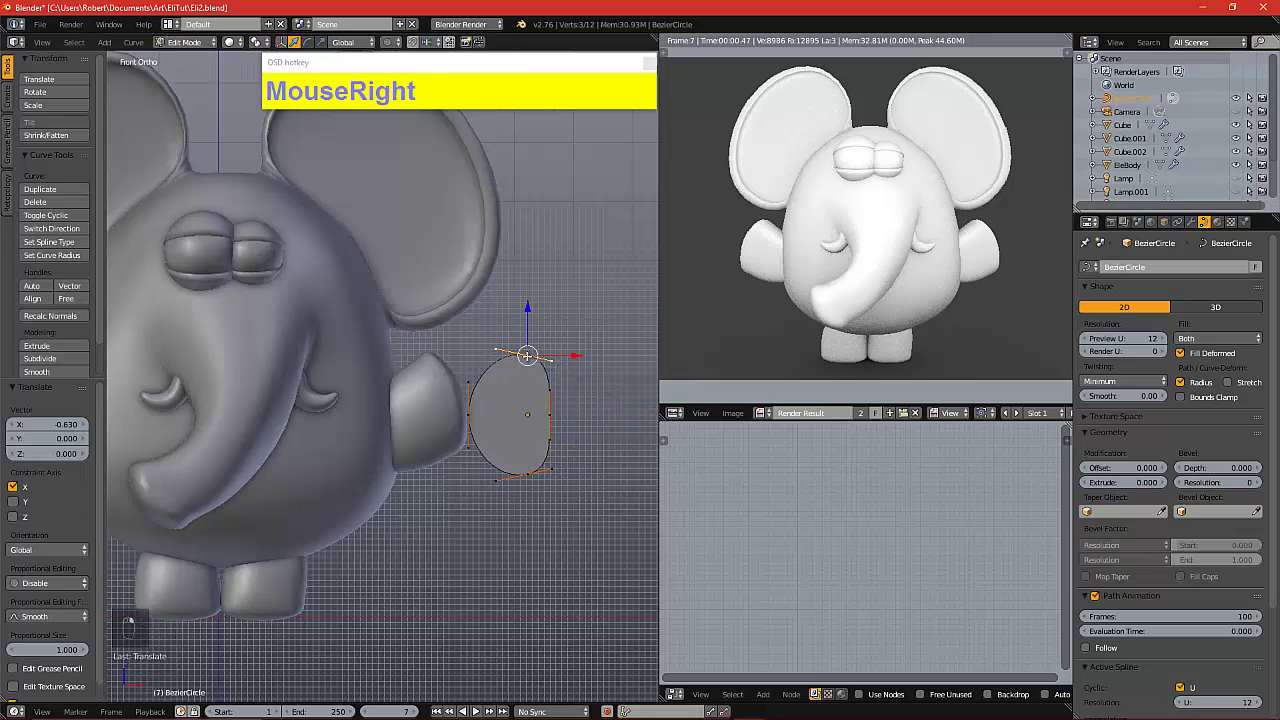
{"action": "right_click", "coordinate": [521, 468], "text": "shift"}
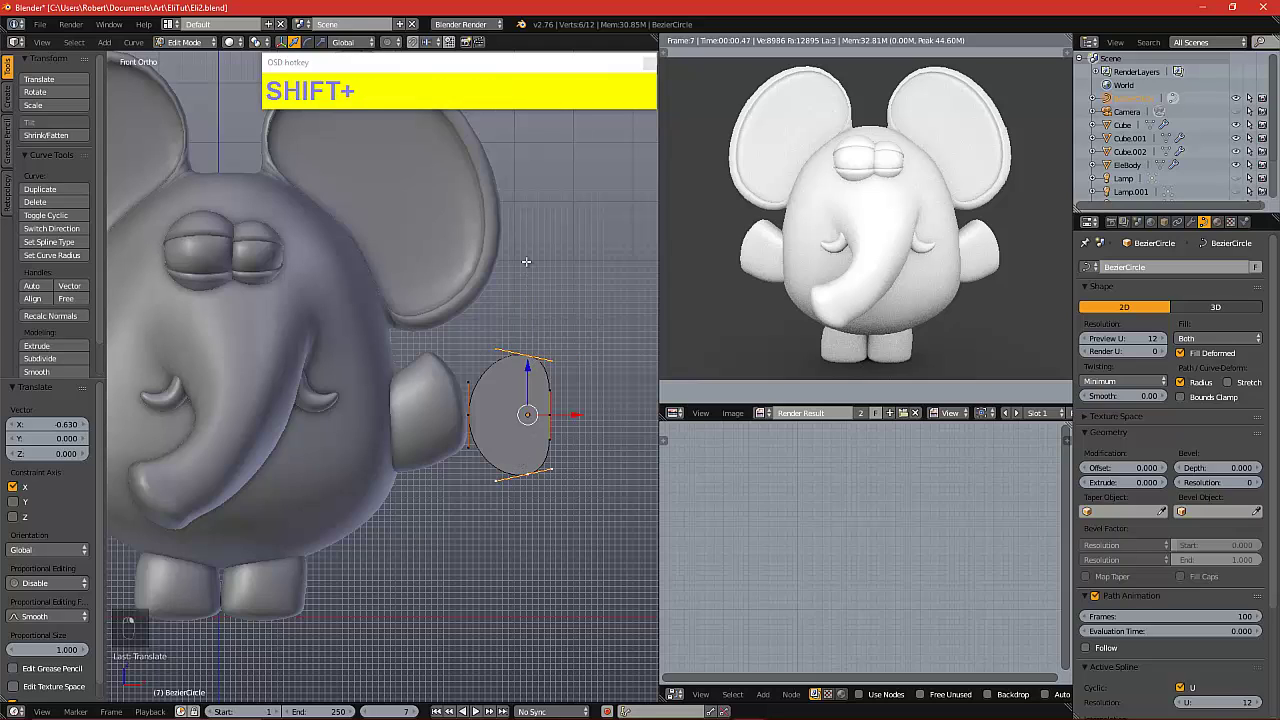
{"action": "key", "text": "s"}
{"action": "left_click", "coordinate": [525, 301]}
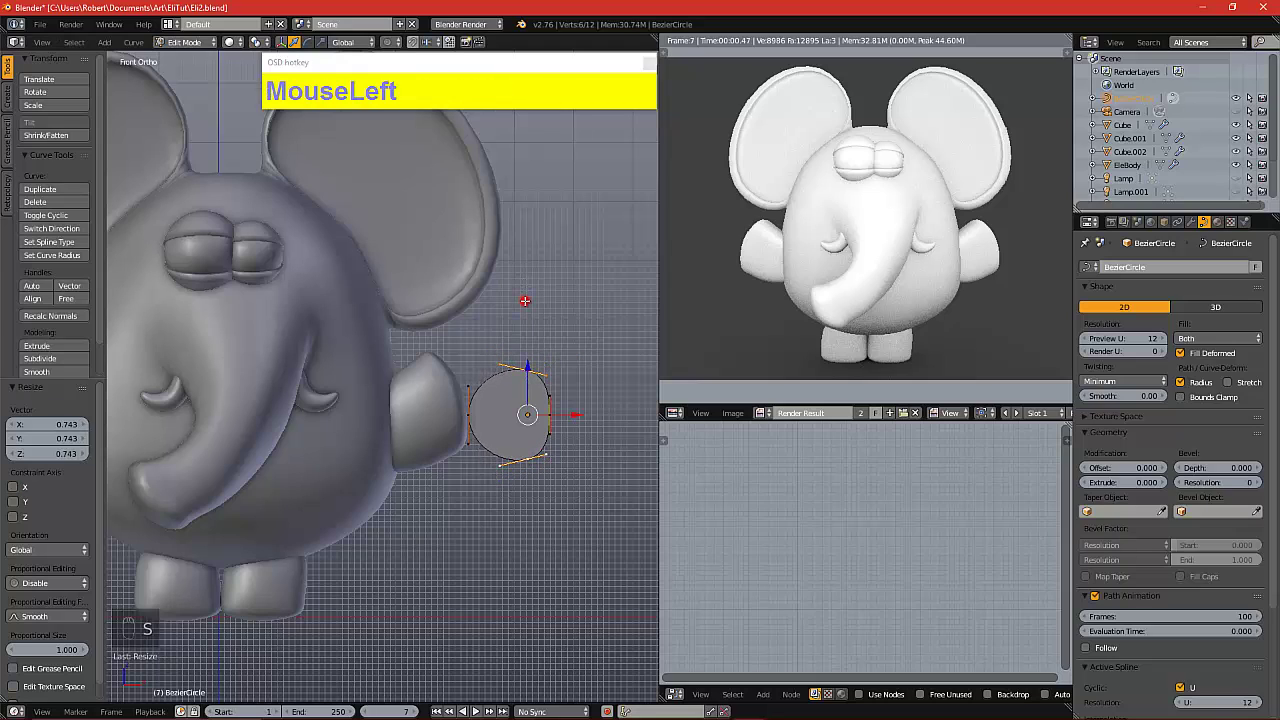
Move the control point nearest the arm slightly inward along X and return to Object Mode
{"action": "key", "text": "a"}
{"action": "right_click", "coordinate": [470, 414]}
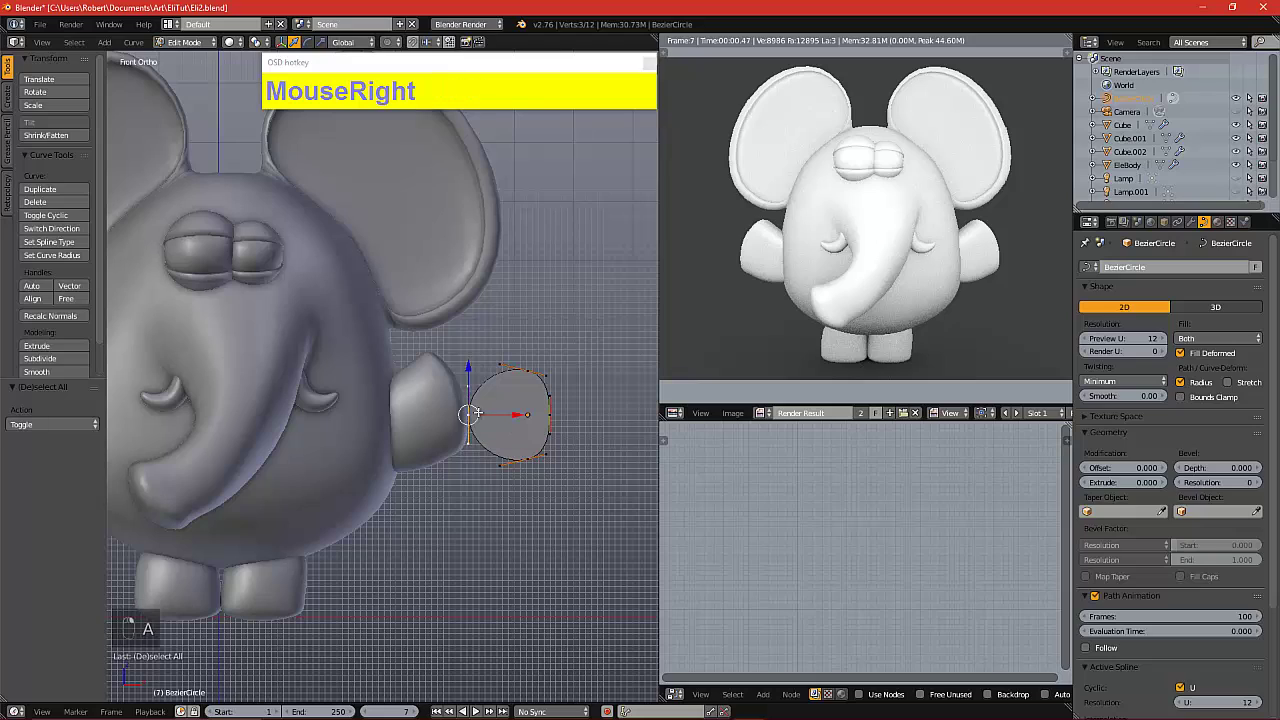
{"action": "left_click_drag", "start_coordinate": [516, 414], "coordinate": [524, 413]}
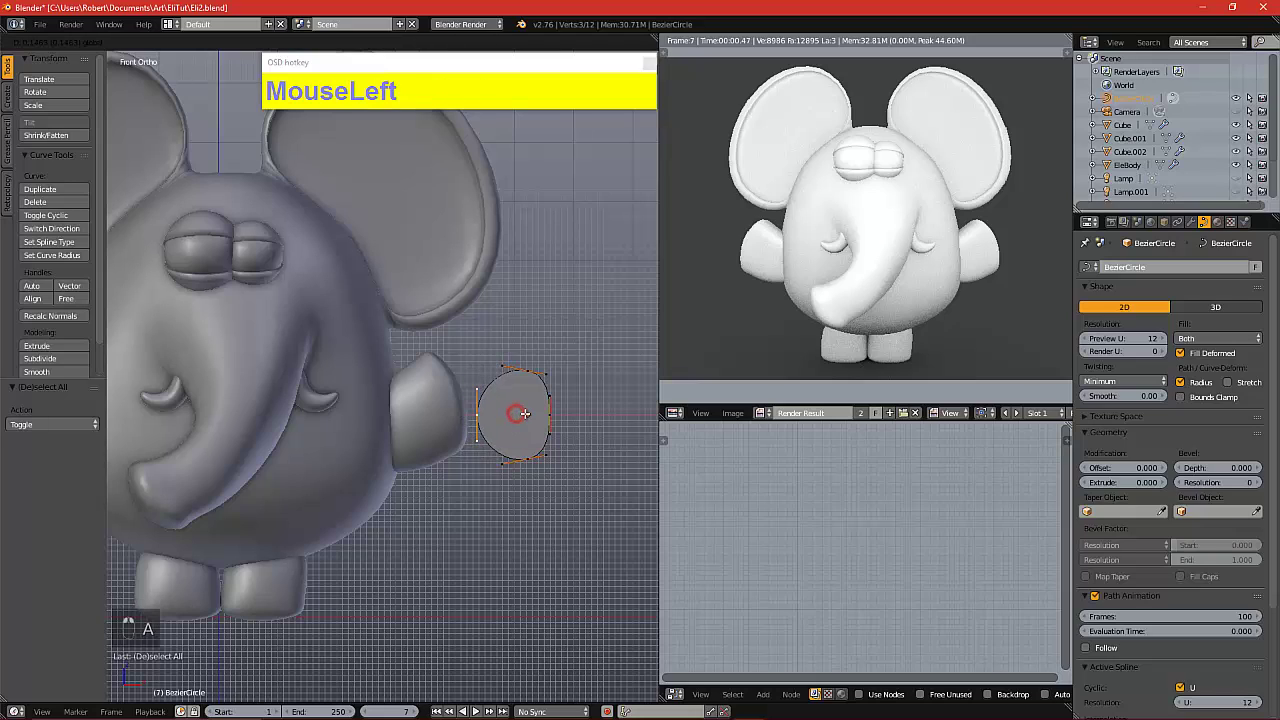
{"action": "key", "text": "Tab"}
Scale the nail shape to 0.256 and move it -1.594 in X and 0.664 in Z, over the upper arm
{"action": "key", "text": "s"}
{"action": "left_click", "coordinate": [558, 372]}
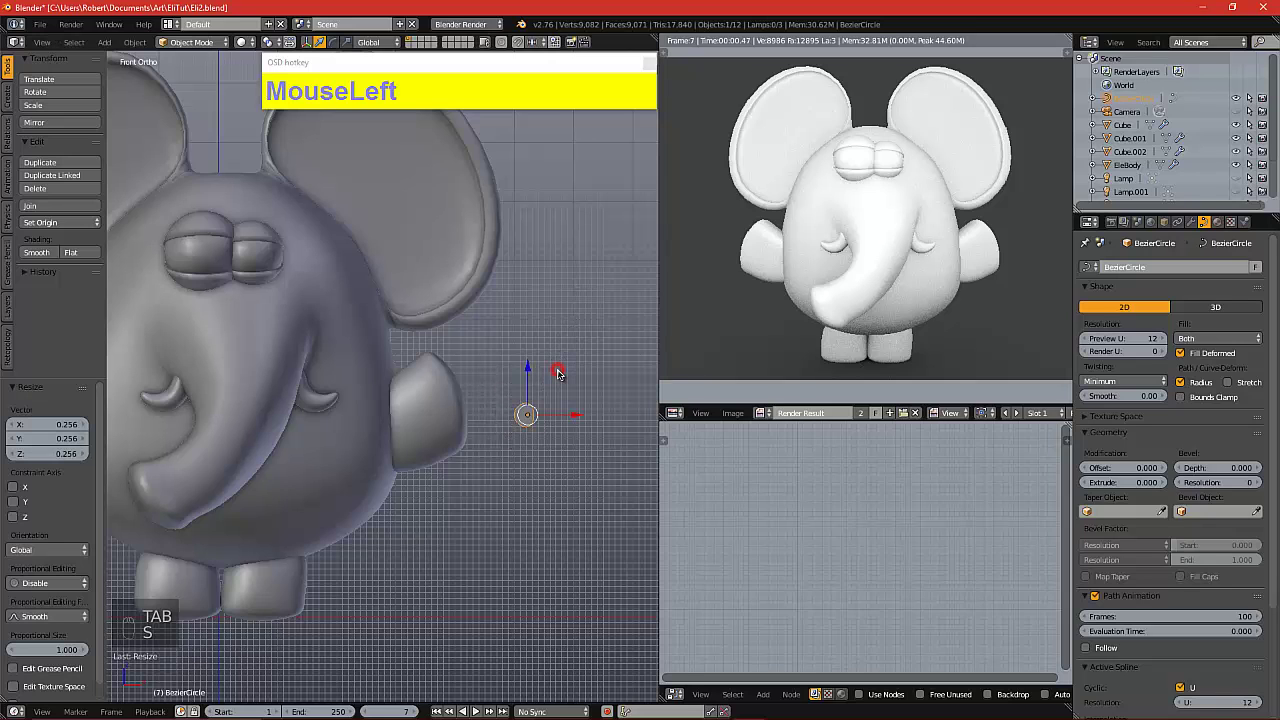
{"action": "scroll", "coordinate": [558, 372], "scroll_direction": "up", "scroll_amount": 4}
{"action": "scroll", "coordinate": [560, 373], "scroll_direction": "down", "scroll_amount": 2}
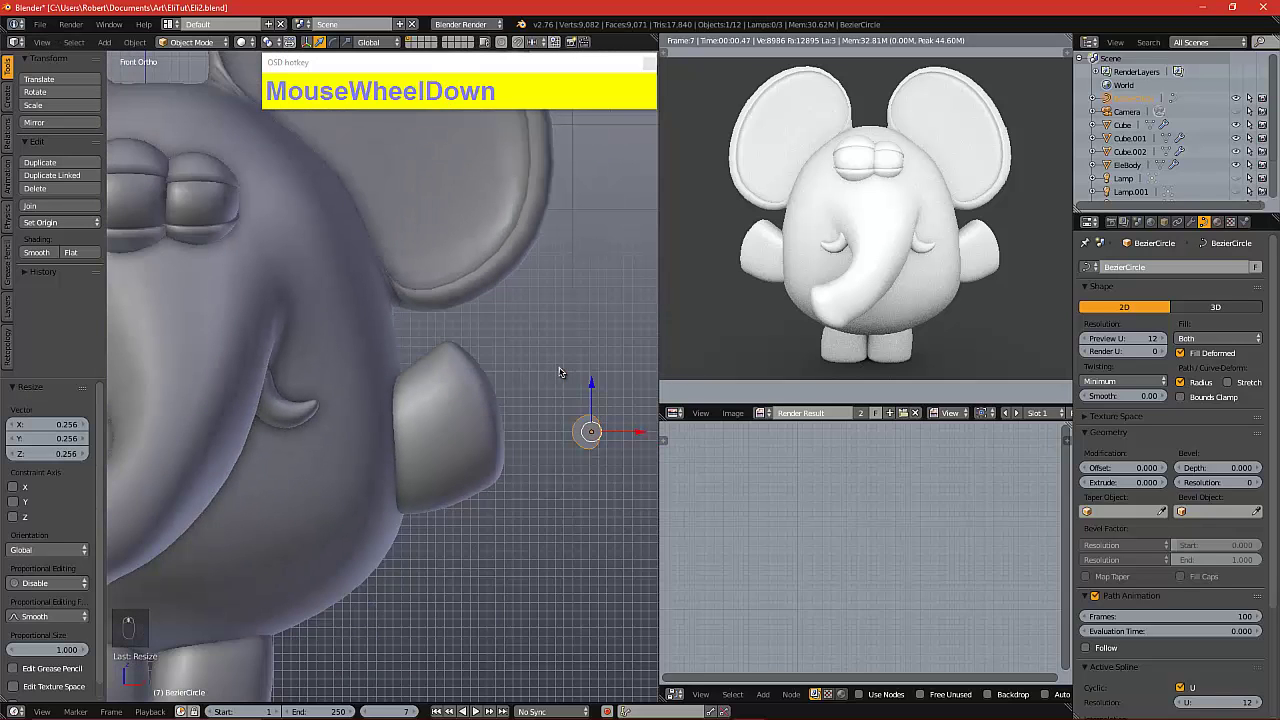
{"action": "key", "text": "g"}
{"action": "left_click", "coordinate": [430, 312]}
In the side view, move the nail shape -1.219 along Y, to the front of the arm
{"action": "key", "text": "KP_3"}
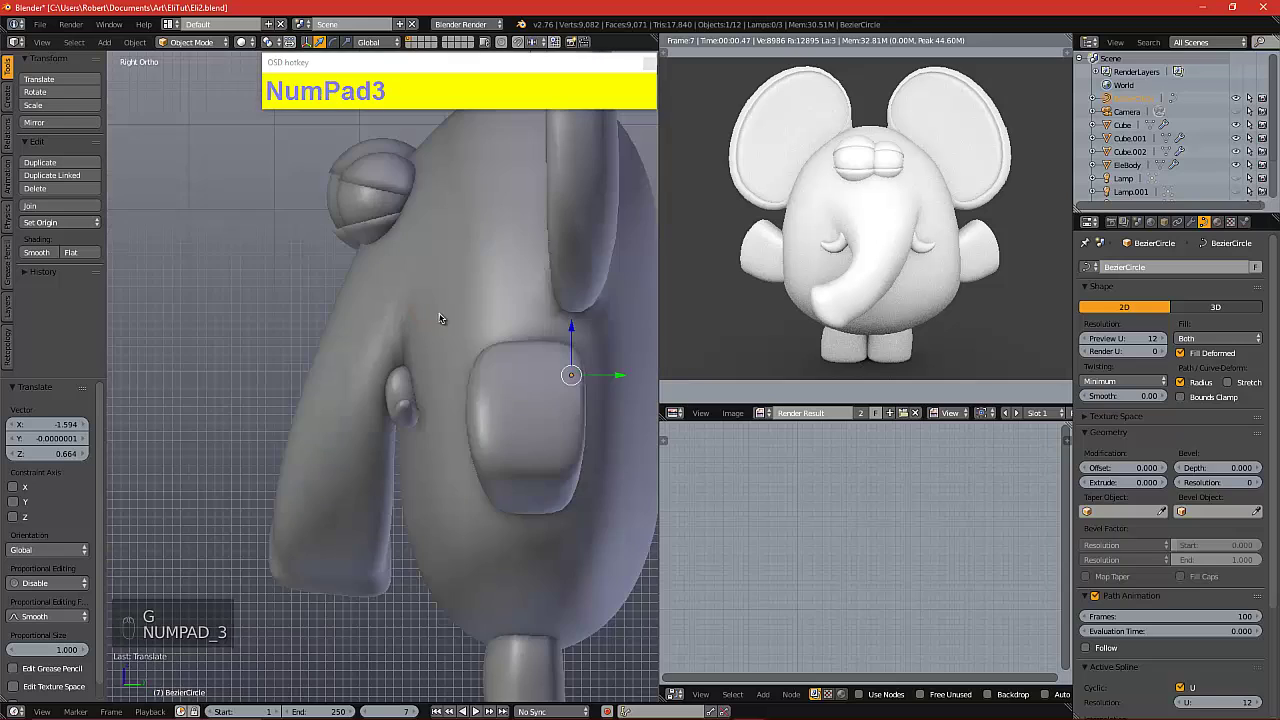
{"action": "scroll", "coordinate": [585, 369], "scroll_direction": "down", "scroll_amount": 1}
{"action": "left_click_drag", "start_coordinate": [585, 378], "coordinate": [488, 368]}
In the front view, rotate the nail shape about -37° and nudge it 0.022 in X and 0.009 in Z near the arm's upper tip
{"action": "key", "text": "KP_1"}
{"action": "scroll", "coordinate": [499, 387], "scroll_direction": "up", "scroll_amount": 3}
{"action": "scroll", "coordinate": [519, 347], "scroll_direction": "up", "scroll_amount": 2}
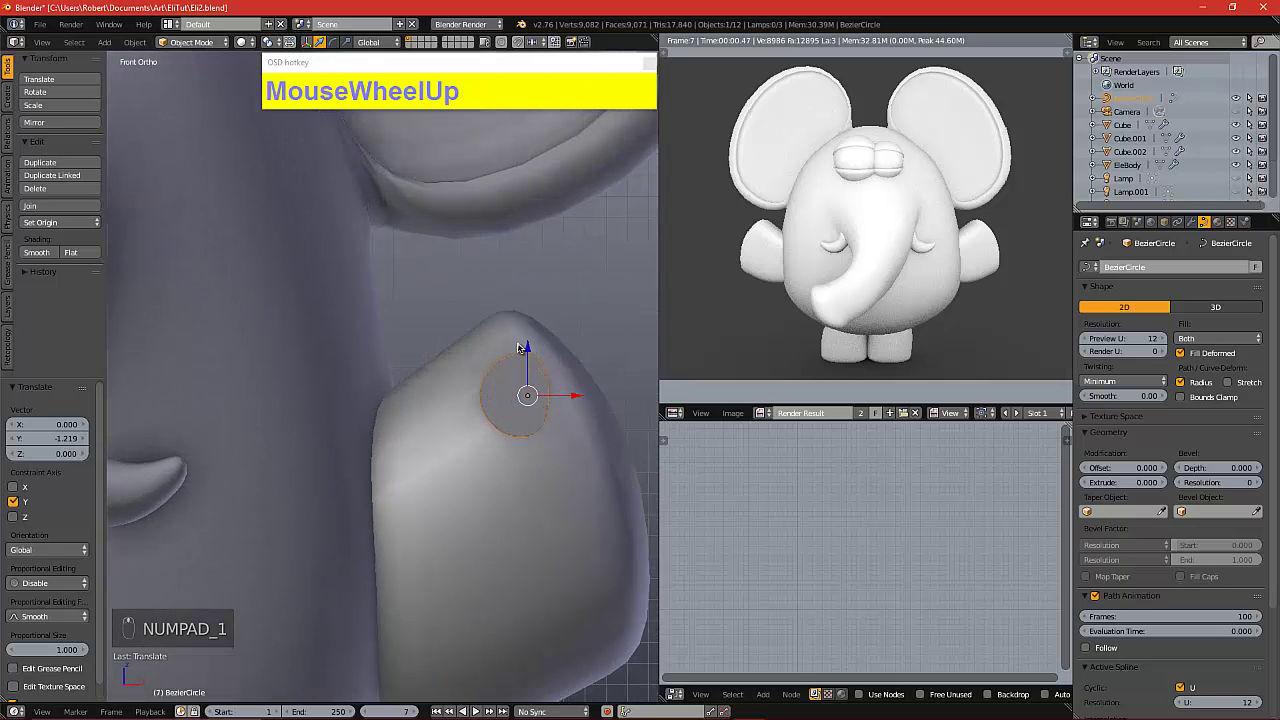
{"action": "key", "text": "r"}
{"action": "left_click", "coordinate": [561, 336]}
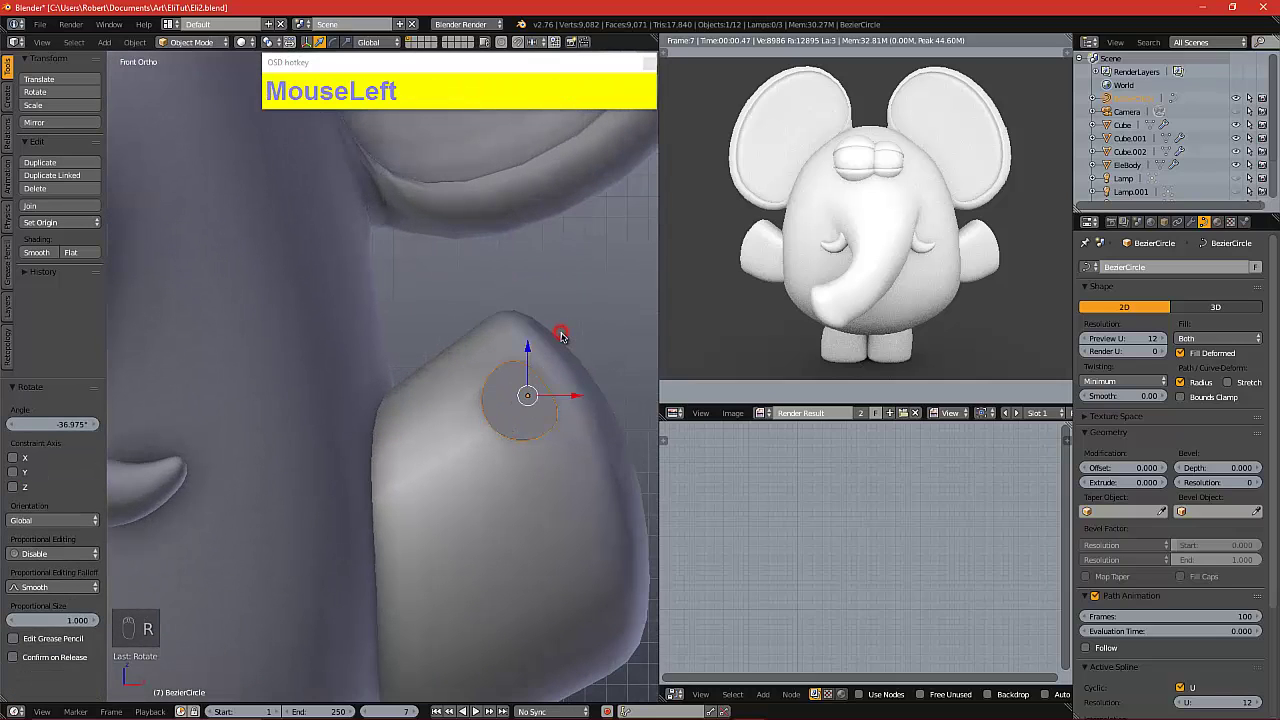
{"action": "key", "text": "g"}
{"action": "left_click", "coordinate": [565, 333]}
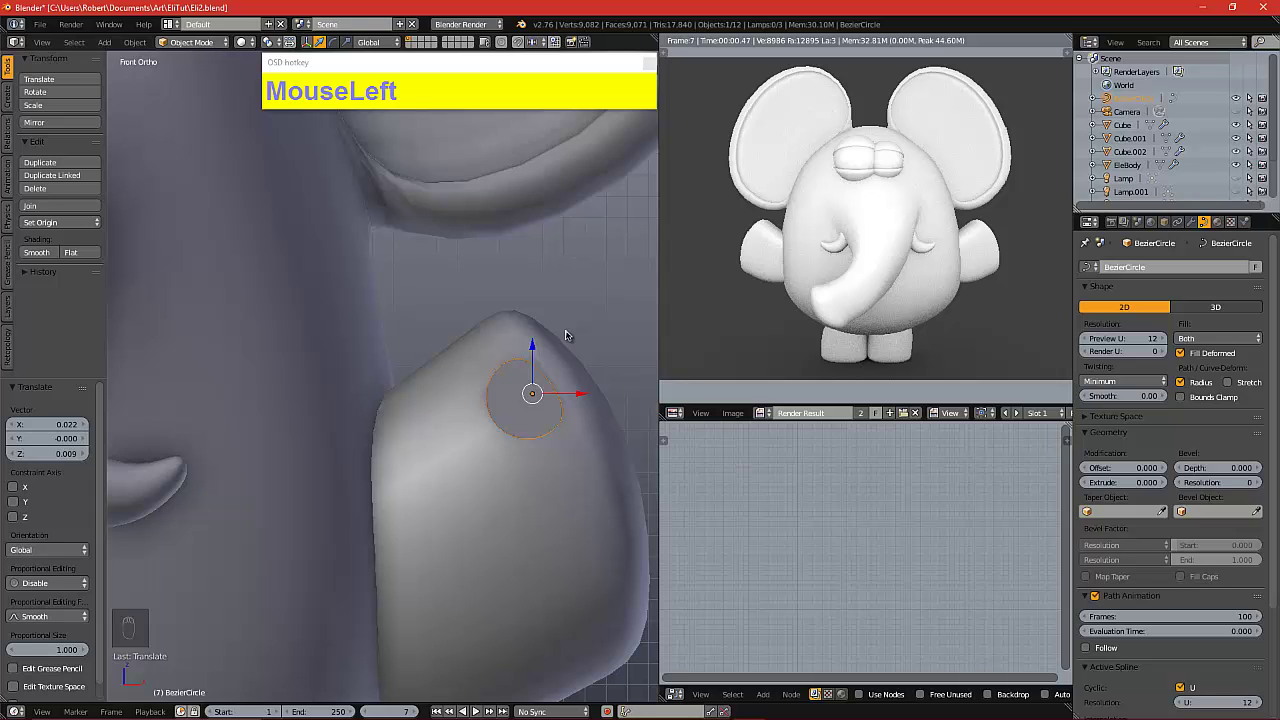
Examine the nail shape's placement against the arm's surface from the side and the front
{"action": "left_click_drag", "start_coordinate": [516, 360], "coordinate": [483, 287], "text": "alt+shift"}
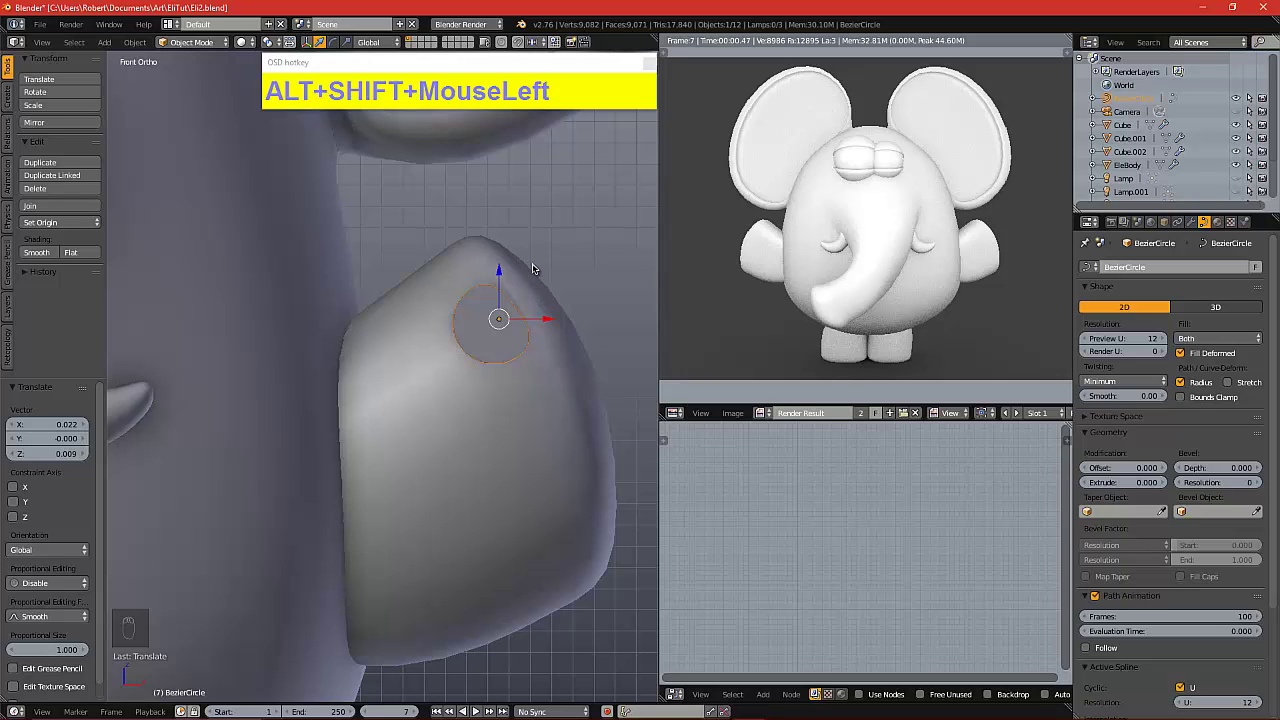
{"action": "scroll", "coordinate": [487, 293], "scroll_direction": "down", "scroll_amount": 5}
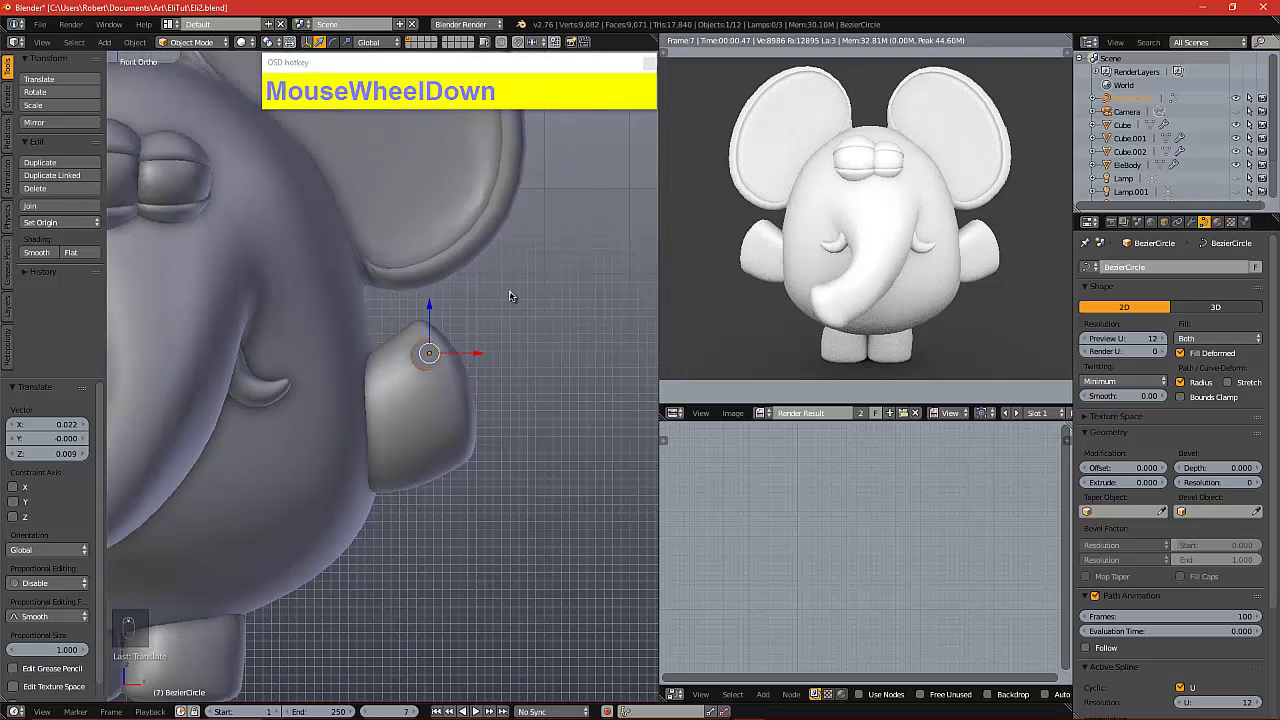
{"action": "left_click_drag", "start_coordinate": [509, 296], "coordinate": [380, 321], "text": "alt"}
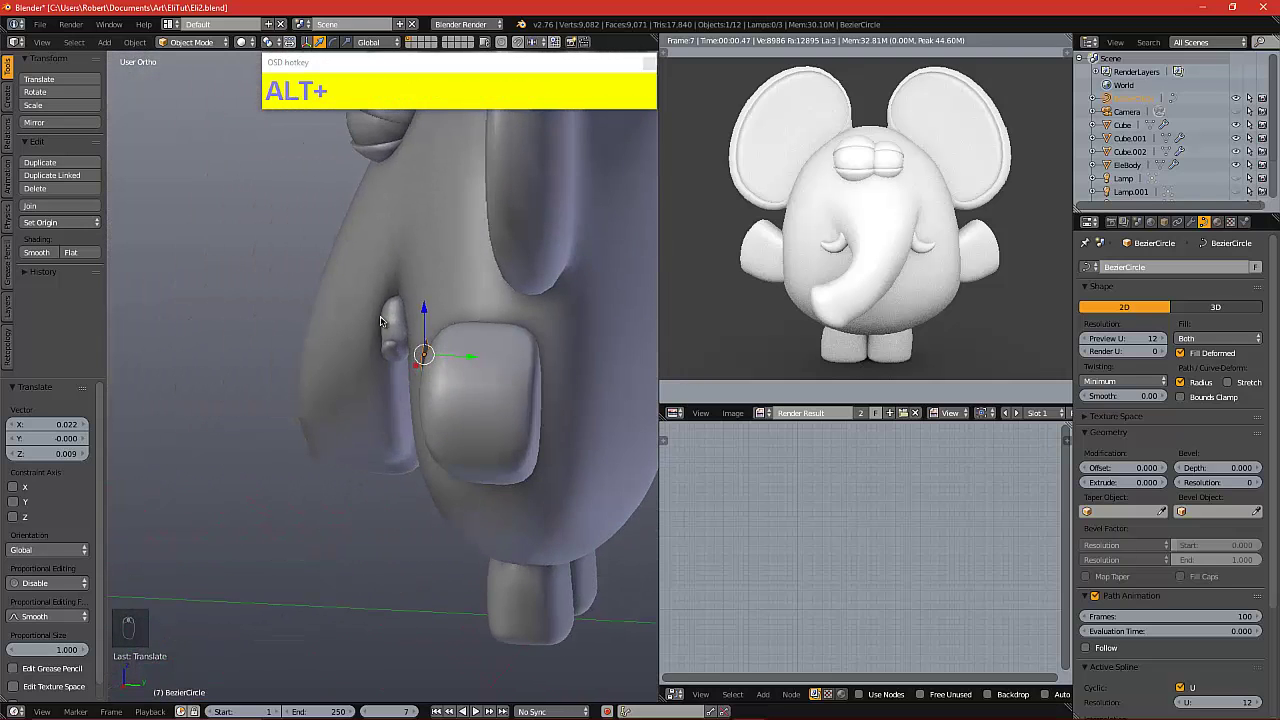
{"action": "scroll", "coordinate": [380, 321], "scroll_direction": "up", "scroll_amount": 4}
{"action": "left_click_drag", "start_coordinate": [462, 338], "coordinate": [517, 320], "text": "alt"}
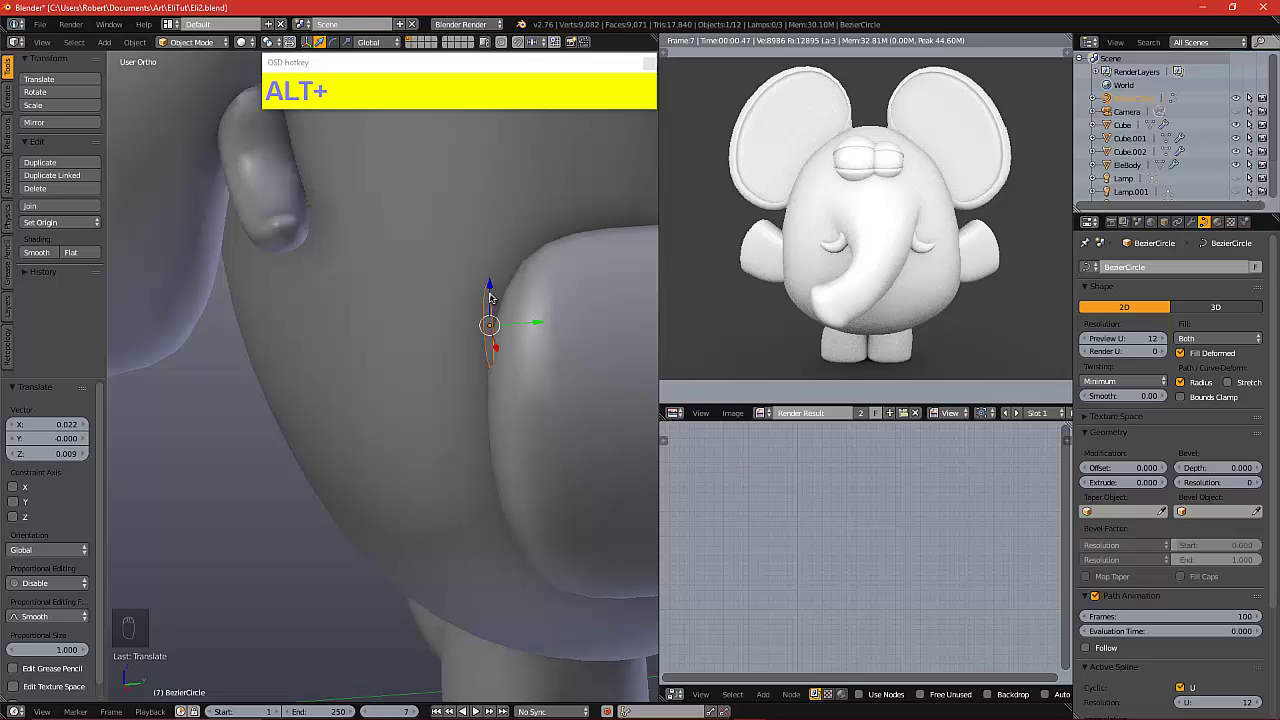
{"action": "left_click_drag", "start_coordinate": [489, 296], "coordinate": [515, 315], "text": "alt"}
{"action": "key", "text": "KP_1"}
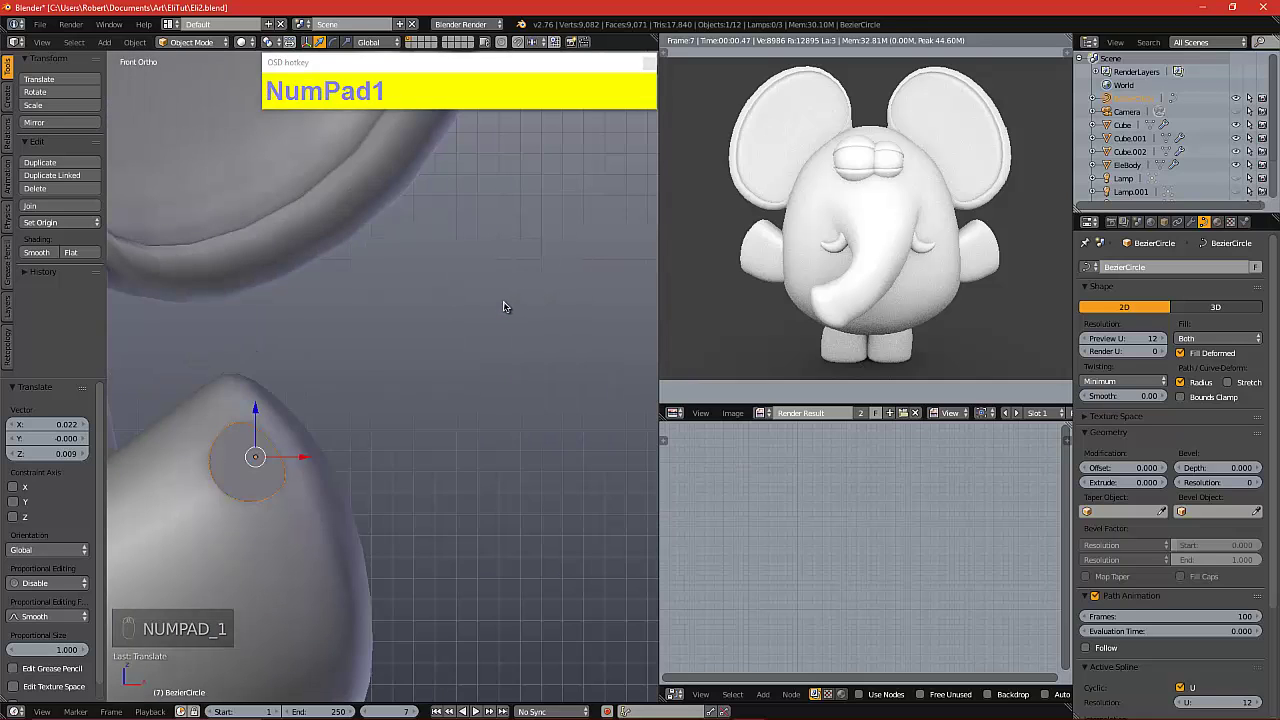
{"action": "scroll", "coordinate": [449, 346], "scroll_direction": "down", "scroll_amount": 2}
{"action": "left_click_drag", "start_coordinate": [400, 374], "coordinate": [508, 286], "text": "alt+shift"}
{"action": "scroll", "coordinate": [518, 292], "scroll_direction": "down", "scroll_amount": 1}
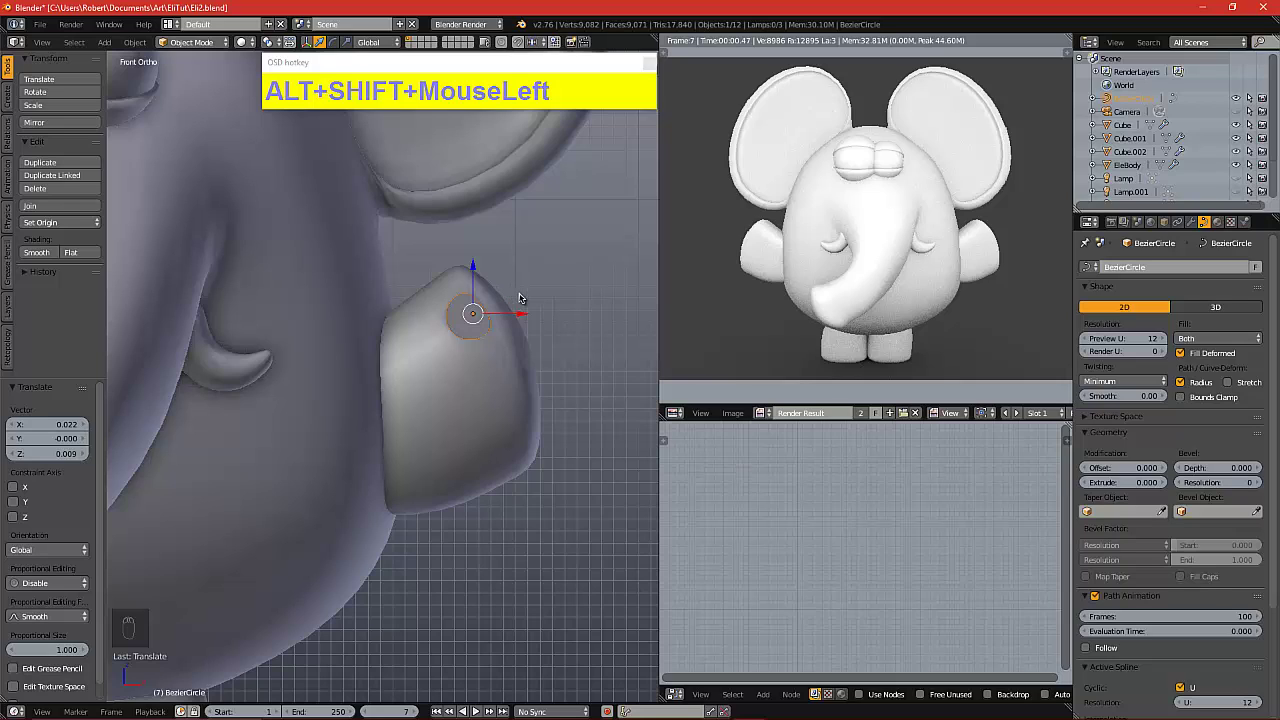
{"action": "scroll", "coordinate": [514, 295], "scroll_direction": "up", "scroll_amount": 2}
{"action": "left_click_drag", "start_coordinate": [531, 302], "coordinate": [491, 315], "text": "alt+shift"}
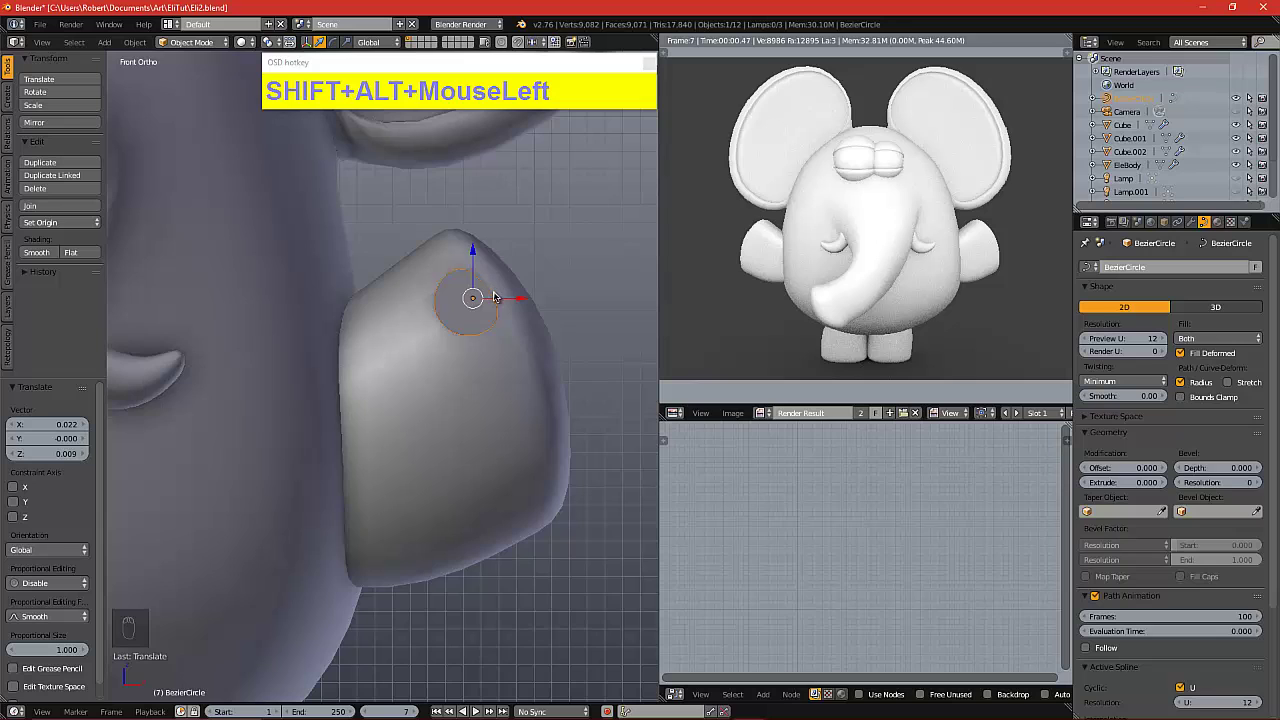
{"action": "left_click_drag", "start_coordinate": [494, 297], "coordinate": [474, 271], "text": "alt+shift"}
Try a duplicate of the nail shape offset 0.192 in X, -0.414 in Z and -0.030 in Y, and delete the copy
{"action": "key", "text": "shift+d"}
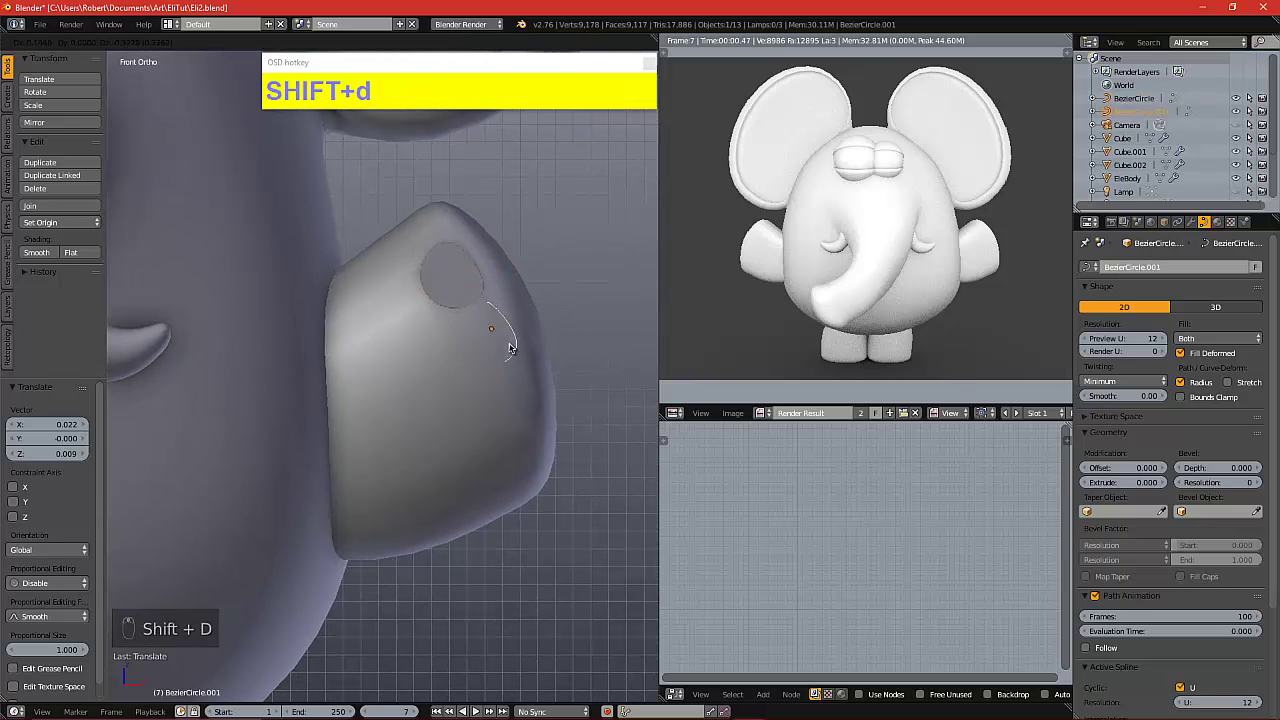
{"action": "left_click", "coordinate": [507, 343]}
{"action": "key", "text": "KP_3"}
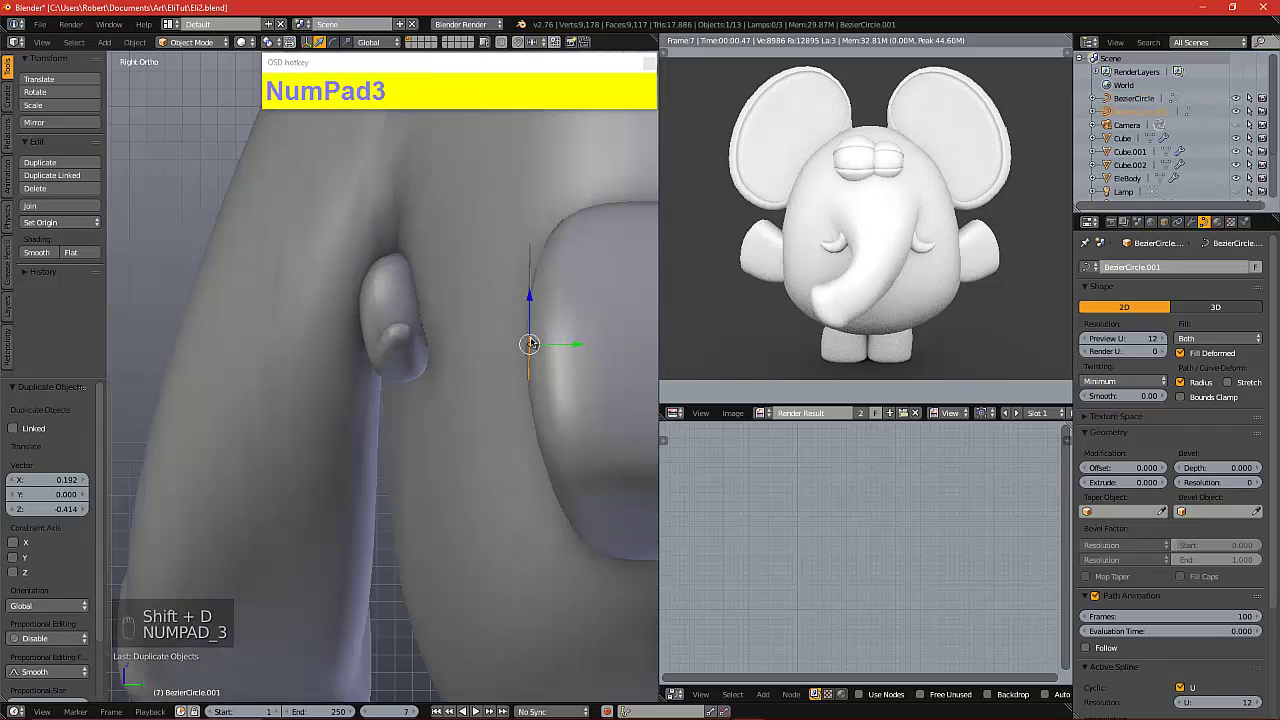
{"action": "left_click_drag", "start_coordinate": [565, 347], "coordinate": [560, 351]}
{"action": "key", "text": "KP_1"}
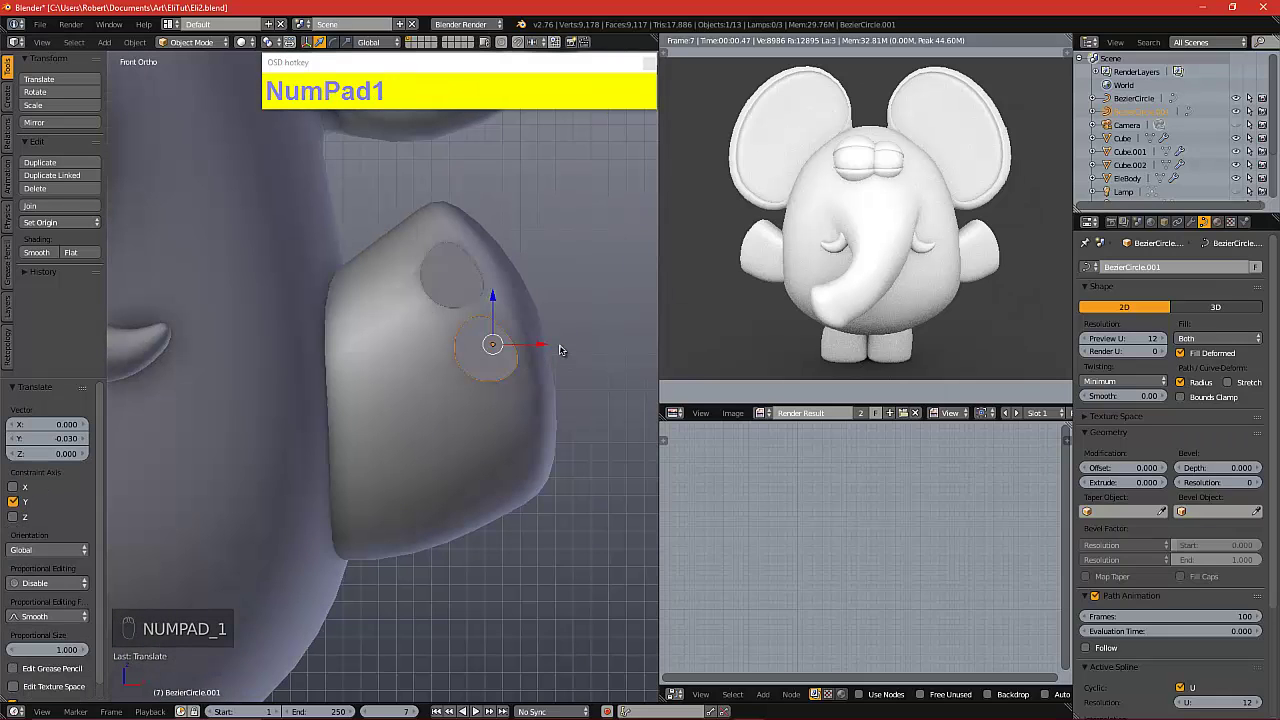
{"action": "key", "text": "Delete"}
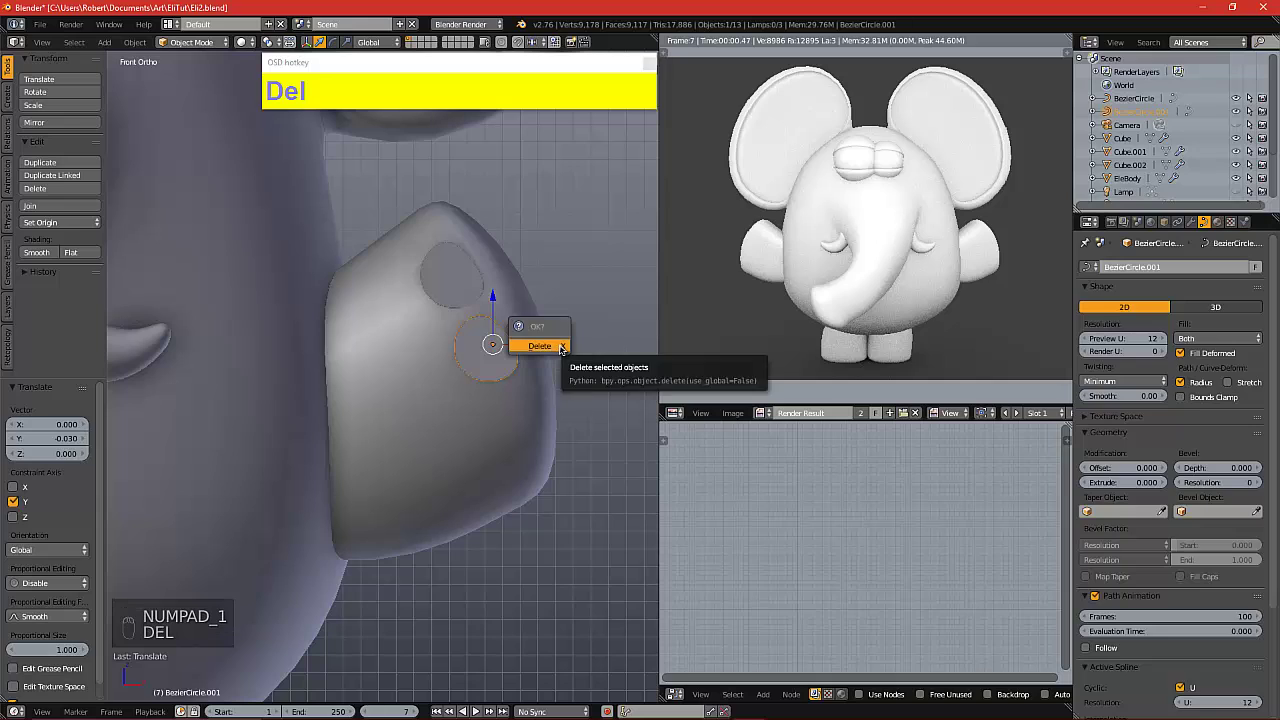
{"action": "left_click", "coordinate": [558, 349]}
Convert the remaining nail curve on the arm to a mesh
{"action": "right_click", "coordinate": [478, 283]}
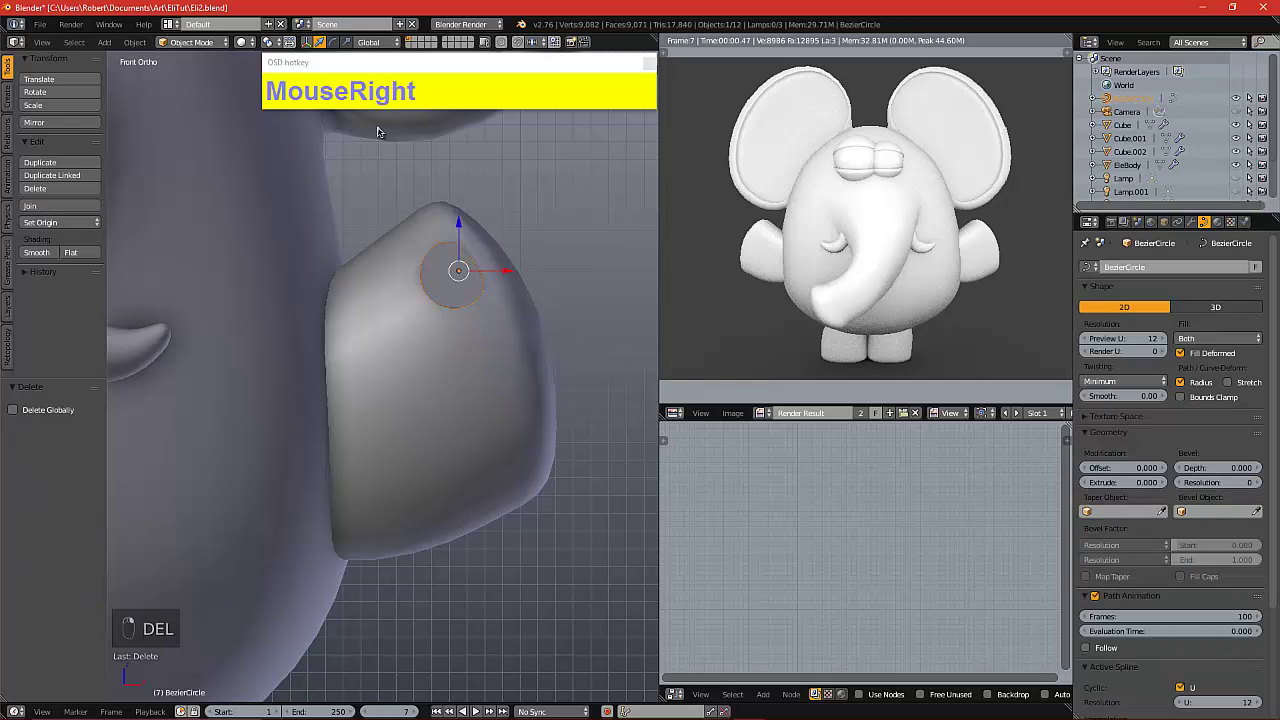
{"action": "left_click", "coordinate": [135, 42]}
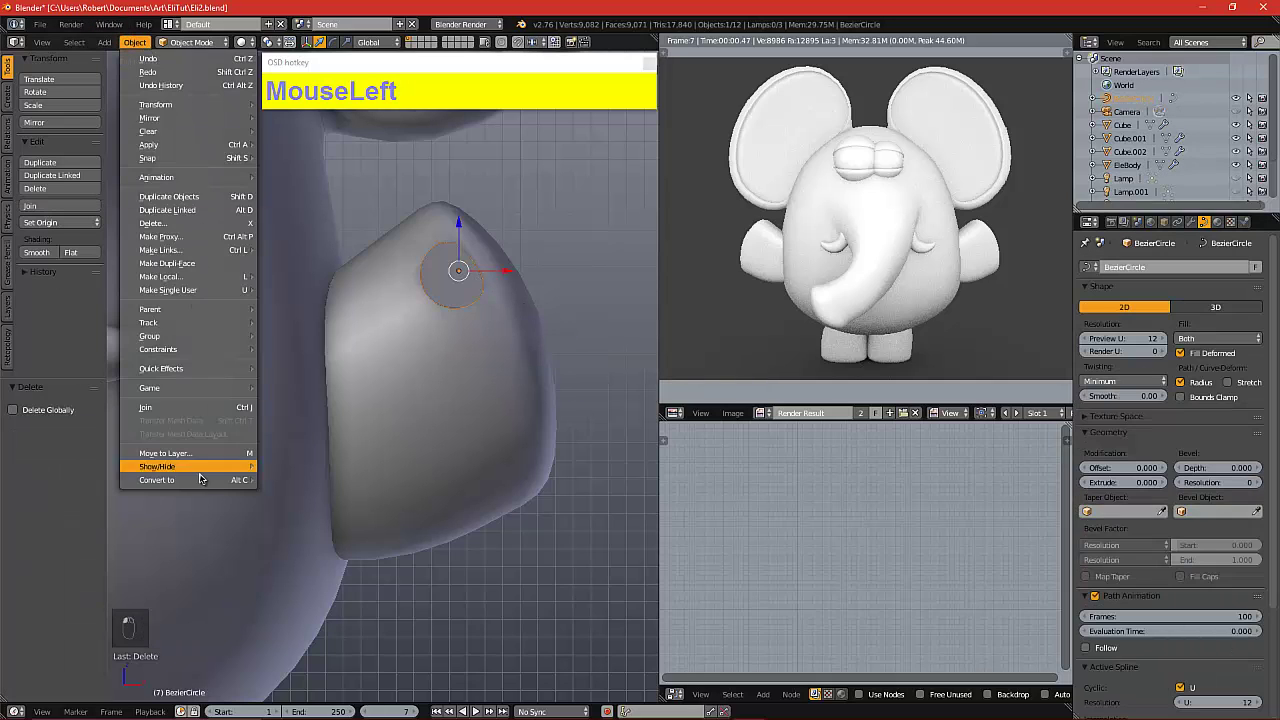
{"action": "mouse_move", "coordinate": [210, 484]}
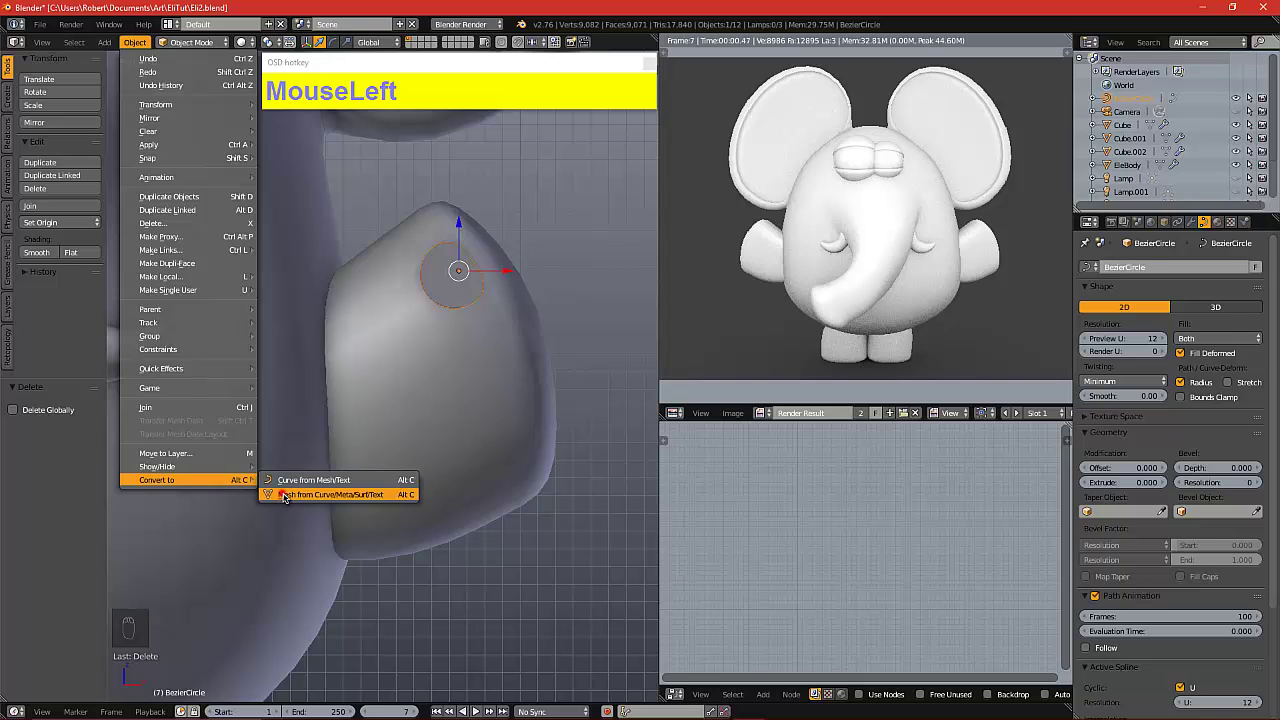
{"action": "left_click", "coordinate": [284, 494]}
Extrude all the nail mesh's geometry and shift the extrusion along positive Y into the arm to give the nail thickness
{"action": "key", "text": "Tab"}
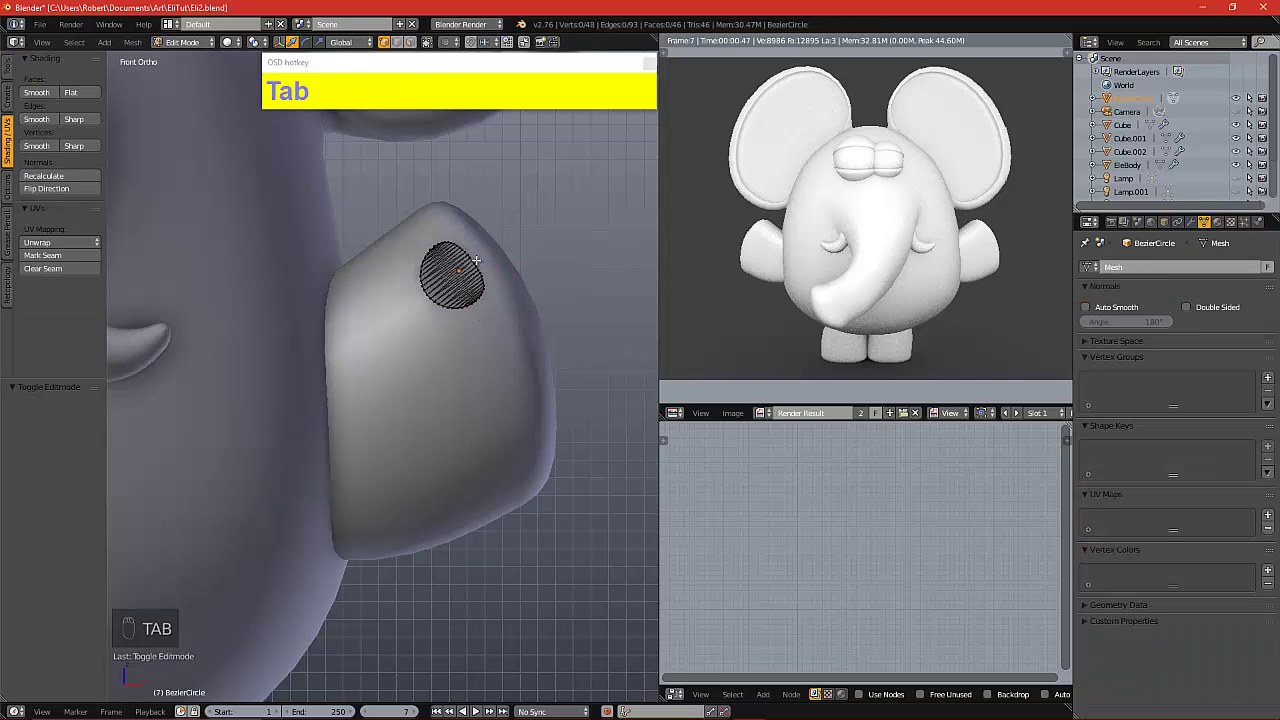
{"action": "key", "text": "a"}
{"action": "key", "text": "KP_3"}
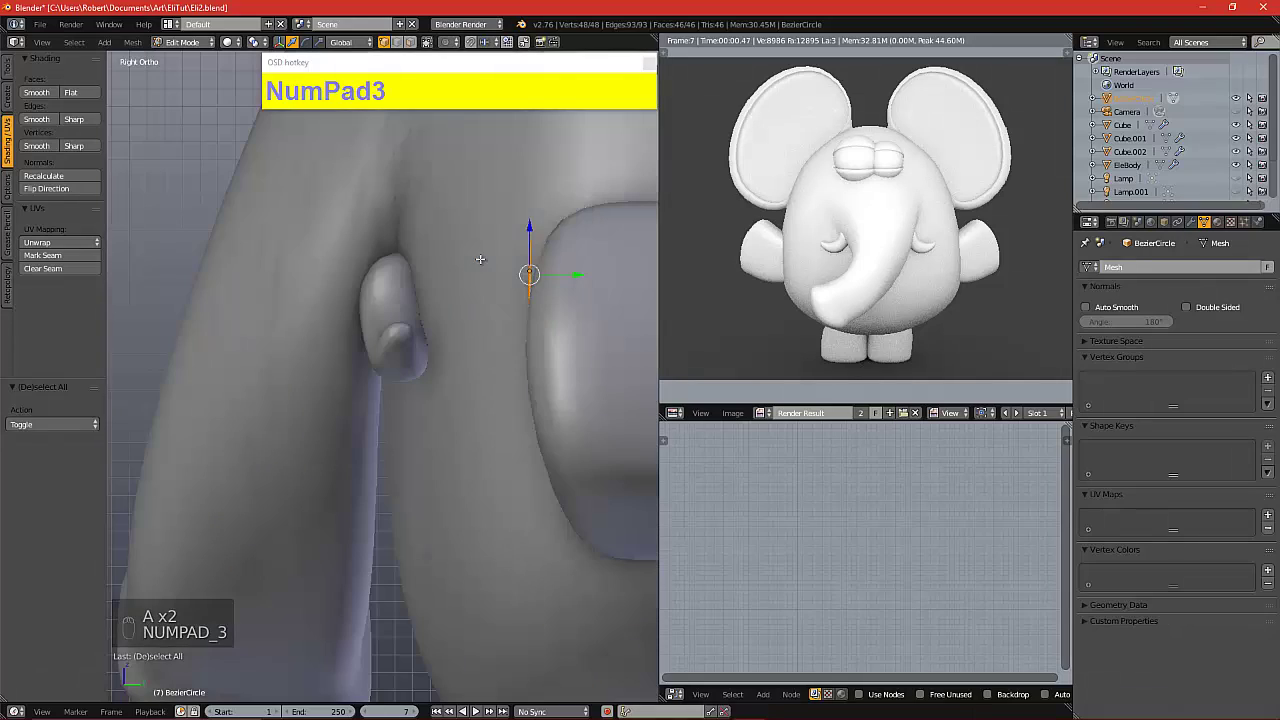
{"action": "key", "text": "e"}
{"action": "left_click", "coordinate": [500, 251]}
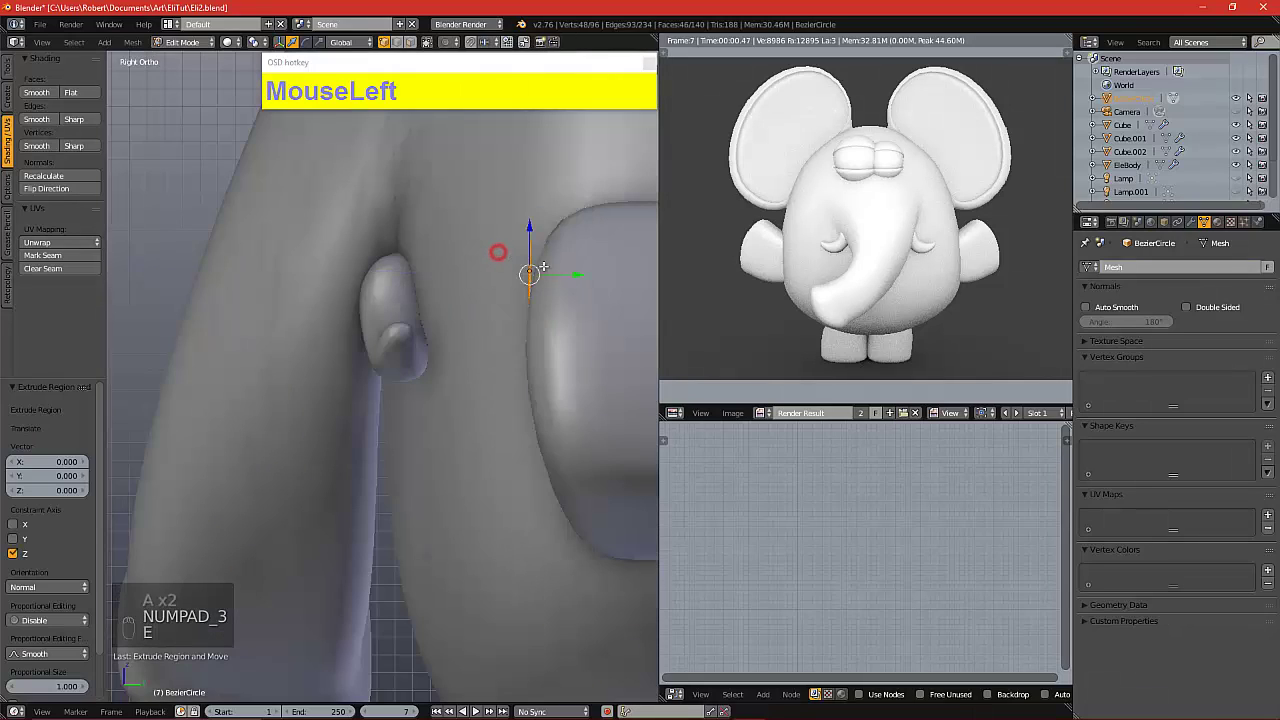
{"action": "left_click_drag", "start_coordinate": [577, 272], "coordinate": [590, 274]}
{"action": "key", "text": "a"}
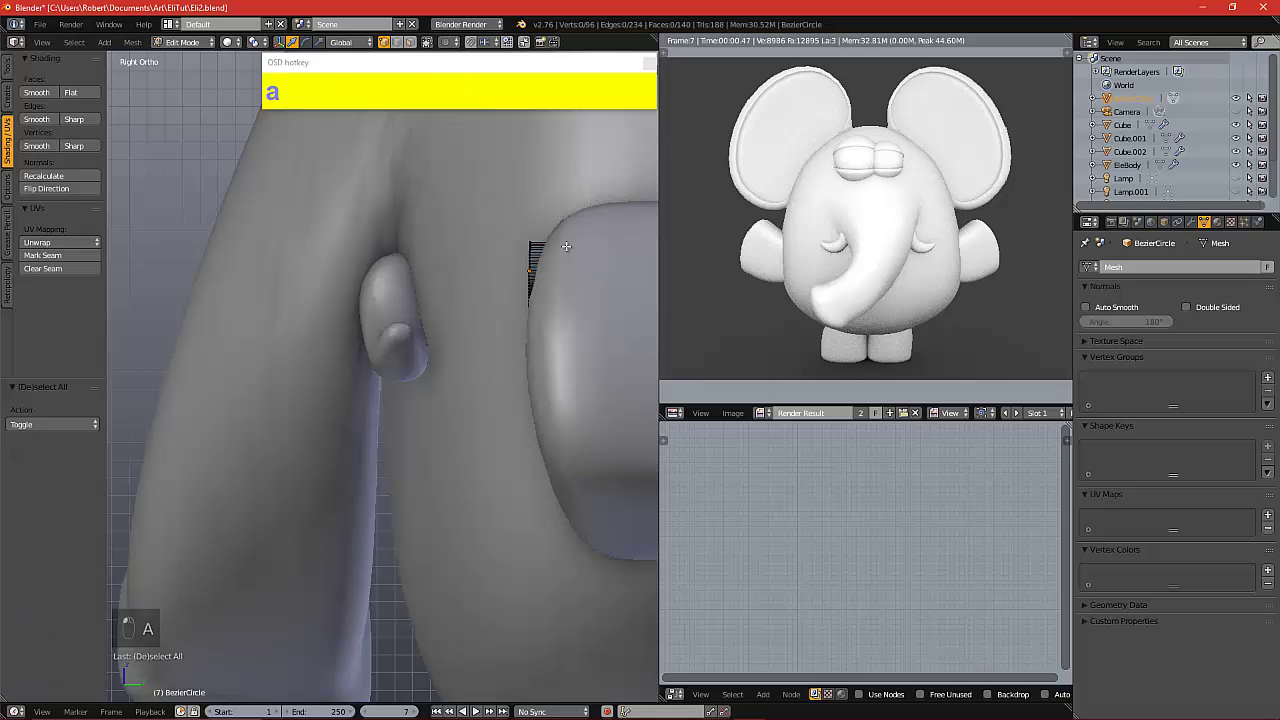
{"action": "key", "text": "KP_1"}
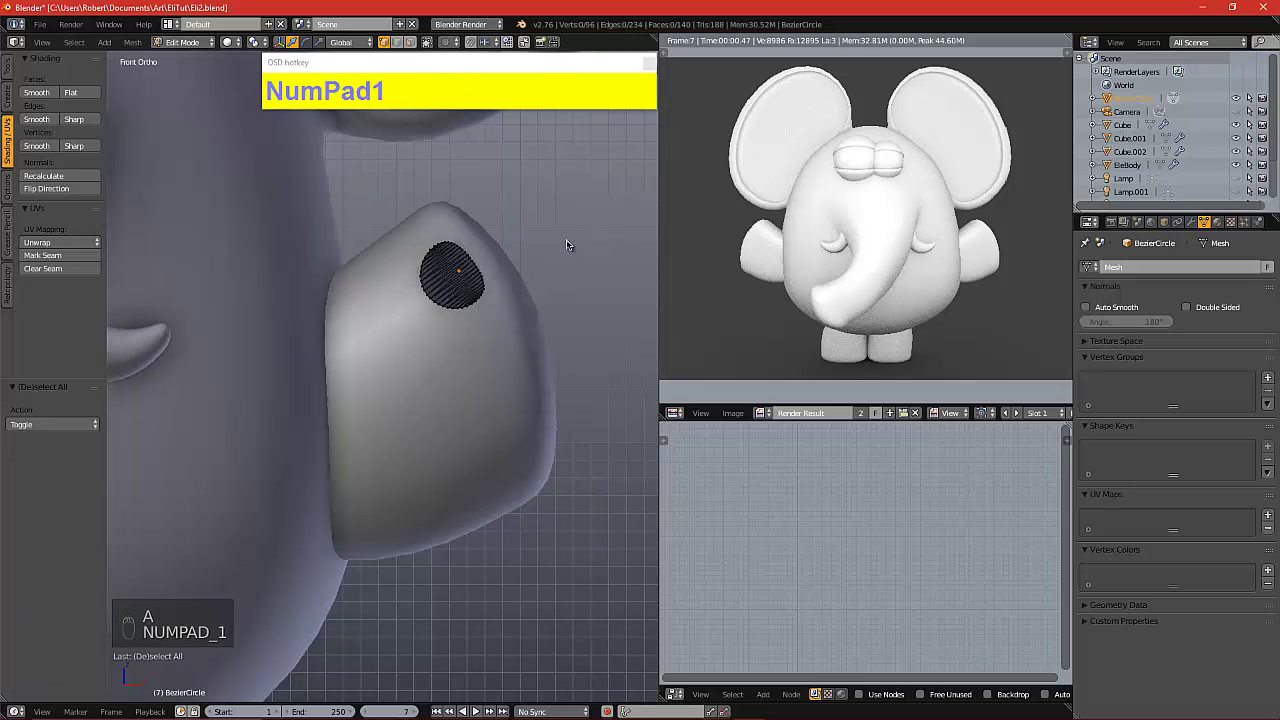
Duplicate the nail geometry within its mesh 0.207 in X and -0.407 in Z, shift the copy -0.034 in Y and rotate it about 16°
{"action": "key", "text": "Tab"}
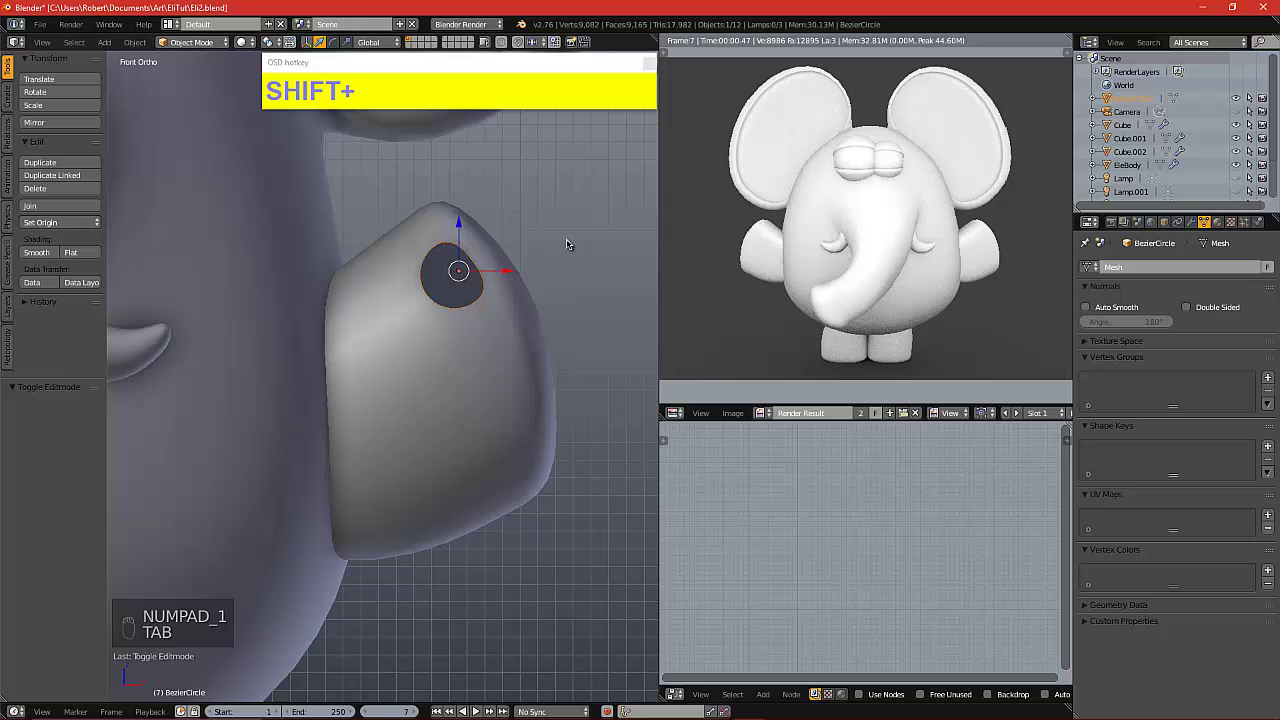
{"action": "key", "text": "Tab"}
{"action": "key", "text": "a"}
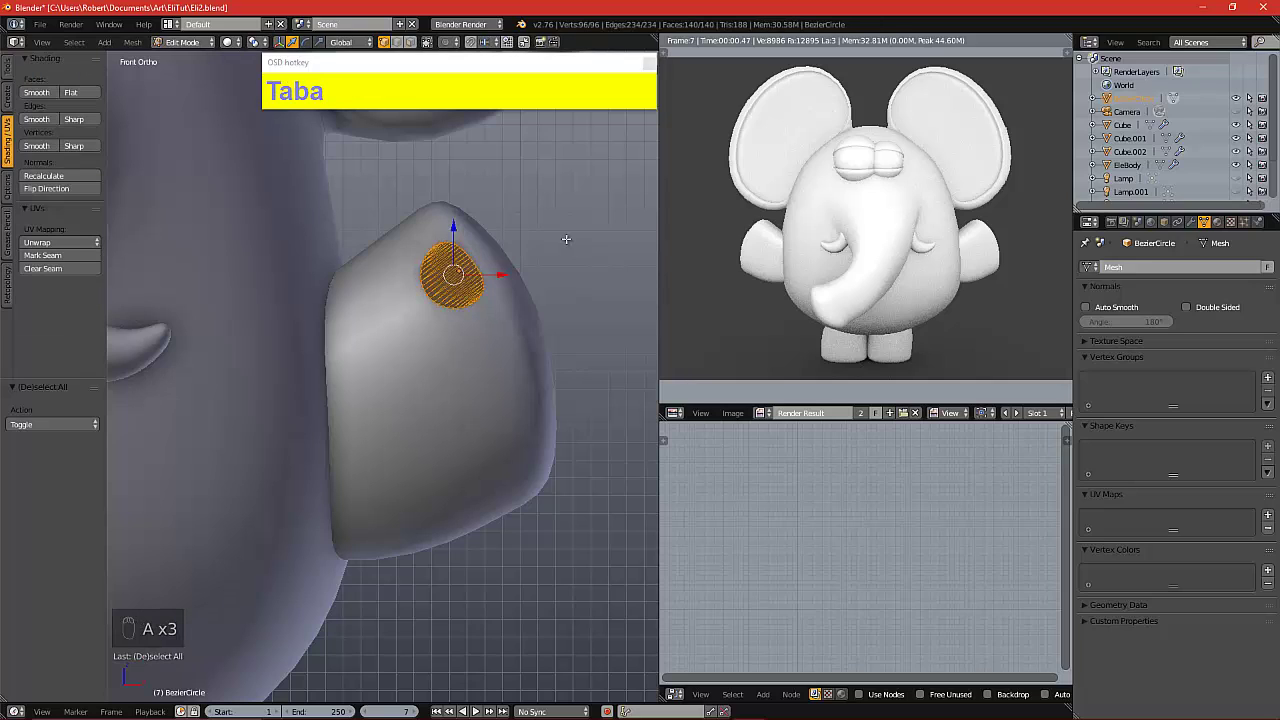
{"action": "key", "text": "shift+d"}
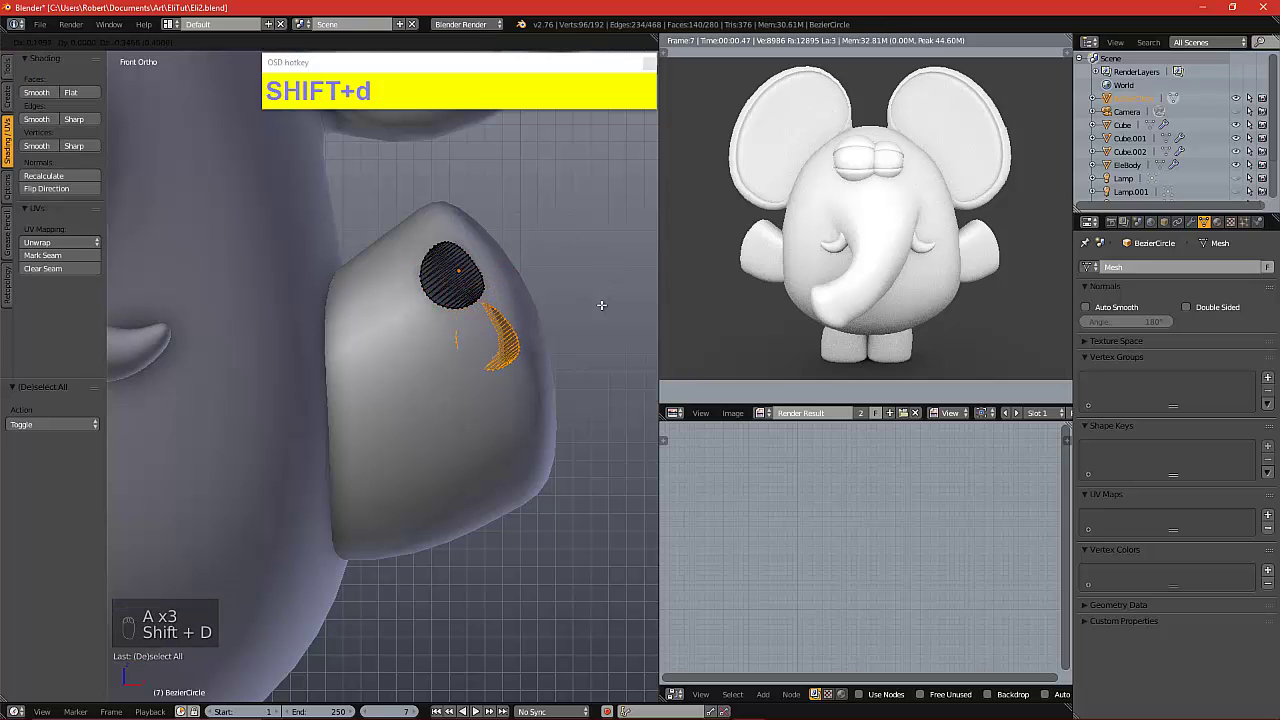
{"action": "left_click", "coordinate": [600, 297]}
{"action": "key", "text": "KP_3"}
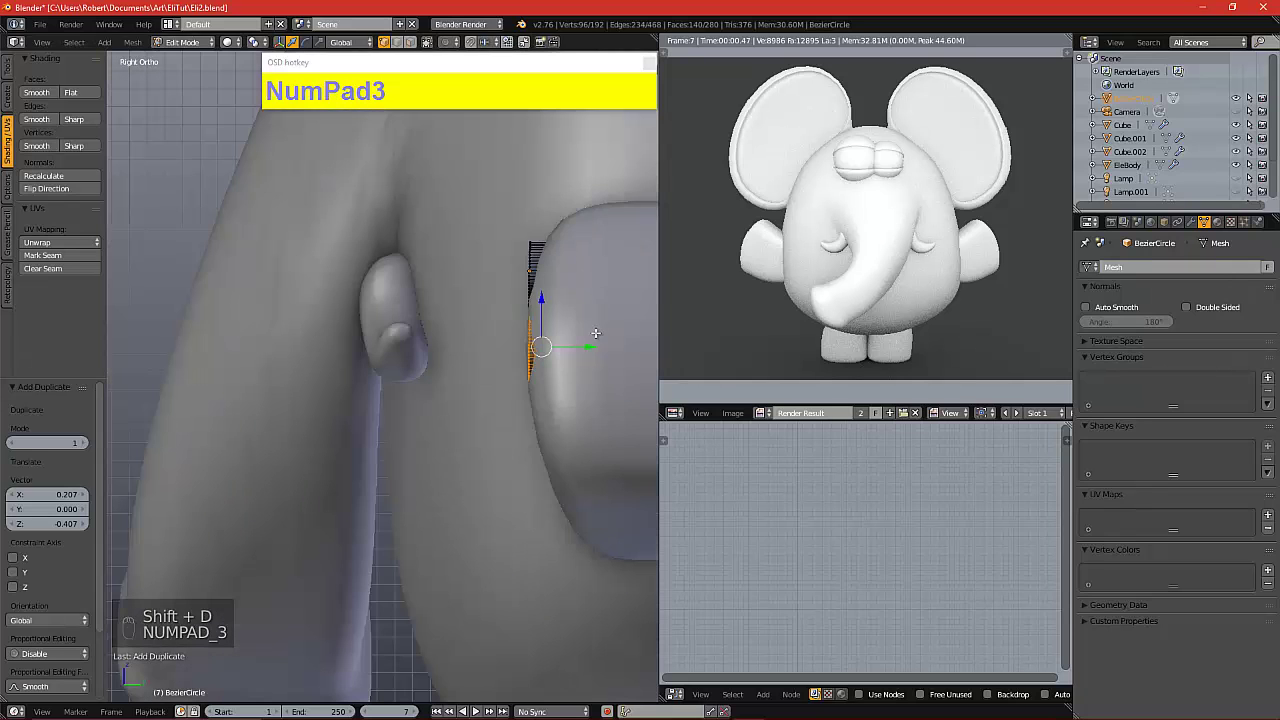
{"action": "left_click_drag", "start_coordinate": [580, 346], "coordinate": [575, 338]}
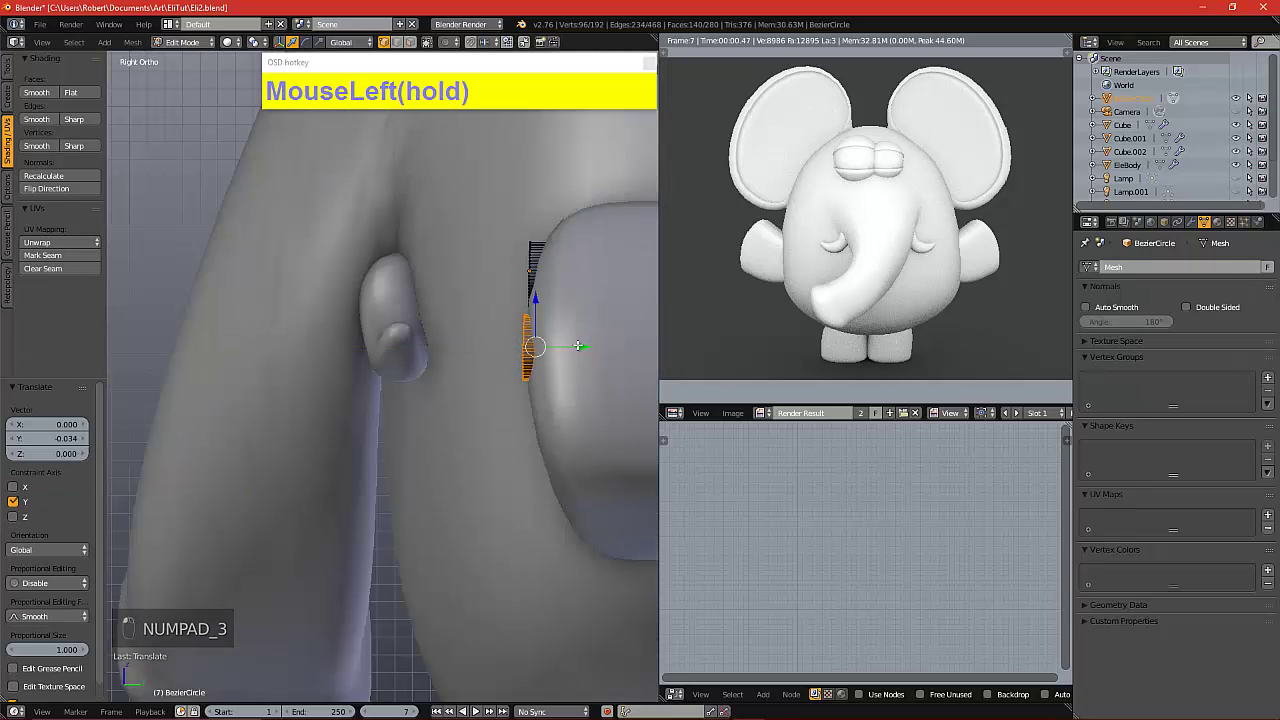
{"action": "key", "text": "KP_1"}
{"action": "key", "text": "r"}
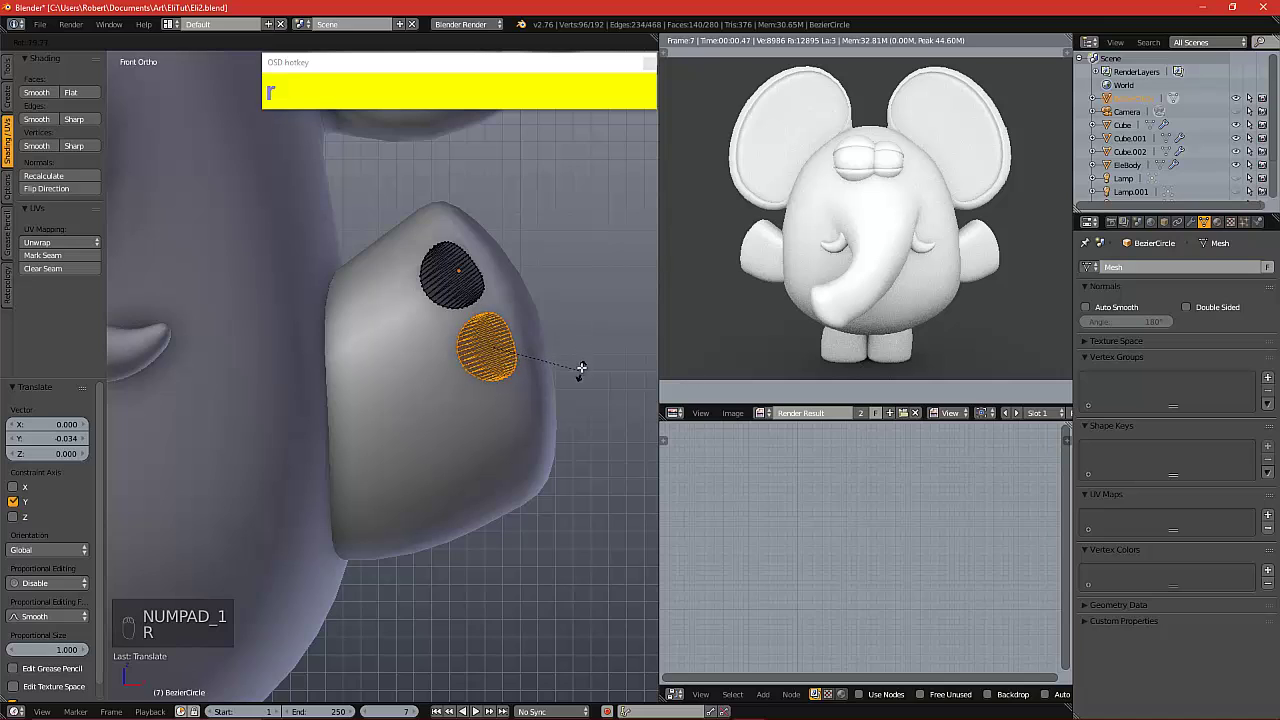
{"action": "left_click", "coordinate": [582, 363]}
Duplicate the second nail 0.102 in X and -0.482 in Z, rotate the copy about 23°, and render the scene
{"action": "key", "text": "shift+d"}
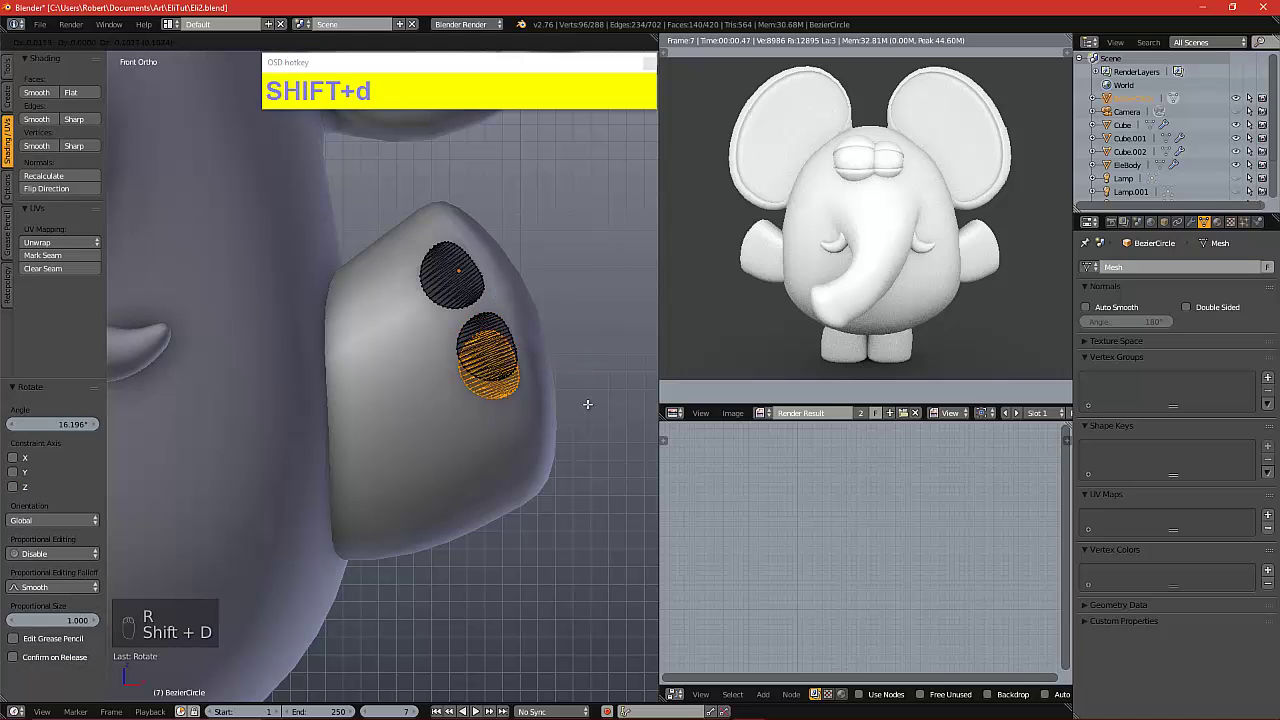
{"action": "left_click", "coordinate": [599, 451]}
{"action": "key", "text": "r"}
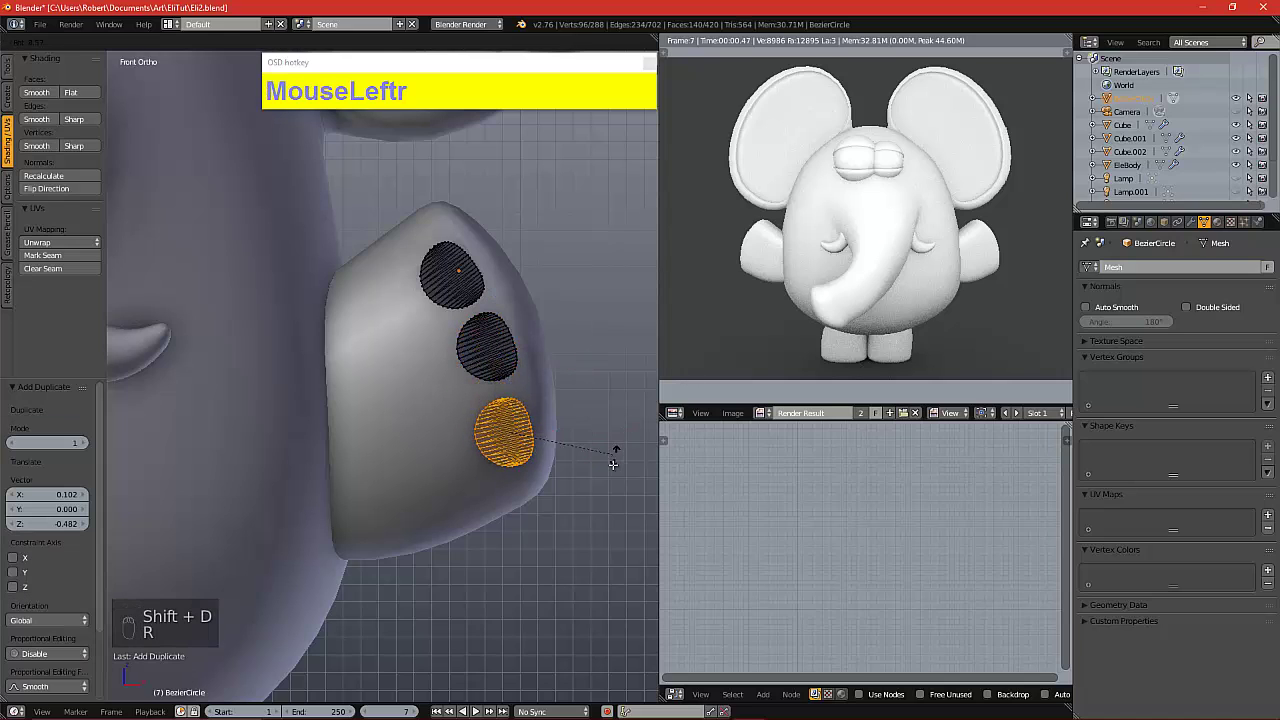
{"action": "left_click", "coordinate": [600, 477]}
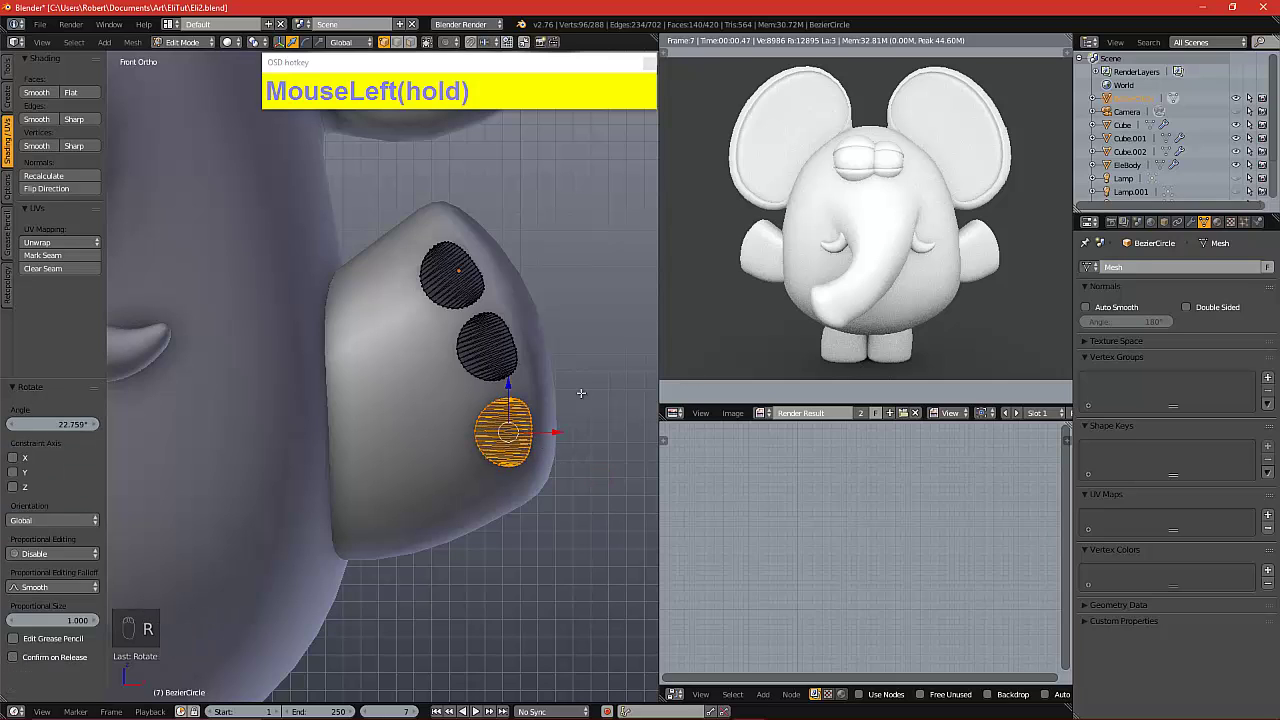
{"action": "key", "text": "F12"}
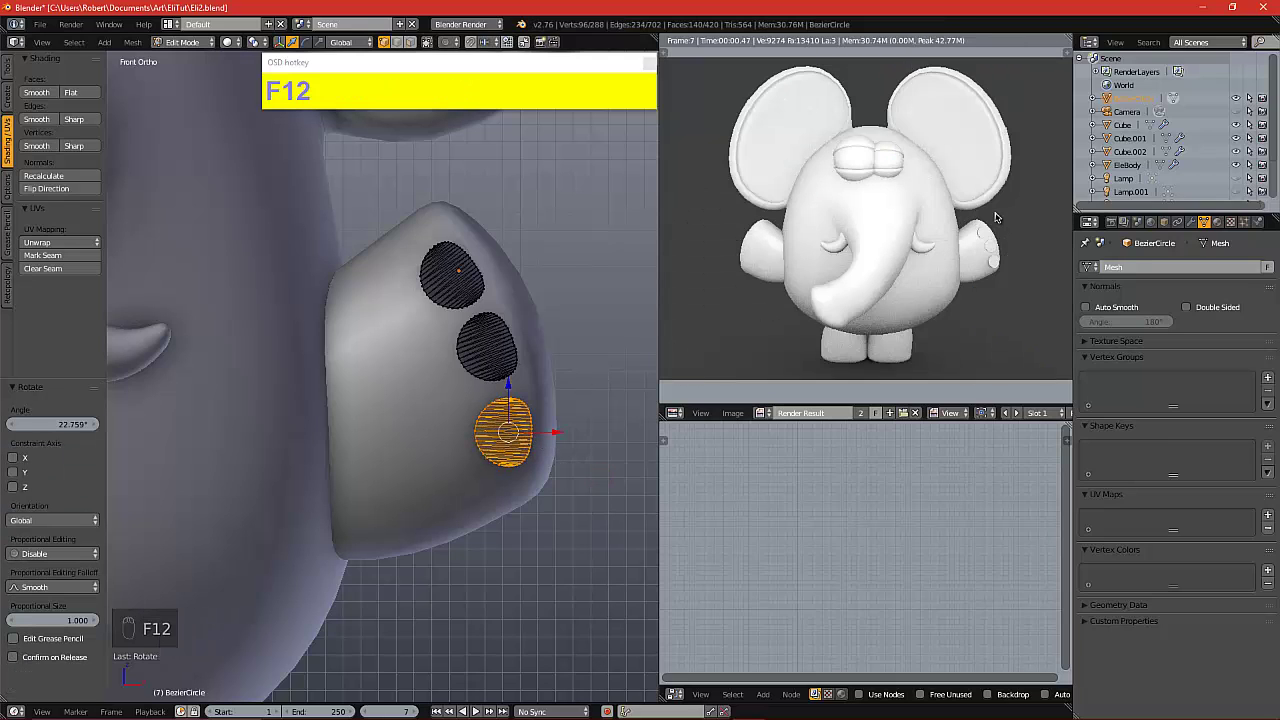
Select the whole middle nail and nudge it slightly downward to even out the spacing
{"action": "right_click", "coordinate": [508, 345]}
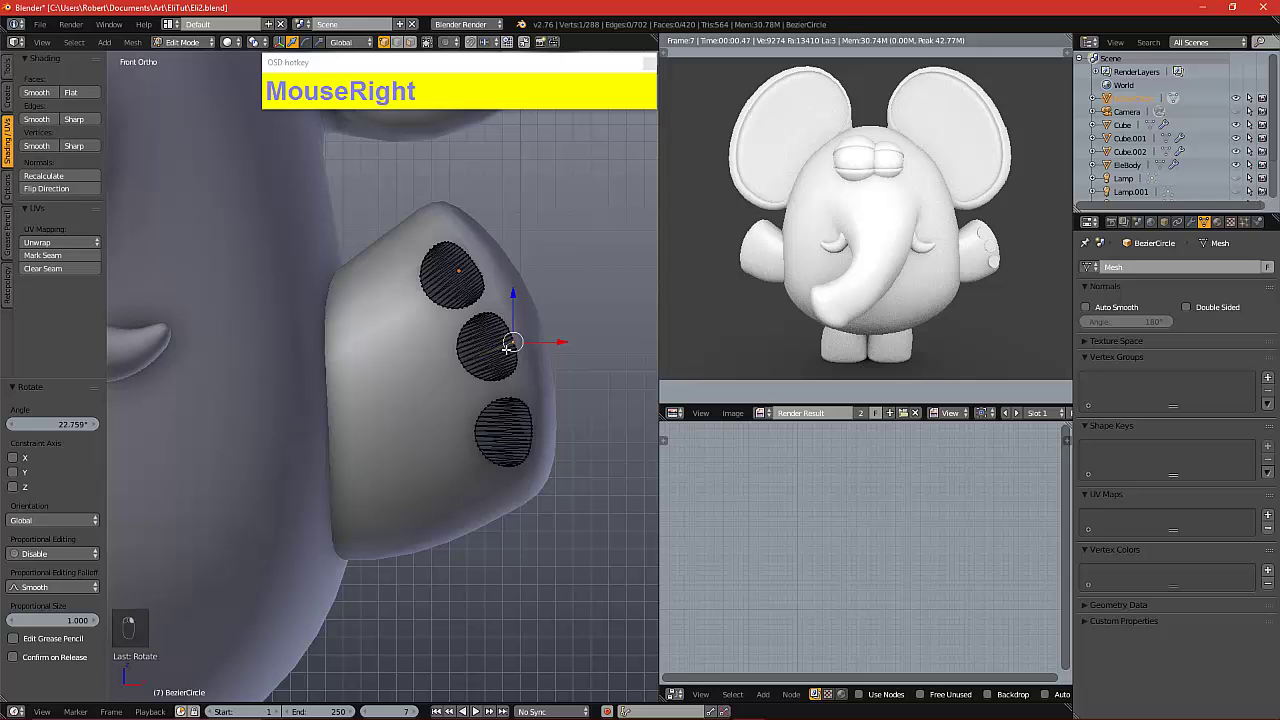
{"action": "key", "text": "l"}
{"action": "left_click_drag", "start_coordinate": [491, 297], "coordinate": [490, 292]}
Duplicate all three nails in place and mirror the copies along the global X axis
{"action": "key", "text": "a"}
{"action": "key", "text": "a"}
{"action": "key", "text": "a"}
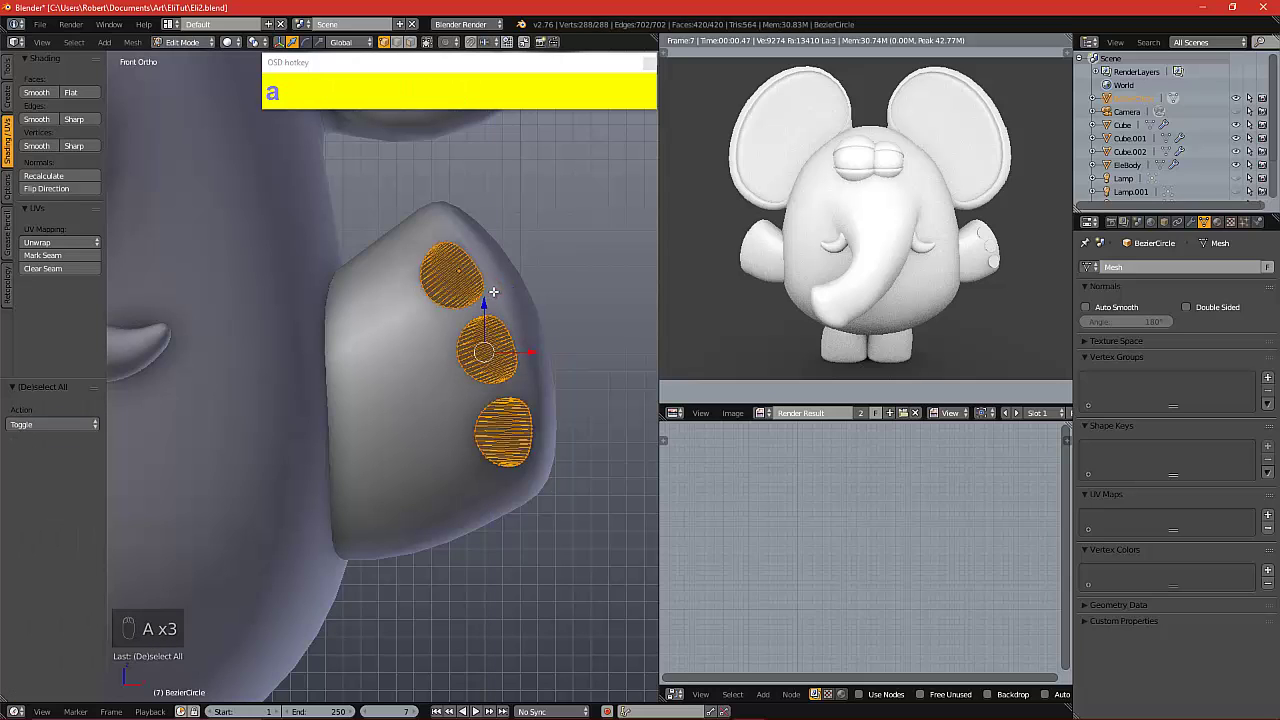
{"action": "scroll", "coordinate": [491, 288], "scroll_direction": "down", "scroll_amount": 4}
{"action": "scroll", "coordinate": [472, 308], "scroll_direction": "down", "scroll_amount": 2}
{"action": "left_click_drag", "start_coordinate": [330, 329], "coordinate": [505, 333], "text": "alt+shift"}
{"action": "key", "text": "shift+d"}
{"action": "left_click", "coordinate": [505, 333]}
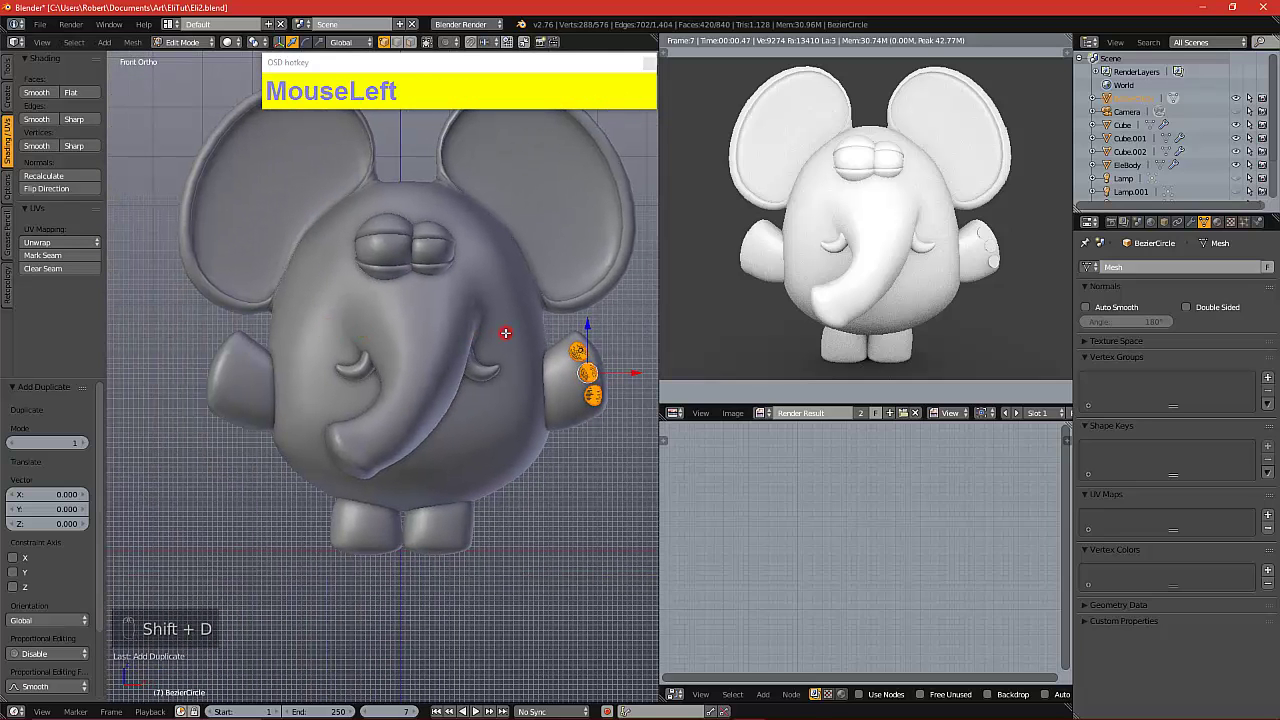
{"action": "left_click", "coordinate": [126, 44]}
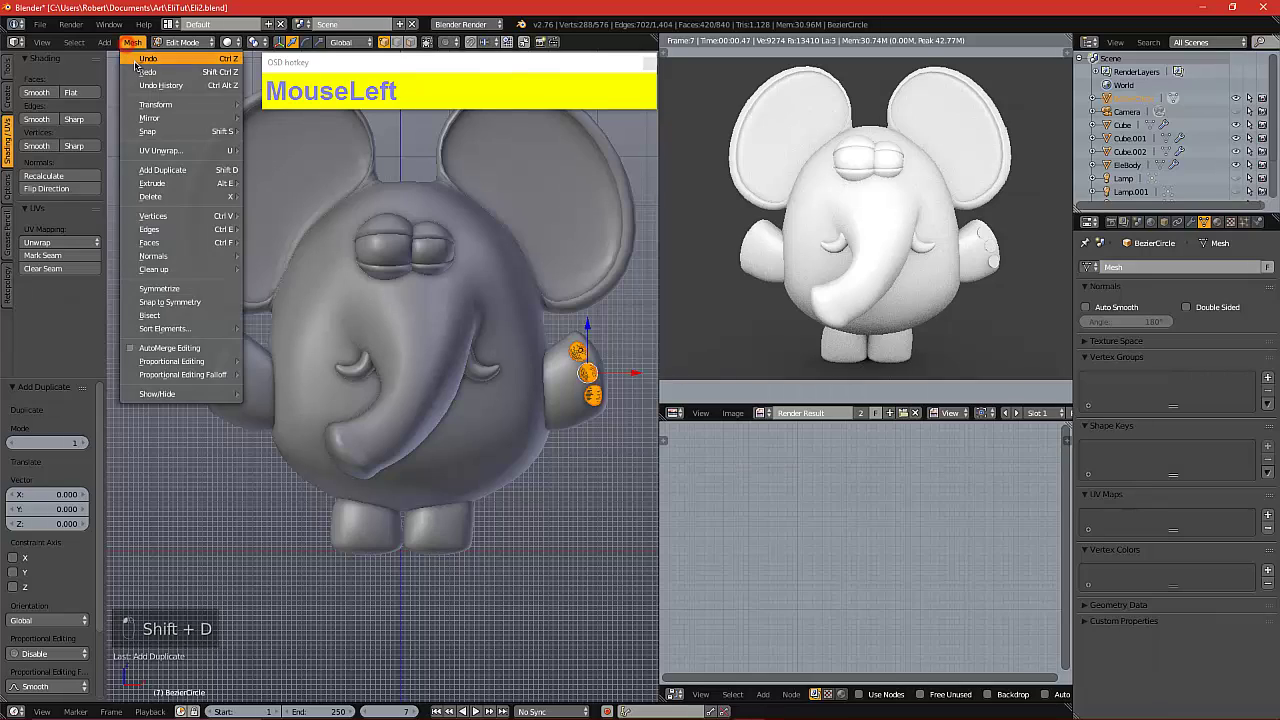
{"action": "mouse_move", "coordinate": [162, 120]}
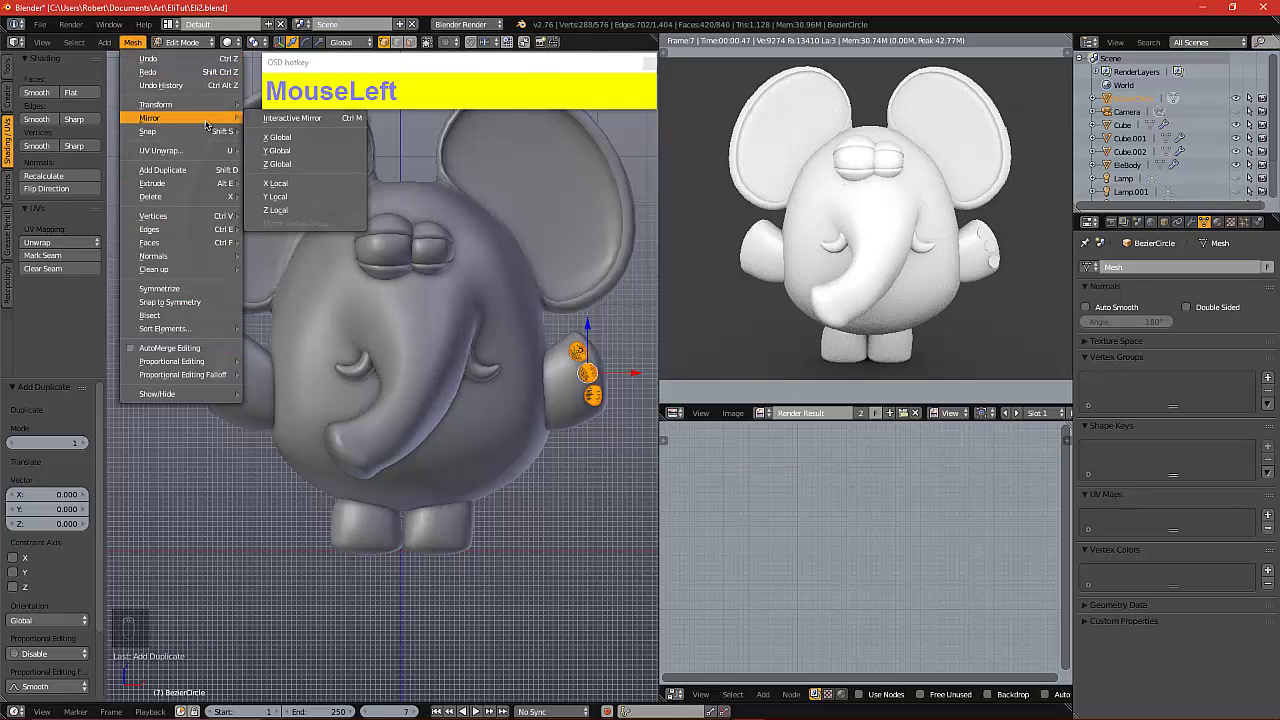
{"action": "left_click", "coordinate": [275, 133]}
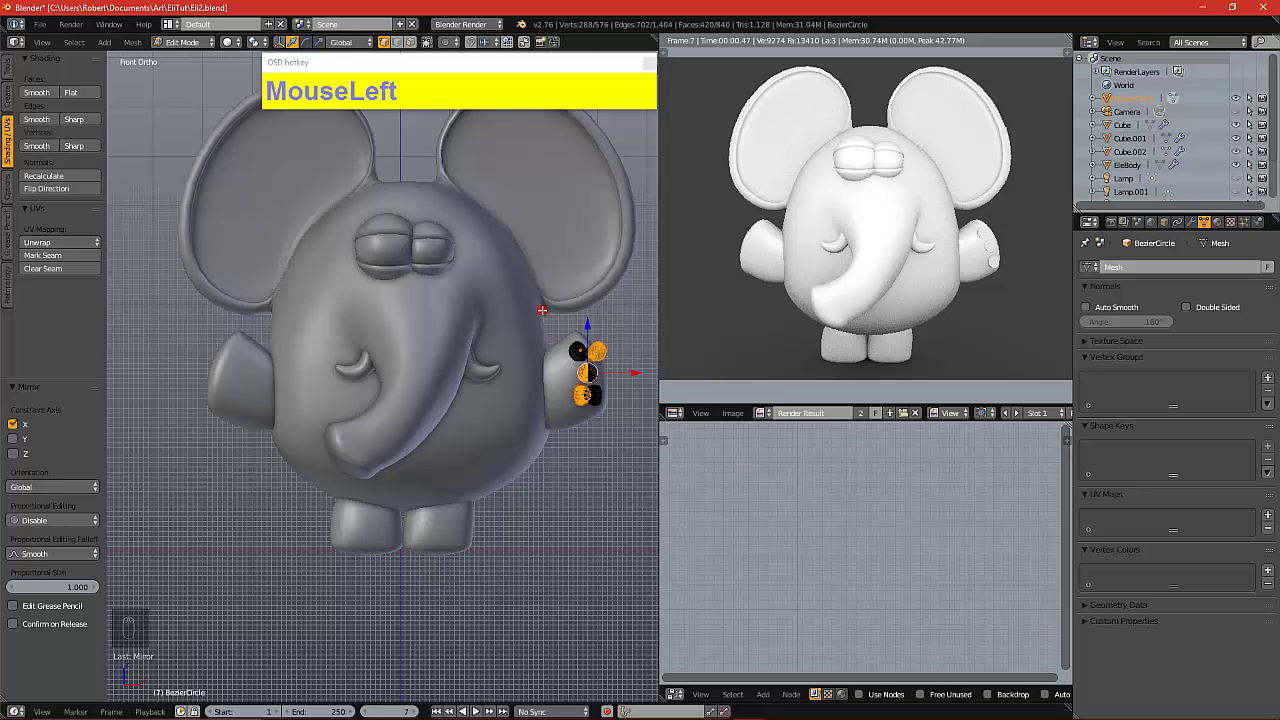
Move the mirrored nails -7.263 along X onto the opposite arm and recalculate their normals
{"action": "key", "text": "g"}
{"action": "key", "text": "x"}
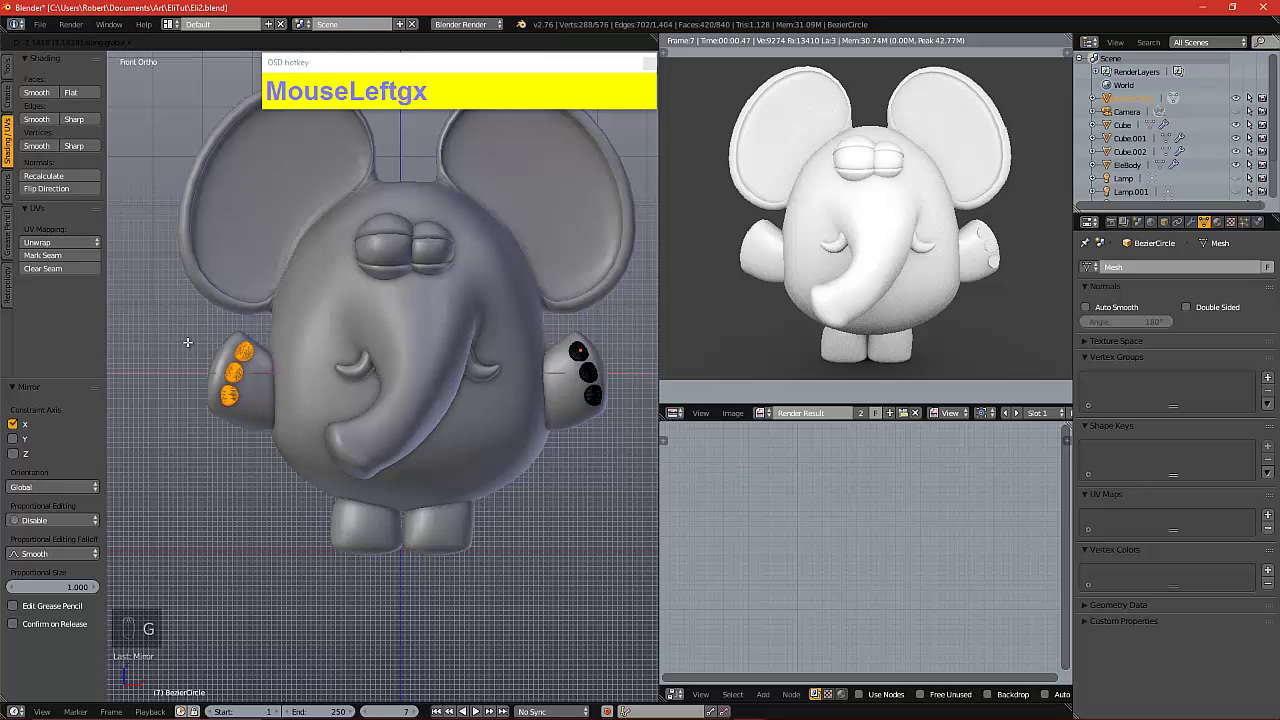
{"action": "left_click", "coordinate": [183, 342]}
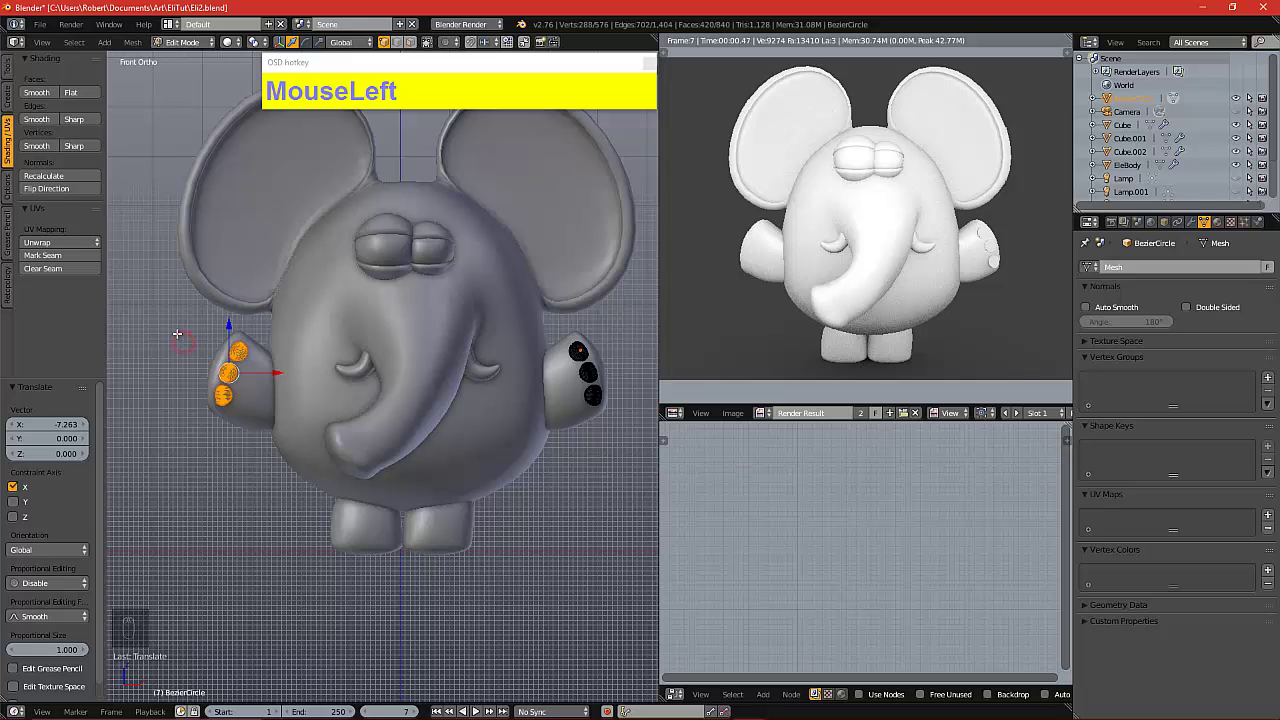
{"action": "left_click", "coordinate": [45, 176]}
{"action": "key", "text": "a"}
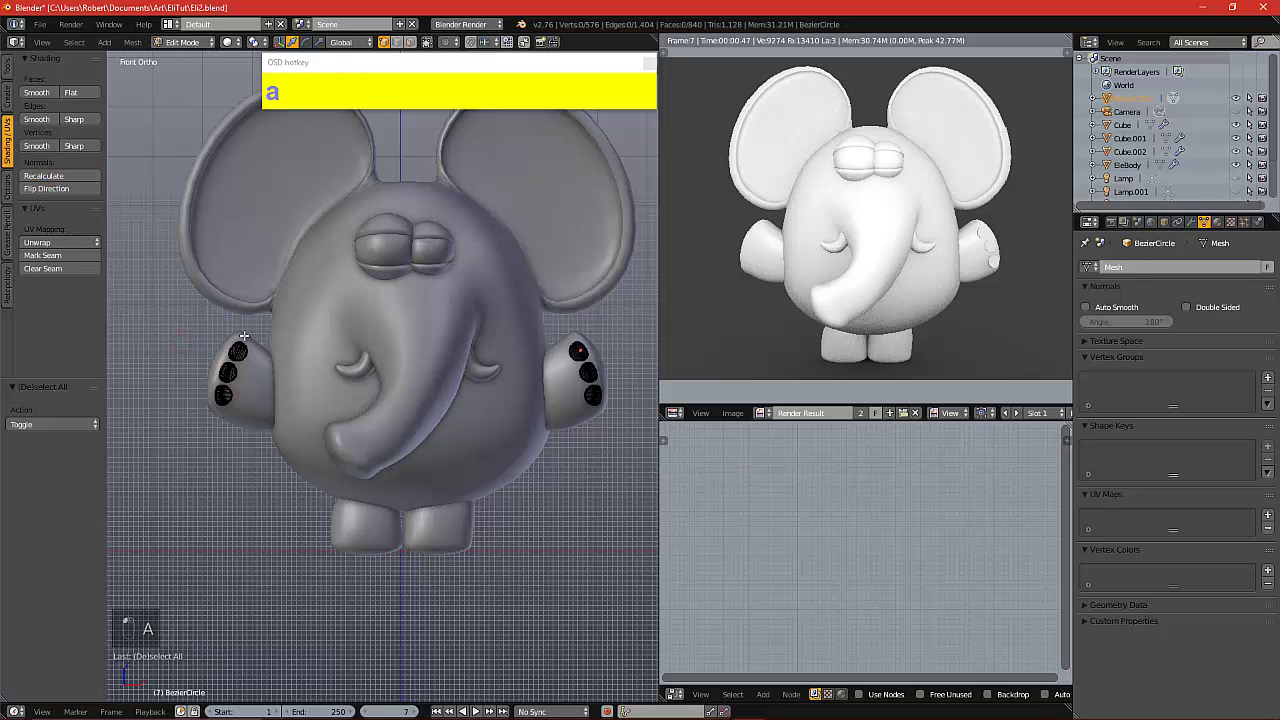
Examine the nails on both arms in wireframe and solid shading, and from an angled view
{"action": "scroll", "coordinate": [245, 332], "scroll_direction": "up", "scroll_amount": 1}
{"action": "scroll", "coordinate": [250, 335], "scroll_direction": "down", "scroll_amount": 1}
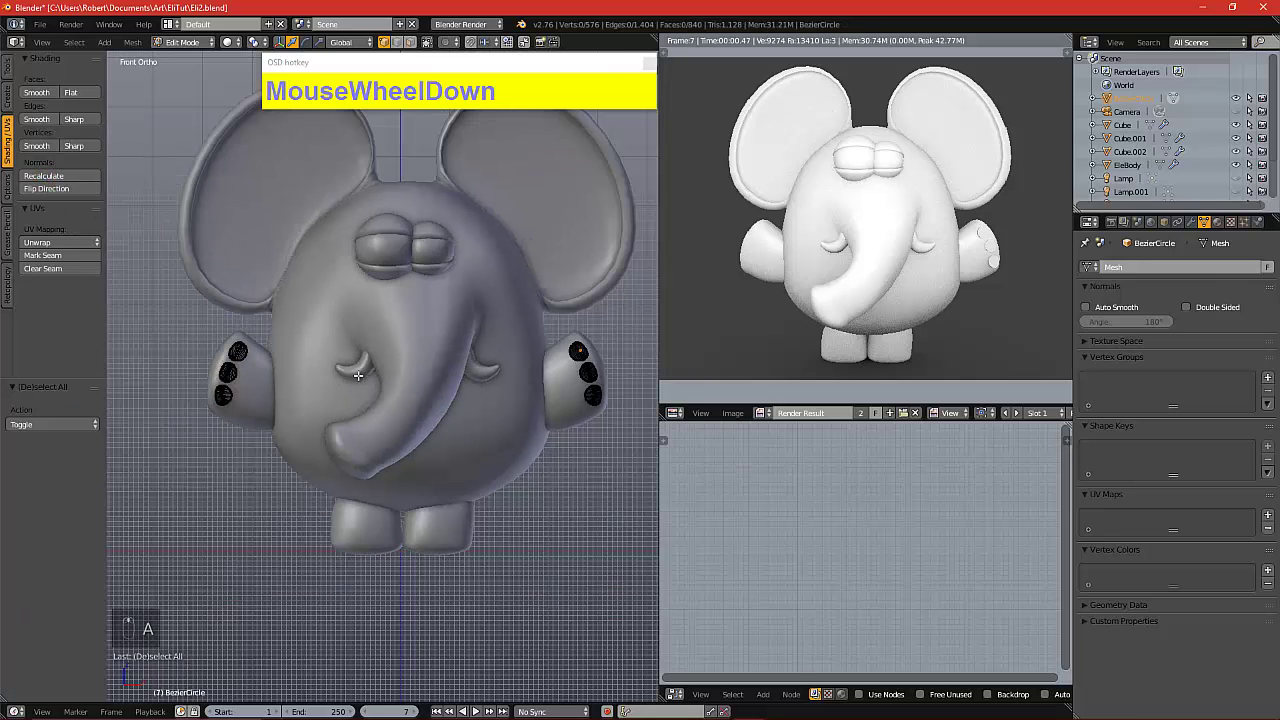
{"action": "left_click_drag", "start_coordinate": [445, 357], "coordinate": [398, 258], "text": "alt+shift"}
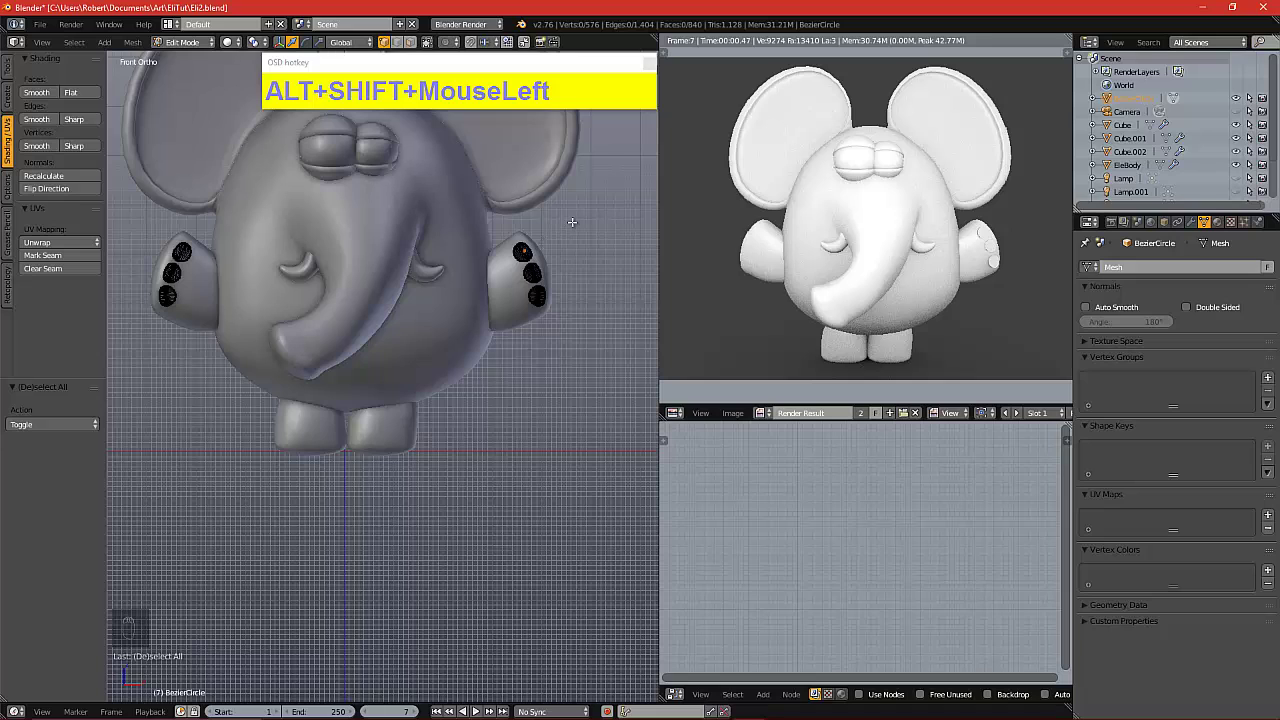
{"action": "key", "text": "z"}
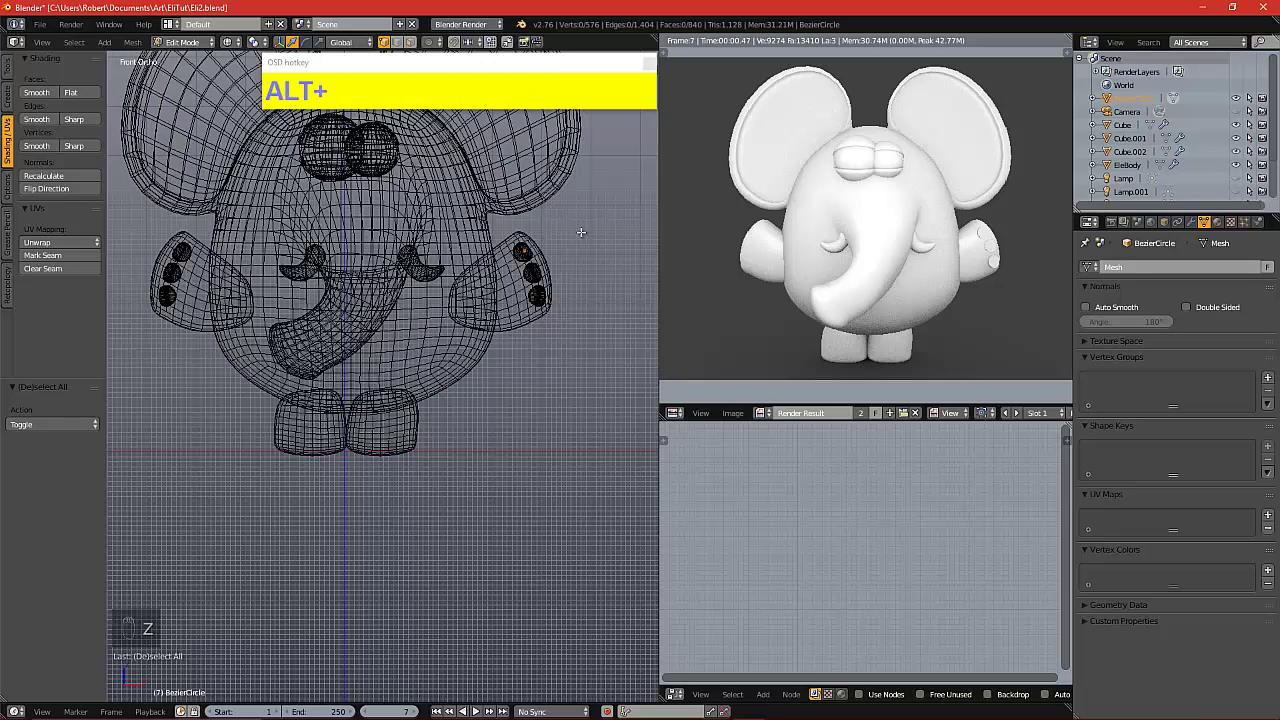
{"action": "key", "text": "alt+z"}
{"action": "mouse_move", "coordinate": [578, 238]}
{"action": "left_mouse_down", "text": "alt"}
{"action": "mouse_move", "coordinate": [532, 295]}
{"action": "mouse_move", "coordinate": [503, 301]}
{"action": "left_mouse_up", "text": "alt"}
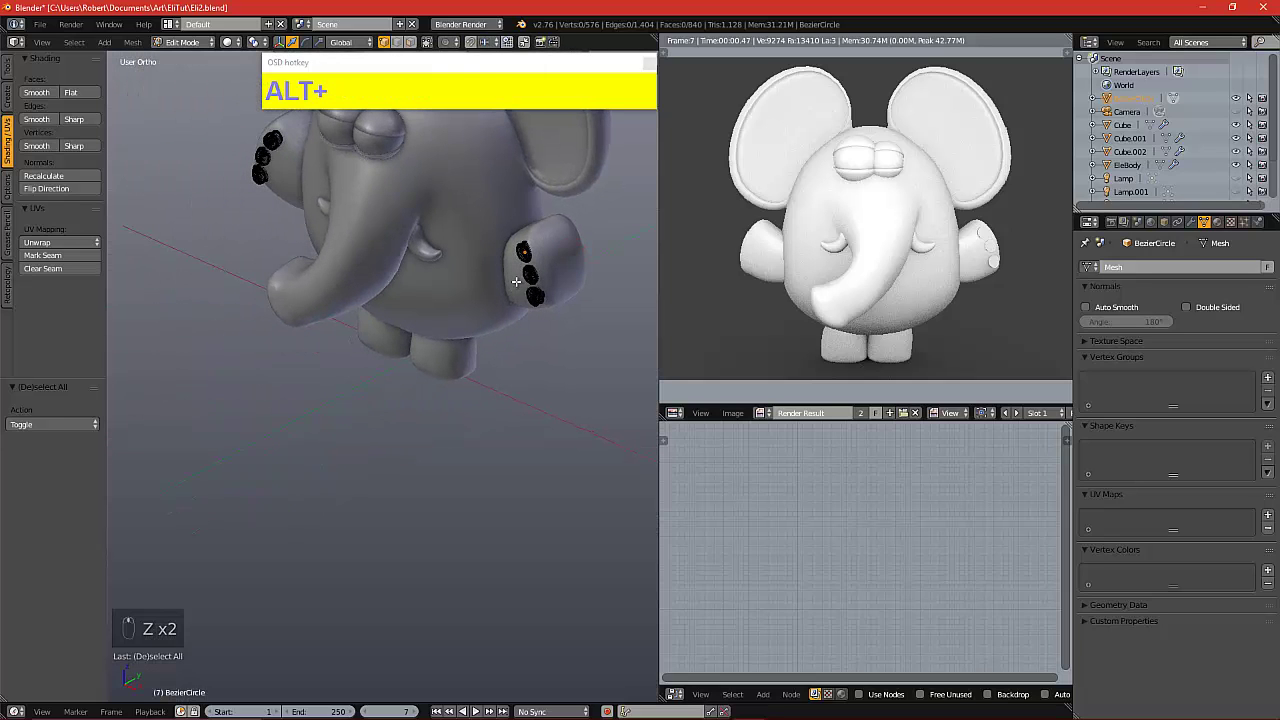
{"action": "key", "text": "b"}
{"action": "left_click_drag", "start_coordinate": [494, 206], "coordinate": [596, 342]}
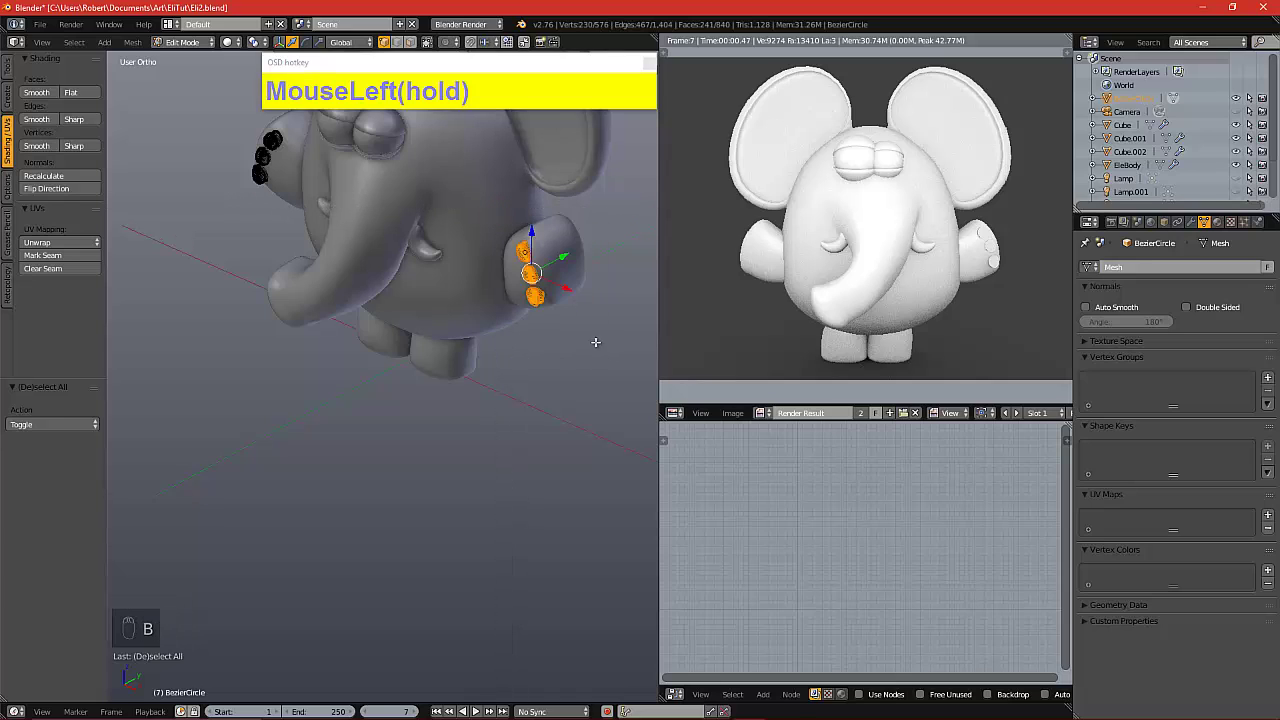
{"action": "key", "text": "g"}
{"action": "right_click", "coordinate": [543, 286]}
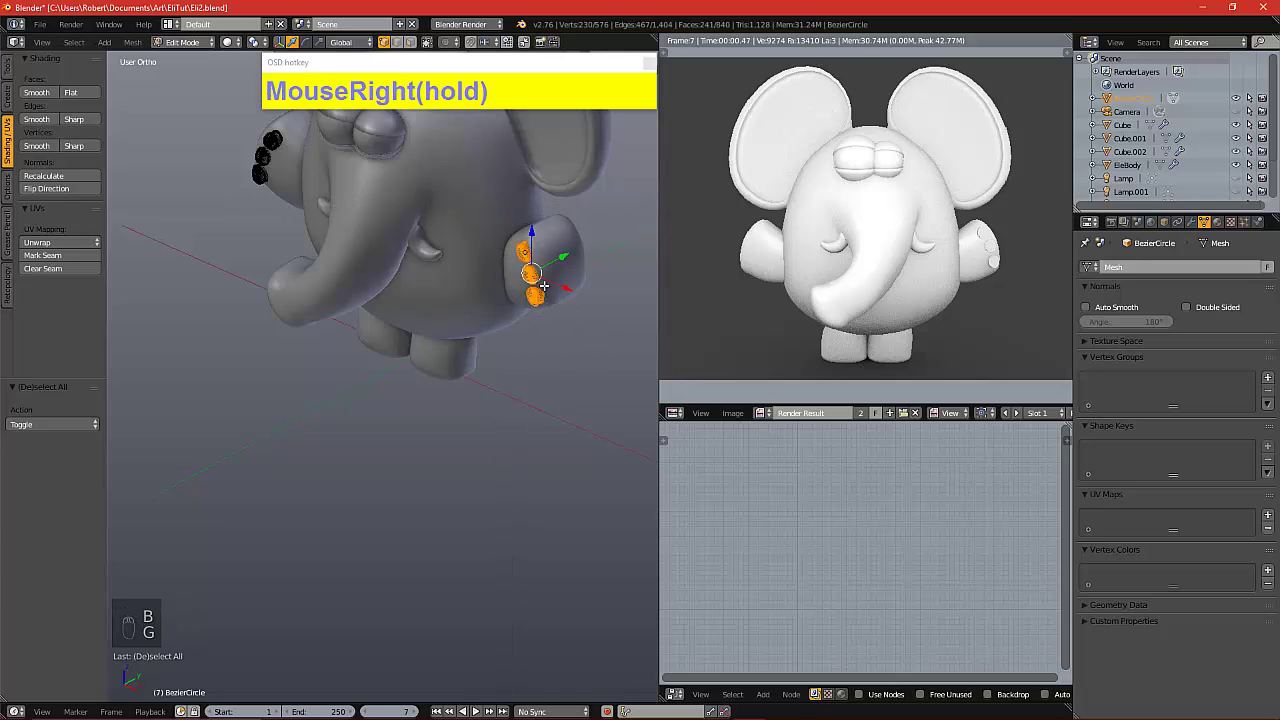
Duplicate the three nails of one arm and move the copies -2.822 in X and -3.024 in Z onto the foot below
{"action": "left_click", "coordinate": [427, 42]}
{"action": "key", "text": "a"}
{"action": "key", "text": "b"}
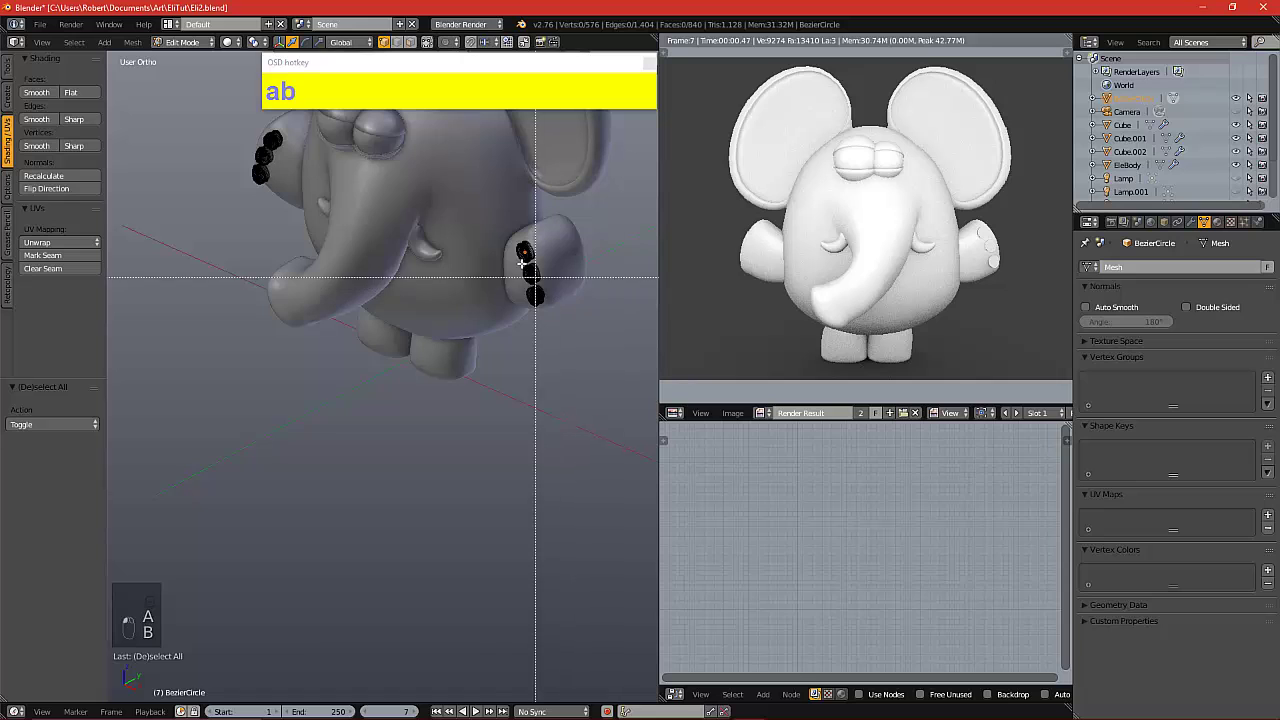
{"action": "left_click_drag", "start_coordinate": [492, 216], "coordinate": [572, 328]}
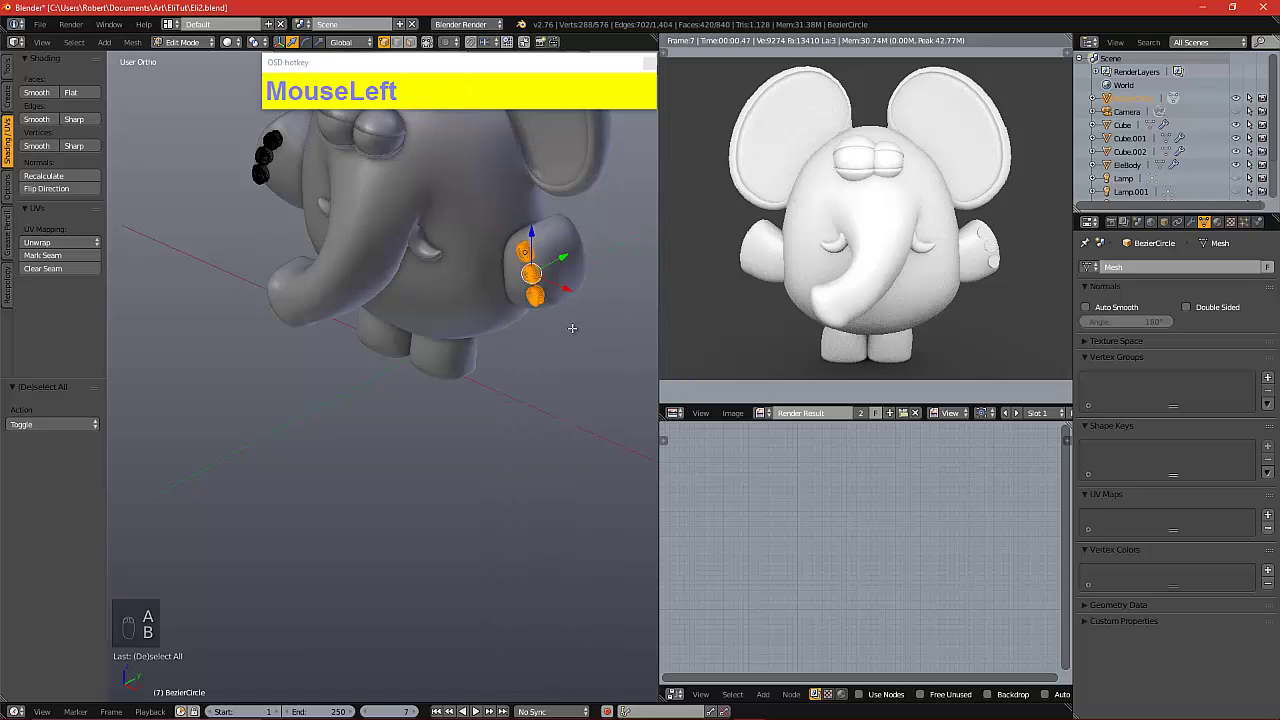
{"action": "key", "text": "KP_1"}
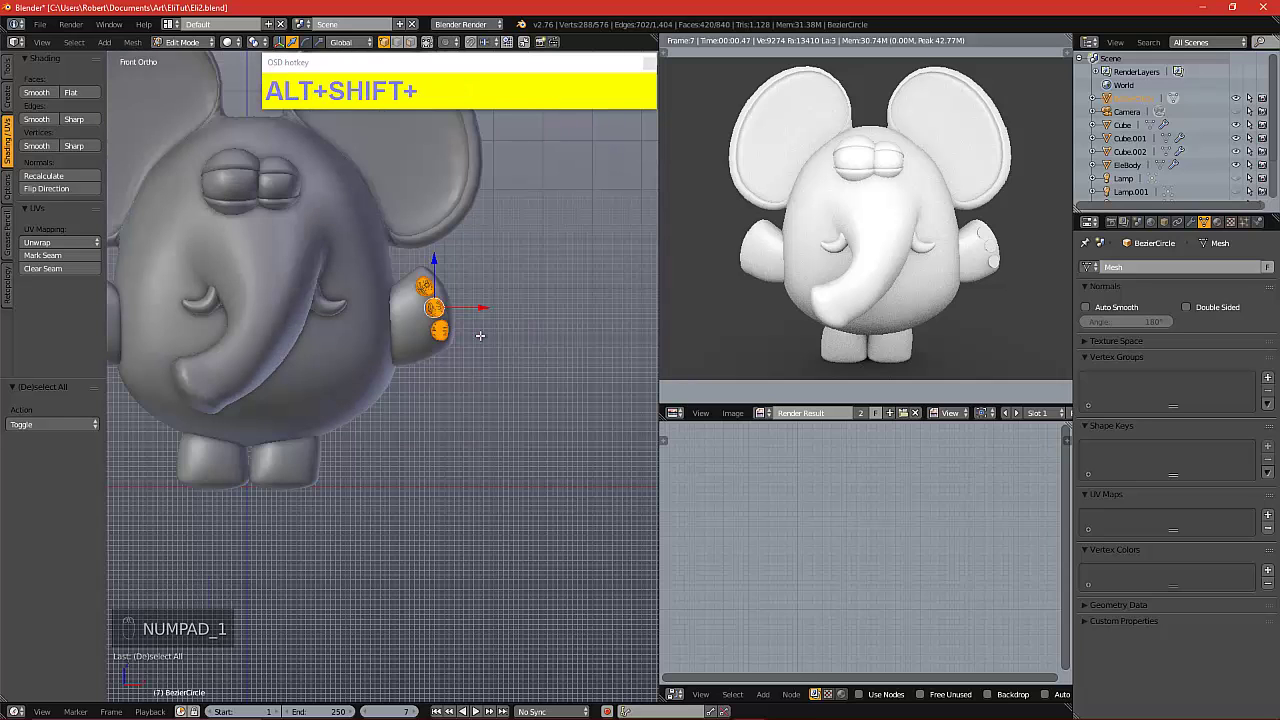
{"action": "left_click_drag", "start_coordinate": [481, 337], "coordinate": [572, 318], "text": "alt+shift"}
{"action": "key", "text": "shift+d"}
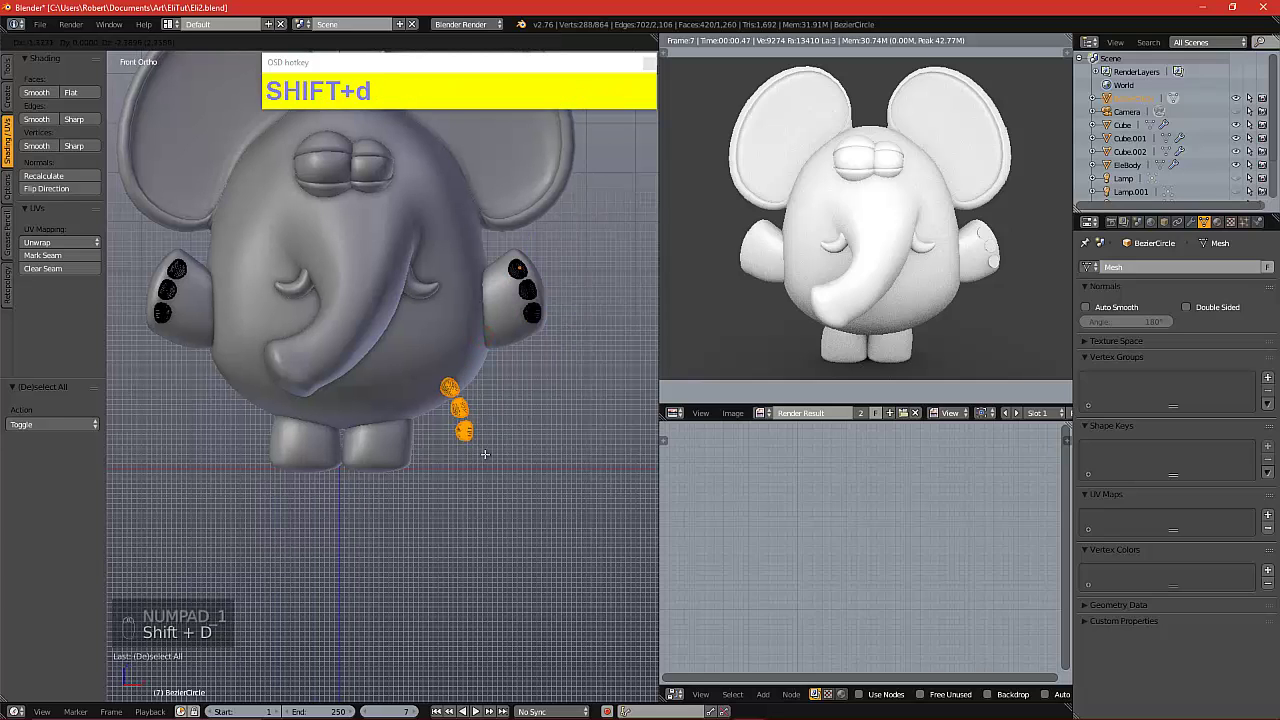
{"action": "left_click", "coordinate": [433, 467]}
Rotate the copied nails 106.134° into a row and shift them -0.270 in X and -0.419 in Z on the foot
{"action": "key", "text": "r"}
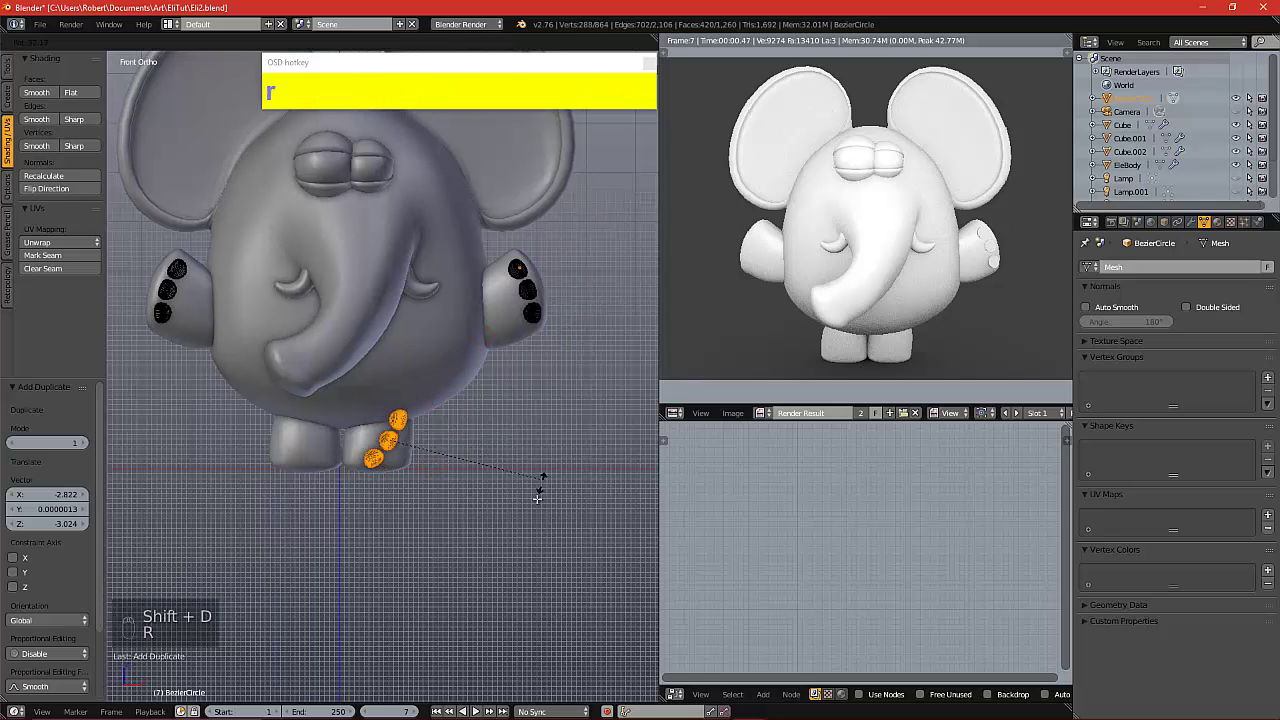
{"action": "left_click", "coordinate": [441, 576]}
{"action": "key", "text": "g"}
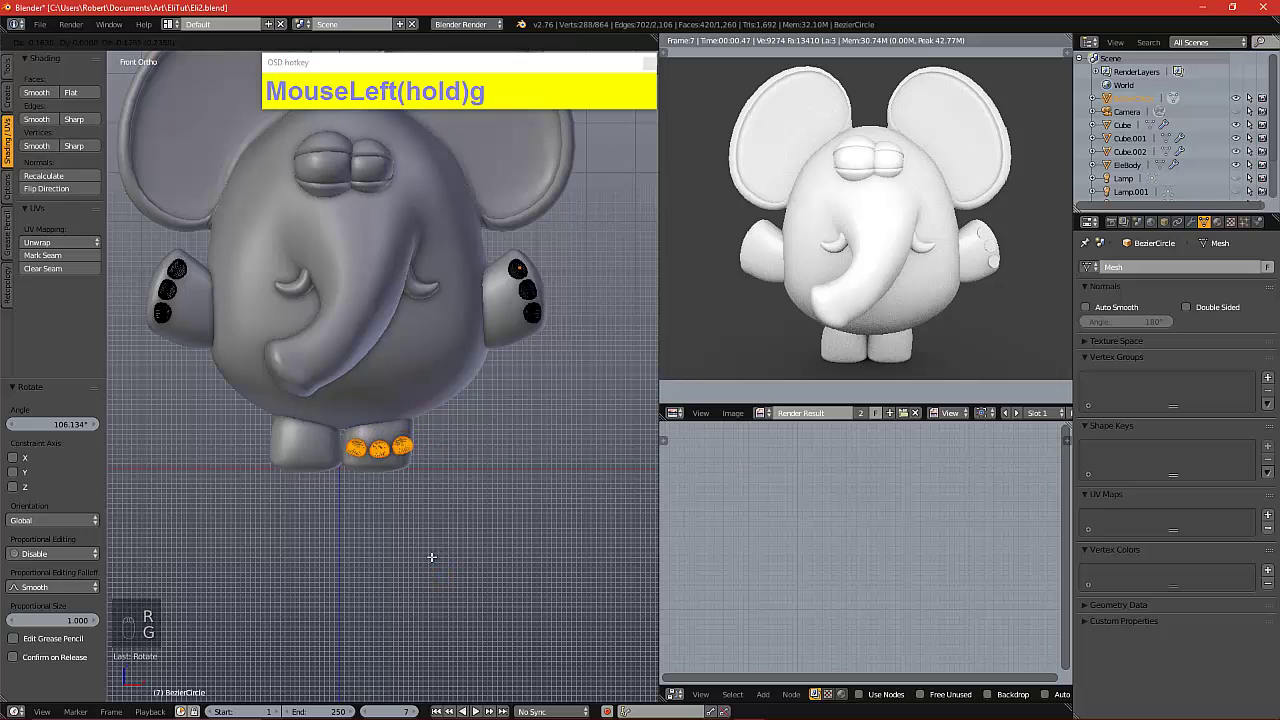
{"action": "left_click", "coordinate": [428, 556]}
Move the toenails 0.222 along Y so they sit against the front of the foot
{"action": "key", "text": "KP_3"}
{"action": "scroll", "coordinate": [424, 549], "scroll_direction": "up", "scroll_amount": 3}
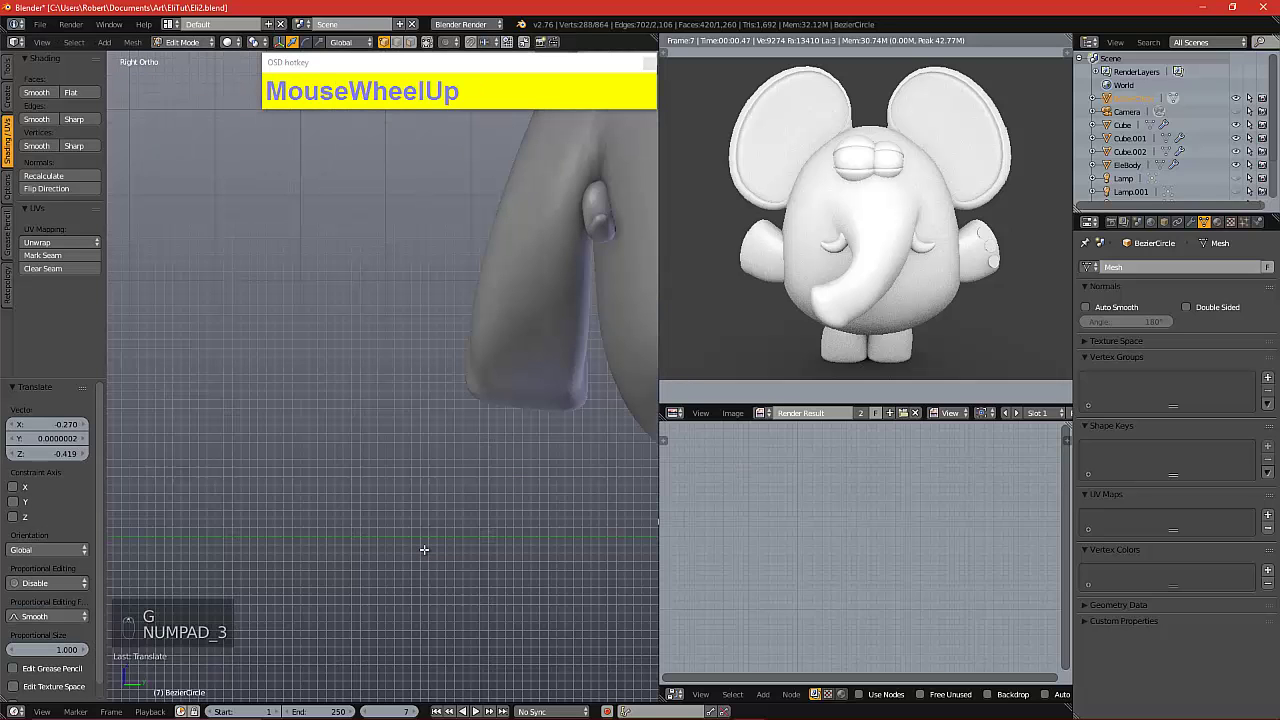
{"action": "left_click_drag", "start_coordinate": [440, 540], "coordinate": [465, 460], "text": "alt+shift"}
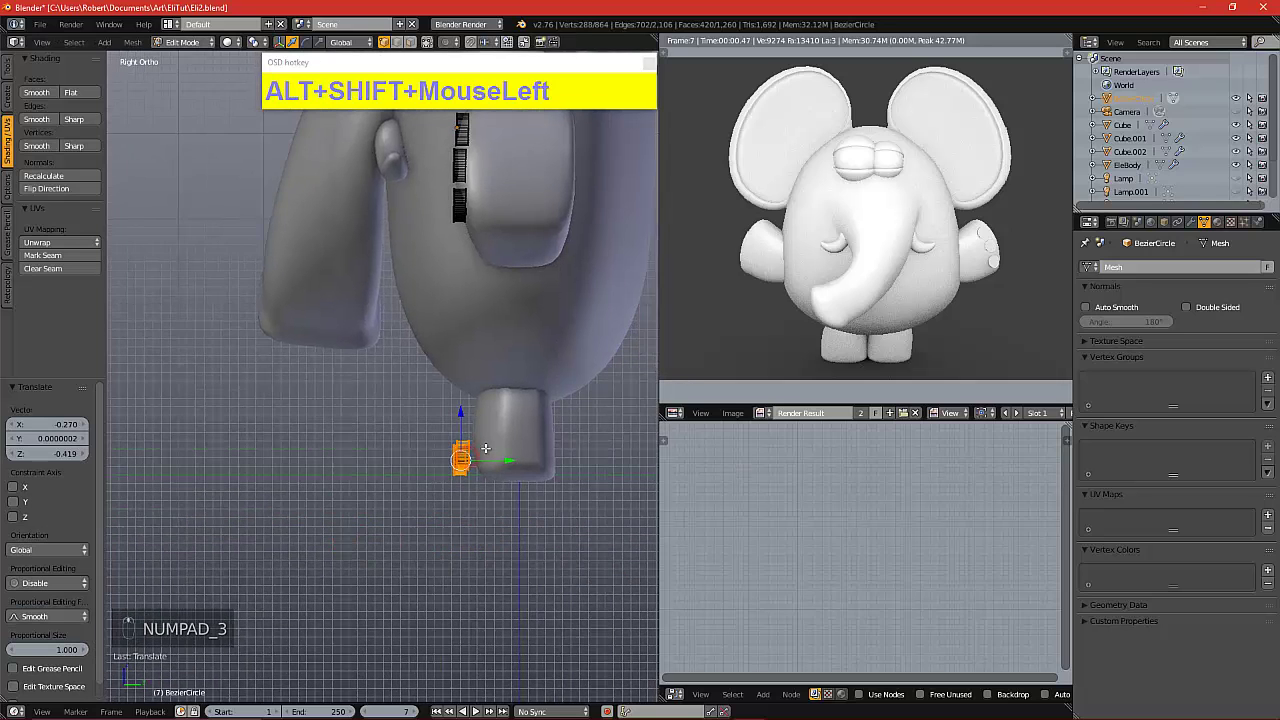
{"action": "scroll", "coordinate": [573, 491], "scroll_direction": "up", "scroll_amount": 2}
{"action": "left_click_drag", "start_coordinate": [543, 497], "coordinate": [577, 497]}
Scale the three toenails down slightly and shift them 0.063 along X, checking the placement with a render
{"action": "key", "text": "KP_1"}
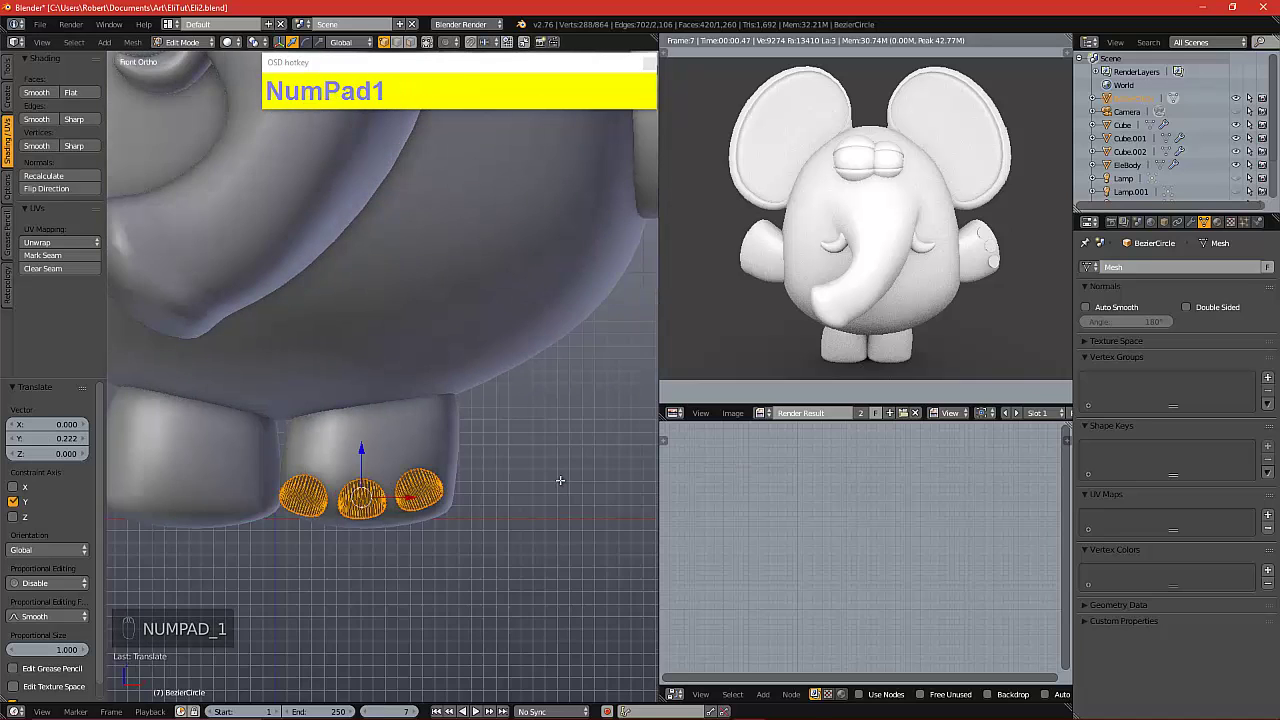
{"action": "scroll", "coordinate": [409, 525], "scroll_direction": "up", "scroll_amount": 2}
{"action": "left_click_drag", "start_coordinate": [409, 525], "coordinate": [491, 468], "text": "alt+shift"}
{"action": "key", "text": "s"}
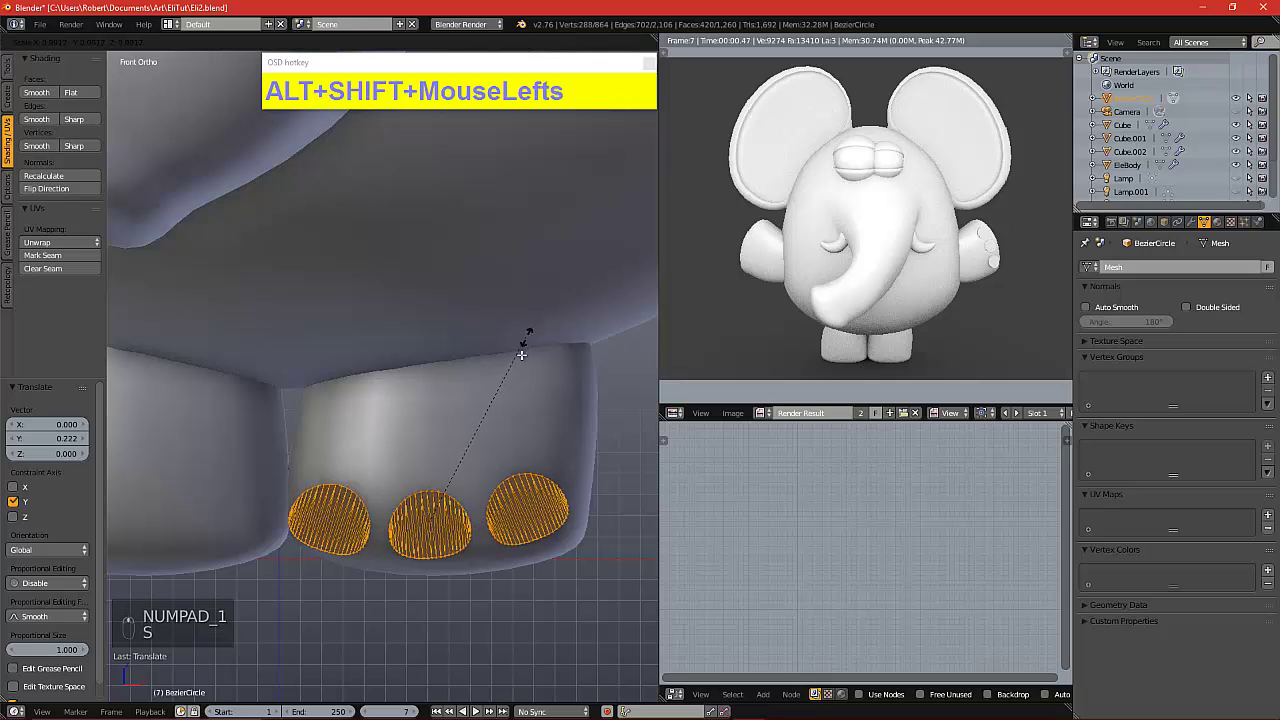
{"action": "left_click", "coordinate": [502, 385]}
{"action": "left_click_drag", "start_coordinate": [490, 522], "coordinate": [496, 527]}
{"action": "key", "text": "F12"}
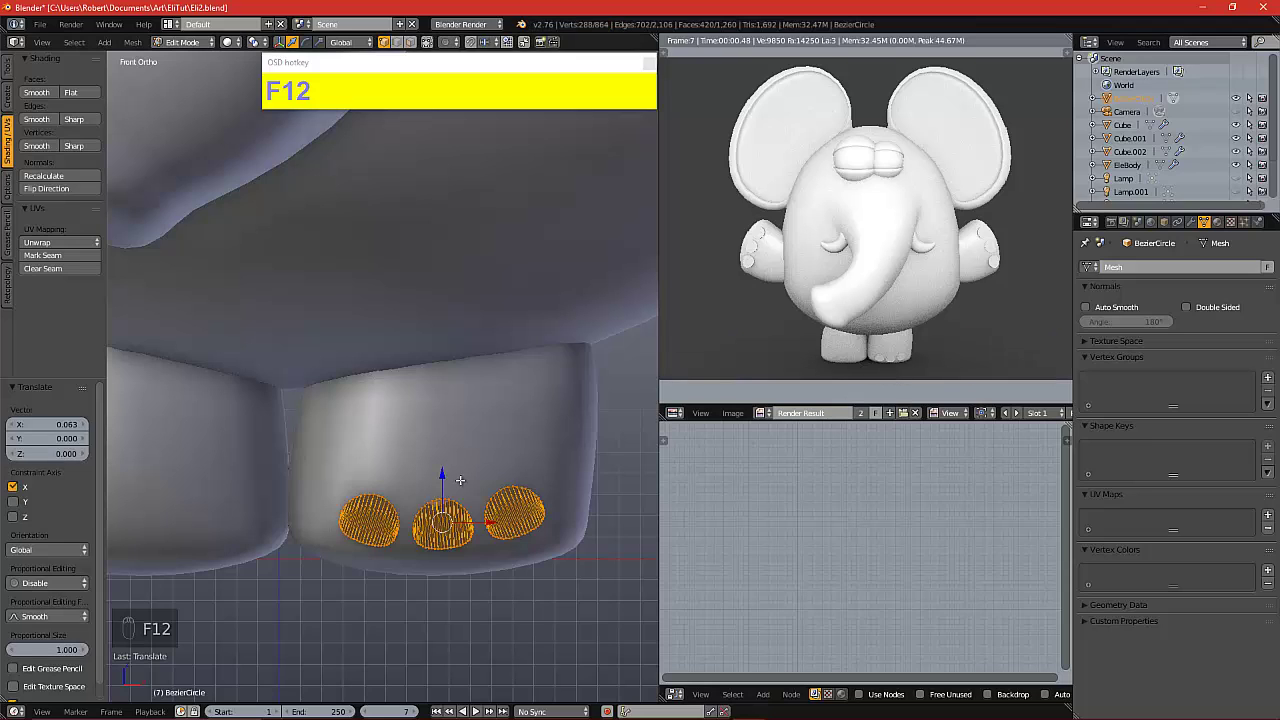
Adjust the toenails' height by -0.100 and then 0.038 along Z, rendering after each move
{"action": "left_click_drag", "start_coordinate": [446, 479], "coordinate": [443, 500]}
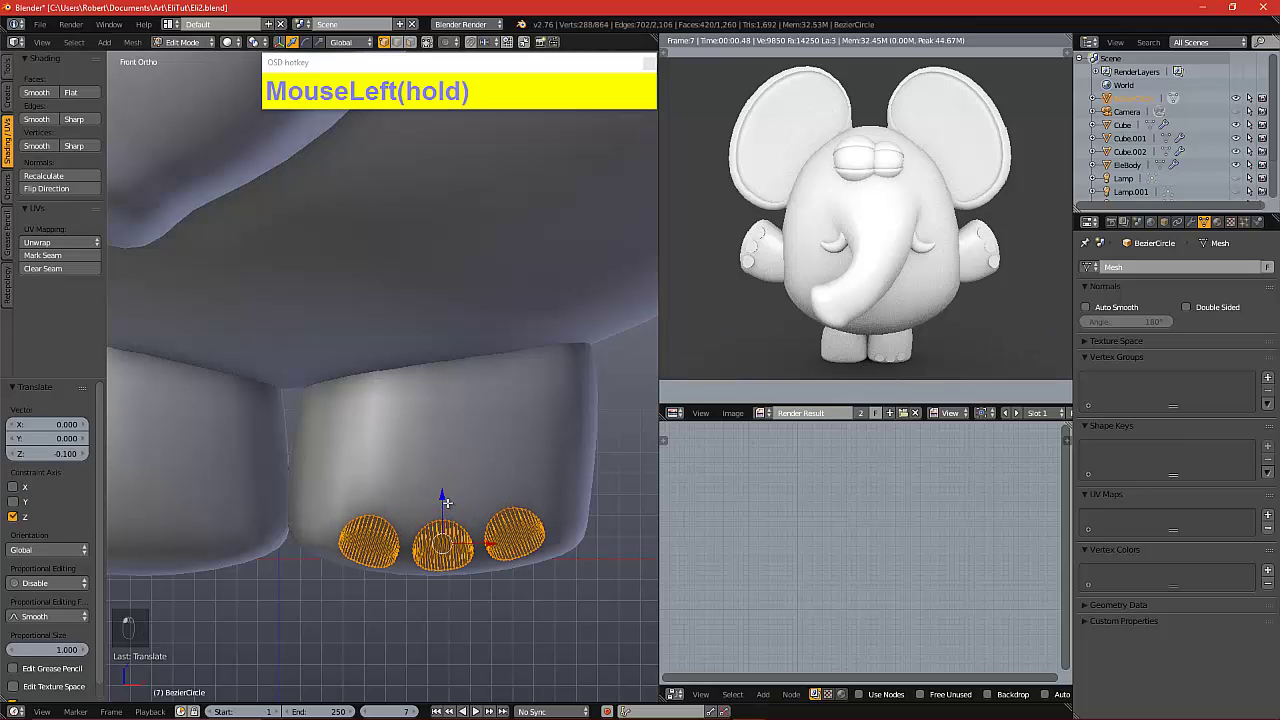
{"action": "key", "text": "F12"}
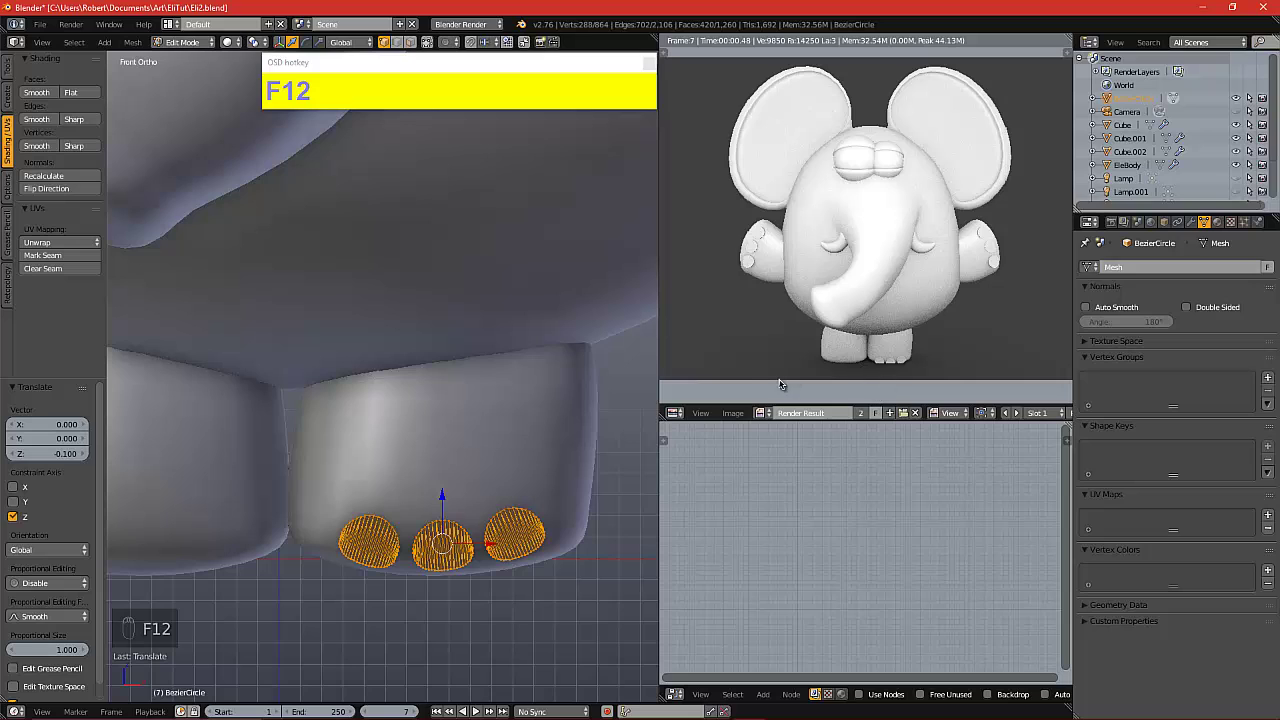
{"action": "key", "text": "KP_3"}
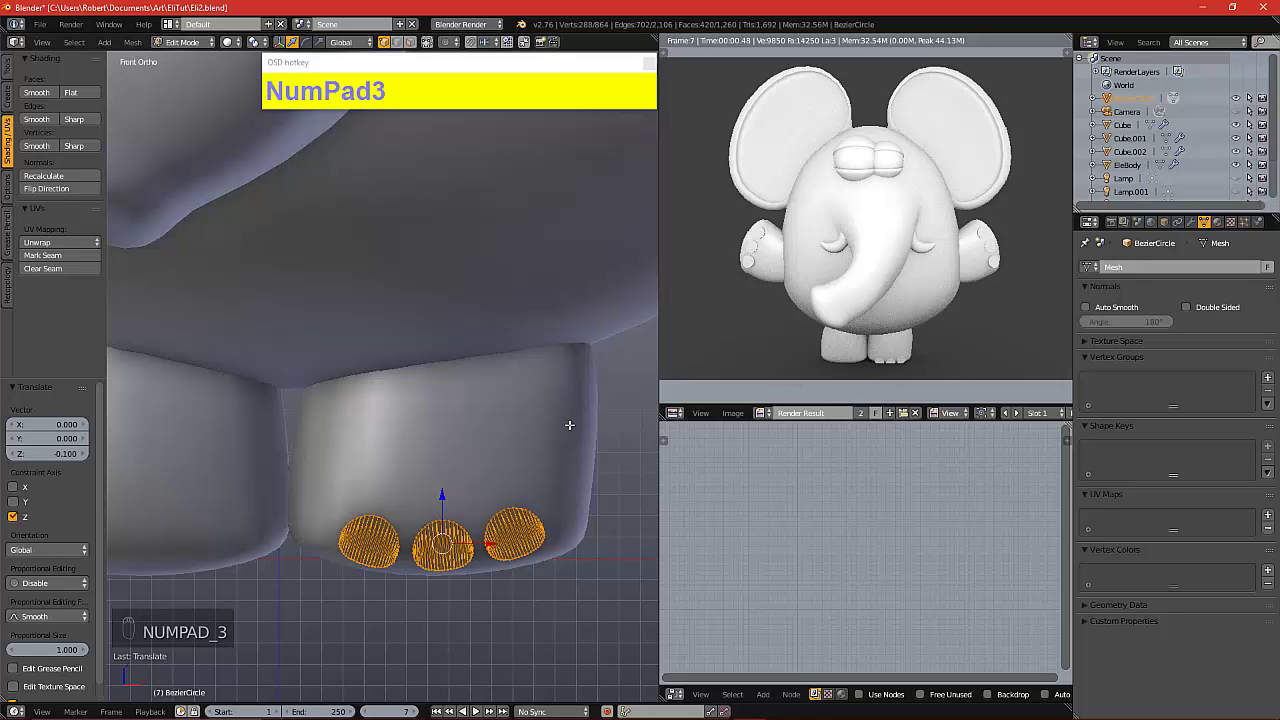
{"action": "key", "text": "KP_3"}
{"action": "left_click_drag", "start_coordinate": [629, 496], "coordinate": [625, 485]}
{"action": "key", "text": "KP_1"}
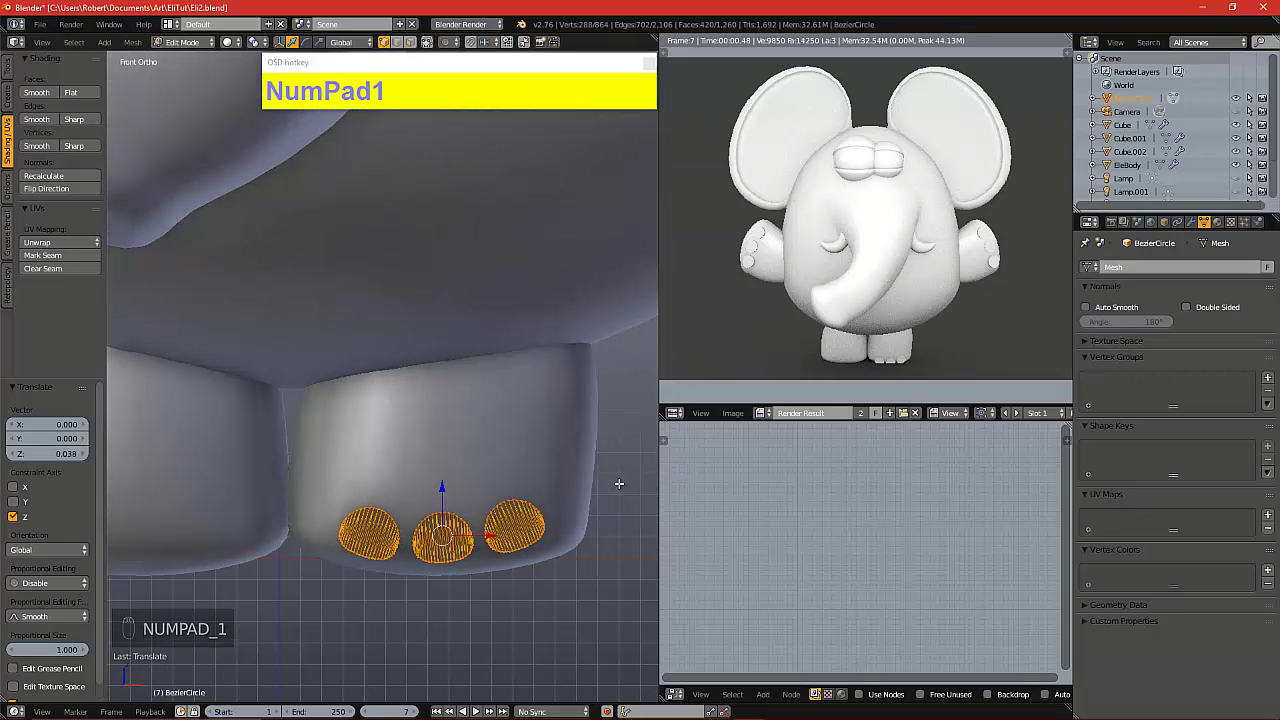
{"action": "key", "text": "F12"}
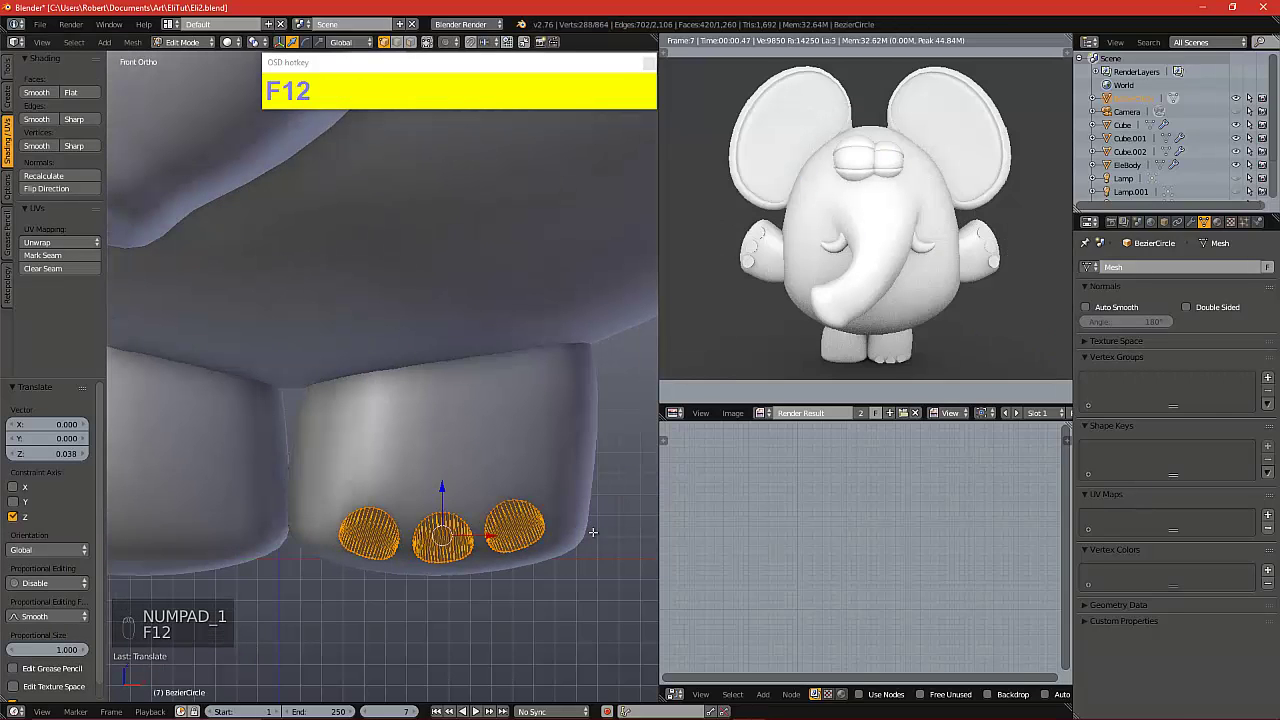
Duplicate the three toenails and move the copies -1.438 along X onto the other foot
{"action": "scroll", "coordinate": [492, 506], "scroll_direction": "down", "scroll_amount": 2}
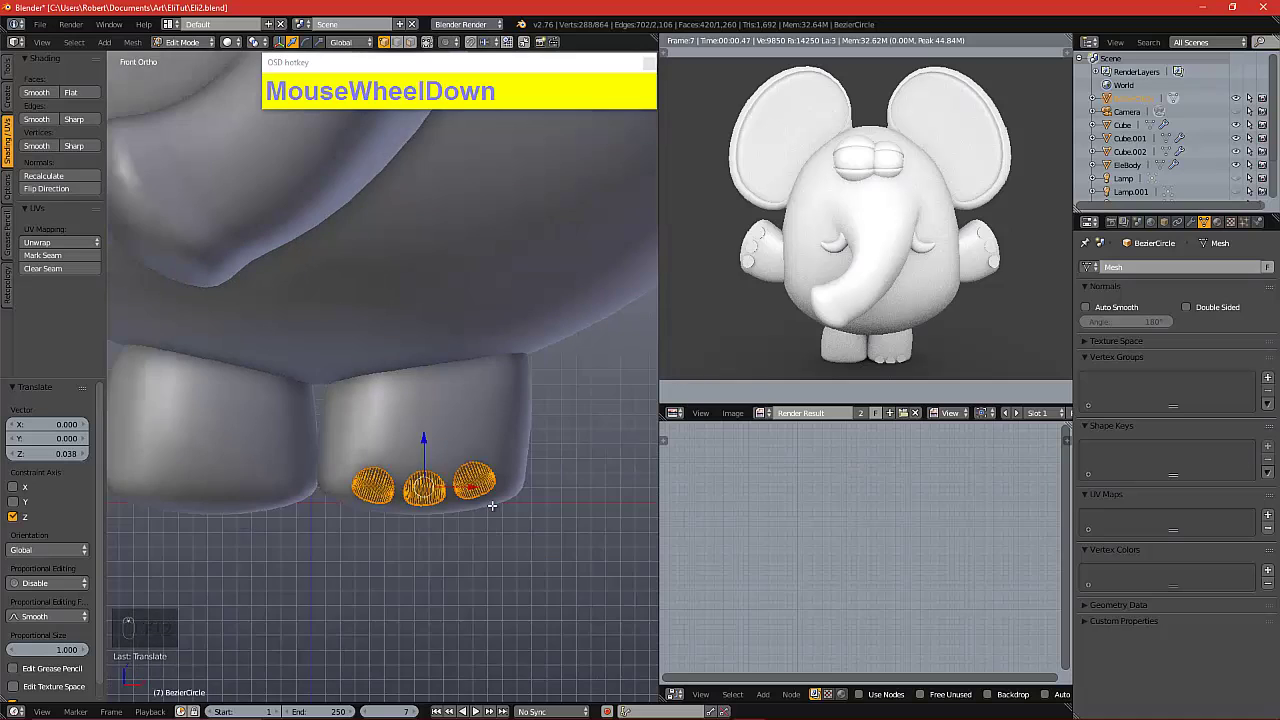
{"action": "left_click_drag", "start_coordinate": [492, 506], "coordinate": [329, 487], "text": "alt+shift"}
{"action": "key", "text": "shift+d"}
{"action": "left_click", "coordinate": [531, 505]}
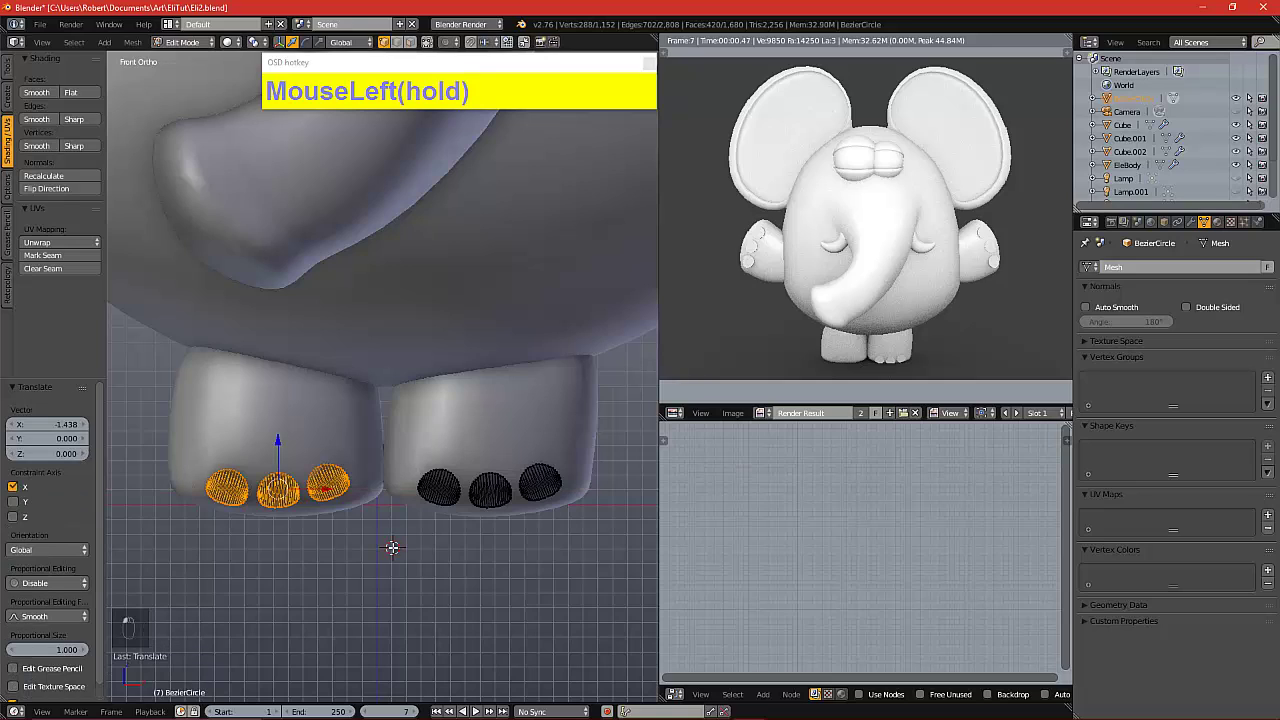
{"action": "key", "text": "a"}
Save the elephant file under its current name and render the whole model with nails on all limbs
{"action": "scroll", "coordinate": [422, 523], "scroll_direction": "down", "scroll_amount": 5}
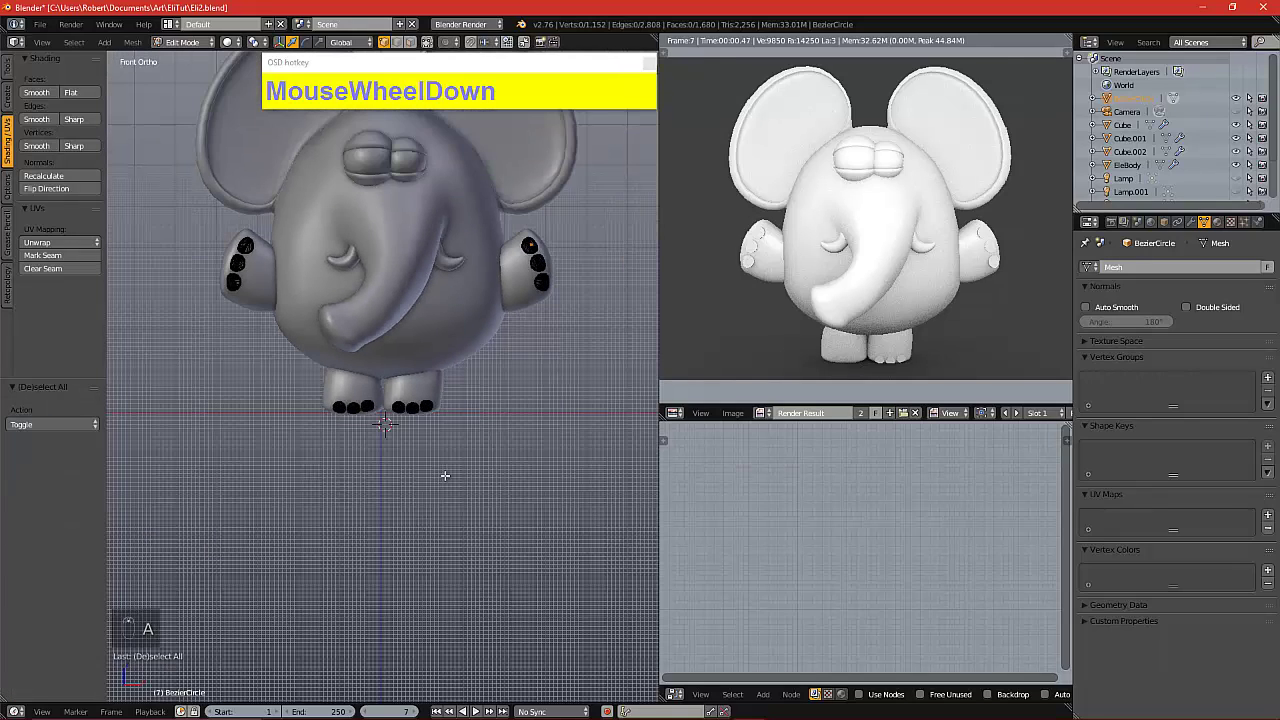
{"action": "left_click_drag", "start_coordinate": [437, 420], "coordinate": [455, 538], "text": "alt+shift"}
{"action": "left_click_drag", "start_coordinate": [486, 432], "coordinate": [481, 459], "text": "alt+shift"}
{"action": "left_click_drag", "start_coordinate": [463, 400], "coordinate": [460, 388], "text": "alt+shift"}
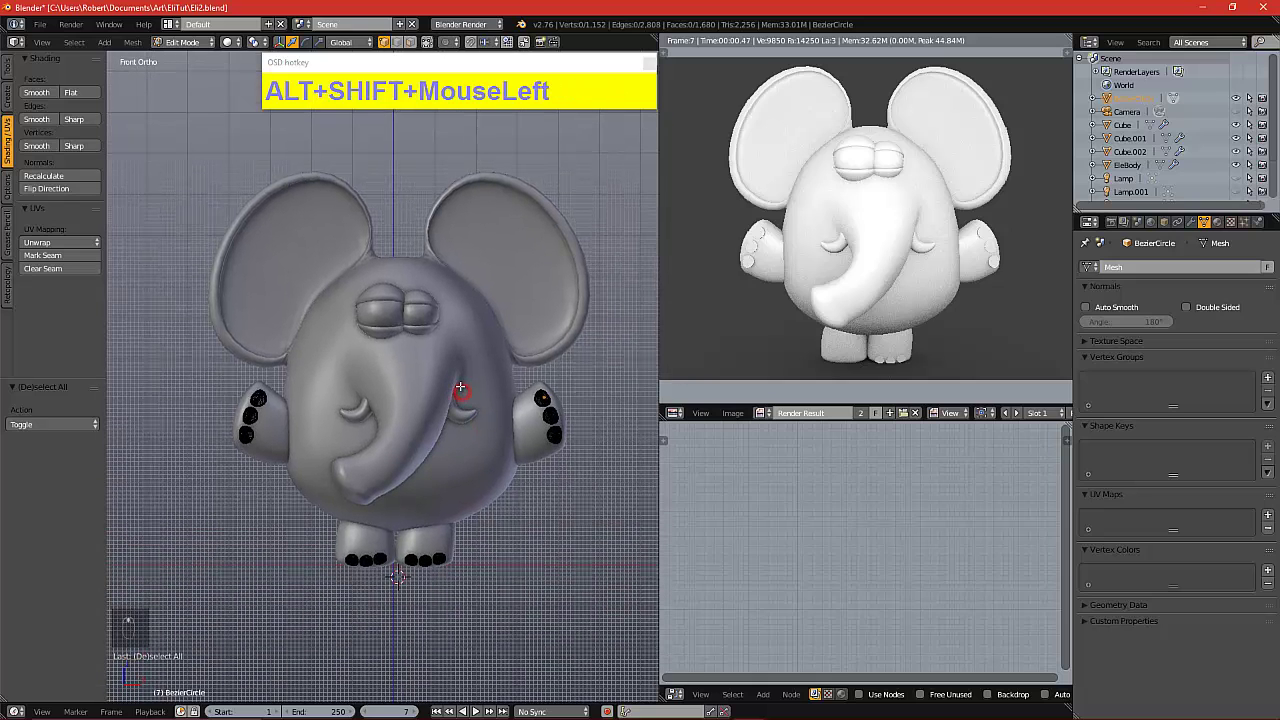
{"action": "left_click", "coordinate": [40, 24]}
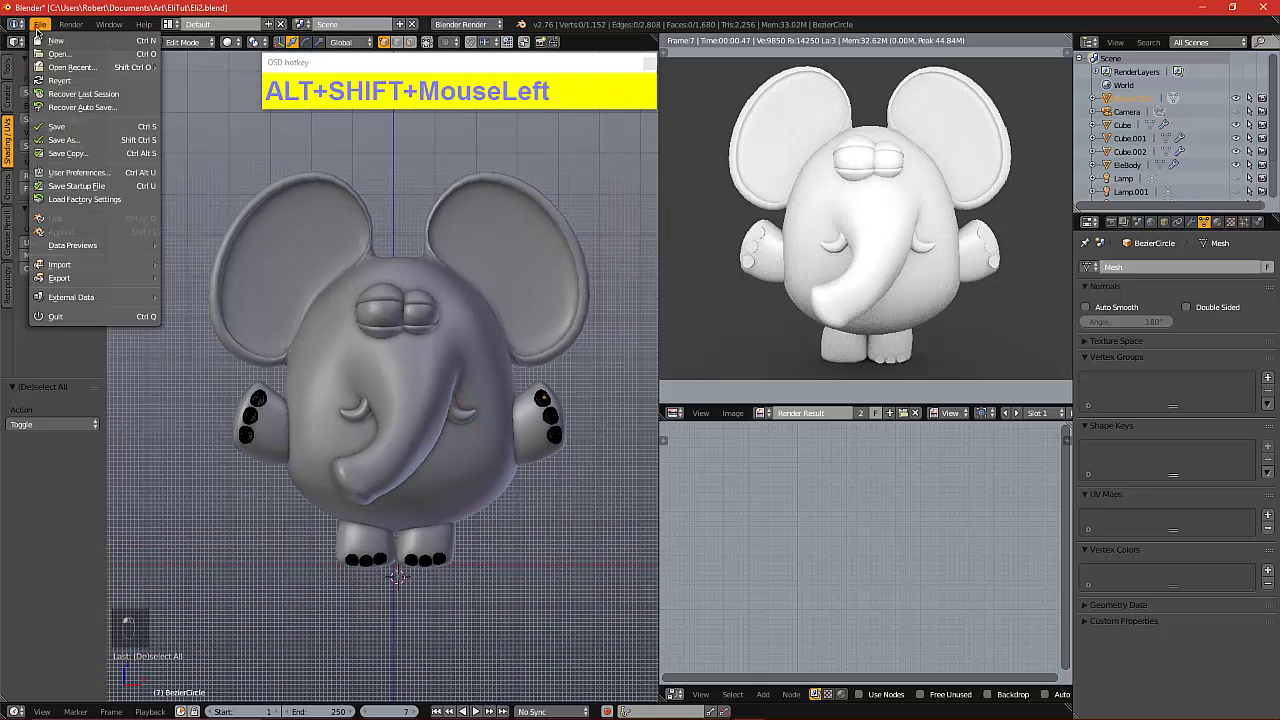
{"action": "left_click", "coordinate": [62, 122]}
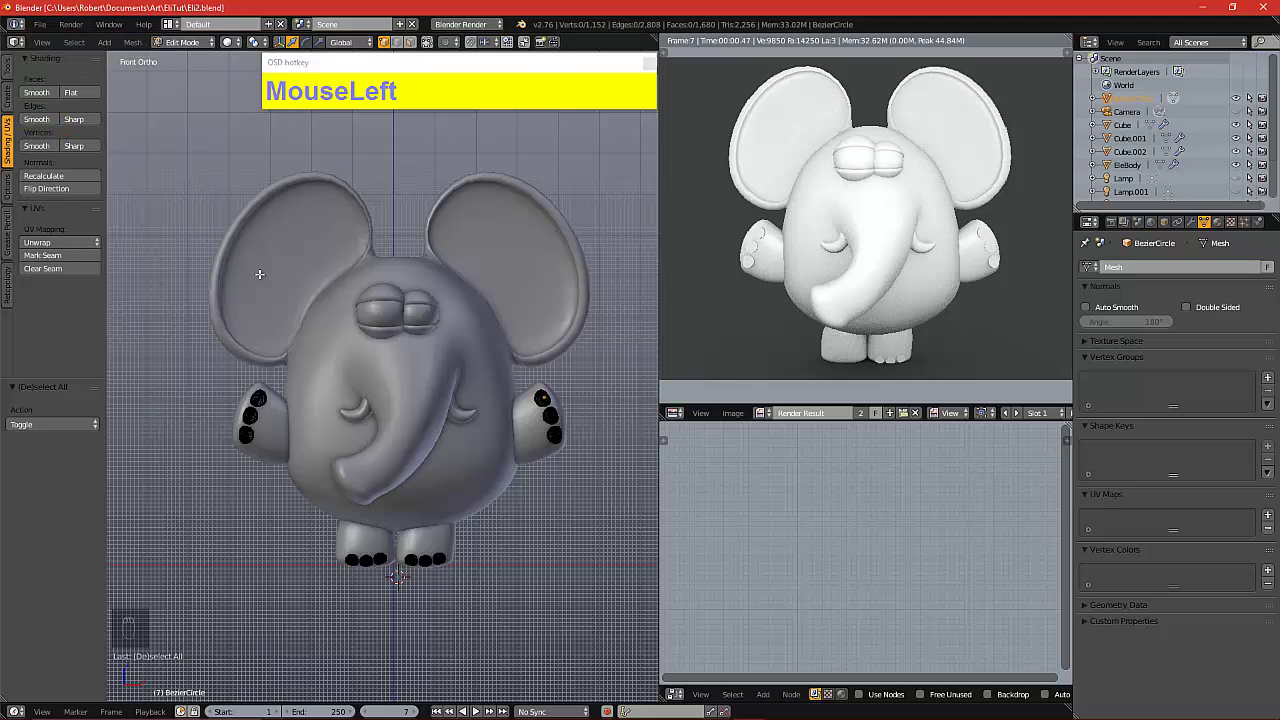
{"action": "left_click_drag", "start_coordinate": [352, 249], "coordinate": [334, 272], "text": "alt+shift"}
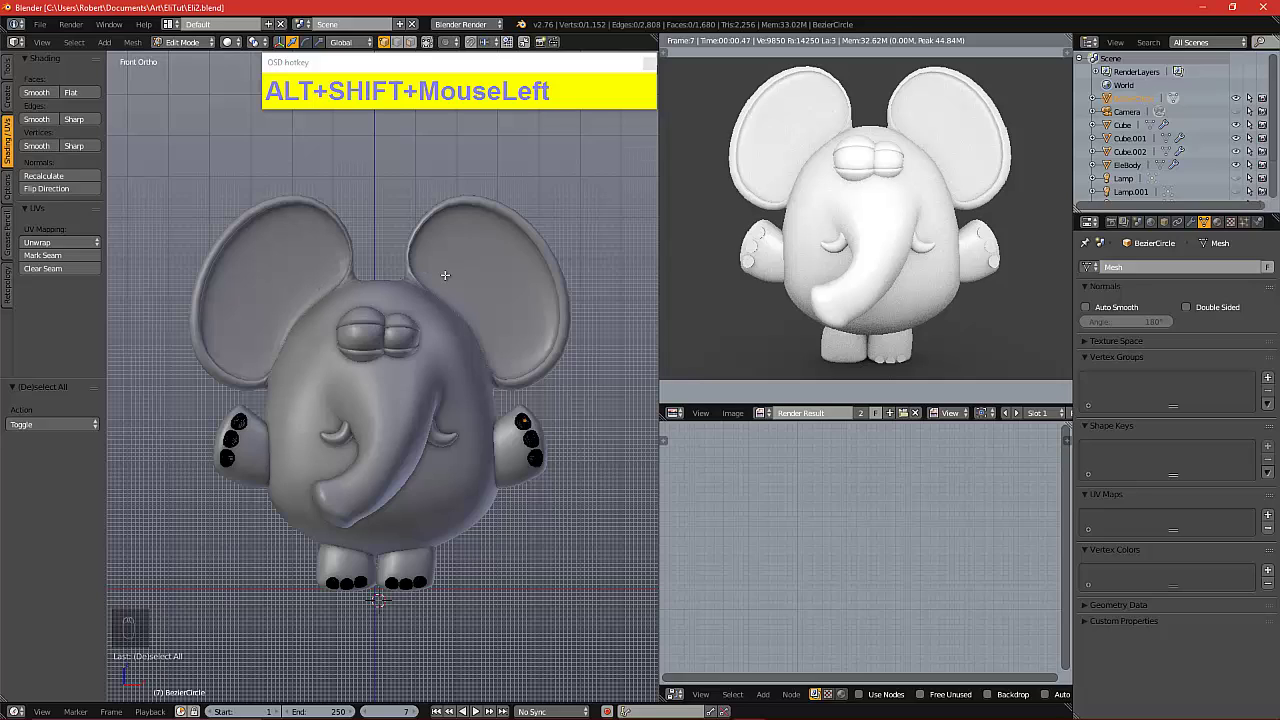
{"action": "key", "text": "F12"}
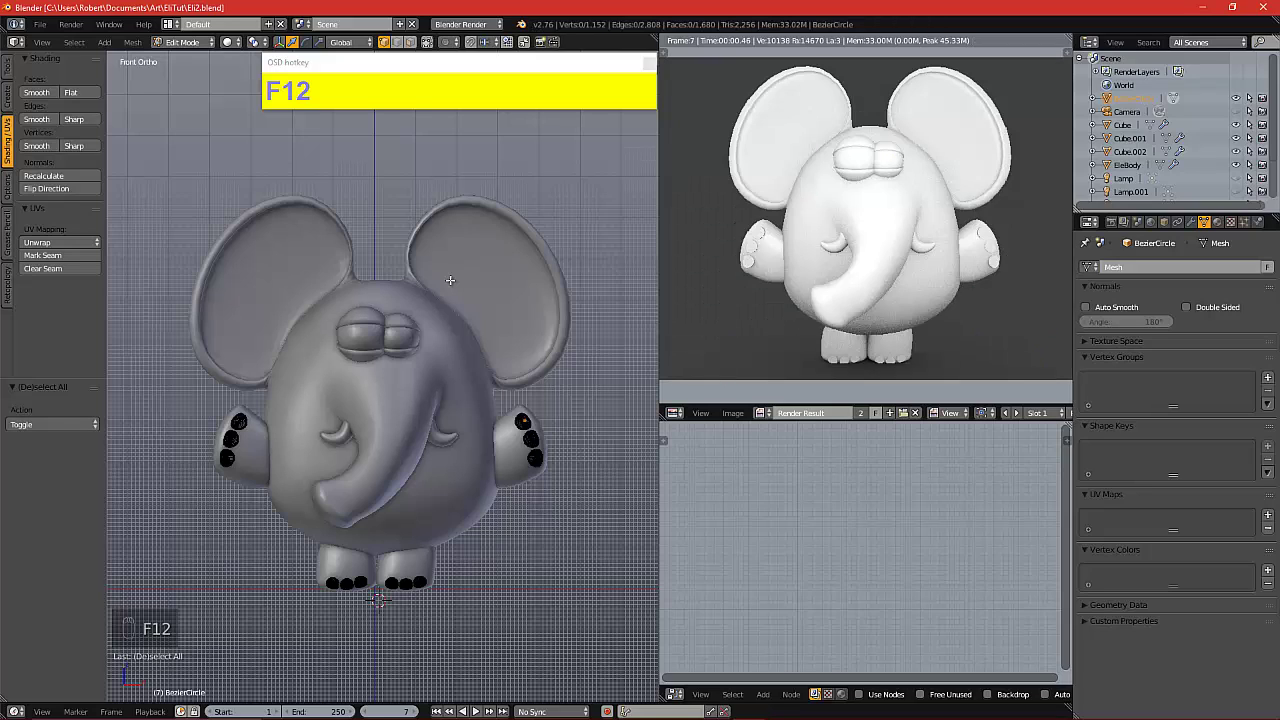